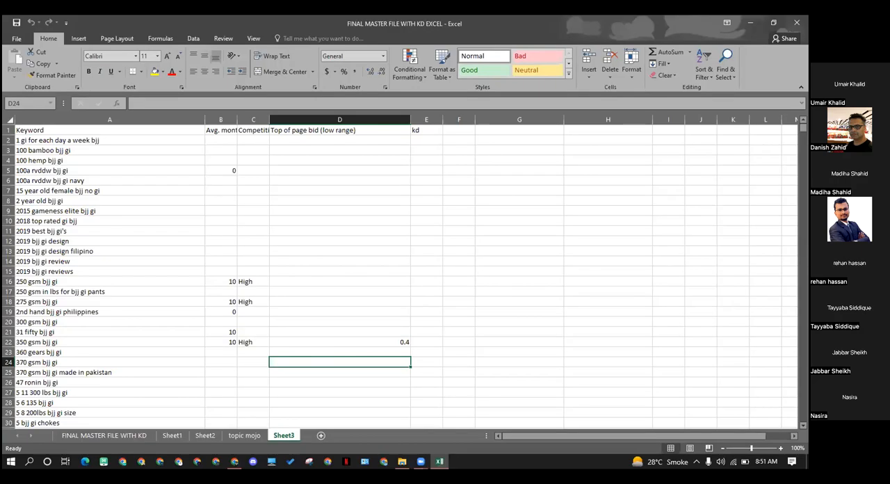
# Switch from the Excel workbook to Chrome, open the Azad SEO member dashboard and launch the first Semrush tool
pyautogui.click(301, 312)
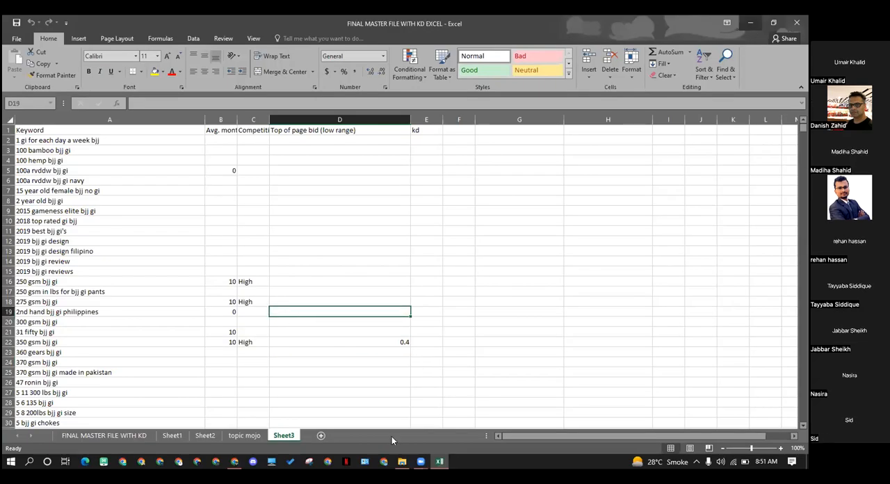
pyautogui.click(749, 23)
pyautogui.click(235, 461)
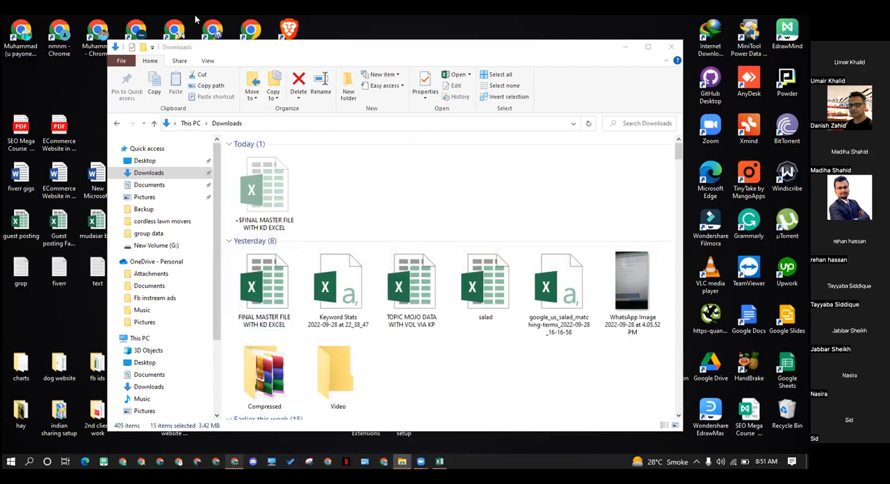
pyautogui.click(142, 23)
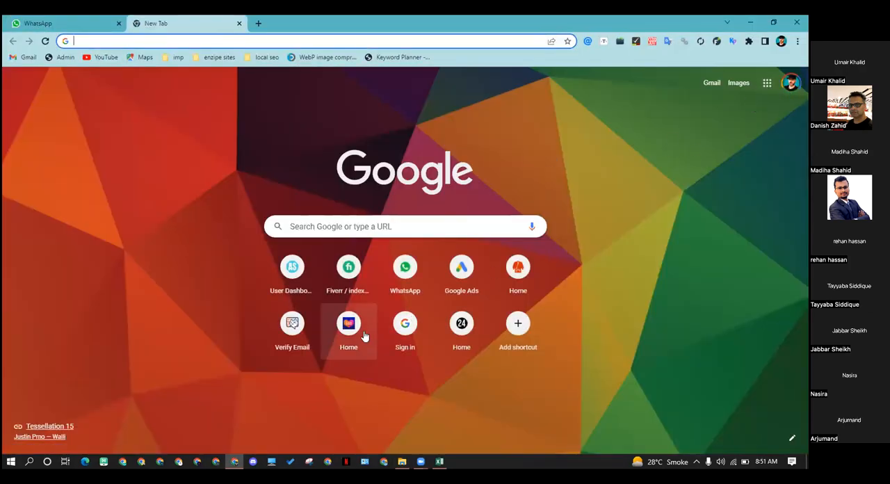
pyautogui.click(292, 265)
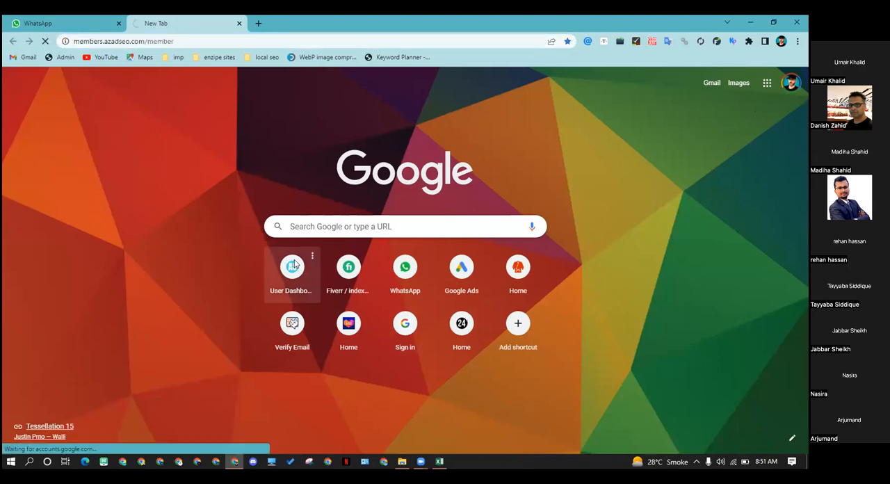
pyautogui.click(284, 259)
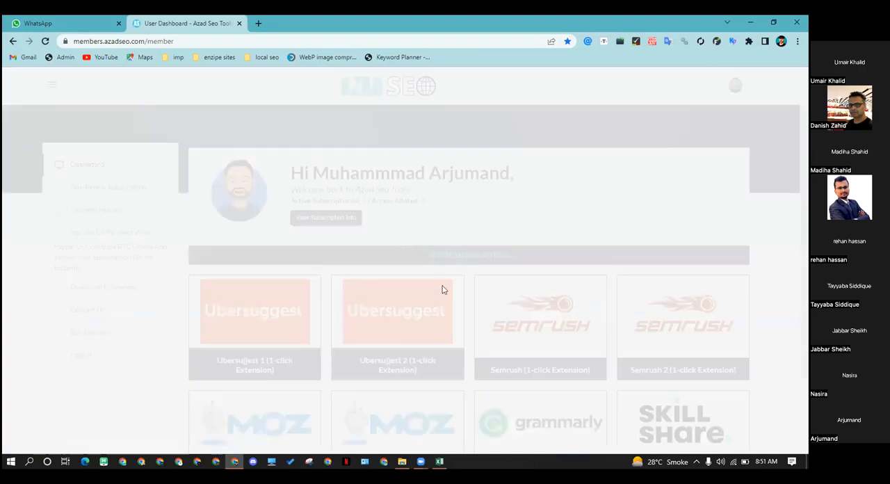
pyautogui.click(556, 317)
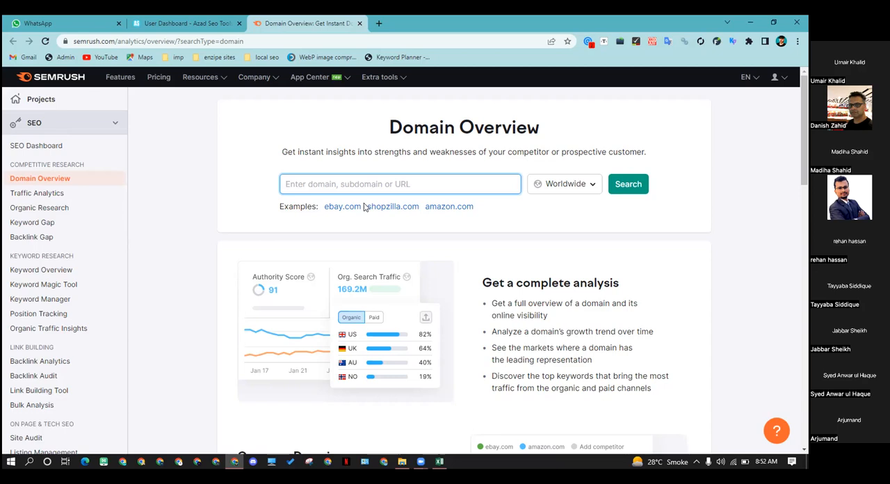
# Run a Keyword Overview search for "duffle bag" in the US database
pyautogui.write('duff')
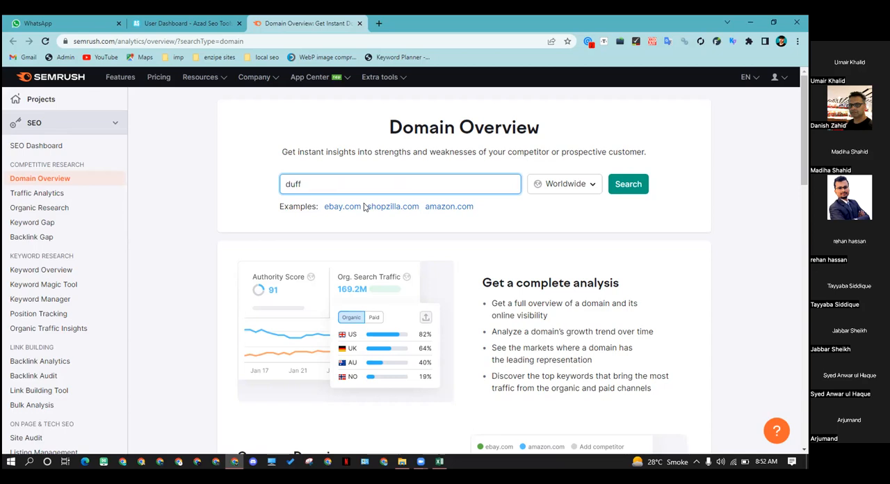
pyautogui.click(41, 269)
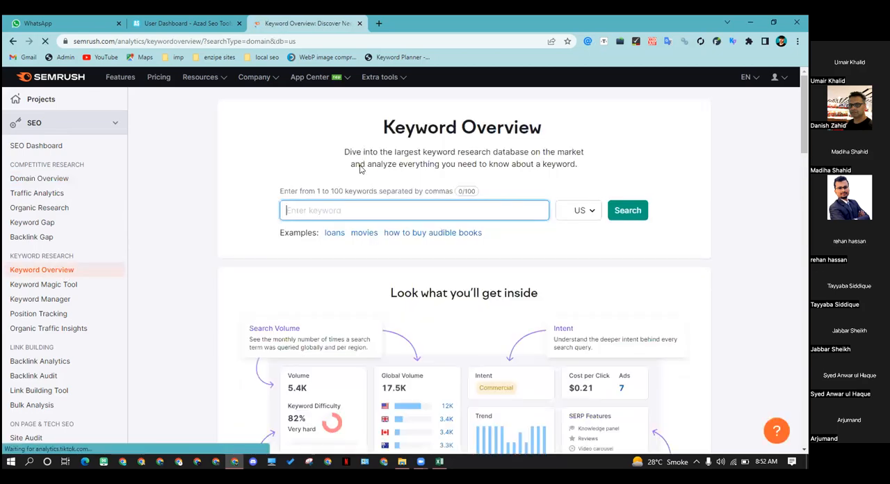
pyautogui.write('duff')
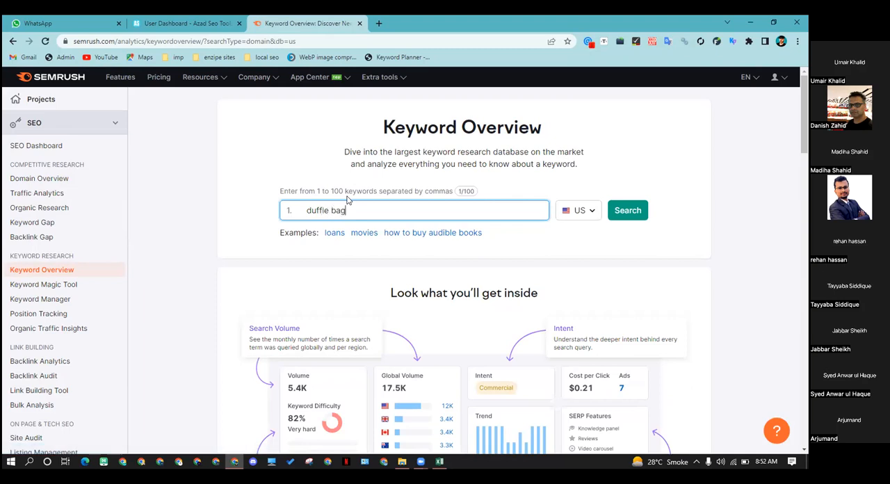
pyautogui.write('le bag')
pyautogui.press('Return')
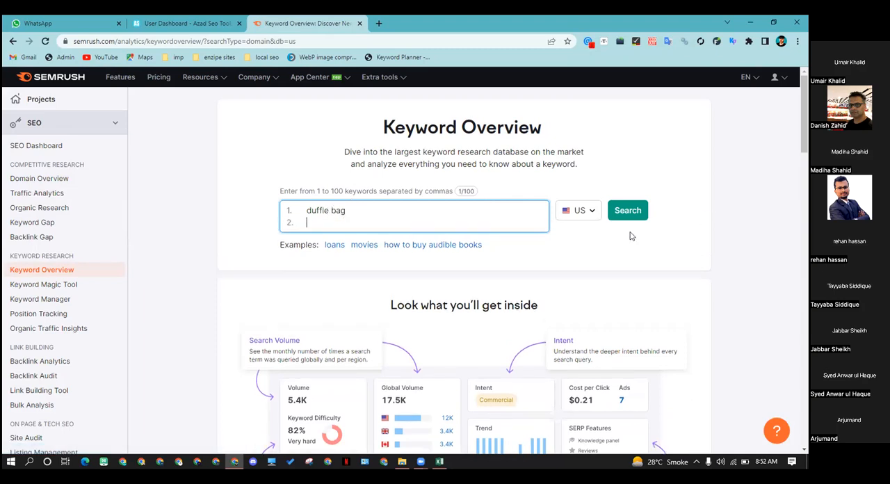
pyautogui.click(617, 212)
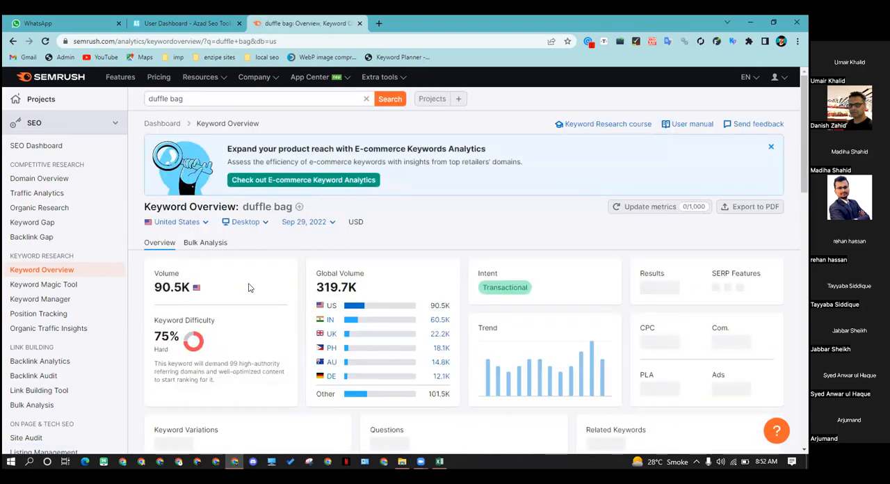
# Examine the duffle bag overview: volume, keyword difficulty, intent, CPC and the keyword variations, questions and related keywords
pyautogui.scroll(-3, 249, 288)
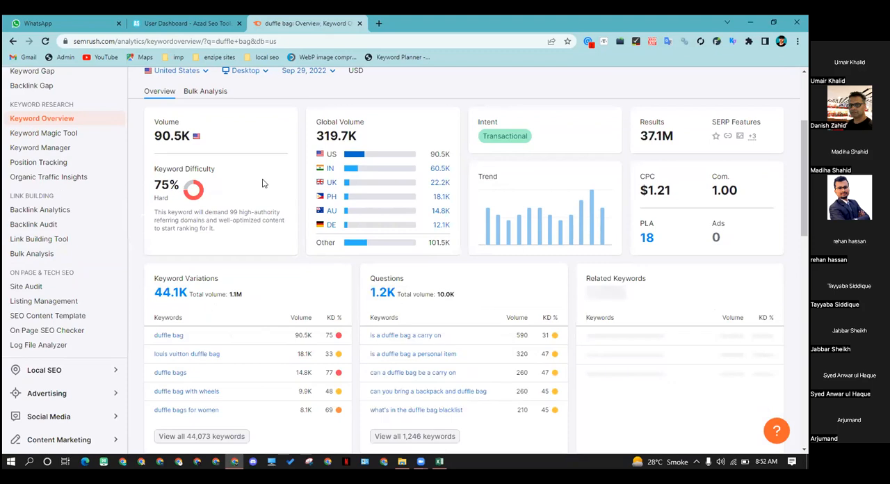
pyautogui.scroll(1, 225, 213)
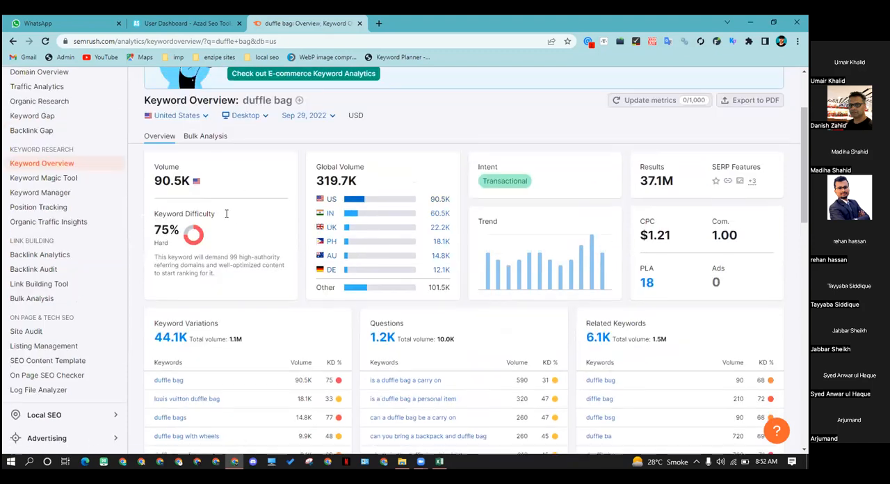
pyautogui.scroll(-2, 235, 224)
pyautogui.scroll(1, 234, 218)
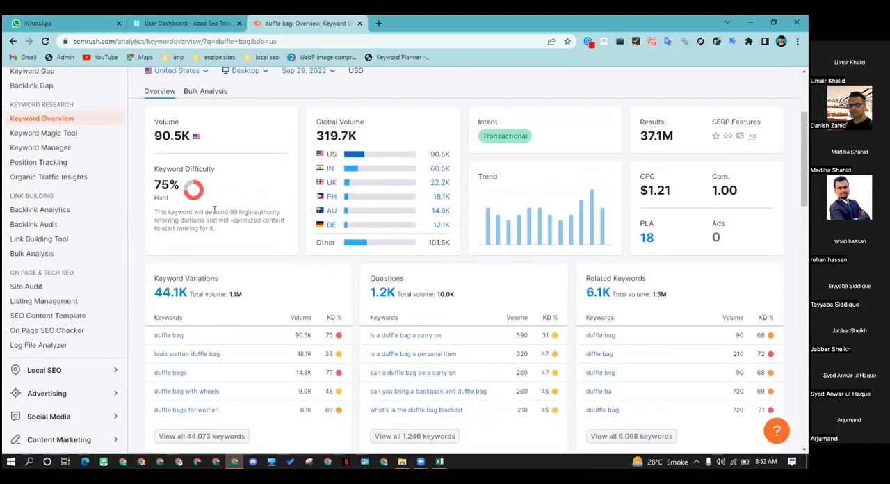
pyautogui.scroll(-2, 248, 215)
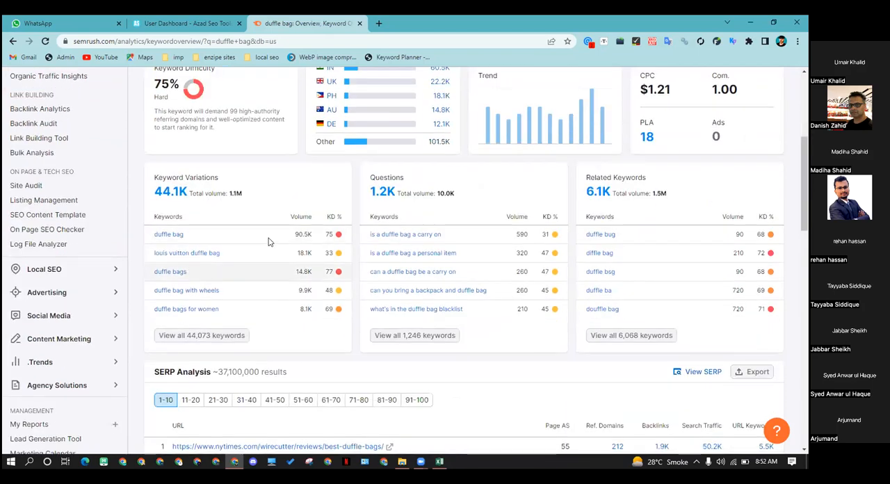
pyautogui.moveTo(181, 203)
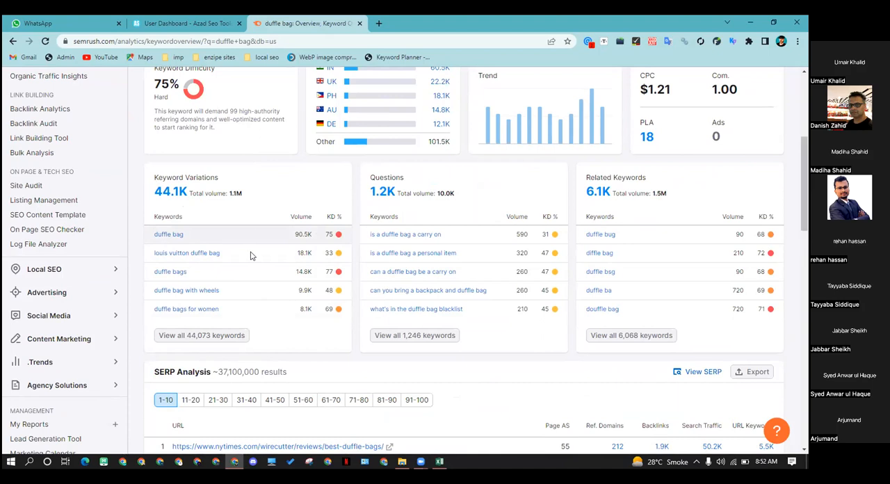
pyautogui.click(379, 25)
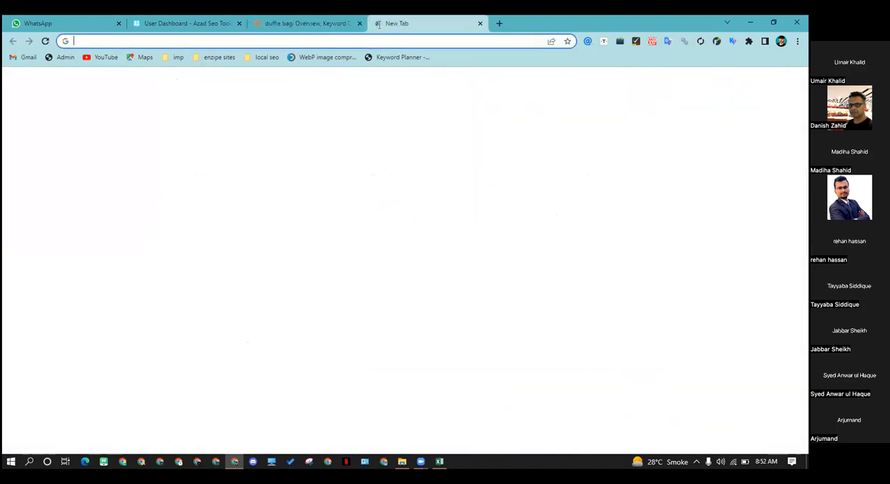
pyautogui.click(763, 88)
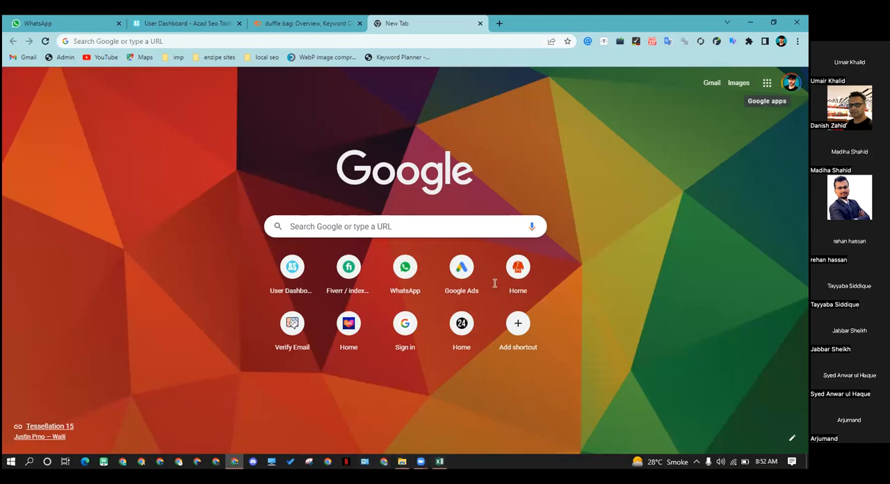
pyautogui.click(287, 27)
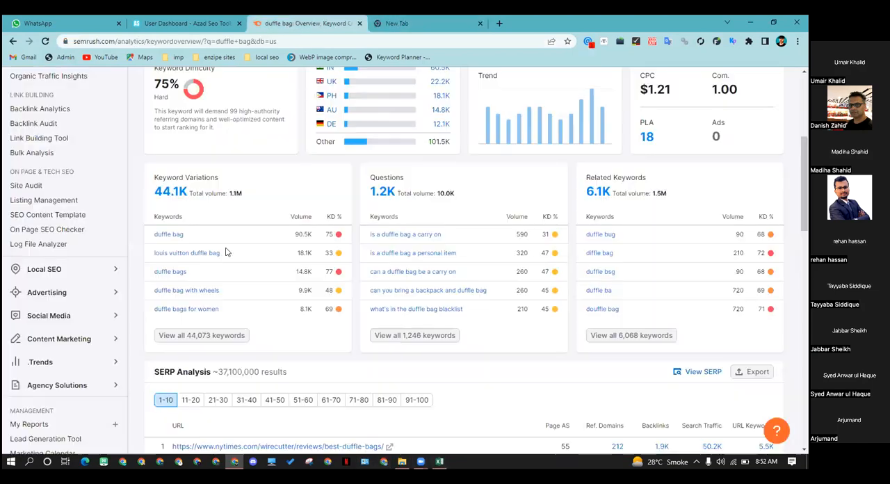
# Open the full list of duffle bag keyword variations in the Keyword Magic Tool
pyautogui.click(242, 339)
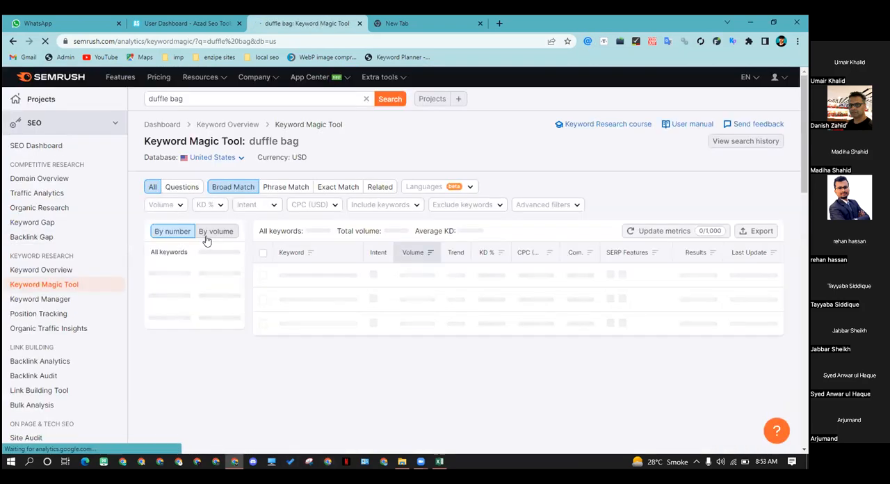
pyautogui.scroll(-1, 212, 289)
pyautogui.scroll(-1, 246, 291)
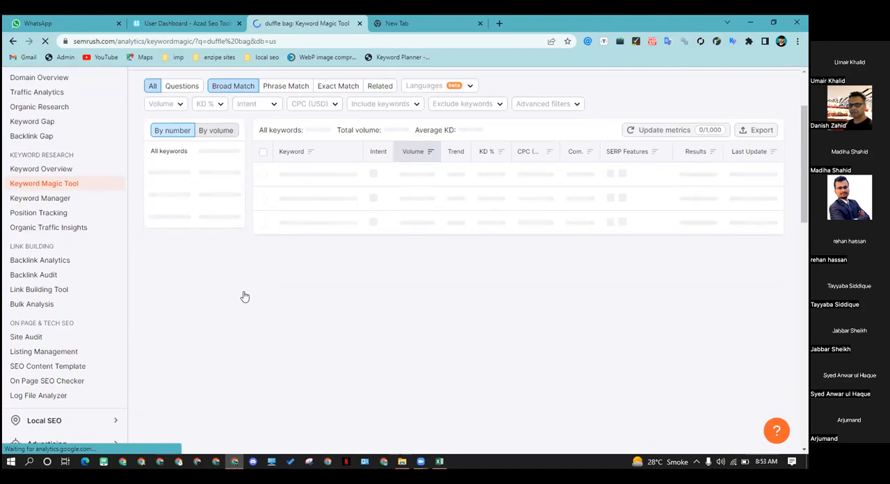
pyautogui.scroll(2, 270, 292)
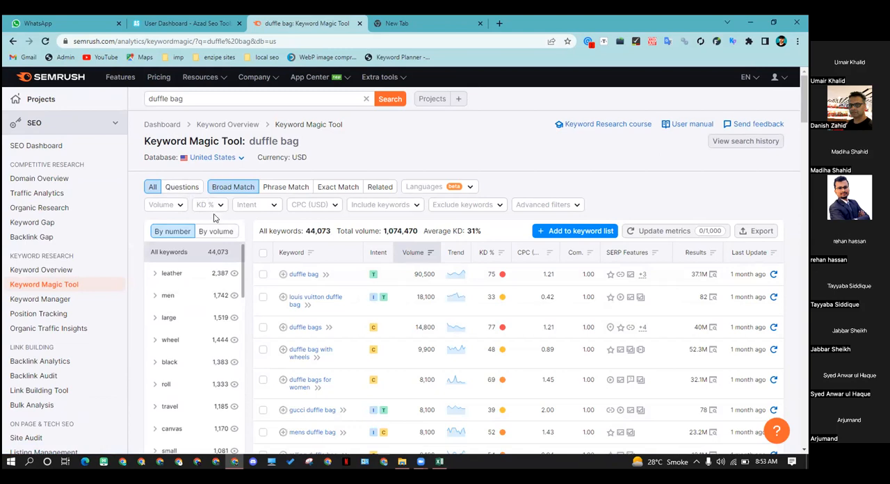
# Examine the seed keyword and the keyword groups, such as leather, men, large and travel, in the duffle bag results
pyautogui.click(198, 99)
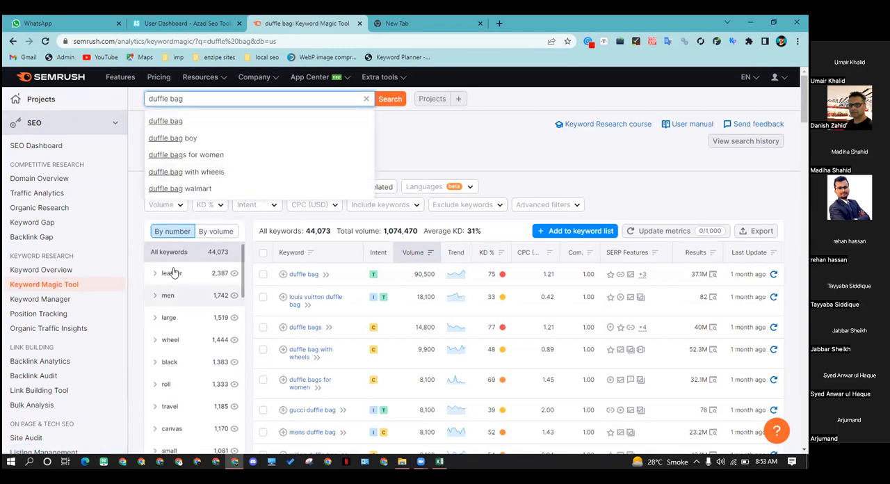
pyautogui.click(436, 164)
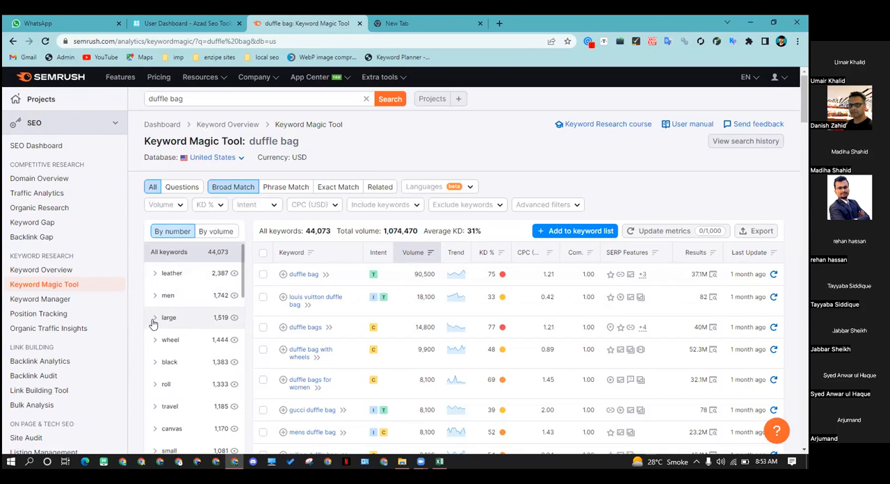
pyautogui.scroll(-1, 191, 318)
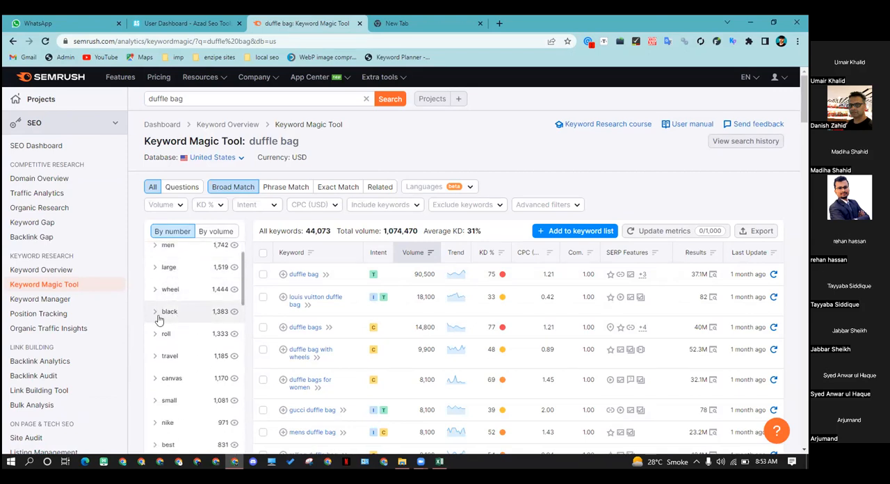
pyautogui.scroll(1, 189, 285)
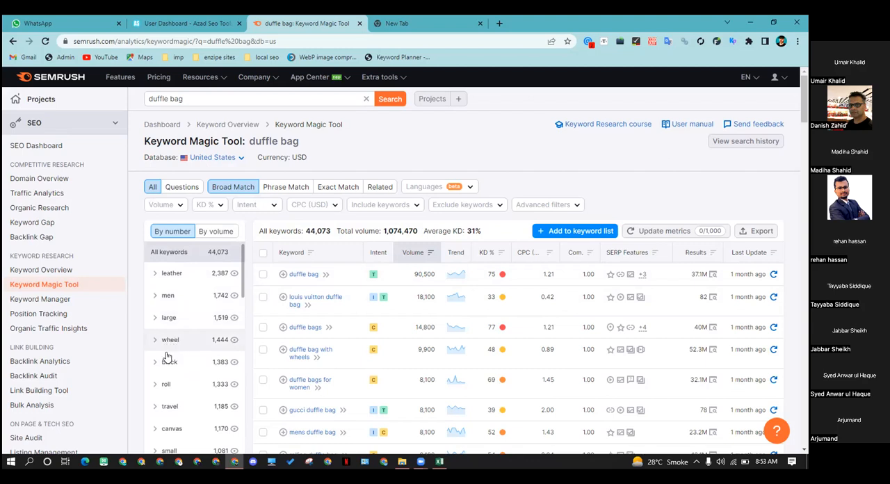
pyautogui.scroll(-3, 164, 367)
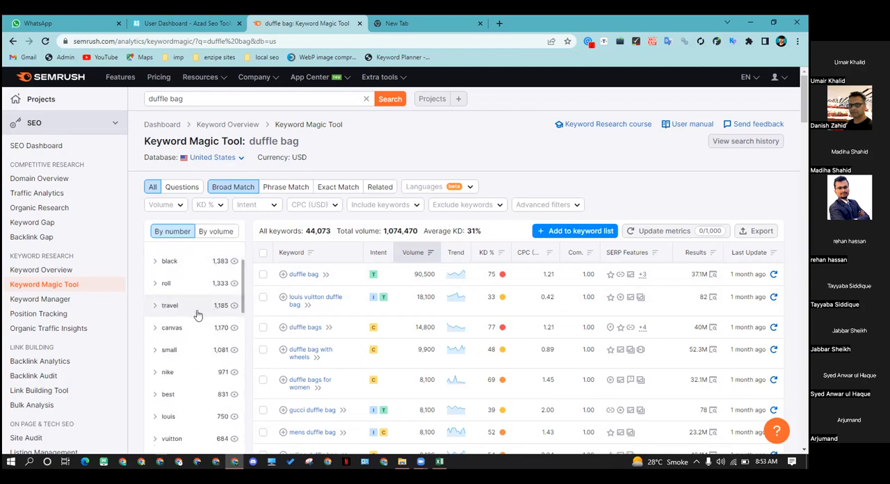
pyautogui.scroll(2, 185, 314)
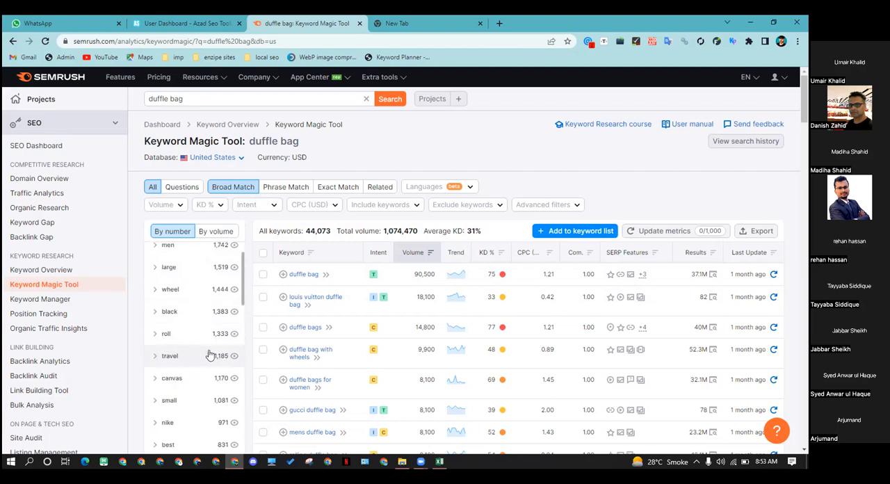
pyautogui.scroll(2, 198, 357)
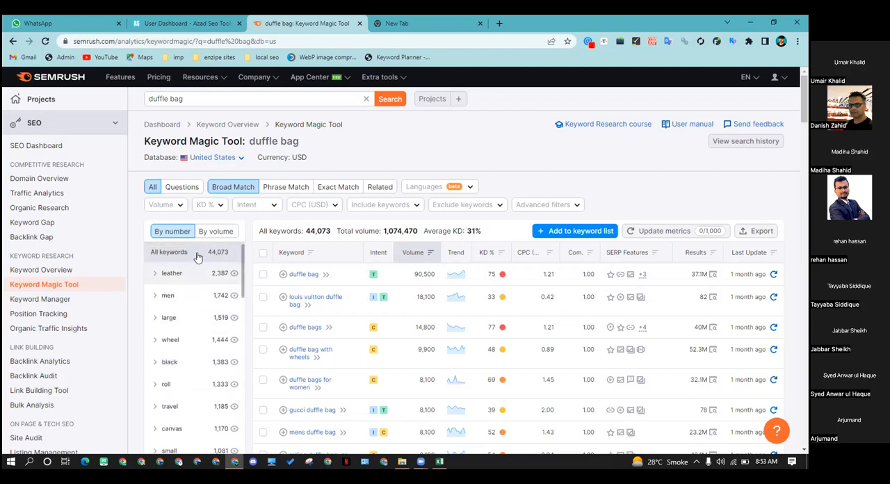
pyautogui.moveTo(188, 100); pyautogui.dragTo(124, 127)
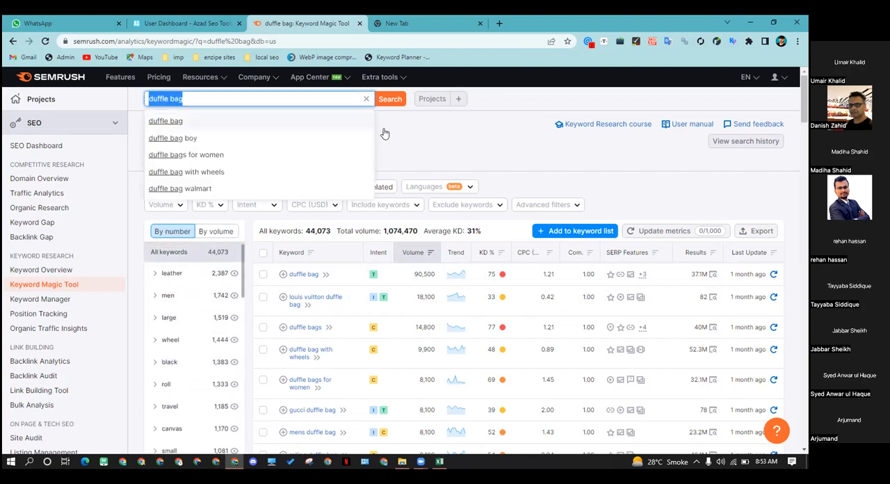
pyautogui.click(477, 130)
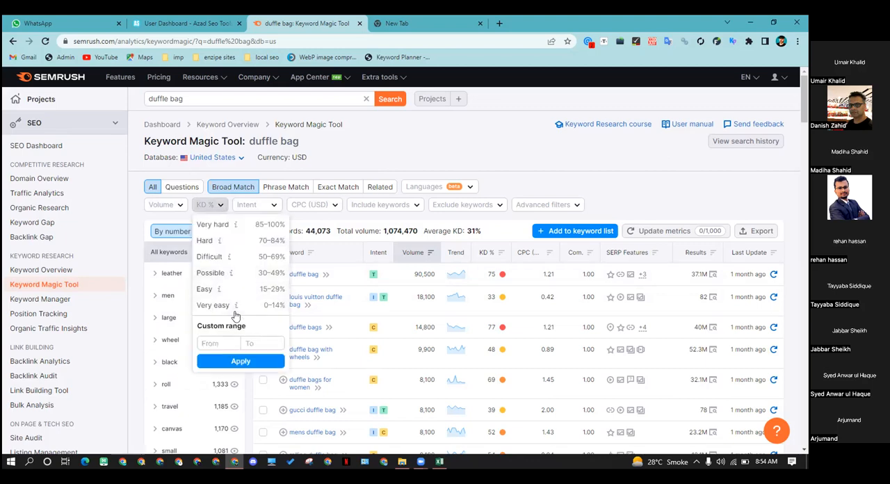
# Filter the duffle bag keywords to a keyword difficulty range of 0–30%
pyautogui.click(250, 342)
pyautogui.write('30')
pyautogui.click(241, 361)
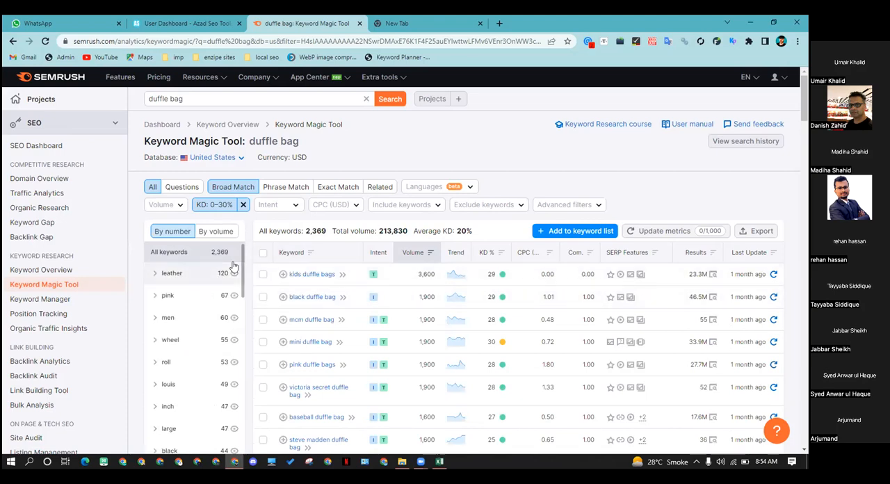
# Narrow the filtered keyword list to the "leather" group and review its keywords
pyautogui.scroll(-3, 169, 206)
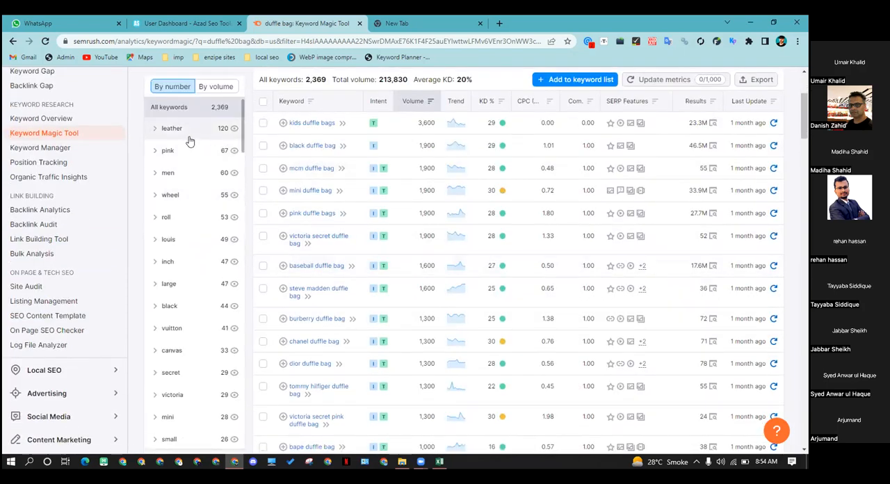
pyautogui.click(183, 129)
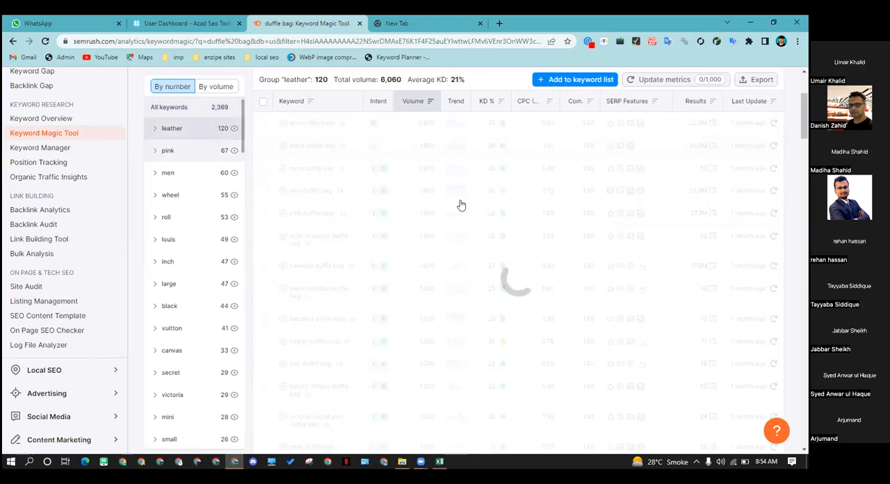
pyautogui.scroll(2, 160, 243)
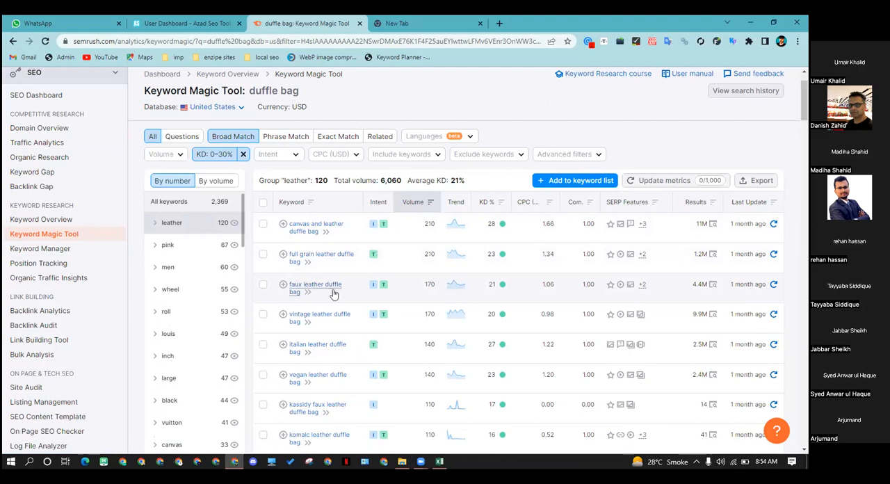
# Create a new Microsoft Excel worksheet in the Downloads folder and close the folder window
pyautogui.scroll(-1, 298, 302)
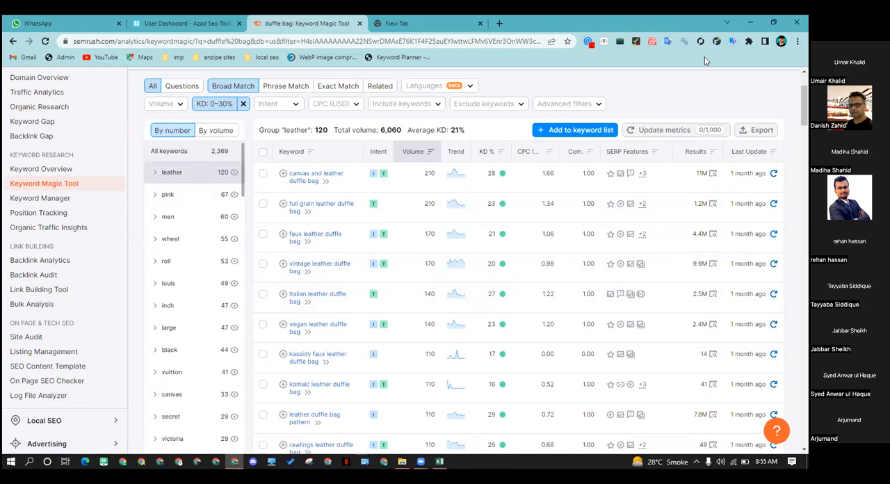
pyautogui.click(750, 24)
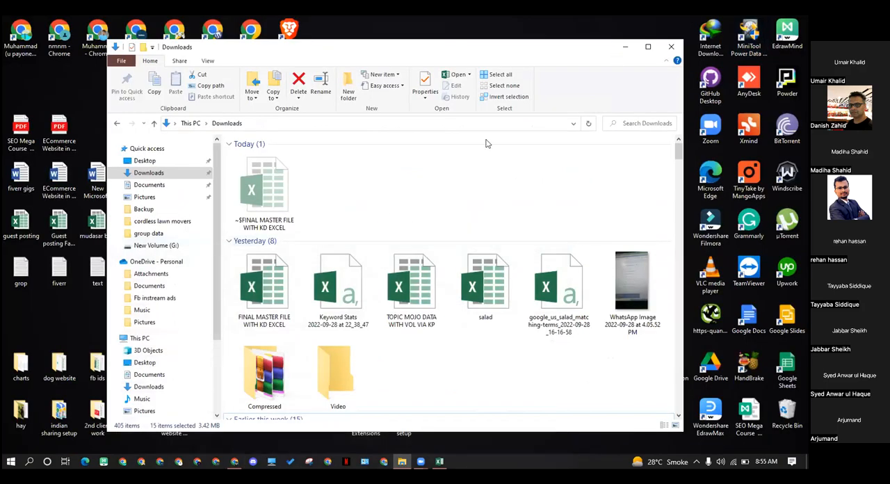
pyautogui.rightClick(431, 168)
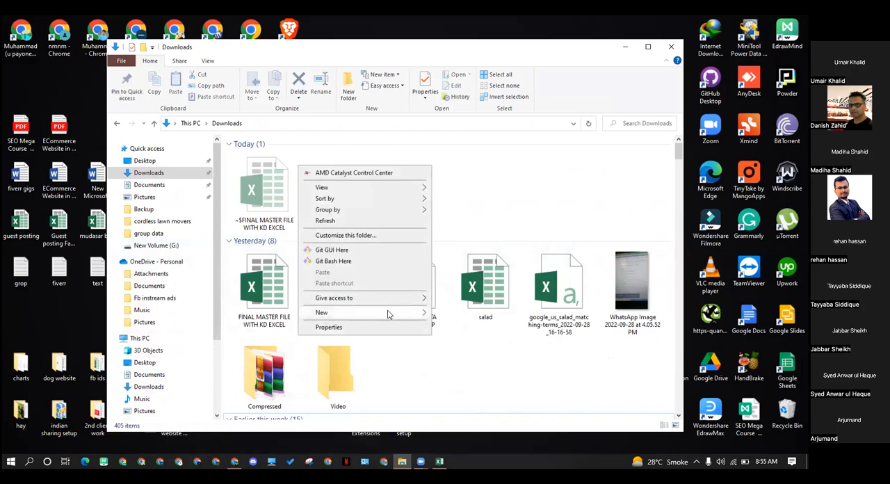
pyautogui.moveTo(390, 312)
pyautogui.click(459, 427)
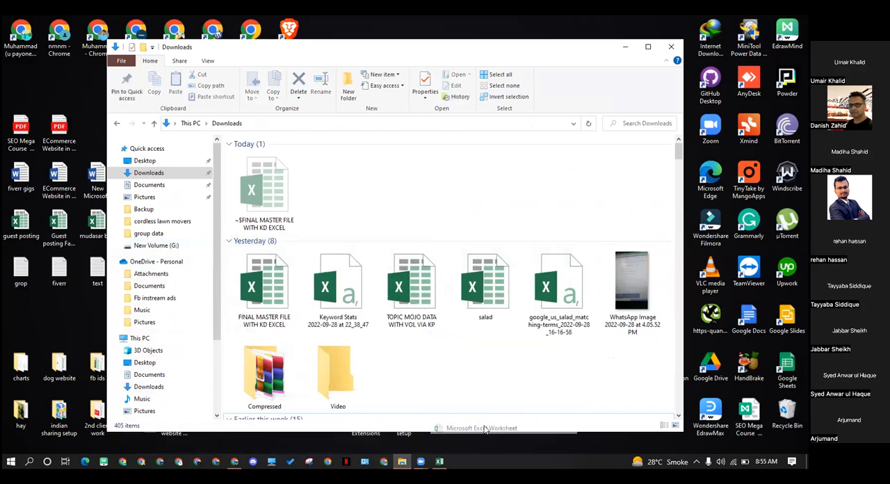
pyautogui.click(440, 188)
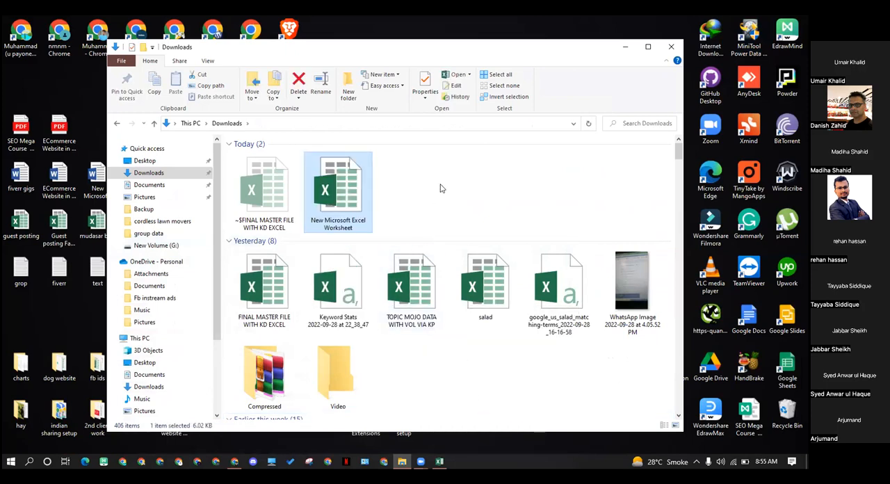
pyautogui.click(670, 48)
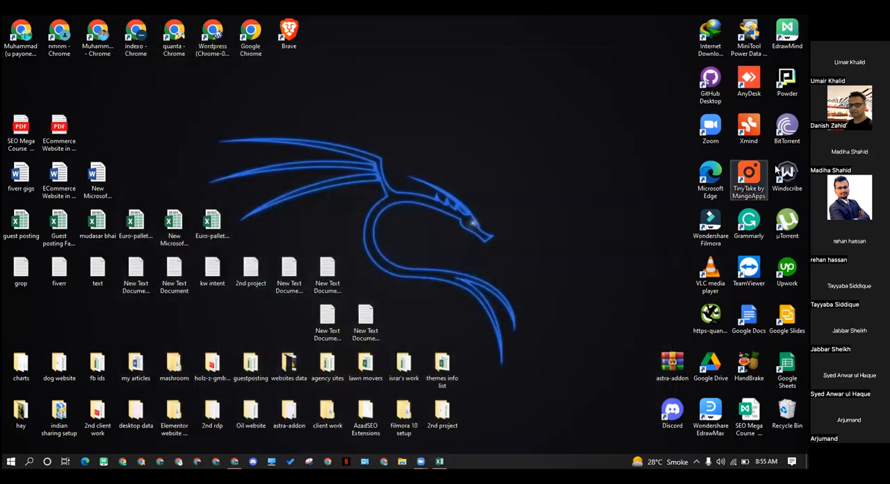
# Launch Xmind from the desktop and search Google for "xmind" in Chrome
pyautogui.click(749, 128)
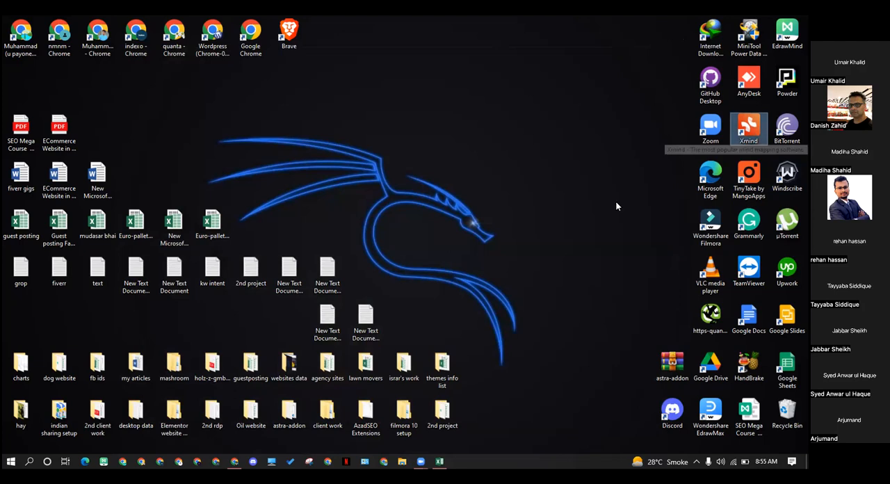
pyautogui.click(232, 464)
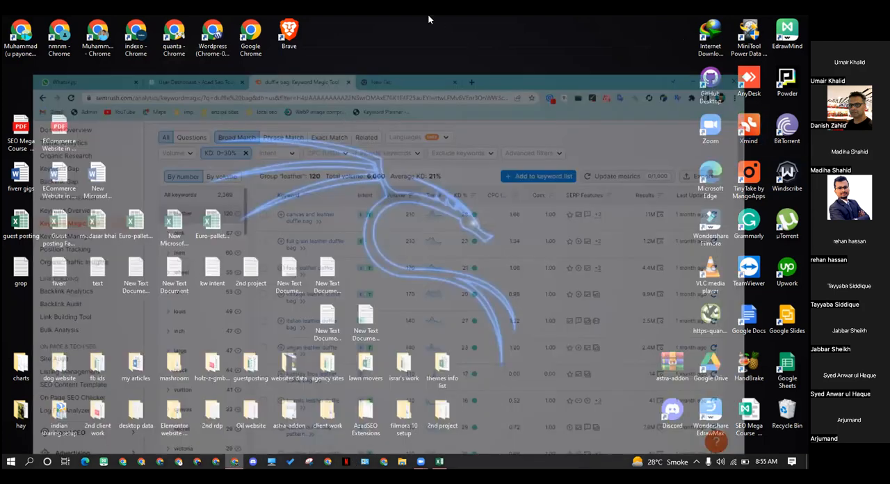
pyautogui.click(429, 21)
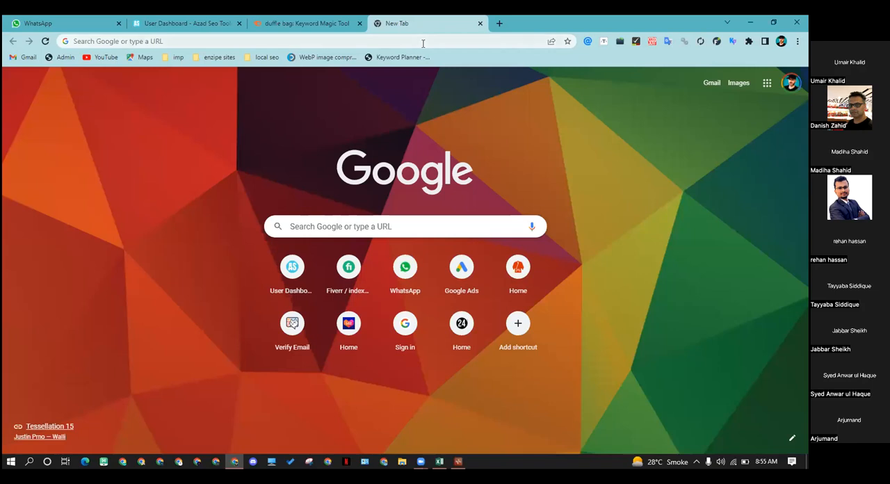
pyautogui.click(422, 43)
pyautogui.write('xmind')
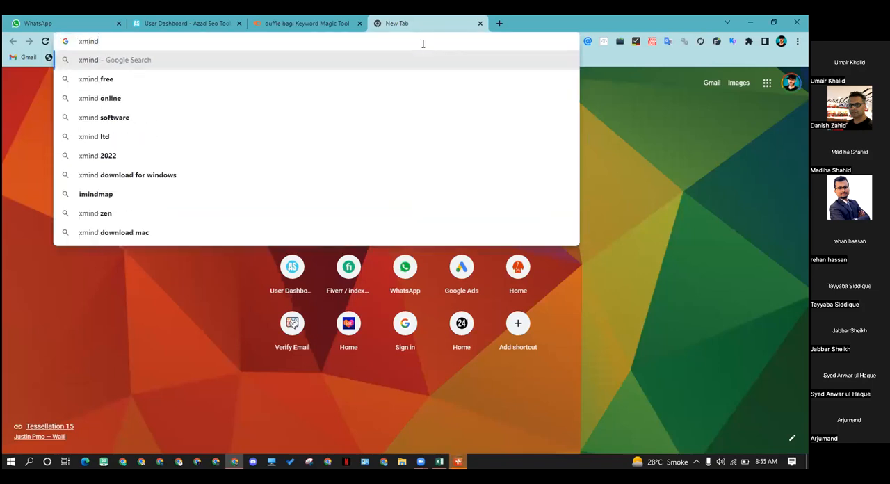
pyautogui.press('Return')
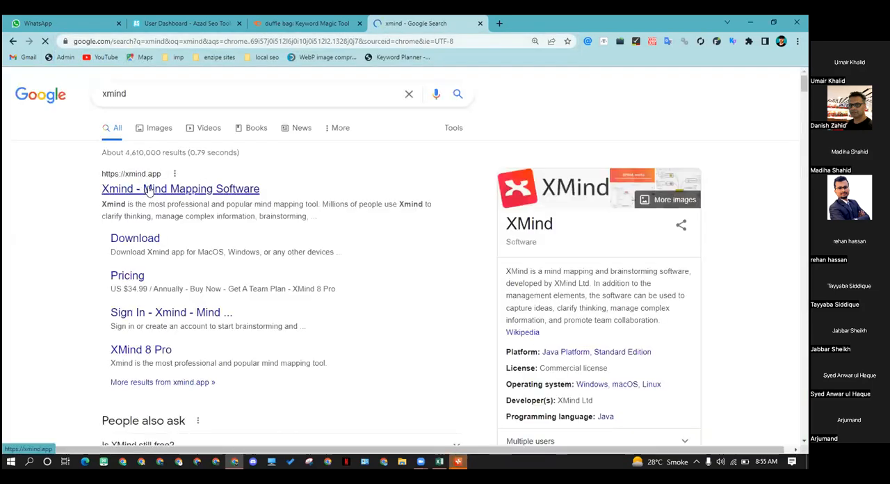
# Open the official Xmind website from the search results and look over its home page
pyautogui.scroll(-1, 160, 188)
pyautogui.click(179, 141)
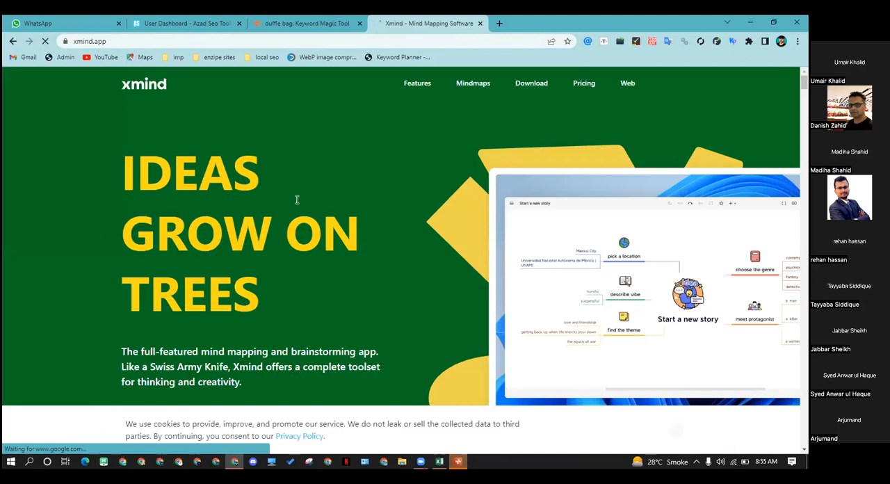
pyautogui.scroll(-1, 256, 192)
pyautogui.scroll(-2, 255, 192)
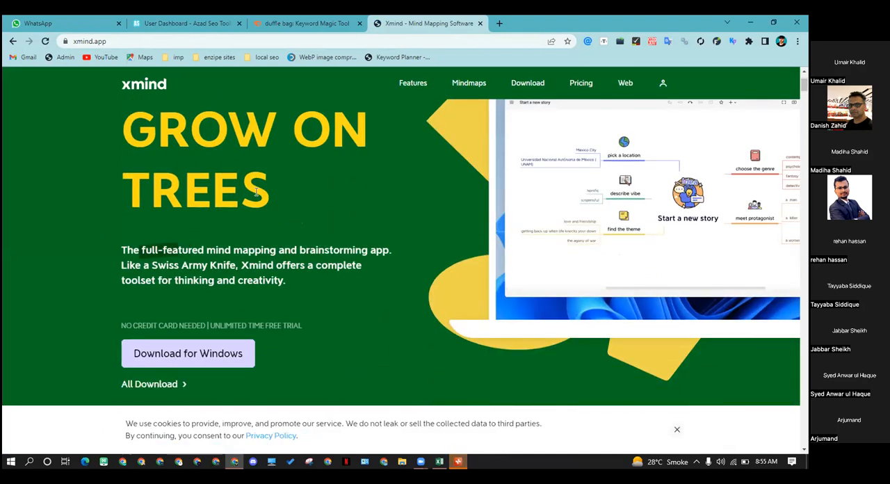
pyautogui.scroll(-1, 331, 228)
pyautogui.scroll(-3, 329, 228)
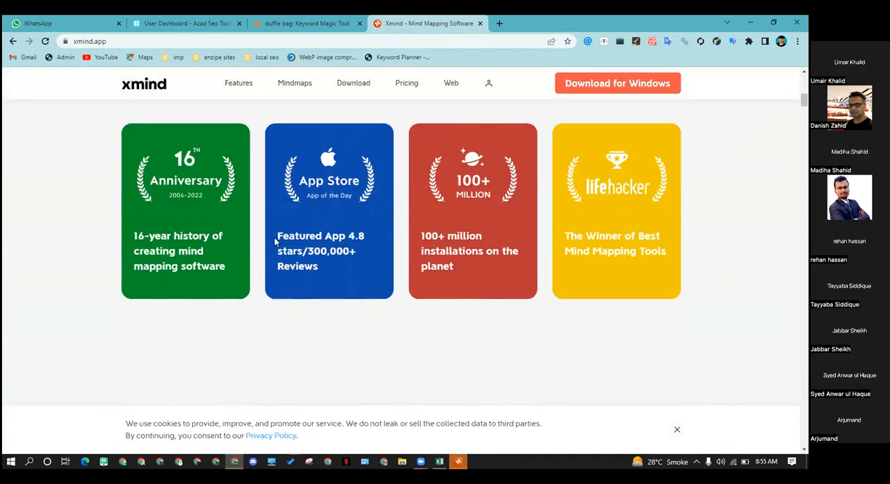
pyautogui.scroll(4, 275, 240)
# Switch to the Xmind app, look through the recent maps and create a new mind map
pyautogui.click(461, 463)
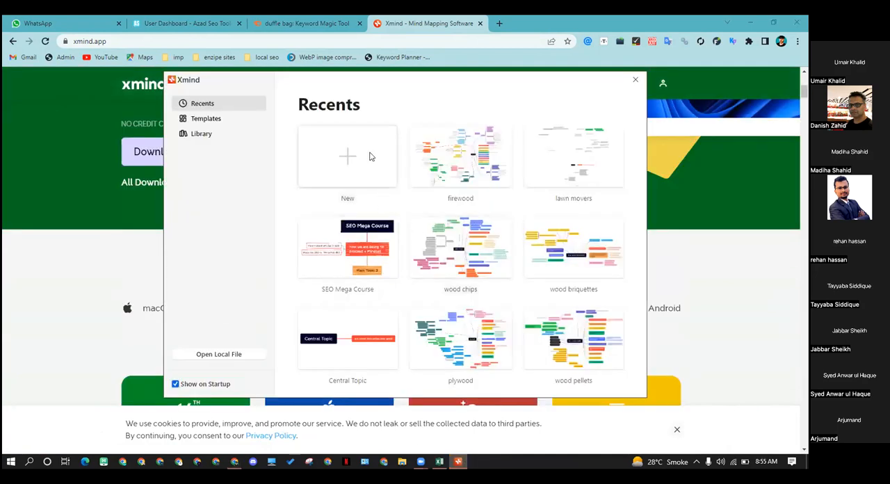
pyautogui.scroll(-3, 451, 255)
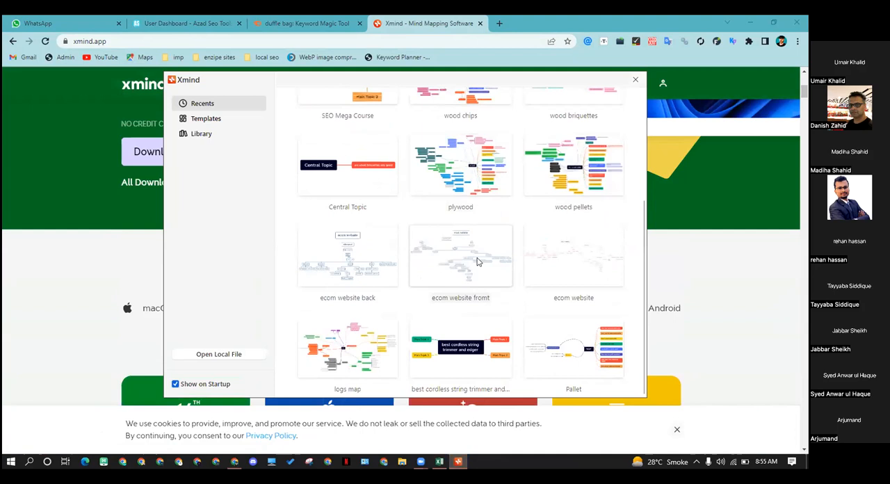
pyautogui.scroll(3, 351, 257)
pyautogui.click(359, 175)
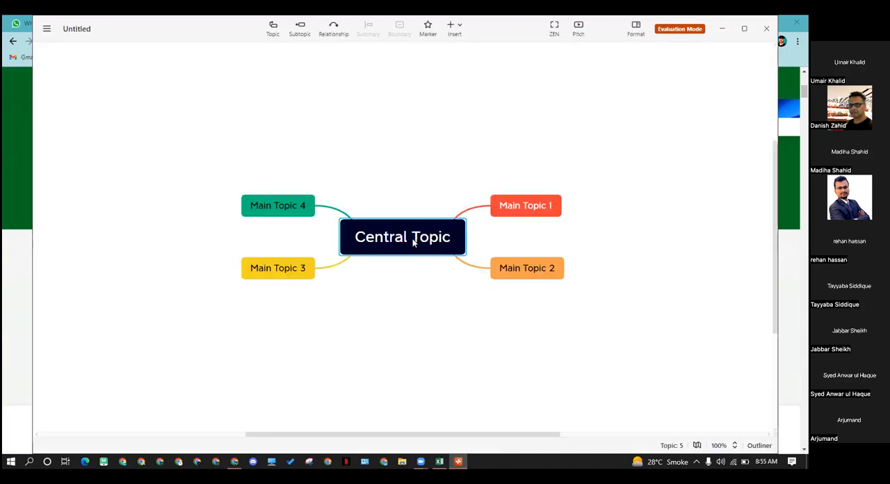
# Show the format options for the new map and maximize the Xmind window
pyautogui.click(635, 27)
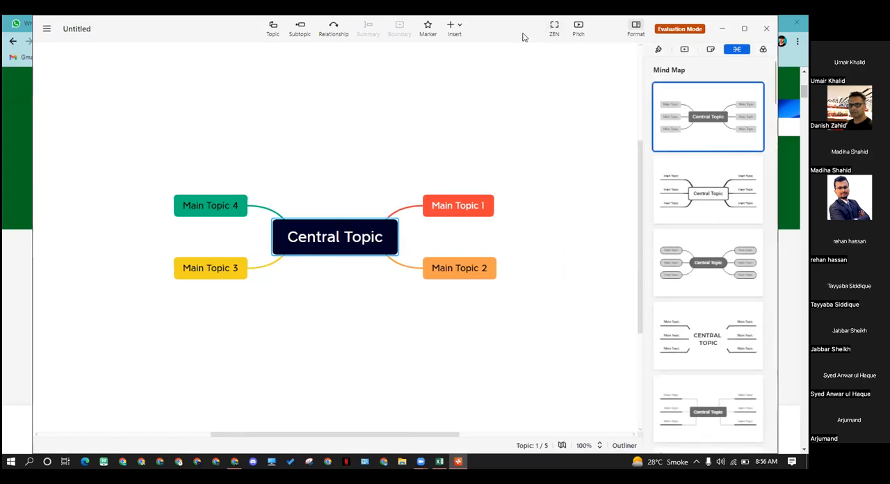
pyautogui.moveTo(658, 27); pyautogui.dragTo(641, 28)
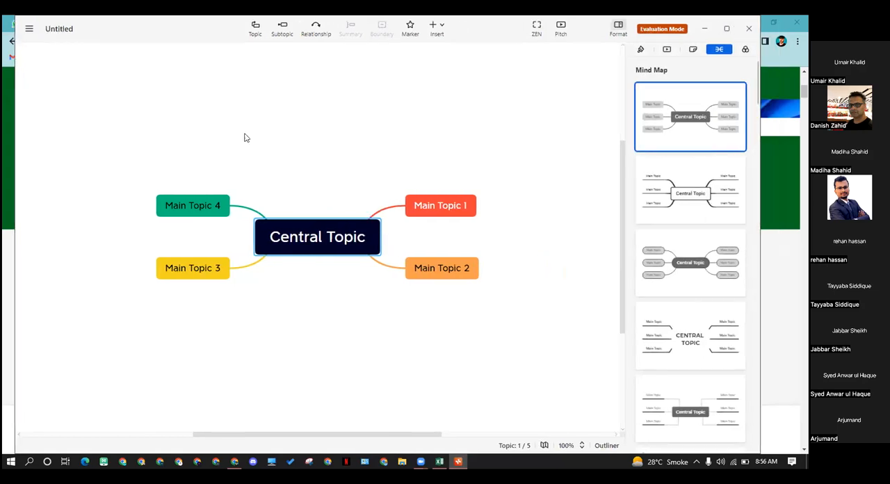
pyautogui.click(726, 28)
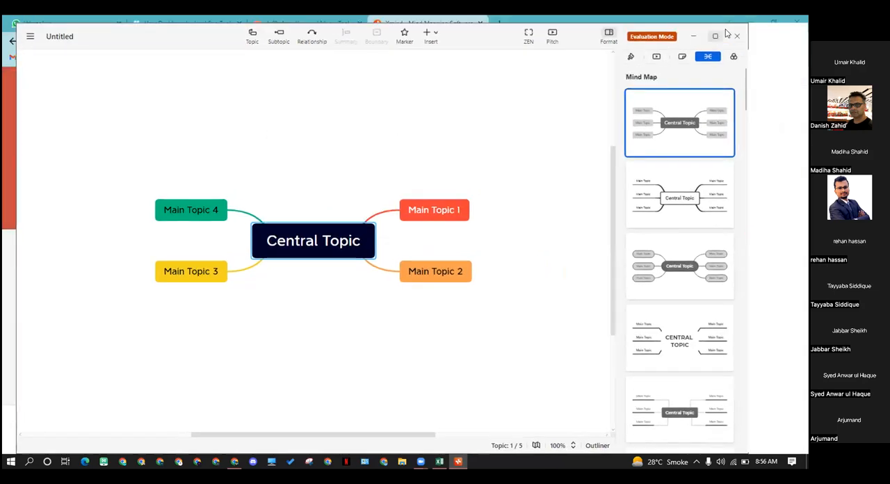
pyautogui.click(487, 333)
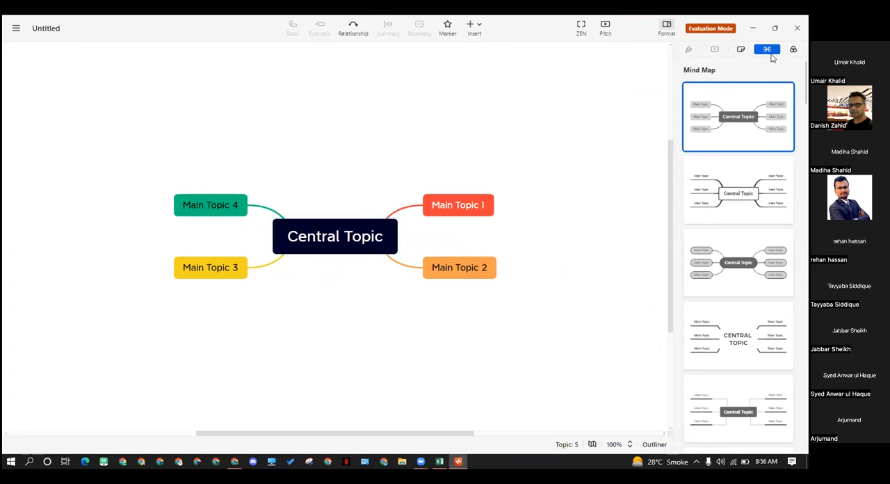
# Try several Mind Map skeleton styles on the new map, ending with underlined topics joined by squared lines
pyautogui.scroll(-1, 742, 191)
pyautogui.scroll(1, 749, 167)
pyautogui.click(740, 173)
pyautogui.scroll(-1, 739, 198)
pyautogui.click(739, 221)
pyautogui.click(743, 279)
pyautogui.scroll(-1, 742, 272)
pyautogui.click(738, 289)
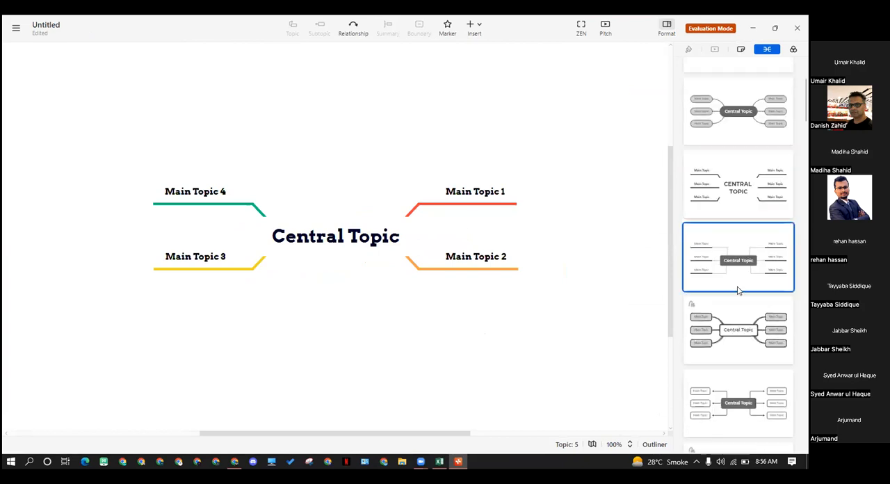
# Apply the first Logic Chart skeleton to the map, with filled main topics branching from one side
pyautogui.scroll(-1, 718, 277)
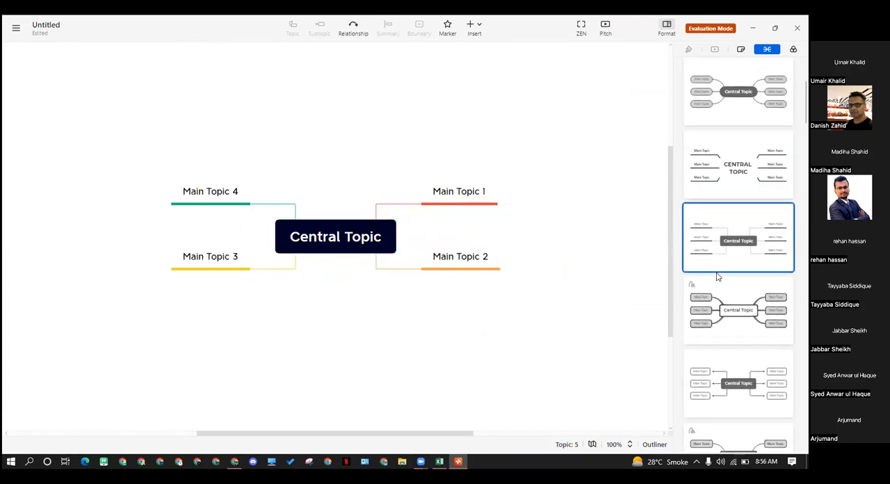
pyautogui.scroll(-2, 718, 277)
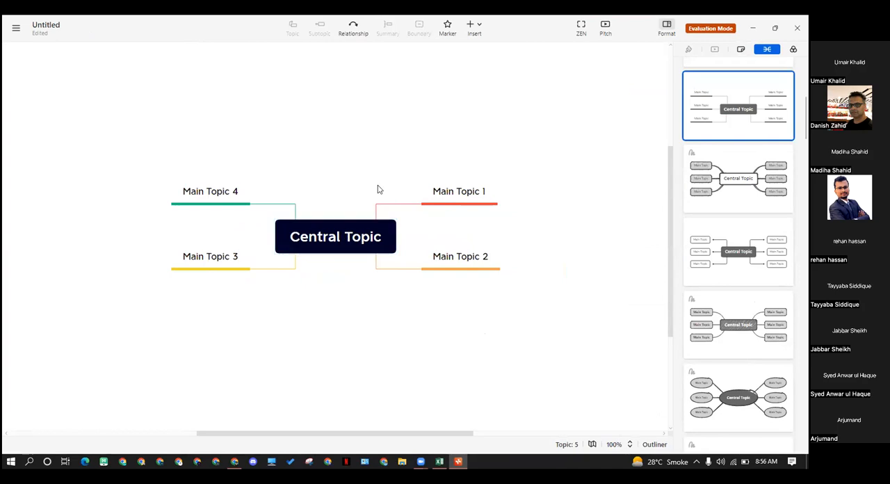
pyautogui.scroll(-2, 723, 323)
pyautogui.scroll(-3, 737, 325)
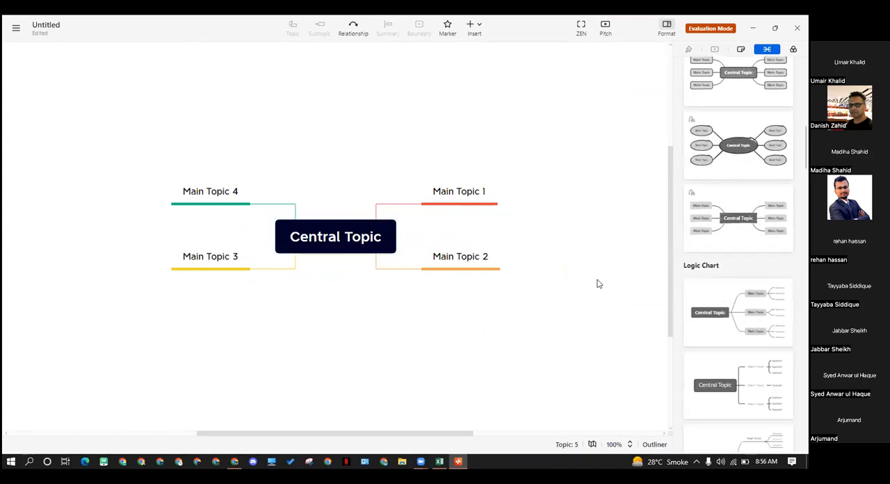
pyautogui.scroll(-1, 724, 348)
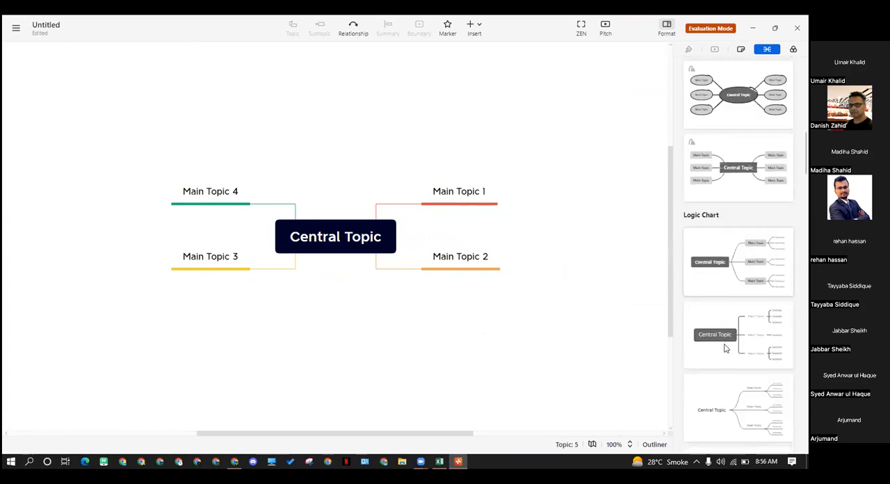
pyautogui.click(727, 292)
# Rename the central topic as "duffle bags"
pyautogui.click(355, 241)
pyautogui.doubleClick(324, 235)
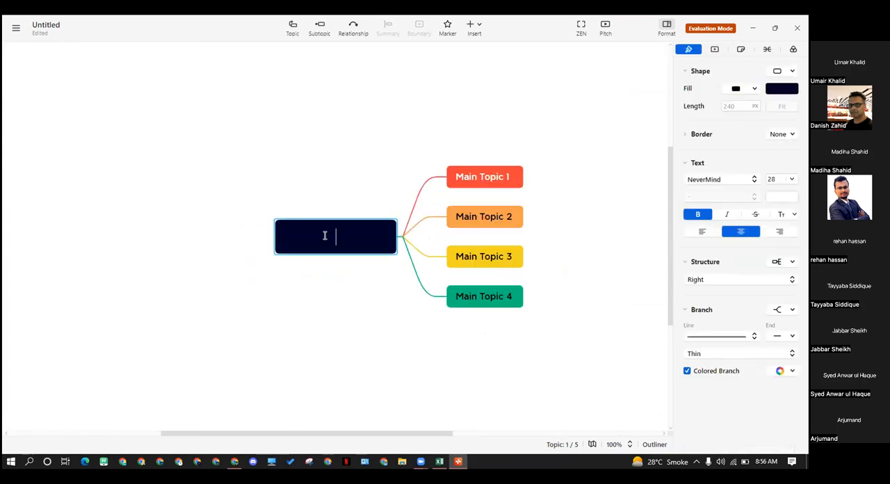
pyautogui.write('duffle bags')
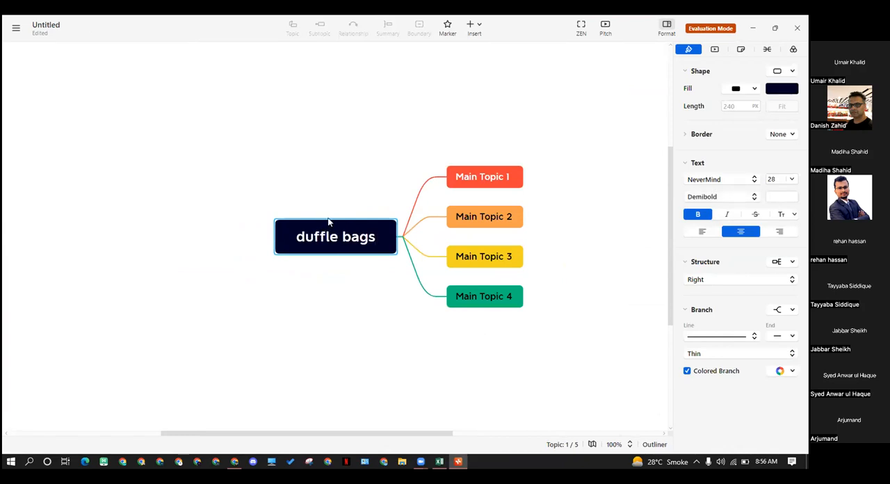
pyautogui.click(403, 357)
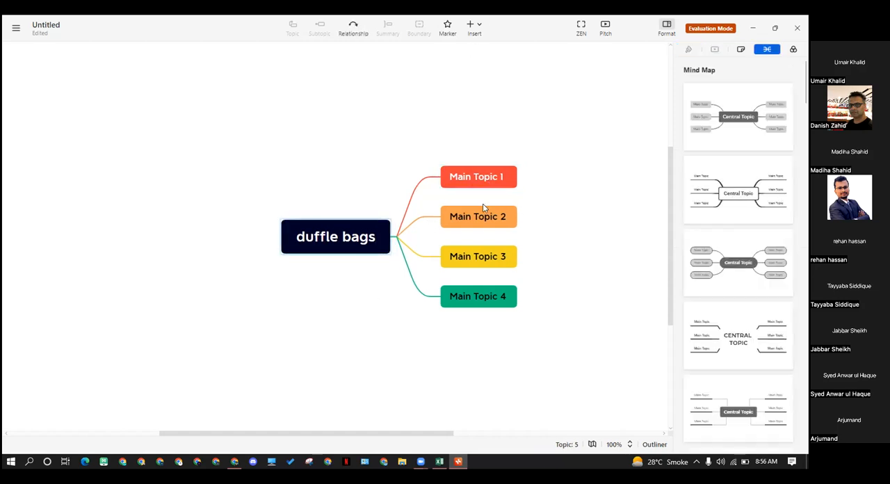
# Delete Main Topic 2, Main Topic 3 and Main Topic 4 together from the map
pyautogui.moveTo(498, 338); pyautogui.dragTo(492, 216)
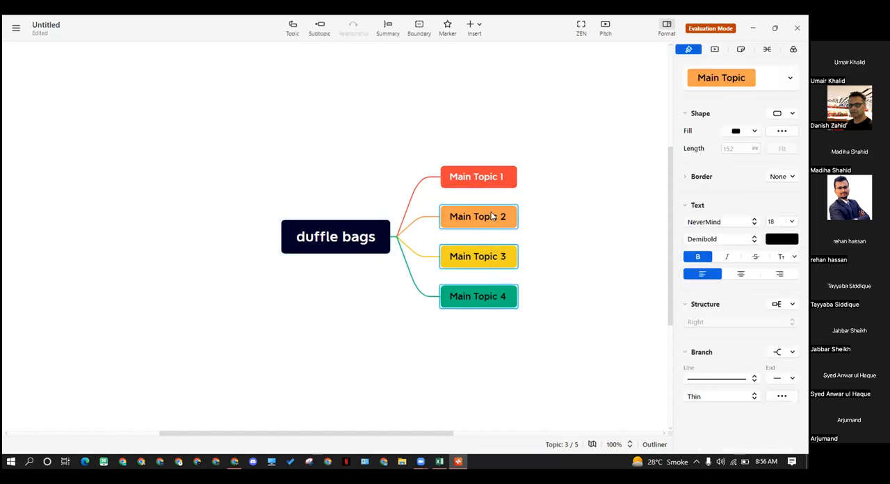
pyautogui.press('Delete')
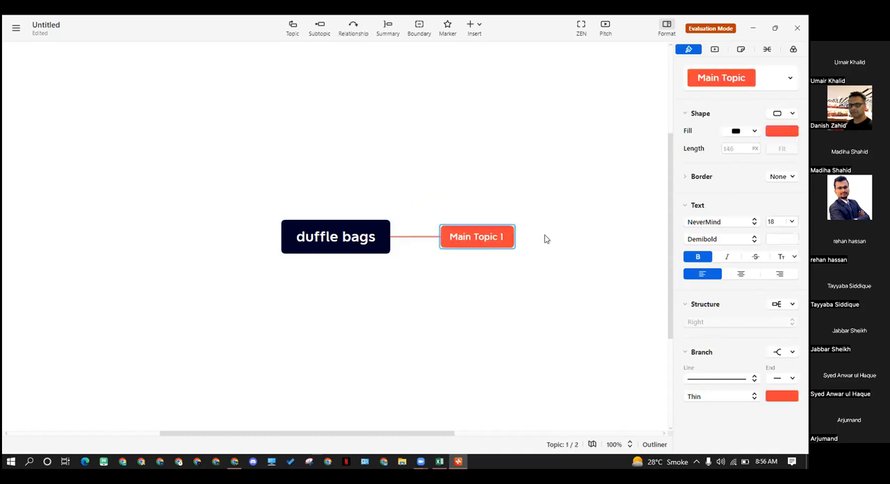
pyautogui.press('Left')
# Rename Main Topic 1 as "leather duffle bags"
pyautogui.doubleClick(475, 243)
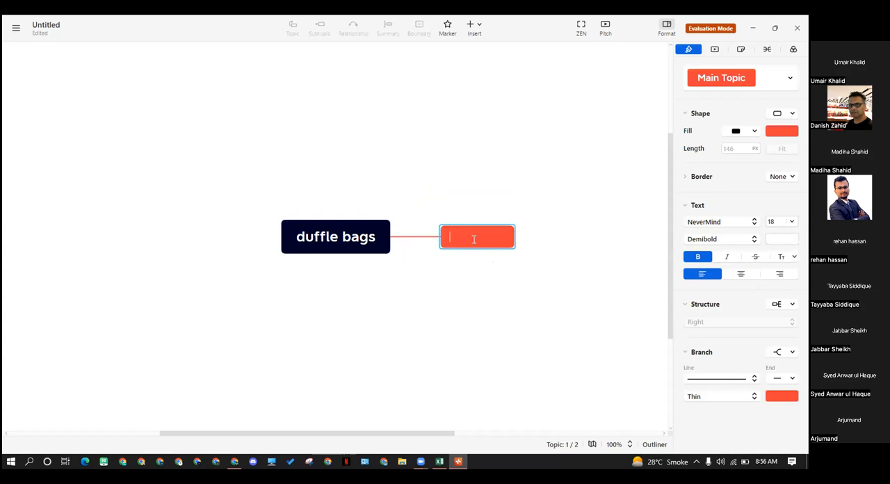
pyautogui.write('leather duffle ba')
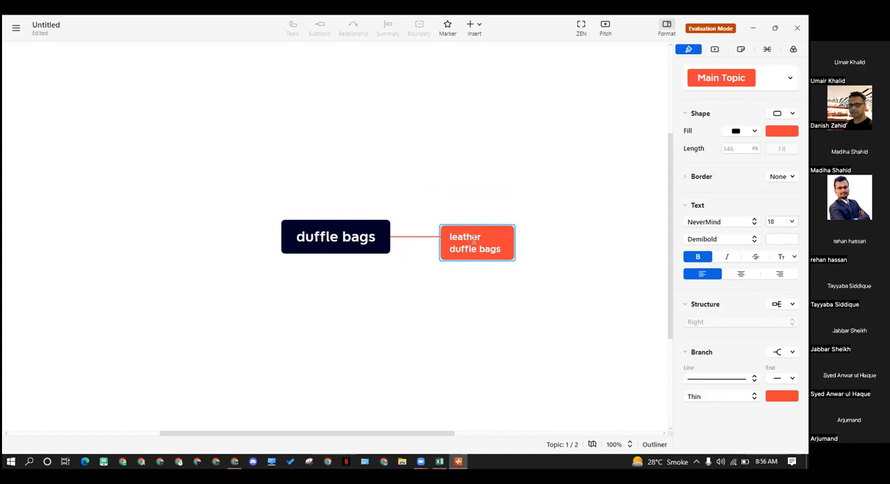
pyautogui.write('gs')
pyautogui.press('Return')
# Add a second main topic to the "duffle bags" central topic and reselect the central topic
pyautogui.click(359, 246)
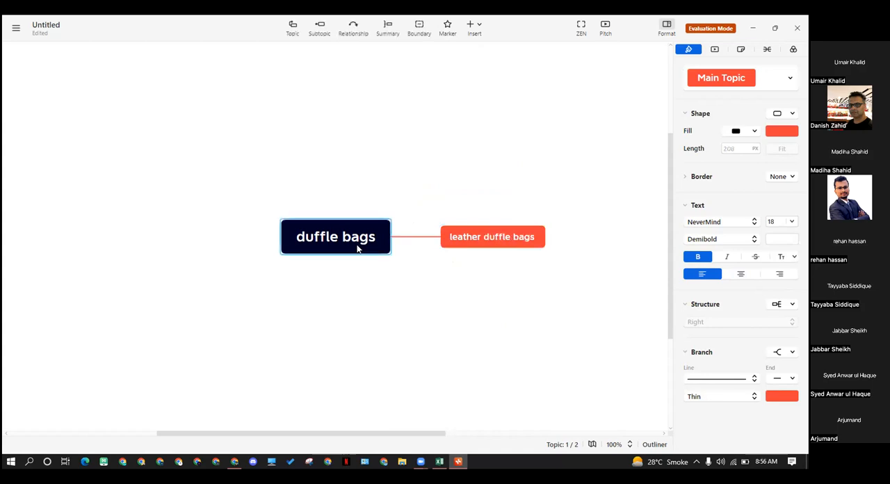
pyautogui.press('Tab')
pyautogui.click(352, 240)
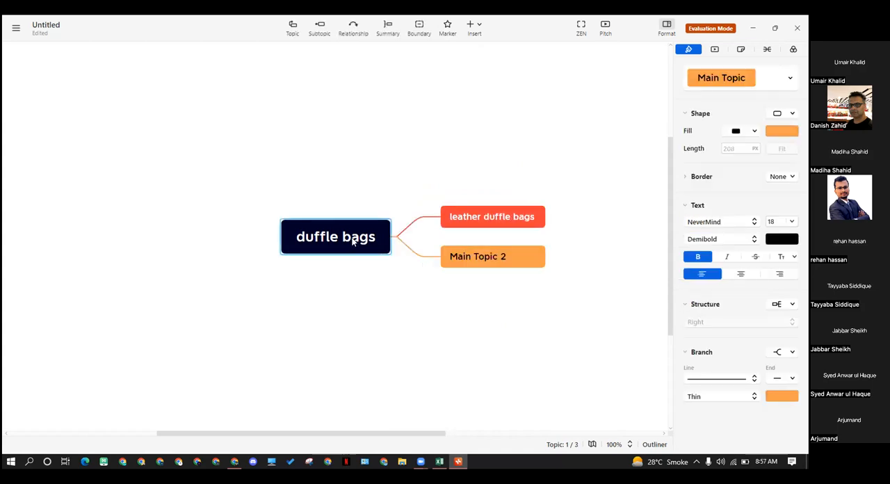
# Rename Main Topic 2 as "sports duffle bags"
pyautogui.click(480, 284)
pyautogui.doubleClick(503, 256)
pyautogui.click(407, 292)
pyautogui.doubleClick(479, 257)
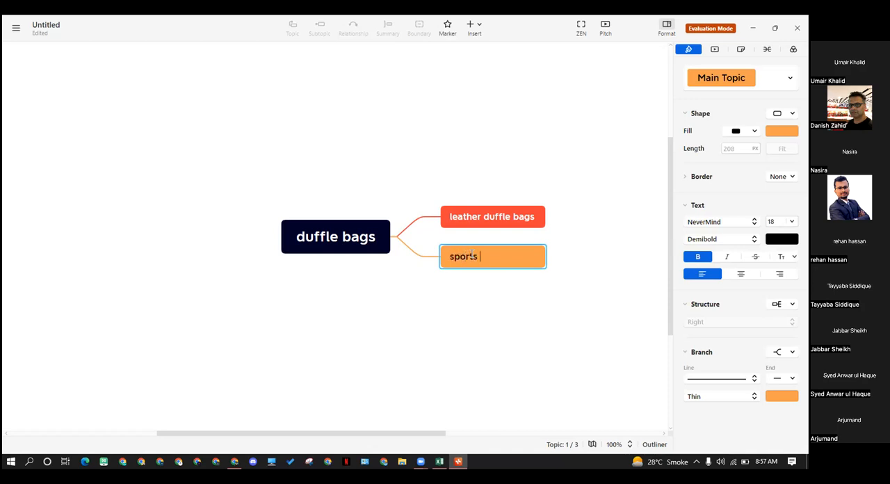
pyautogui.write('gs')
pyautogui.click(393, 270)
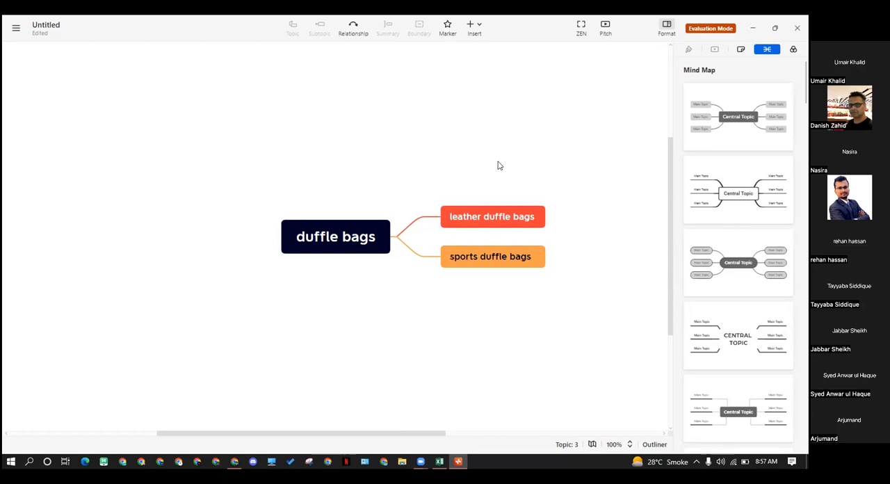
# Add a third main topic to the "duffle bags" central topic
pyautogui.click(316, 237)
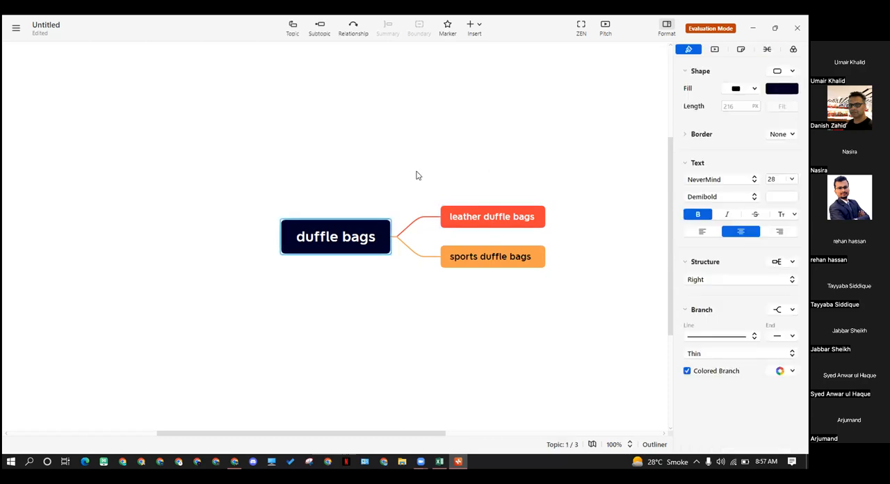
pyautogui.moveTo(506, 169); pyautogui.dragTo(491, 341)
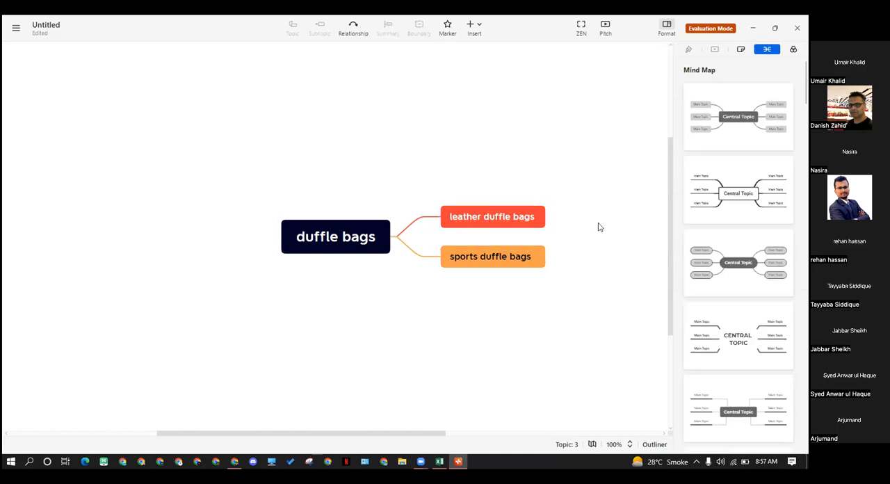
pyautogui.click(333, 245)
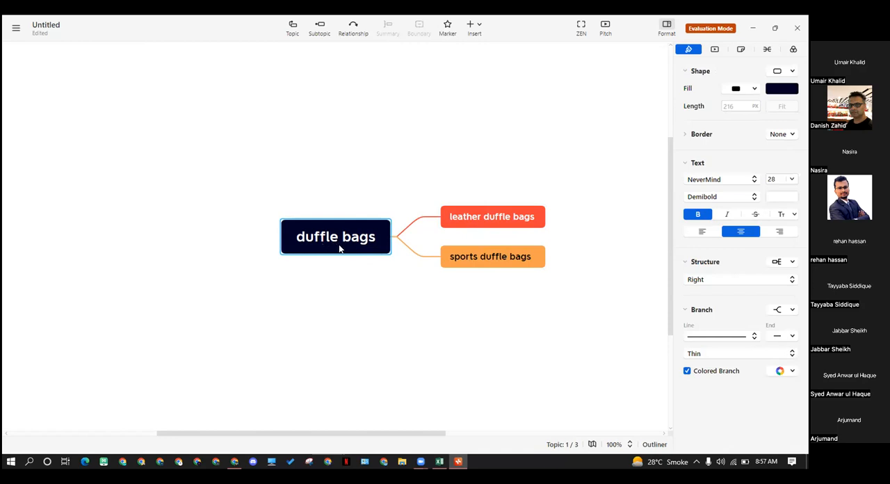
pyautogui.click(293, 28)
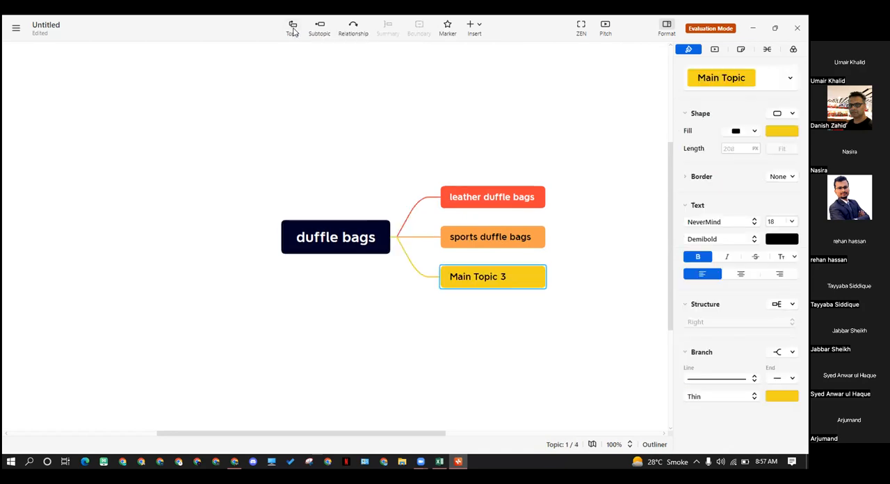
# Rename Main Topic 3 as "travel duffle bags"
pyautogui.click(491, 310)
pyautogui.click(481, 280)
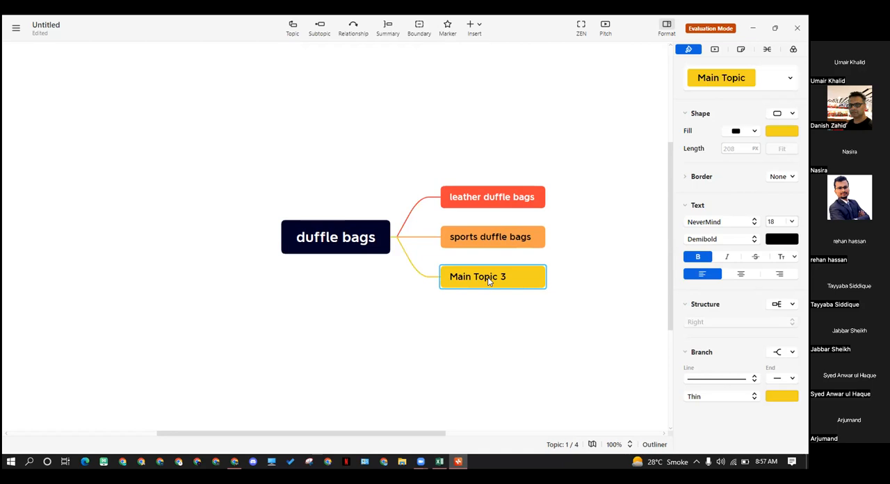
pyautogui.doubleClick(488, 279)
pyautogui.write('trav')
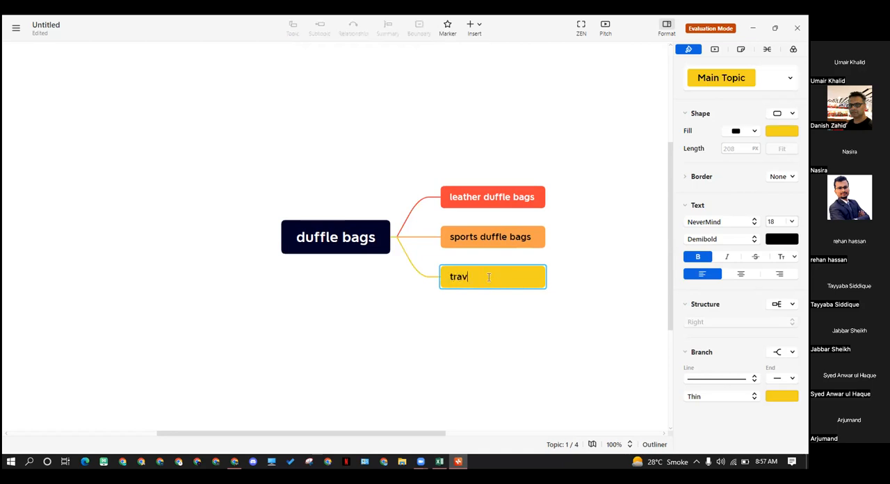
pyautogui.write('el duffle bags')
pyautogui.click(447, 353)
# Shift the "duffle bags" map slightly to the left and select its three main topics together
pyautogui.click(318, 247)
pyautogui.moveTo(281, 248); pyautogui.dragTo(270, 247)
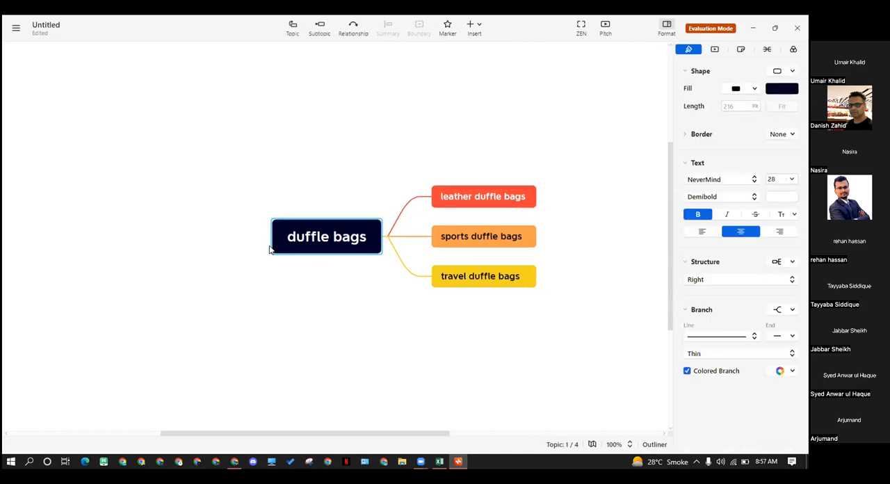
pyautogui.click(373, 307)
pyautogui.moveTo(525, 154); pyautogui.dragTo(492, 322)
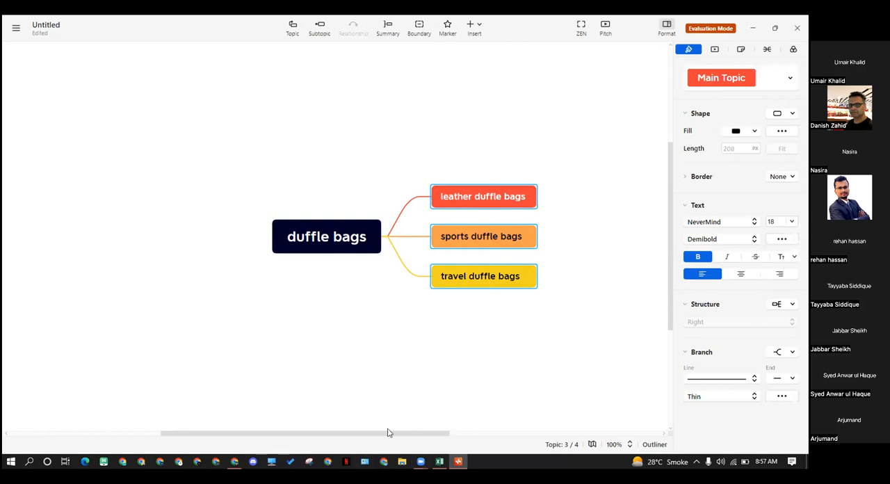
# Switch to the browser to view the top of the xmind.app home page, and return to the mind map
pyautogui.click(234, 461)
pyautogui.scroll(1, 351, 176)
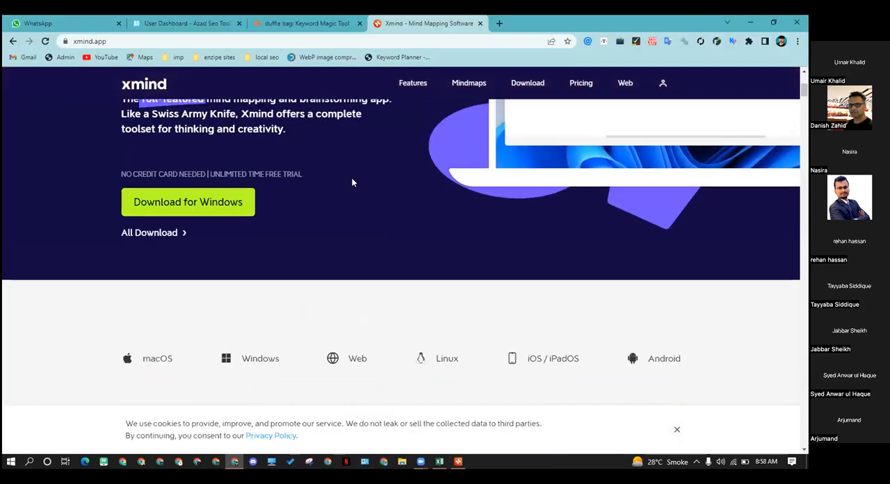
pyautogui.scroll(3, 351, 181)
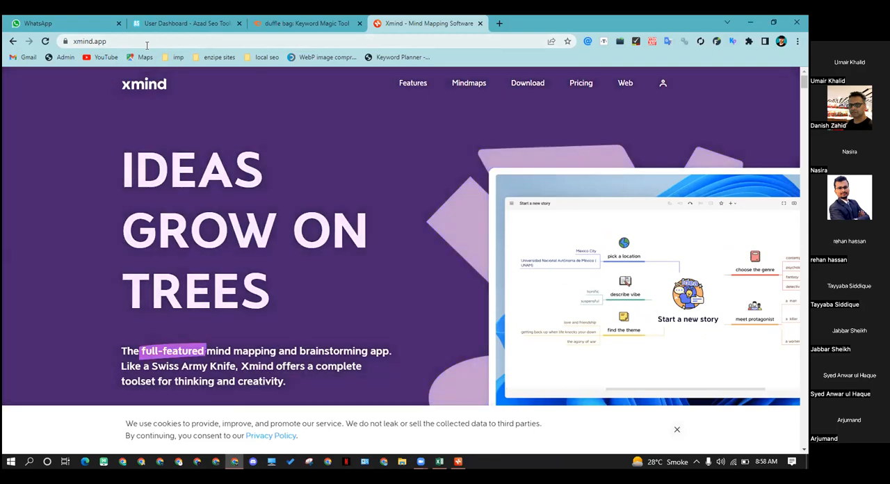
pyautogui.click(749, 26)
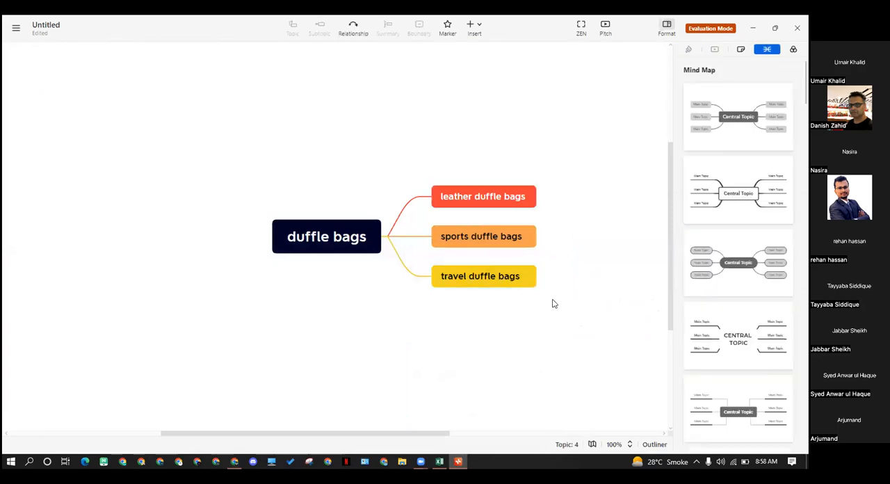
pyautogui.moveTo(524, 169); pyautogui.dragTo(510, 329)
pyautogui.click(501, 294)
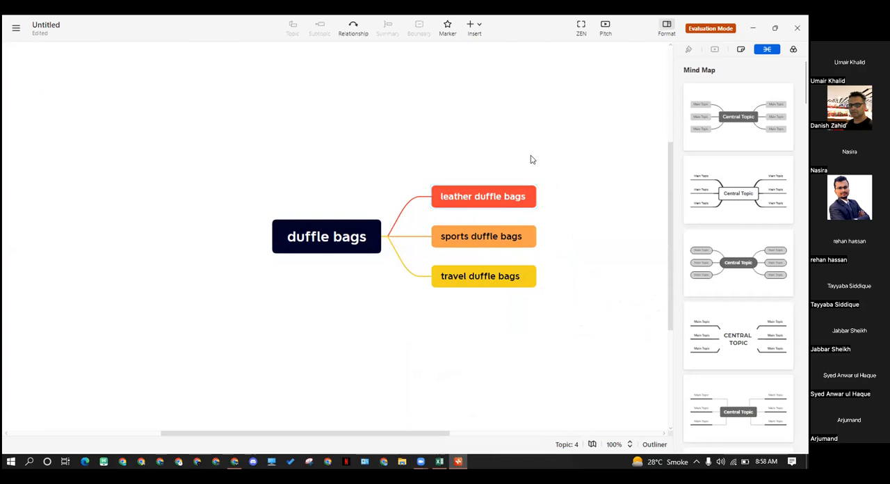
pyautogui.moveTo(530, 158); pyautogui.dragTo(493, 309)
pyautogui.click(566, 181)
pyautogui.moveTo(669, 148); pyautogui.dragTo(670, 135)
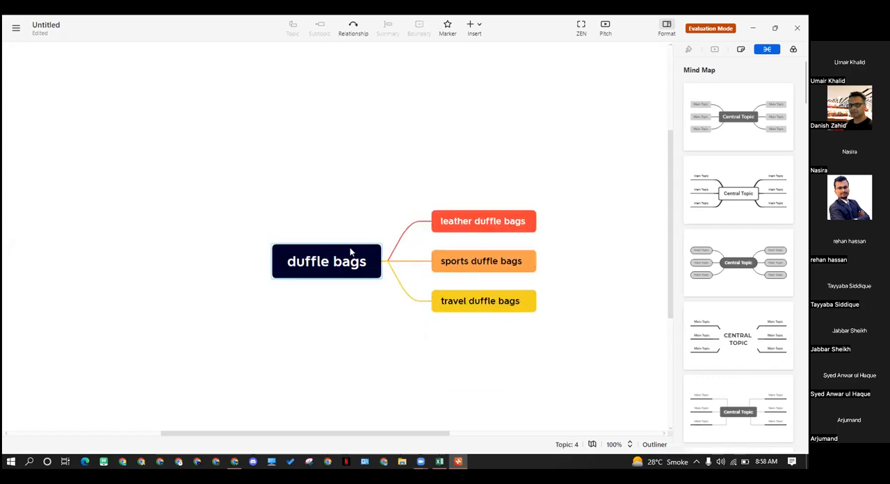
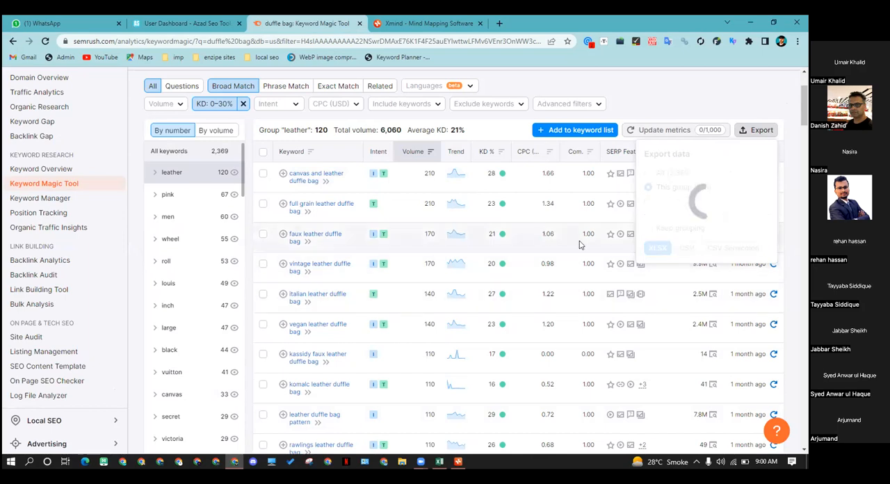
# Open the exported leather keyword workbook for editing and clear columns B to M, keeping only the Keyword column
pyautogui.click(44, 440)
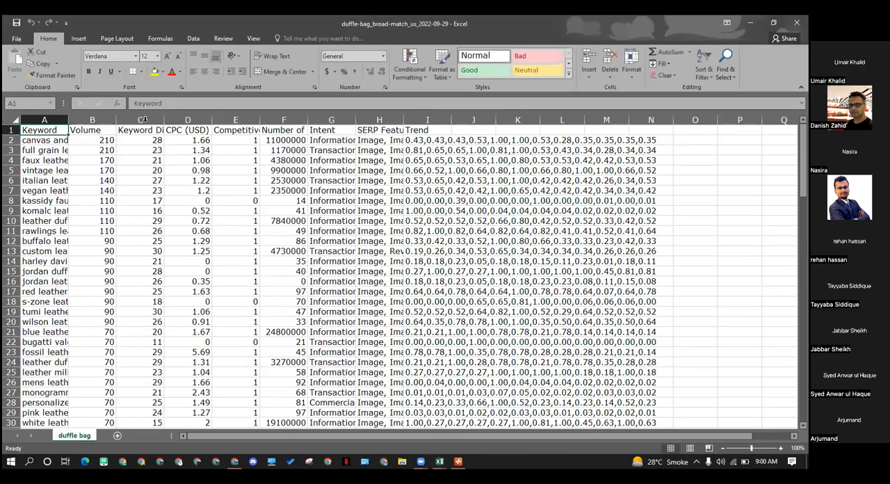
pyautogui.click(143, 119)
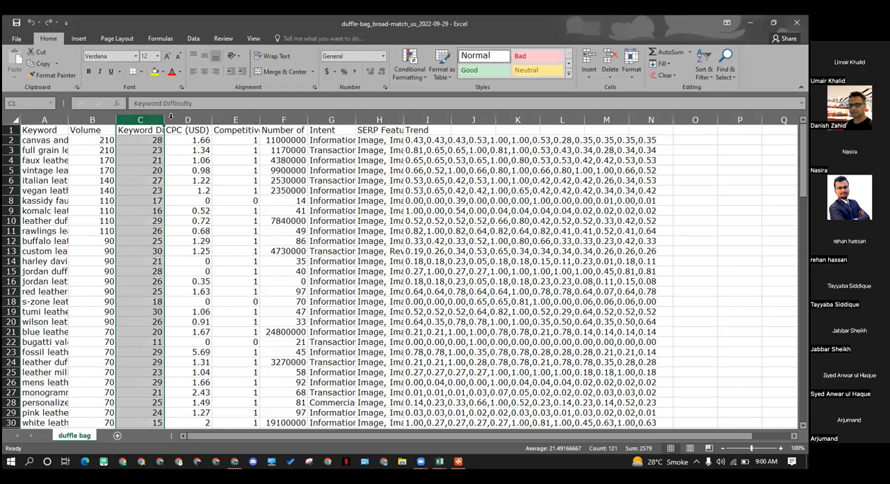
pyautogui.click(235, 120)
pyautogui.moveTo(98, 120); pyautogui.dragTo(546, 127)
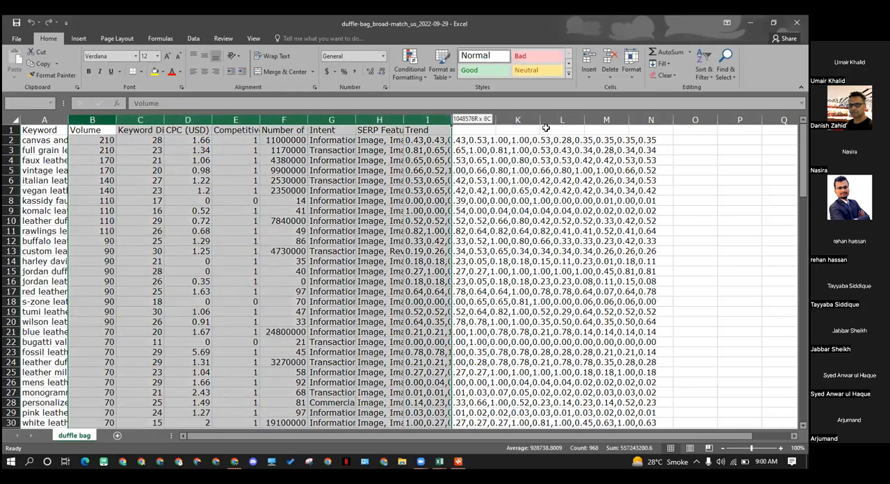
pyautogui.moveTo(607, 120); pyautogui.dragTo(594, 117)
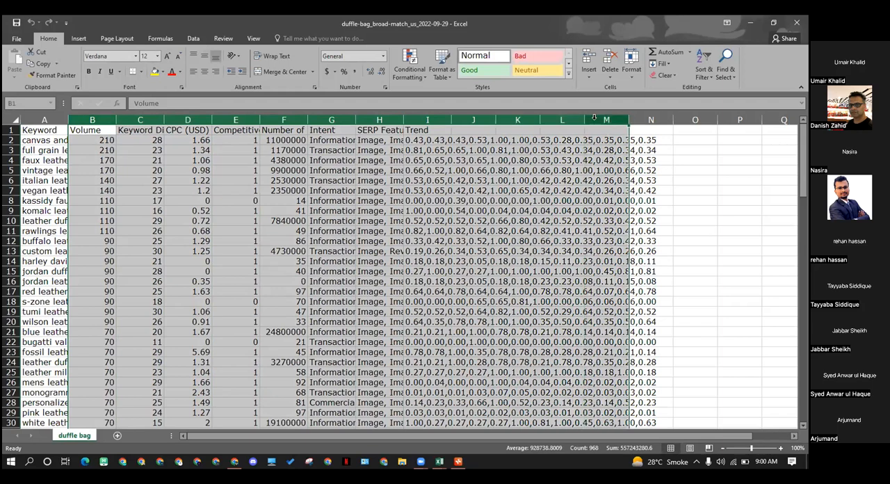
pyautogui.press('Delete')
# Fit the width of column A to its longest keyword
pyautogui.click(252, 229)
pyautogui.doubleClick(68, 120)
pyautogui.click(232, 209)
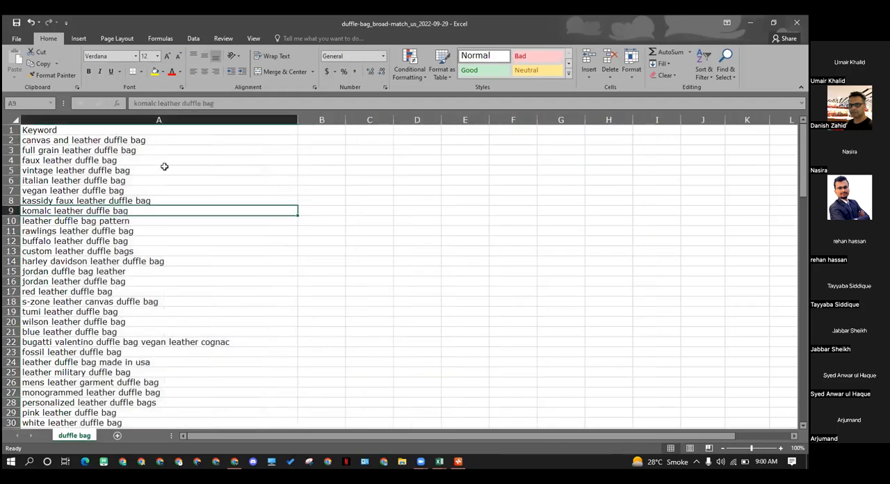
pyautogui.click(123, 169)
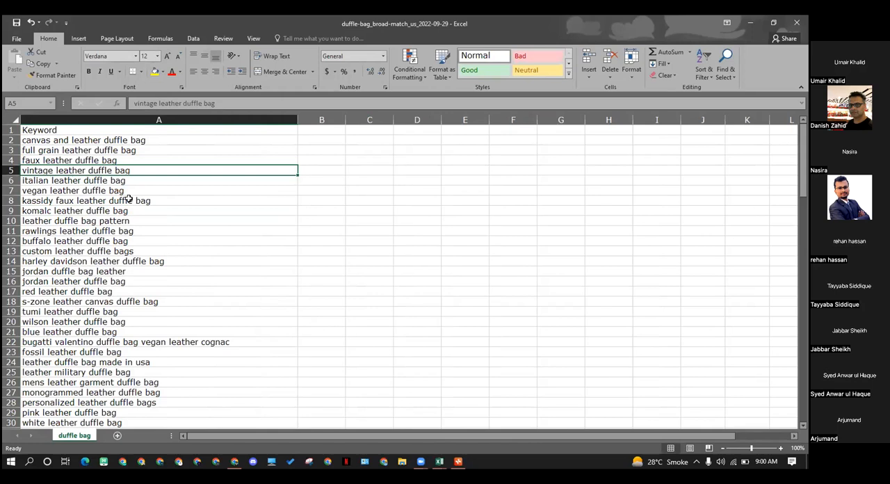
# Add a filter to the Keyword header and sort the keyword list from A to Z
pyautogui.click(162, 125)
pyautogui.click(173, 132)
pyautogui.click(195, 118)
pyautogui.click(195, 130)
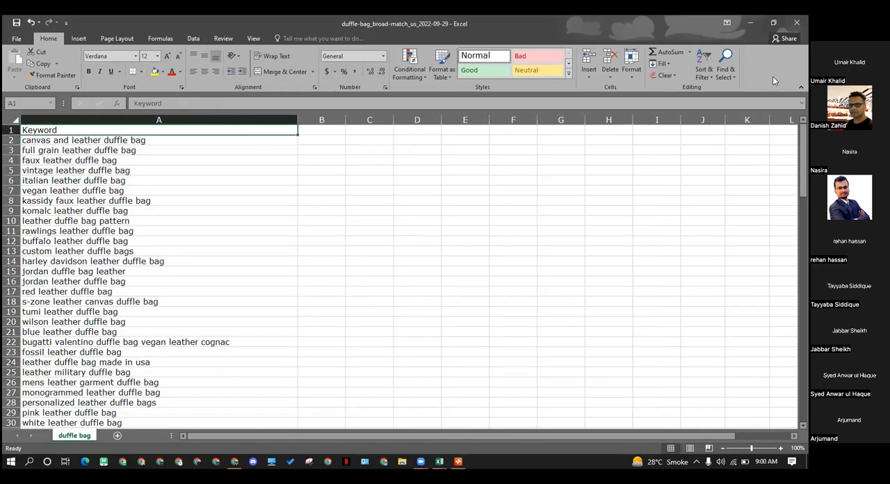
pyautogui.click(702, 75)
pyautogui.click(714, 126)
pyautogui.click(294, 134)
pyautogui.click(271, 140)
pyautogui.click(310, 189)
pyautogui.click(143, 140)
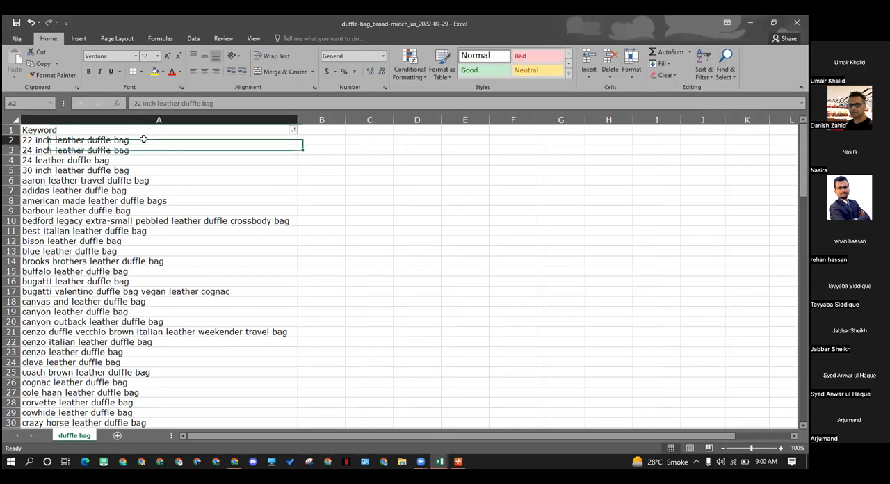
# Compare the size-based leather duffle bag keywords in rows 2 to 5 of the sorted list
pyautogui.moveTo(92, 151); pyautogui.dragTo(84, 168)
pyautogui.click(90, 160)
pyautogui.click(85, 171)
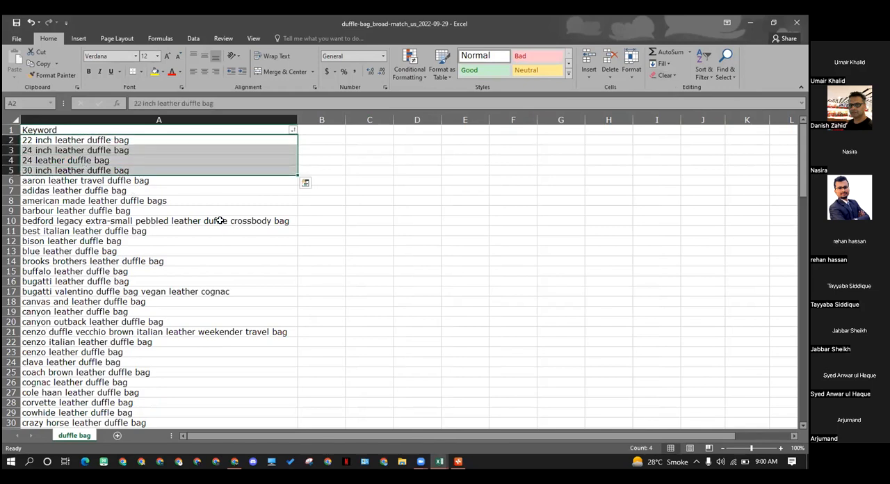
pyautogui.click(185, 190)
pyautogui.click(111, 149)
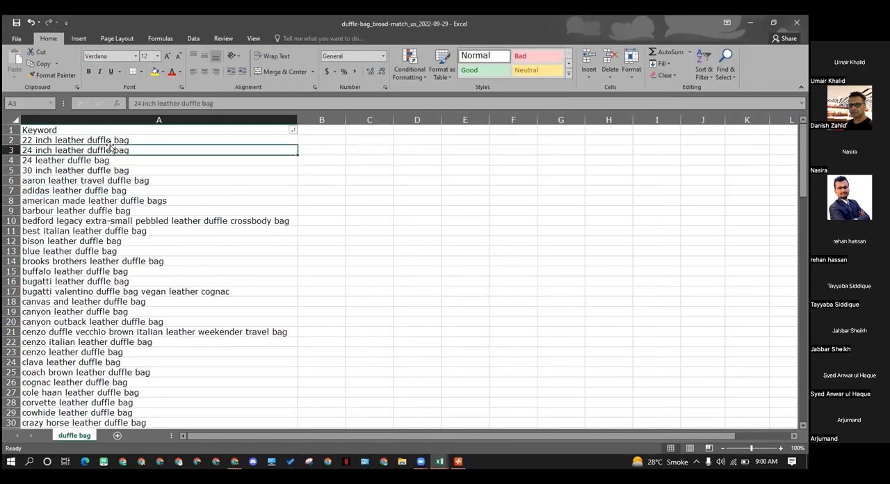
pyautogui.moveTo(93, 140); pyautogui.dragTo(93, 160)
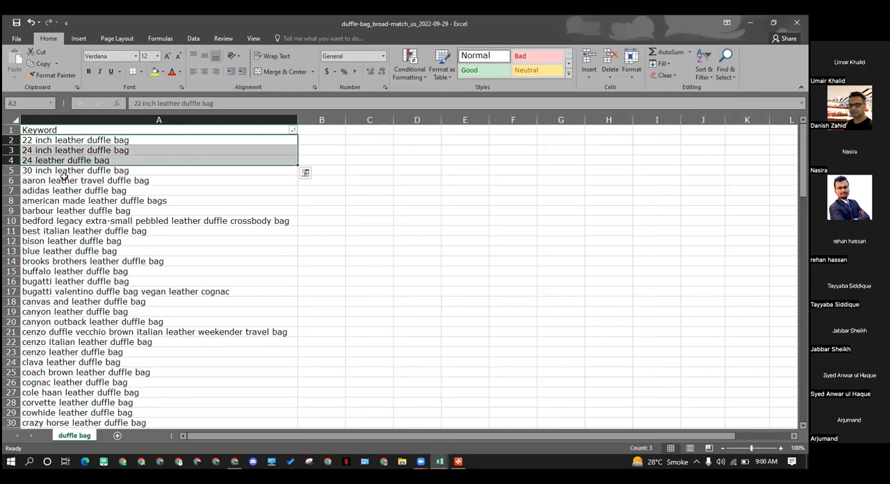
pyautogui.click(64, 172)
pyautogui.moveTo(76, 143); pyautogui.dragTo(75, 160)
pyautogui.click(97, 180)
# Copy the keyword in A2, switch to the browser and search Google in a new tab for "best leather duffle bag"
pyautogui.click(76, 140)
pyautogui.hotkey('ctrl', 'c')
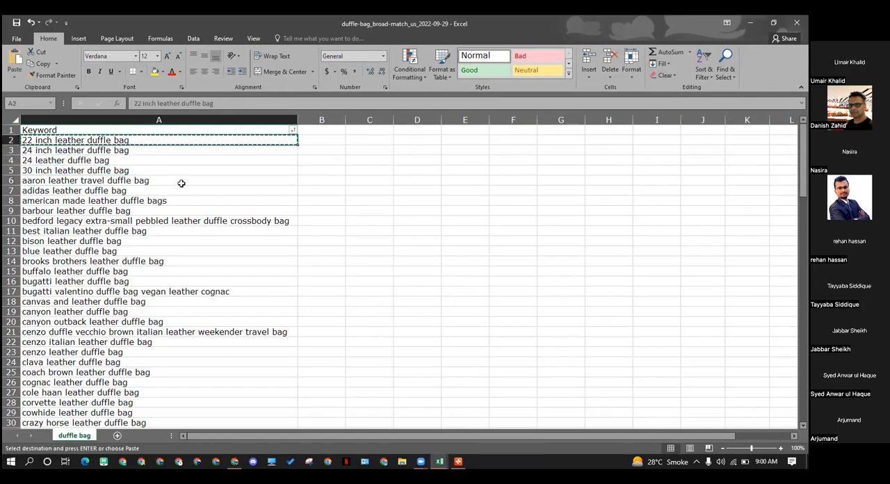
pyautogui.click(236, 466)
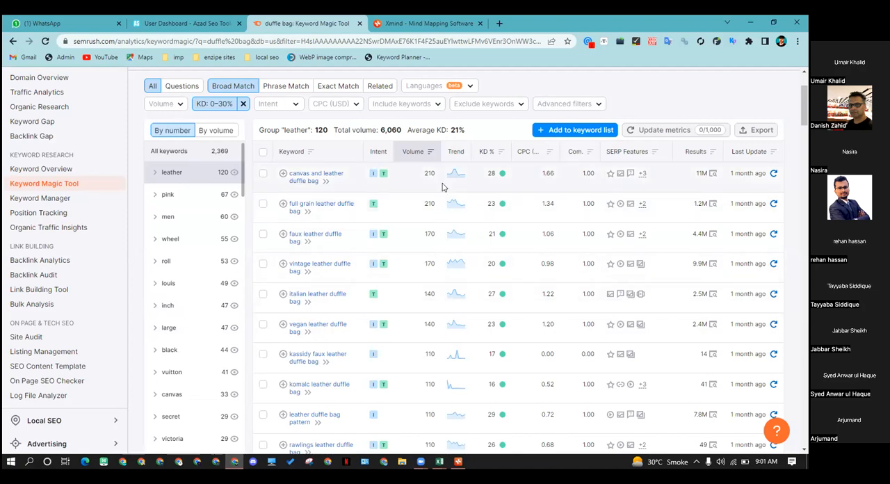
pyautogui.click(499, 24)
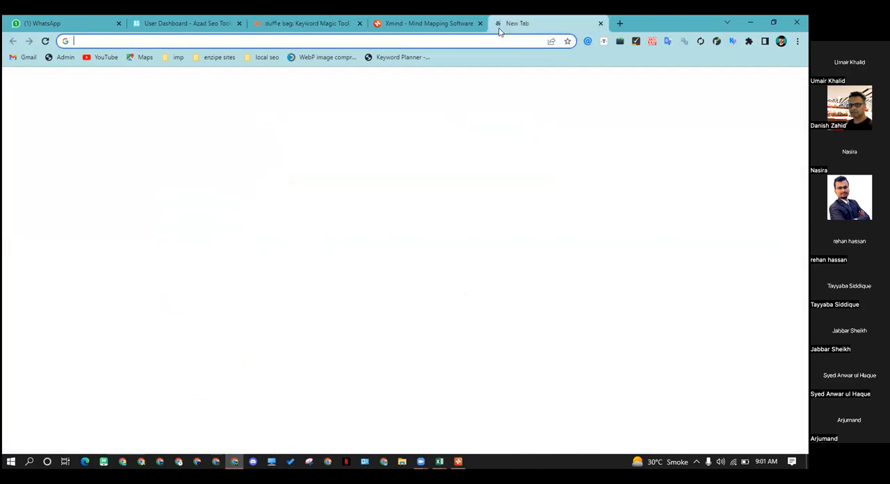
pyautogui.write('best 22 inch leather duffle bag')
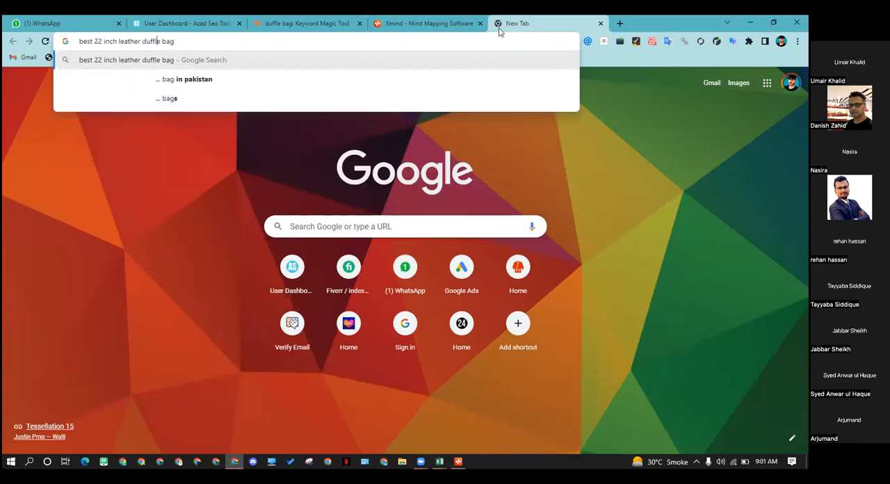
pyautogui.press('BackSpace')
pyautogui.press('BackSpace')
pyautogui.press('BackSpace')
pyautogui.press('BackSpace')
pyautogui.press('BackSpace')
pyautogui.press('BackSpace')
pyautogui.press('BackSpace')
pyautogui.press('BackSpace')
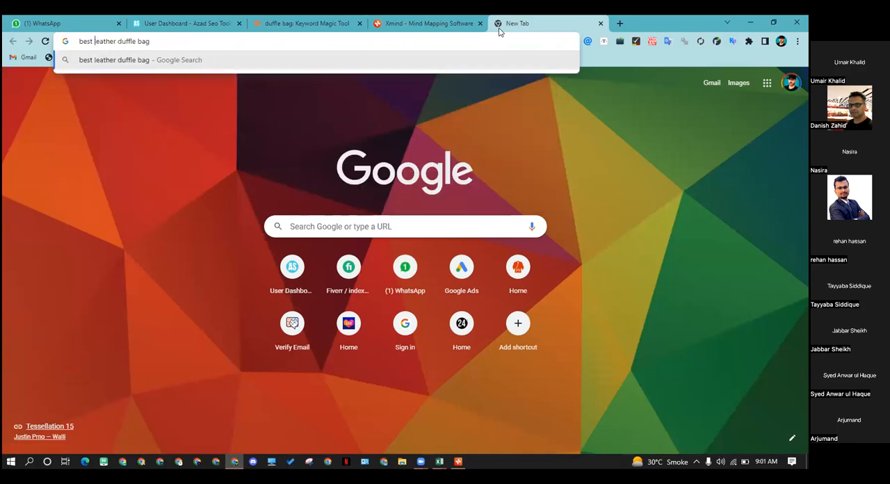
pyautogui.press('Return')
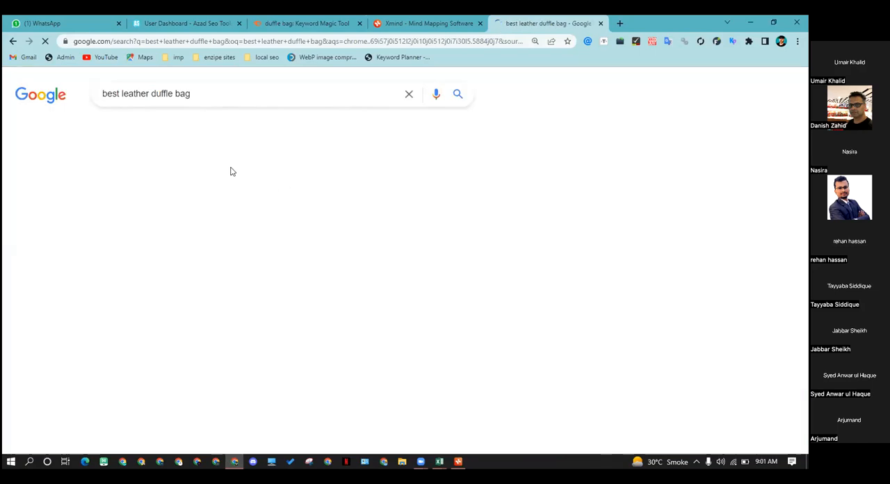
# Copy the query "best leather duffle bag" from the results page and search Google for it in the other Chrome profile
pyautogui.scroll(-1, 241, 191)
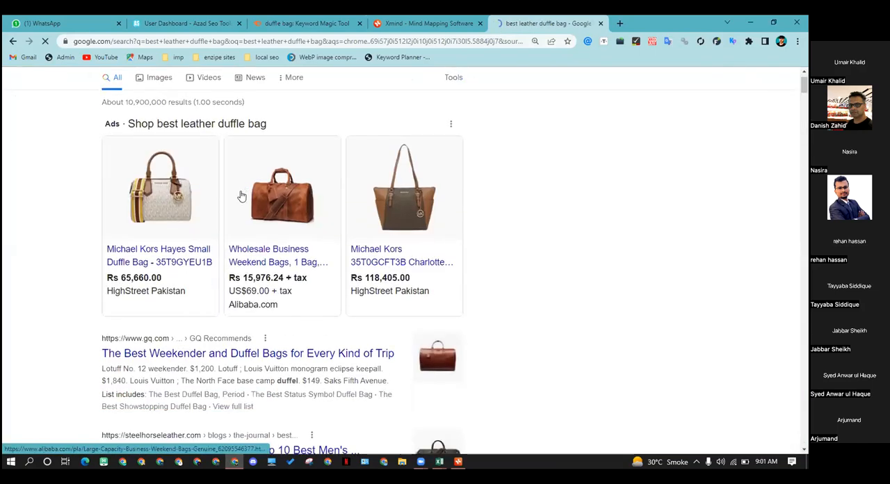
pyautogui.scroll(-2, 241, 196)
pyautogui.moveTo(179, 82); pyautogui.dragTo(97, 82)
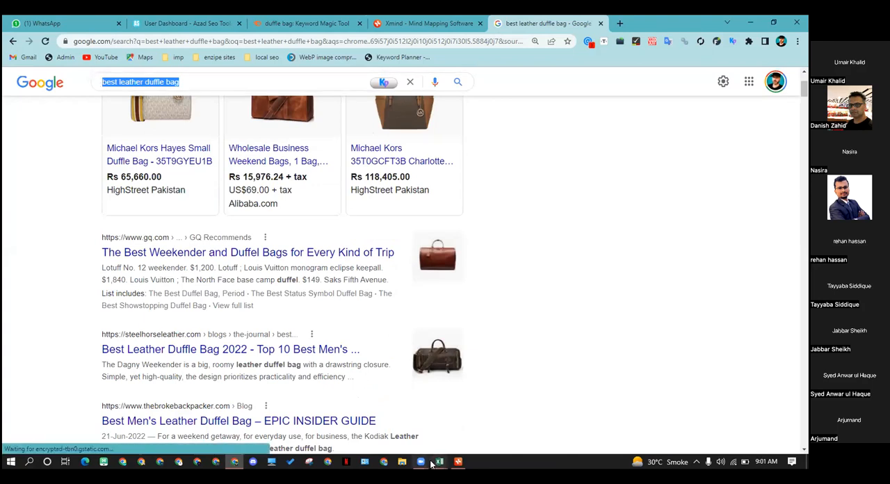
pyautogui.click(384, 462)
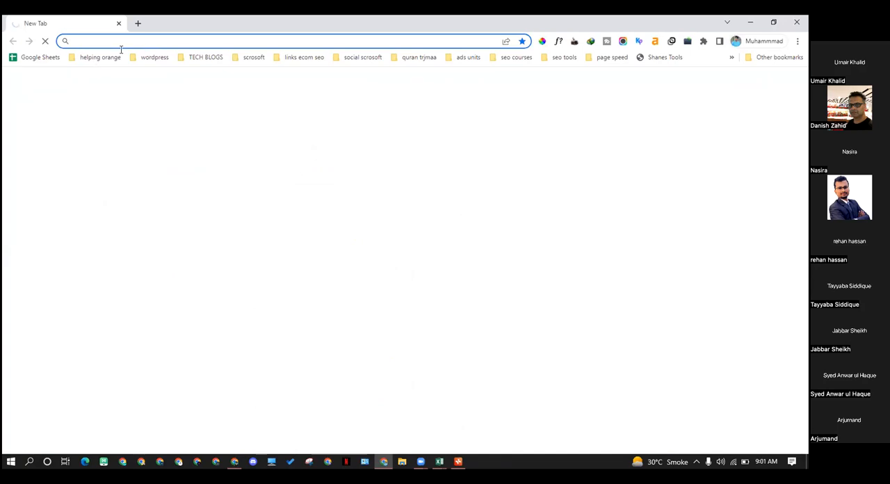
pyautogui.hotkey('ctrl', 'v')
pyautogui.press('Return')
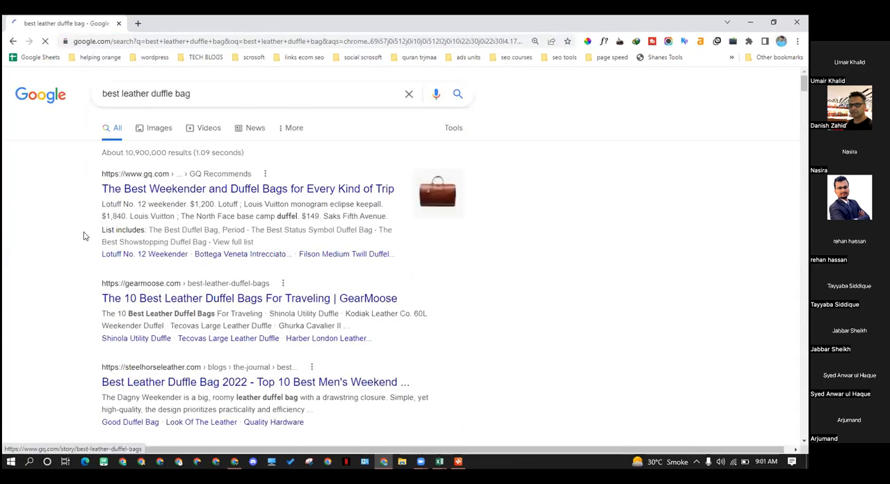
# Examine the keyword metrics for "best leather duffle bag" and the Domain Rating and traffic of the top-ranking results
pyautogui.scroll(-3, 538, 242)
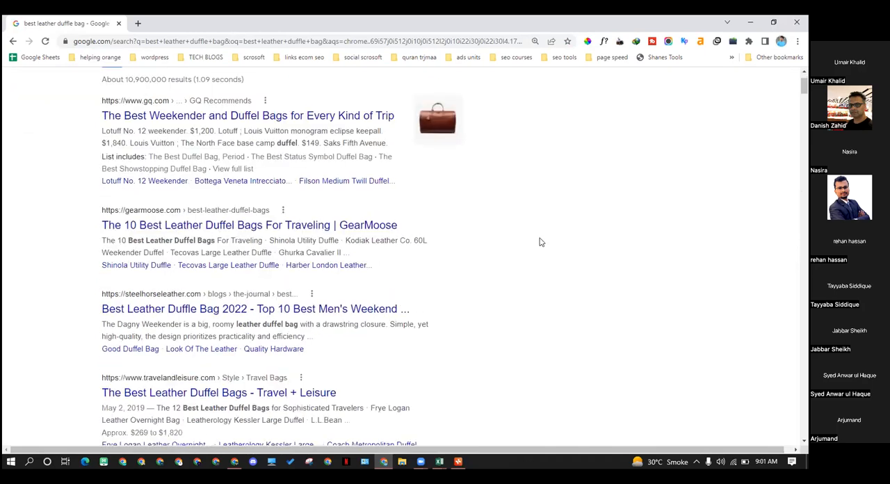
pyautogui.scroll(3, 99, 243)
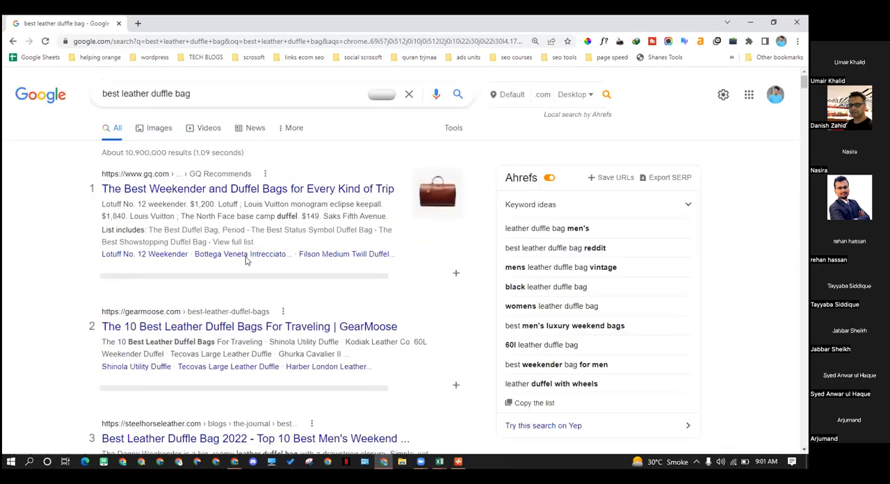
pyautogui.scroll(-2, 291, 294)
pyautogui.scroll(2, 180, 211)
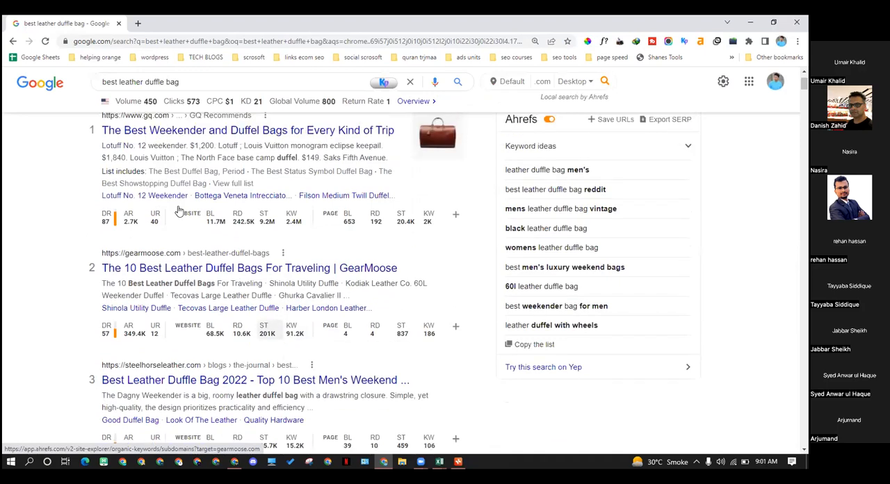
pyautogui.moveTo(190, 93); pyautogui.dragTo(102, 93)
pyautogui.moveTo(105, 298)
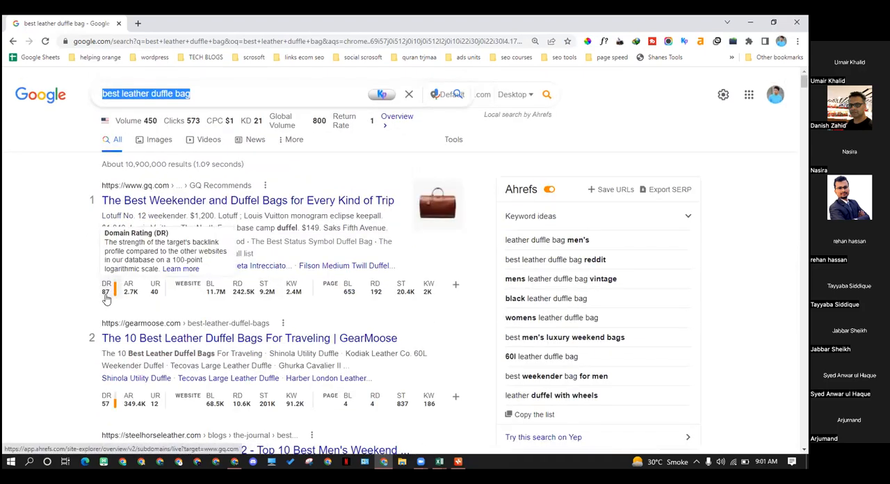
pyautogui.scroll(-2, 108, 301)
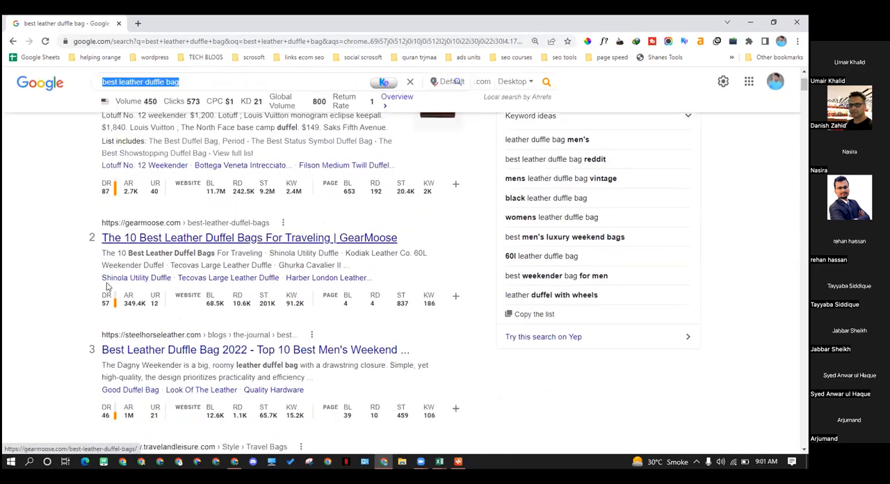
pyautogui.moveTo(247, 309)
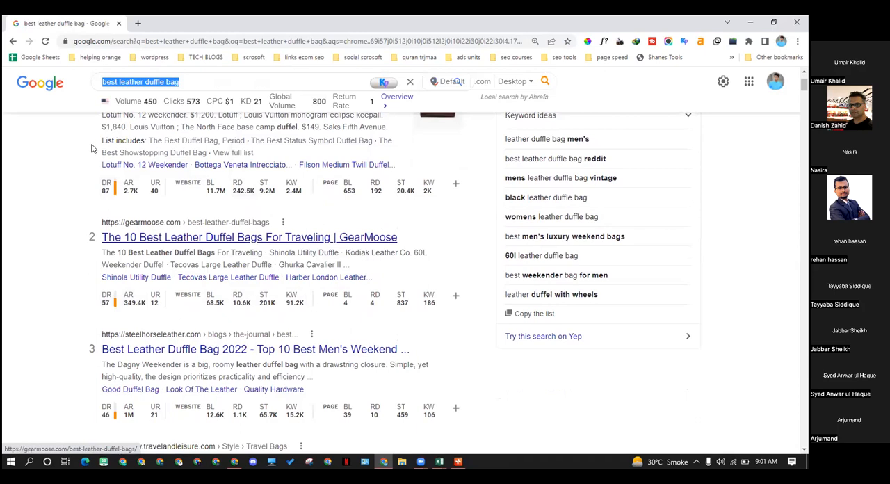
# Review the query wording and compare the titles and Domain Ratings of the results ranked 3 to 11
pyautogui.click(40, 157)
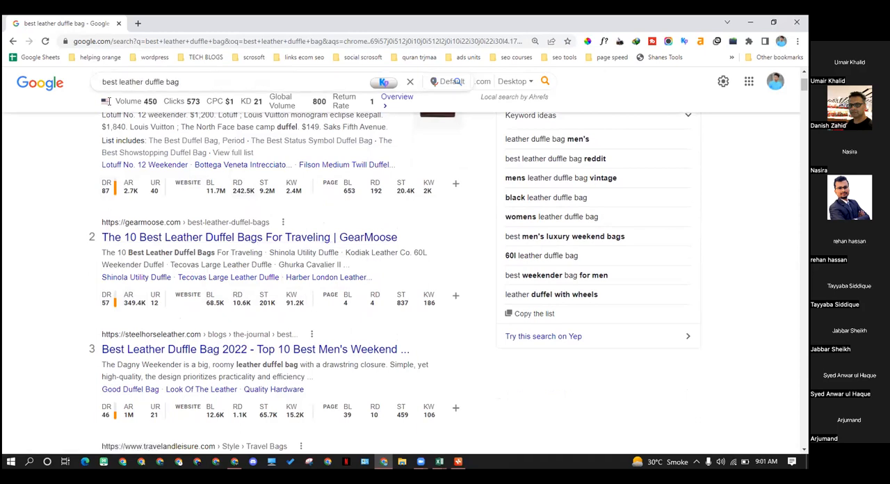
pyautogui.moveTo(180, 82); pyautogui.dragTo(106, 81)
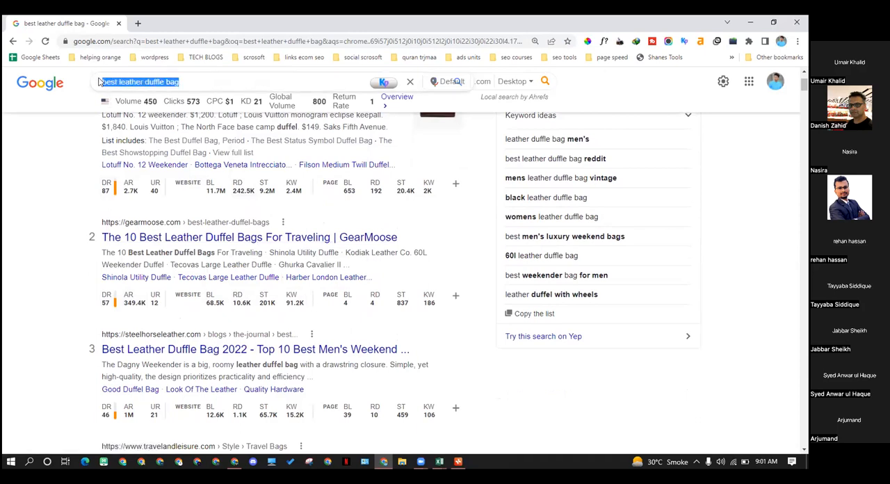
pyautogui.click(155, 82)
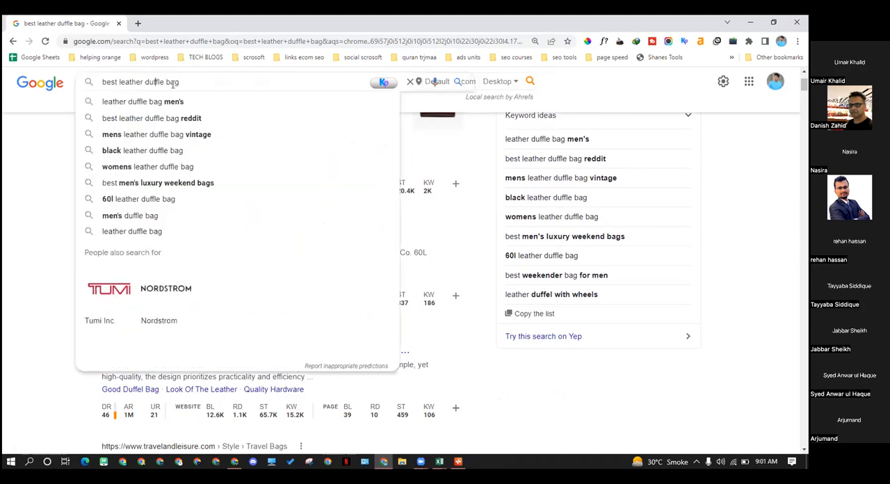
pyautogui.click(21, 187)
pyautogui.scroll(-5, 87, 207)
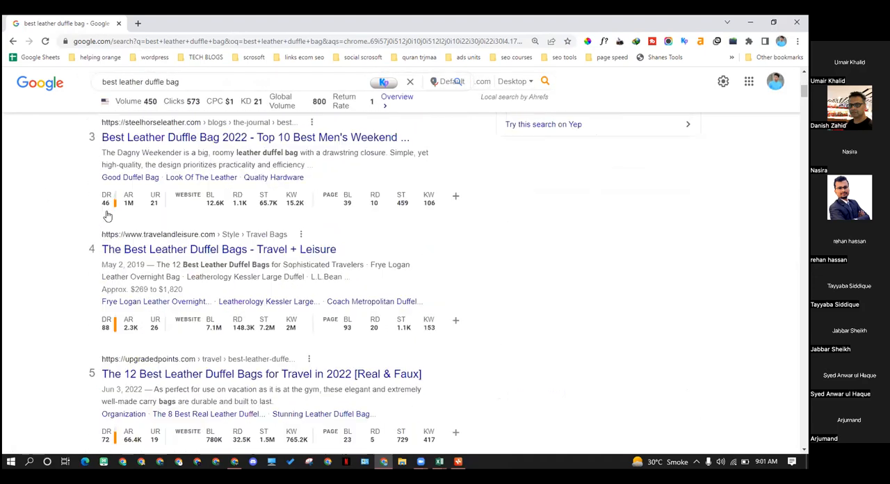
pyautogui.scroll(-2, 133, 211)
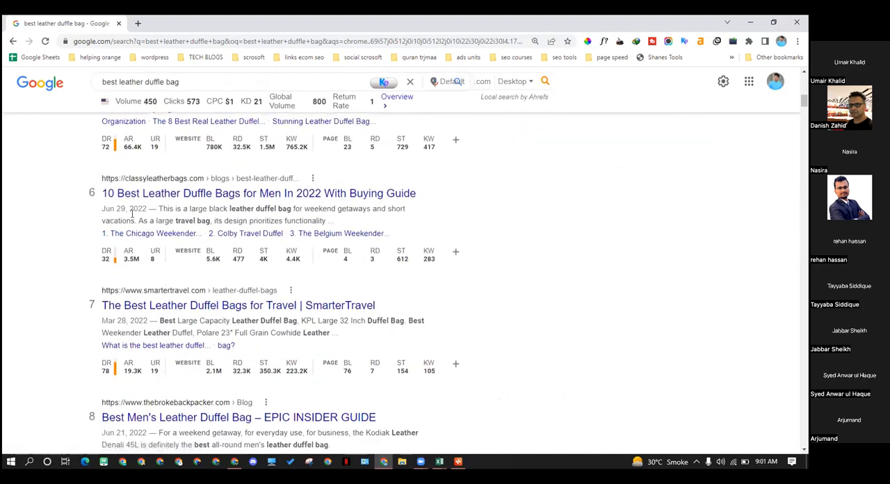
pyautogui.scroll(-3, 235, 264)
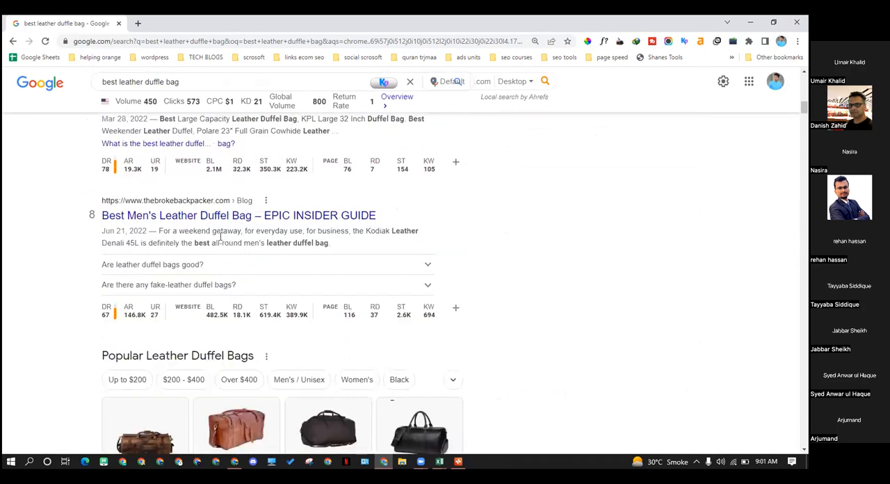
pyautogui.scroll(-3, 221, 236)
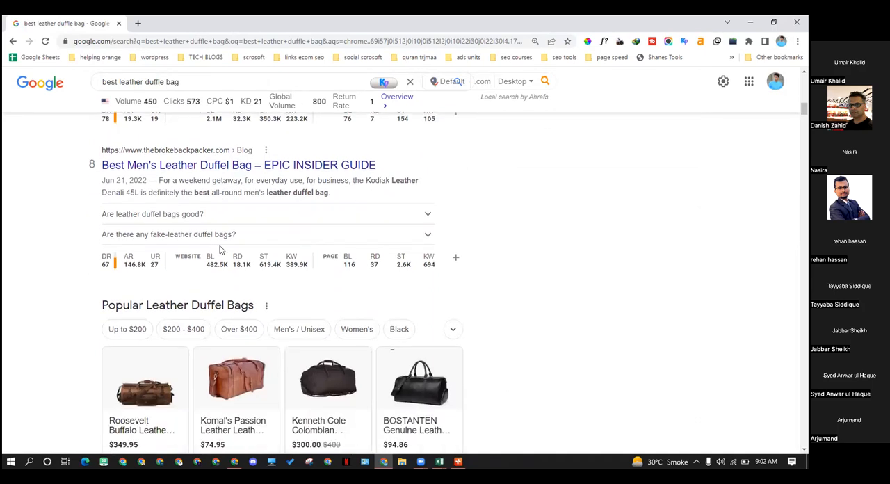
pyautogui.scroll(-6, 217, 247)
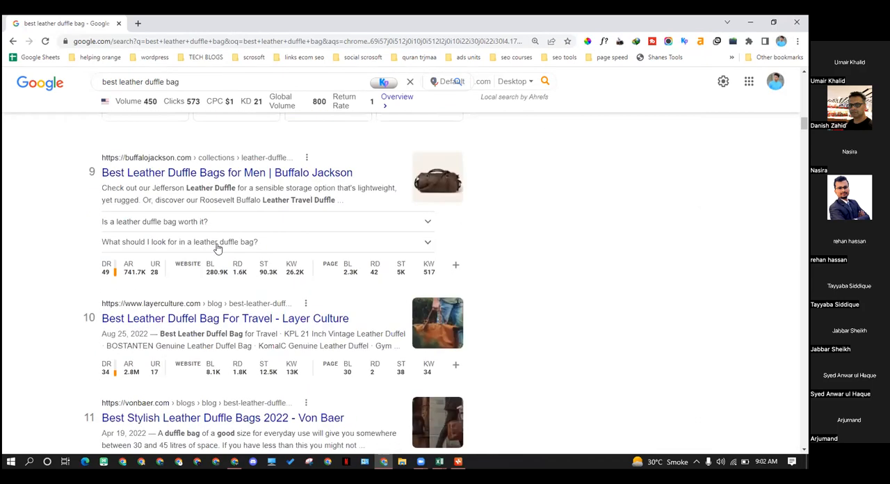
# Check Google's autocomplete suggestions for "best leather duffle bag" and bring "best leather duffle bag for travel" into the search box
pyautogui.scroll(2, 217, 247)
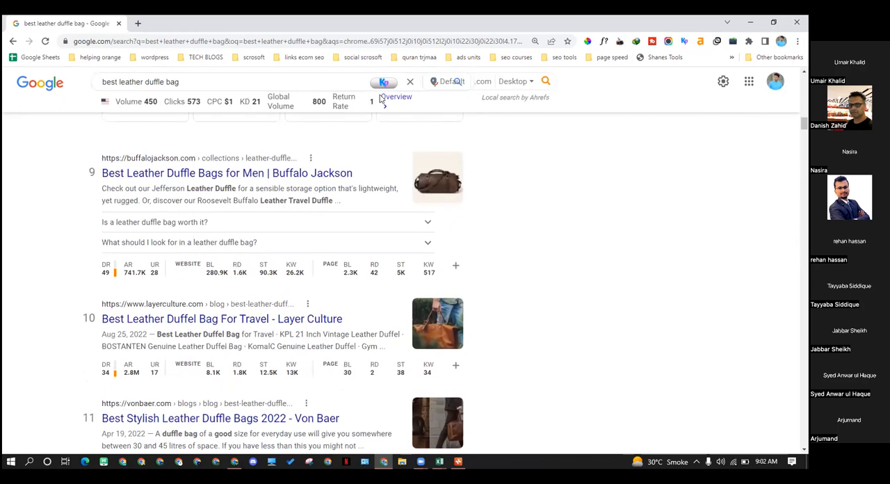
pyautogui.click(178, 83)
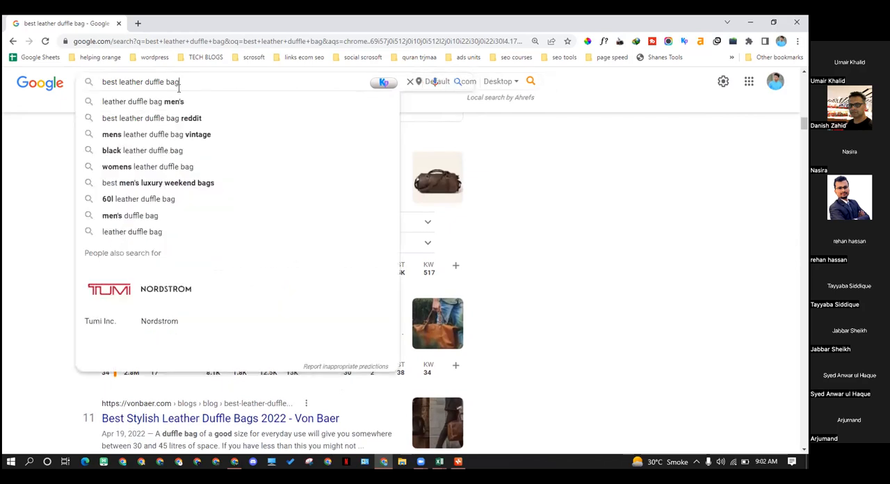
pyautogui.hotkey('ctrl', 'shift', 'Left')
pyautogui.hotkey('ctrl', 'shift', 'Left')
pyautogui.hotkey('ctrl', 'shift', 'Left')
pyautogui.hotkey('ctrl', 'shift', 'Left')
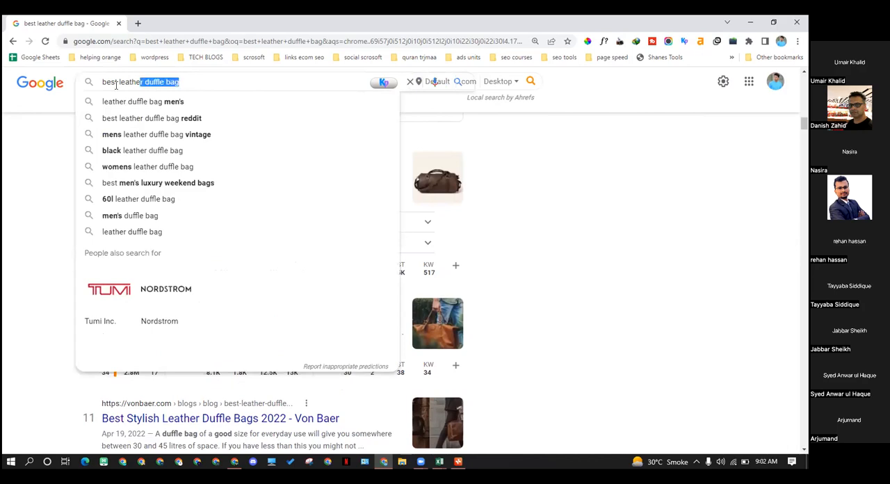
pyautogui.write('b')
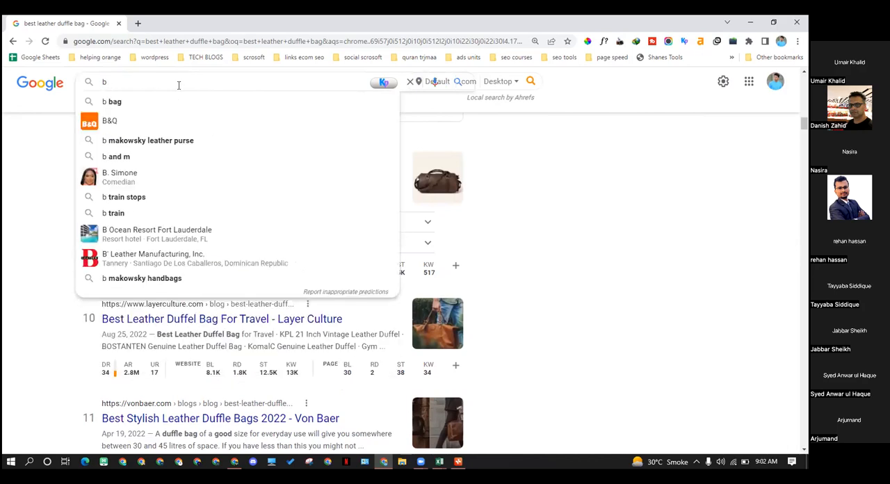
pyautogui.hotkey('ctrl', 'z')
pyautogui.click(195, 87)
pyautogui.press('Down')
pyautogui.press('Down')
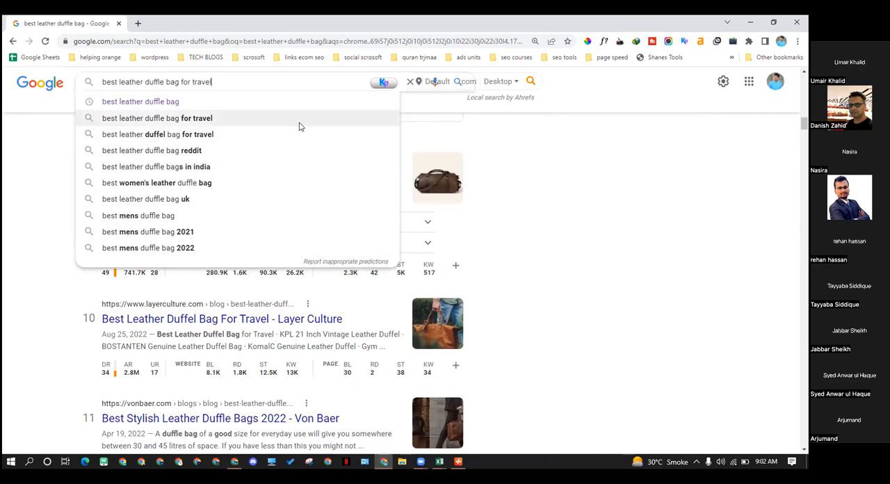
# Switch to the Excel workbook FINAL MASTER FILE WITH KD EXCEL and review the first bjj gi keywords in column A of Sheet3
pyautogui.click(439, 461)
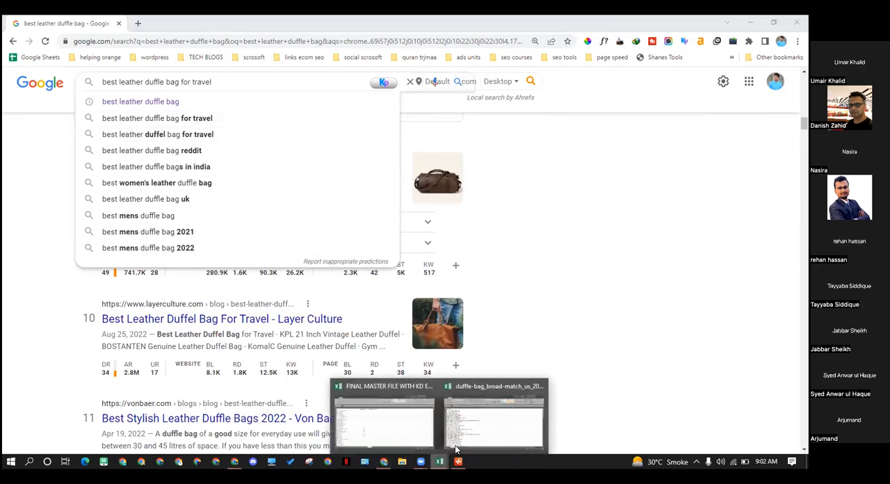
pyautogui.click(397, 433)
pyautogui.click(96, 245)
pyautogui.moveTo(114, 173); pyautogui.dragTo(134, 331)
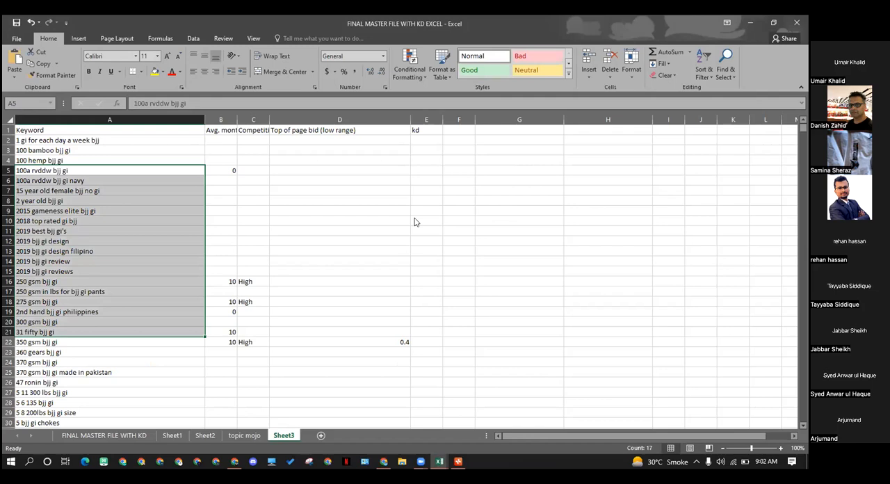
pyautogui.click(195, 228)
pyautogui.moveTo(102, 144); pyautogui.dragTo(132, 281)
pyautogui.click(181, 251)
pyautogui.moveTo(130, 142); pyautogui.dragTo(124, 420)
pyautogui.click(339, 321)
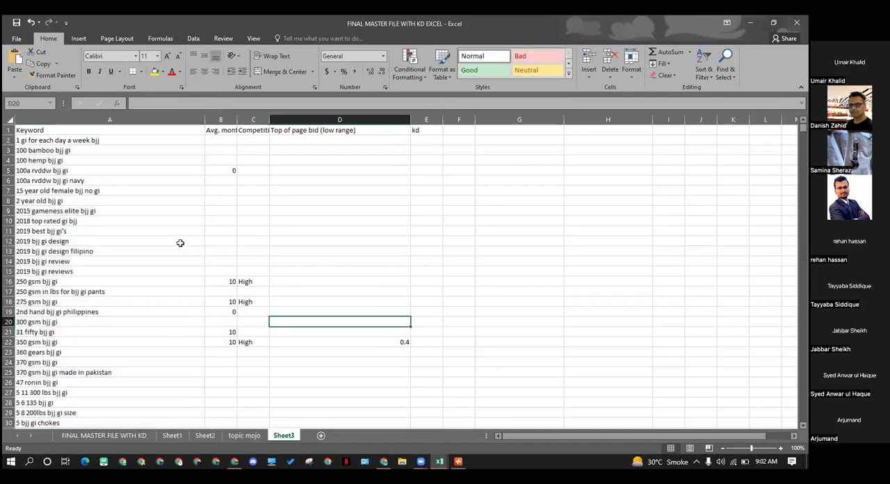
# Look through the "best" bjj gi keywords down to about row 535 and return to the start of Sheet3
pyautogui.moveTo(153, 140); pyautogui.dragTo(167, 394)
pyautogui.click(321, 341)
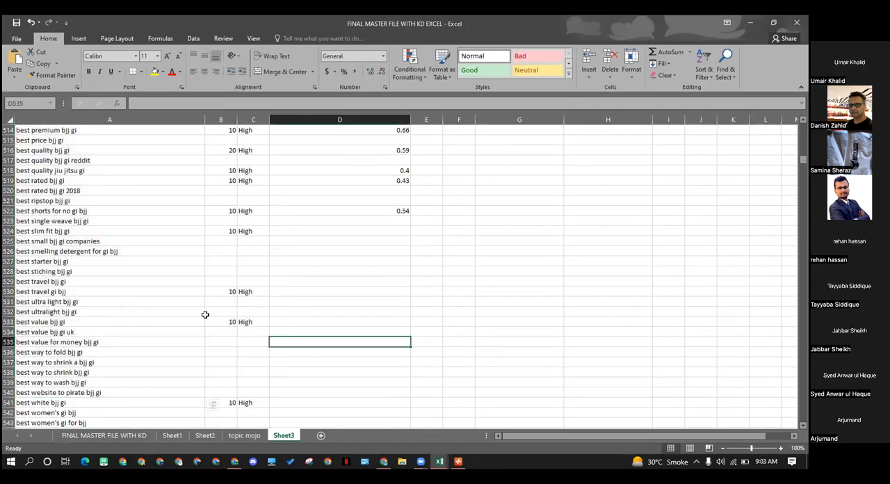
pyautogui.scroll(6, 127, 288)
pyautogui.scroll(20, 126, 288)
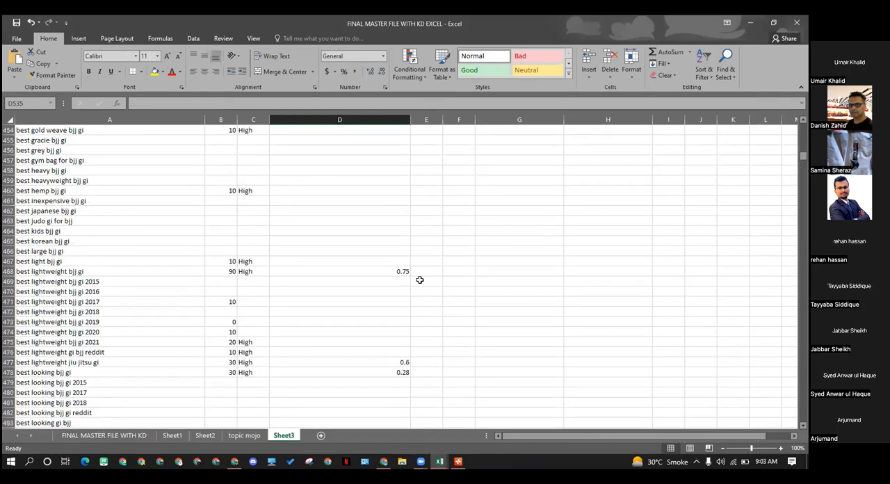
pyautogui.scroll(18, 412, 277)
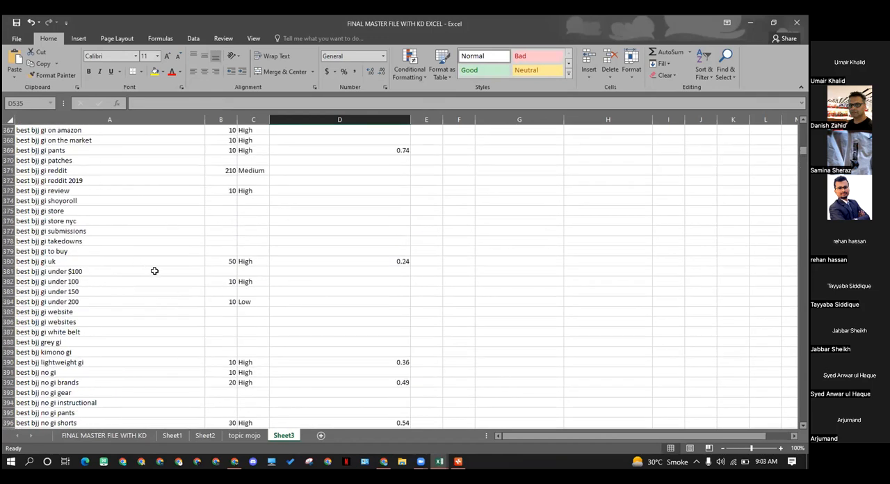
pyautogui.scroll(6, 155, 270)
pyautogui.moveTo(798, 154); pyautogui.dragTo(799, 128)
# Highlight the search volume, competition and bid columns B to D and widen column B to fit its full header
pyautogui.moveTo(221, 120); pyautogui.dragTo(306, 128)
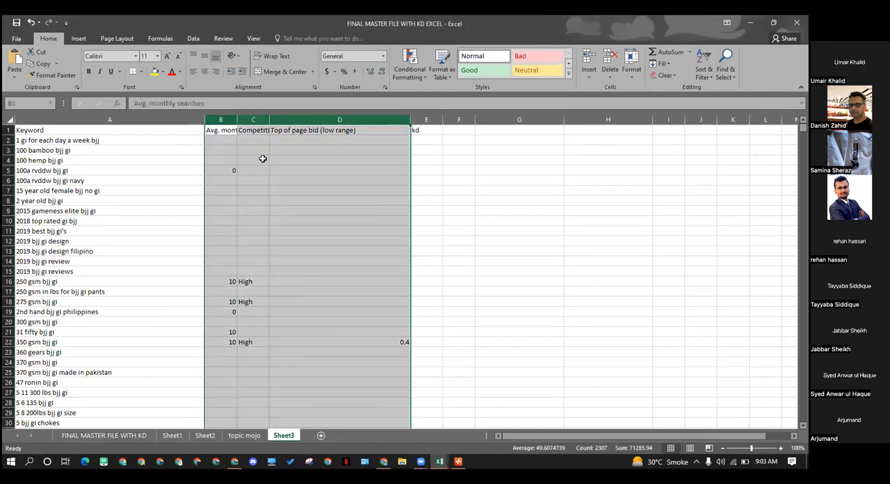
pyautogui.click(310, 195)
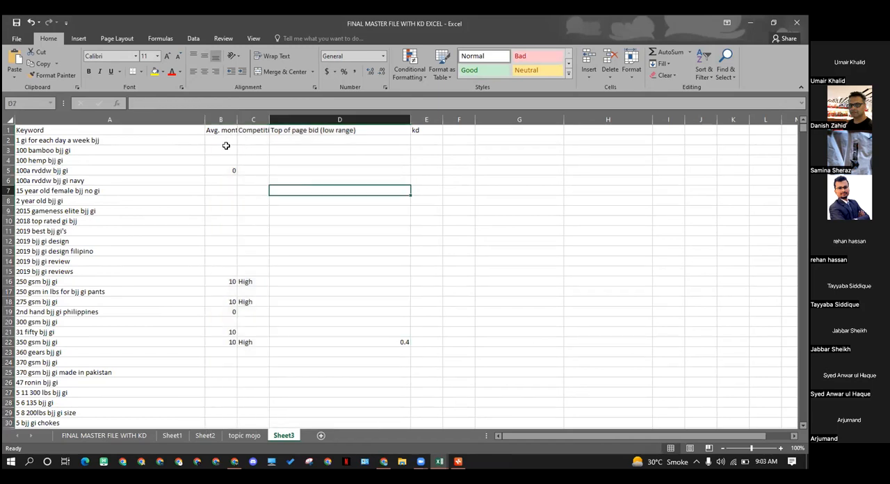
pyautogui.moveTo(235, 121); pyautogui.dragTo(283, 122)
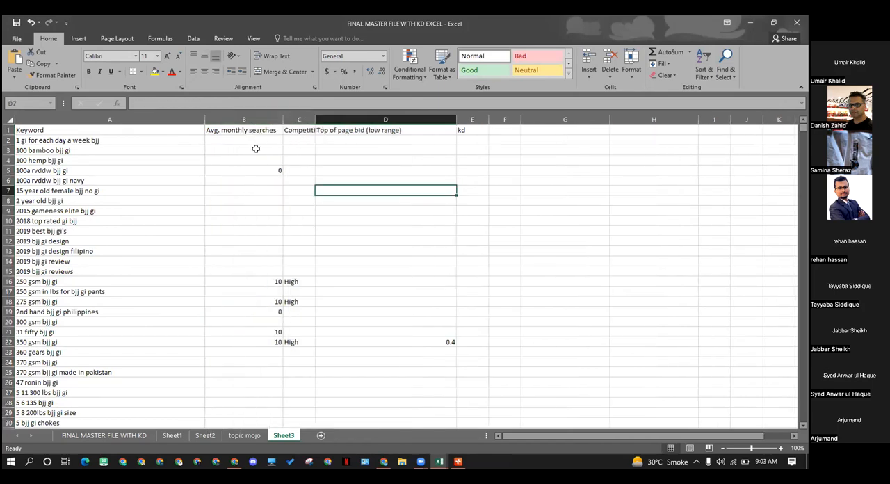
pyautogui.click(384, 163)
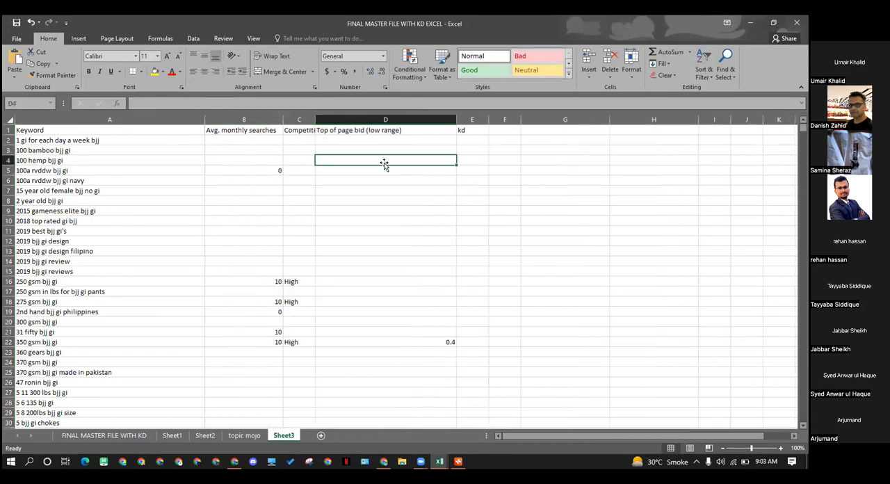
# Review the cells of the kd column and re-enter "kd" as the header in E1
pyautogui.moveTo(472, 133); pyautogui.dragTo(472, 181)
pyautogui.click(467, 140)
pyautogui.moveTo(470, 135); pyautogui.dragTo(467, 306)
pyautogui.moveTo(470, 402); pyautogui.dragTo(468, 419)
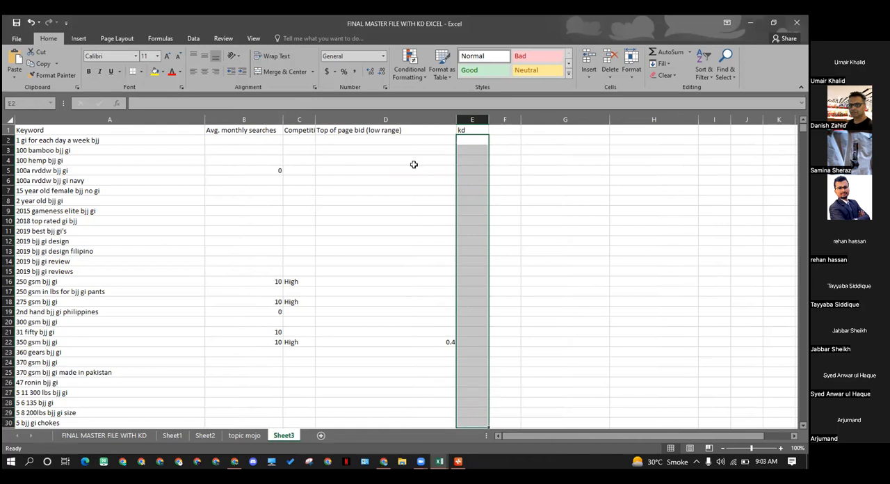
pyautogui.click(414, 168)
pyautogui.click(473, 132)
pyautogui.click(472, 139)
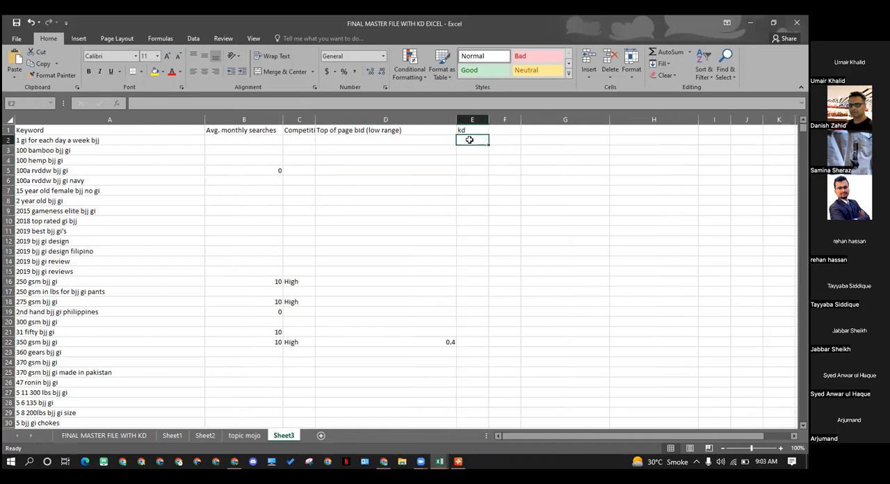
pyautogui.click(464, 130)
pyautogui.write('kd')
pyautogui.press('Return')
# Switch back to the browser and compare the Google results for "best leather duffle bag" from rank 9 up to rank 1
pyautogui.hotkey('alt', 'Tab')
pyautogui.click(19, 298)
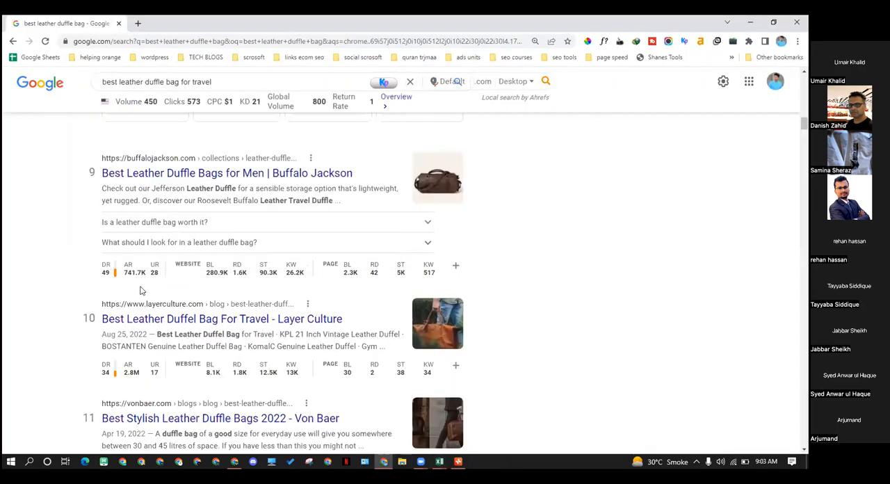
pyautogui.scroll(5, 265, 261)
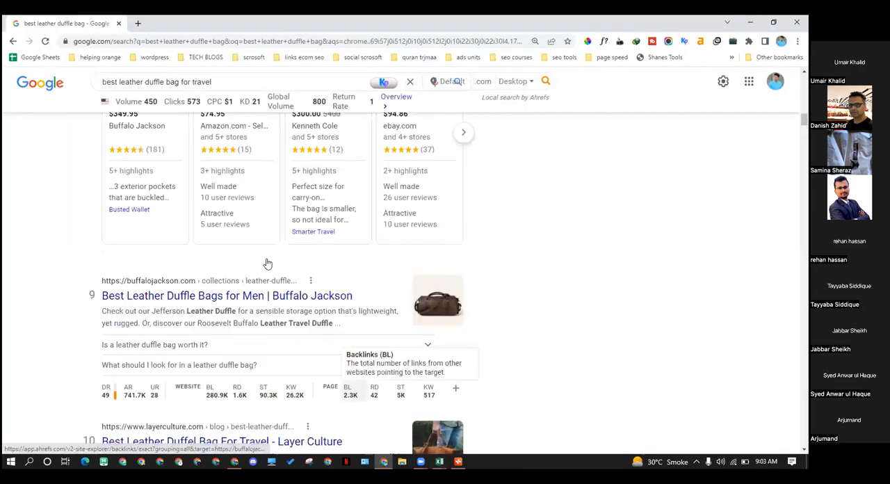
pyautogui.scroll(5, 264, 261)
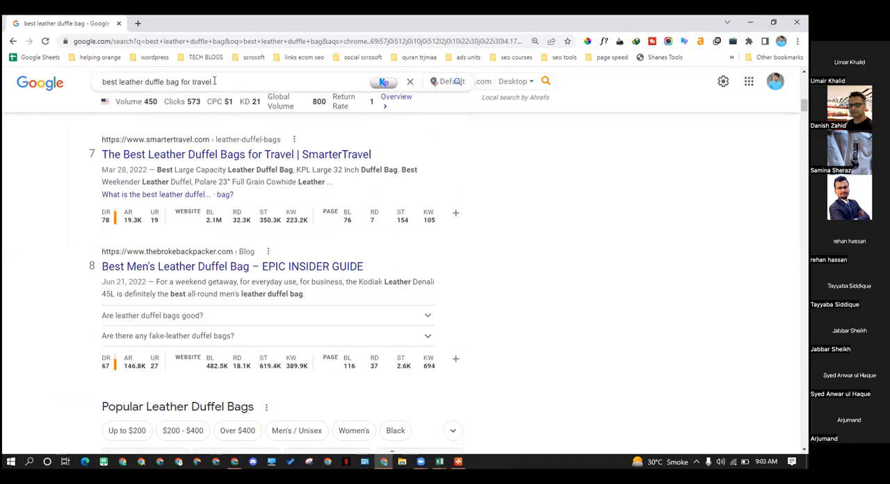
pyautogui.scroll(4, 201, 91)
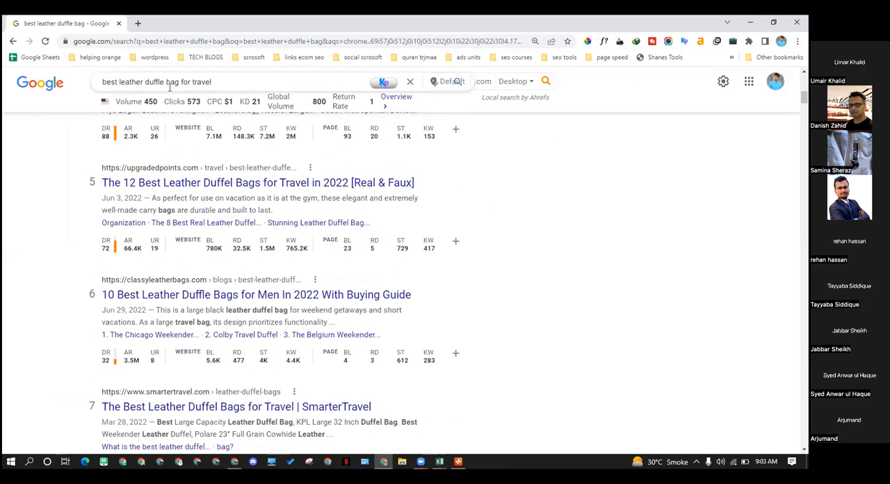
pyautogui.moveTo(181, 82); pyautogui.dragTo(215, 82)
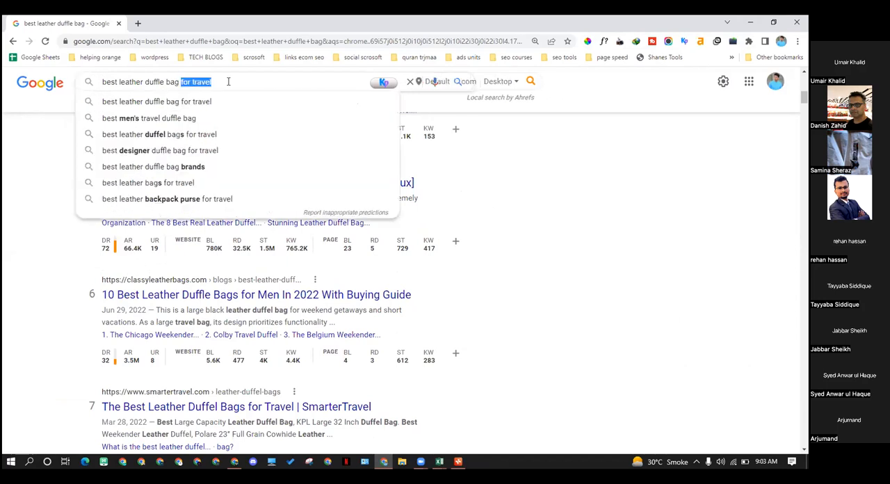
pyautogui.click(83, 212)
pyautogui.scroll(9, 116, 212)
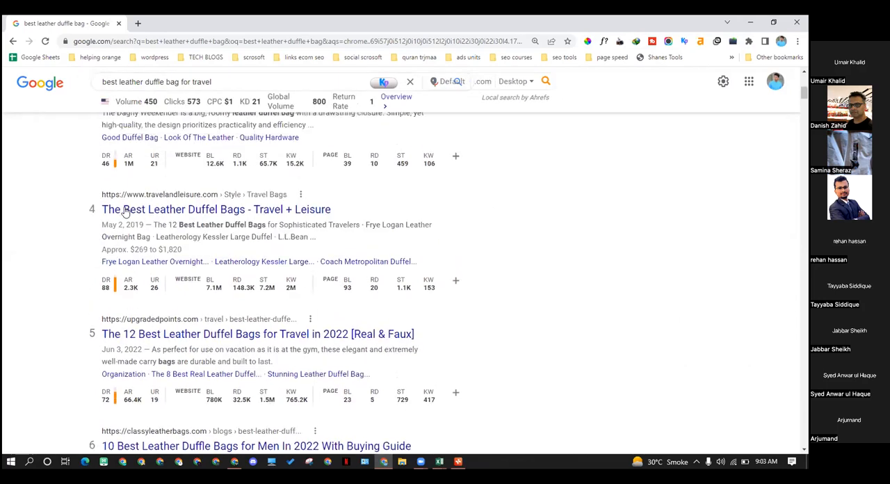
pyautogui.scroll(3, 116, 212)
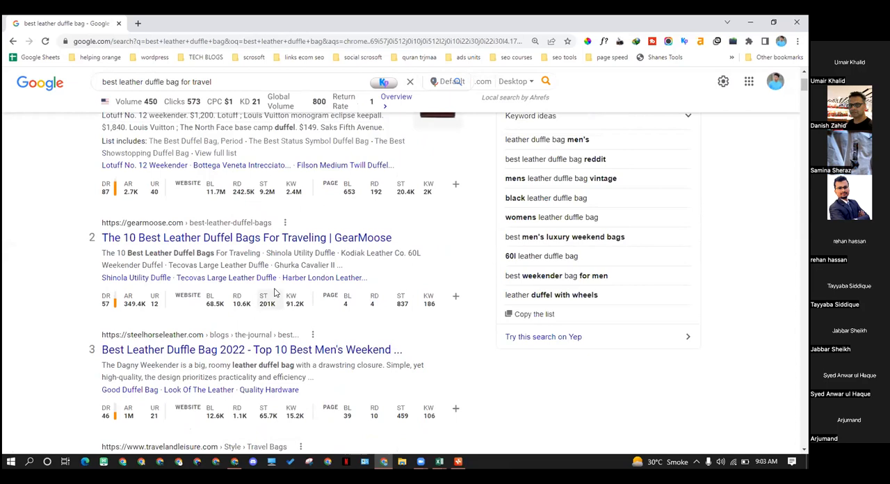
pyautogui.scroll(3, 233, 200)
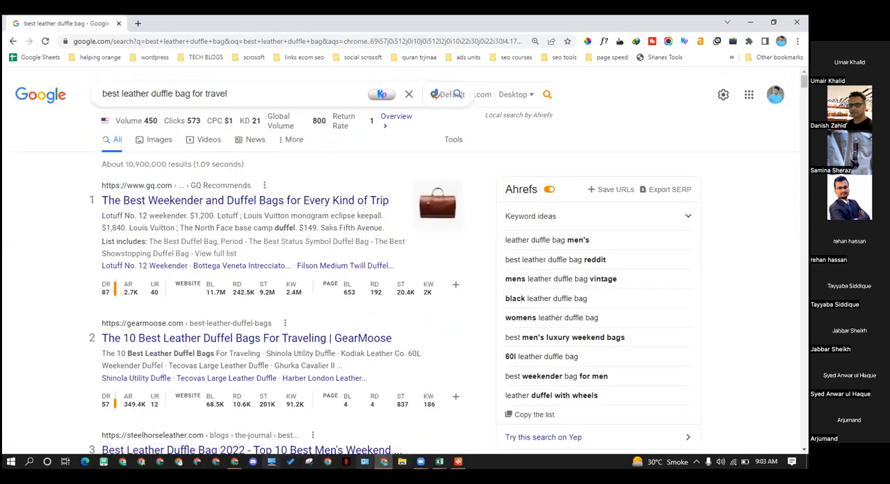
# Switch to the duffle-bag_broad-match Excel workbook and copy the keyword "22 inch leather duffle bag" in A2
pyautogui.click(439, 462)
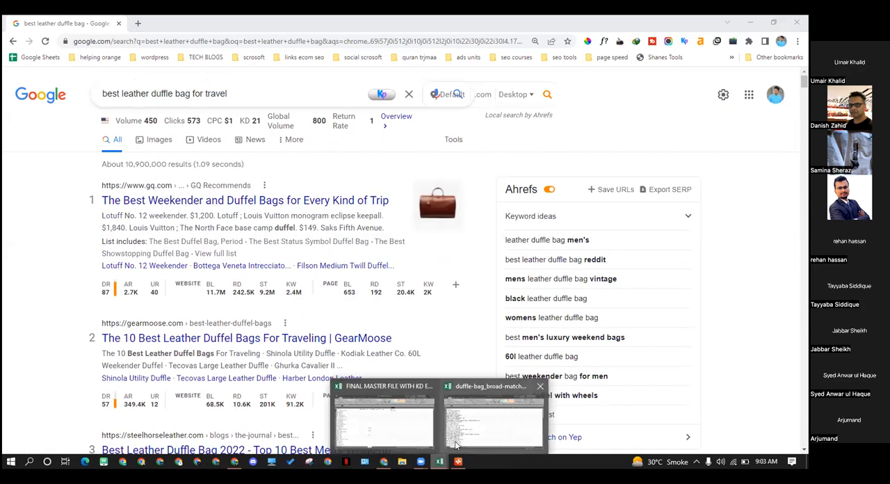
pyautogui.click(494, 421)
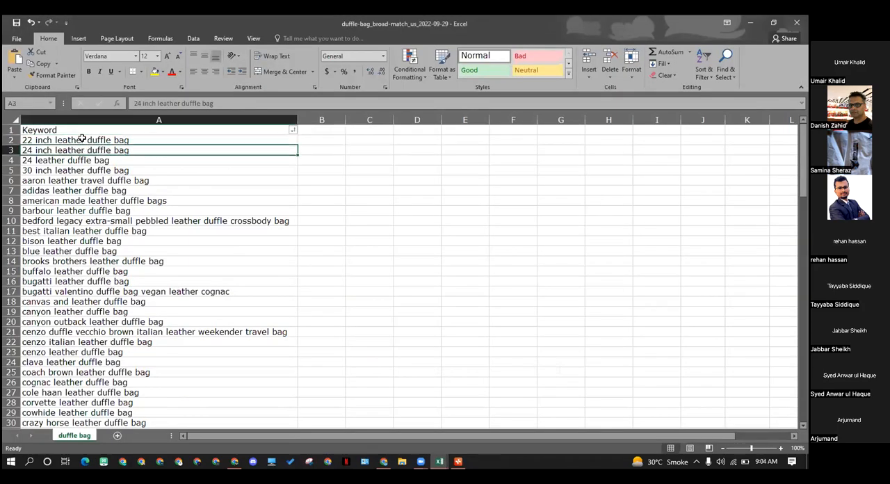
pyautogui.hotkey('ctrl', 'c')
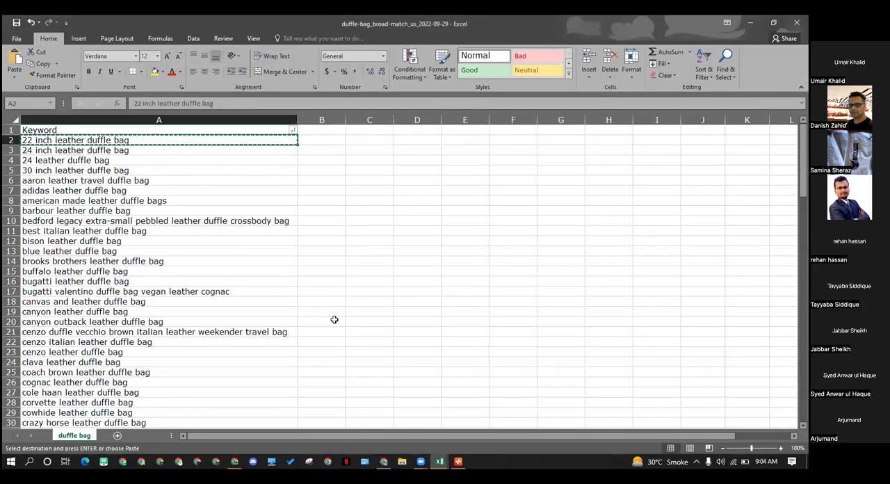
# Undo the recent edits in both workbooks, including the keyword sorting and the deletion of the duffle bag list's metric columns
pyautogui.hotkey('ctrl', 'z')
pyautogui.hotkey('ctrl', 'z')
pyautogui.hotkey('ctrl', 'z')
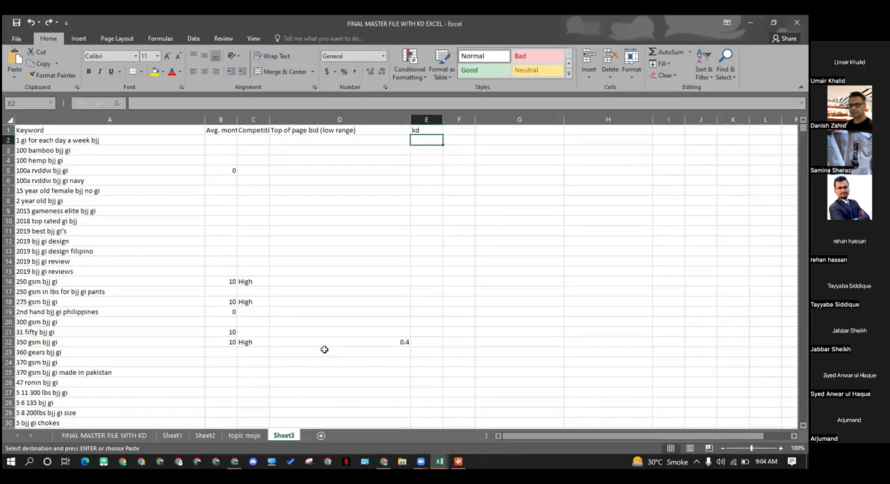
pyautogui.hotkey('ctrl', 'z')
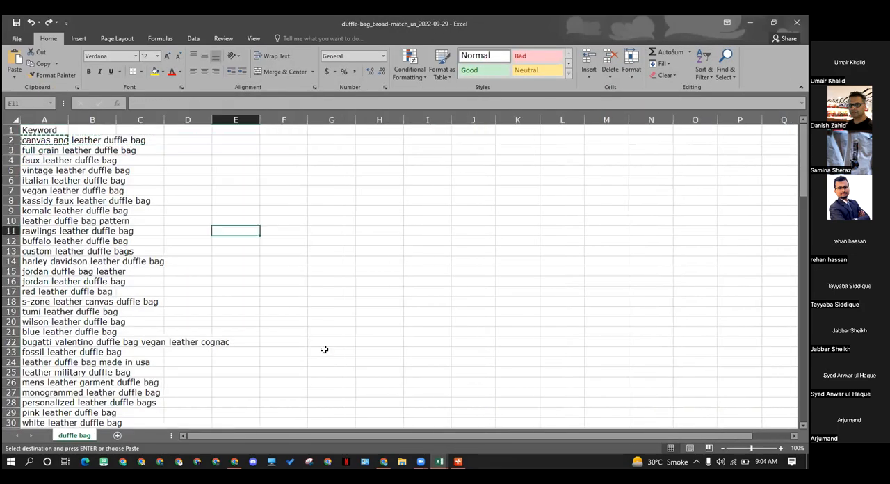
pyautogui.hotkey('ctrl', 'z')
pyautogui.click(236, 319)
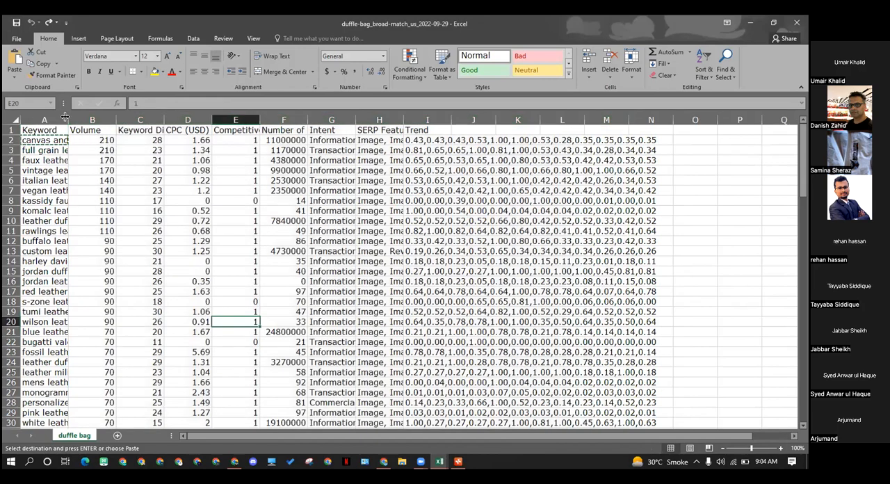
# Widen the Keyword column in the duffle bag sheet to fit the full keywords and select cell A4
pyautogui.moveTo(68, 120); pyautogui.dragTo(233, 132)
pyautogui.click(294, 188)
pyautogui.click(185, 148)
pyautogui.click(175, 132)
pyautogui.click(175, 142)
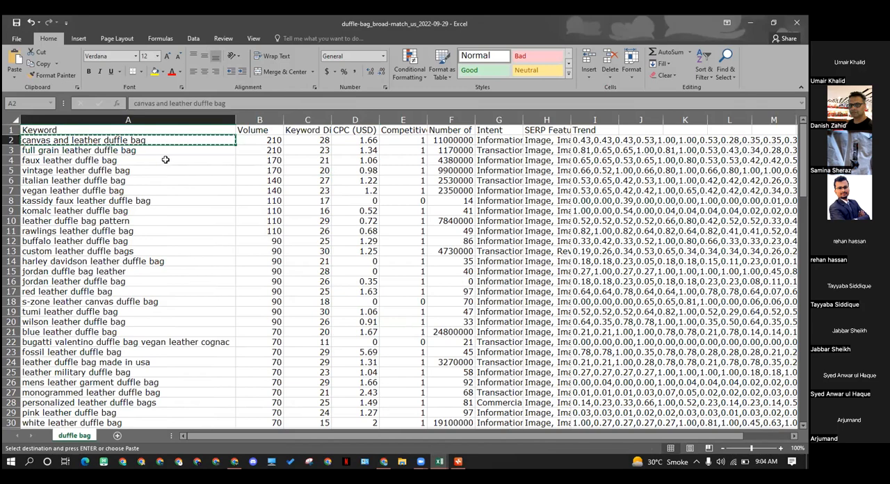
pyautogui.keyDown('shift'); pyautogui.click(166, 160); pyautogui.keyUp('shift')
# Switch from Excel to the browser and search Google for "duffel bags" in a new tab
pyautogui.hotkey('alt', 'Tab')
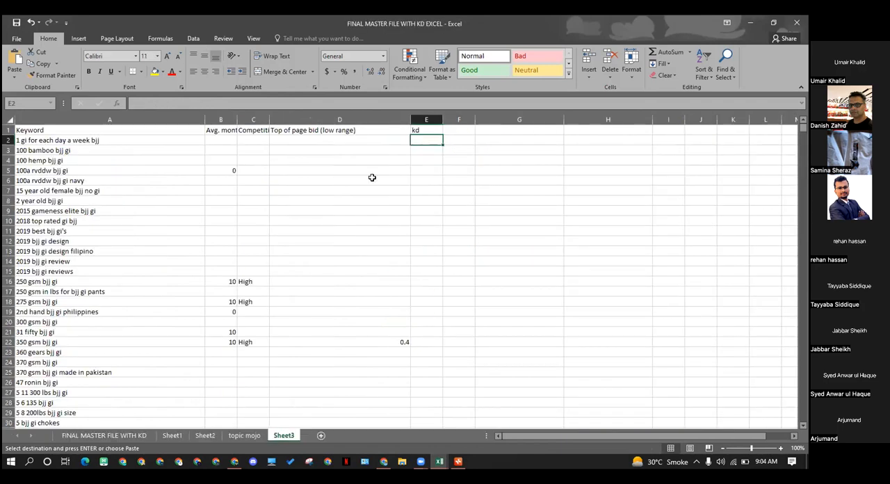
pyautogui.hotkey('alt', 'Tab')
pyautogui.hotkey('alt', 'Tab')
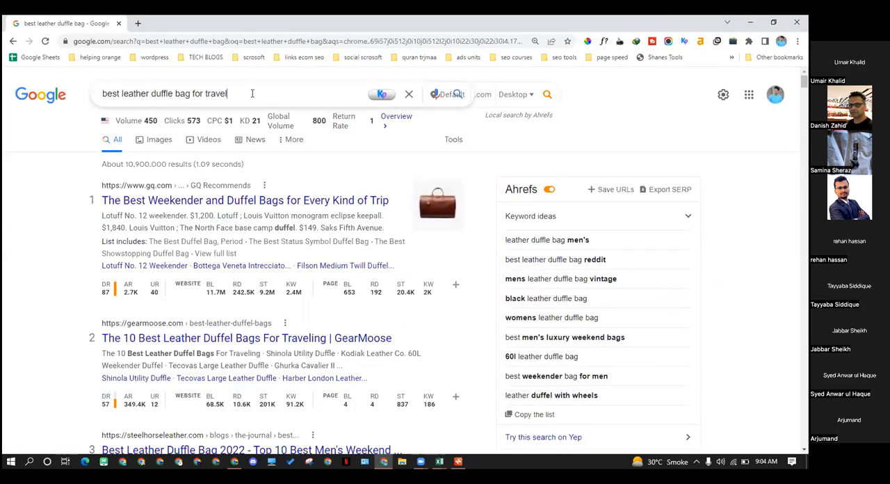
pyautogui.tripleClick(252, 93)
pyautogui.hotkey('ctrl', 't')
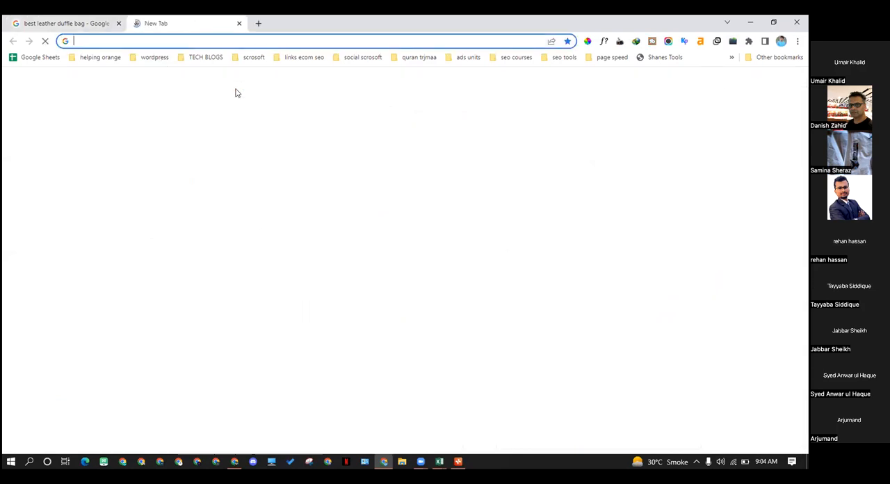
pyautogui.write('duffle')
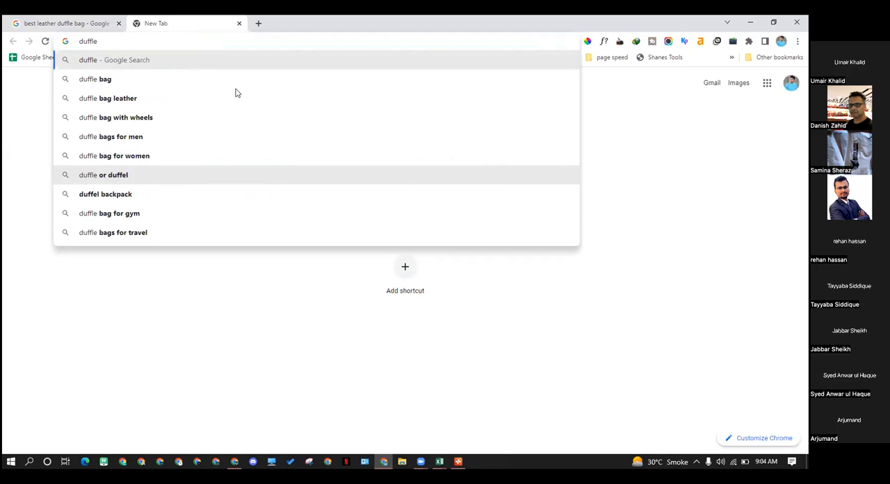
pyautogui.press('BackSpace')
pyautogui.press('BackSpace')
pyautogui.write('el')
pyautogui.press('Down')
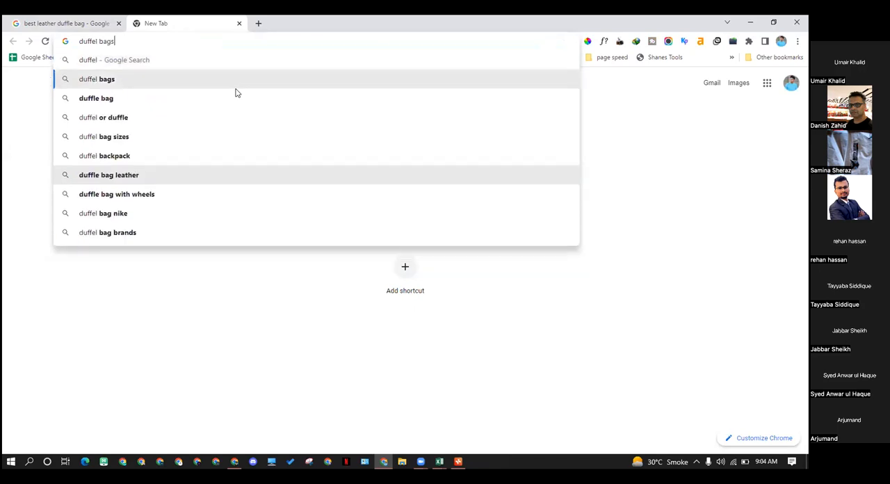
pyautogui.press('Return')
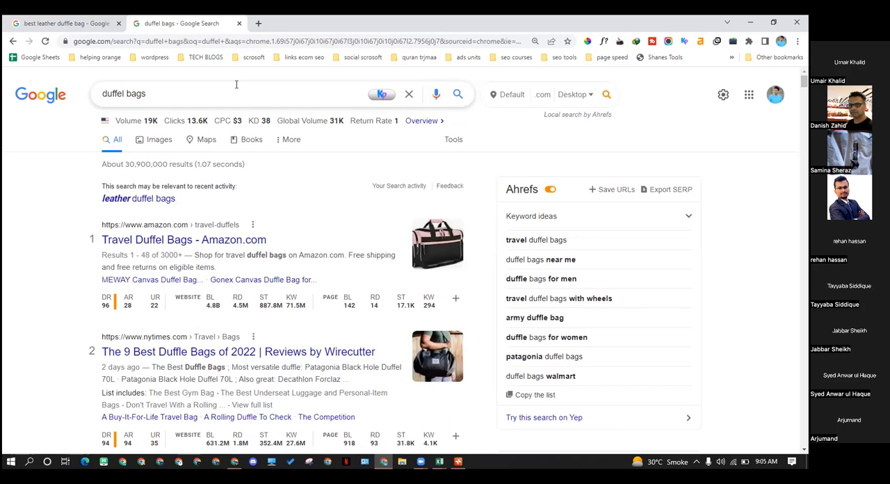
# Extend the Google query with the other spelling and search for the suggestion "duffle bags or duffel bag"
pyautogui.click(168, 94)
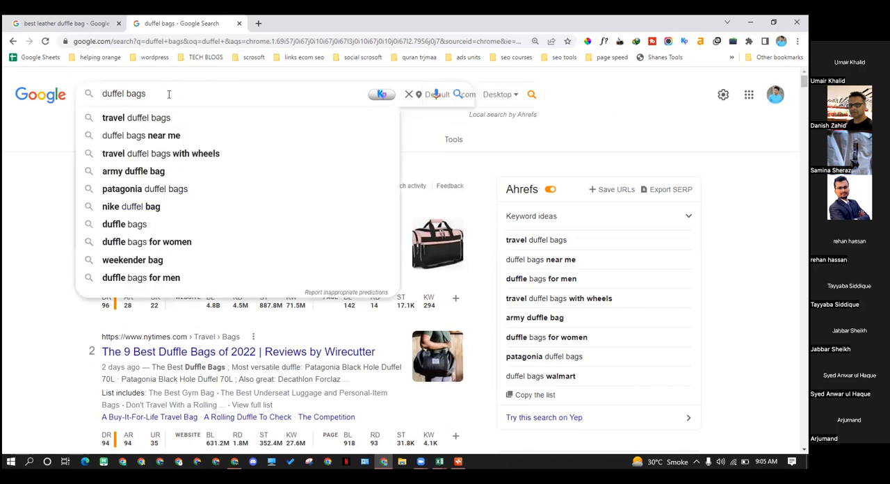
pyautogui.write('bags,')
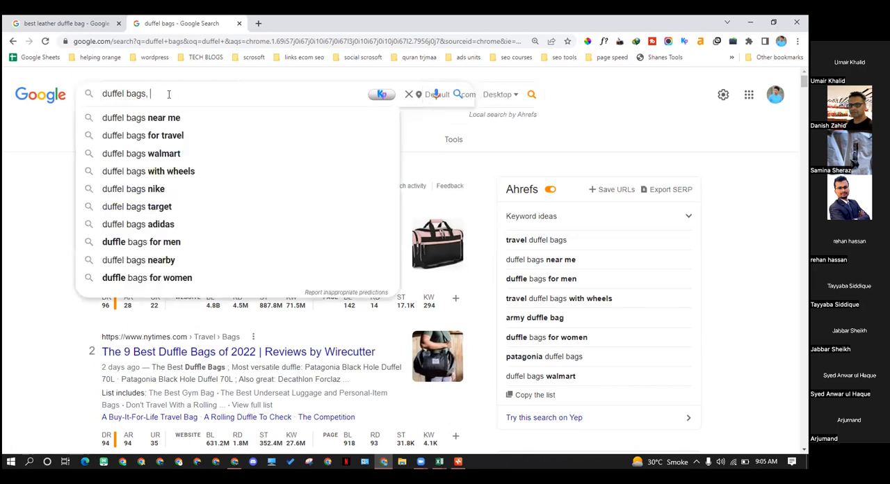
pyautogui.write(' duffle b')
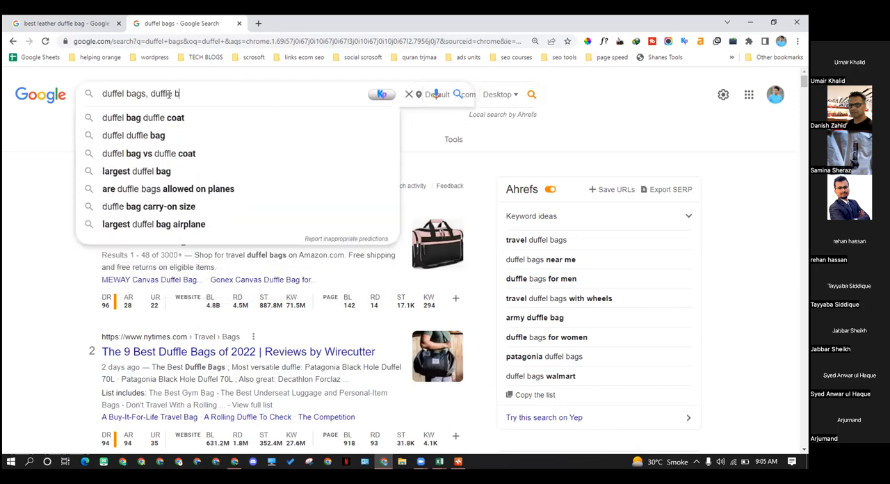
pyautogui.write('ag')
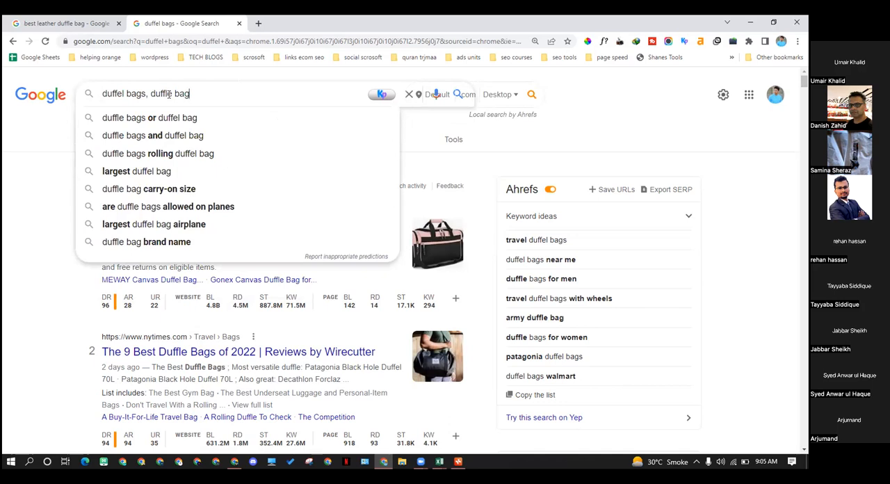
pyautogui.press('Down')
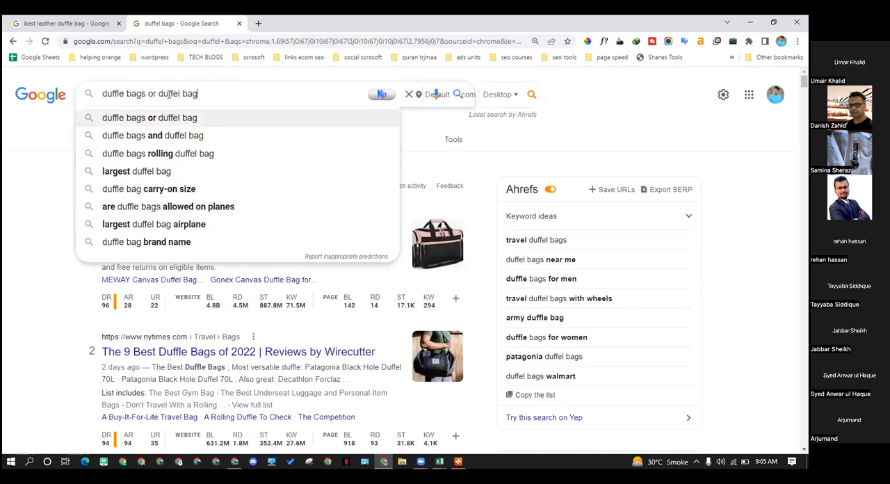
pyautogui.press('Return')
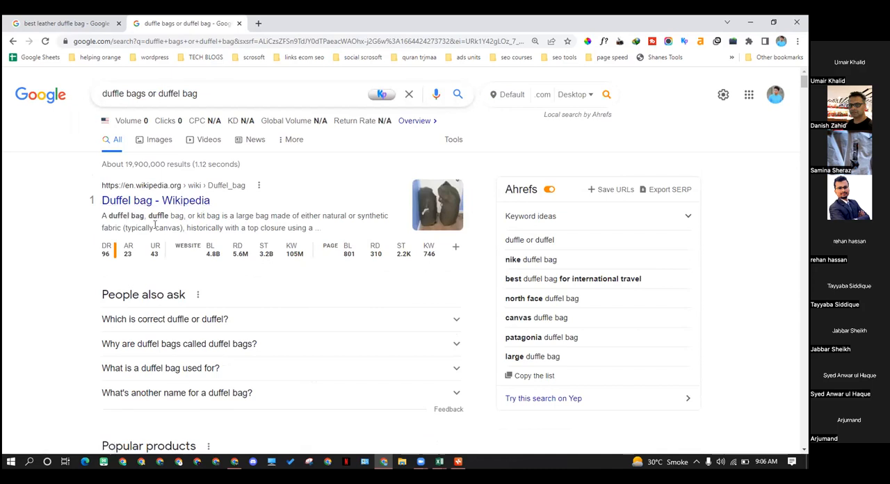
# Examine the results for the preferred spelling, expanding the related question "Which is correct duffle or duffel?" and checking the popular products
pyautogui.moveTo(167, 216); pyautogui.dragTo(110, 215)
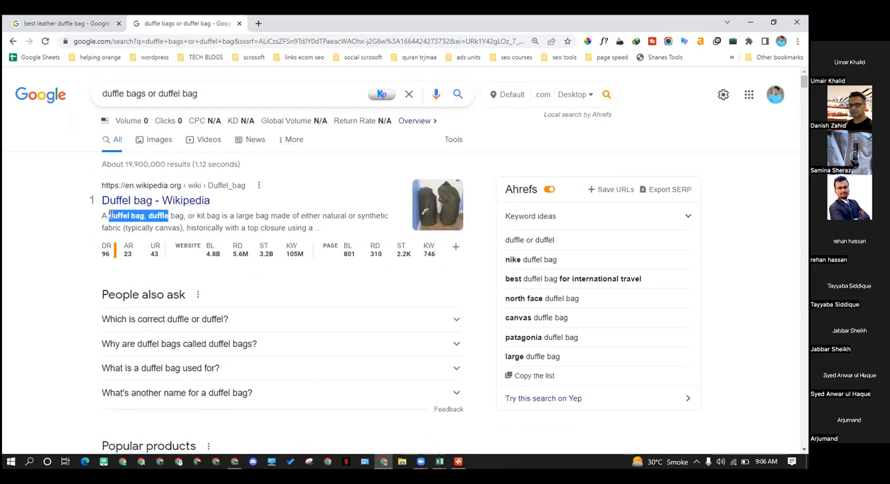
pyautogui.click(156, 215)
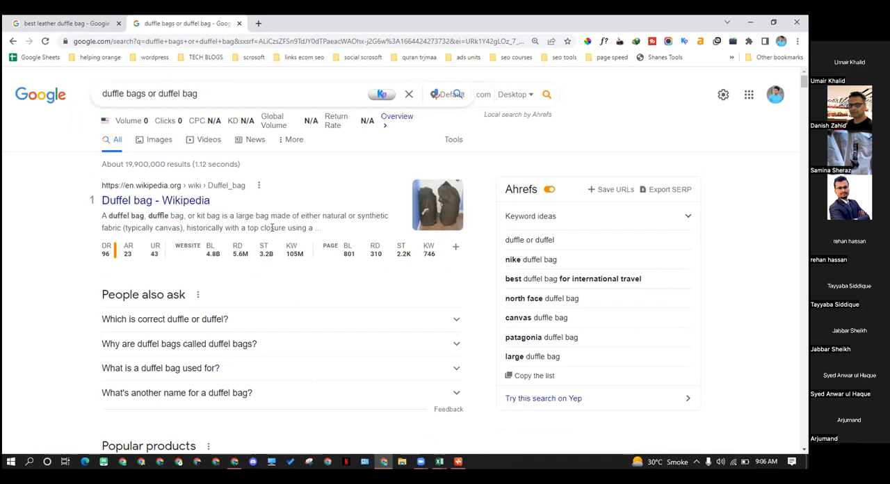
pyautogui.click(308, 318)
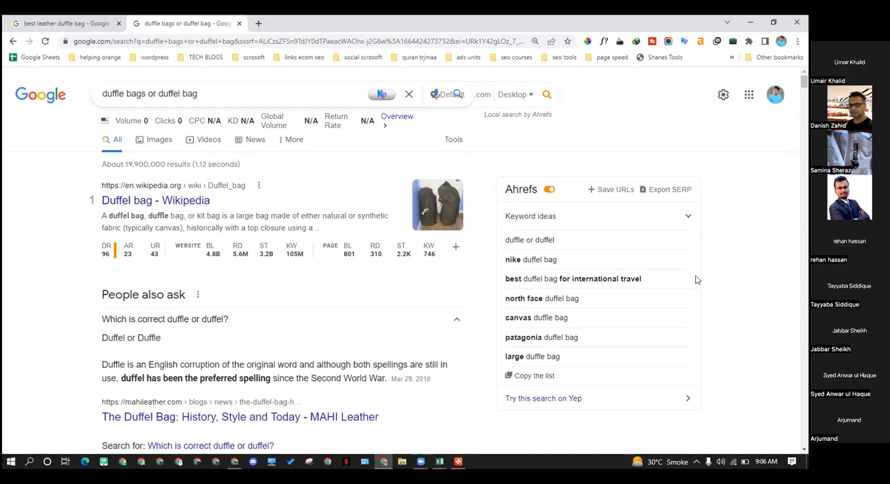
pyautogui.scroll(-1, 362, 340)
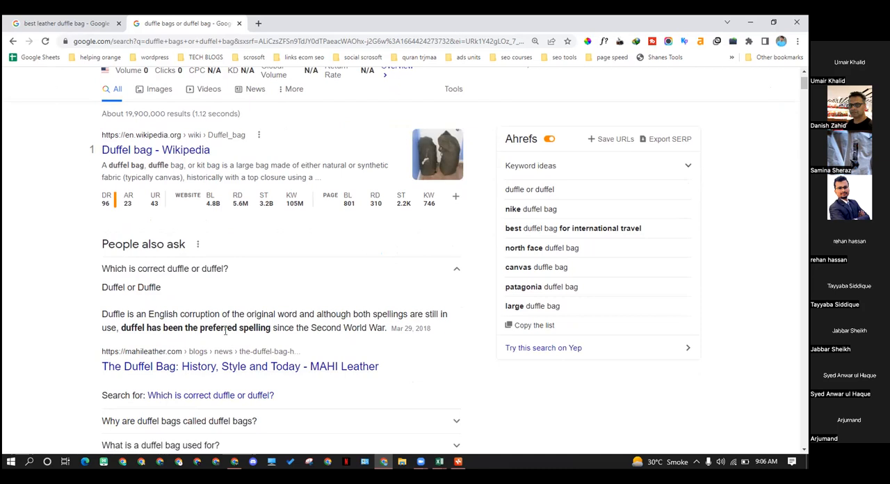
pyautogui.moveTo(122, 328); pyautogui.dragTo(236, 329)
pyautogui.scroll(-2, 121, 329)
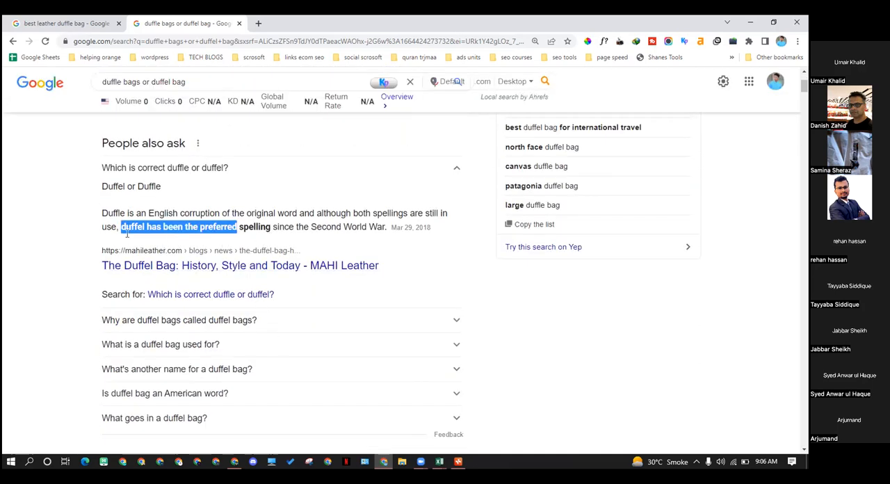
pyautogui.click(143, 227)
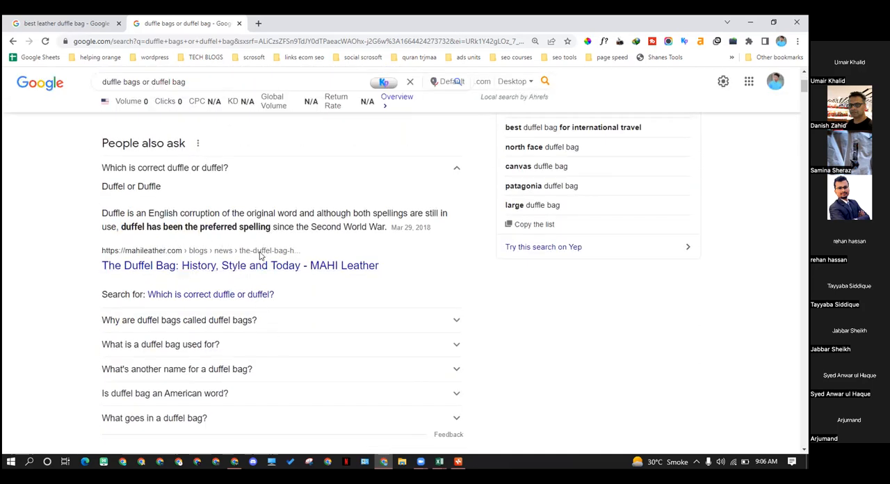
pyautogui.scroll(-4, 256, 249)
pyautogui.scroll(-1, 248, 244)
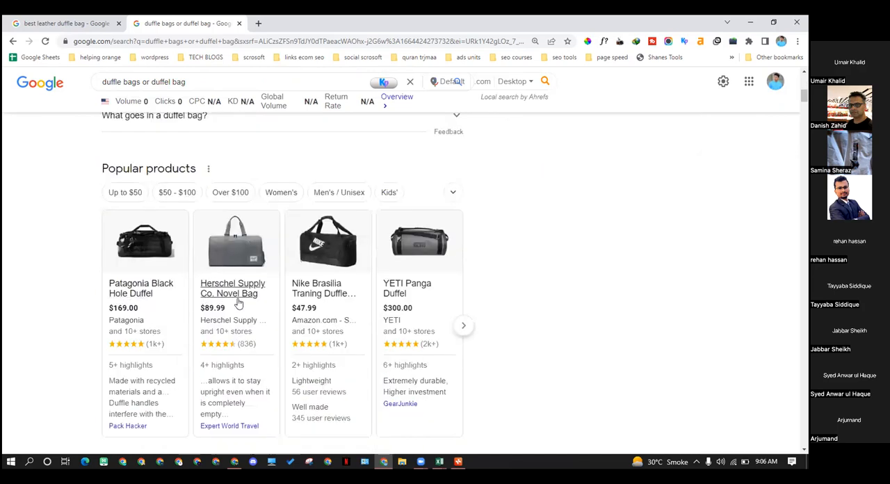
pyautogui.scroll(-1, 167, 347)
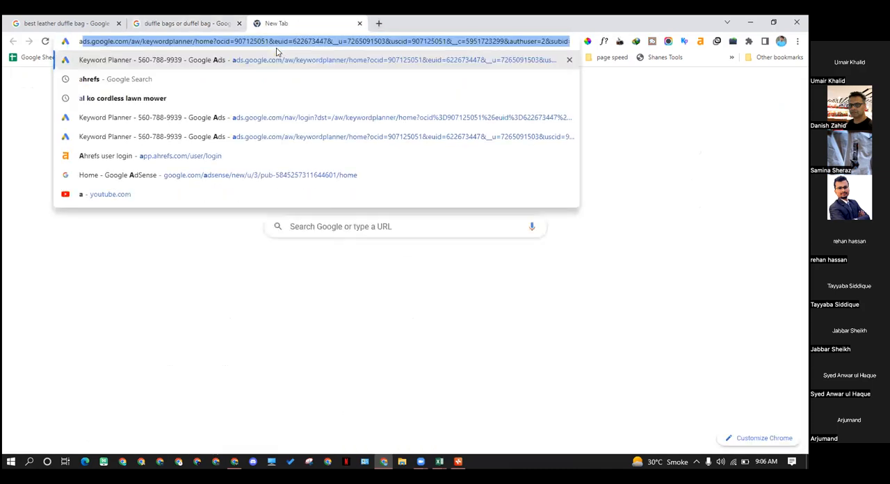
# Open Amazon in a new tab and search its products for "duffel bag"
pyautogui.write('amazon')
pyautogui.press('Return')
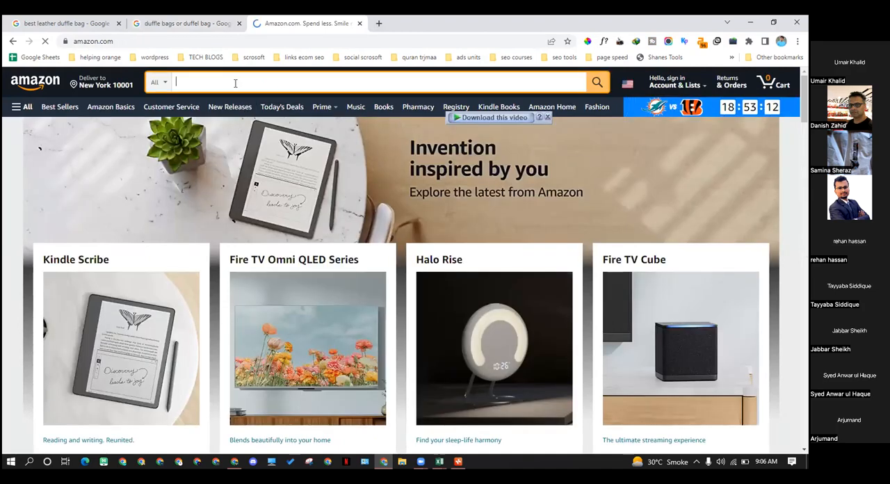
pyautogui.write('duff')
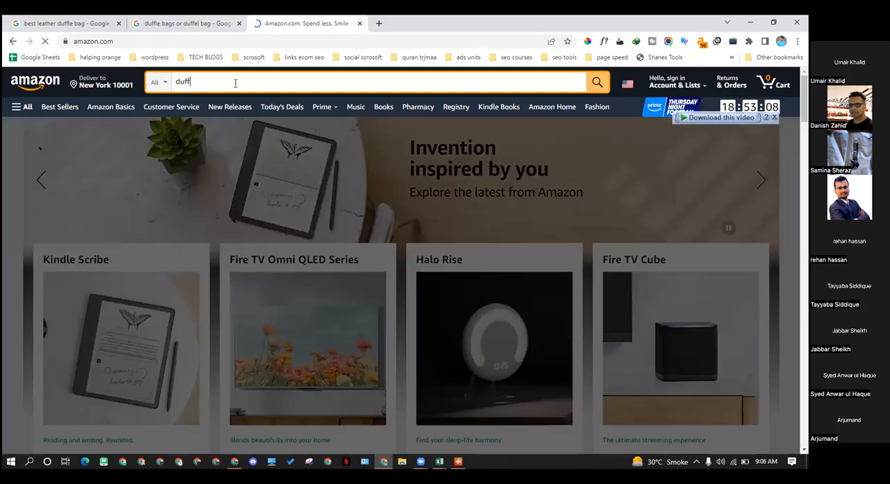
pyautogui.write('el bag')
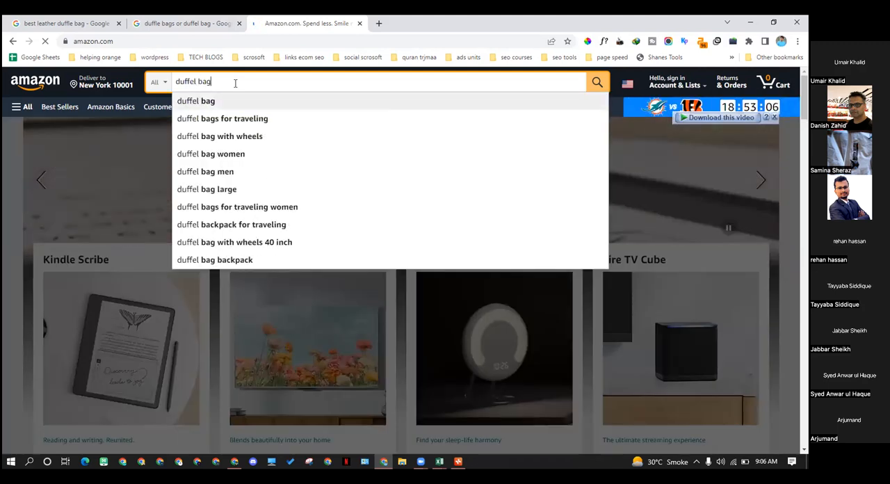
pyautogui.press('Return')
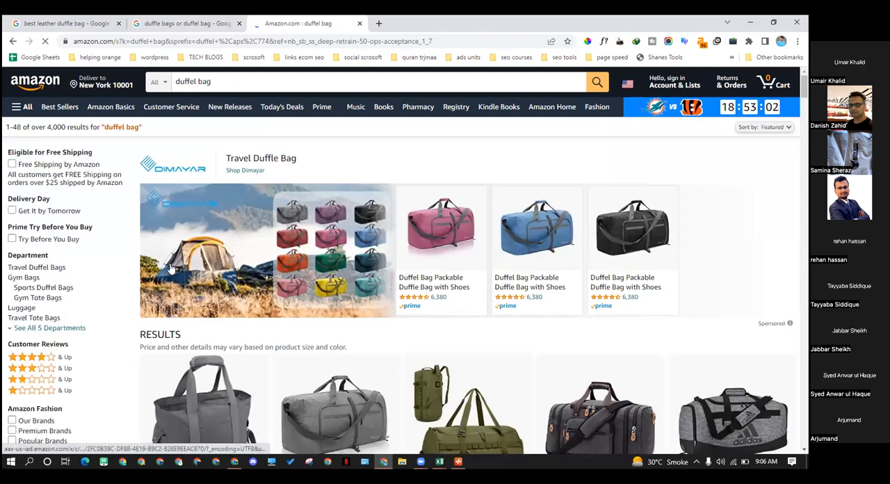
# Examine the Amazon search suggestions and product titles for their use of the "duffel" and "duffle" spellings
pyautogui.scroll(-3, 170, 267)
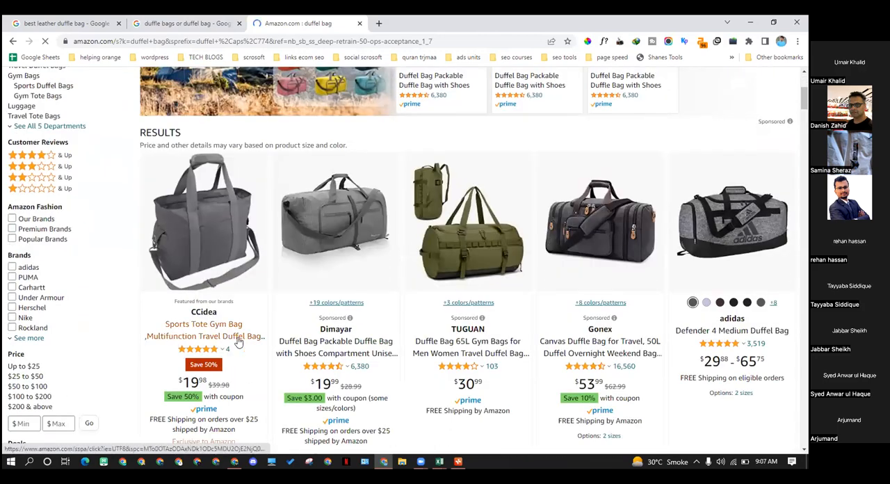
pyautogui.scroll(2, 187, 152)
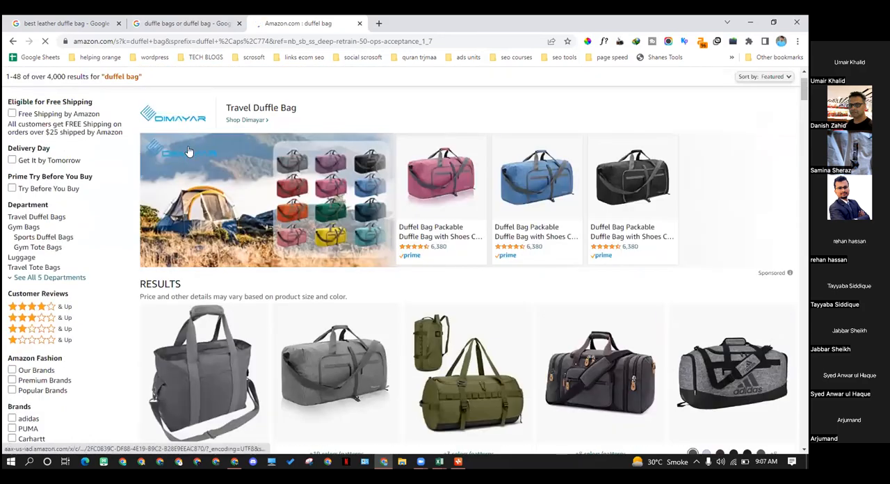
pyautogui.scroll(-3, 278, 223)
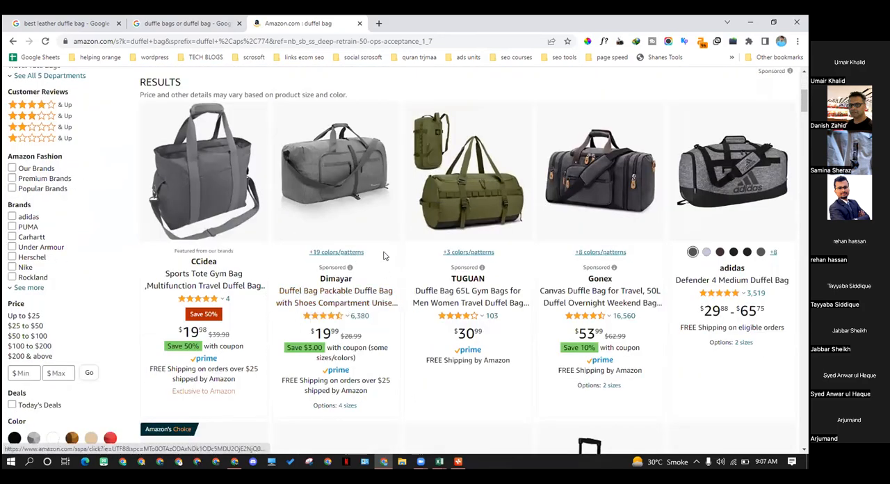
pyautogui.scroll(3, 417, 278)
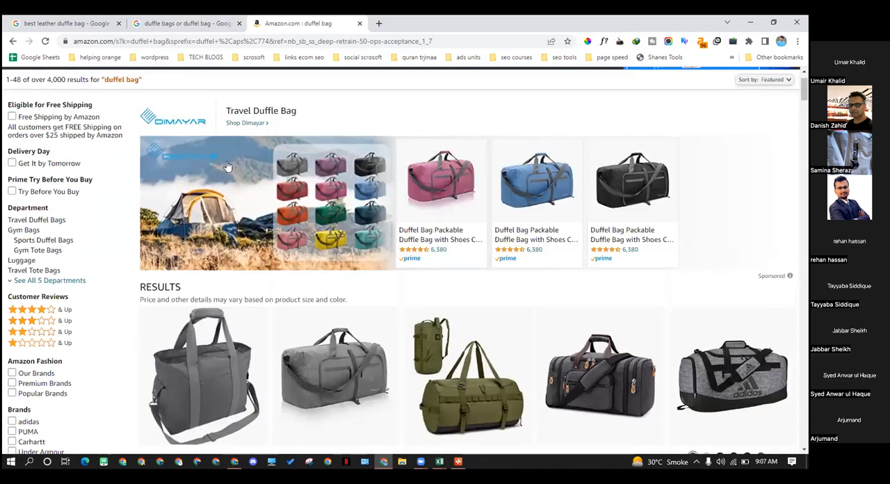
pyautogui.scroll(1, 228, 166)
pyautogui.click(219, 80)
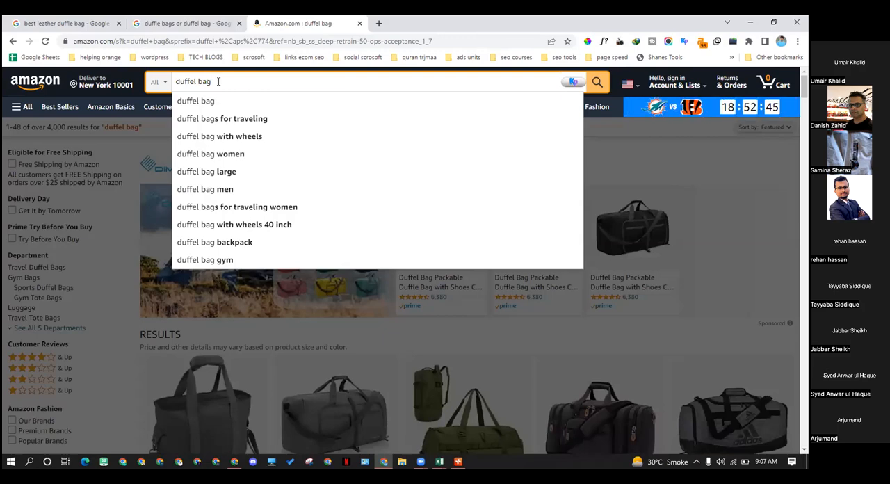
pyautogui.click(763, 146)
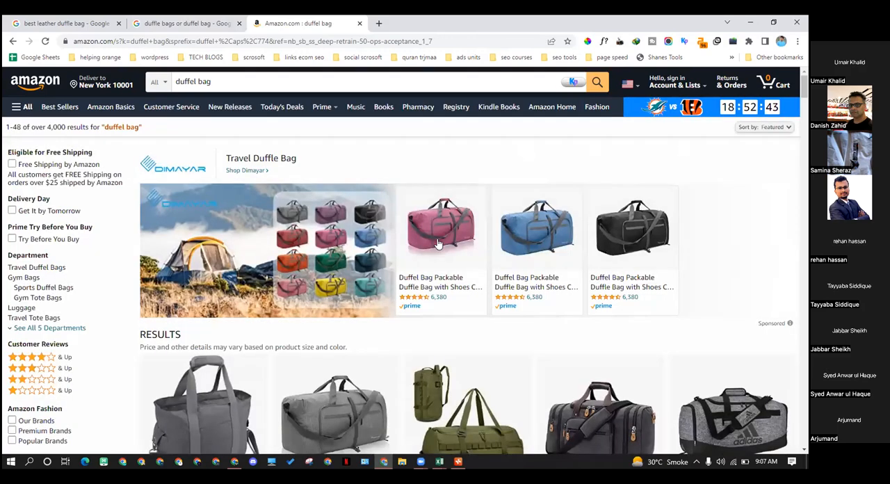
pyautogui.scroll(-3, 437, 243)
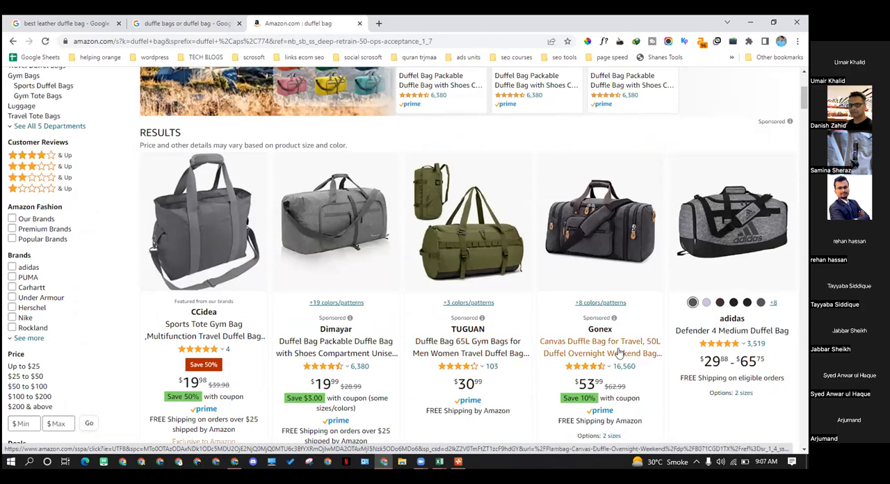
pyautogui.scroll(3, 332, 278)
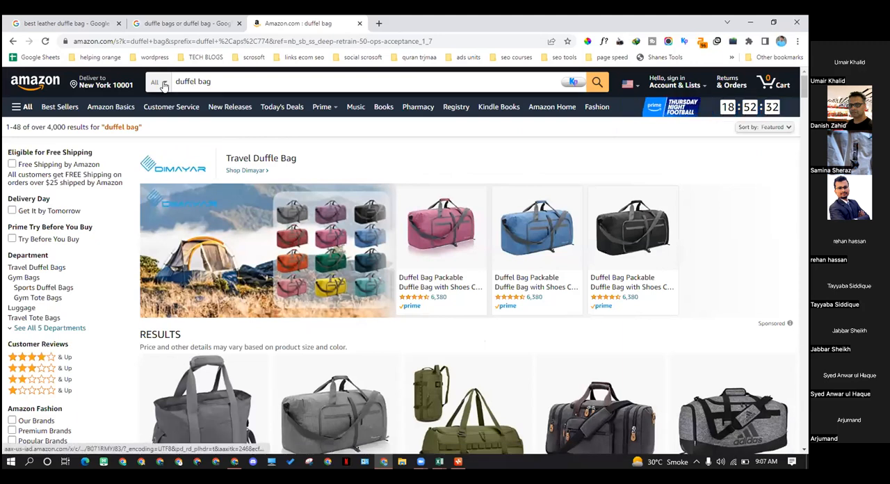
# Recheck the "duffel bag" search suggestions on Amazon and switch to the other Chrome window with the "best leather duffle bag" results
pyautogui.tripleClick(171, 82)
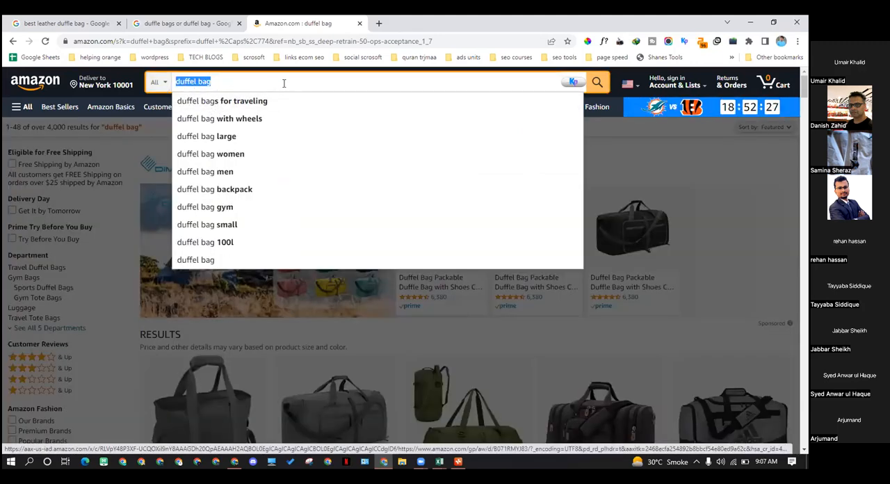
pyautogui.click(211, 81)
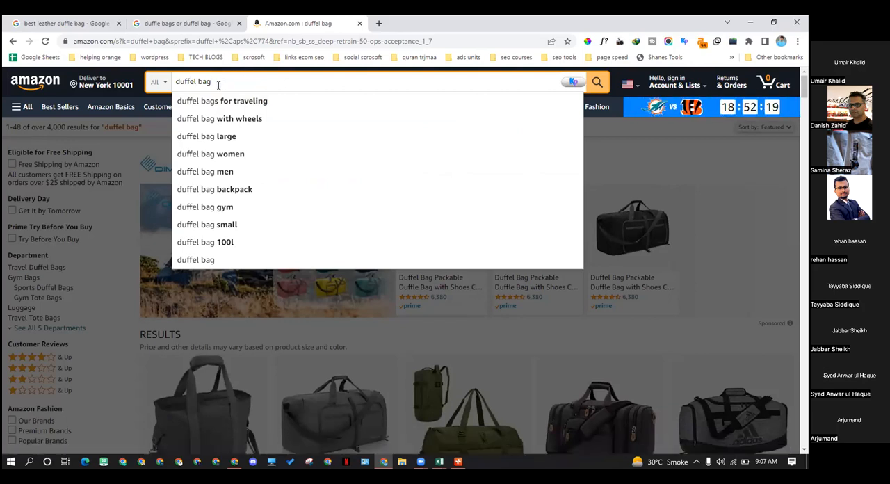
pyautogui.click(238, 466)
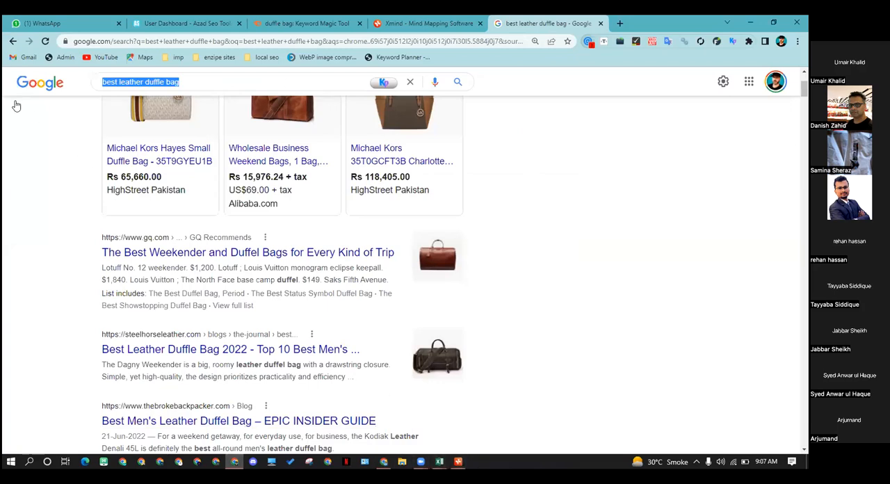
# Copy the keyword "canvas and leather duffle bag" from the broad-match Excel workbook and switch to the Chrome window with the Amazon search
pyautogui.click(439, 462)
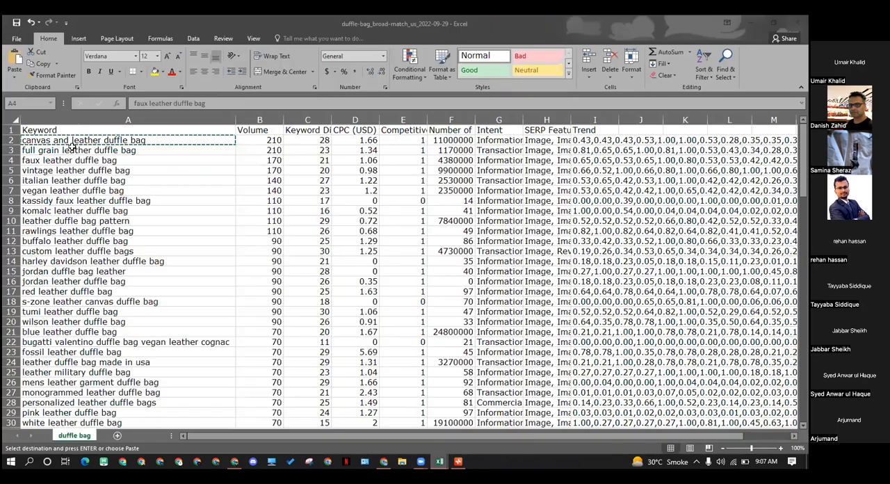
pyautogui.click(71, 141)
pyautogui.hotkey('ctrl', 'c')
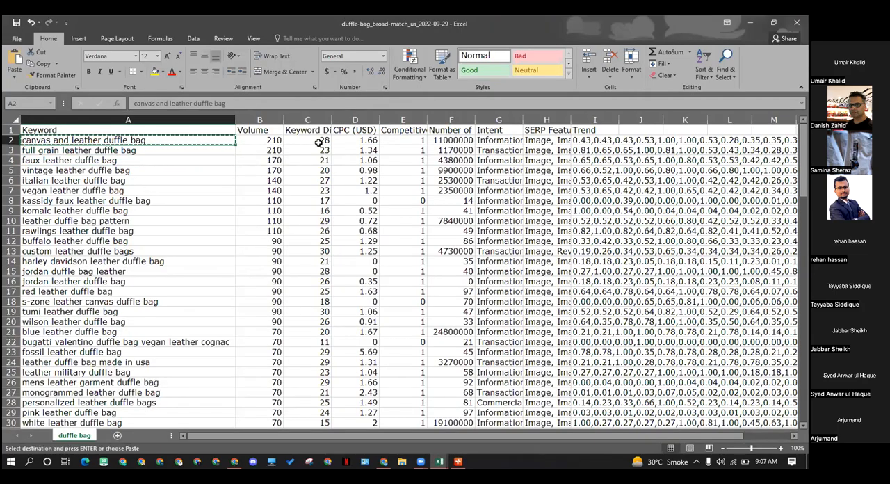
pyautogui.hotkey('alt', 'Tab')
pyautogui.scroll(3, 233, 166)
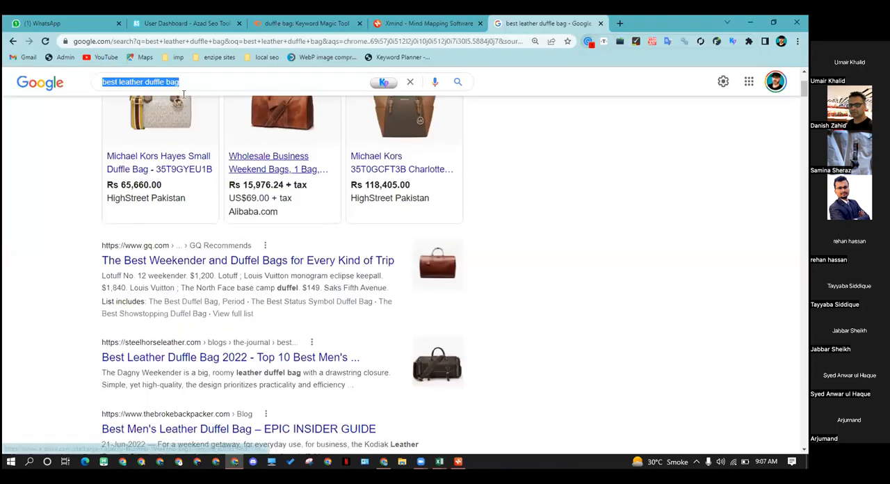
pyautogui.click(209, 95)
pyautogui.click(381, 462)
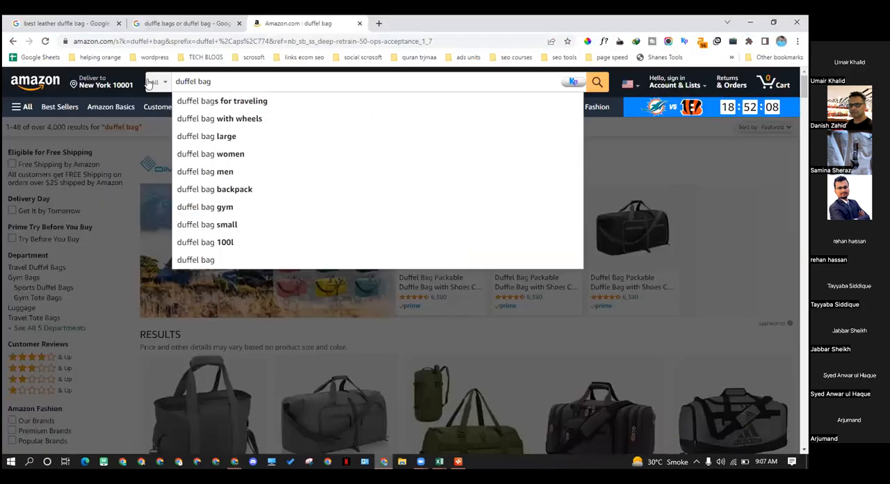
# Replace the "duffle bags or duffel bag" query on Google with "canvas and leather duffle bag" and run the search
pyautogui.click(182, 23)
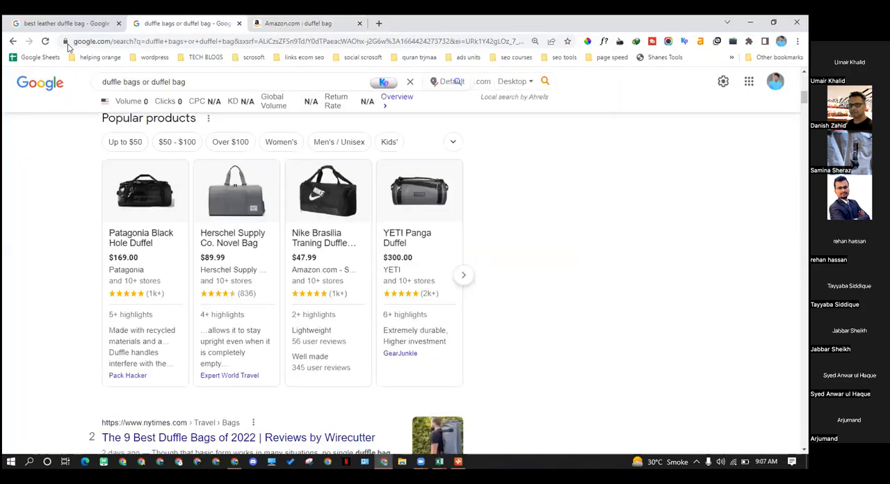
pyautogui.doubleClick(202, 83)
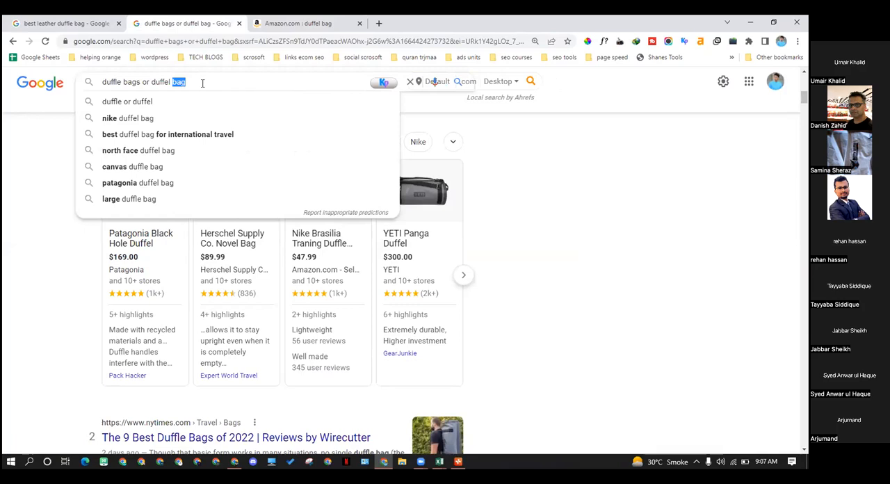
pyautogui.hotkey('ctrl', 'a')
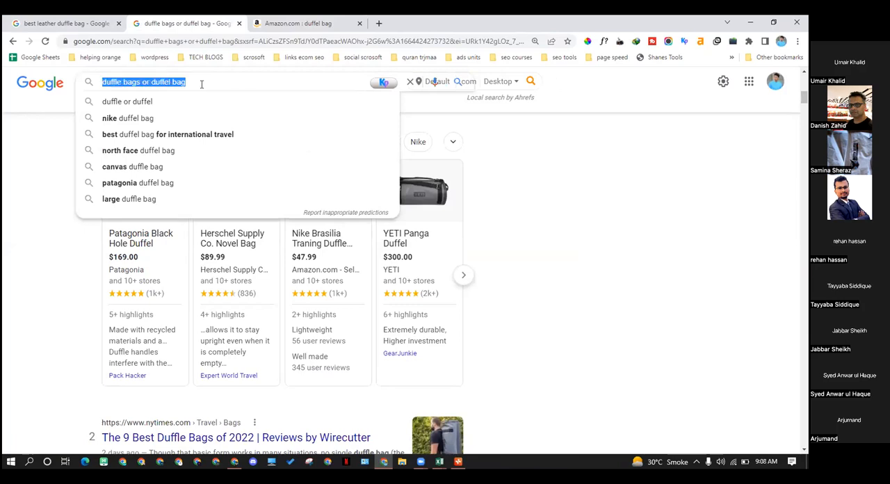
pyautogui.hotkey('ctrl', 'v')
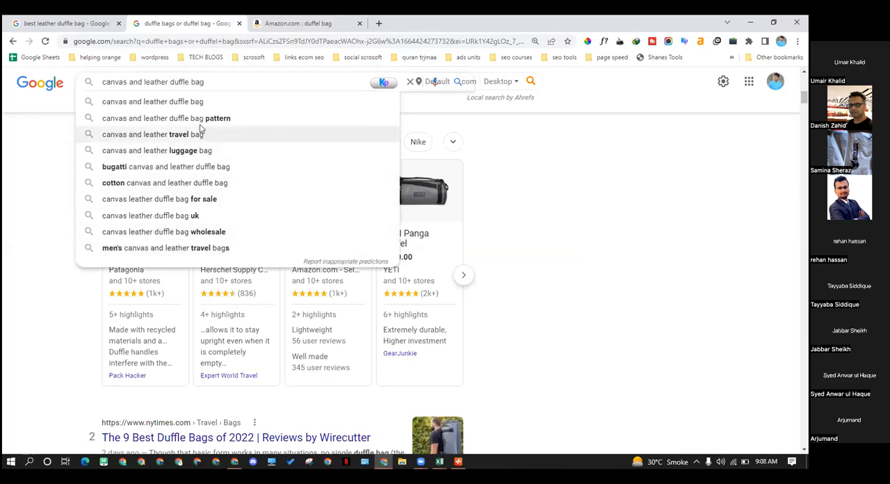
pyautogui.press('Return')
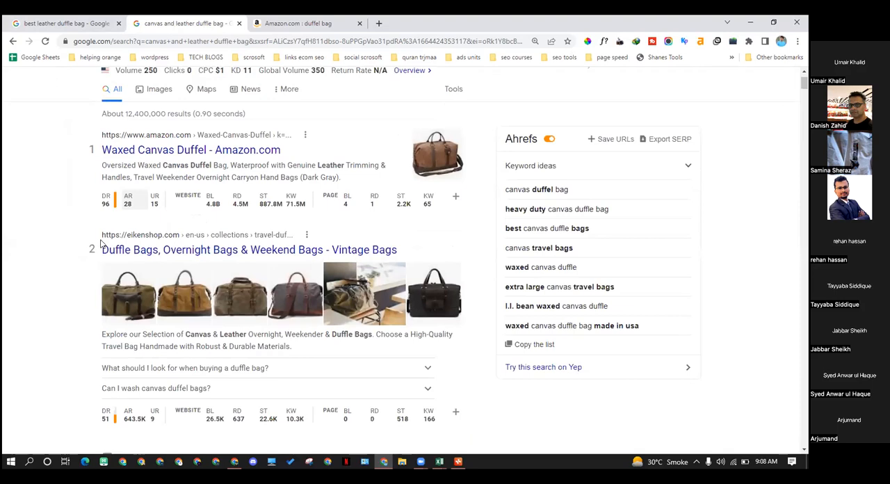
# Examine the "canvas and leather duffle bag" results for the ranking sites, their page titles, domain ratings and backlink figures
pyautogui.scroll(-3, 97, 252)
pyautogui.scroll(-2, 97, 251)
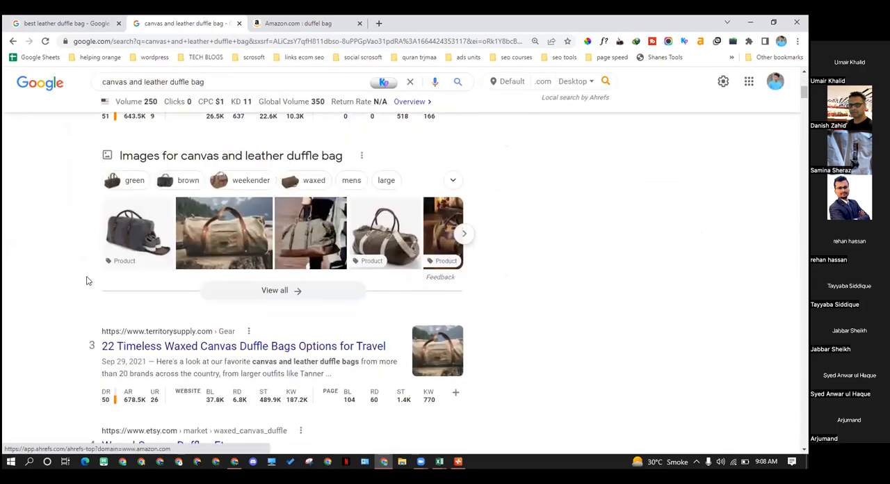
pyautogui.scroll(-1, 87, 280)
pyautogui.moveTo(113, 353)
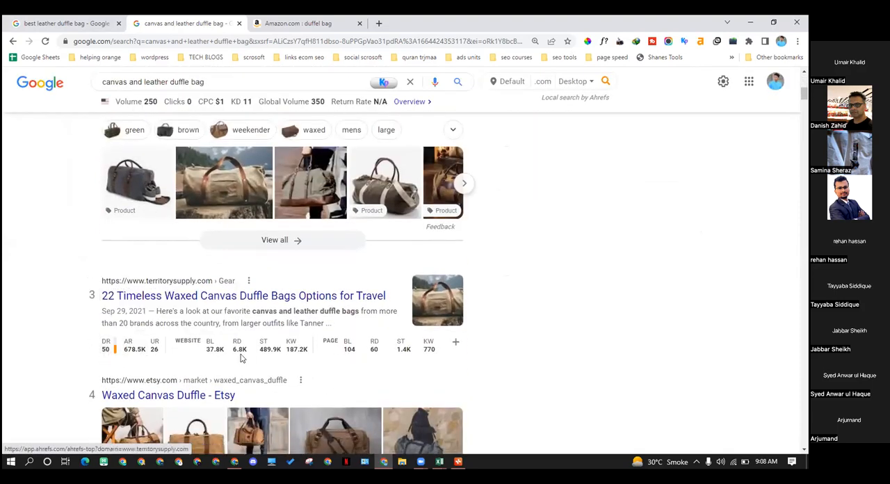
pyautogui.scroll(-5, 48, 349)
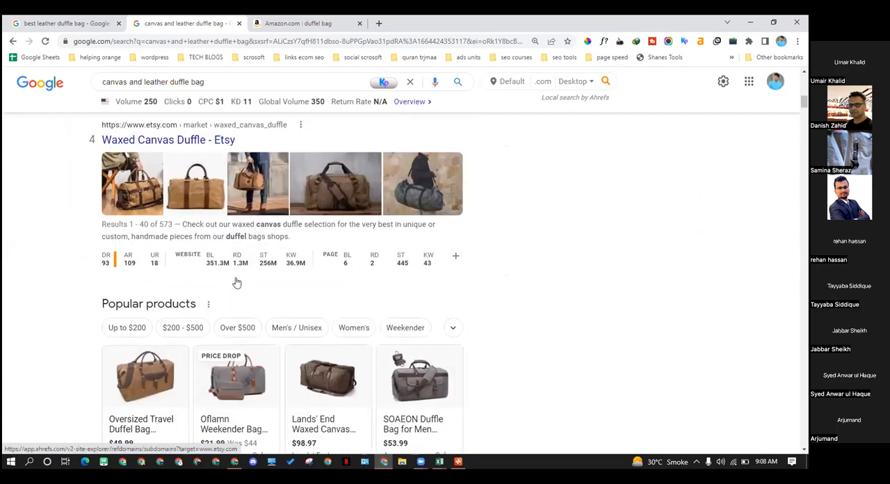
pyautogui.scroll(-3, 235, 275)
pyautogui.scroll(-6, 225, 291)
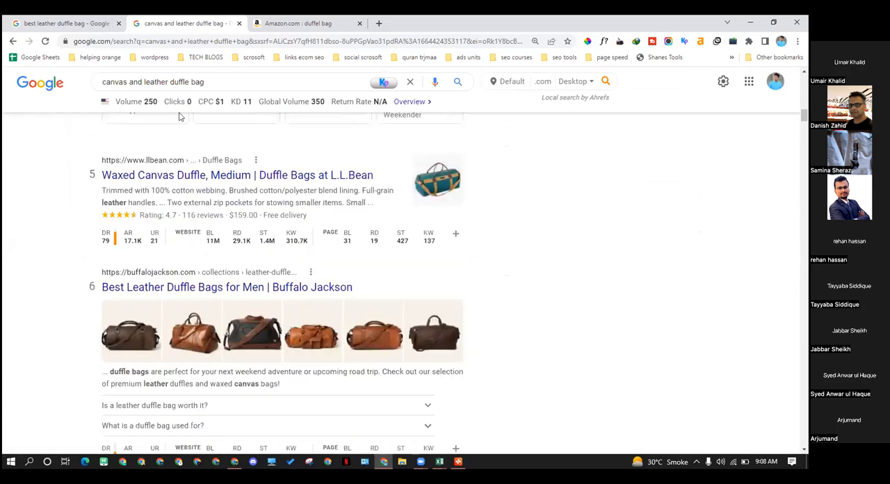
pyautogui.scroll(-2, 187, 202)
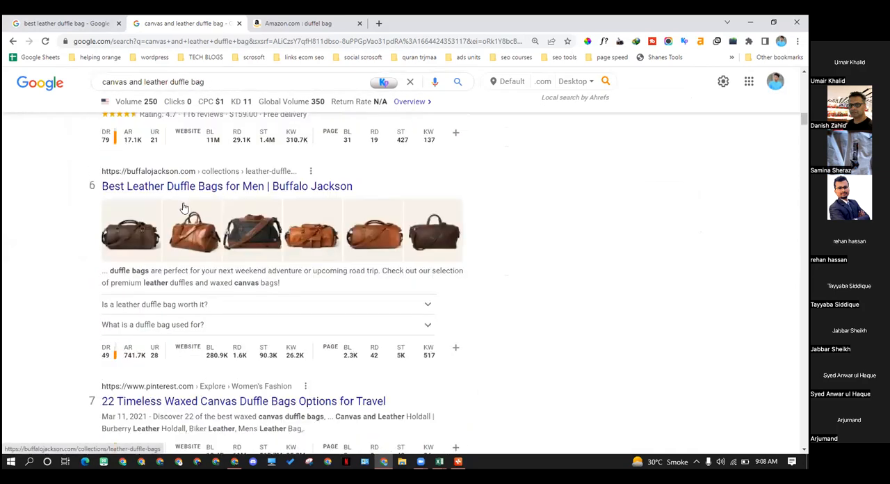
pyautogui.scroll(-6, 184, 209)
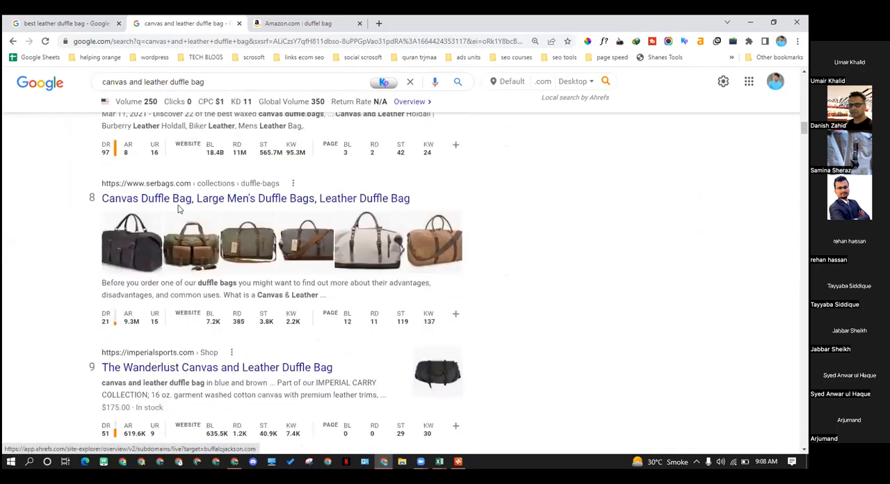
pyautogui.scroll(-4, 217, 177)
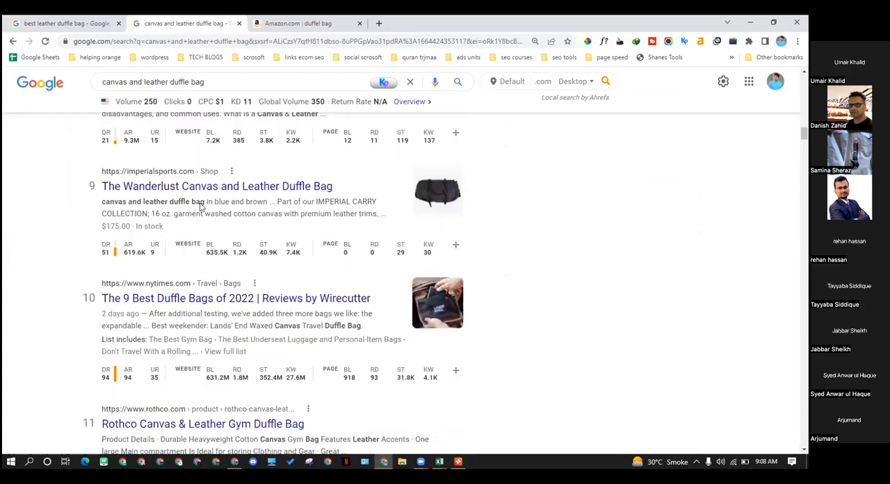
pyautogui.scroll(-10, 213, 369)
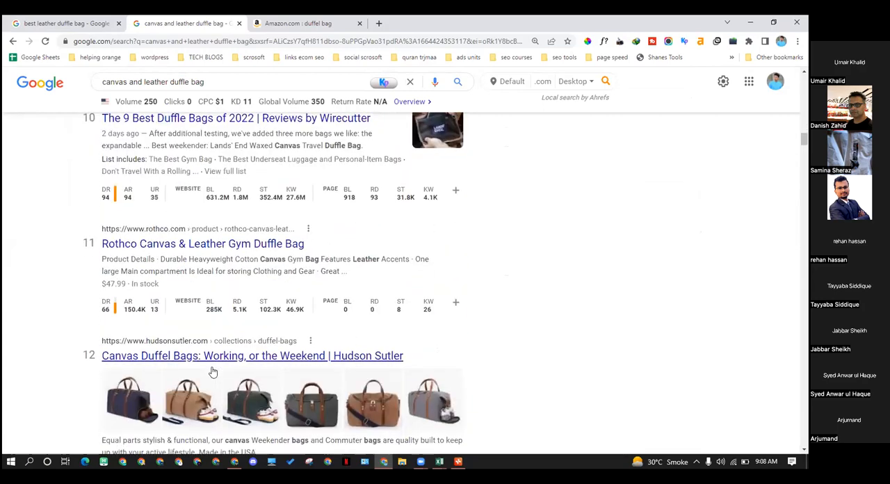
pyautogui.scroll(4, 213, 373)
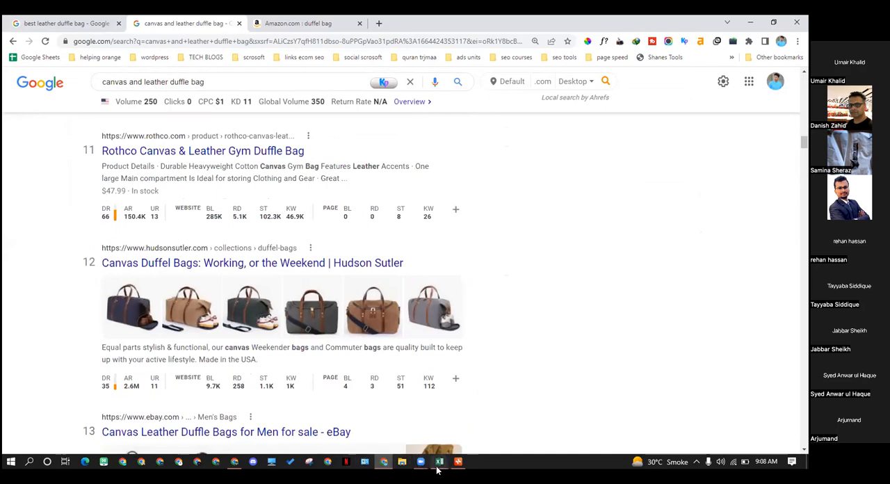
# Copy the keyword "vintage leather duffle bag" from the Excel keyword list and search Google for it in Chrome
pyautogui.click(473, 421)
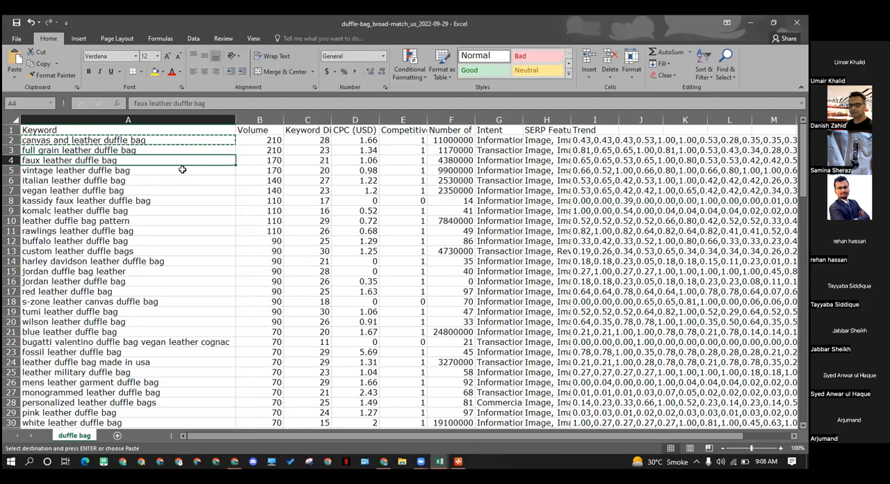
pyautogui.press('Down')
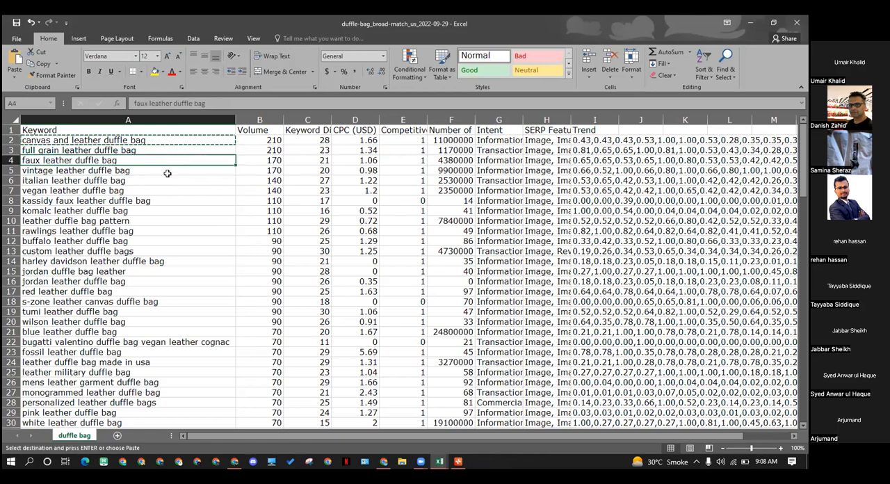
pyautogui.click(167, 173)
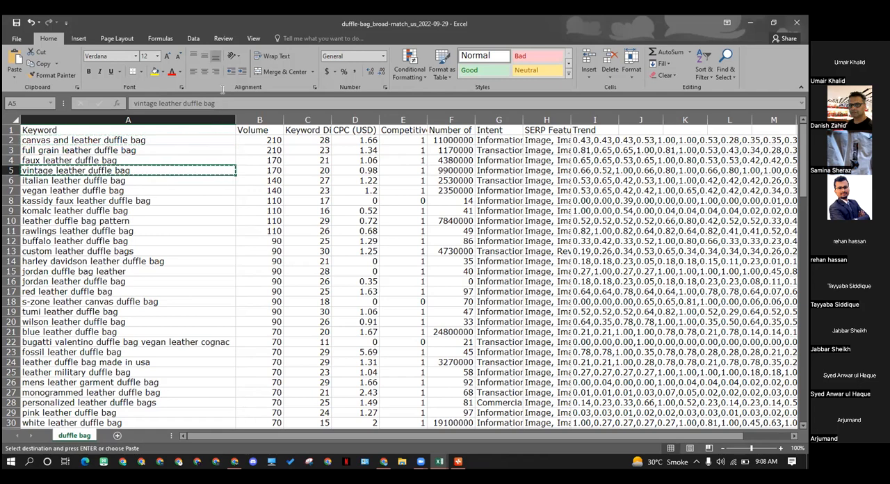
pyautogui.hotkey('alt', 'Tab')
pyautogui.moveTo(204, 82); pyautogui.dragTo(97, 97)
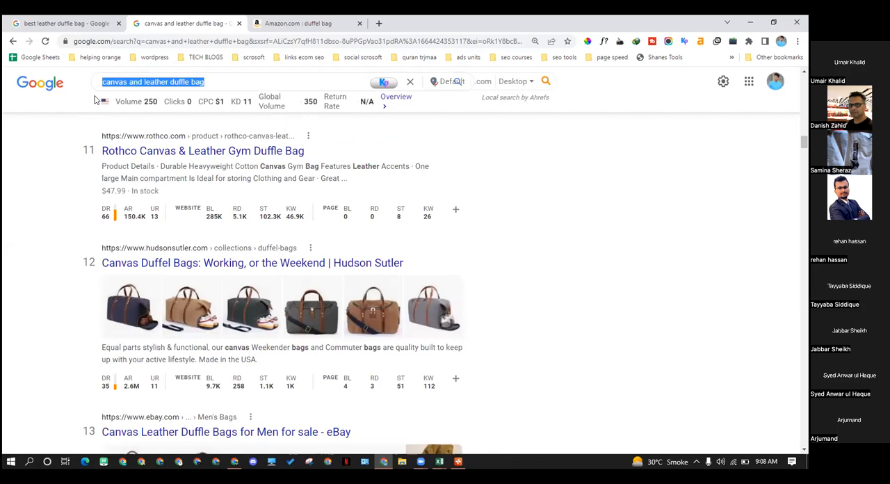
pyautogui.write('vintage leather duffle bag')
pyautogui.click(188, 102)
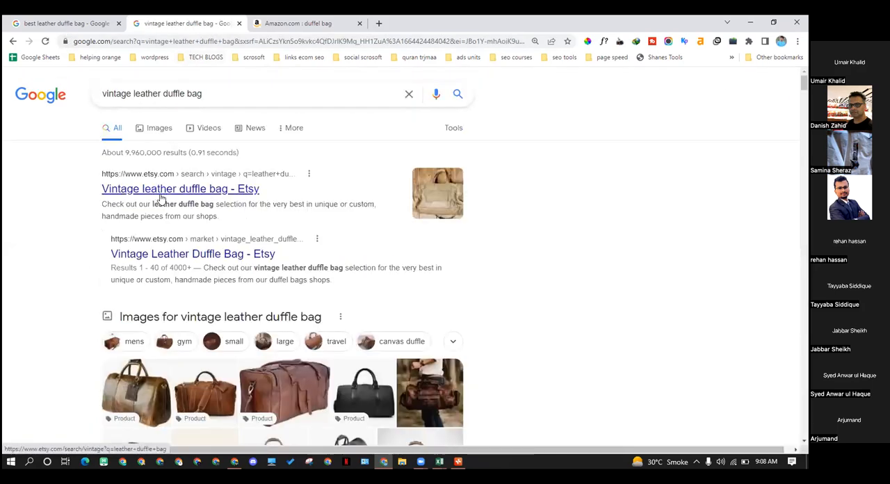
# Examine the "vintage leather duffle bag" results for weak competitors, checking the domain rating and referring domains of the Leather Jackson result
pyautogui.scroll(-5, 135, 216)
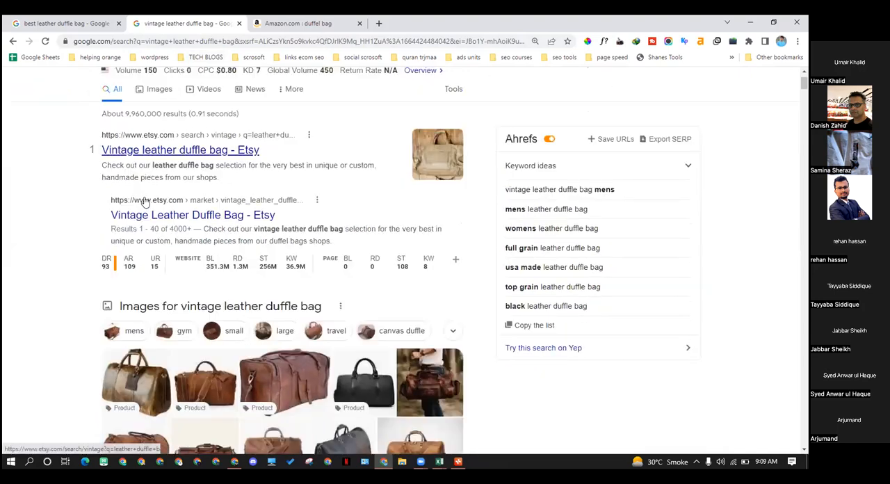
pyautogui.scroll(-6, 134, 221)
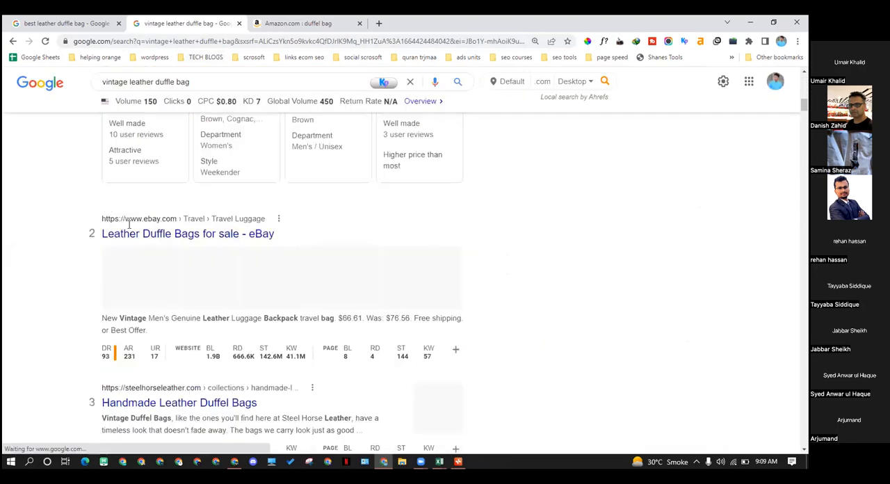
pyautogui.scroll(-2, 160, 315)
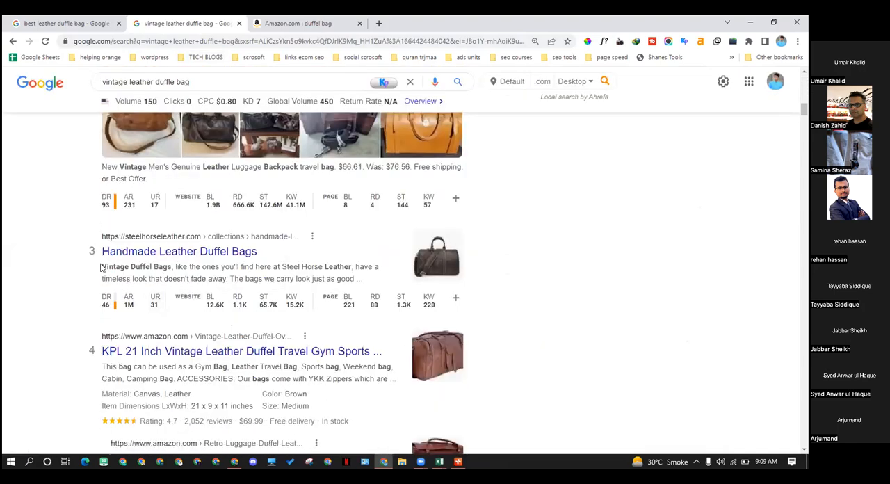
pyautogui.scroll(-6, 99, 267)
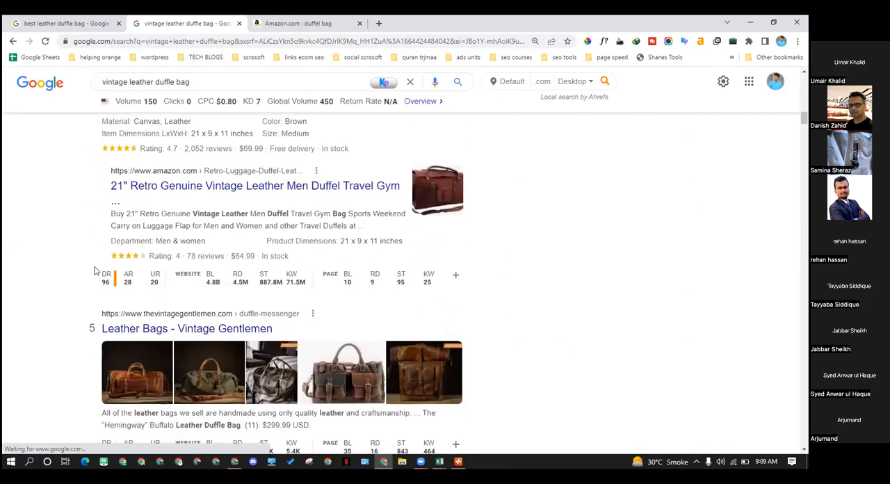
pyautogui.scroll(-3, 96, 270)
pyautogui.scroll(-3, 96, 271)
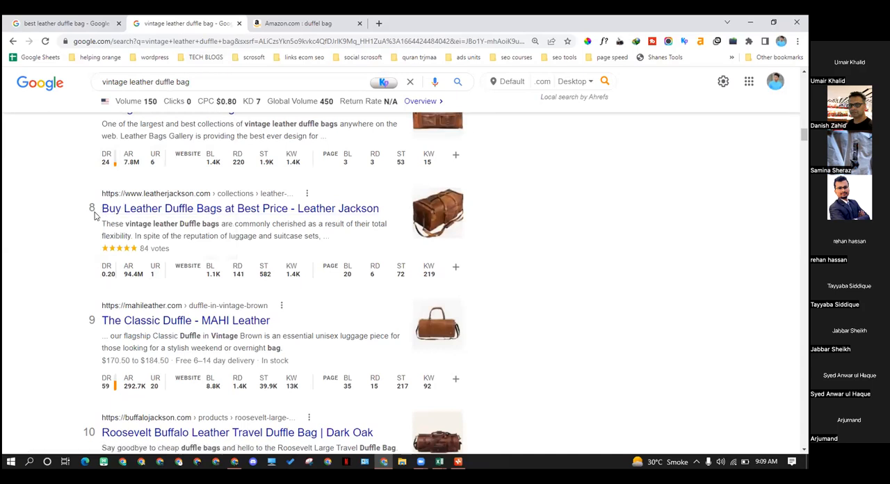
pyautogui.moveTo(114, 278)
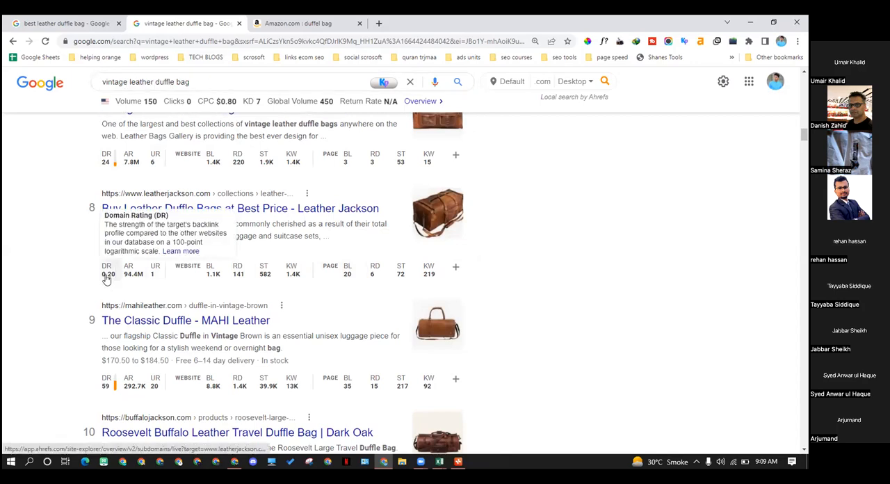
pyautogui.scroll(2, 107, 278)
pyautogui.scroll(-2, 105, 281)
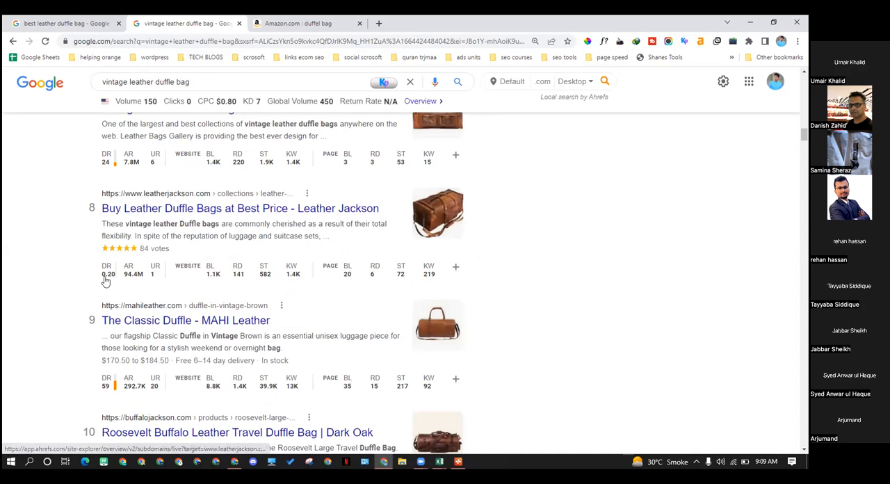
pyautogui.moveTo(238, 282)
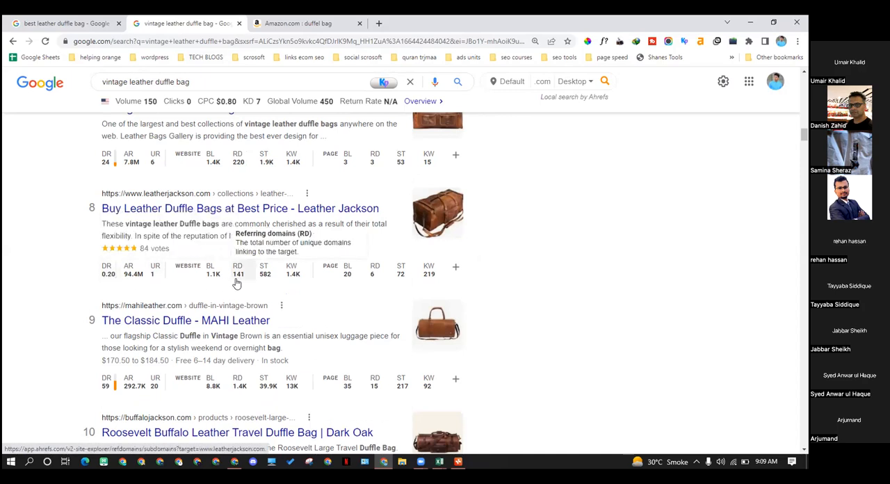
# Open the Leather Jackson leather duffle bags result in a new tab and look through its product listings
pyautogui.rightClick(318, 208)
pyautogui.click(348, 213)
pyautogui.click(304, 23)
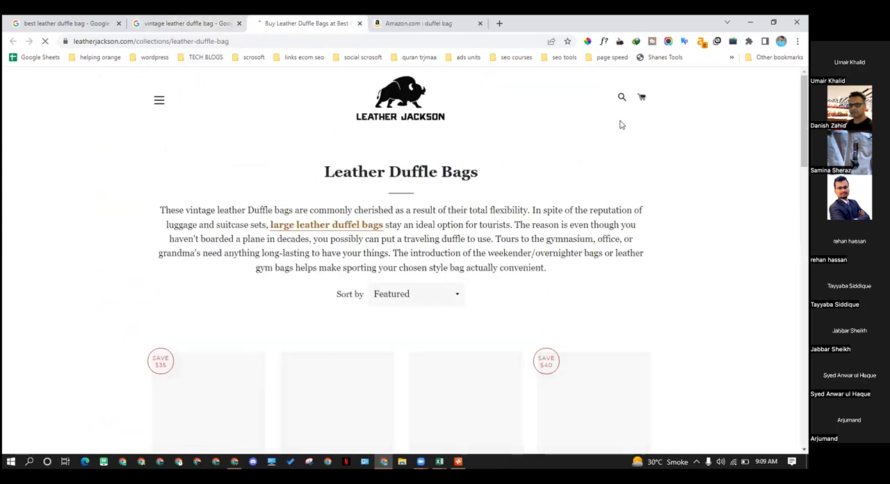
pyautogui.scroll(-6, 554, 164)
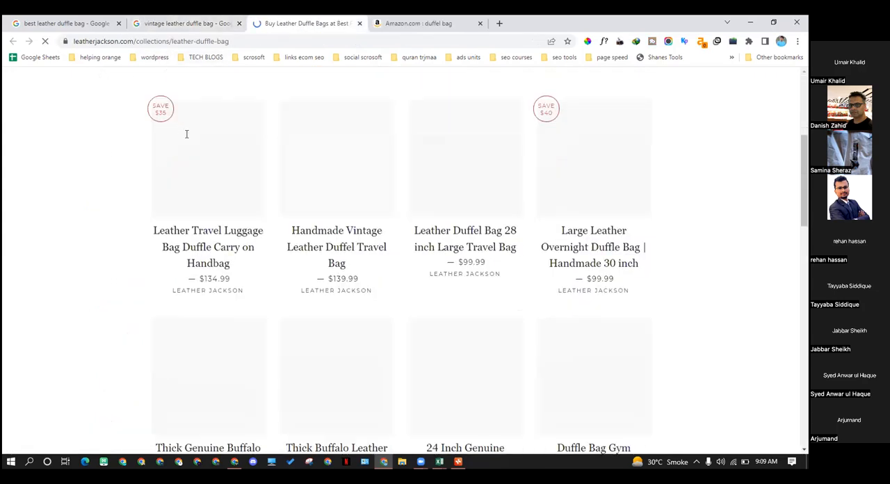
pyautogui.scroll(-2, 326, 183)
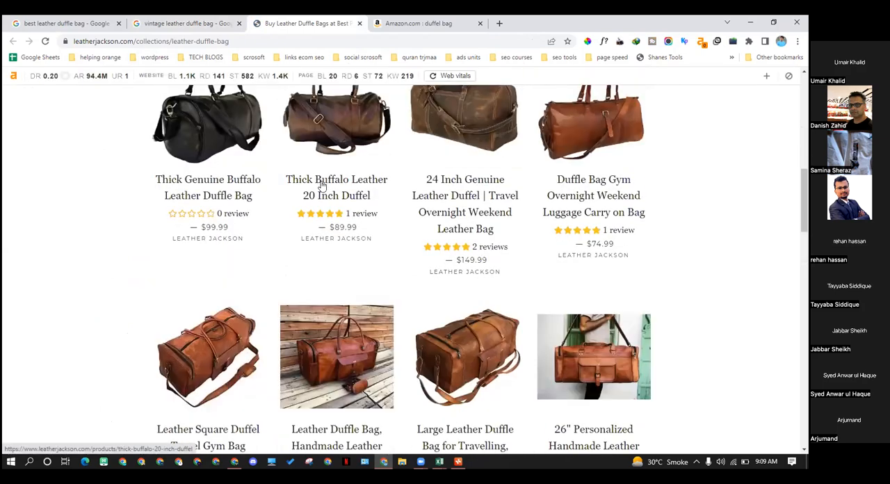
pyautogui.scroll(-2, 291, 212)
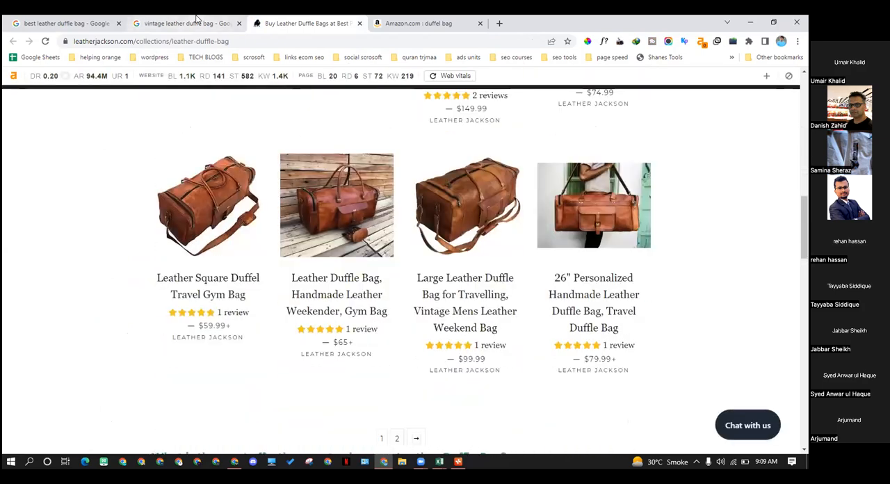
# Return to the "vintage leather duffle bag" Google results and review the ranking stores and their domain ratings up to the first result
pyautogui.click(196, 19)
pyautogui.scroll(6, 226, 230)
pyautogui.scroll(5, 226, 230)
pyautogui.scroll(-2, 223, 233)
pyautogui.scroll(-6, 218, 266)
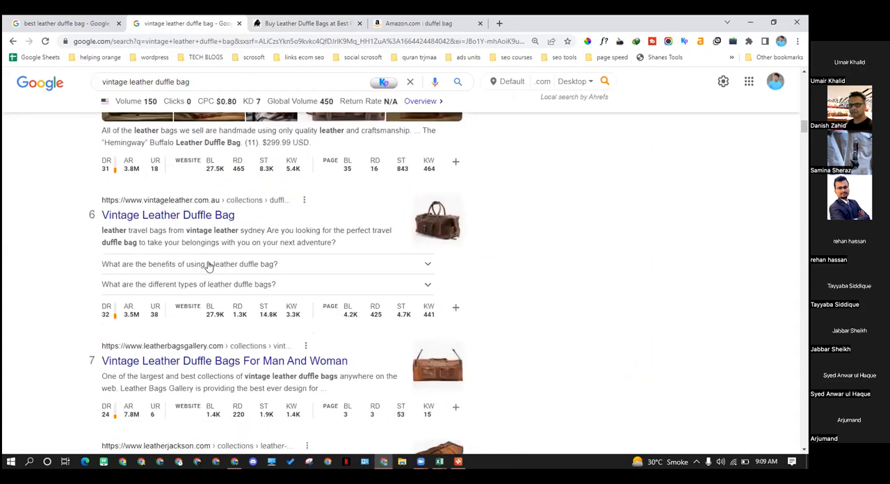
pyautogui.moveTo(188, 82); pyautogui.dragTo(89, 92)
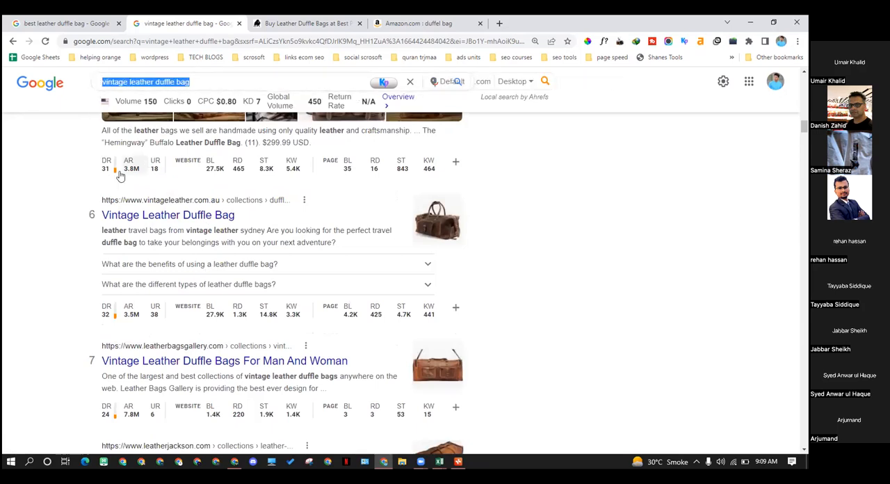
pyautogui.click(55, 190)
pyautogui.scroll(10, 257, 230)
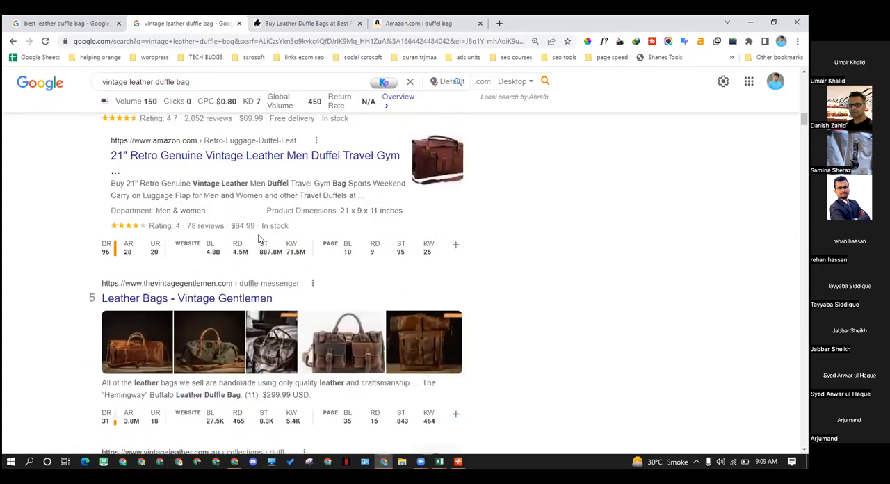
pyautogui.moveTo(189, 82); pyautogui.dragTo(103, 86)
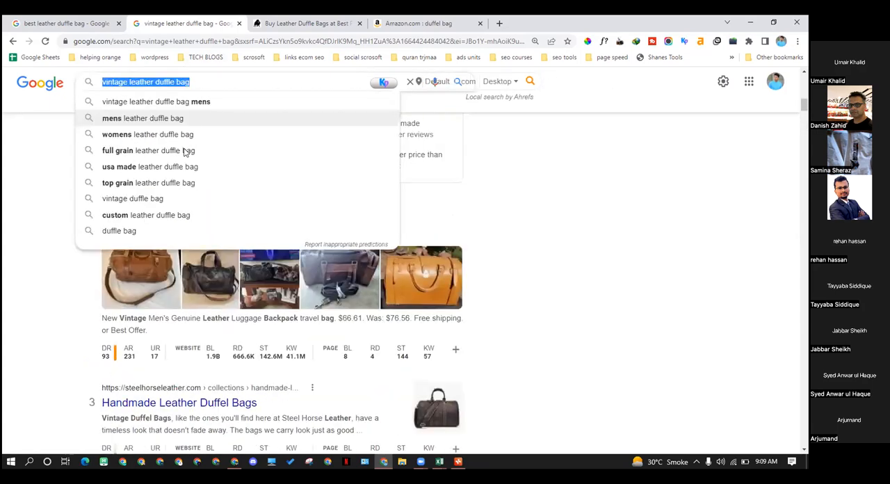
pyautogui.click(16, 218)
pyautogui.scroll(3, 176, 182)
pyautogui.scroll(5, 176, 182)
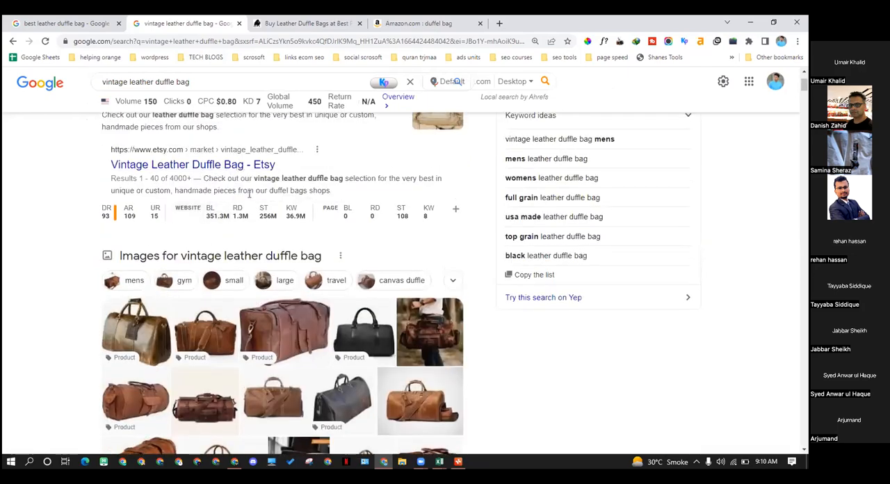
pyautogui.scroll(3, 249, 194)
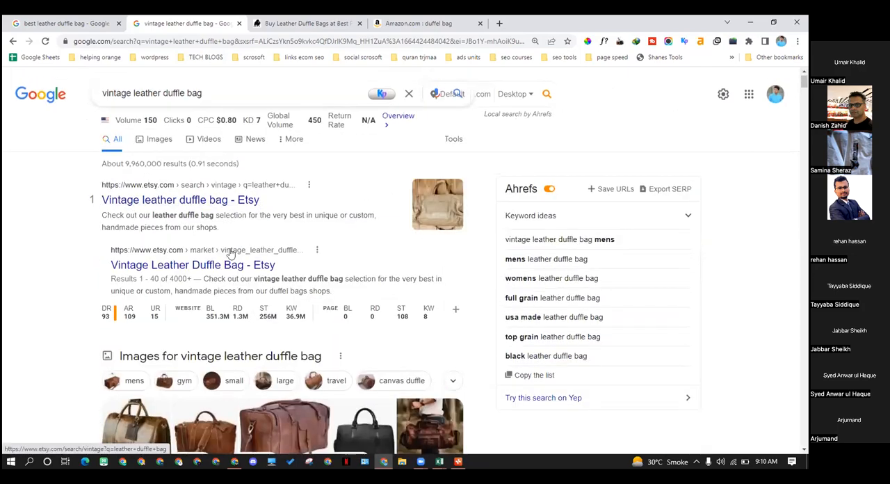
# Compare the eBay, Steel Horse Leather, Amazon and Vintage Gentlemen results against the searched keyword, checking page titles and site metrics
pyautogui.scroll(-10, 232, 254)
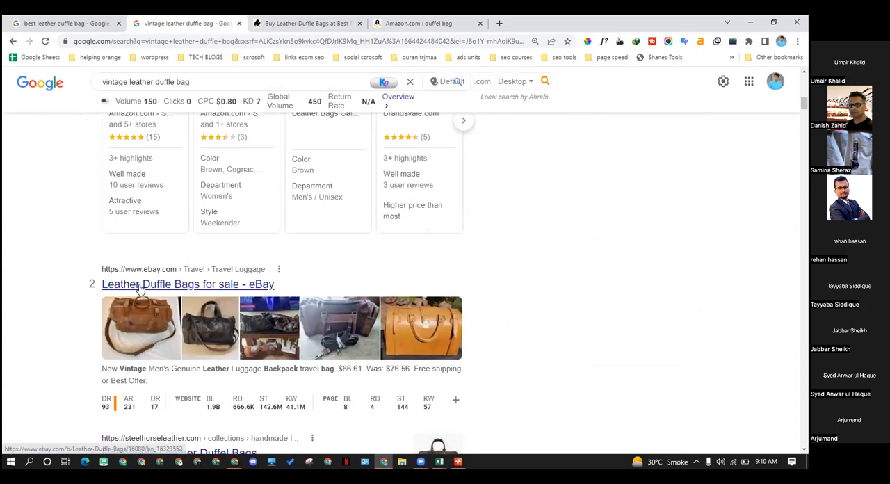
pyautogui.scroll(-5, 192, 291)
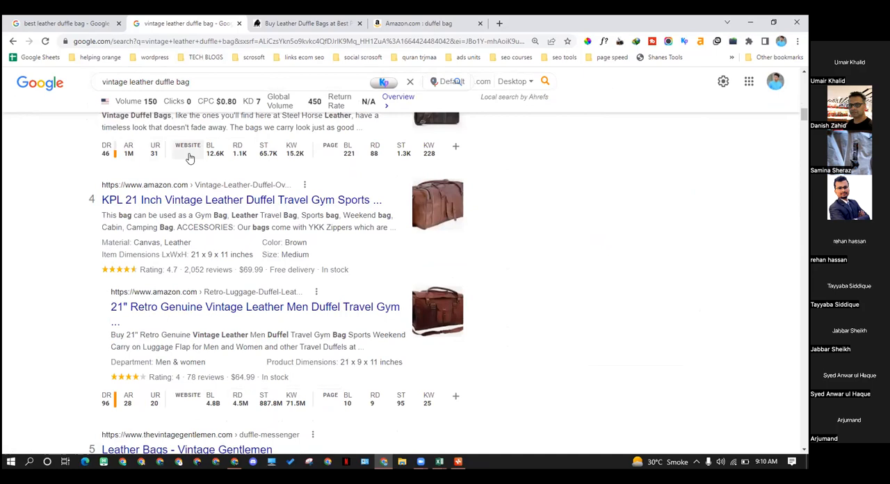
pyautogui.scroll(-2, 189, 180)
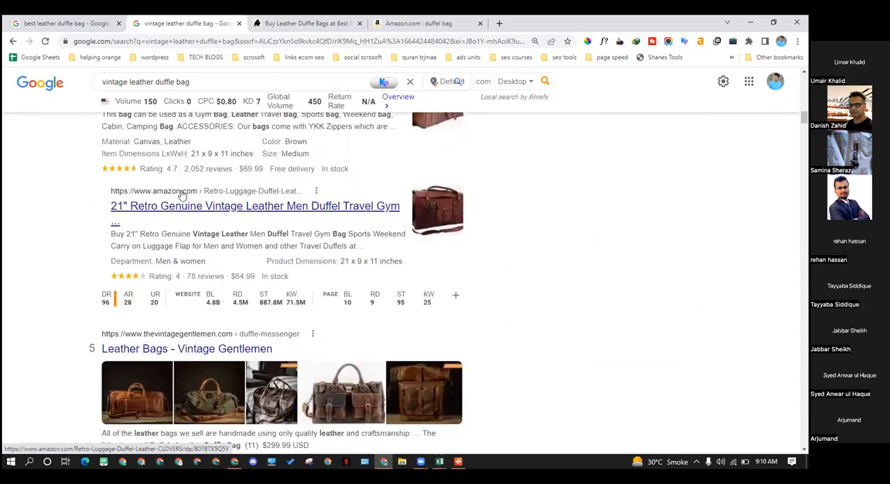
pyautogui.scroll(-1, 179, 195)
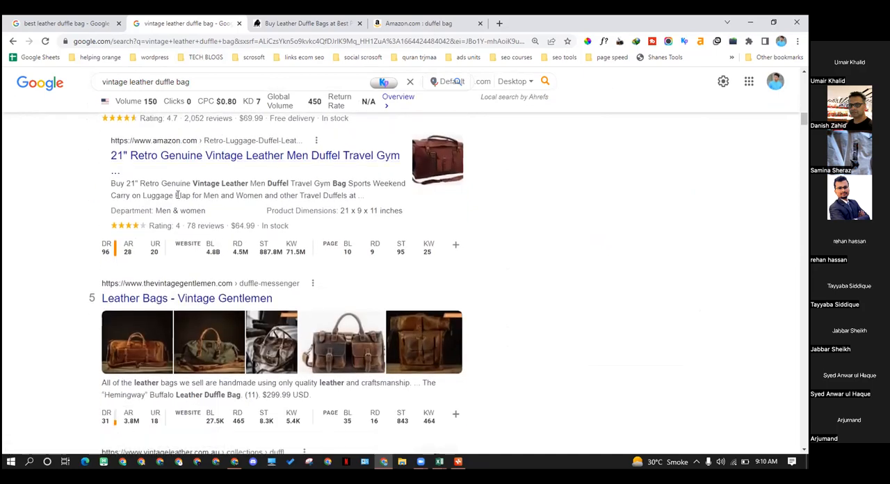
pyautogui.moveTo(202, 82); pyautogui.dragTo(90, 84)
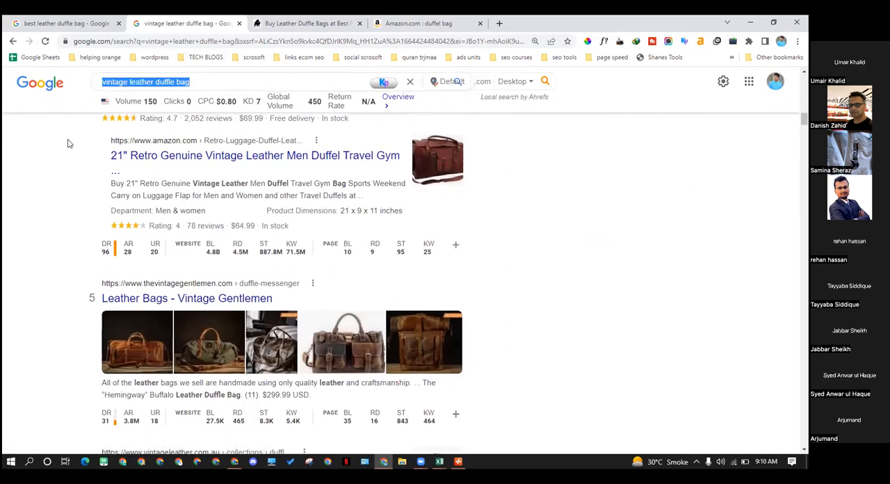
pyautogui.click(193, 86)
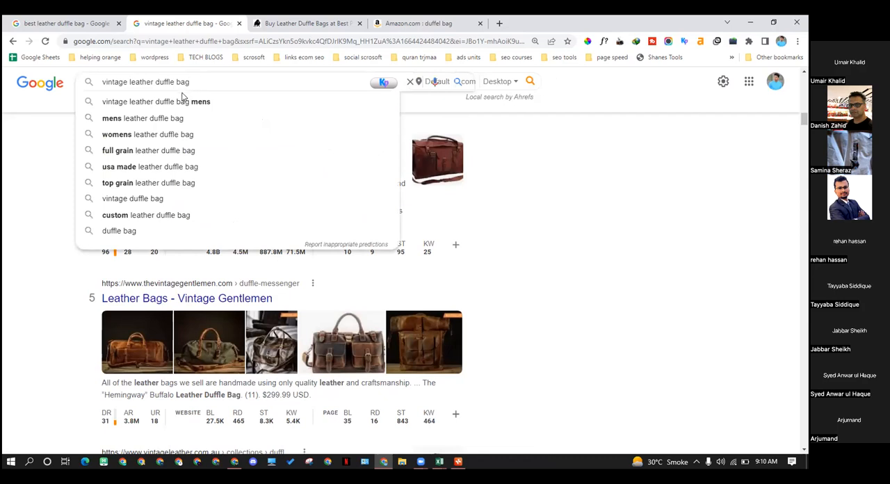
pyautogui.click(55, 183)
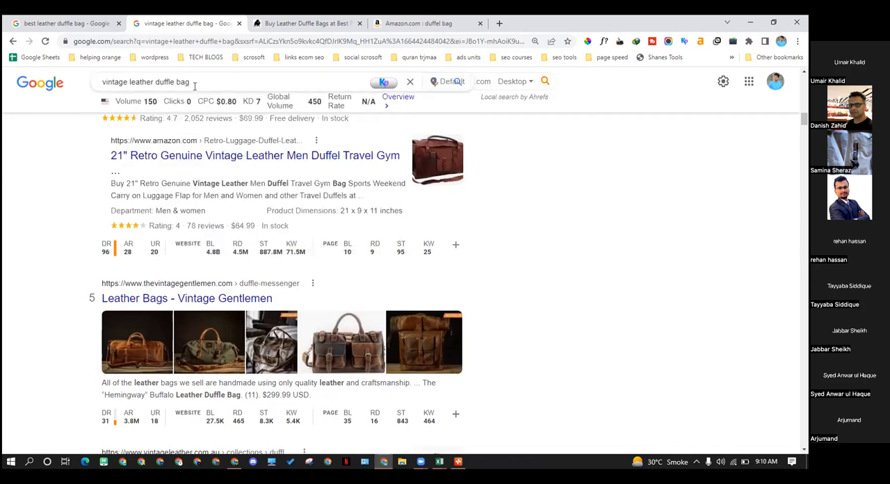
pyautogui.moveTo(195, 82); pyautogui.dragTo(74, 99)
pyautogui.click(78, 154)
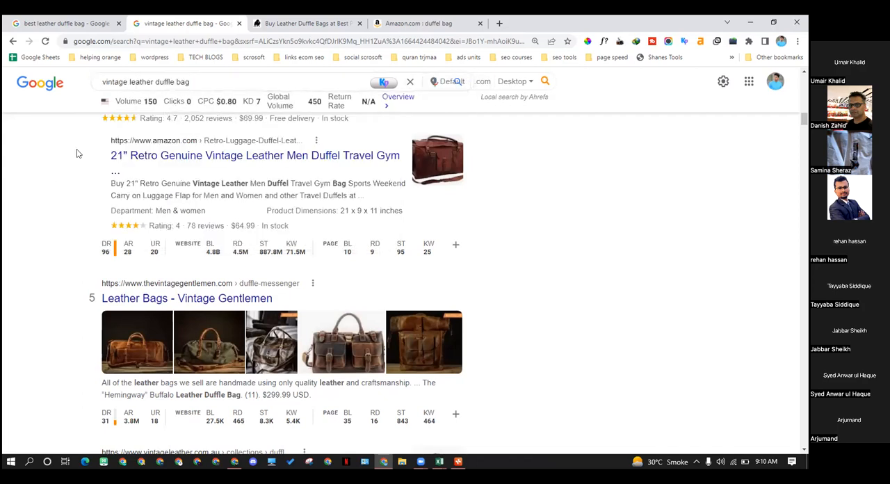
# Add "best" in front of the keyword and search Google for "best vintage leather duffle bag"
pyautogui.moveTo(190, 82); pyautogui.dragTo(116, 82)
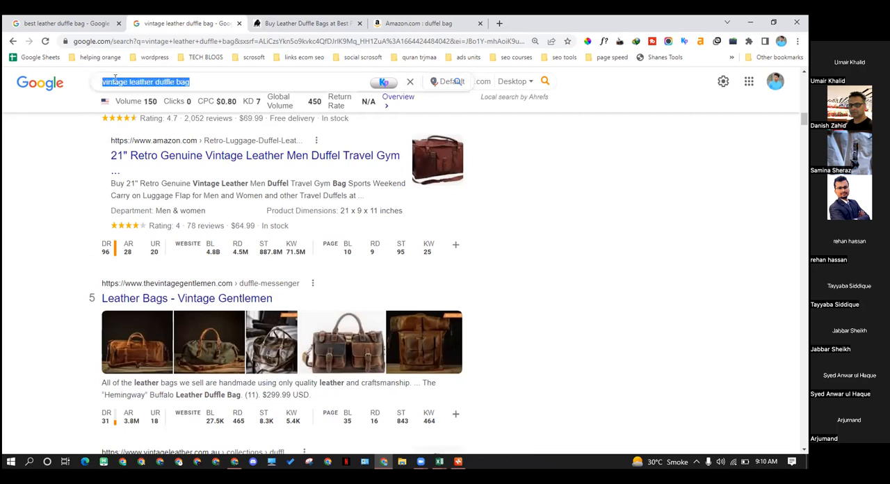
pyautogui.click(113, 80)
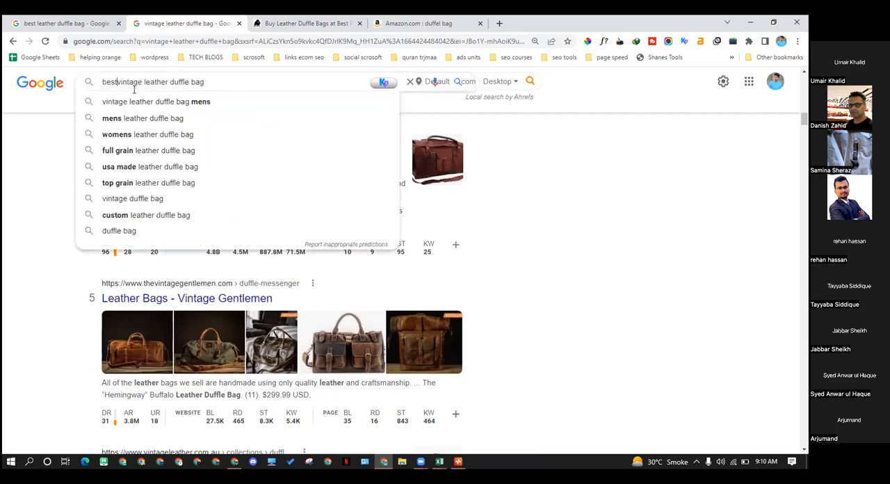
pyautogui.press('End')
pyautogui.press('Return')
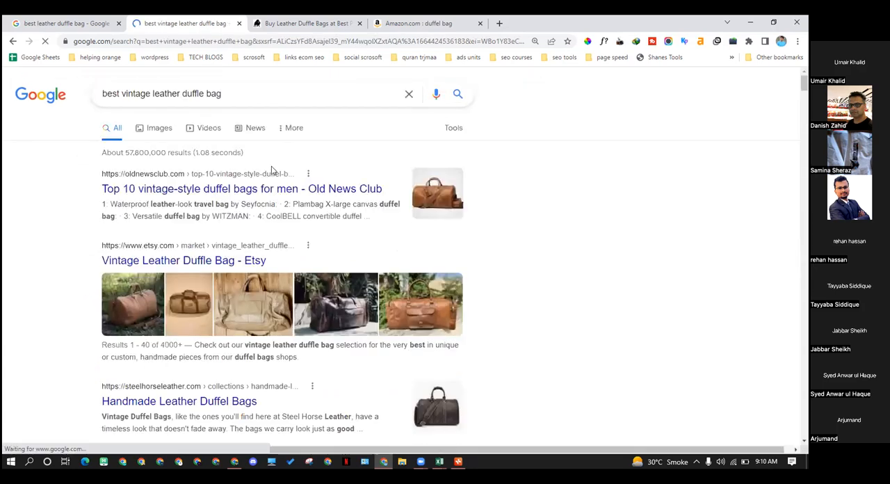
# Examine the top "best vintage leather duffle bag" results for page type, titles, domain ratings and backlink figures
pyautogui.scroll(-1, 273, 171)
pyautogui.scroll(-1, 297, 154)
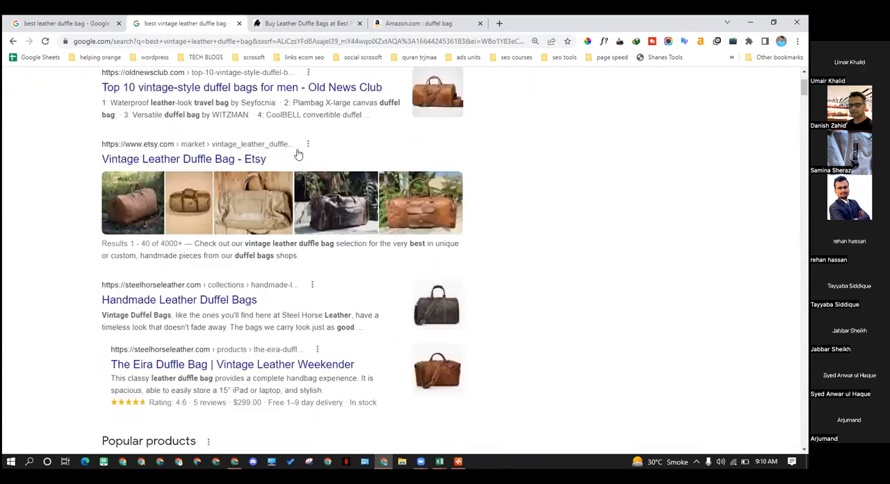
pyautogui.scroll(-1, 222, 278)
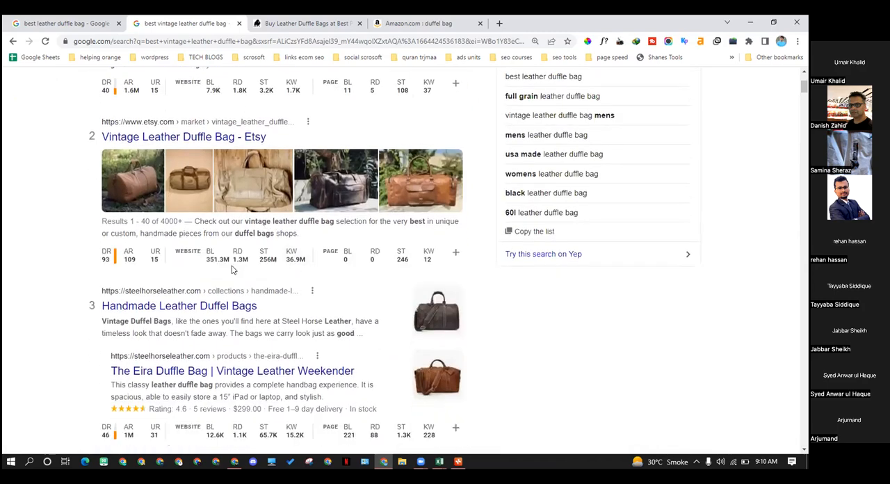
pyautogui.scroll(2, 225, 263)
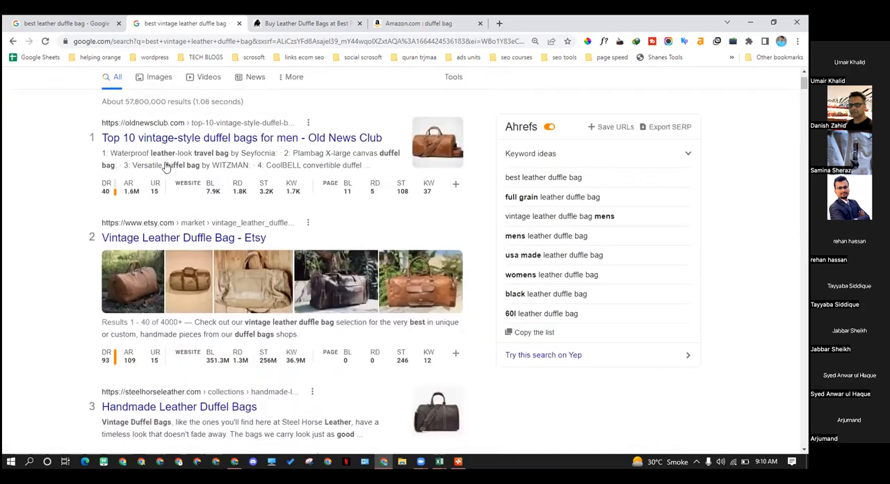
pyautogui.scroll(-3, 167, 166)
pyautogui.scroll(-10, 188, 252)
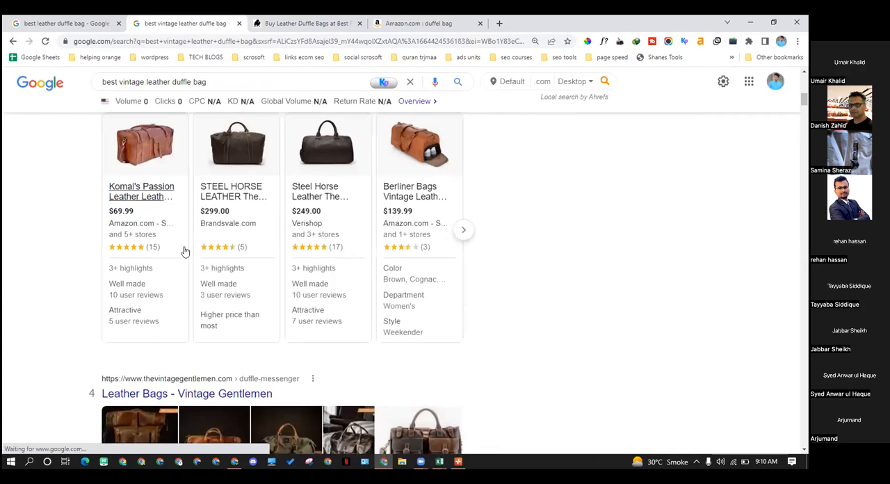
# Open the Vintage Gentlemen leather bags result in a new tab, check the page and return to the search results
pyautogui.middleClick(230, 144)
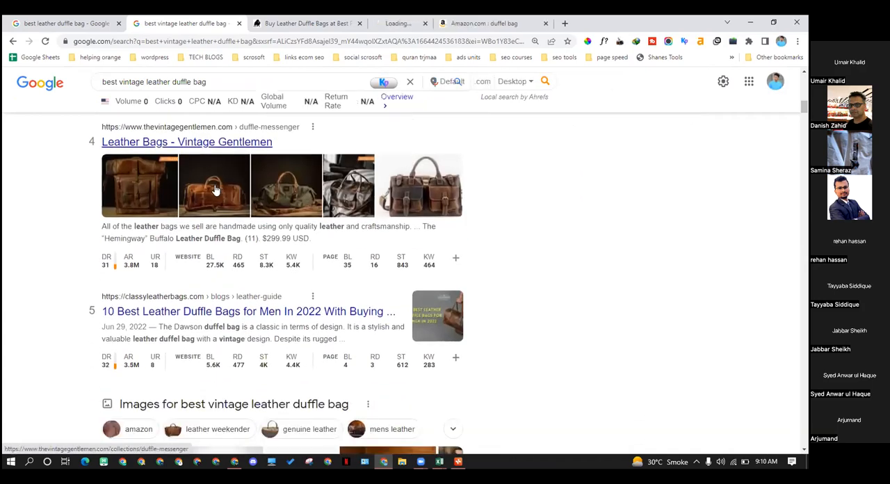
pyautogui.scroll(-1, 223, 144)
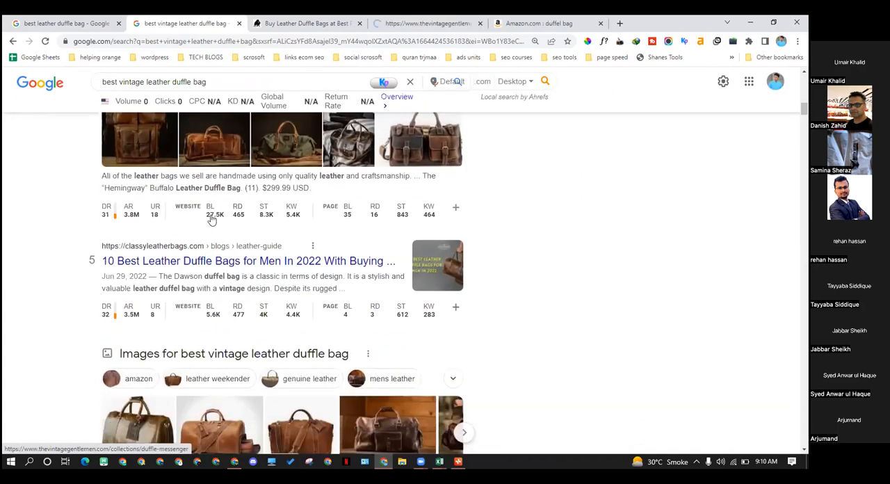
pyautogui.scroll(2, 168, 195)
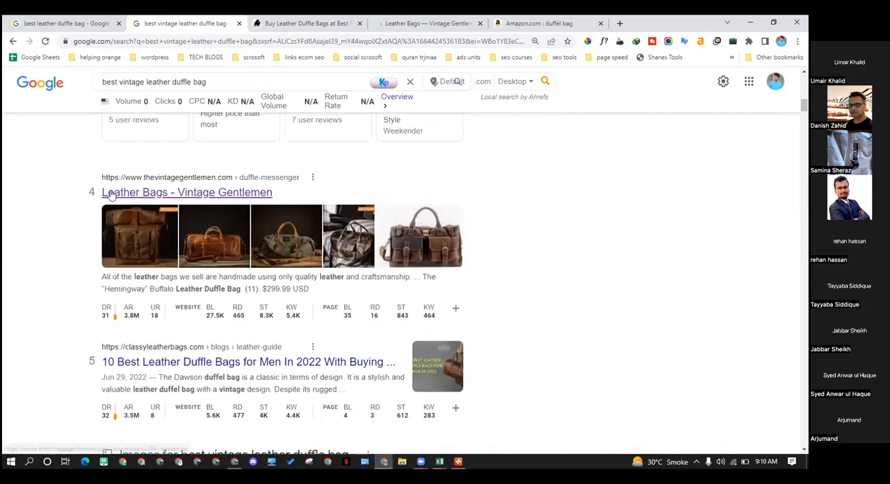
pyautogui.click(428, 23)
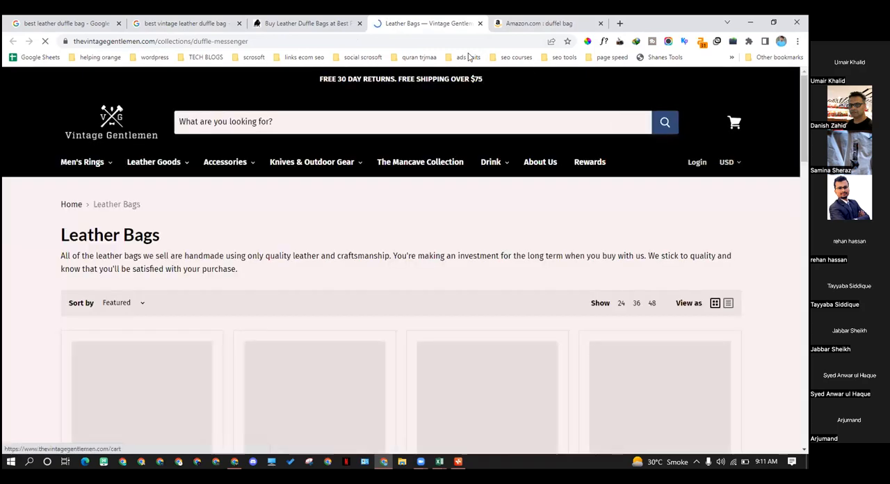
pyautogui.click(303, 23)
pyautogui.click(189, 23)
# Open the Classy Leather Bags article "10 Best Leather Duffle Bags for Men In 2022" in a new tab and switch to it
pyautogui.scroll(-4, 209, 212)
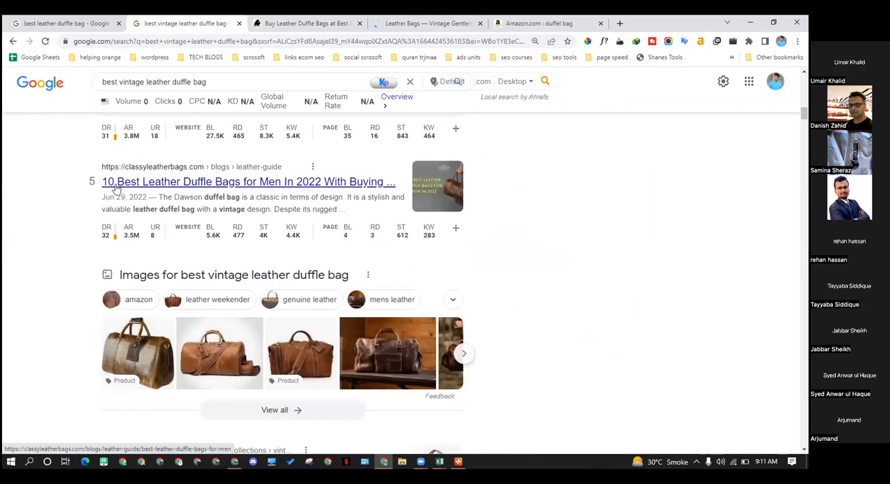
pyautogui.rightClick(201, 189)
pyautogui.click(209, 192)
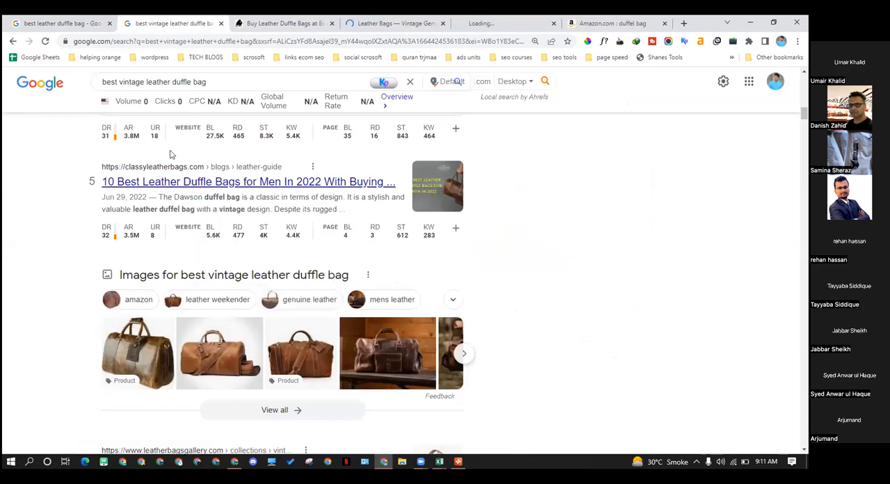
pyautogui.click(413, 25)
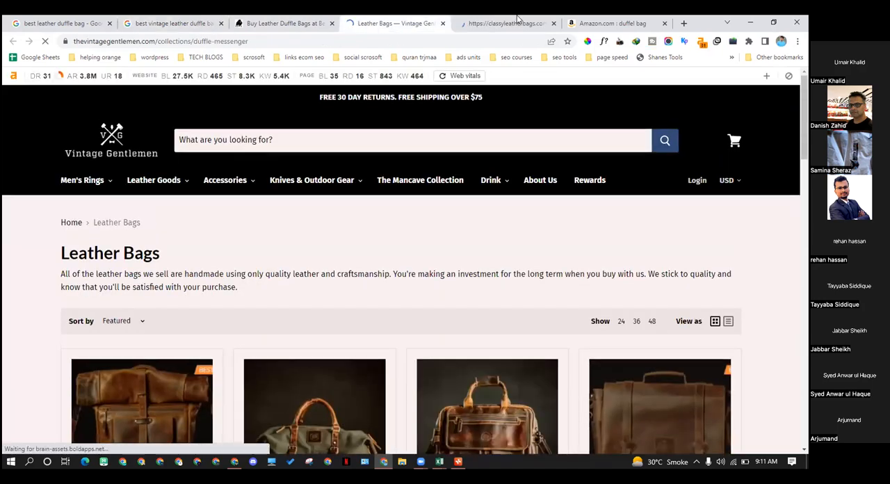
pyautogui.click(518, 20)
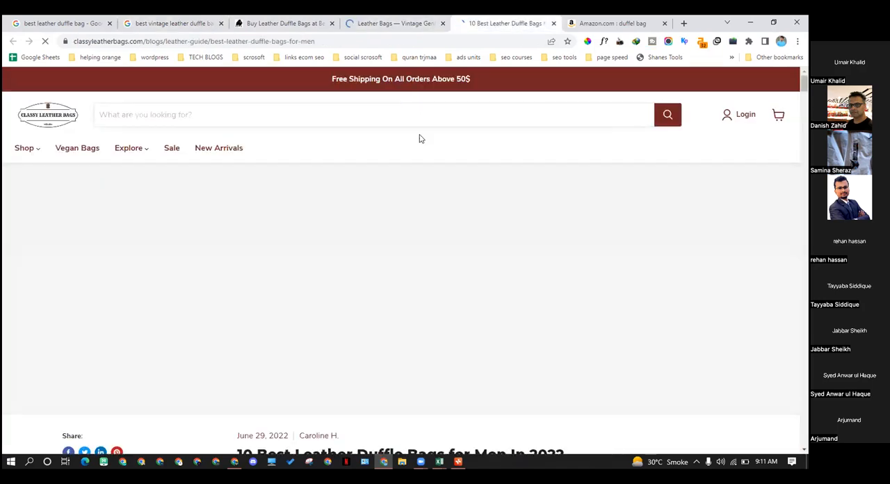
# Read through the Classy Leather Bags article, examining its buying-guide sections and individual duffel bag reviews
pyautogui.scroll(-8, 383, 232)
pyautogui.scroll(-5, 381, 233)
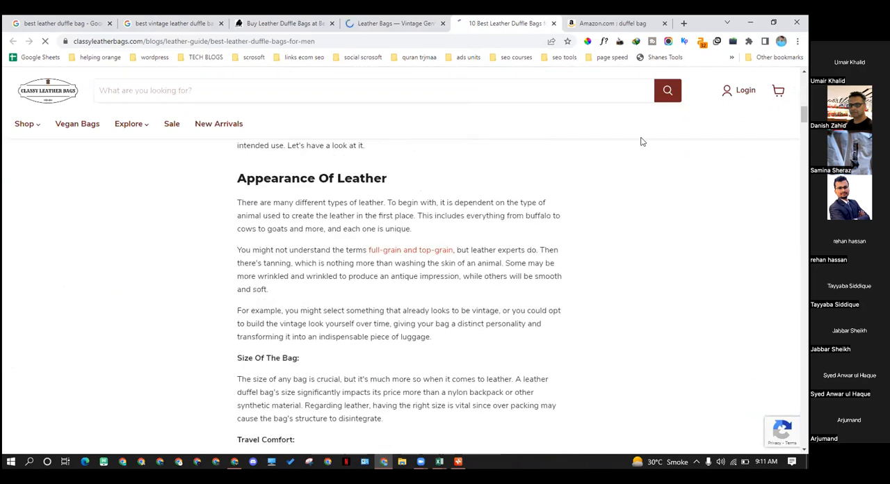
pyautogui.scroll(-7, 435, 222)
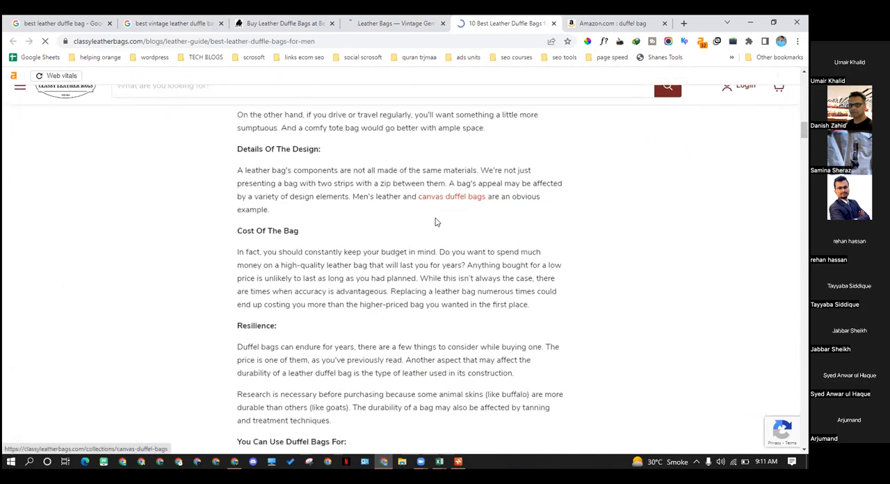
pyautogui.scroll(-10, 436, 222)
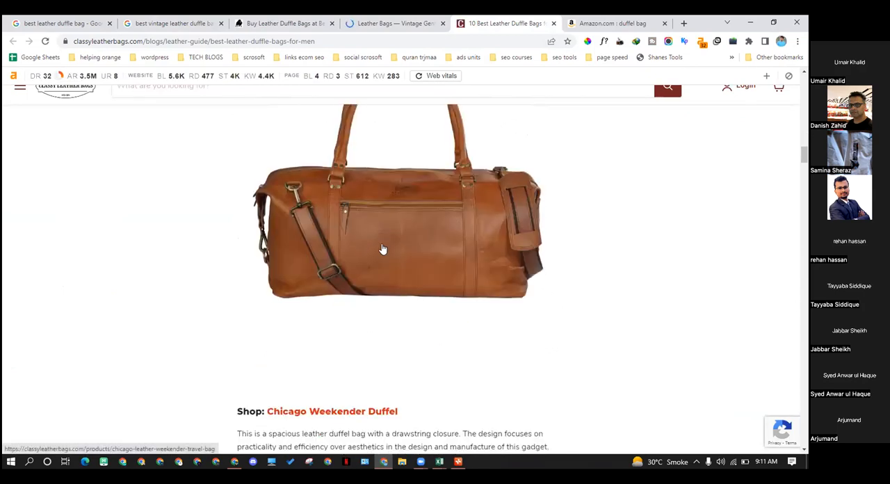
pyautogui.scroll(-2, 381, 249)
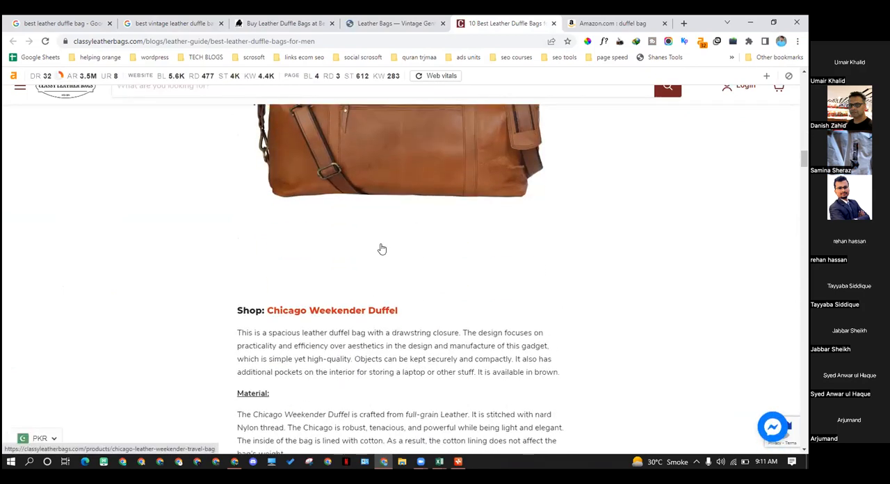
pyautogui.scroll(-2, 382, 249)
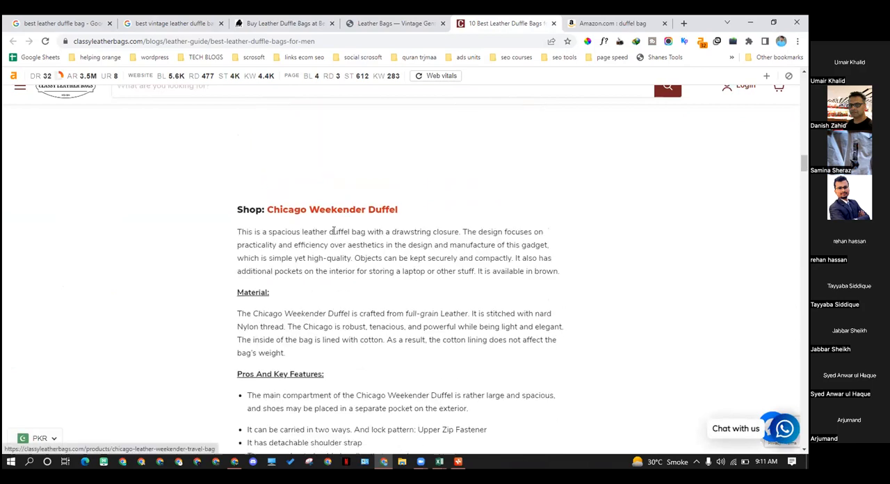
pyautogui.scroll(-3, 333, 231)
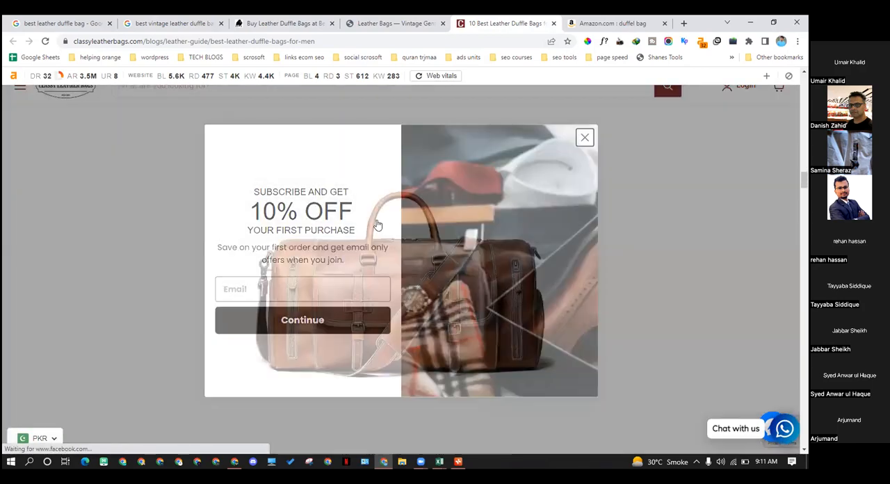
# Examine the remaining duffel bag reviews in the Classy Leather Bags article, from the third bag to the Corpus Travel Duffel
pyautogui.scroll(-4, 376, 225)
pyautogui.scroll(-6, 358, 227)
pyautogui.scroll(-10, 295, 182)
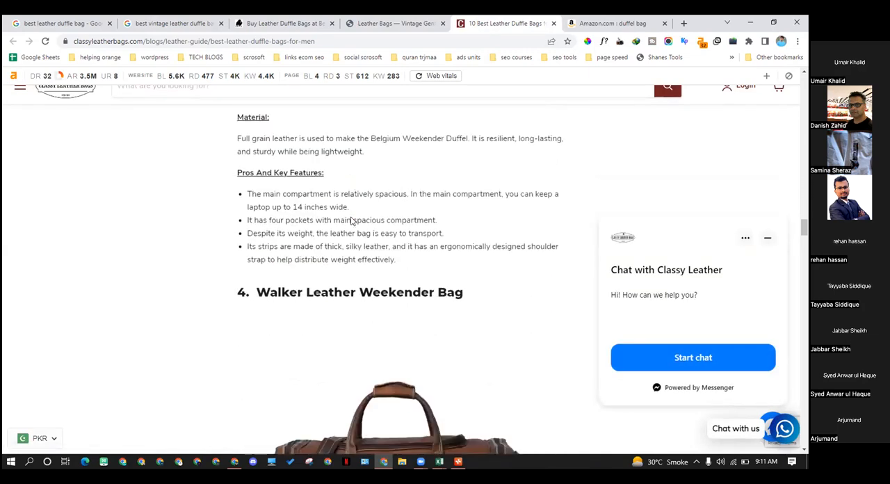
pyautogui.scroll(-3, 350, 220)
pyautogui.scroll(1, 350, 222)
pyautogui.scroll(-4, 350, 222)
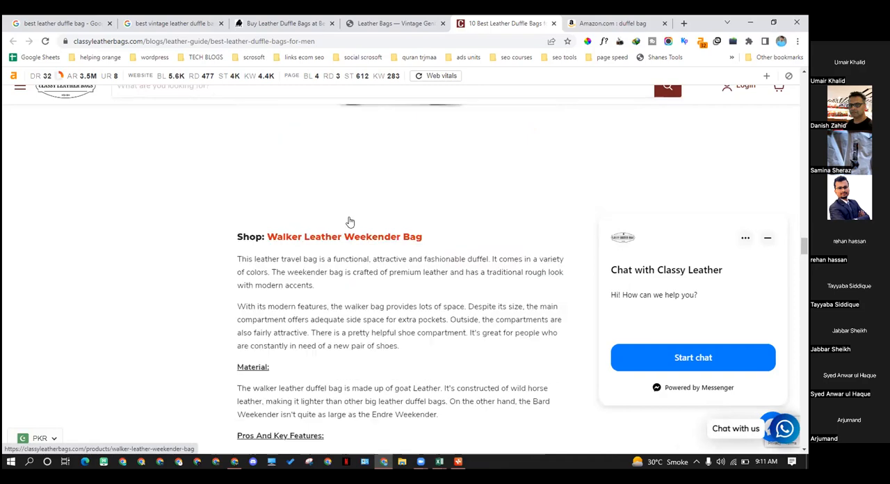
pyautogui.scroll(-10, 350, 221)
pyautogui.scroll(-16, 349, 221)
pyautogui.scroll(-20, 350, 221)
pyautogui.scroll(-5, 349, 221)
pyautogui.scroll(1, 407, 266)
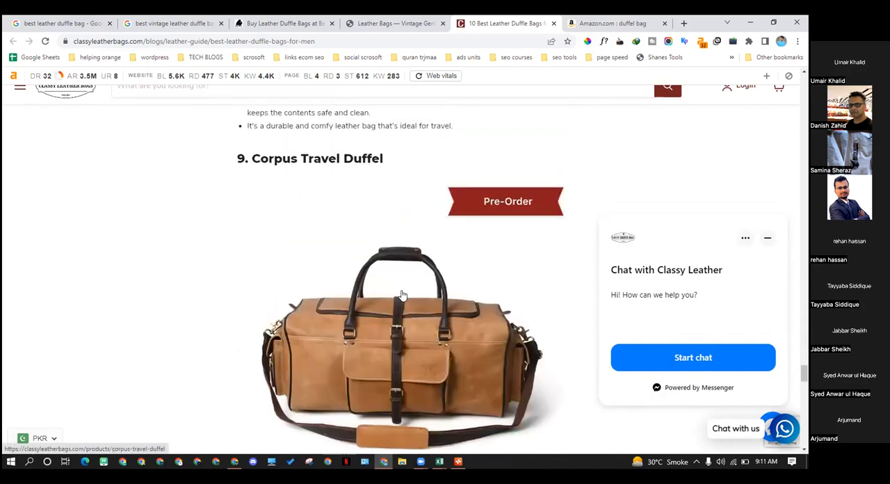
# Check the Corpus Travel Duffel product page linked from the article and return to the "best vintage leather duffle bag" search results
pyautogui.click(400, 297)
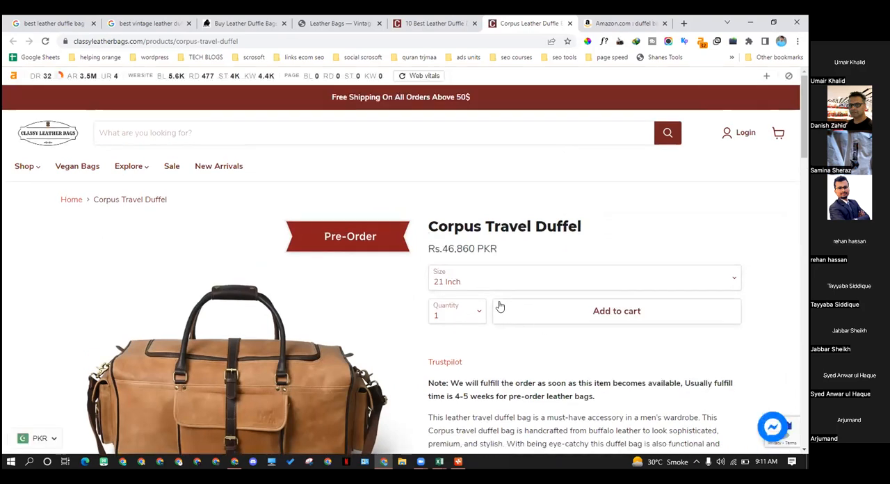
pyautogui.click(413, 21)
pyautogui.click(316, 21)
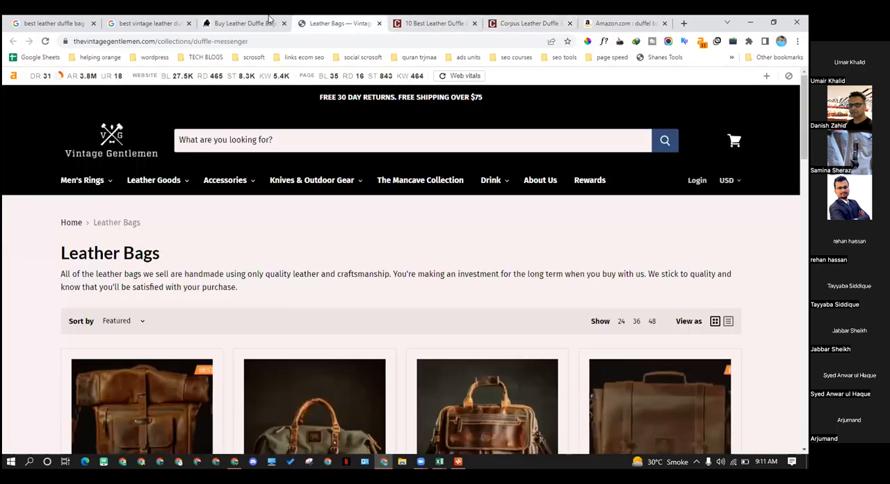
pyautogui.click(243, 23)
pyautogui.click(147, 23)
# Open The Broke Backpacker result "Best Men's Leather Duffel Bag – EPIC INSIDER GUIDE" in a new tab and switch to it
pyautogui.scroll(-7, 229, 256)
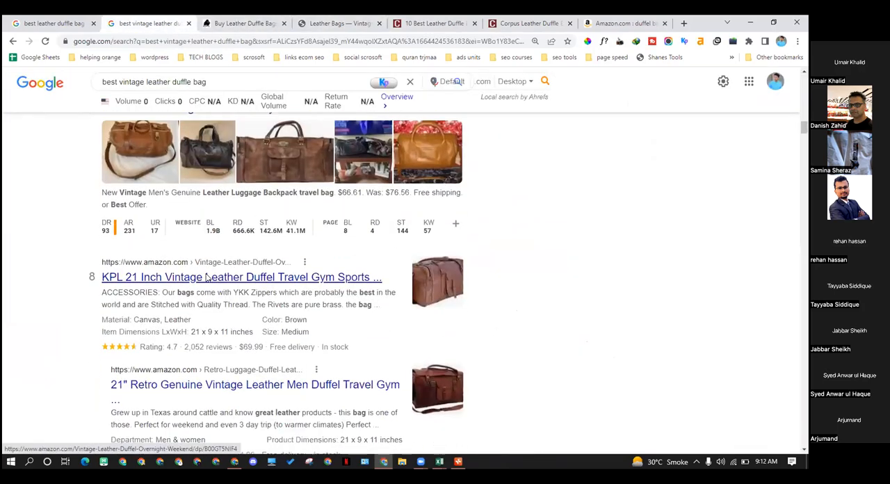
pyautogui.scroll(-4, 206, 274)
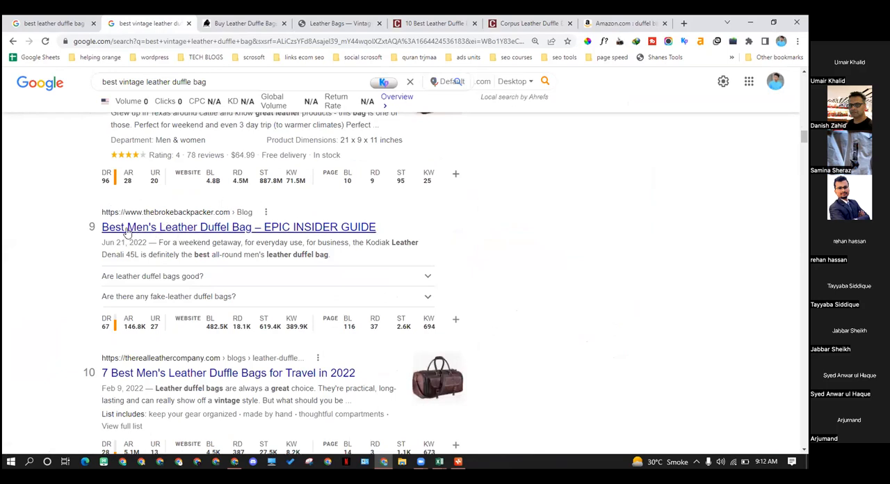
pyautogui.middleClick(225, 235)
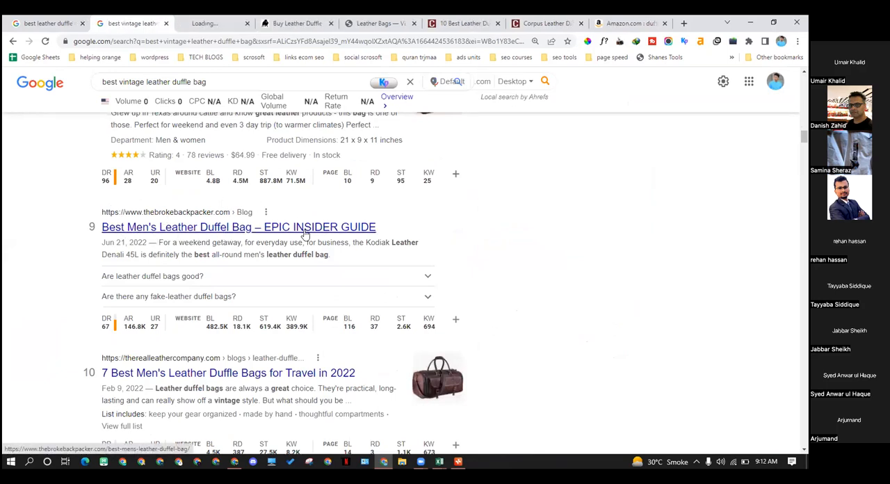
pyautogui.hotkey('ctrl', 'Tab')
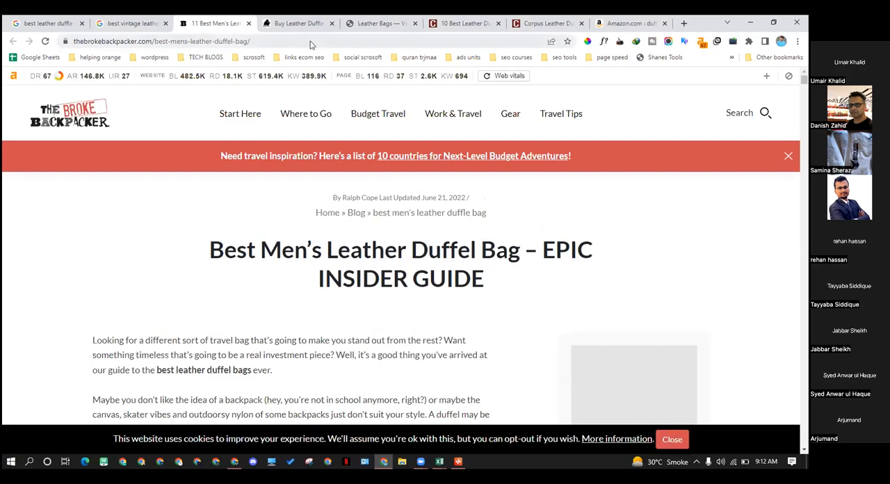
# Examine The Broke Backpacker guide's ranked bag list and product table down to the Harber London Weekend Bag and Kodiak Weekender 60L
pyautogui.scroll(-6, 561, 170)
pyautogui.scroll(-6, 346, 228)
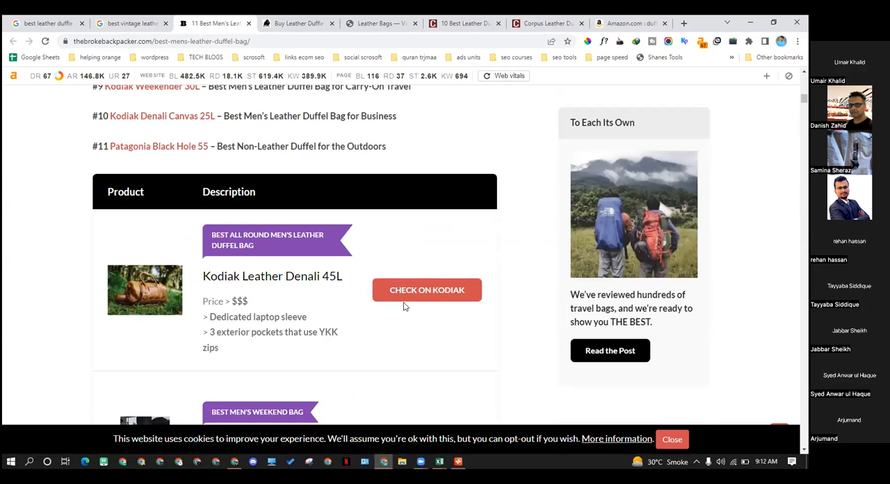
pyautogui.scroll(-2, 343, 324)
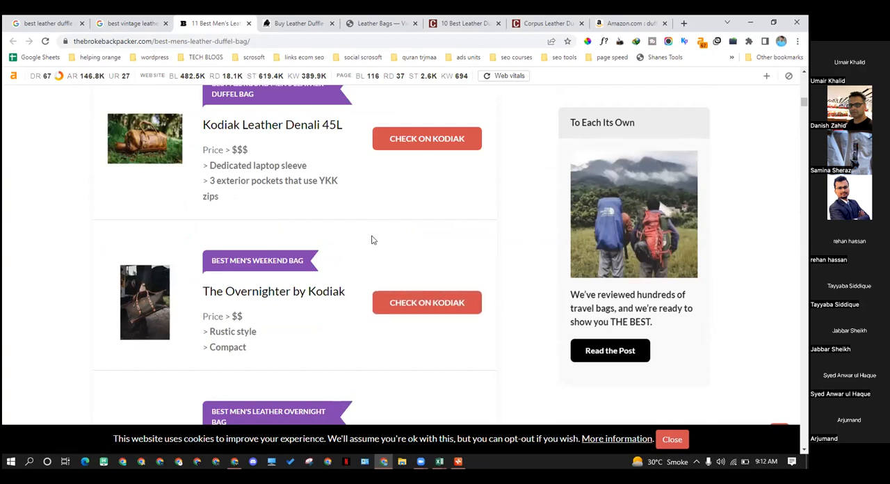
pyautogui.scroll(2, 371, 240)
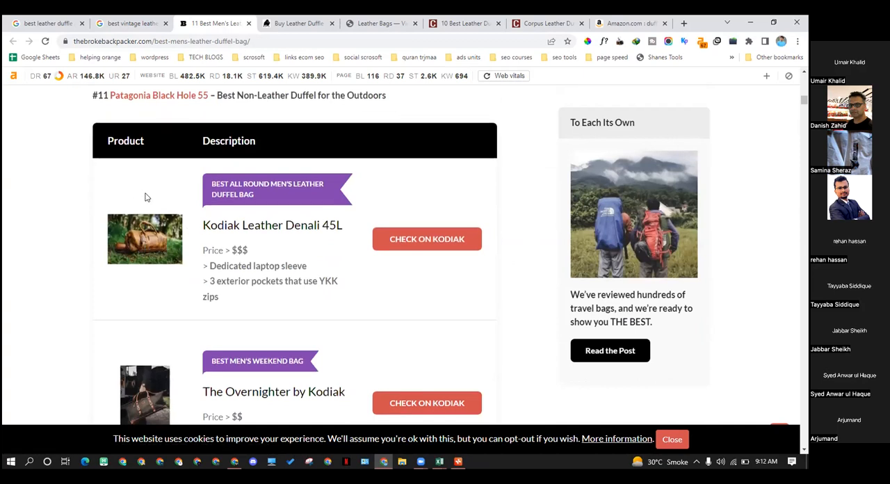
pyautogui.scroll(-8, 252, 232)
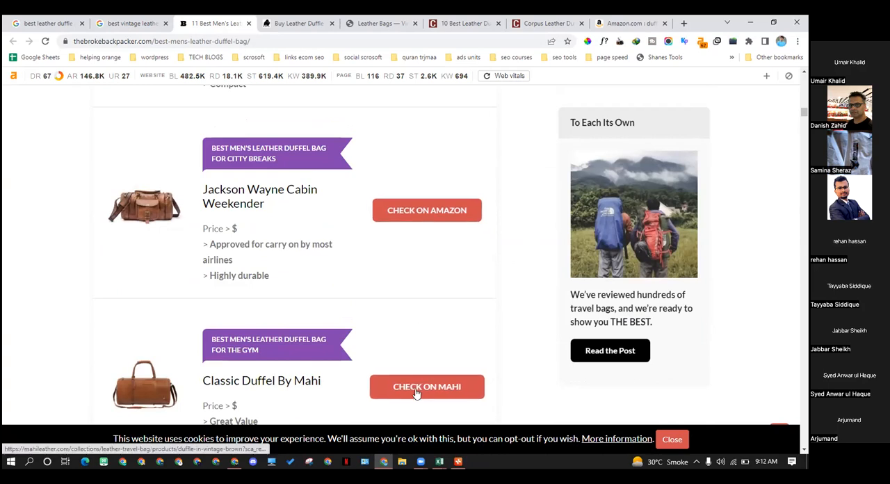
pyautogui.scroll(-4, 456, 392)
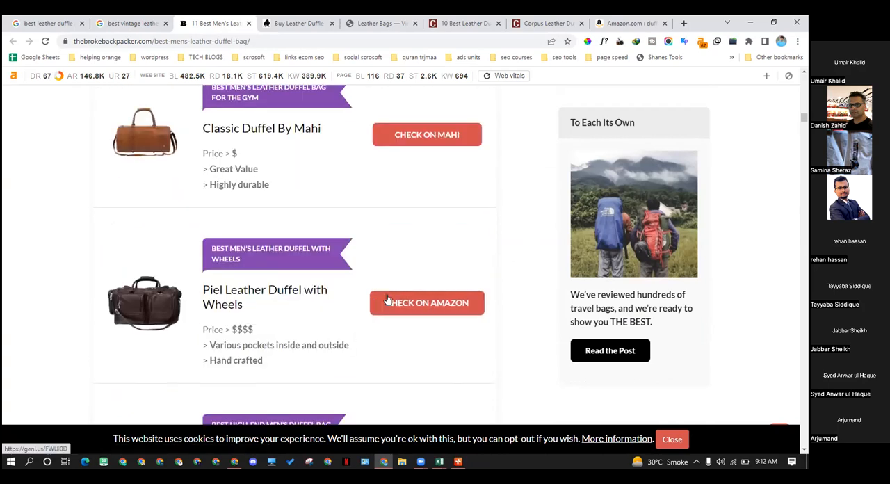
pyautogui.scroll(-2, 386, 316)
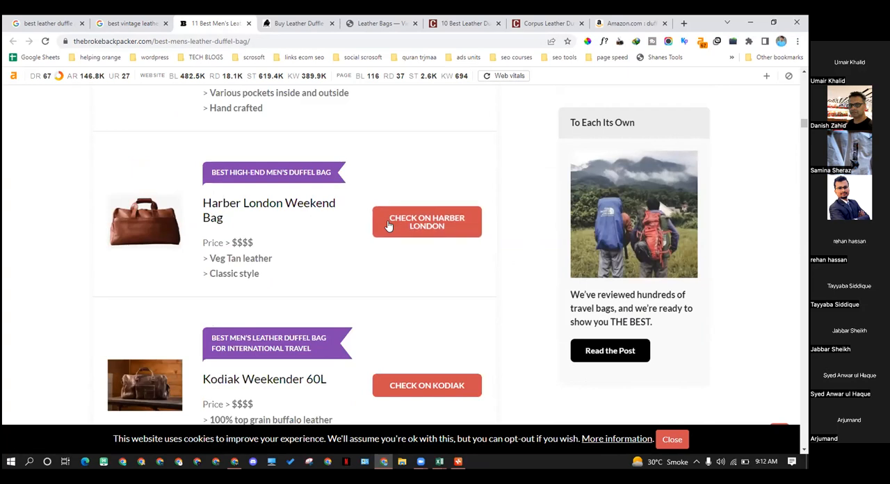
# Compare the award labels, price ratings and retailer links of the Jackson Wayne, Mahi and Piel duffel entries
pyautogui.scroll(2, 426, 270)
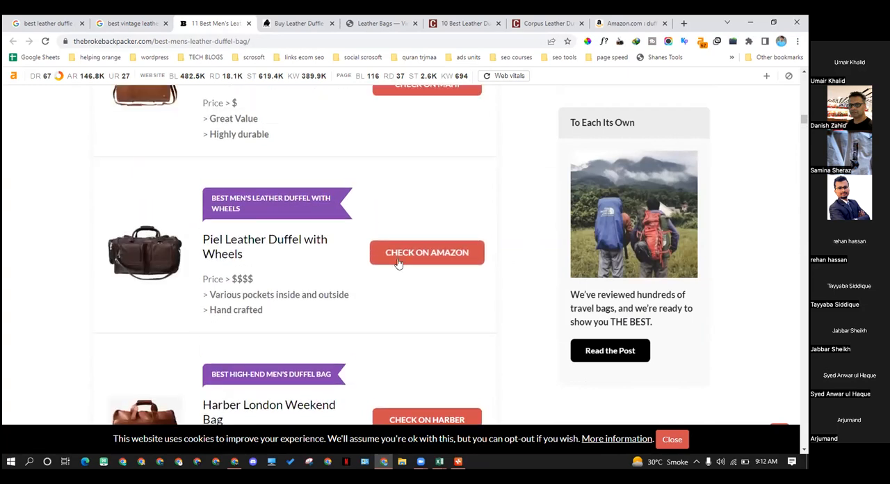
pyautogui.scroll(2, 393, 263)
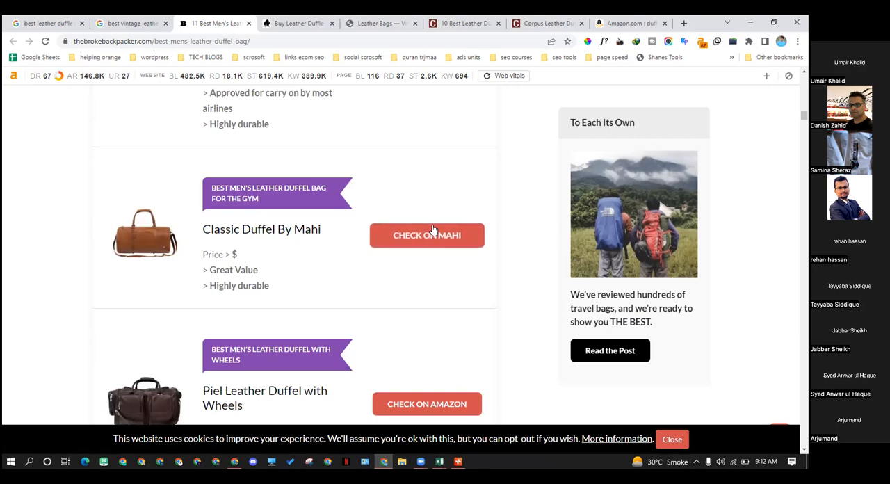
pyautogui.scroll(-3, 426, 237)
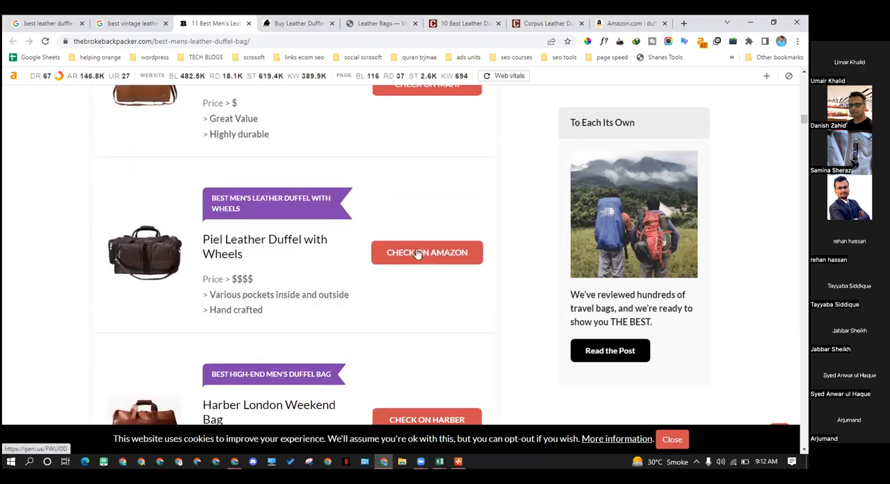
pyautogui.scroll(3, 413, 262)
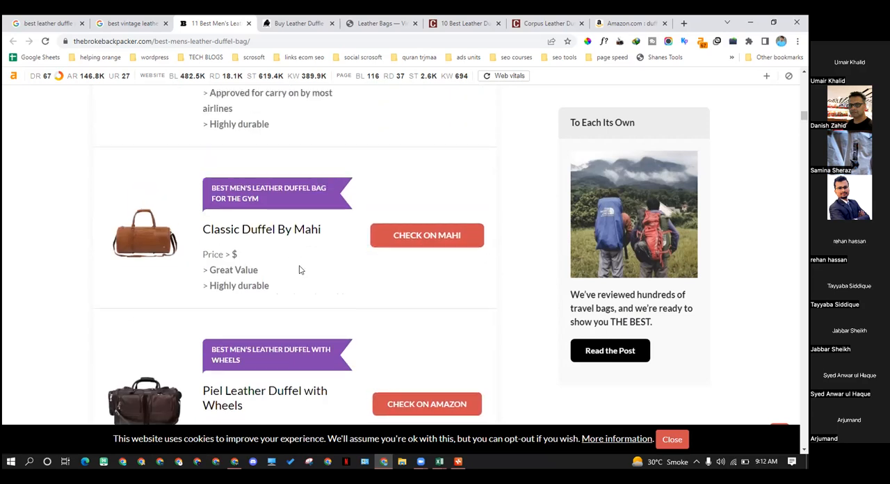
pyautogui.scroll(3, 438, 248)
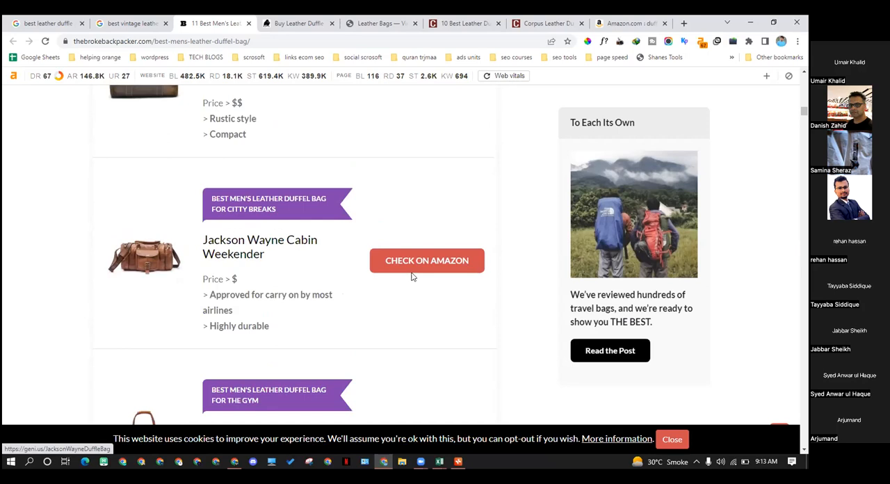
pyautogui.scroll(1, 410, 277)
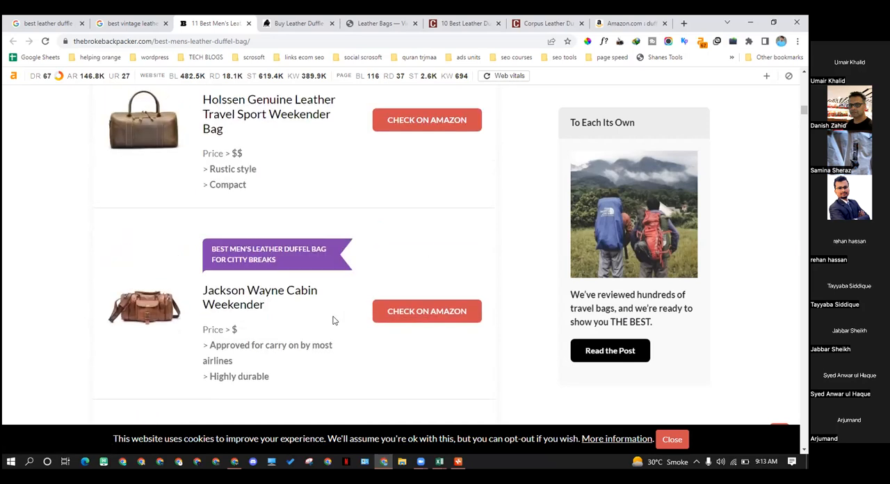
pyautogui.scroll(-2, 341, 309)
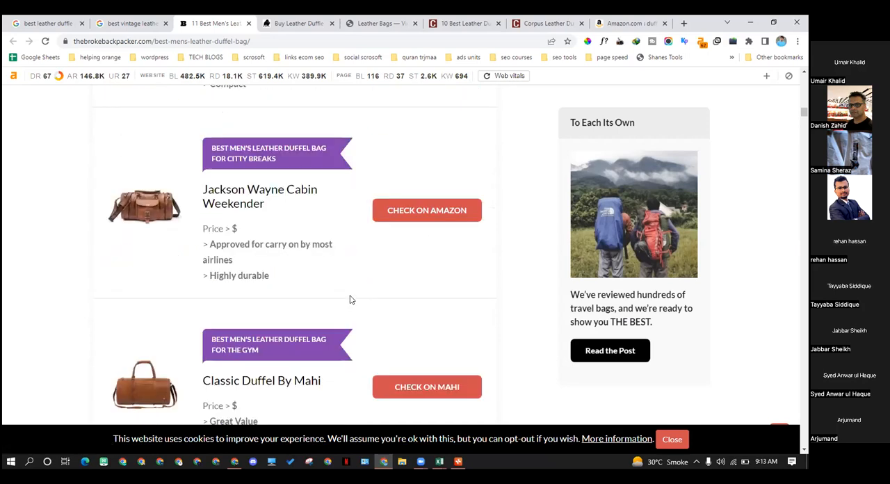
pyautogui.scroll(-3, 347, 299)
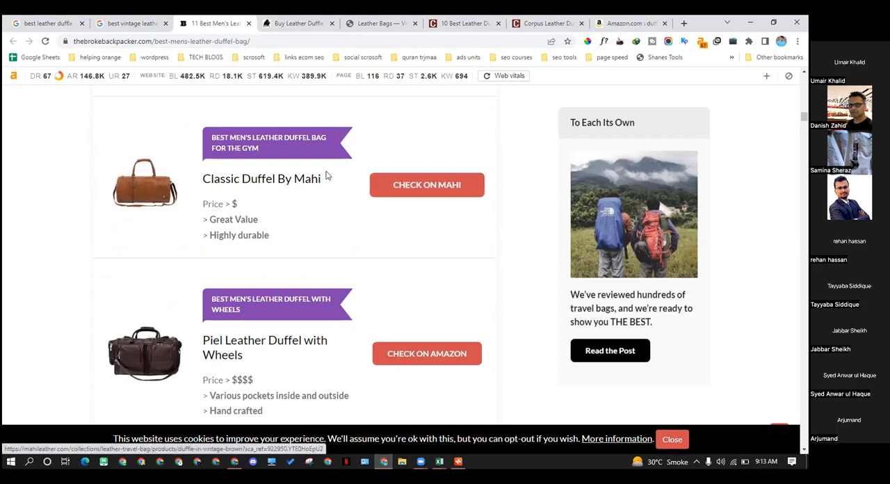
pyautogui.scroll(-1, 410, 257)
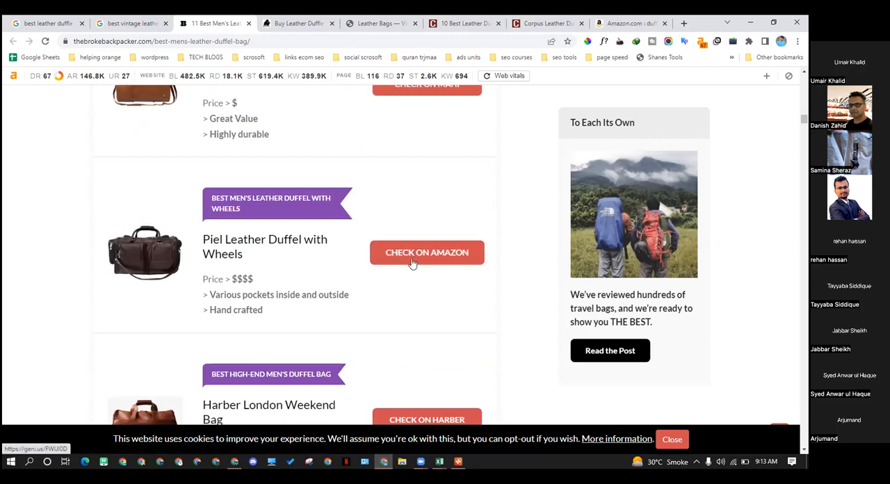
# Review the rest of the product table through the Patagonia Black Hole 55 and return to the Kodiak Leather Denali 45L entry
pyautogui.scroll(-5, 397, 261)
pyautogui.scroll(-6, 394, 262)
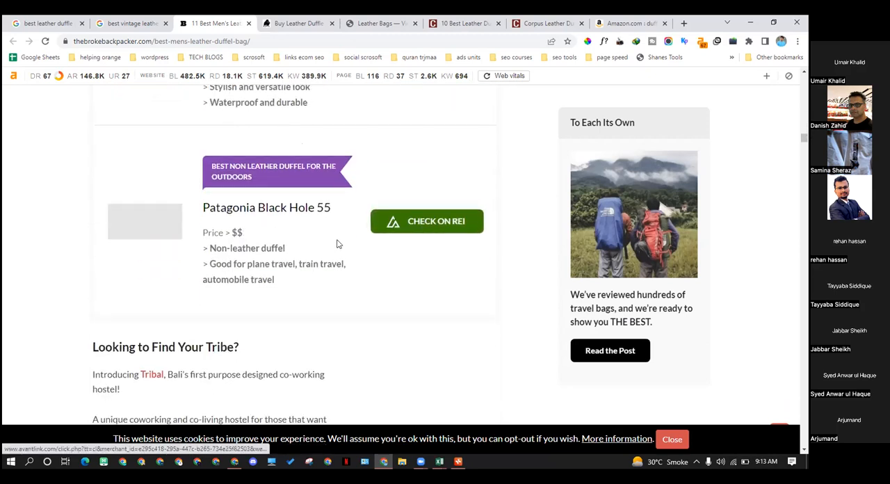
pyautogui.scroll(3, 402, 268)
pyautogui.scroll(3, 402, 267)
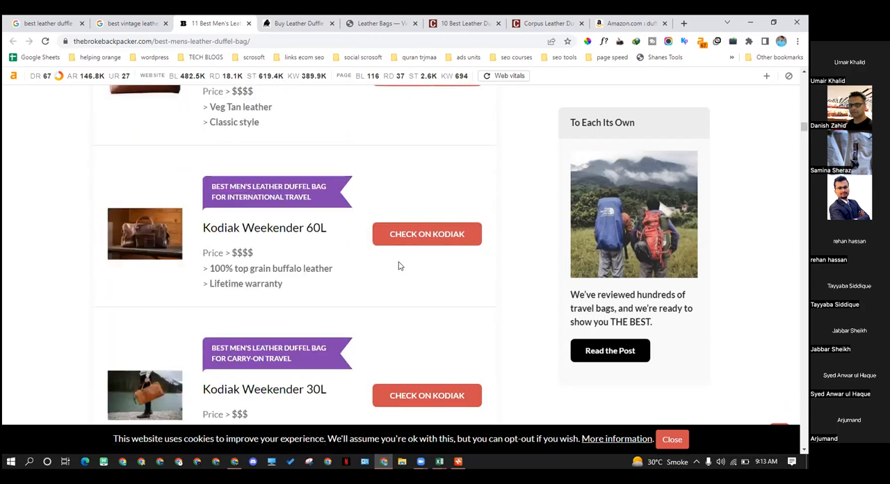
pyautogui.scroll(2, 422, 270)
pyautogui.scroll(2, 421, 268)
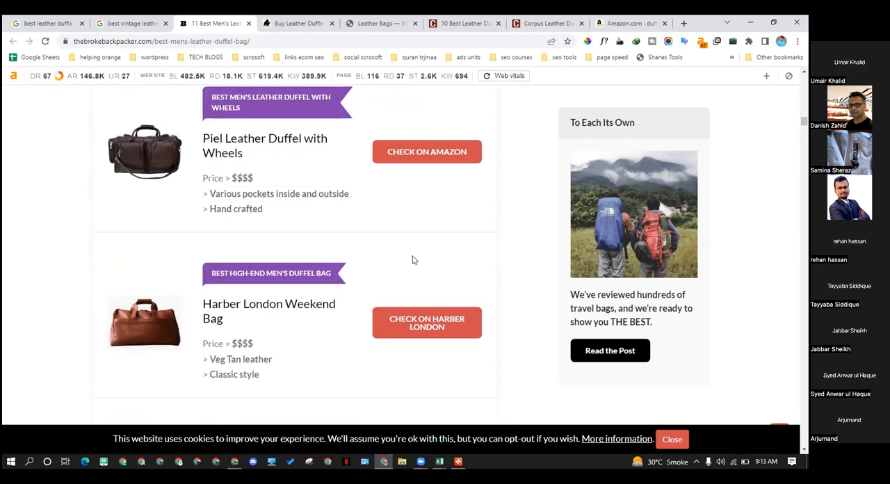
pyautogui.scroll(5, 412, 259)
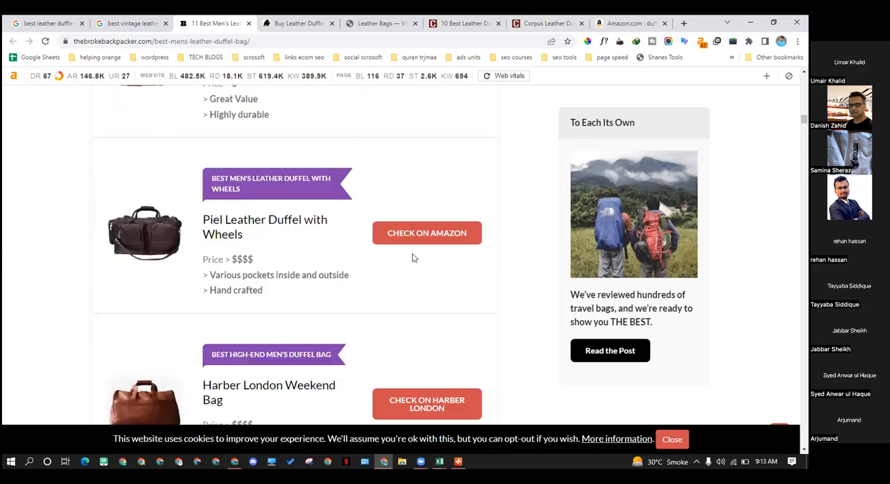
pyautogui.scroll(8, 412, 258)
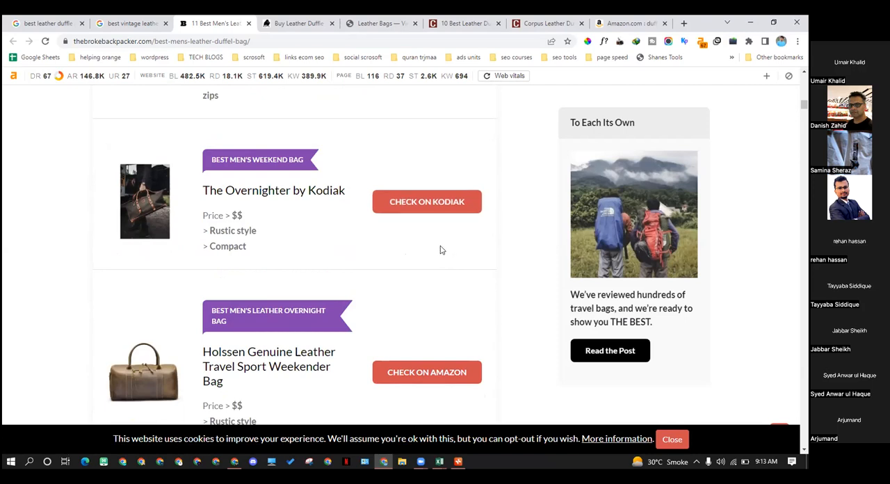
pyautogui.scroll(5, 439, 250)
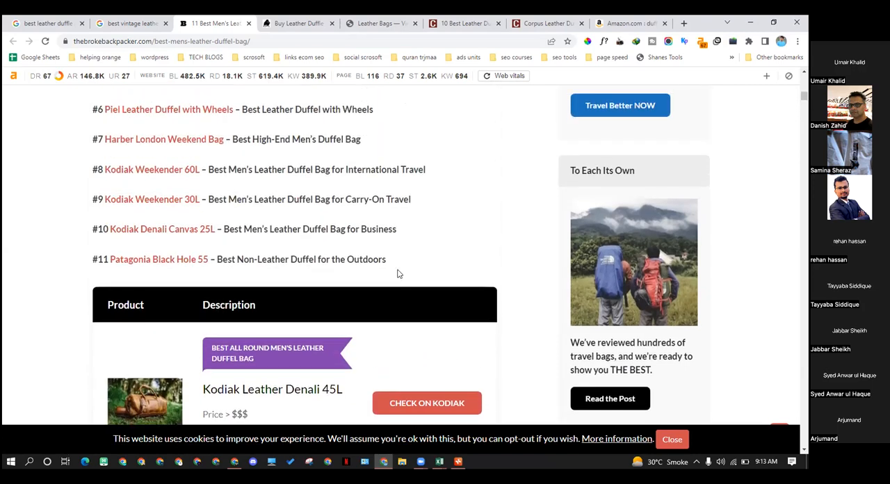
pyautogui.scroll(3, 397, 274)
pyautogui.scroll(-4, 421, 265)
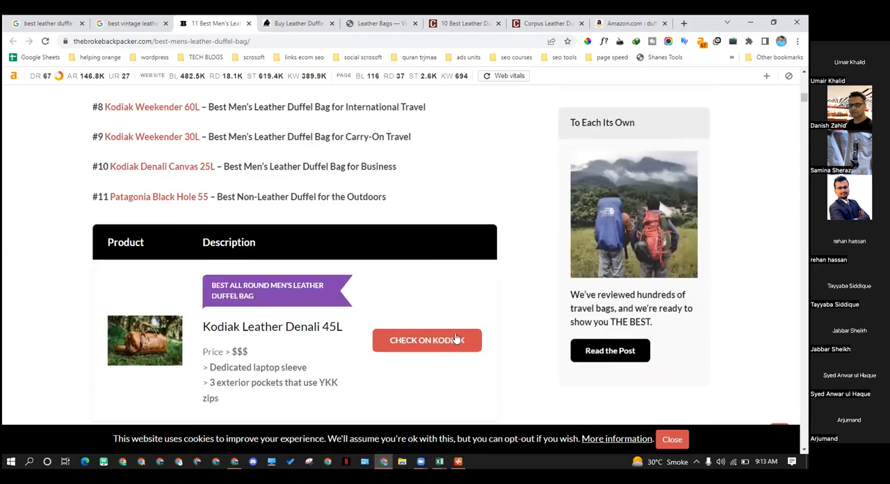
pyautogui.scroll(-2, 256, 189)
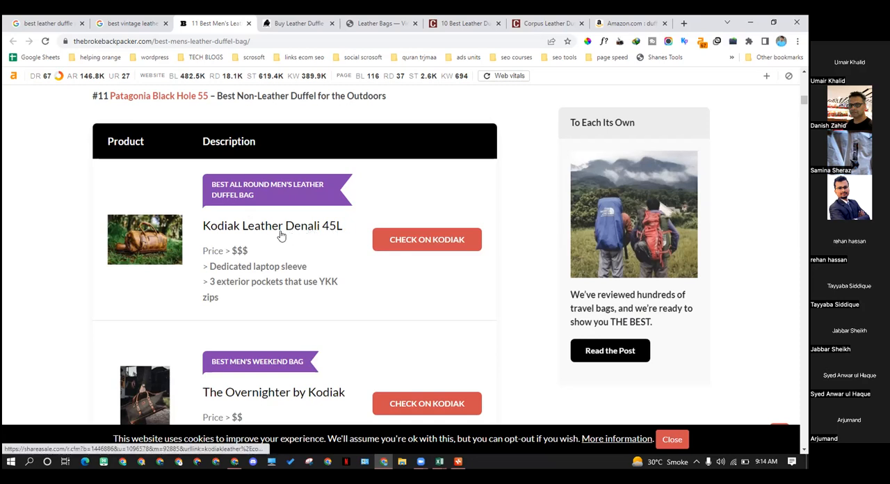
# Highlight the Kodiak Leather Denali 45L price rating and compare it with the Overnighter and Holssen entries below
pyautogui.moveTo(238, 252); pyautogui.dragTo(231, 251)
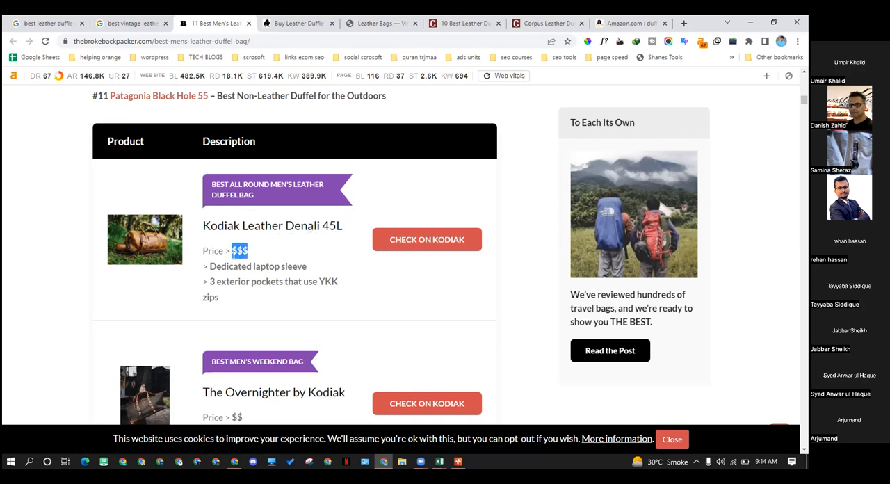
pyautogui.click(242, 259)
pyautogui.moveTo(233, 250); pyautogui.dragTo(247, 250)
pyautogui.scroll(-4, 256, 259)
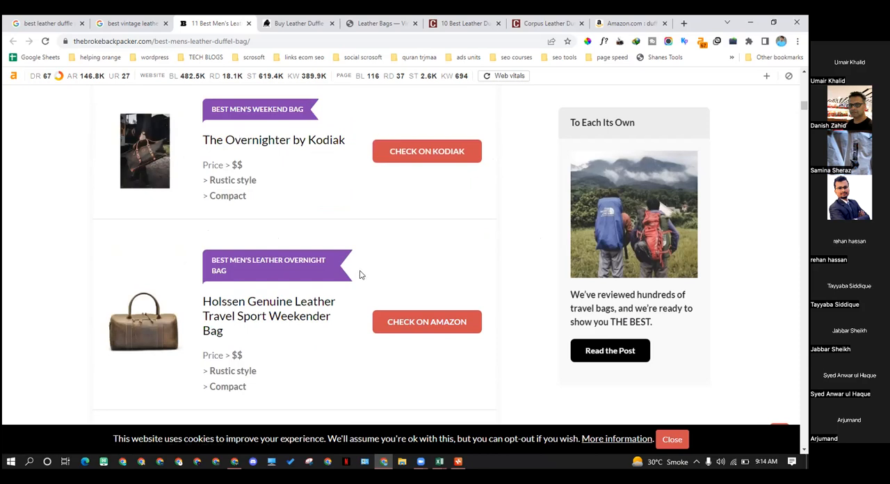
pyautogui.scroll(-1, 360, 277)
pyautogui.scroll(-1, 358, 282)
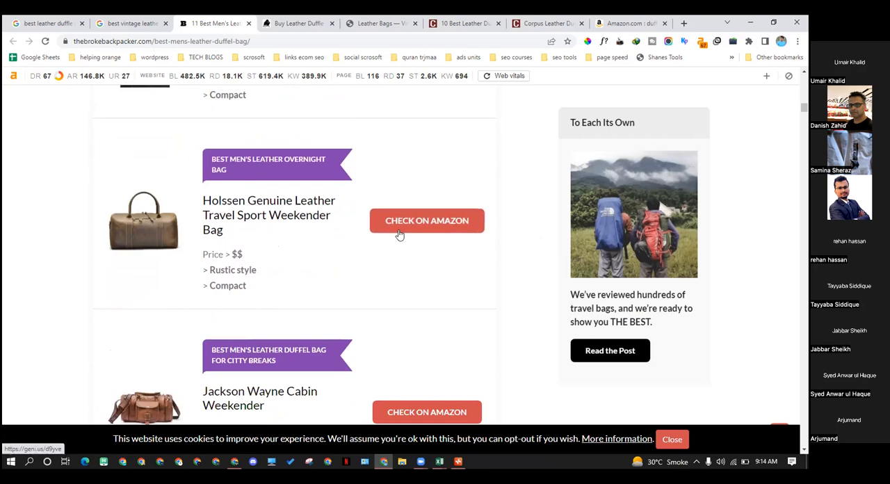
# Review the remaining product table entries of the leather duffel guide down to the Kodiak Leather Denali 45L review section
pyautogui.scroll(-2, 401, 264)
pyautogui.scroll(-15, 432, 306)
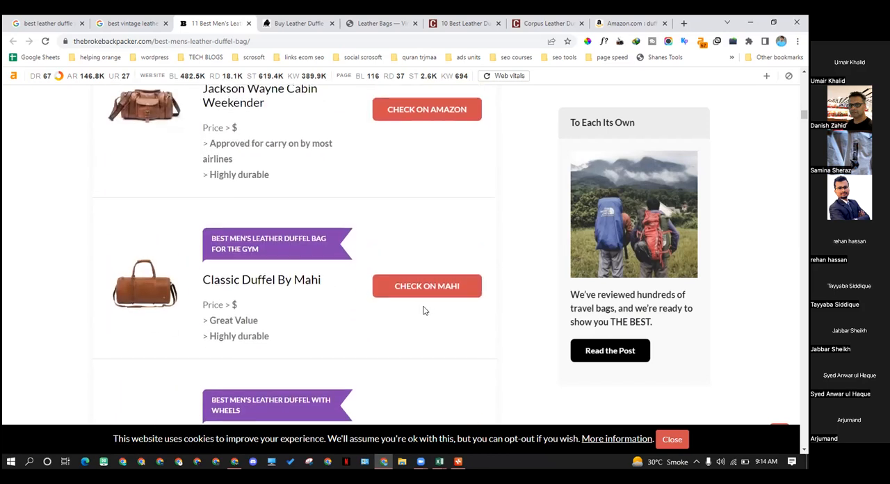
pyautogui.scroll(-4, 407, 302)
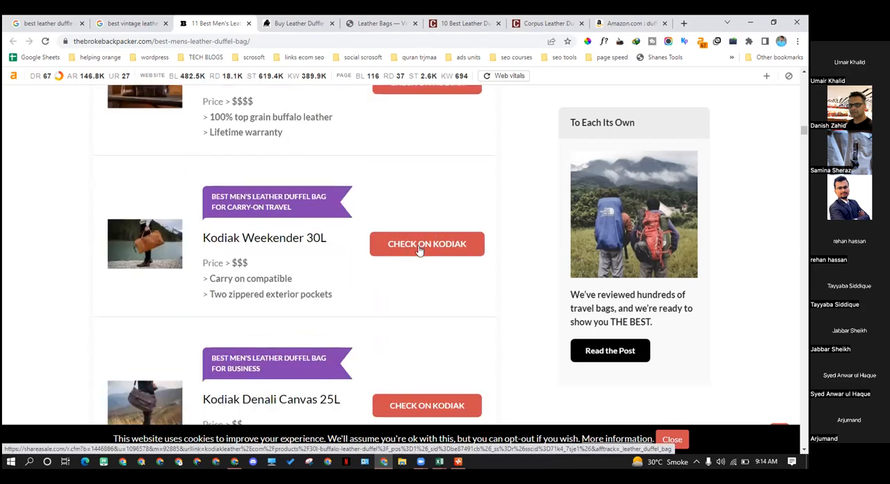
pyautogui.scroll(-8, 375, 295)
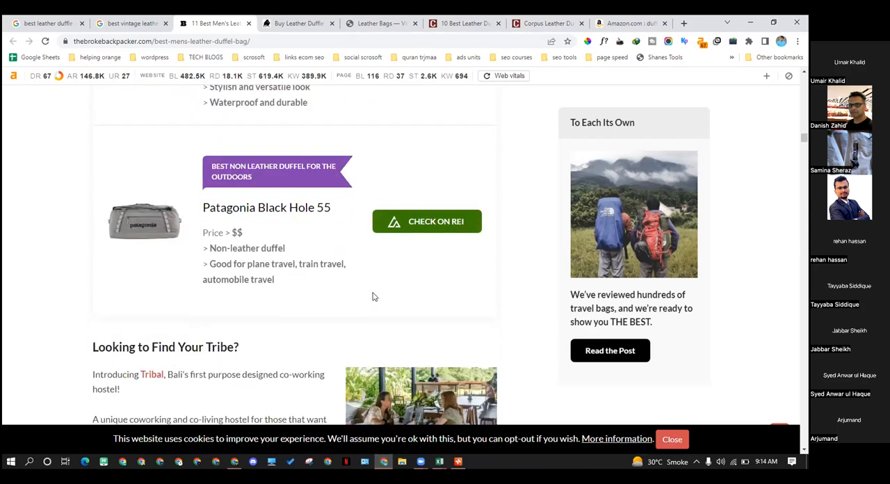
pyautogui.scroll(-10, 365, 287)
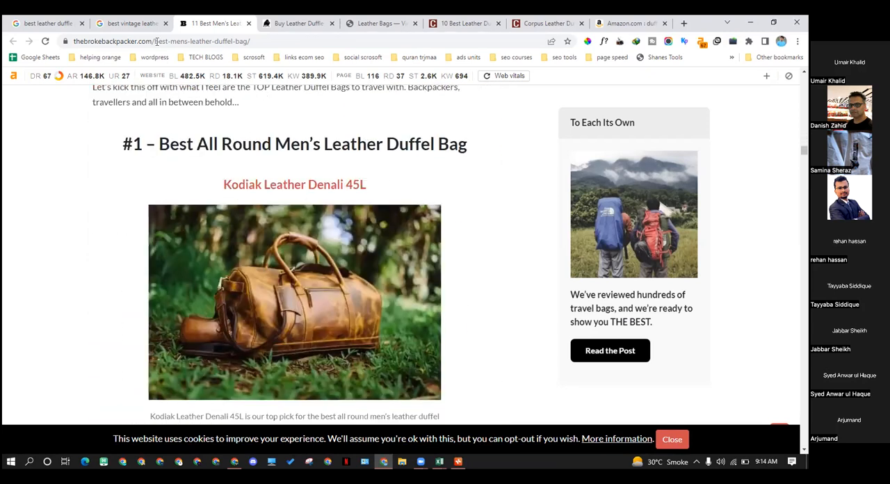
# Return to the Google results for "best vintage leather duffle bag", highlight the query and review the listings ranked 7 to 11
pyautogui.click(132, 23)
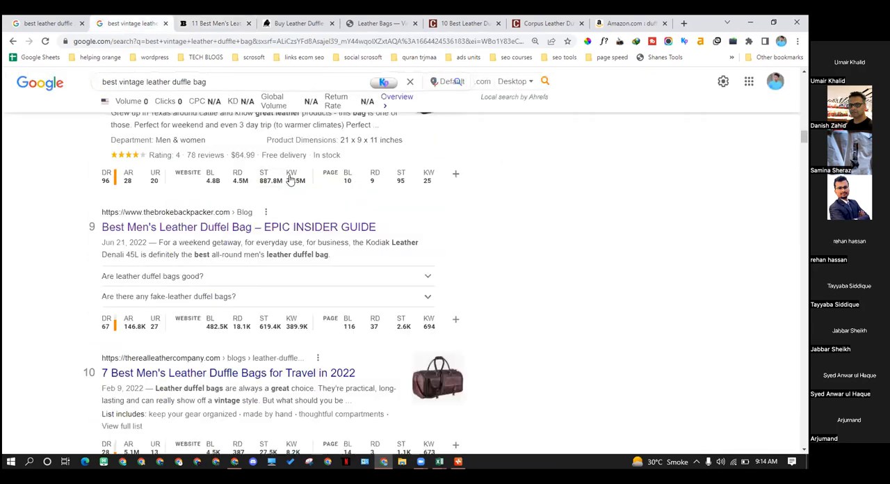
pyautogui.tripleClick(163, 82)
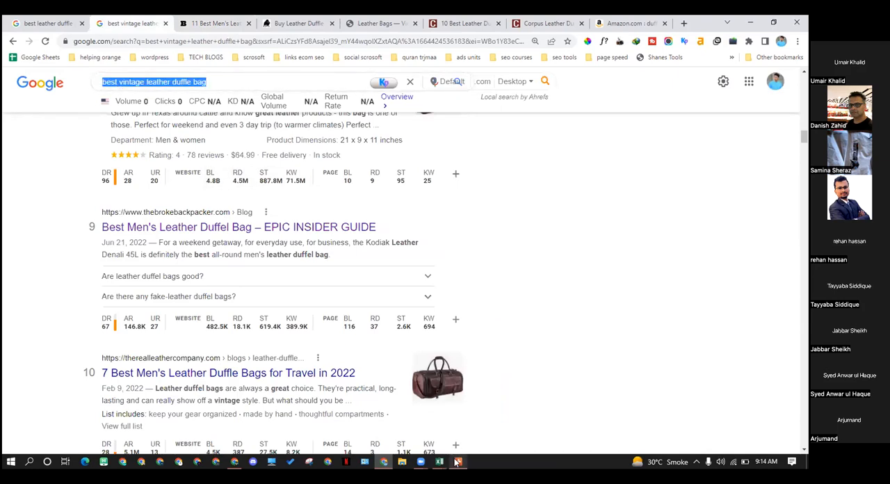
pyautogui.moveTo(457, 462)
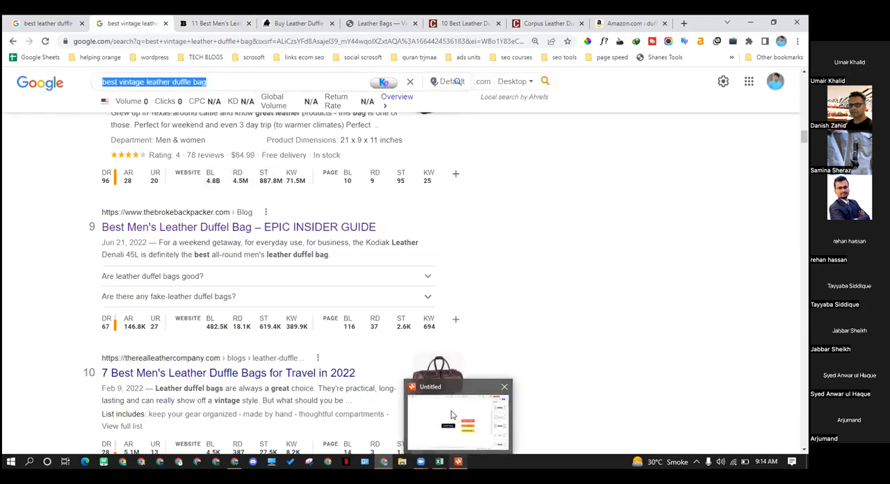
pyautogui.scroll(-3, 226, 351)
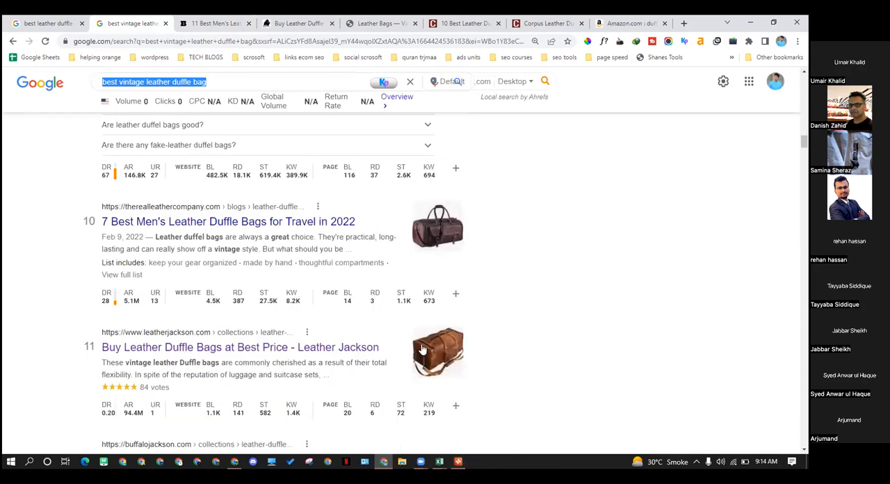
pyautogui.scroll(2, 226, 353)
pyautogui.scroll(1, 230, 341)
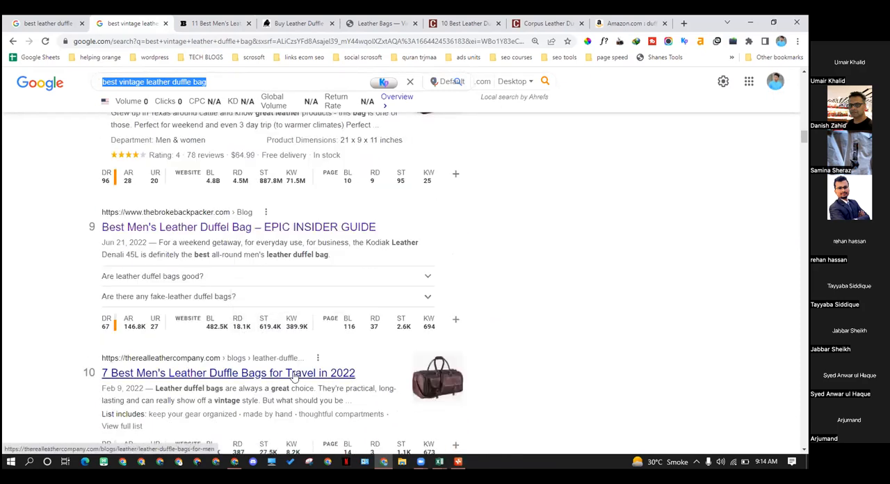
pyautogui.scroll(3, 233, 326)
pyautogui.scroll(2, 229, 299)
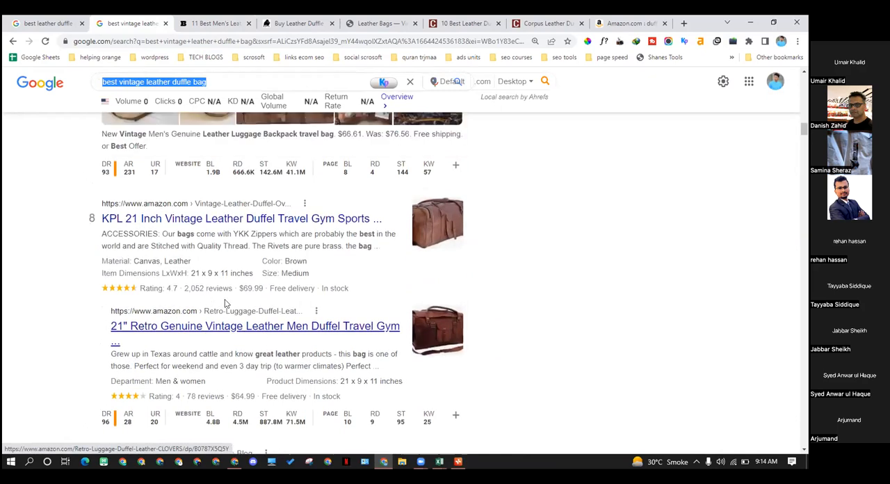
# Switch to the FINAL MASTER FILE WITH KD workbook in Excel and examine Sheet3's keyword list, monthly search, competition and kd columns
pyautogui.click(439, 461)
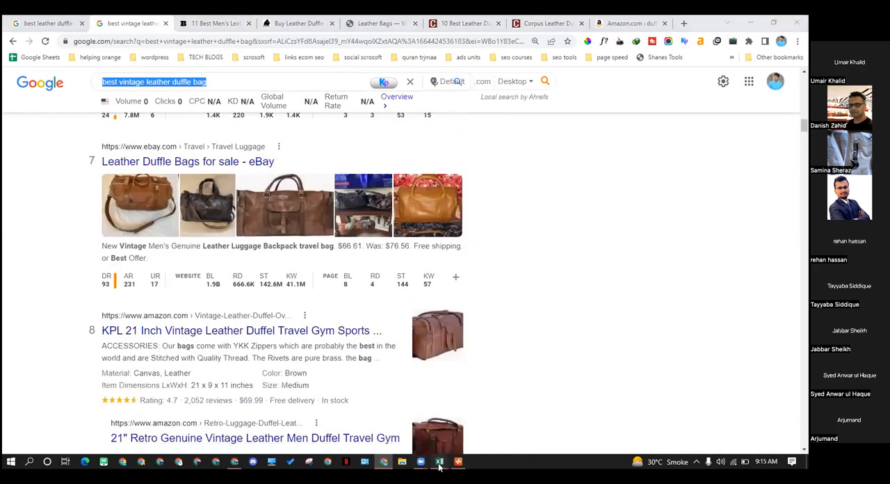
pyautogui.click(400, 426)
pyautogui.moveTo(42, 130); pyautogui.dragTo(104, 322)
pyautogui.hotkey('ctrl', 'c')
pyautogui.click(312, 231)
pyautogui.moveTo(137, 139); pyautogui.dragTo(145, 332)
pyautogui.click(339, 210)
pyautogui.moveTo(416, 141); pyautogui.dragTo(437, 314)
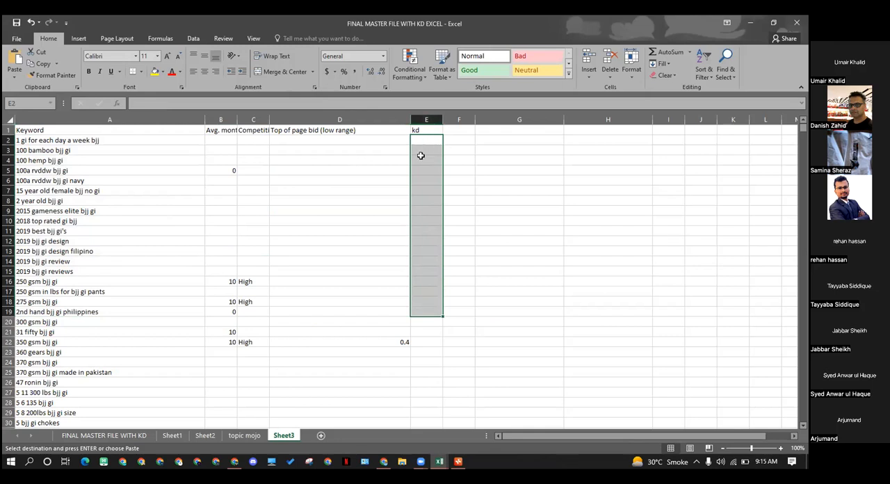
pyautogui.click(263, 247)
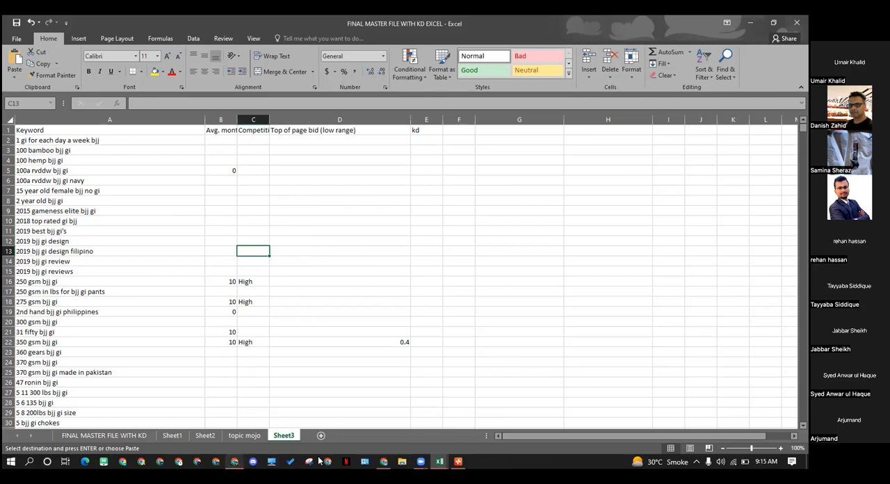
# Switch to the Semrush Keyword Magic Tool page for "duffle bag" and examine the leather group and the other keyword groups
pyautogui.click(383, 463)
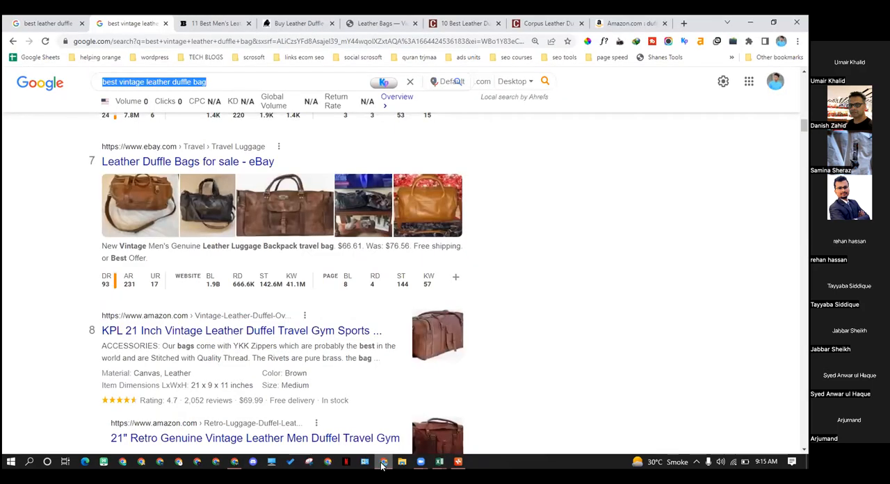
pyautogui.click(235, 462)
pyautogui.click(38, 22)
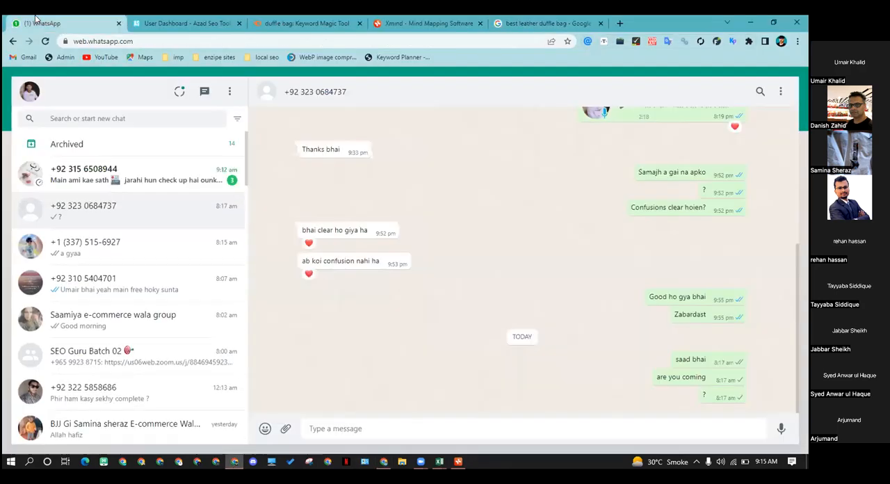
pyautogui.click(179, 20)
pyautogui.click(295, 23)
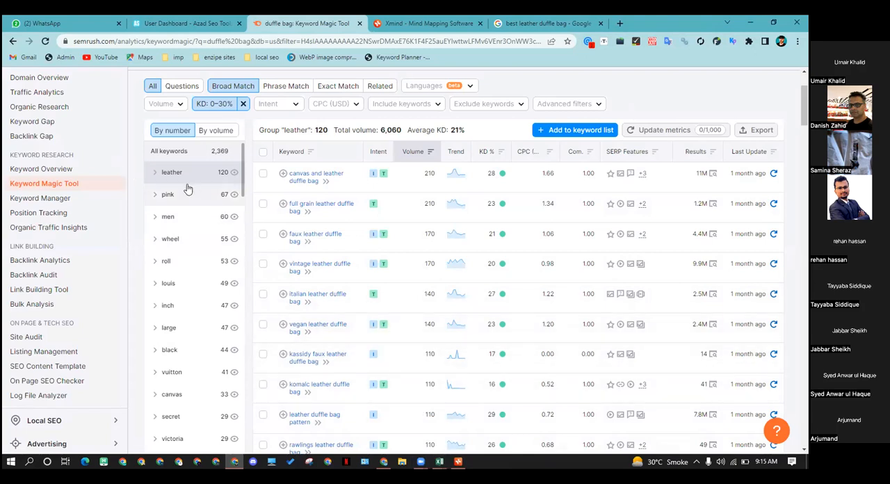
pyautogui.scroll(-1, 341, 234)
pyautogui.scroll(-1, 342, 235)
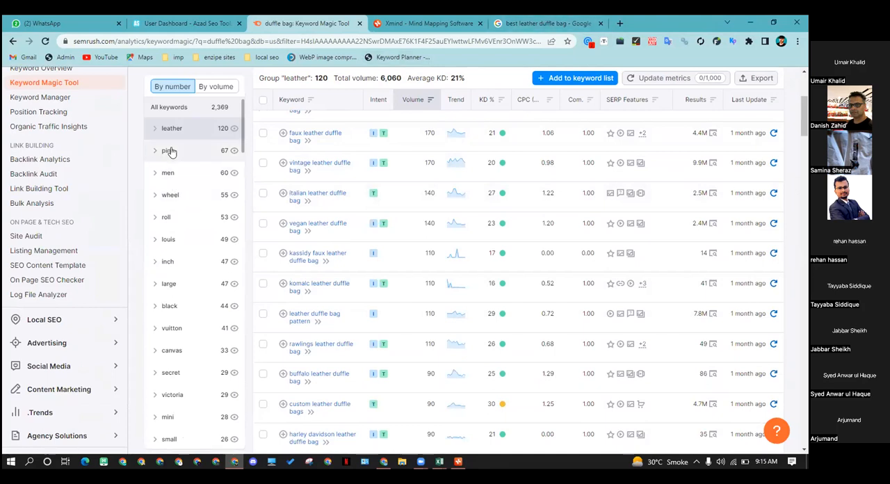
pyautogui.scroll(3, 258, 241)
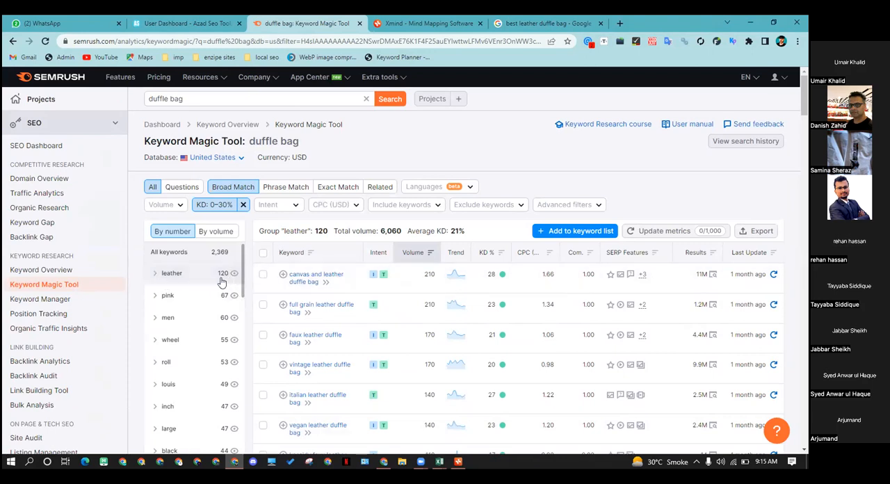
pyautogui.scroll(-1, 218, 286)
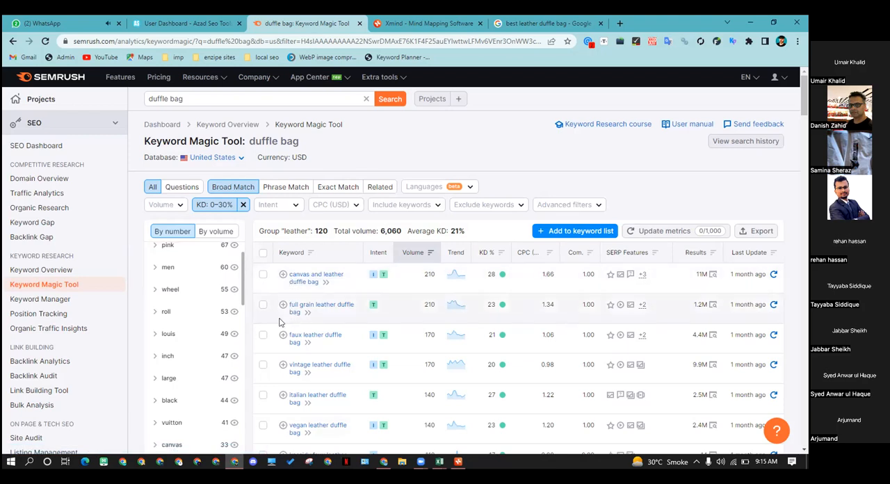
# Switch to the duffle bags mind map in Xmind and select the leather duffle bags topic
pyautogui.click(381, 460)
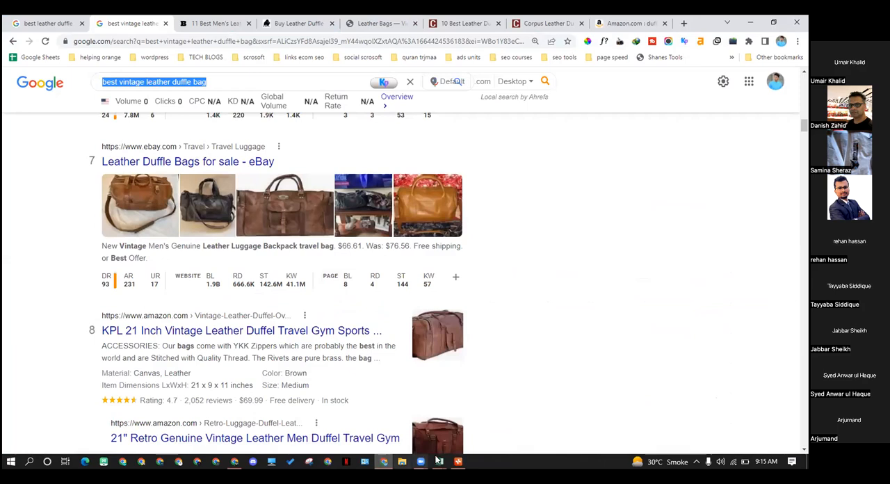
pyautogui.click(237, 465)
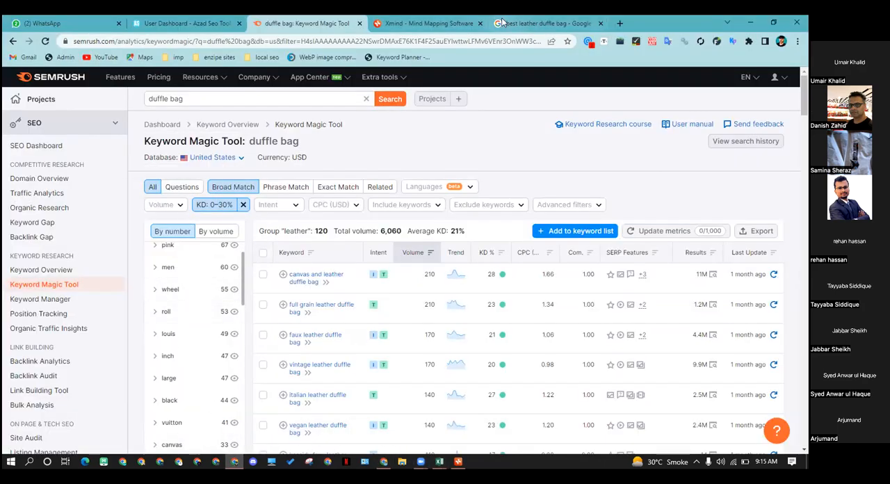
pyautogui.click(458, 462)
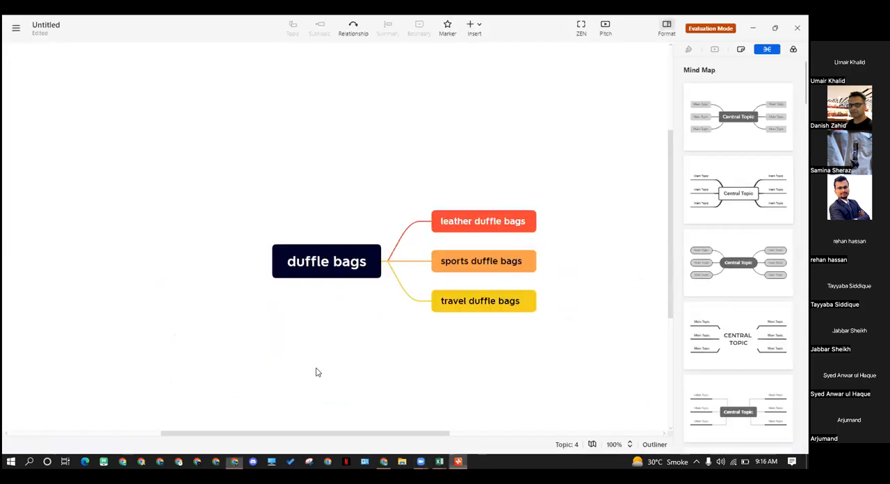
pyautogui.click(491, 222)
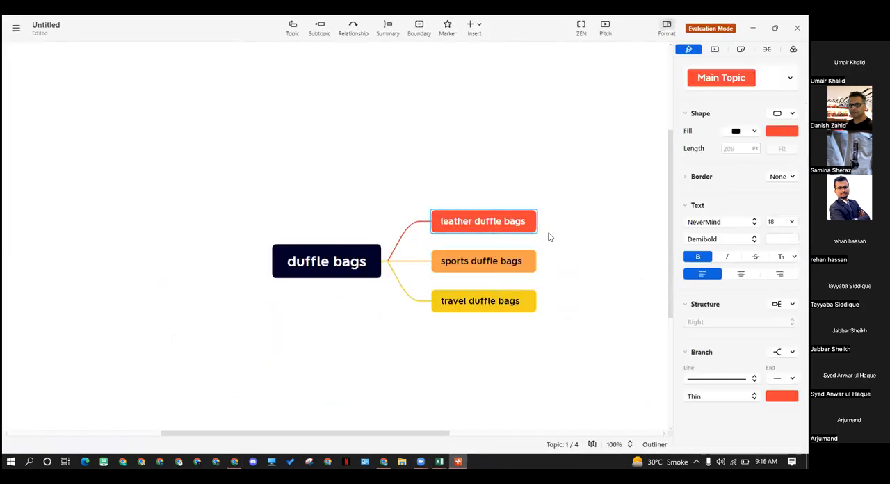
# Switch back to the Google results in Chrome and change the search query to "best leather duffle bag"
pyautogui.click(383, 461)
pyautogui.click(226, 82)
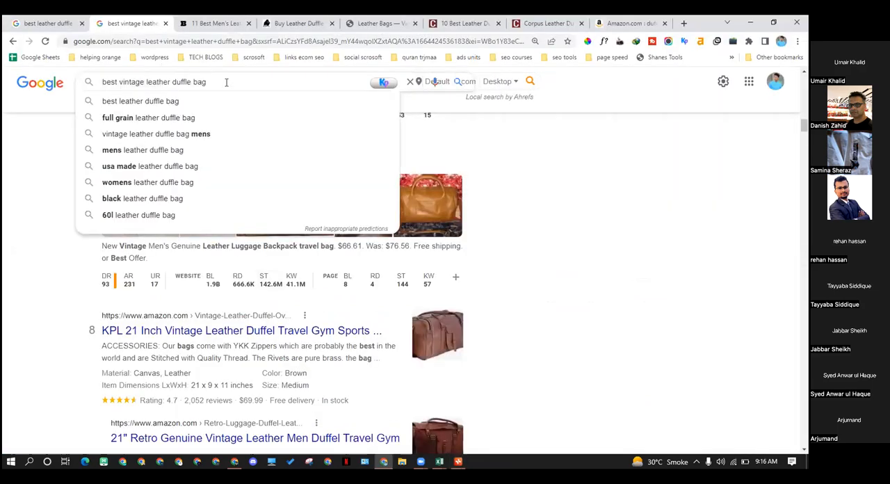
pyautogui.press('Delete')
pyautogui.press('Delete')
pyautogui.press('Delete')
pyautogui.press('Delete')
pyautogui.press('Delete')
pyautogui.press('Delete')
pyautogui.press('Delete')
pyautogui.press('Delete')
pyautogui.press('Delete')
pyautogui.press('Delete')
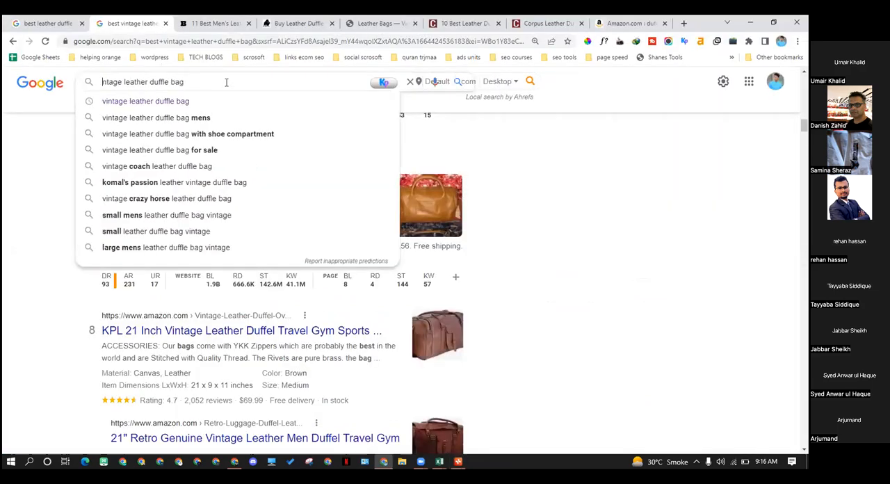
pyautogui.press('Delete')
pyautogui.press('Delete')
pyautogui.press('Delete')
pyautogui.write('besr')
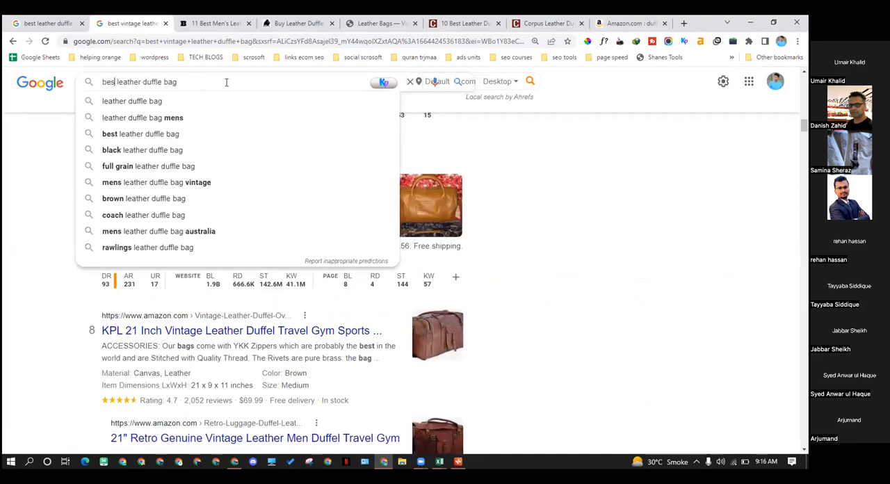
pyautogui.press('BackSpace')
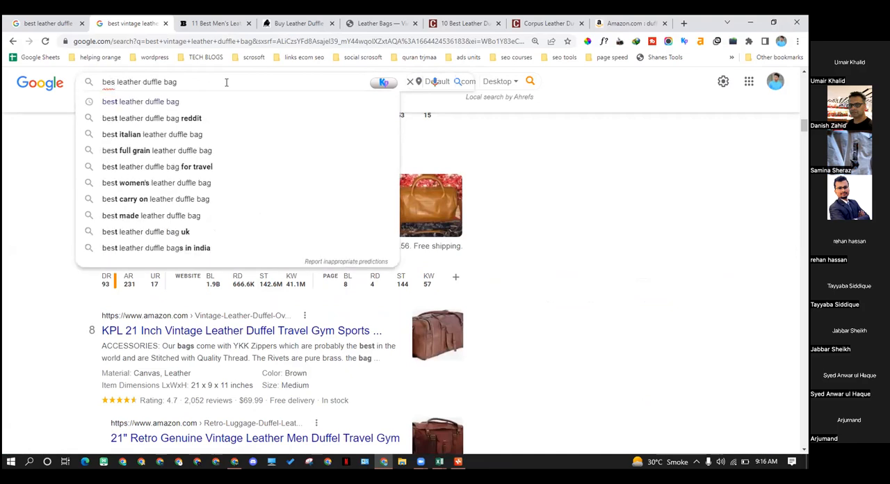
pyautogui.write('t')
# Extend the query with "under 100" and run the suggested search "best mens duffle bag under 100"
pyautogui.press('End')
pyautogui.write('und')
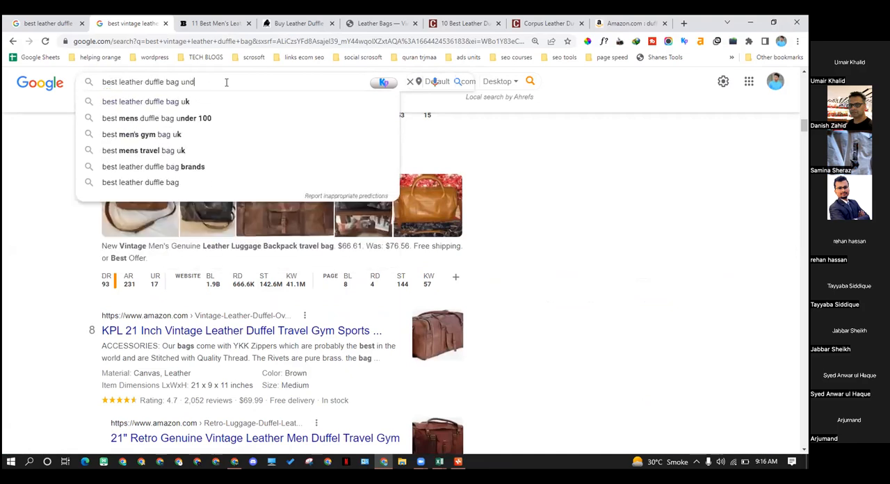
pyautogui.write('er 100')
pyautogui.press('Down')
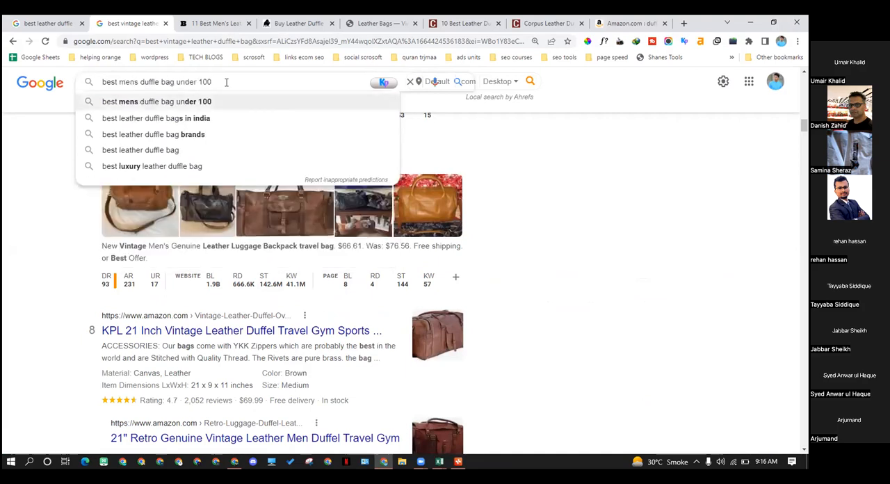
pyautogui.press('Return')
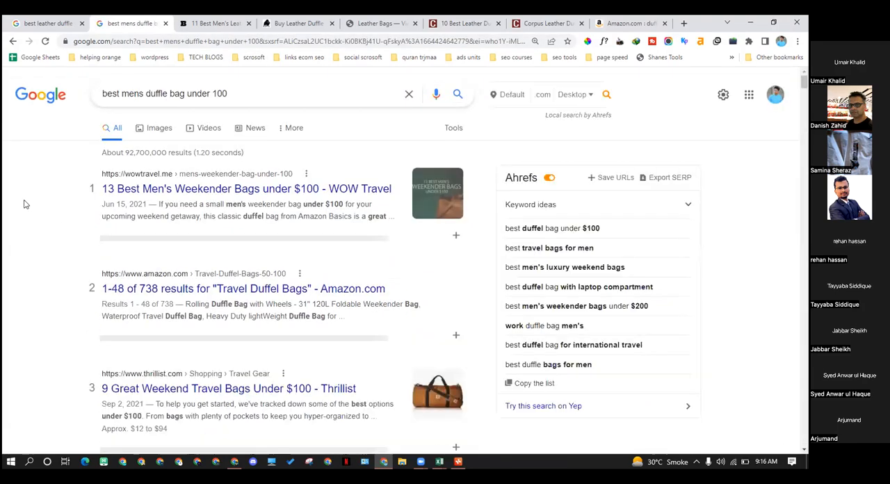
# Examine the ranking sites and their Ahrefs DR, backlink and traffic metrics for "best mens duffle bag under 100"
pyautogui.scroll(-1, 126, 159)
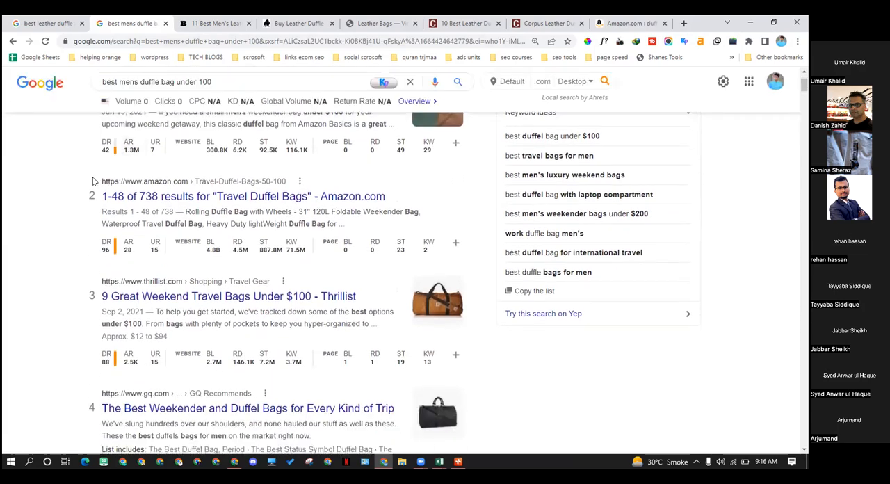
pyautogui.scroll(-3, 60, 223)
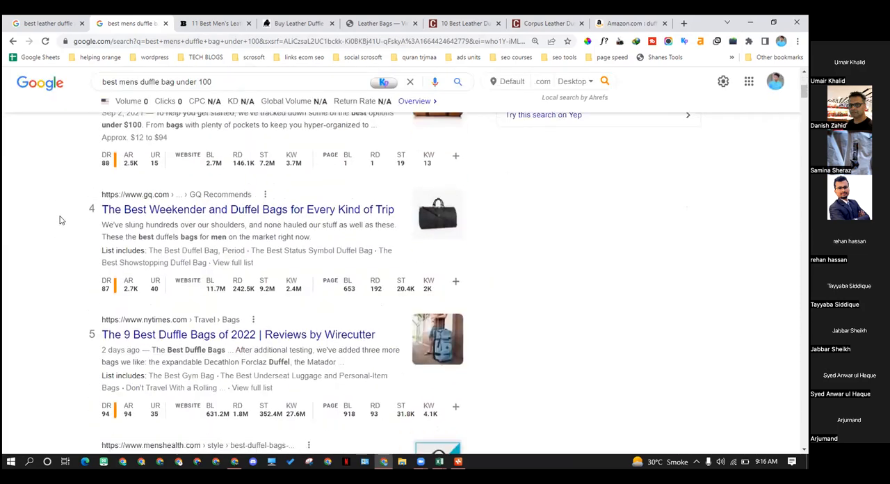
pyautogui.scroll(-3, 60, 220)
pyautogui.scroll(-1, 116, 237)
pyautogui.scroll(-5, 115, 238)
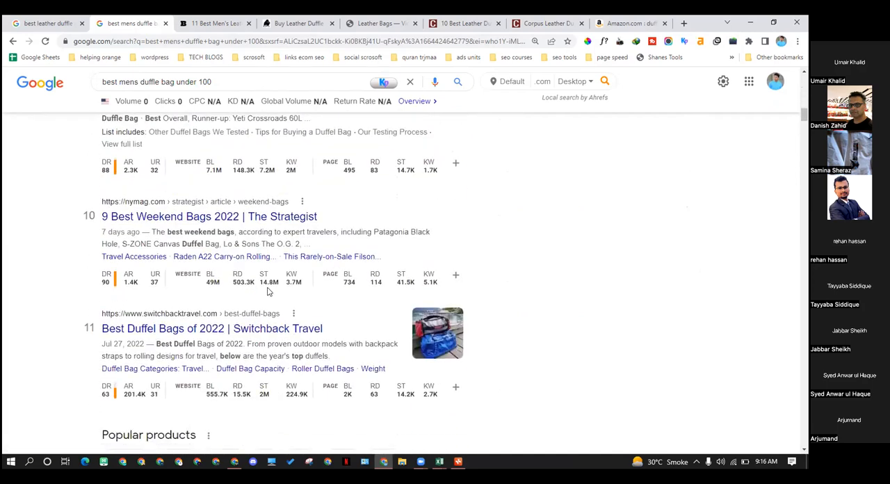
pyautogui.scroll(4, 268, 292)
pyautogui.scroll(8, 255, 275)
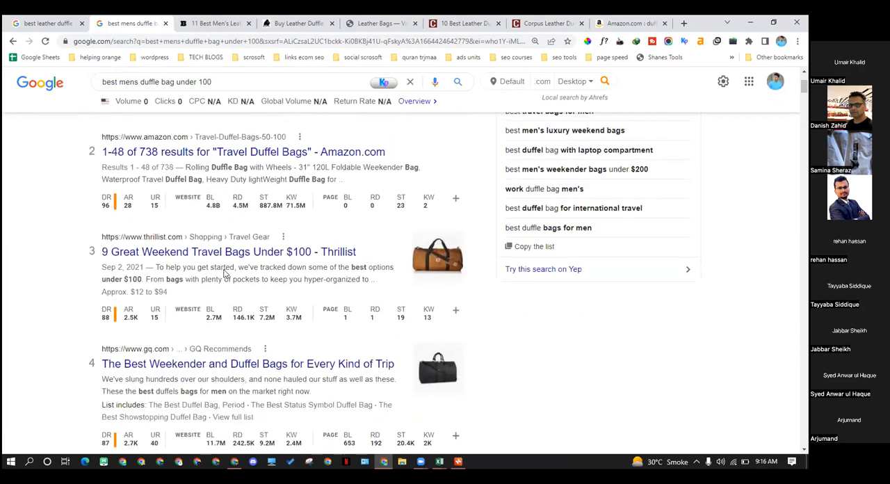
pyautogui.scroll(3, 224, 275)
pyautogui.press('/')
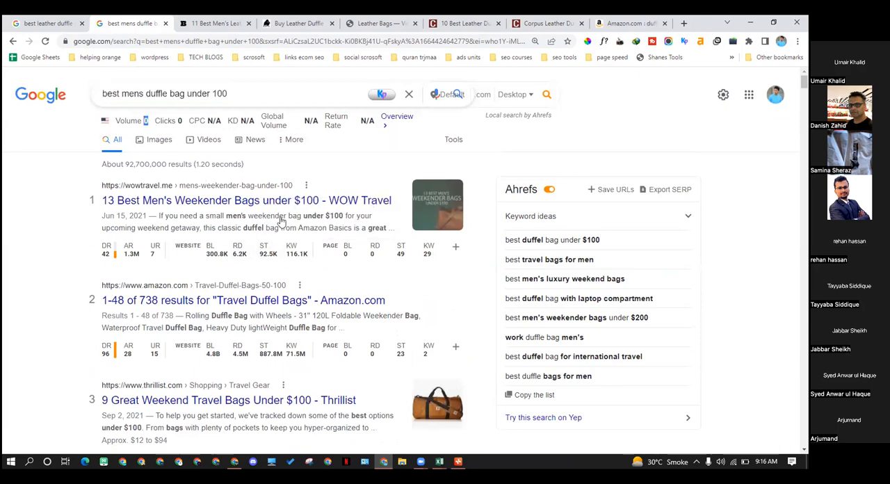
# Compare the page-level search traffic and titles of the top seven results against the query "best mens duffle bag under 100"
pyautogui.moveTo(400, 257)
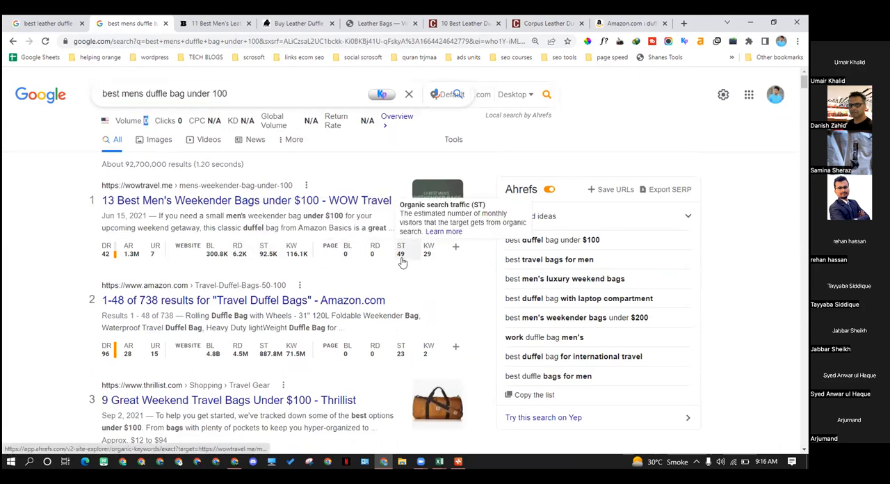
pyautogui.scroll(-2, 408, 263)
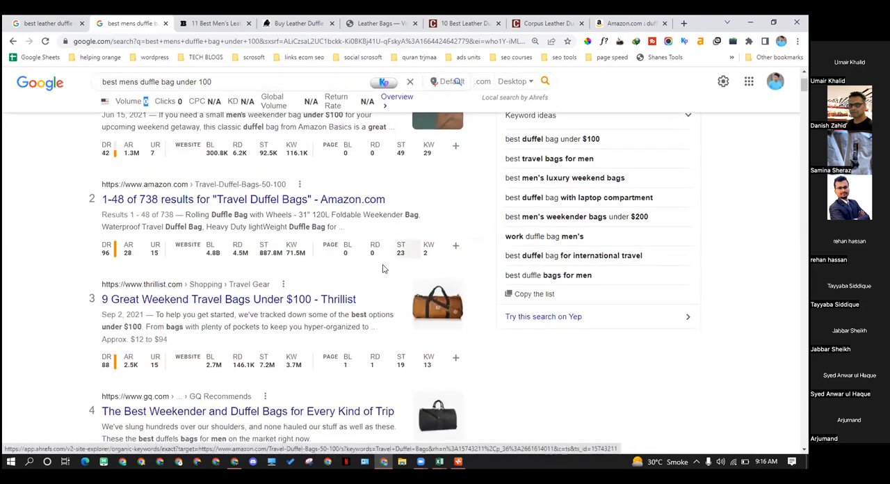
pyautogui.scroll(-2, 119, 211)
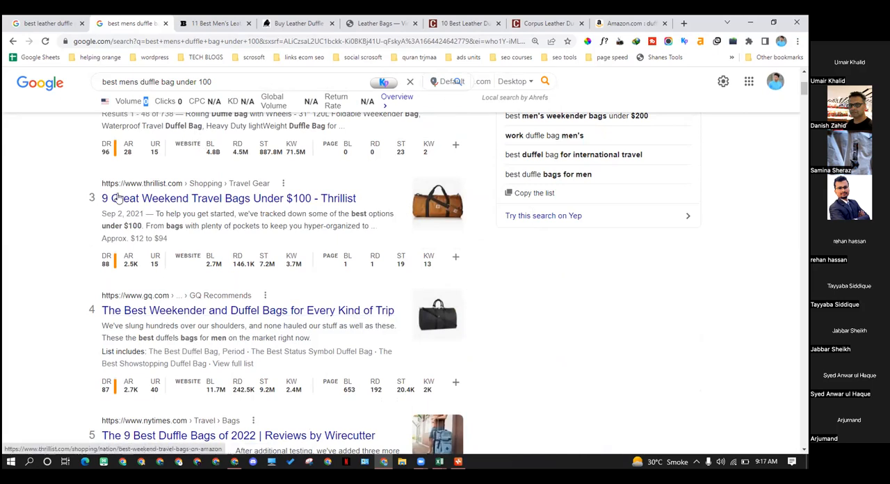
pyautogui.moveTo(220, 81); pyautogui.dragTo(58, 83)
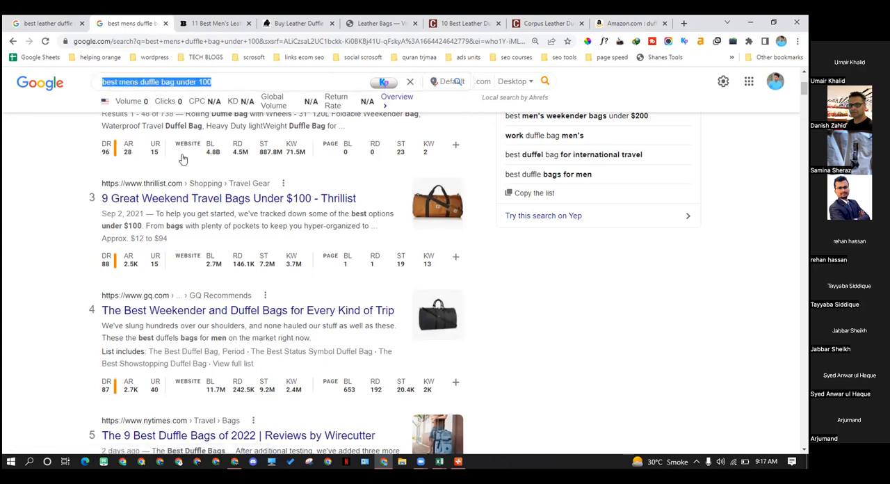
pyautogui.scroll(-4, 182, 159)
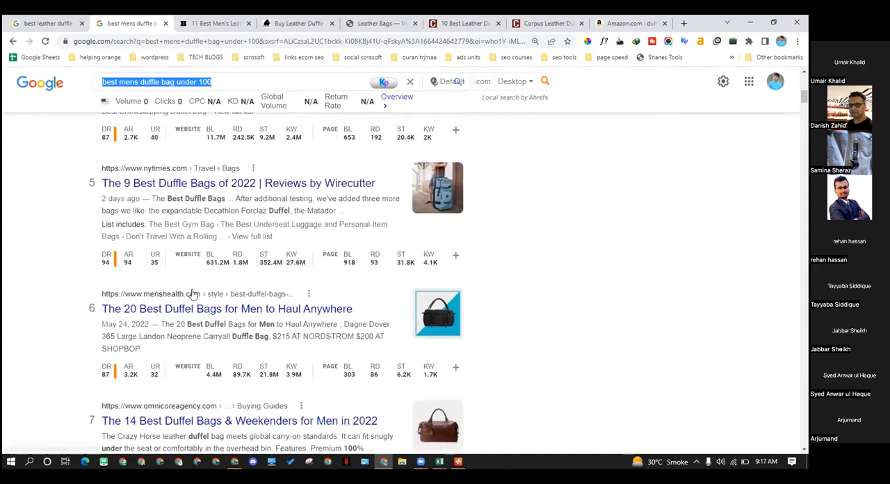
pyautogui.scroll(-1, 193, 295)
pyautogui.moveTo(208, 81); pyautogui.dragTo(101, 81)
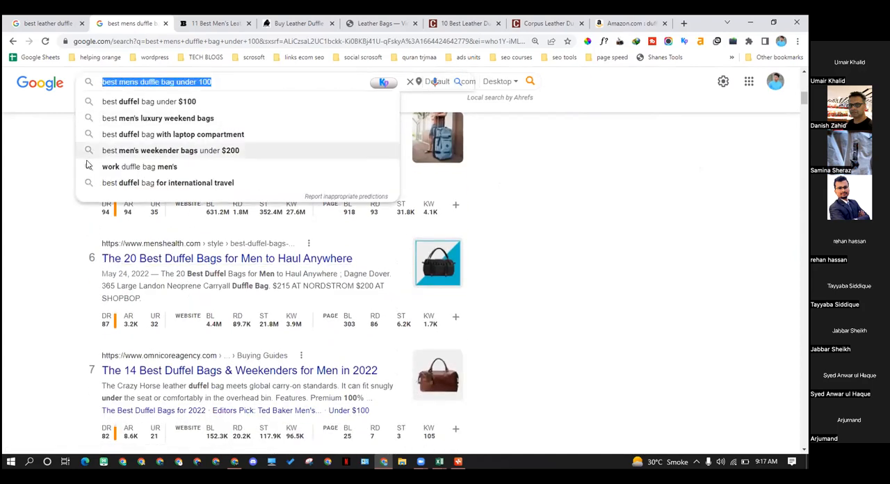
pyautogui.click(64, 216)
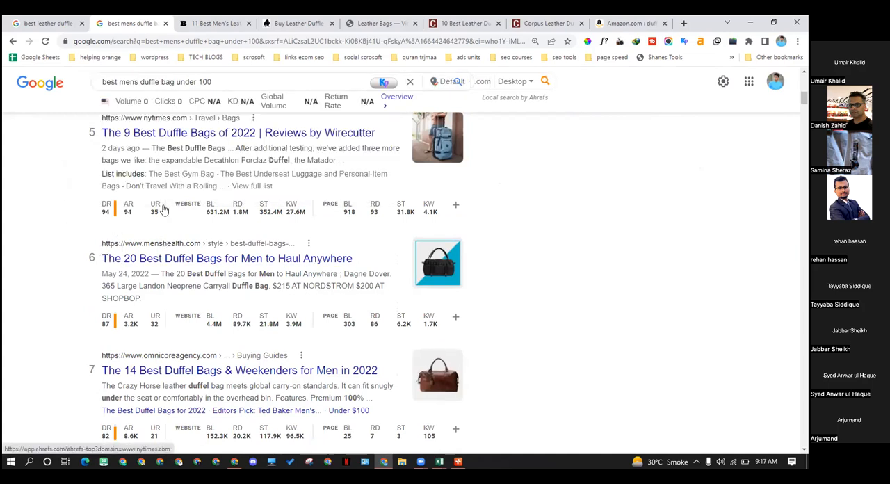
# Recheck the WOW Travel, Amazon and Thrillist results for "under $100" wording and domain rating against the search query
pyautogui.scroll(3, 163, 210)
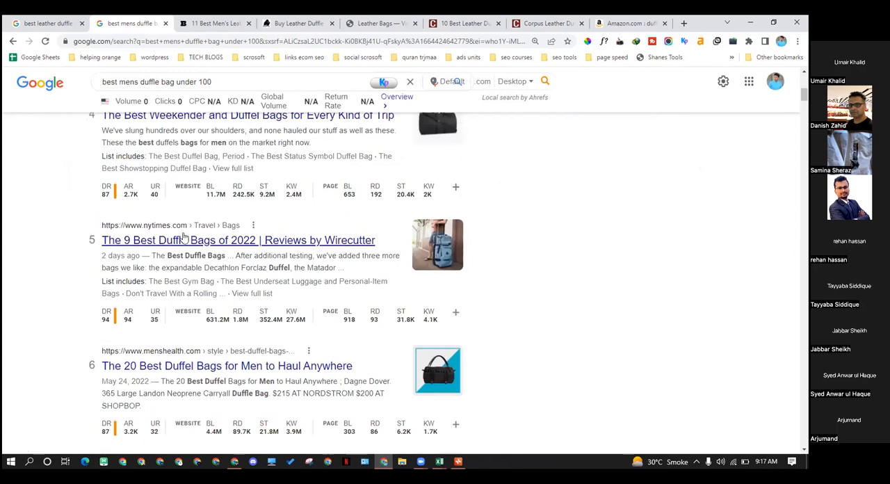
pyautogui.scroll(5, 184, 239)
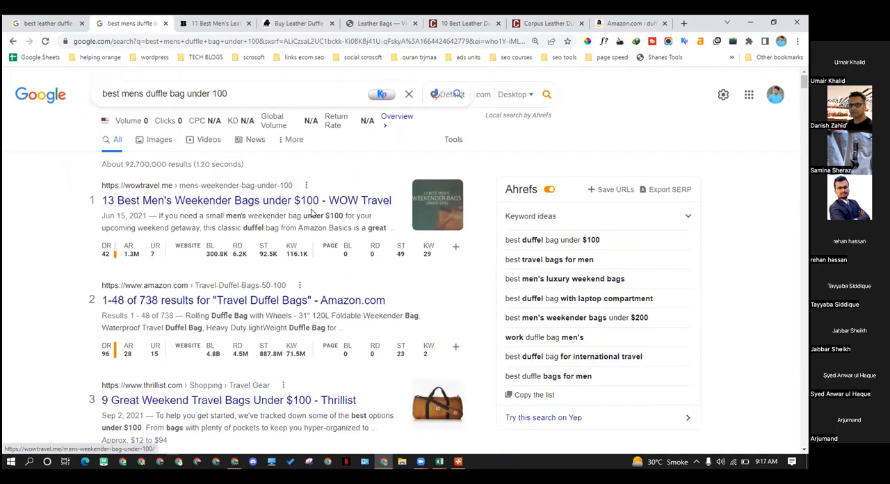
pyautogui.moveTo(305, 216); pyautogui.dragTo(345, 223)
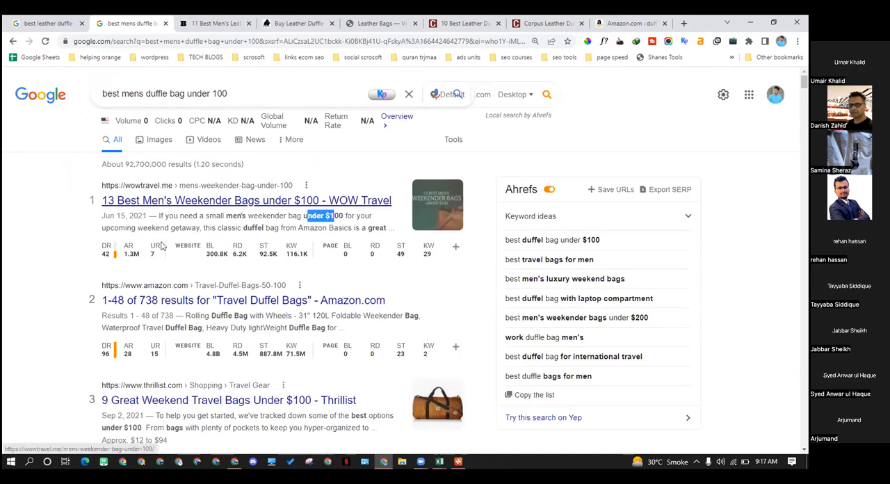
pyautogui.scroll(-2, 101, 235)
pyautogui.scroll(-4, 101, 235)
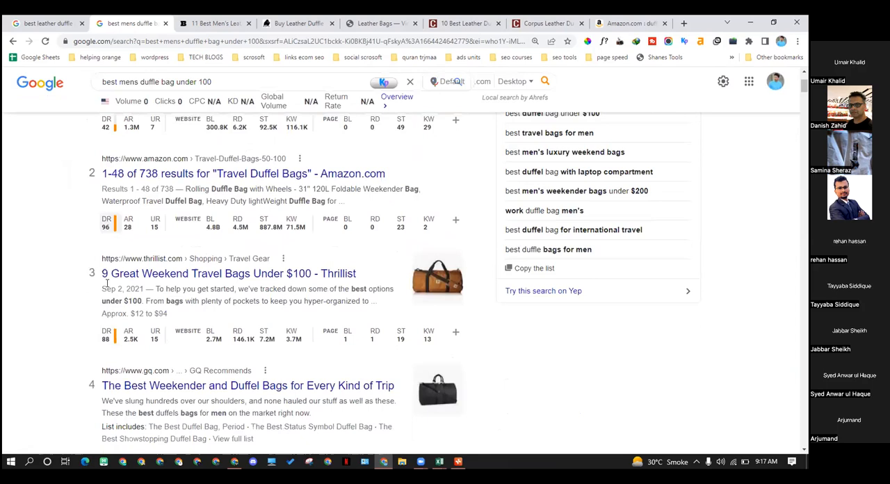
pyautogui.scroll(6, 139, 195)
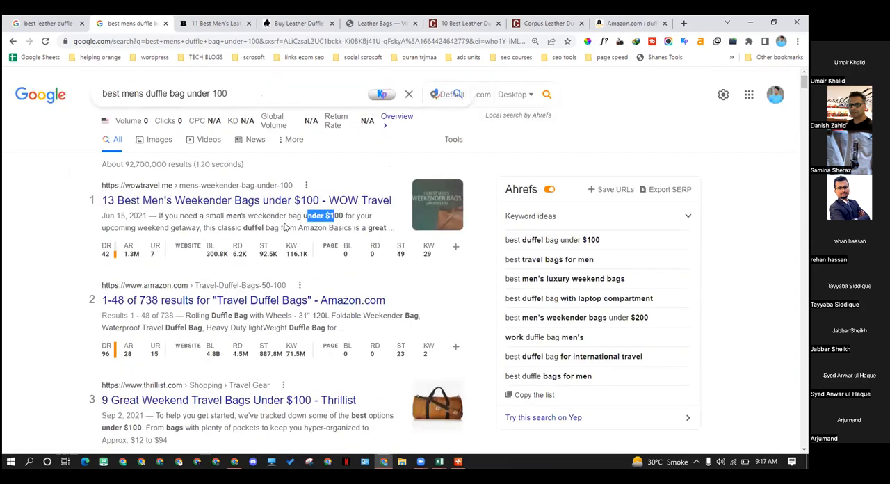
pyautogui.moveTo(239, 96); pyautogui.dragTo(81, 95)
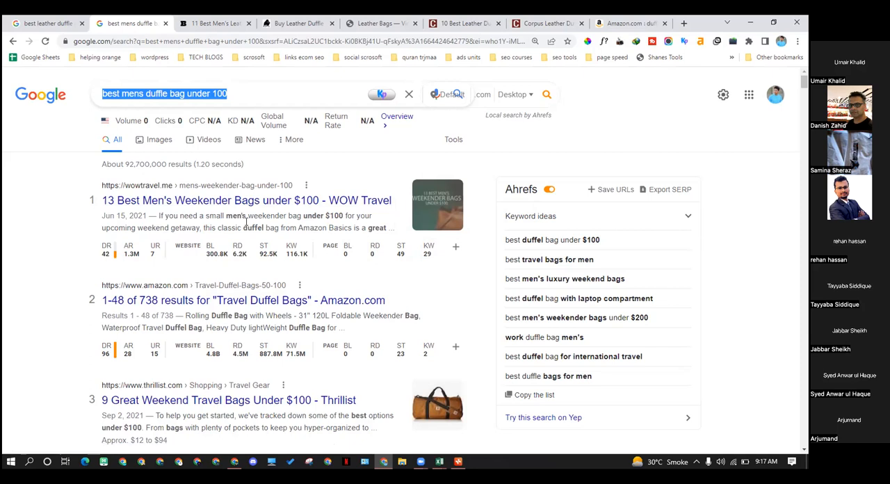
# Compare the wording of the query "best mens duffle bag under 100" with the top results and their Ahrefs metrics
pyautogui.click(250, 98)
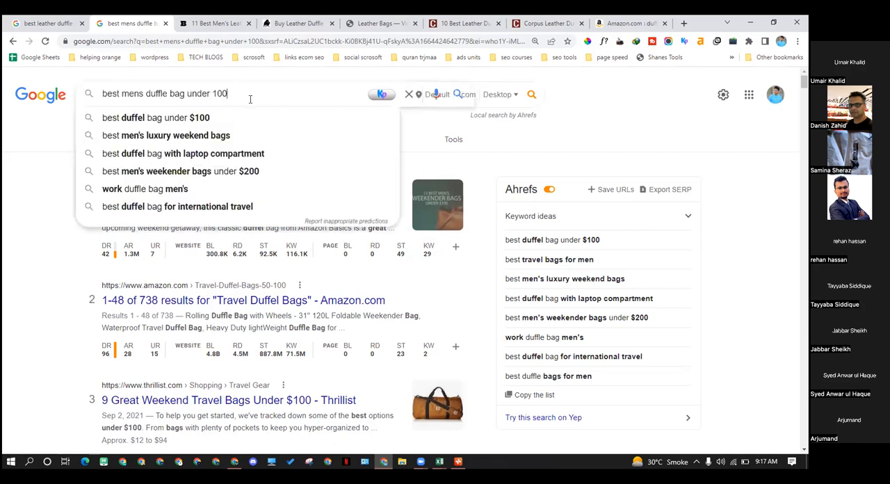
pyautogui.click(4, 185)
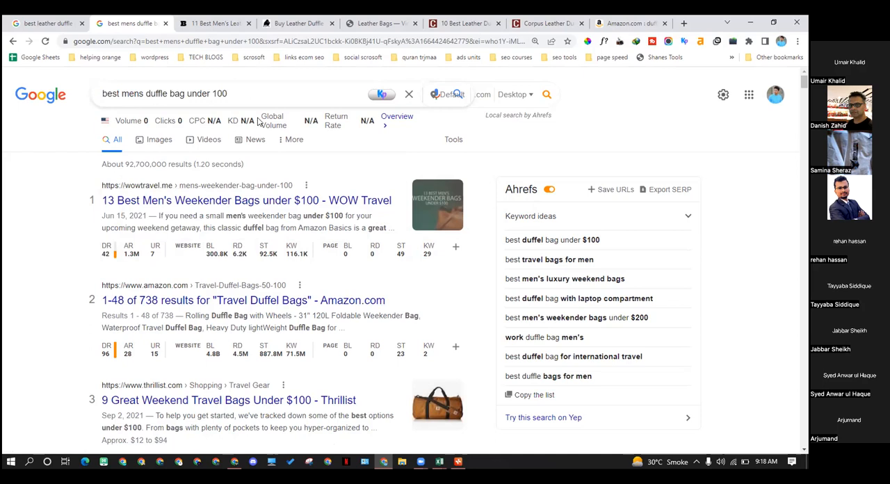
pyautogui.moveTo(121, 105); pyautogui.dragTo(102, 111)
pyautogui.scroll(-2, 173, 251)
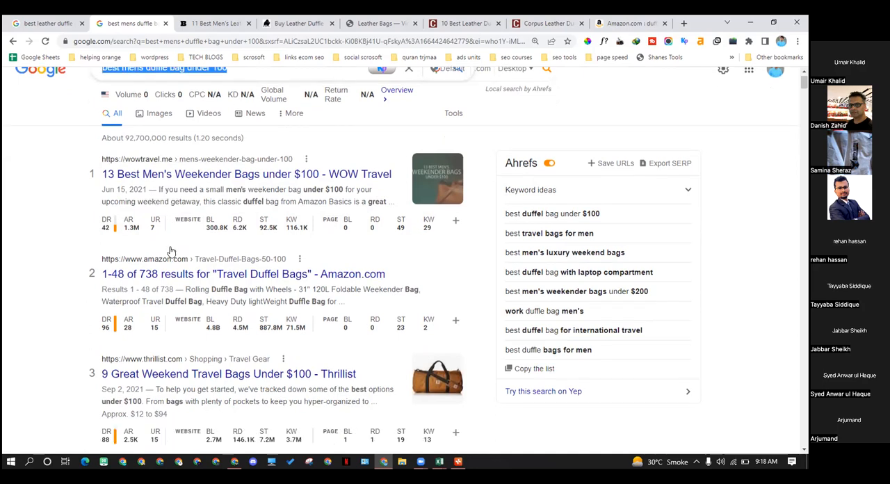
pyautogui.scroll(1, 166, 248)
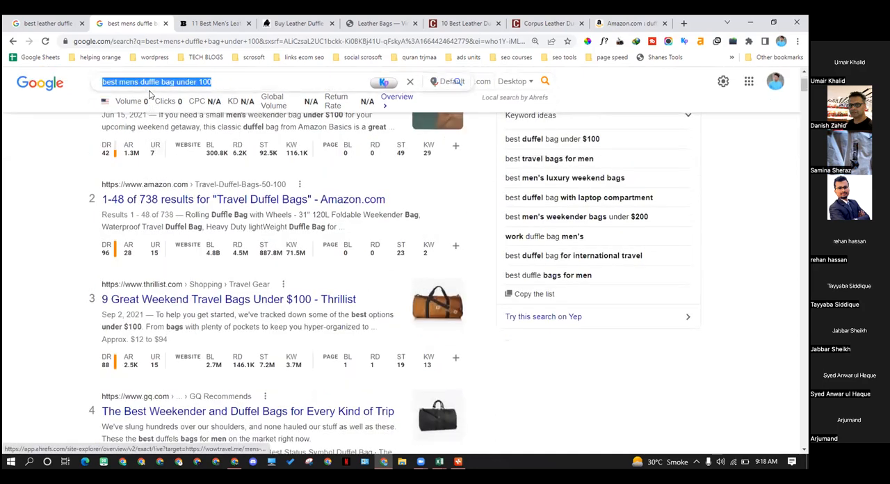
pyautogui.click(153, 83)
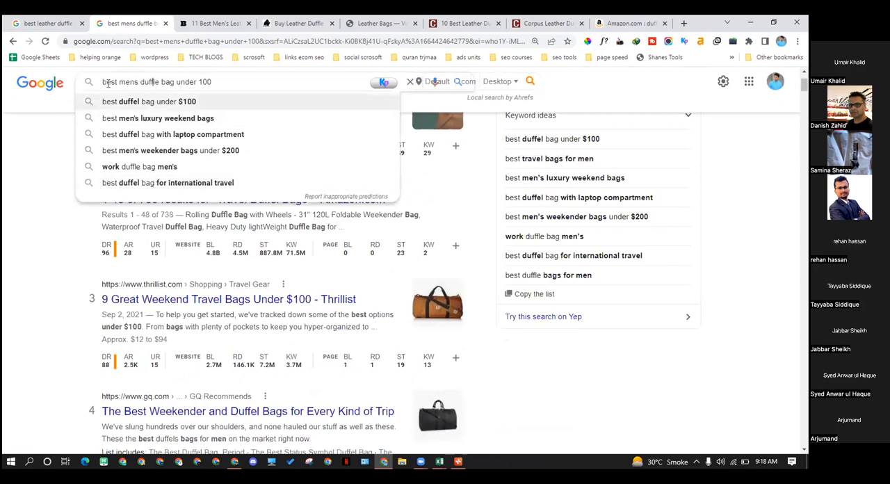
pyautogui.moveTo(224, 82); pyautogui.dragTo(91, 95)
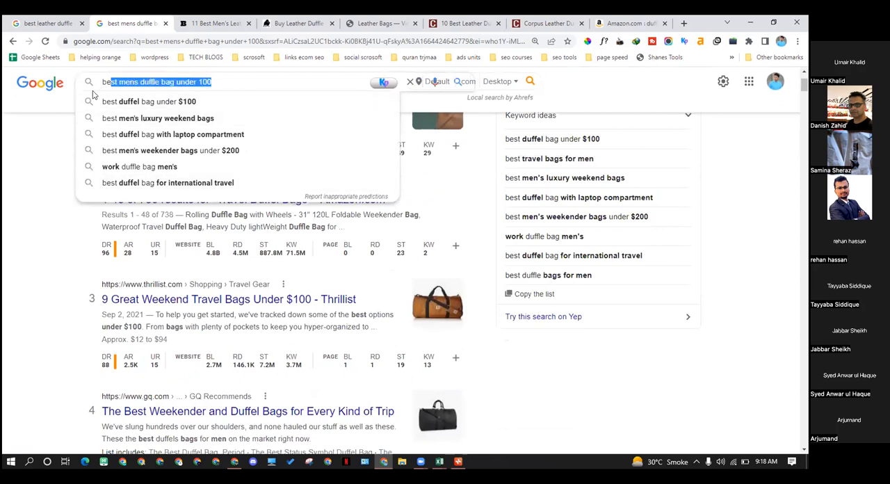
pyautogui.click(50, 214)
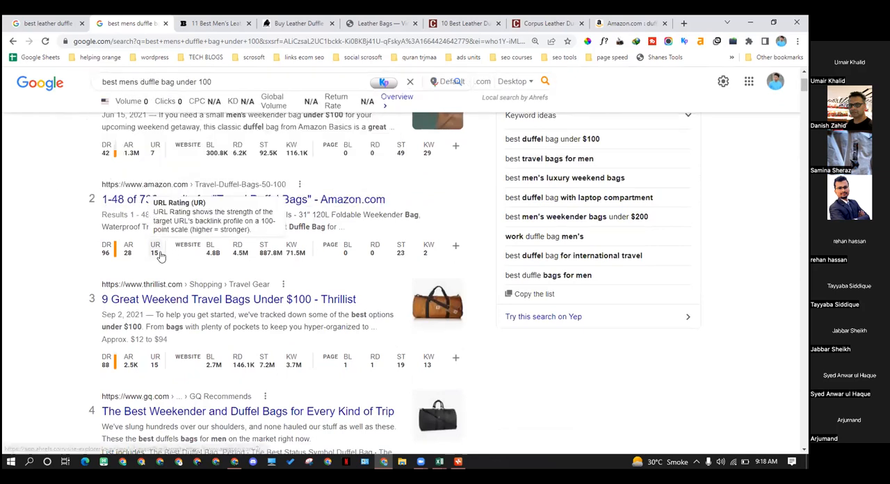
pyautogui.scroll(2, 160, 255)
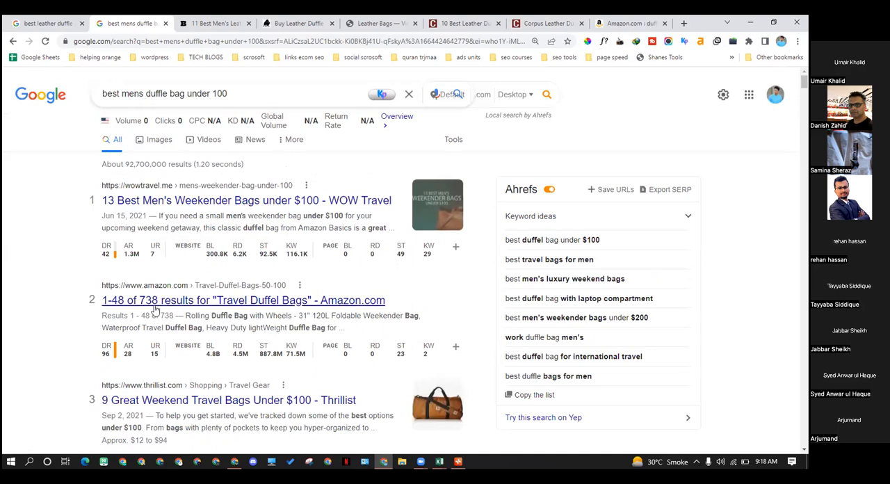
pyautogui.moveTo(238, 98); pyautogui.dragTo(87, 102)
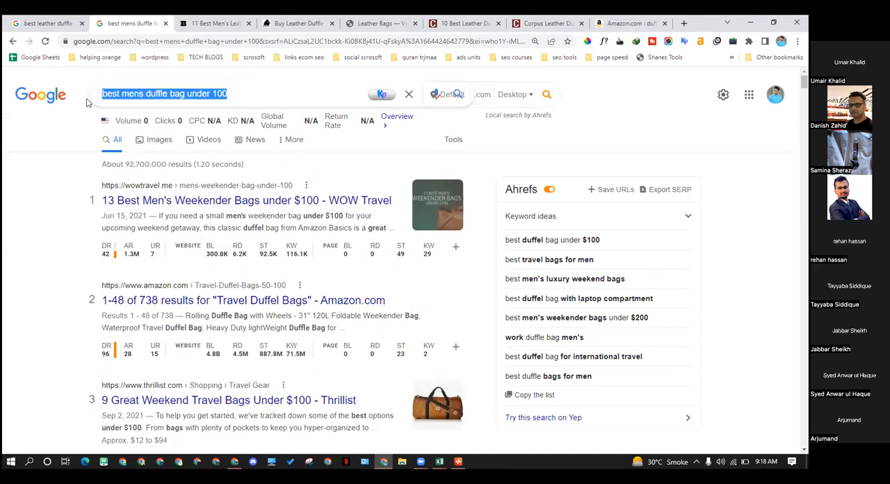
# Open the WOW Travel weekender bags result in a new tab and review its introduction and buying guide for the target keyword
pyautogui.rightClick(235, 201)
pyautogui.click(268, 208)
pyautogui.click(275, 30)
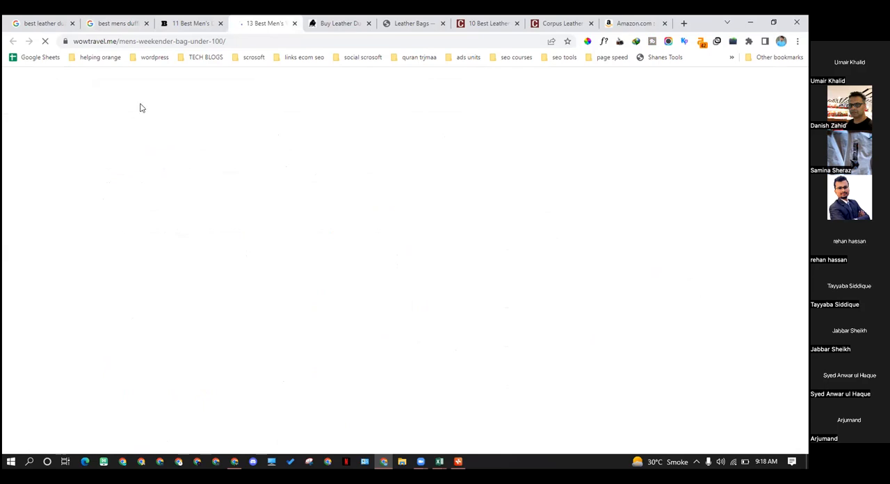
pyautogui.scroll(-1, 401, 280)
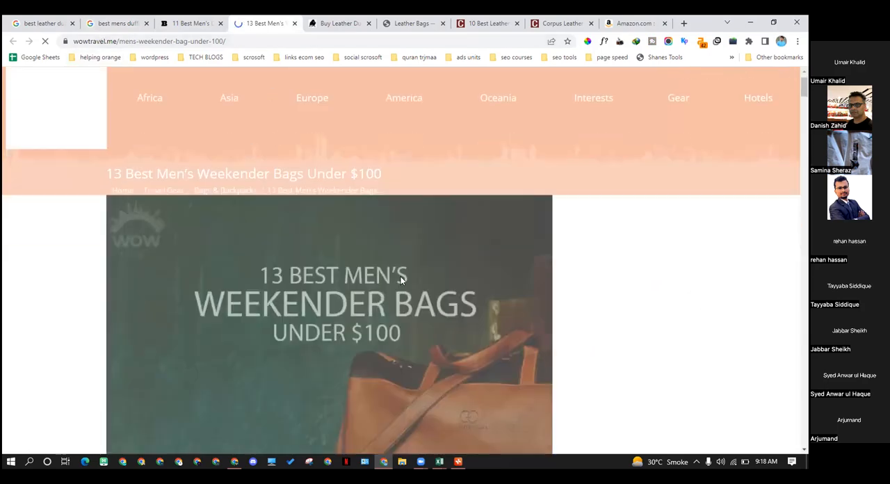
pyautogui.scroll(-2, 401, 280)
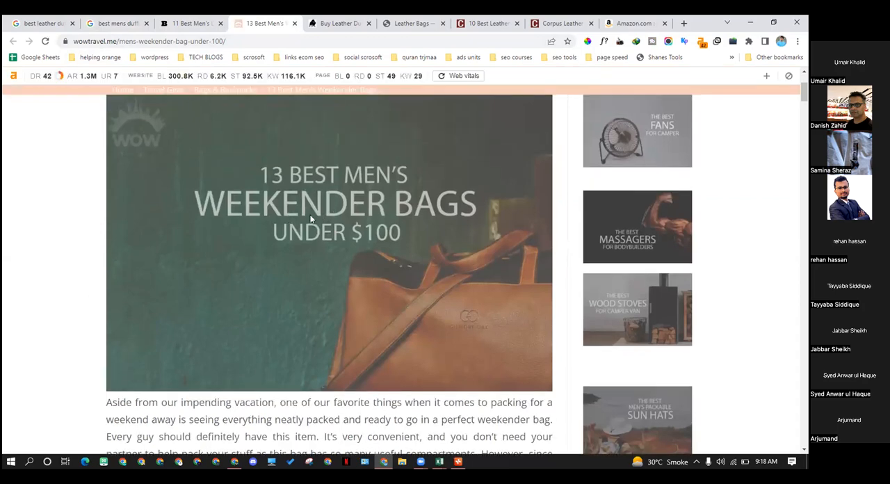
pyautogui.scroll(-4, 312, 218)
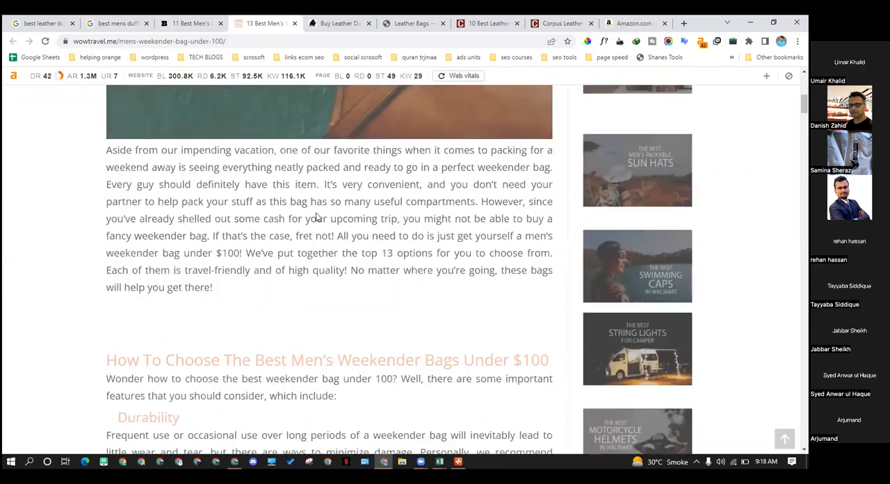
pyautogui.scroll(3, 292, 183)
pyautogui.scroll(-2, 295, 230)
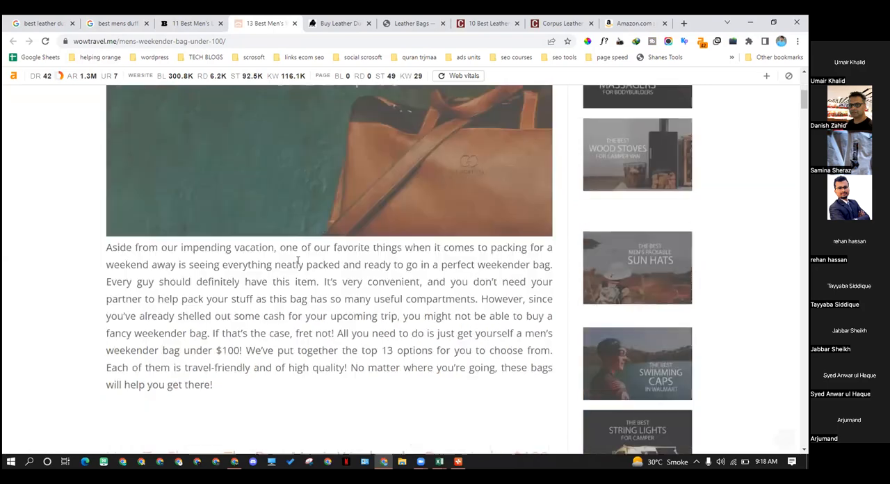
pyautogui.scroll(-1, 297, 259)
pyautogui.moveTo(241, 304); pyautogui.dragTo(130, 305)
pyautogui.scroll(-5, 279, 314)
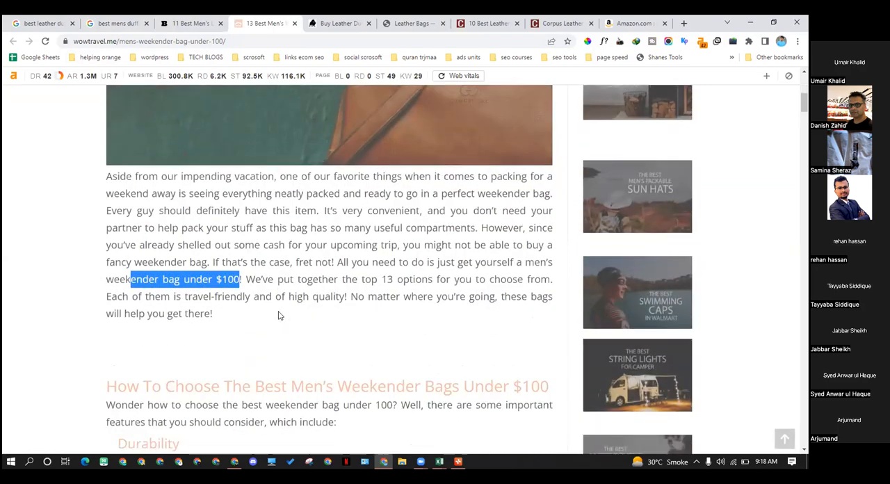
# Return to the search results and compare the bold words "best", "under $100" and "bags" in the Thrillist snippet with the query
pyautogui.click(191, 23)
pyautogui.click(115, 21)
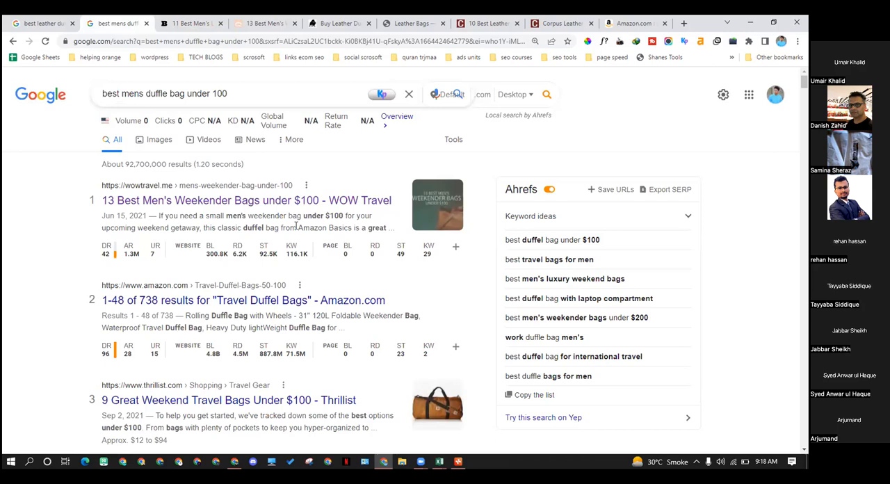
pyautogui.scroll(-3, 295, 224)
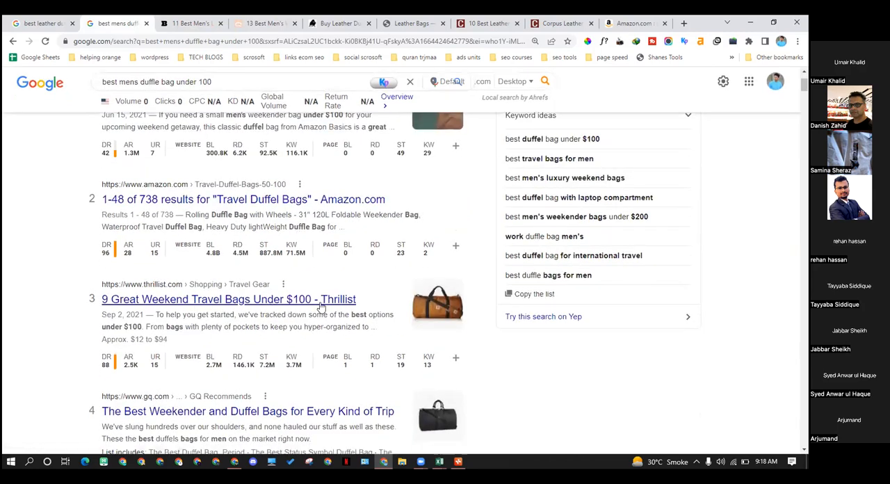
pyautogui.moveTo(100, 330); pyautogui.dragTo(141, 327)
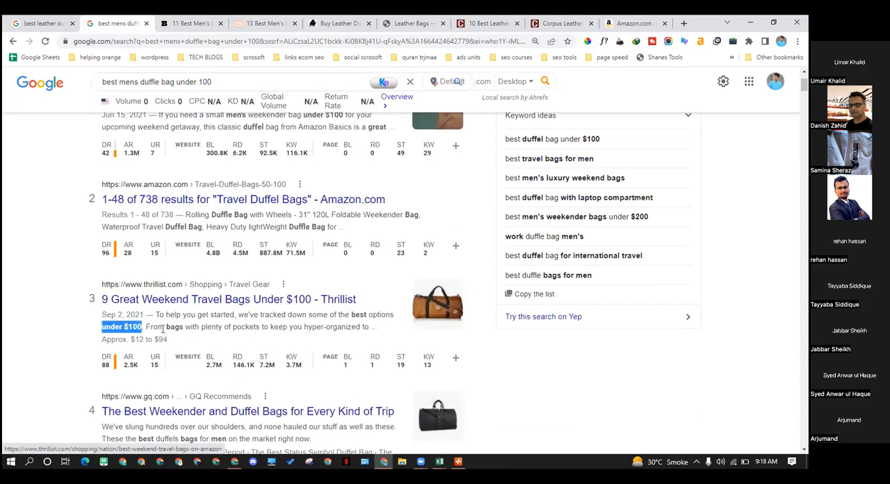
pyautogui.moveTo(160, 82); pyautogui.dragTo(211, 82)
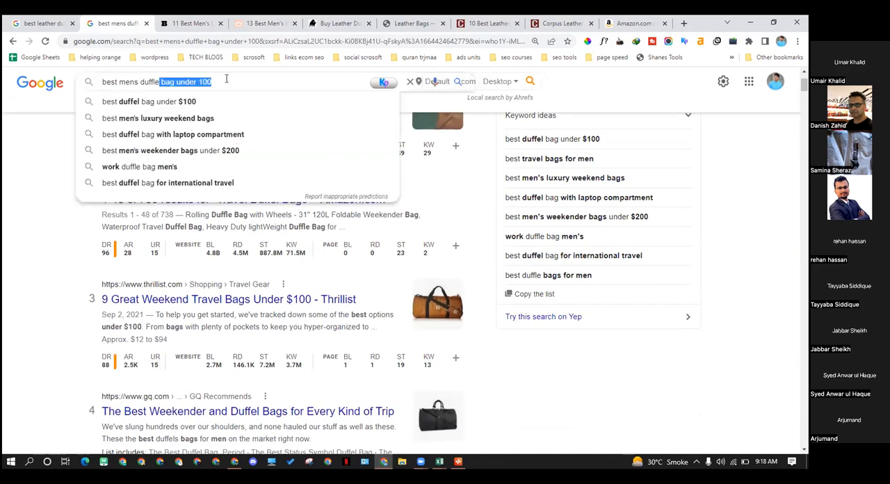
pyautogui.click(59, 281)
pyautogui.doubleClick(174, 326)
pyautogui.doubleClick(355, 316)
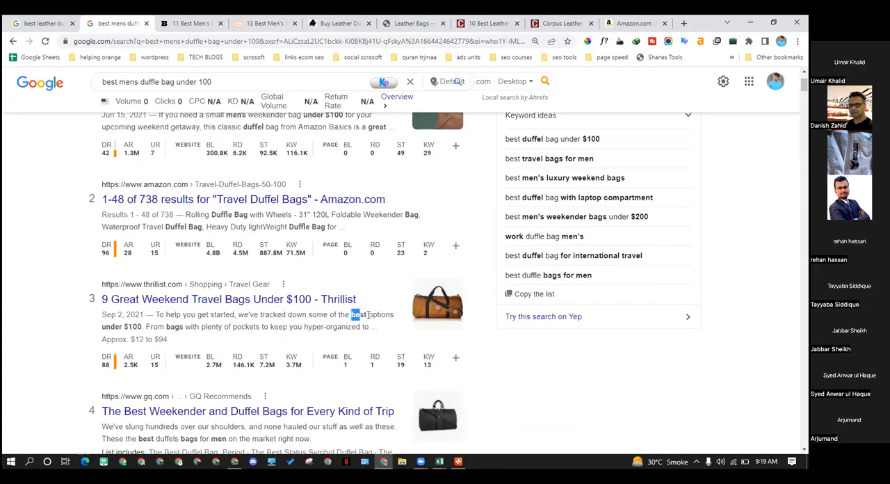
pyautogui.moveTo(142, 327); pyautogui.dragTo(101, 327)
pyautogui.doubleClick(174, 327)
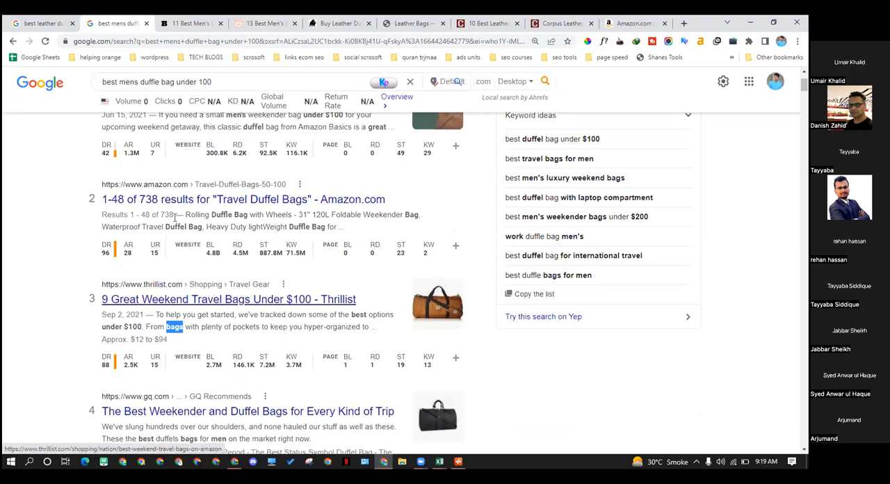
pyautogui.scroll(2, 174, 217)
# Review the WOW Travel article's buying guide and first bag review, and open the black duffel bag's Amazon product page from its image
pyautogui.click(203, 23)
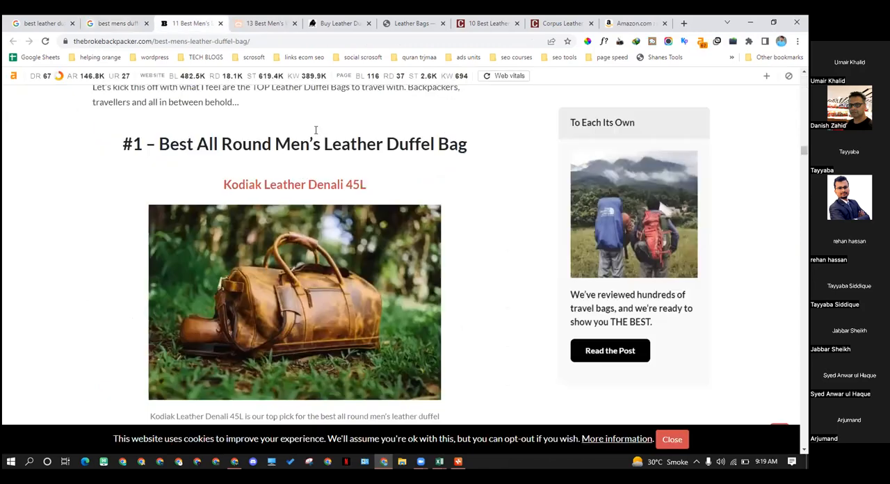
pyautogui.click(292, 21)
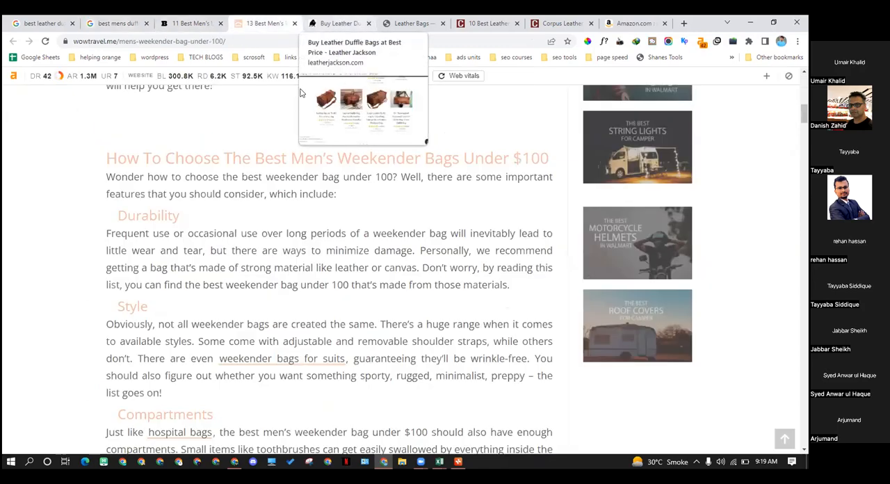
pyautogui.click(343, 22)
pyautogui.click(277, 21)
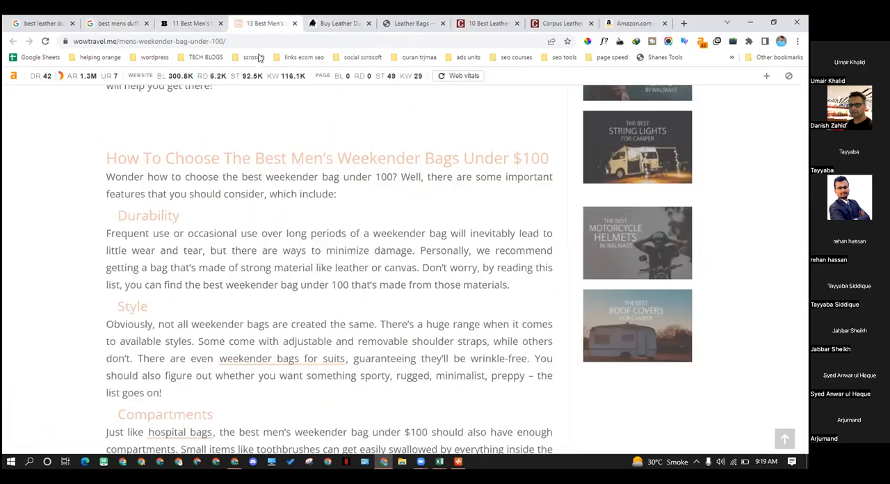
pyautogui.scroll(-1, 273, 219)
pyautogui.scroll(-2, 261, 215)
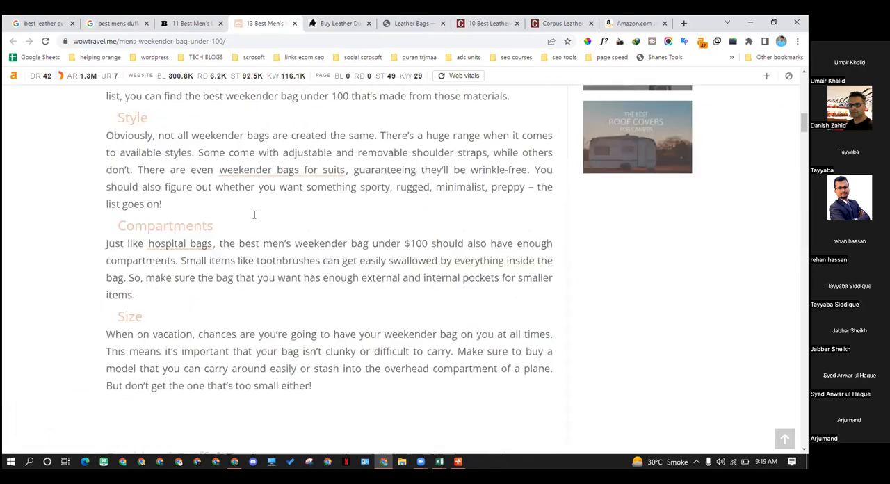
pyautogui.scroll(-5, 251, 217)
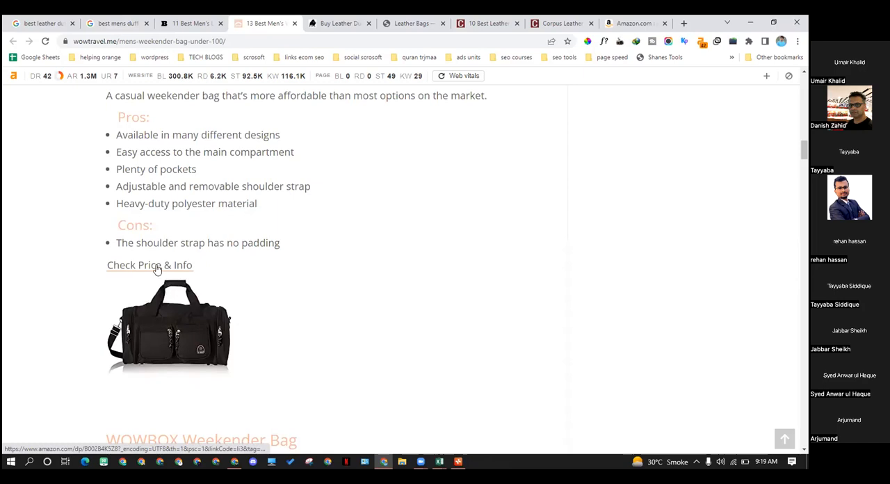
pyautogui.scroll(-1, 161, 274)
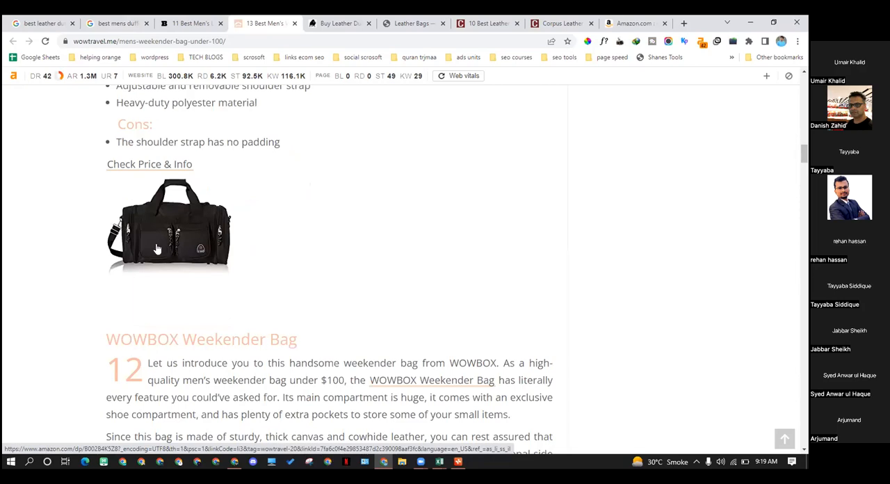
pyautogui.click(157, 249)
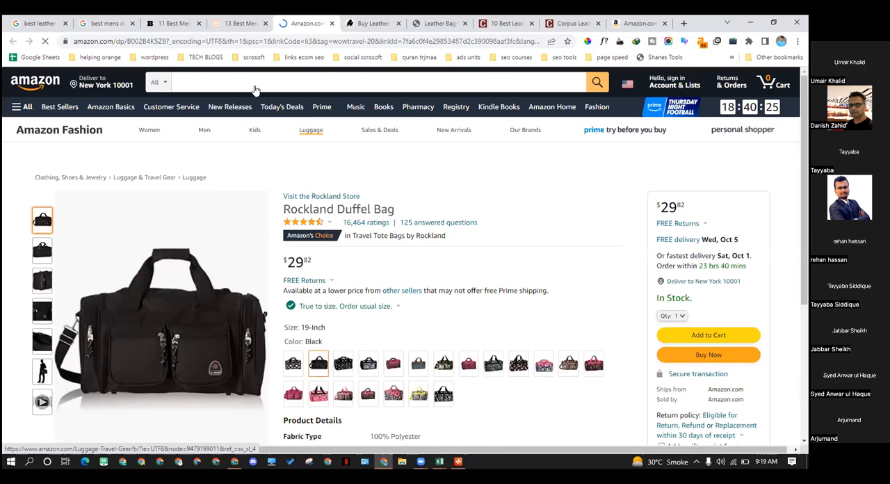
# Go back to the WOW Travel article and examine its reviews from the WOWBOX Weekender Bag to the Kenneth Cole duffel bag
pyautogui.click(235, 23)
pyautogui.scroll(-10, 132, 267)
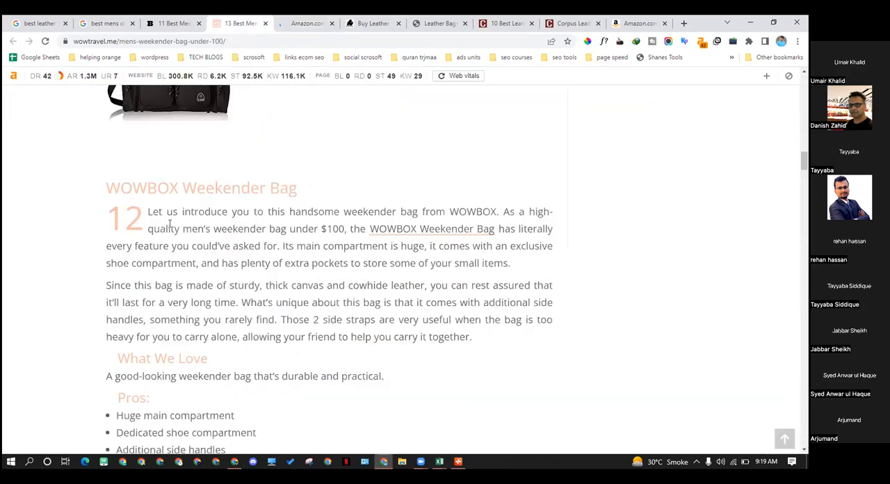
pyautogui.scroll(-15, 181, 201)
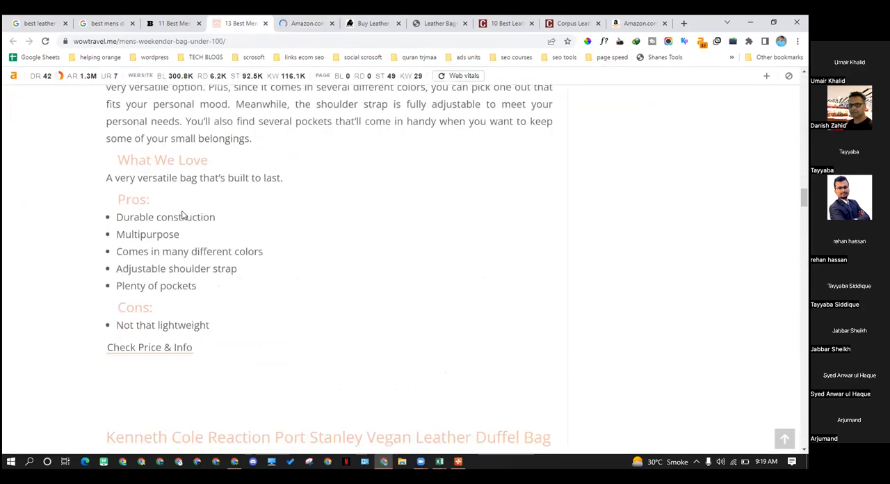
pyautogui.scroll(5, 228, 247)
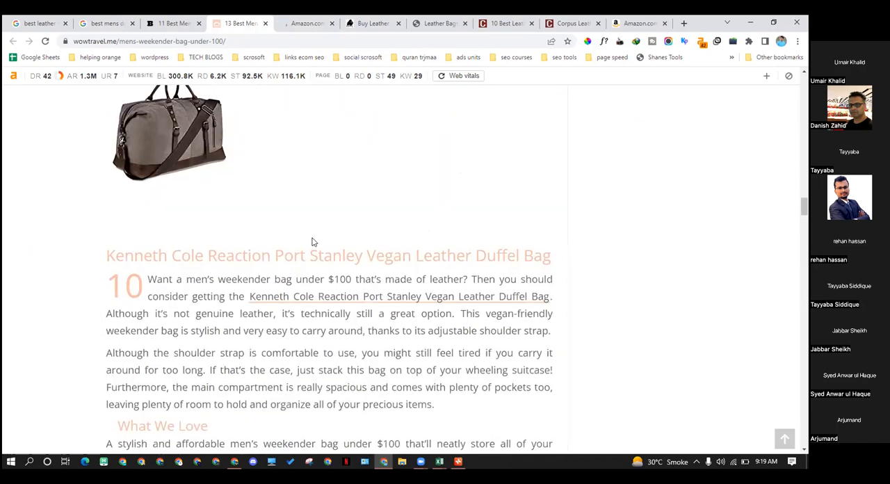
# Recheck the search results page, and reread the WOW Travel bag reviews back up to the black polyester weekender bag
pyautogui.hotkey('ctrl', '2')
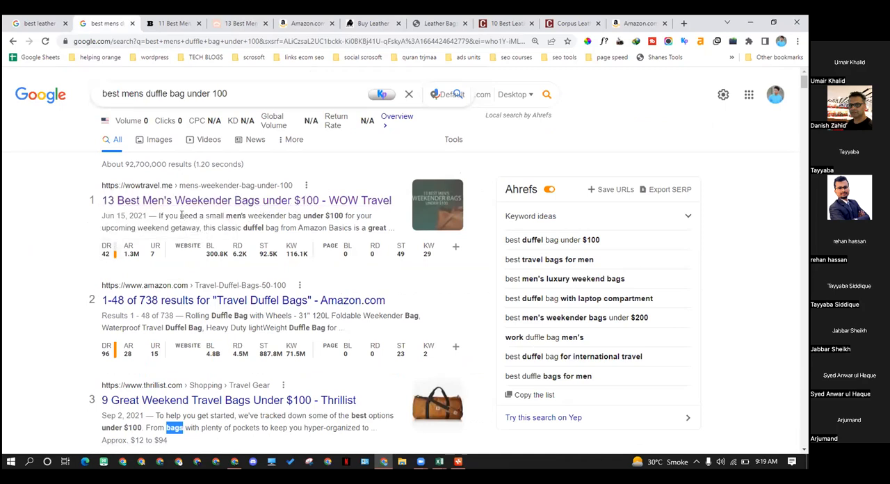
pyautogui.click(243, 22)
pyautogui.scroll(-12, 302, 306)
pyautogui.scroll(2, 308, 318)
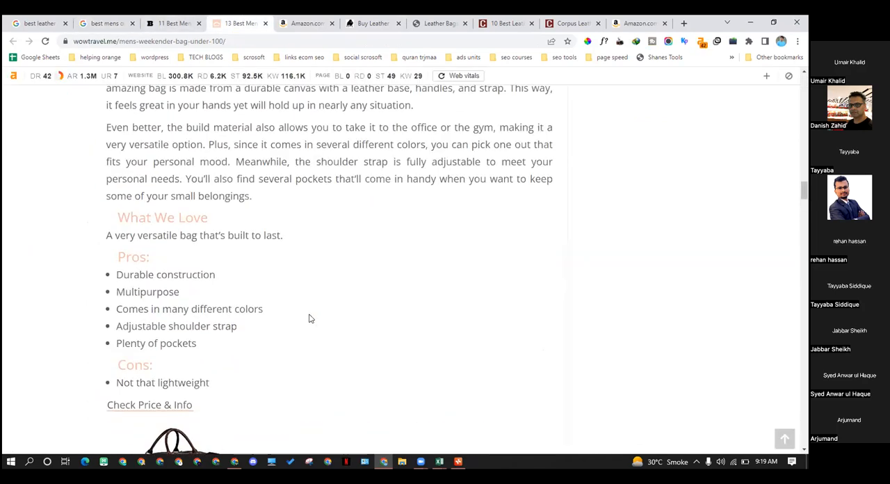
pyautogui.scroll(3, 308, 317)
pyautogui.scroll(4, 310, 318)
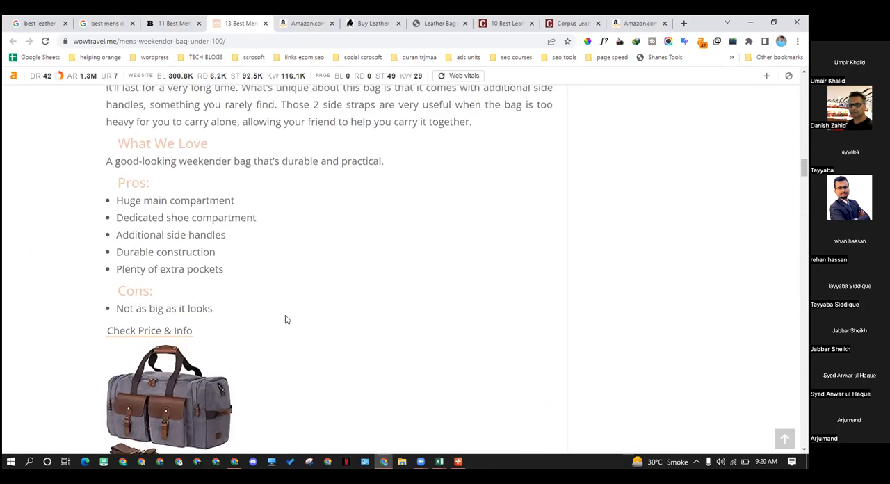
pyautogui.scroll(10, 285, 321)
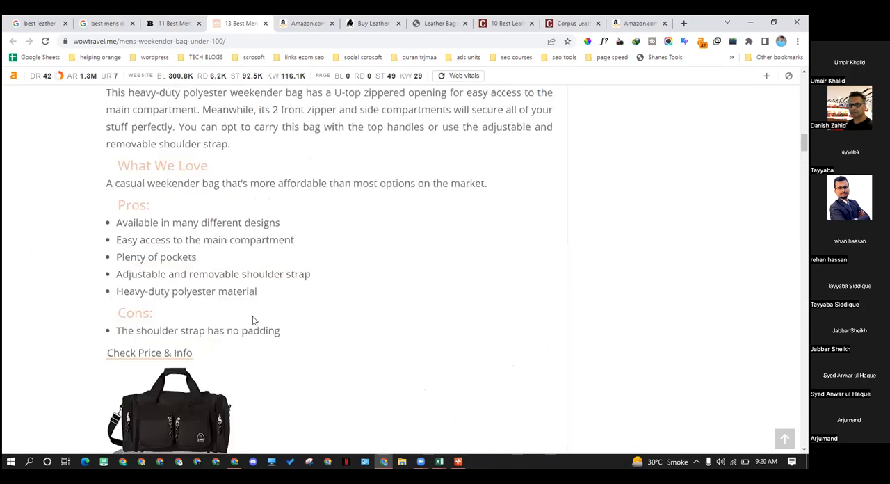
# Reread the WOW Travel under-$100 article from its title and introduction through the buying guide's Durability, Style and Compartments sections
pyautogui.scroll(15, 280, 335)
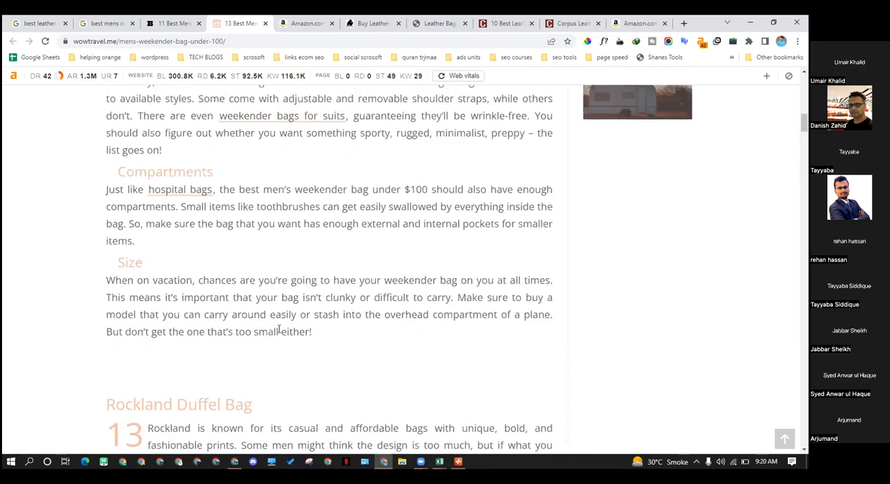
pyautogui.scroll(10, 281, 335)
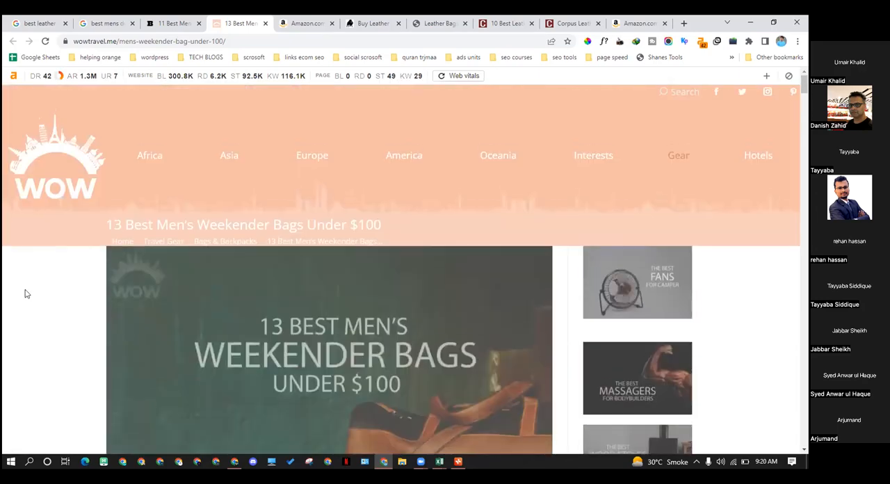
pyautogui.scroll(-6, 311, 280)
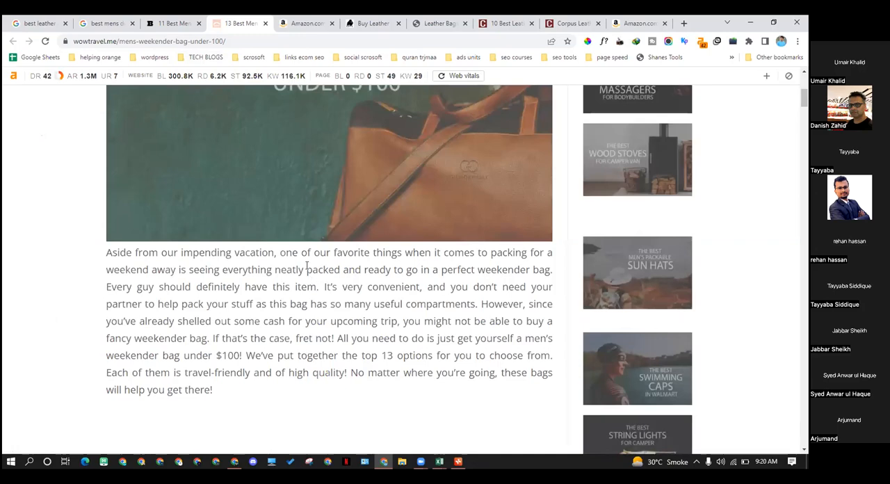
pyautogui.scroll(-3, 306, 271)
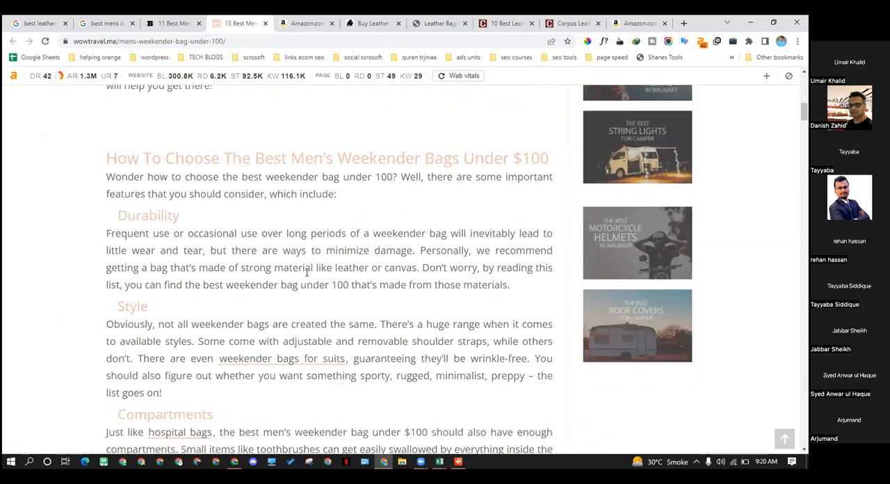
pyautogui.moveTo(194, 159); pyautogui.dragTo(241, 330)
pyautogui.scroll(-1, 188, 244)
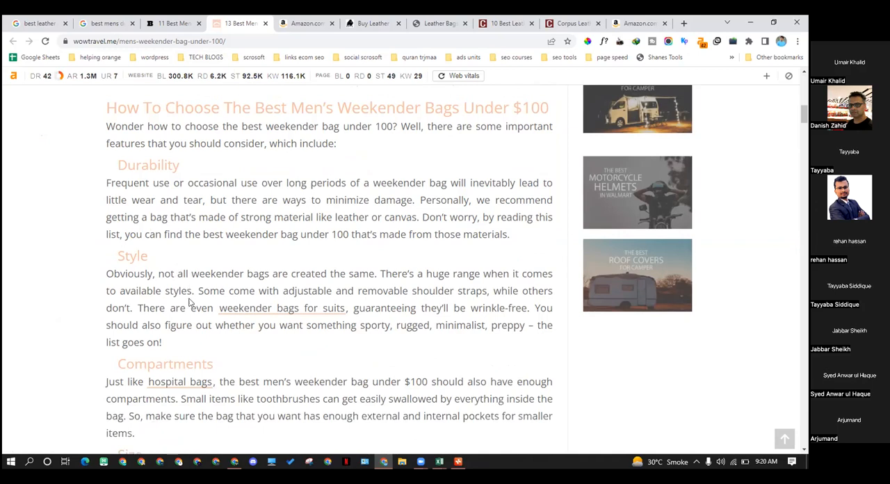
# Recheck the query "best mens duffle bag under 100" on the Google results page and return to the WOW Travel article
pyautogui.click(174, 23)
pyautogui.click(111, 23)
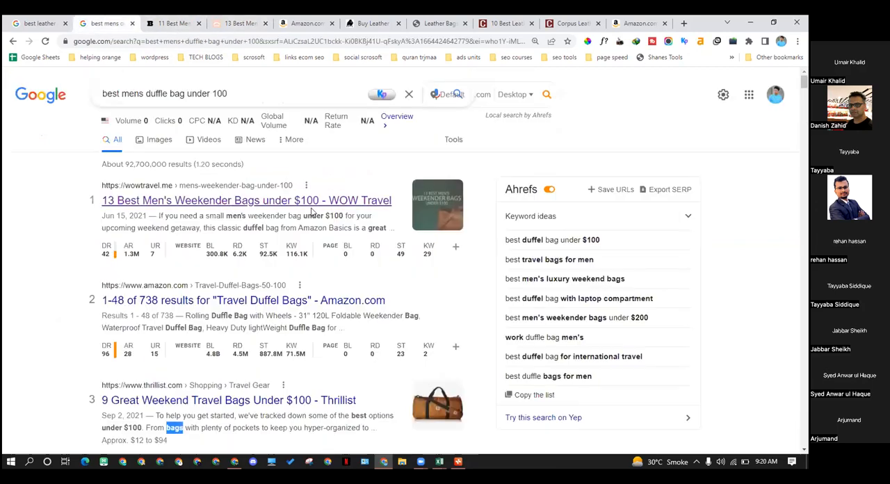
pyautogui.moveTo(227, 94); pyautogui.dragTo(89, 102)
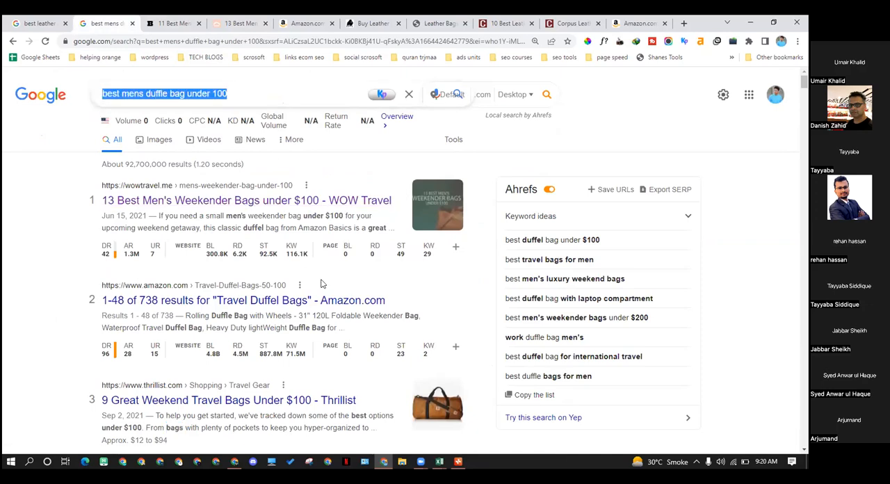
pyautogui.click(250, 23)
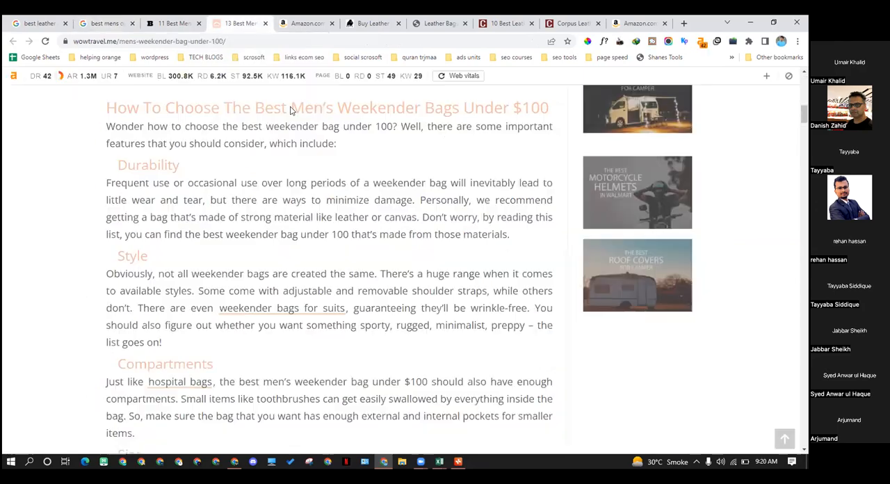
# Open the "weekender bags for suits" link from the Style section in a new tab, close the neighbouring Amazon page, and view the linked article
pyautogui.scroll(5, 267, 184)
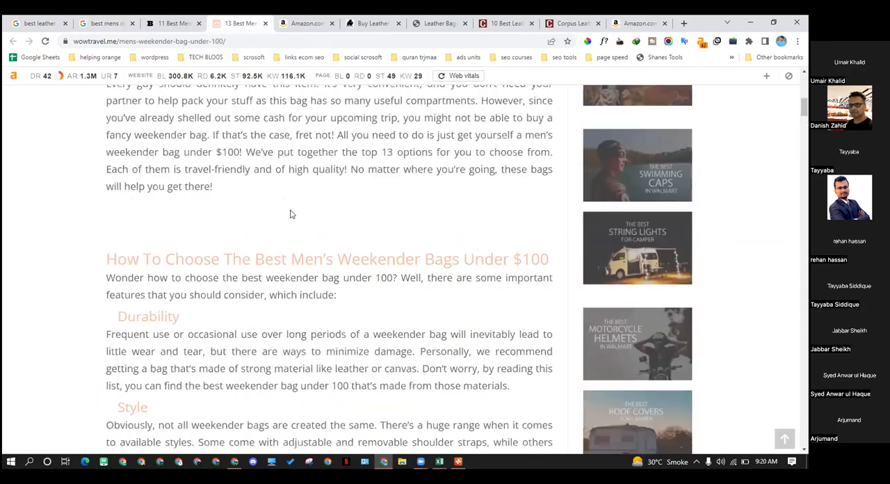
pyautogui.scroll(-5, 256, 228)
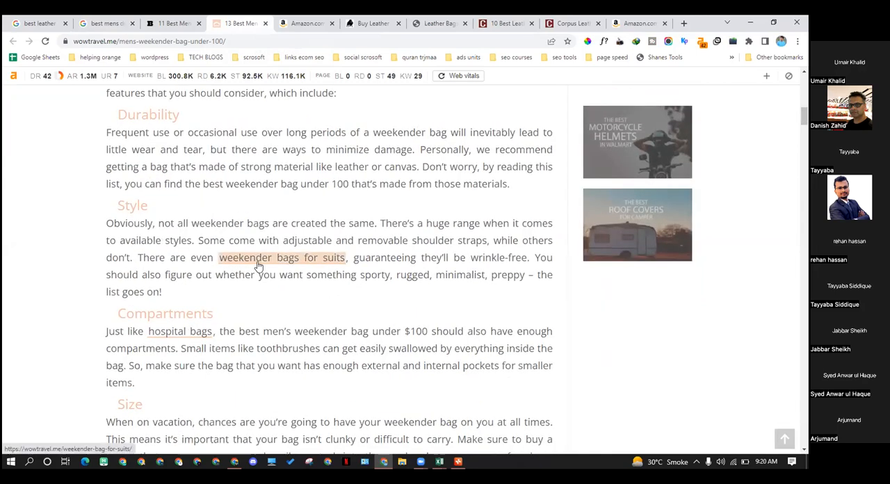
pyautogui.middleClick(258, 265)
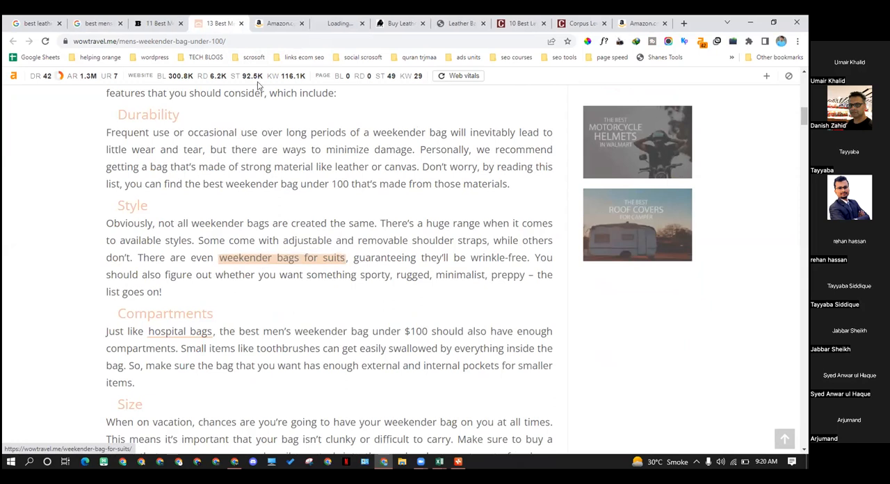
pyautogui.click(331, 22)
pyautogui.click(301, 23)
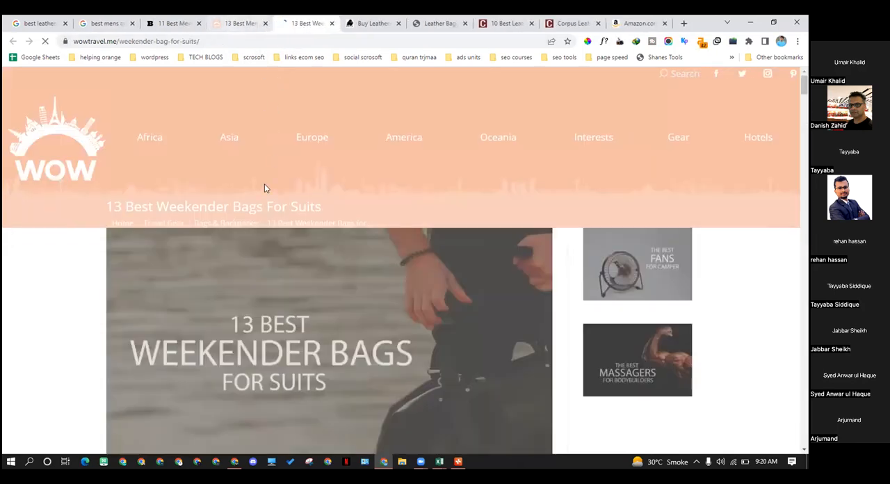
pyautogui.scroll(-2, 194, 286)
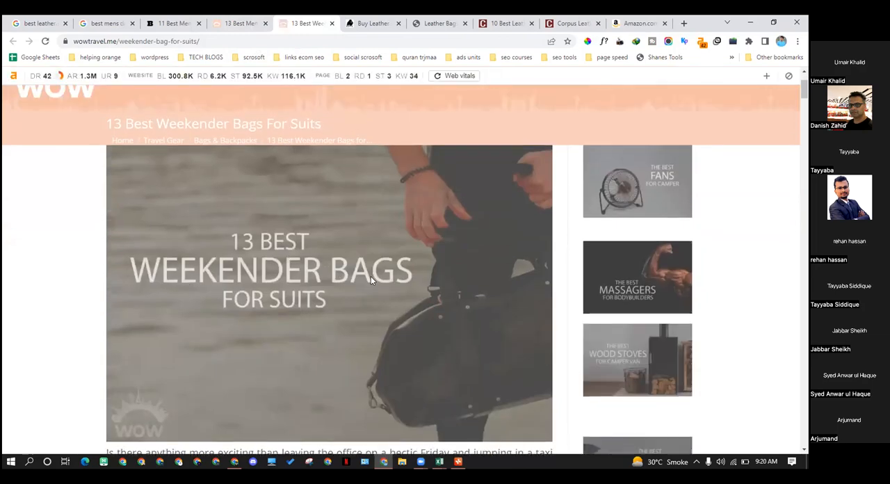
# Compare the under-$100 article and its linked weekender bags for suits article, checking each page's Ahrefs organic search traffic
pyautogui.hotkey('ctrl', 'shift', 'Tab')
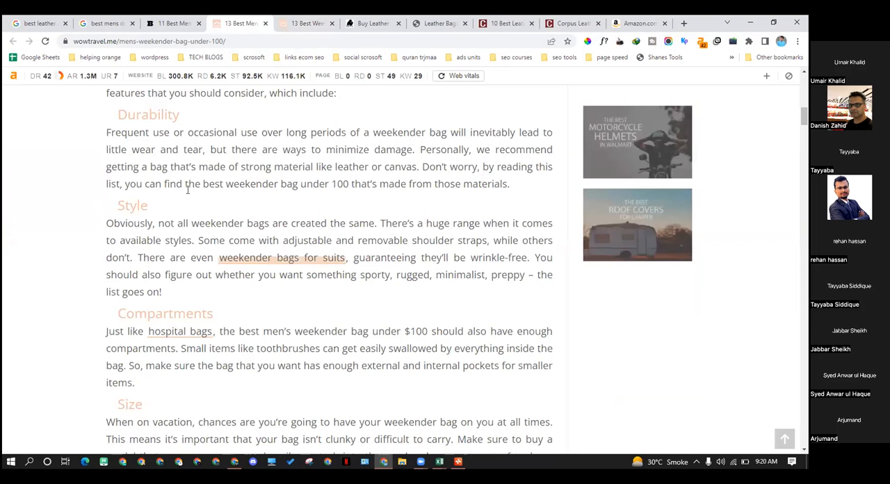
pyautogui.scroll(2, 232, 218)
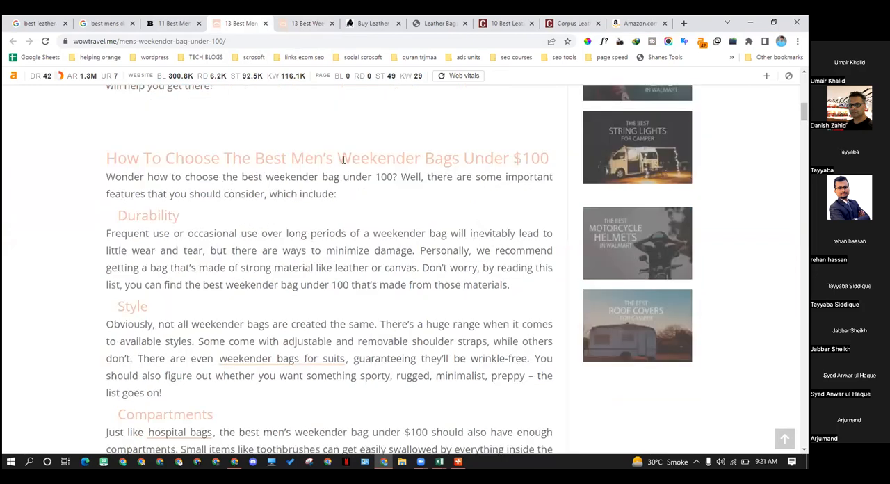
pyautogui.scroll(-1, 351, 230)
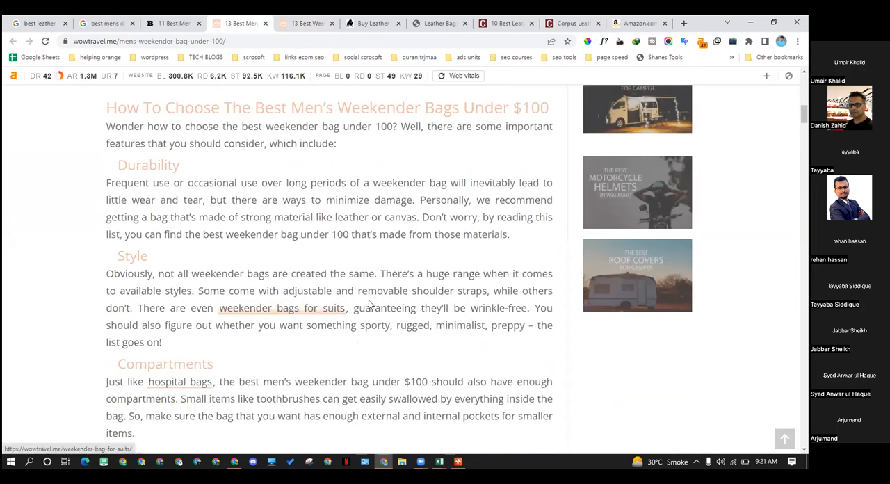
pyautogui.click(297, 19)
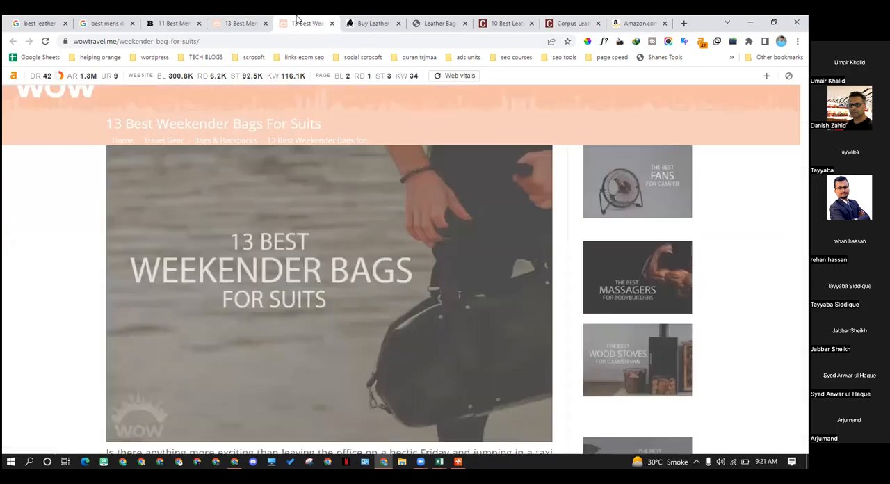
pyautogui.click(249, 25)
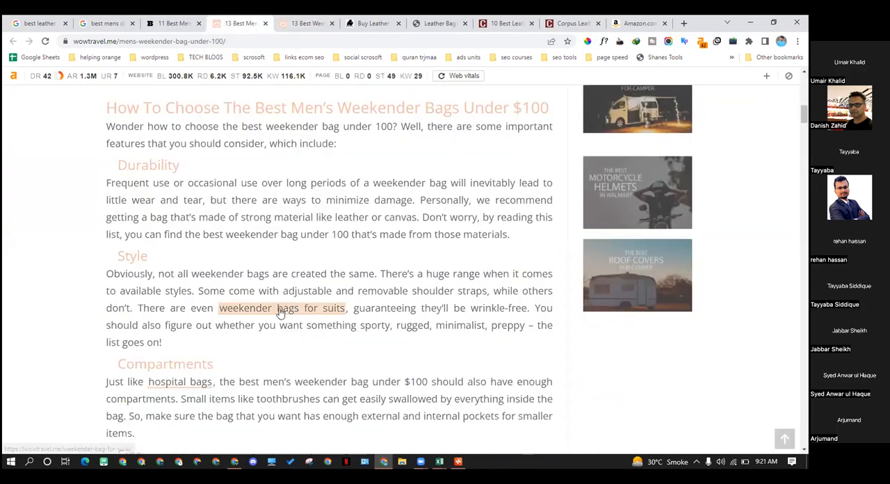
pyautogui.click(306, 26)
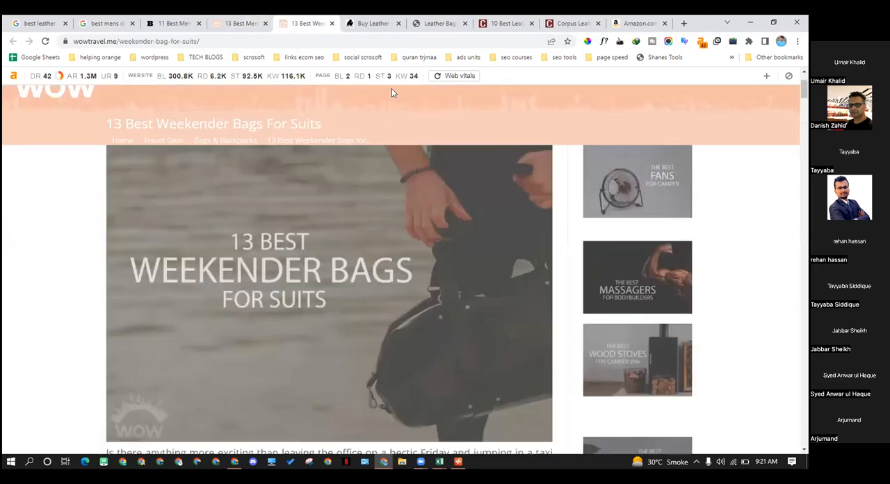
pyautogui.moveTo(377, 82)
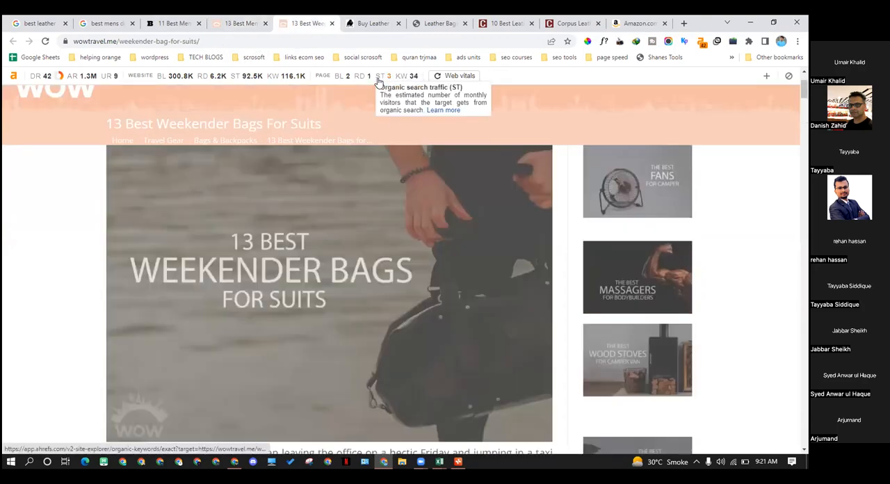
pyautogui.click(261, 21)
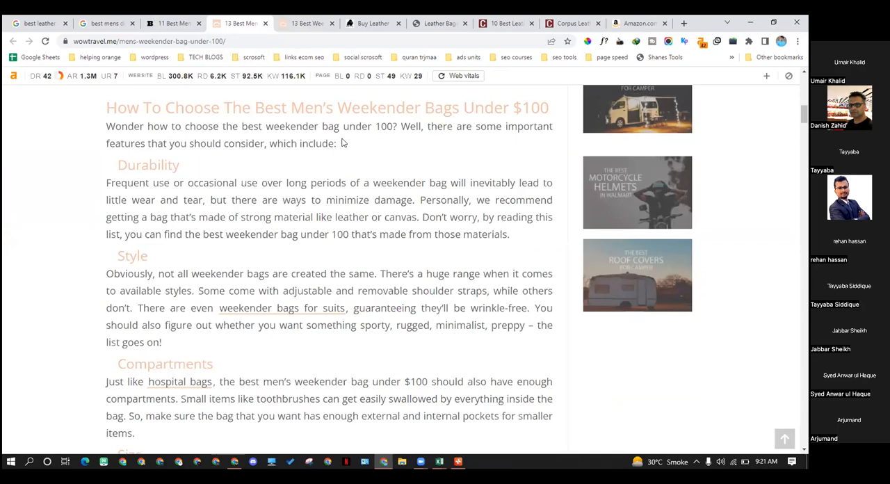
pyautogui.scroll(4, 341, 142)
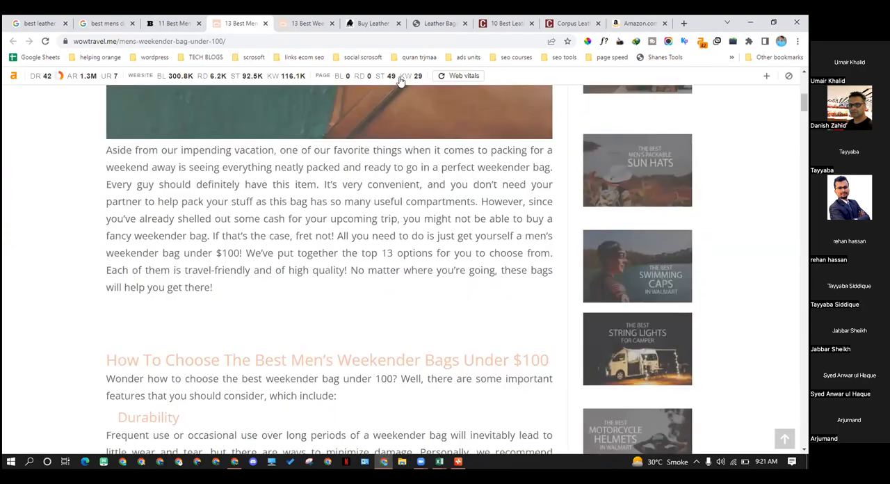
pyautogui.moveTo(388, 82)
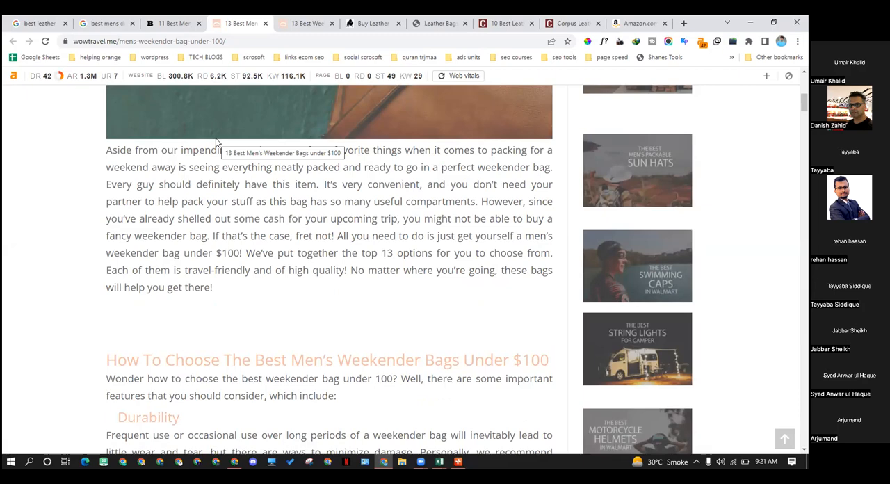
# Open the "hospital bags" link from the buying guide's Compartments section in a new tab and switch to that article
pyautogui.scroll(-4, 258, 199)
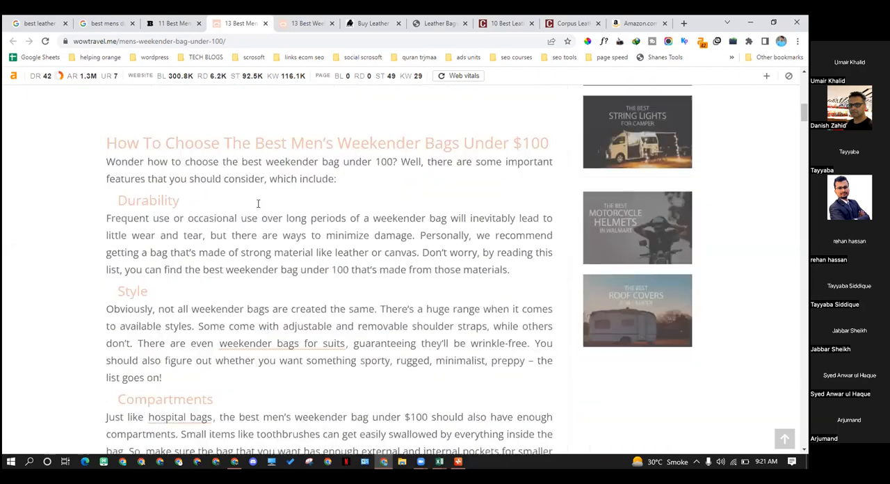
pyautogui.scroll(-1, 243, 152)
pyautogui.scroll(-1, 243, 155)
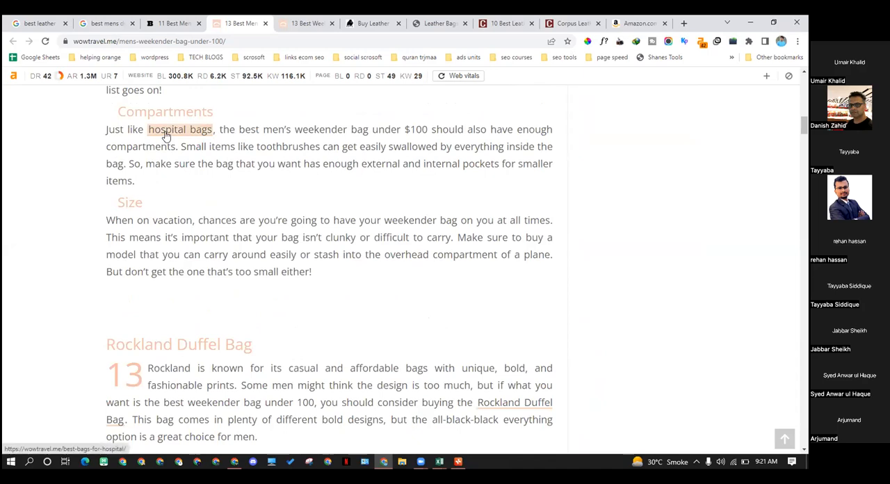
pyautogui.middleClick(166, 135)
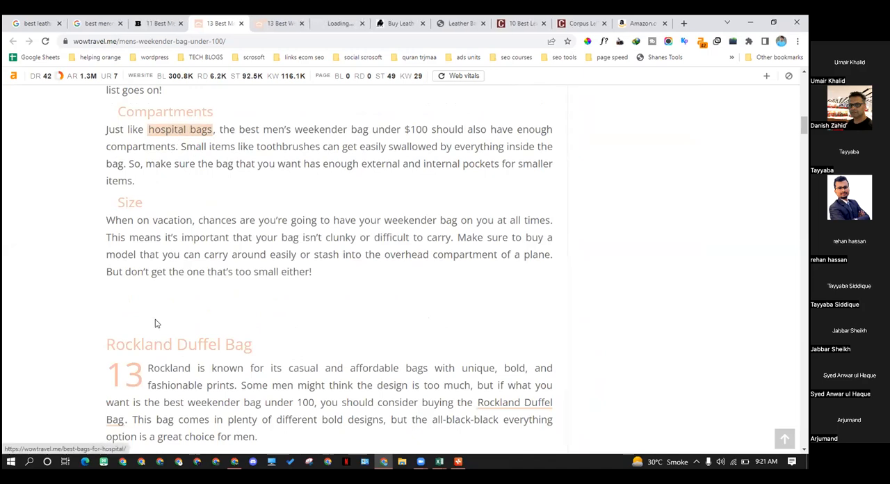
pyautogui.click(321, 23)
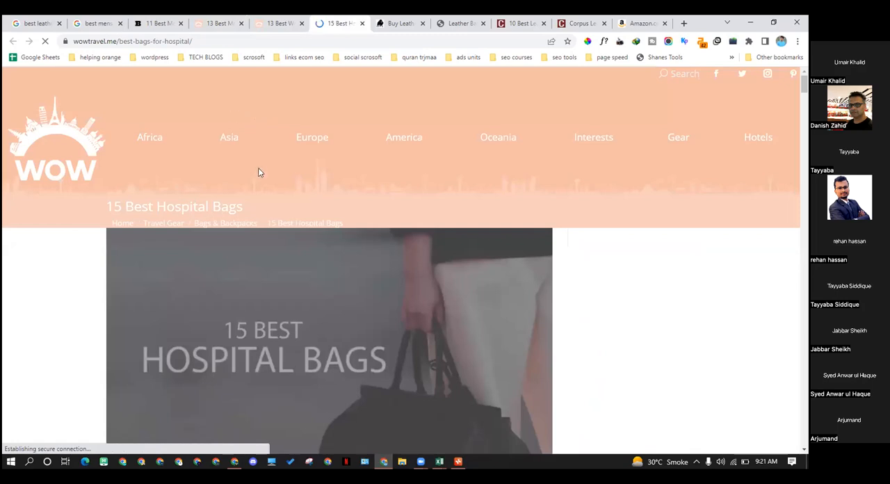
# Examine the hospital bags article's introduction, table of contents, page metrics and its first reviews, from HYC00 to CallMidWives
pyautogui.scroll(-2, 304, 240)
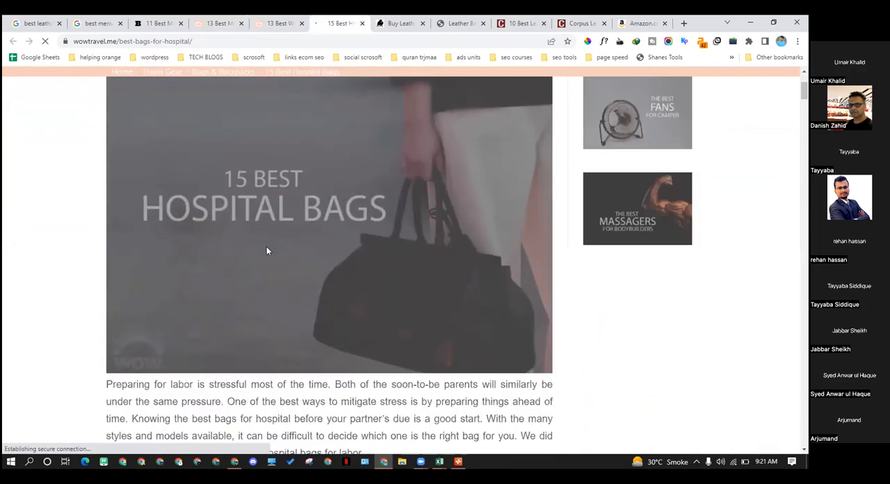
pyautogui.scroll(-3, 266, 254)
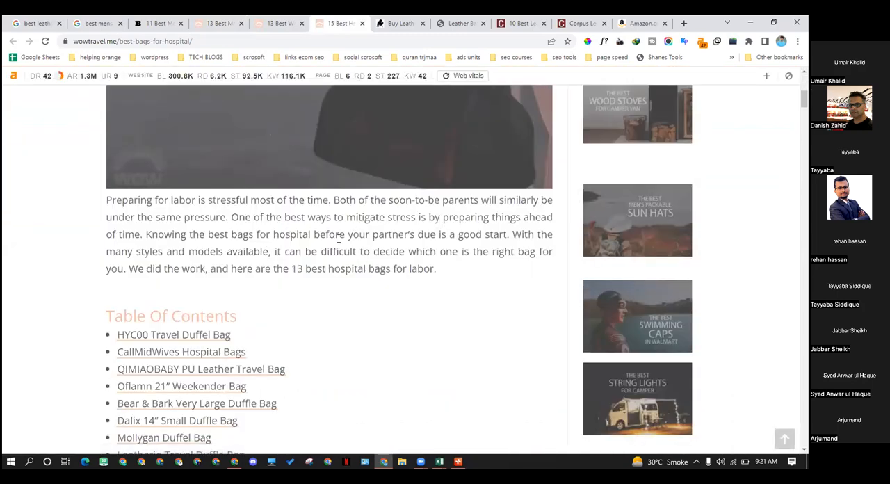
pyautogui.scroll(2, 321, 233)
pyautogui.scroll(-6, 312, 246)
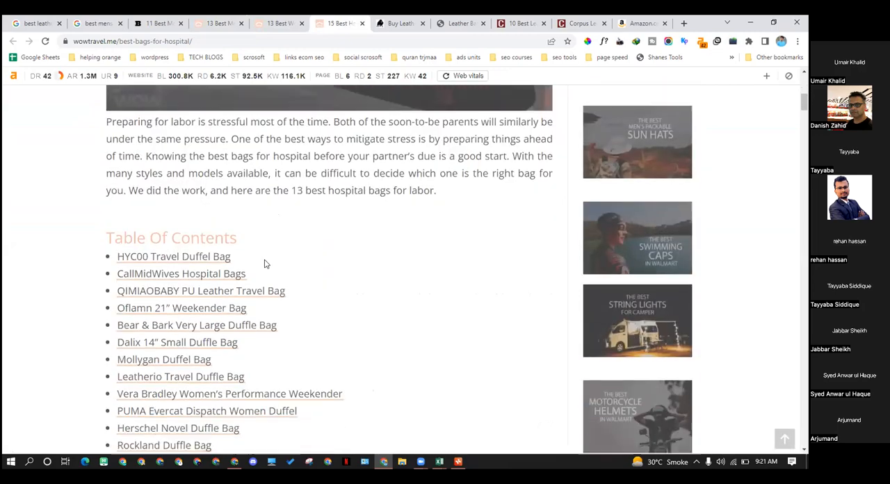
pyautogui.scroll(-2, 195, 188)
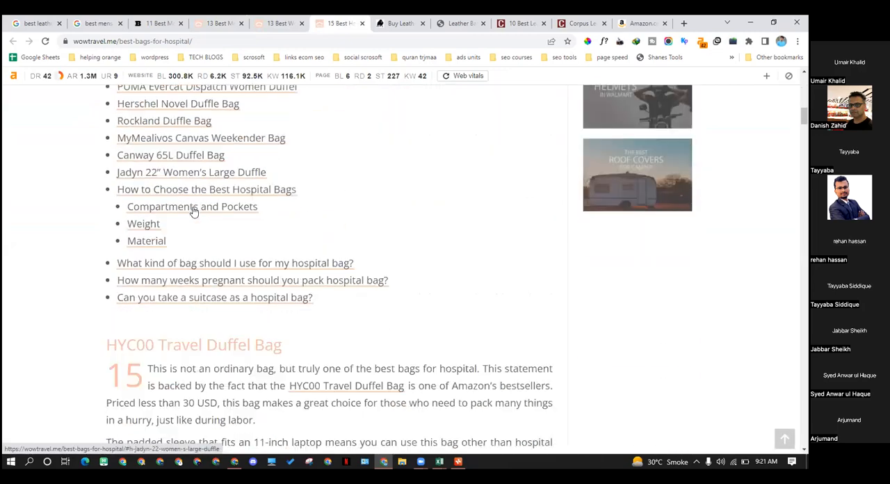
pyautogui.scroll(-3, 196, 243)
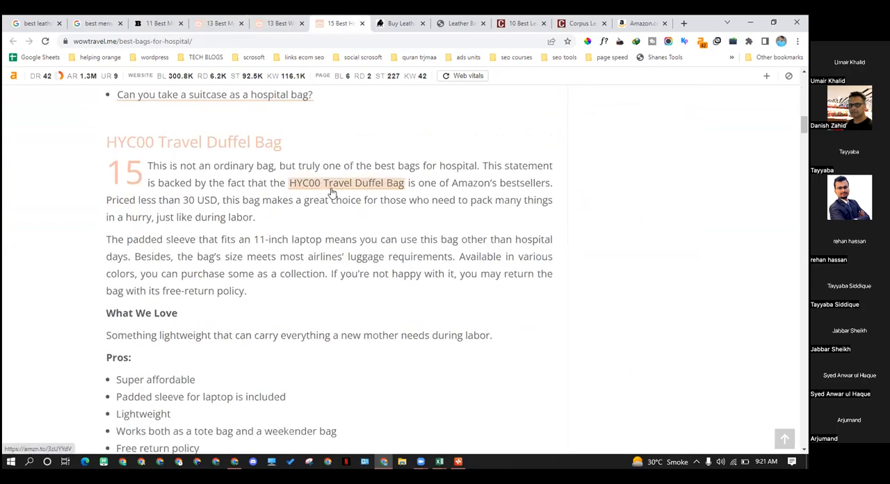
pyautogui.scroll(-7, 322, 202)
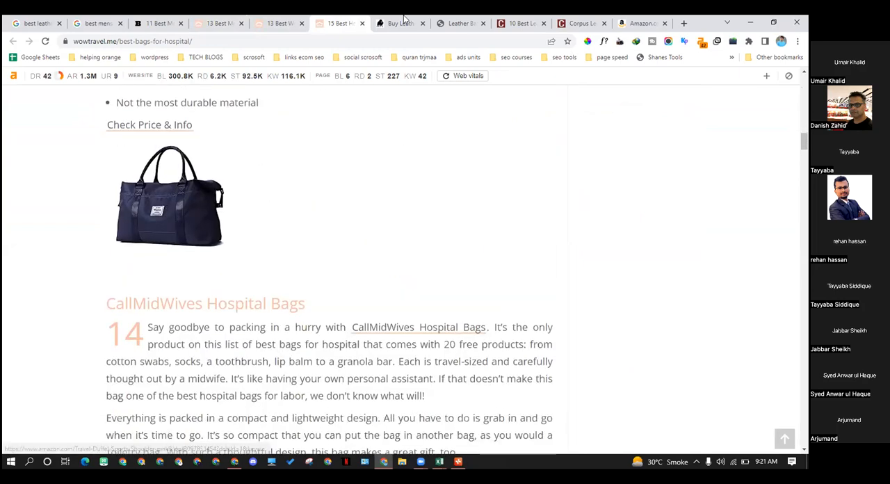
# Return to the men's weekender bags article and inspect the Rockland Duffel Bag review and its product link
pyautogui.click(235, 18)
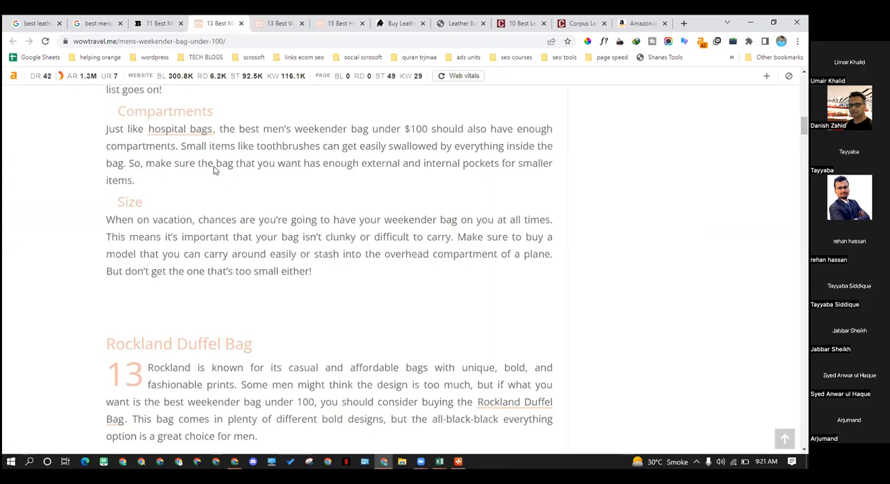
pyautogui.scroll(-1, 312, 245)
pyautogui.scroll(-3, 311, 245)
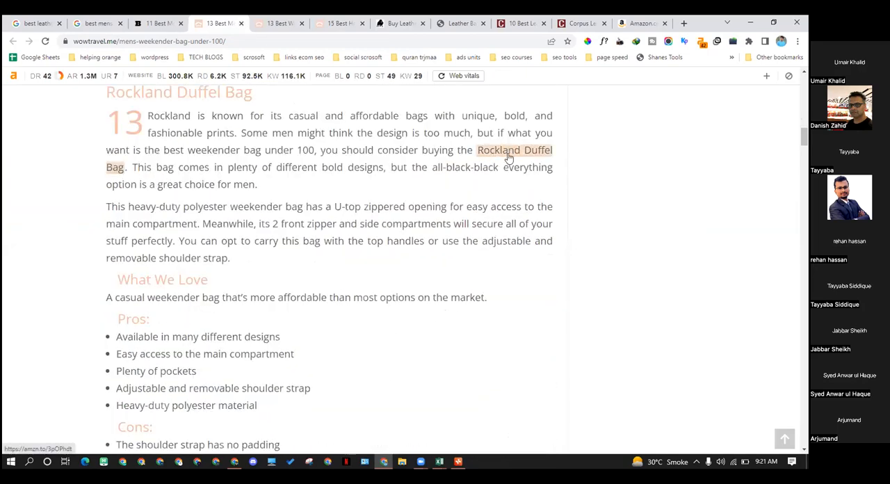
# Follow the Rockland Duffel Bag affiliate link from its review and look over the Amazon product page
pyautogui.moveTo(162, 94); pyautogui.dragTo(264, 104)
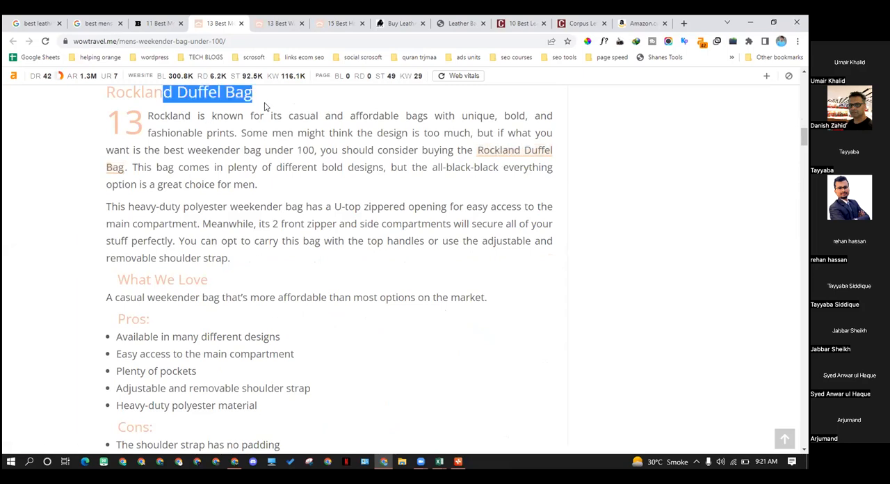
pyautogui.click(505, 157)
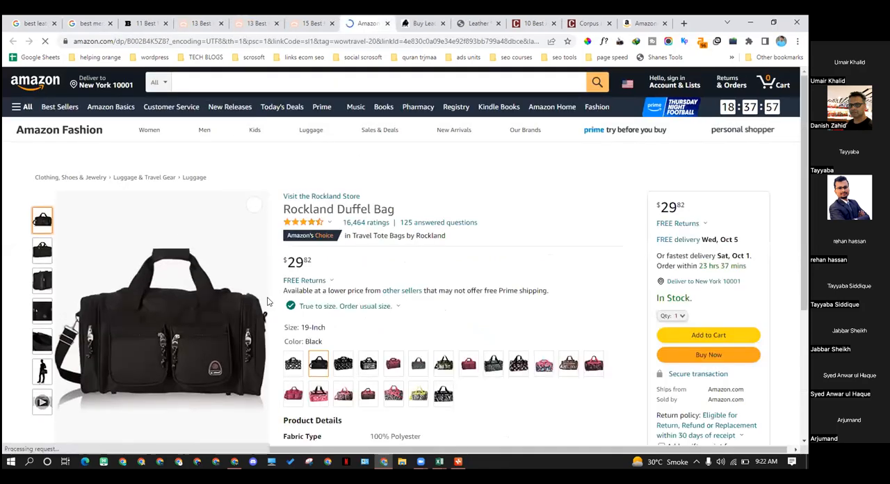
pyautogui.scroll(-1, 153, 108)
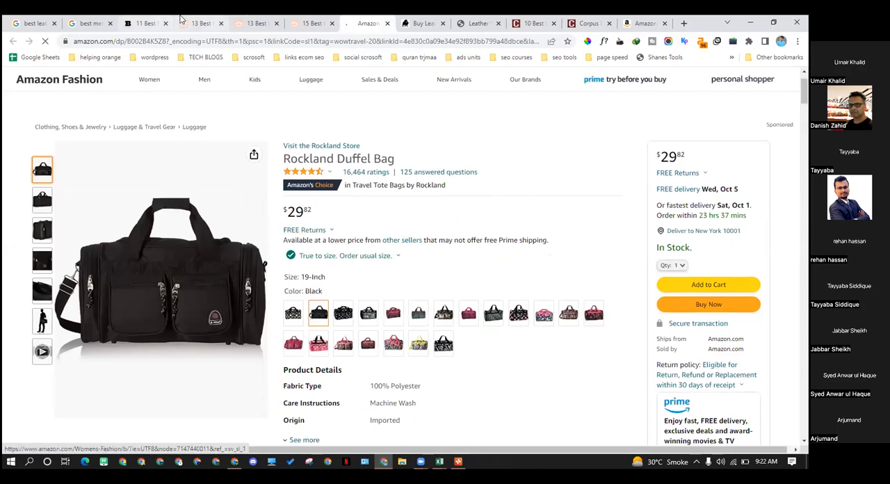
# Return to the under-$100 weekender bags article and examine the review structure and product links from Rockland through the Amazon Basics Canvas Duffel Bag
pyautogui.click(200, 23)
pyautogui.click(192, 135)
pyautogui.tripleClick(259, 181)
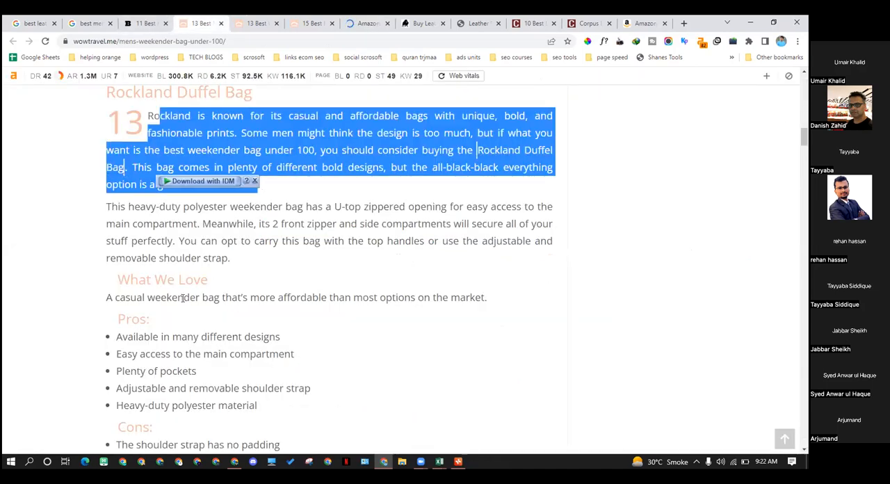
pyautogui.scroll(-2, 105, 203)
pyautogui.scroll(-2, 201, 305)
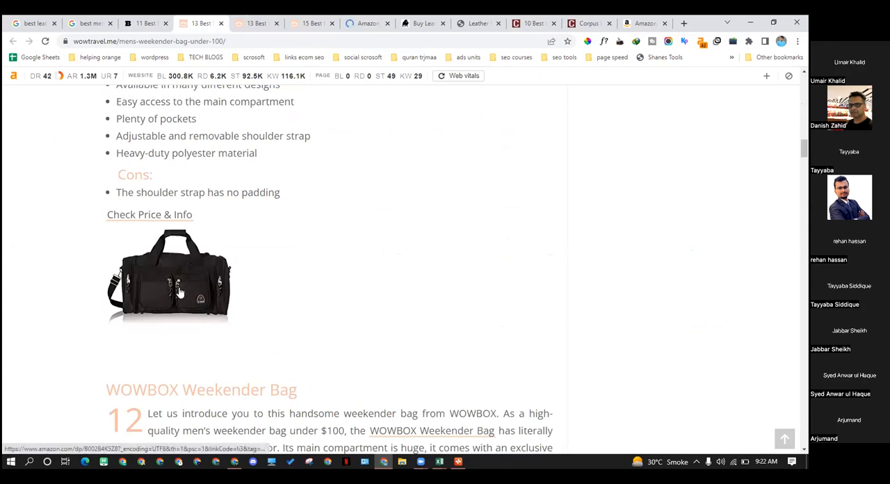
pyautogui.scroll(-3, 180, 293)
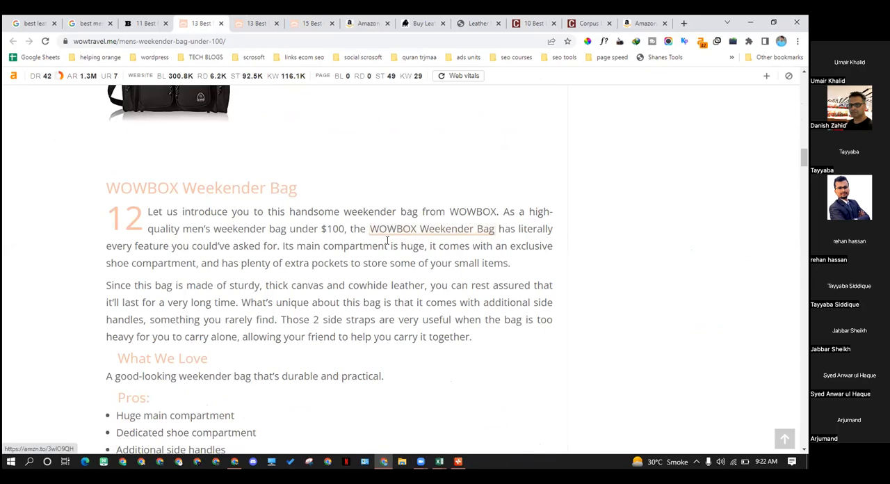
pyautogui.scroll(-7, 308, 168)
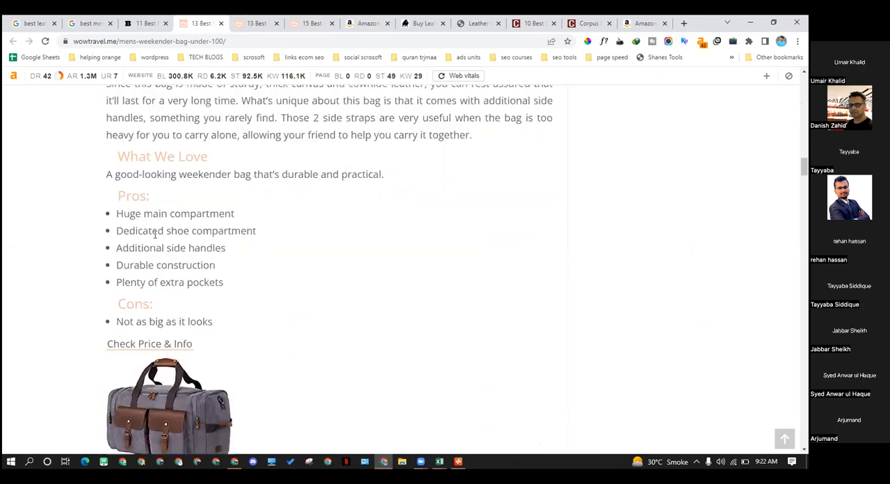
pyautogui.scroll(-1, 269, 249)
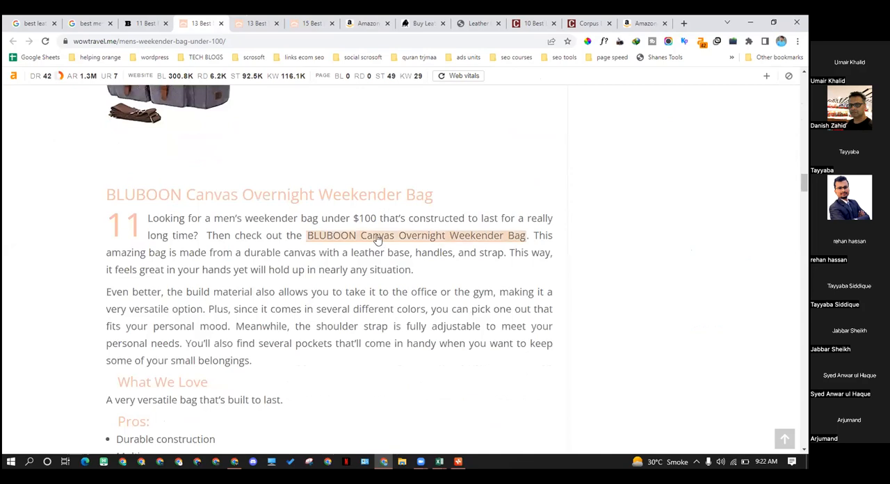
pyautogui.scroll(-10, 248, 280)
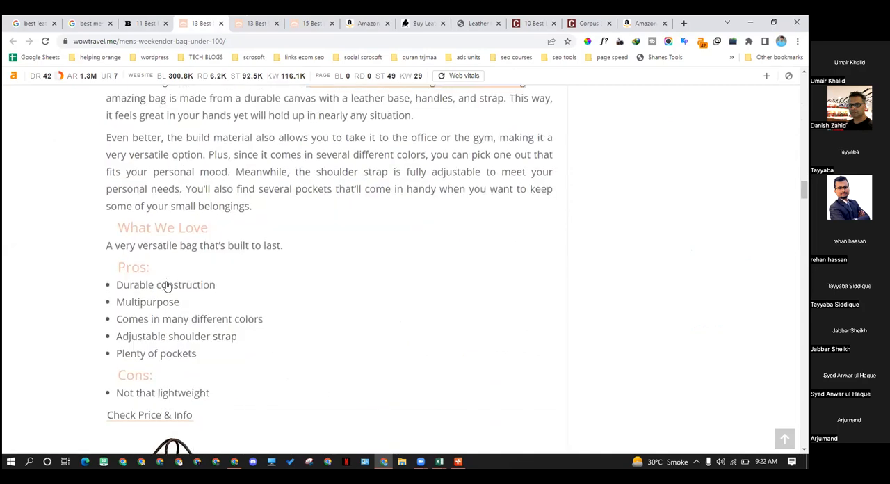
pyautogui.scroll(2, 324, 243)
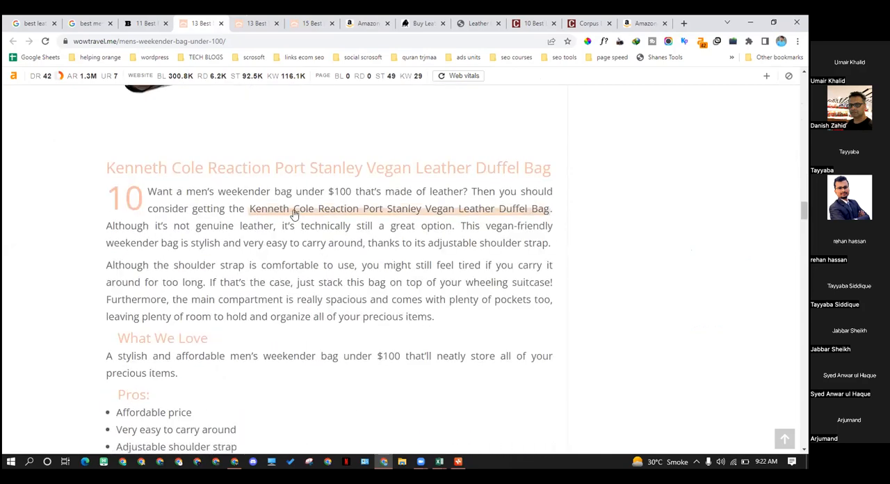
pyautogui.scroll(-6, 219, 253)
pyautogui.scroll(-5, 196, 275)
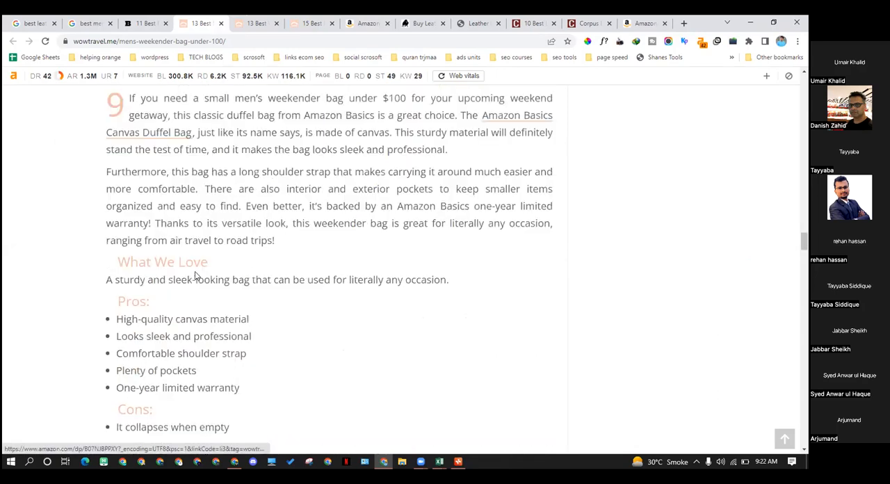
pyautogui.scroll(2, 144, 201)
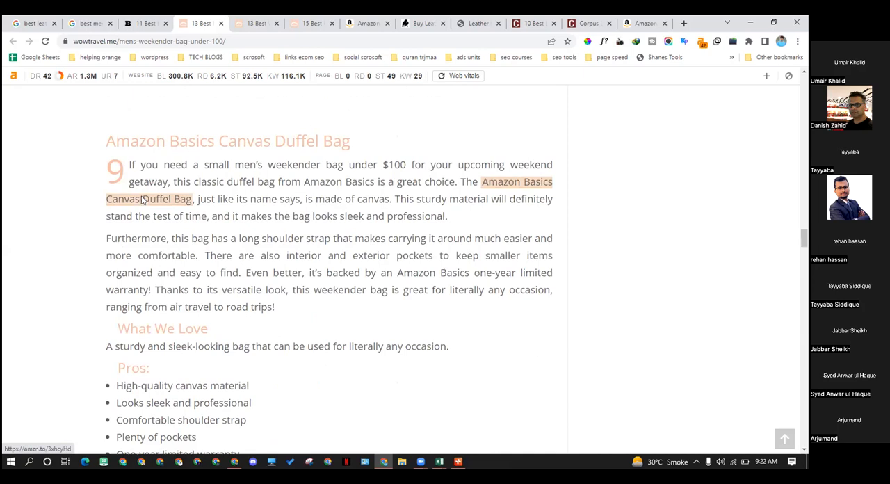
# Copy the Amazon Basics Canvas Duffel Bag affiliate link's address and paste it as the address of a new browser tab
pyautogui.rightClick(141, 199)
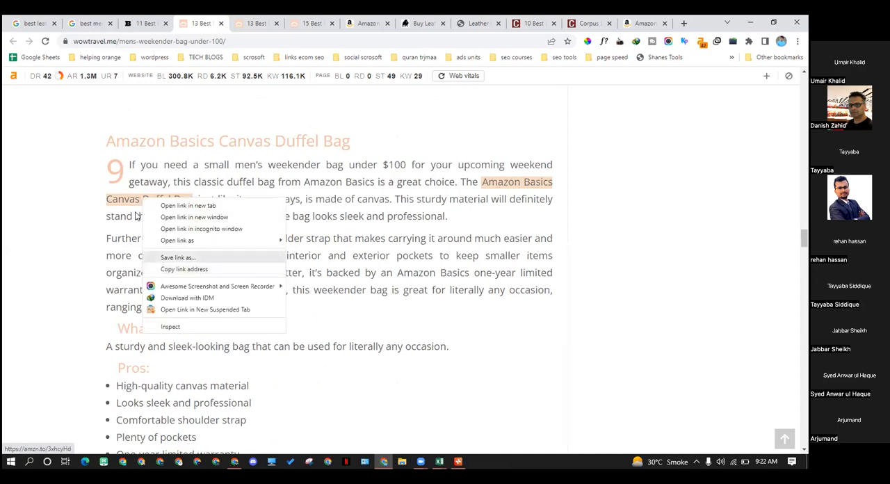
pyautogui.click(186, 269)
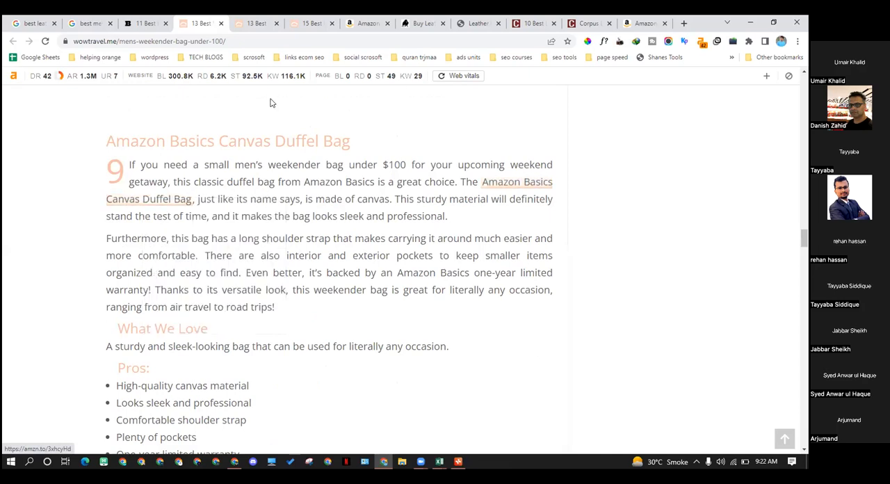
pyautogui.click(257, 23)
pyautogui.click(683, 23)
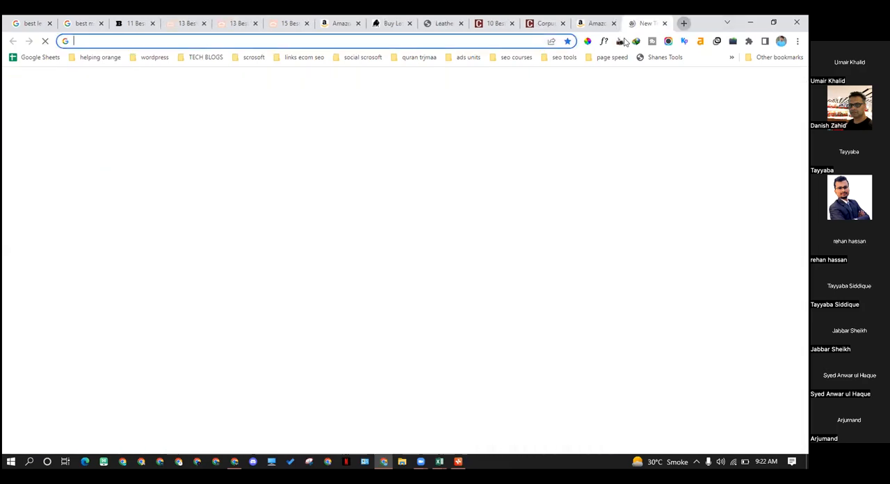
pyautogui.hotkey('ctrl', 'v')
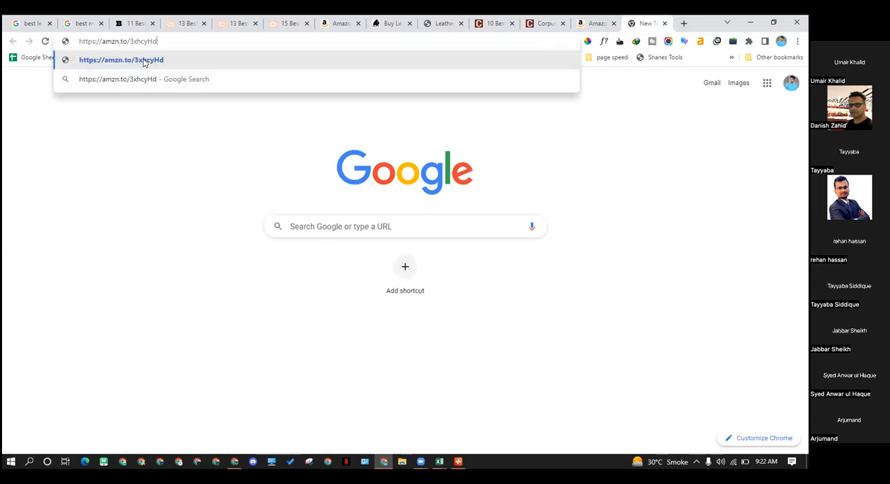
# Return to the under-$100 article and examine the reviews and product links from NUBILY through Komal's Passion Leather Weekender Bag
pyautogui.click(189, 23)
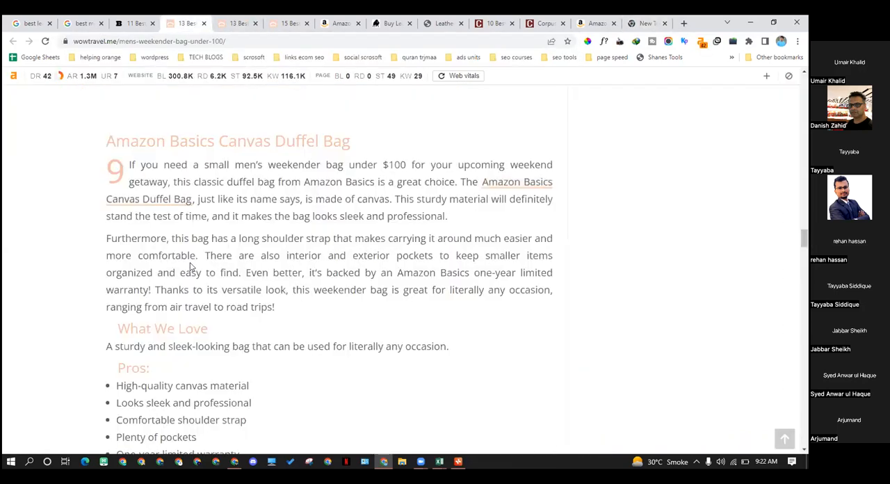
pyautogui.scroll(-9, 186, 233)
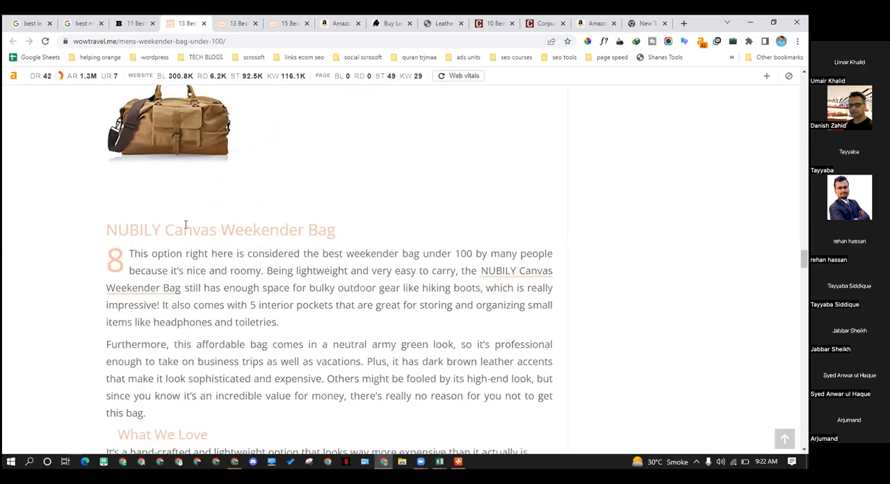
pyautogui.scroll(-6, 187, 175)
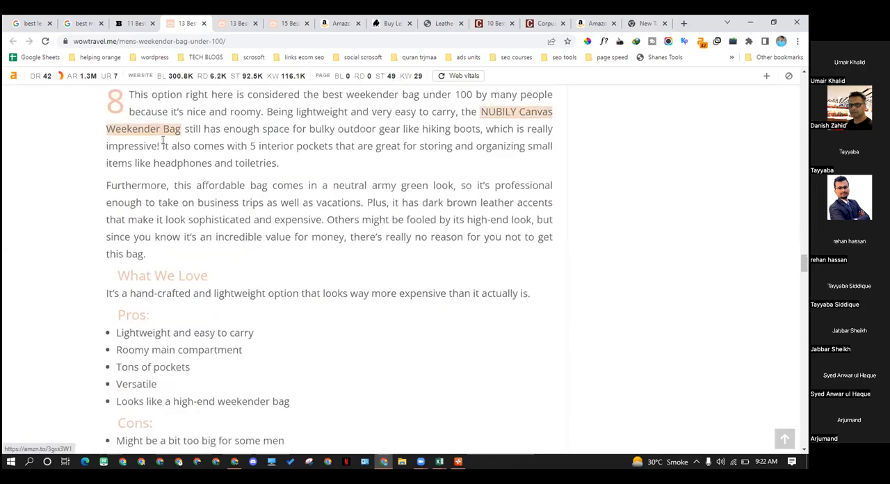
pyautogui.scroll(-2, 188, 177)
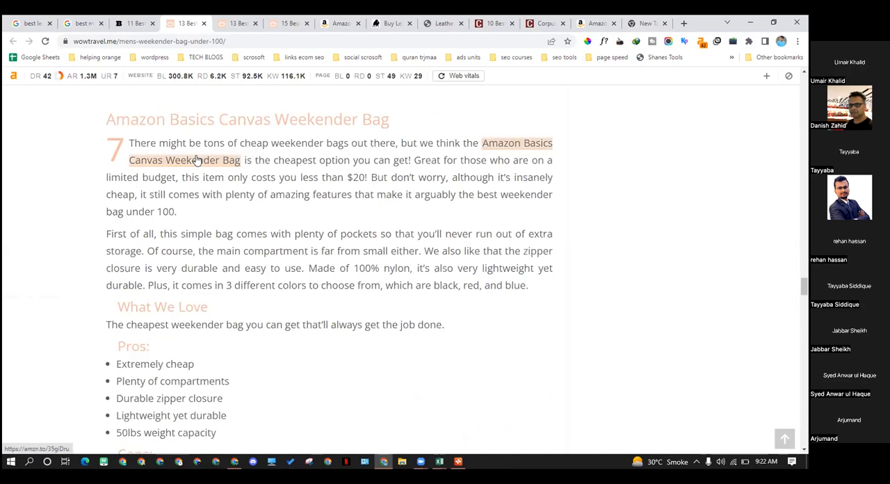
pyautogui.scroll(-7, 196, 160)
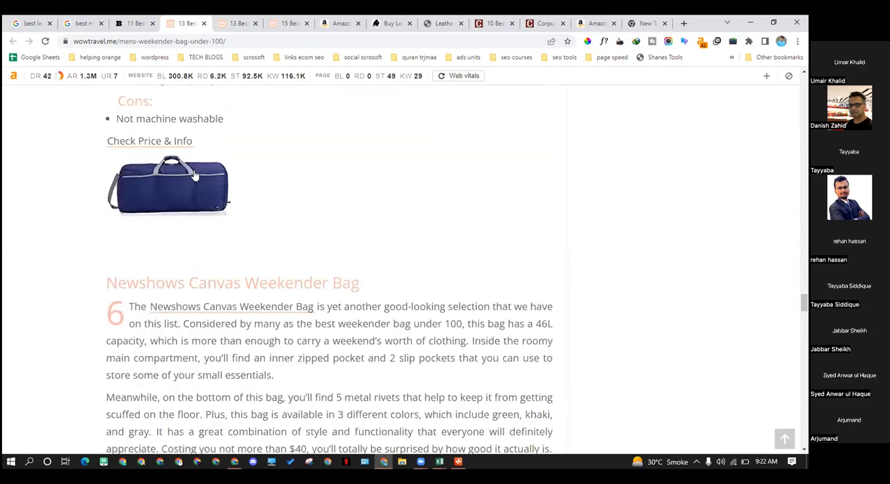
pyautogui.scroll(-4, 215, 150)
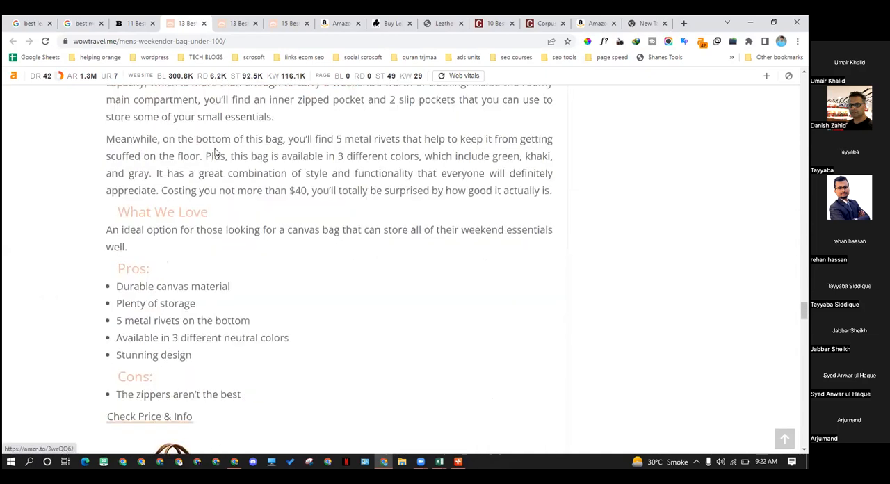
pyautogui.scroll(-5, 215, 155)
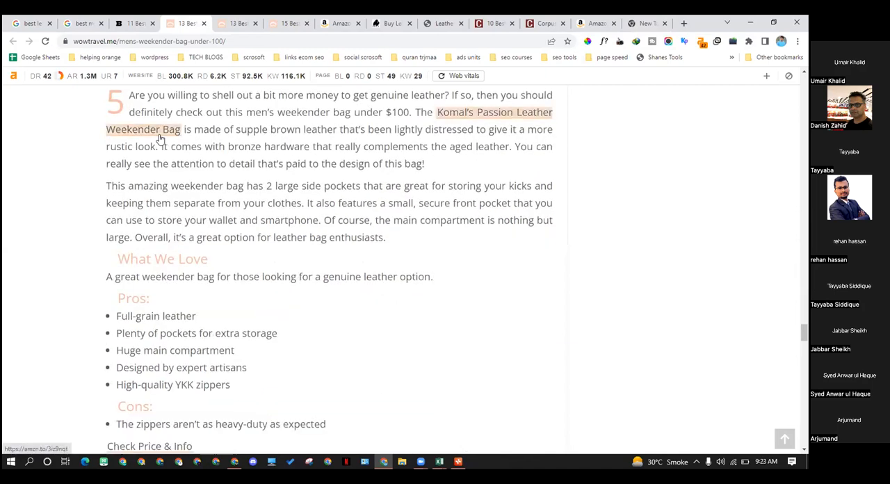
# Search Google for "check my links" and enable the Check My Links extension from its Chrome Web Store page
pyautogui.click(682, 24)
pyautogui.write('chec')
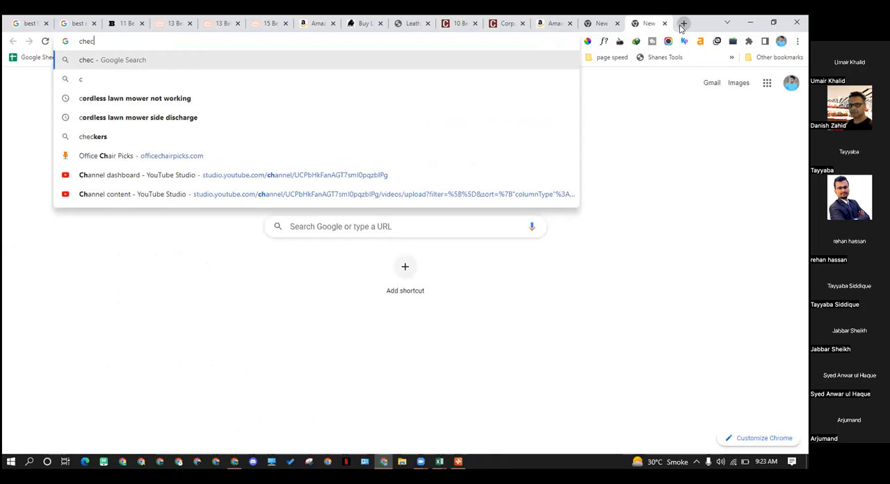
pyautogui.write('l')
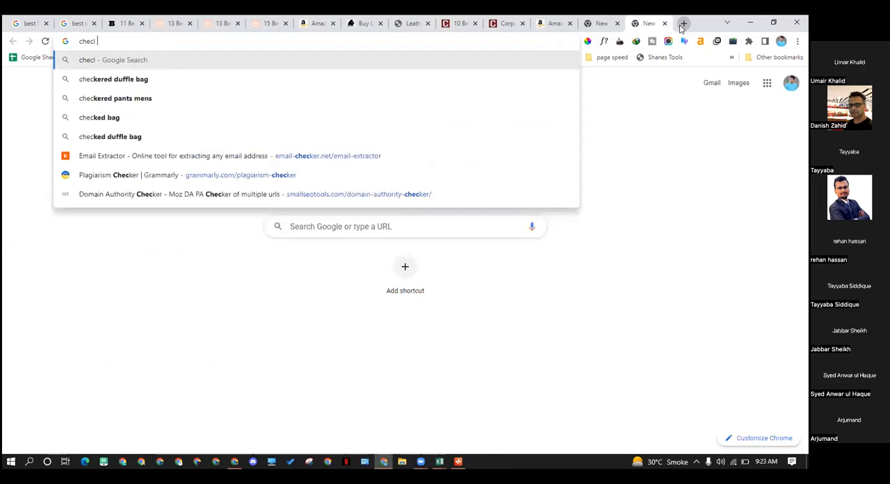
pyautogui.press('BackSpace')
pyautogui.write('k')
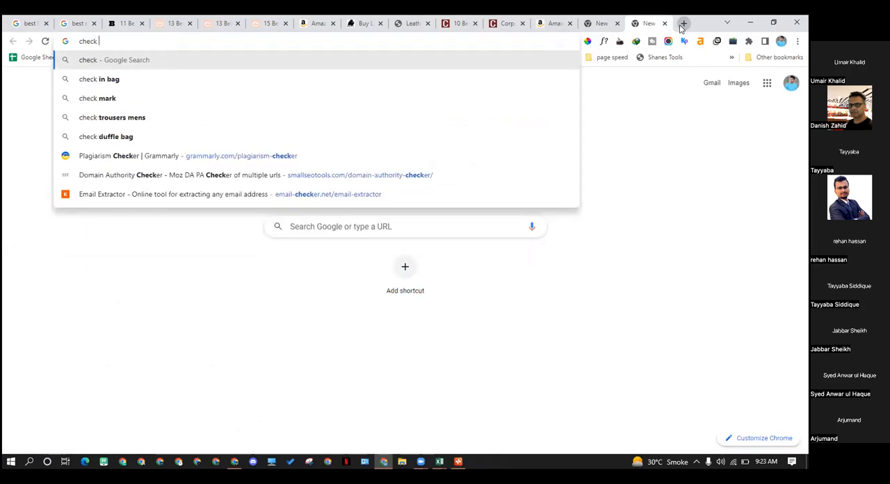
pyautogui.write(' my links')
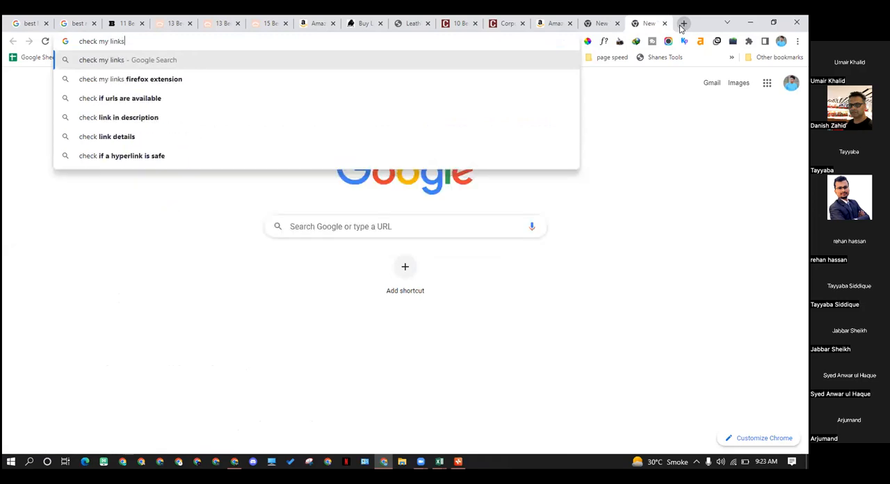
pyautogui.press('Return')
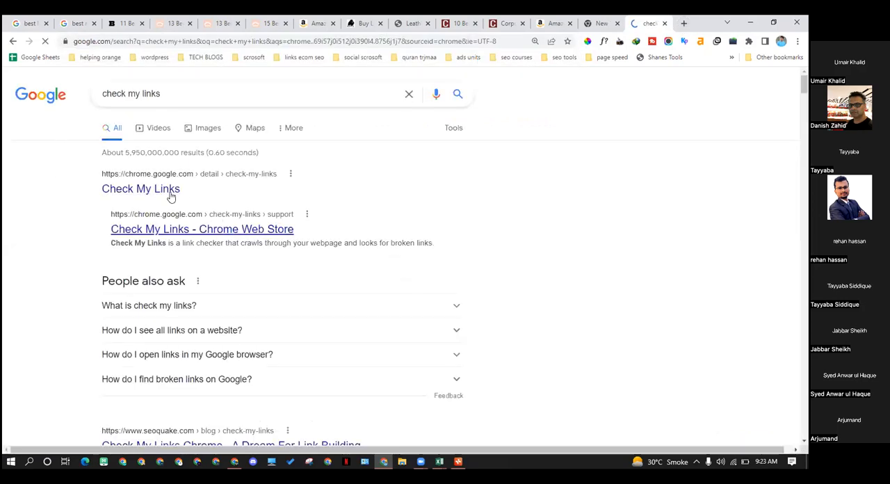
pyautogui.click(167, 195)
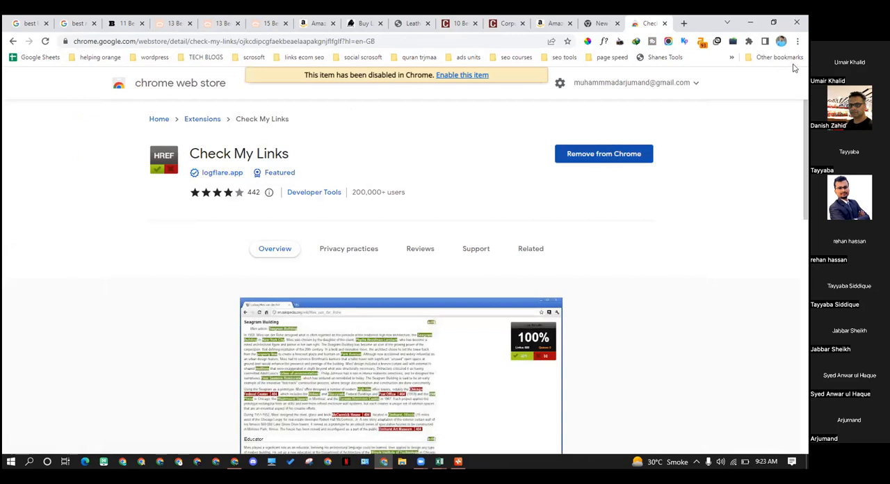
pyautogui.click(451, 75)
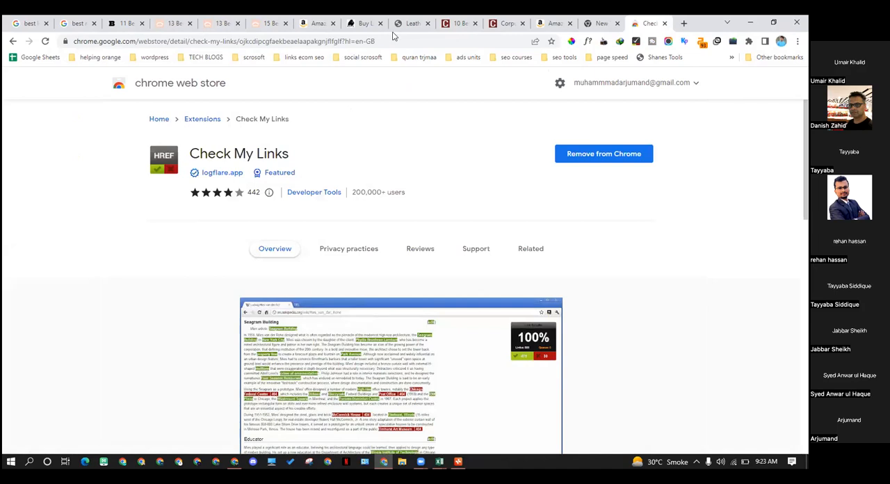
# Return to the under-$100 weekender bags article and look through the browser's installed extensions for Check My Links
pyautogui.click(318, 24)
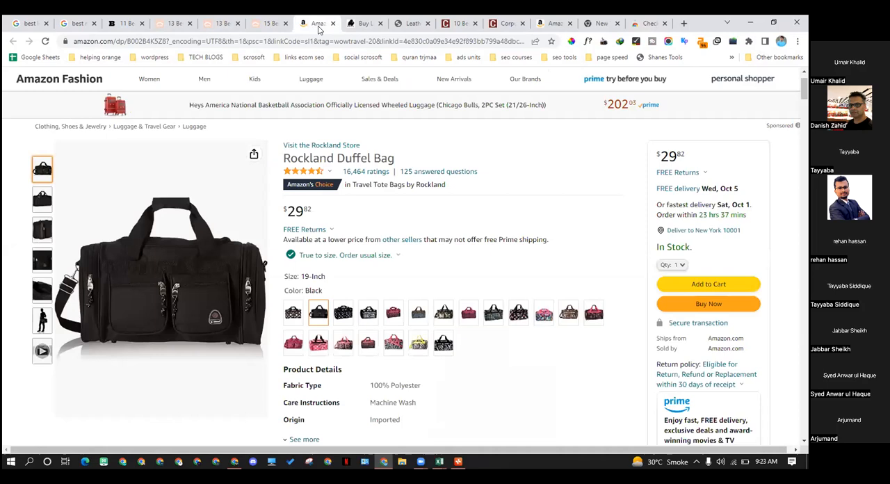
pyautogui.click(374, 21)
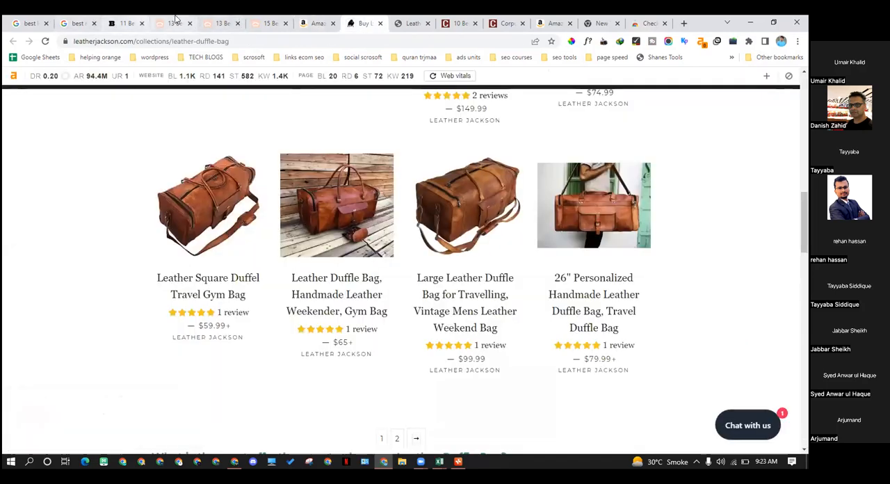
pyautogui.click(173, 23)
pyautogui.click(125, 23)
pyautogui.click(173, 23)
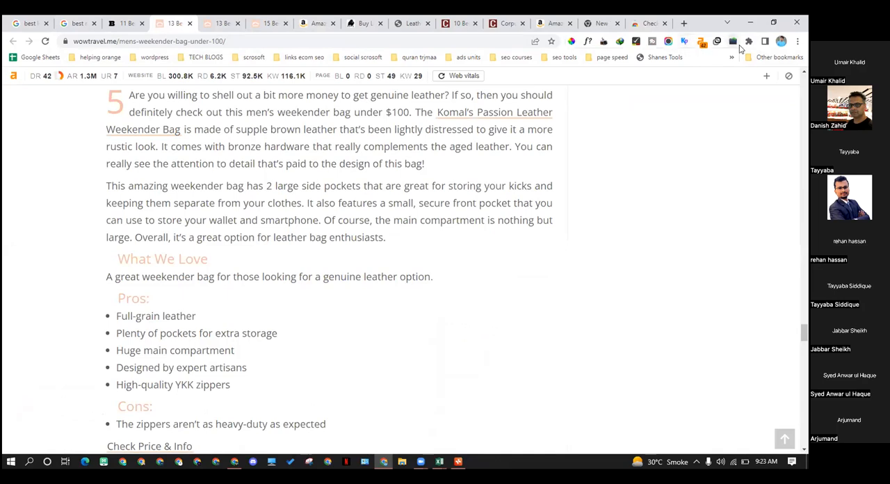
pyautogui.click(748, 42)
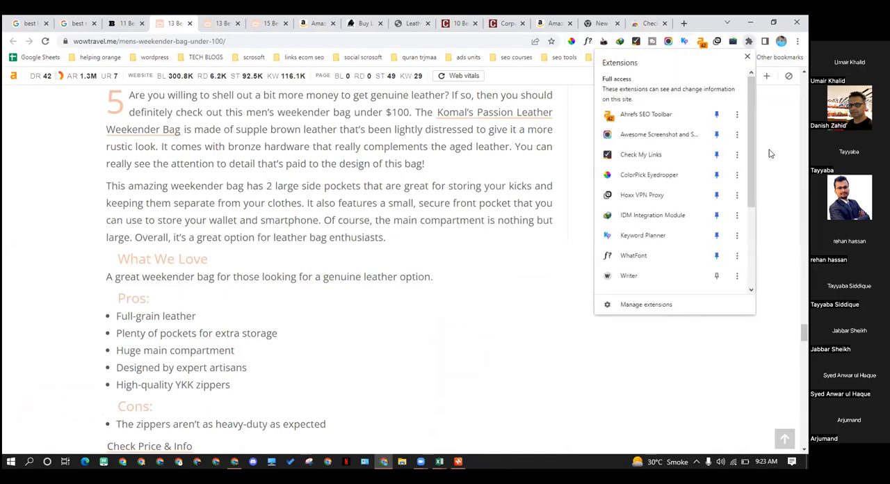
pyautogui.scroll(-1, 688, 111)
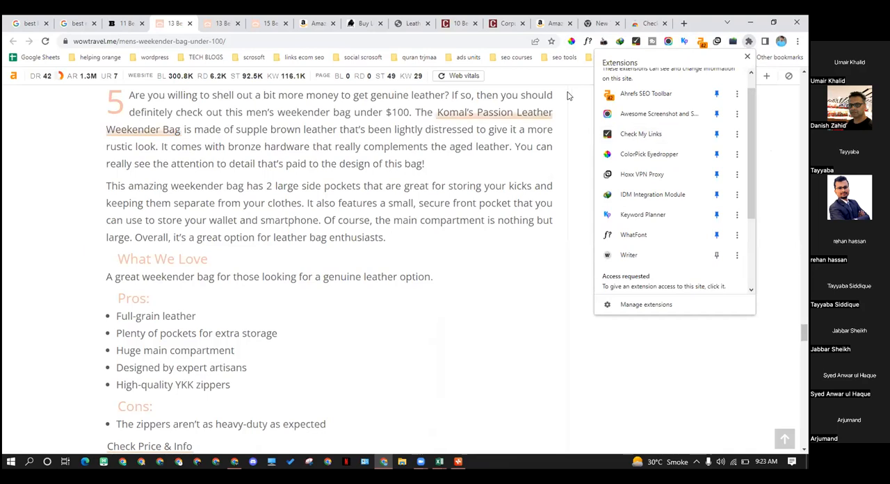
# Reload the under-$100 weekender bags article and run Check My Links on it
pyautogui.click(45, 41)
pyautogui.scroll(10, 482, 153)
pyautogui.scroll(9, 545, 151)
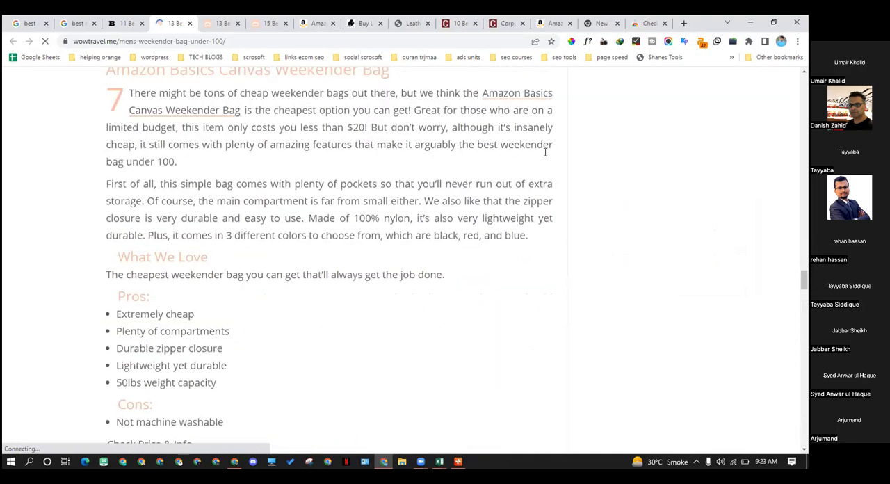
pyautogui.click(636, 43)
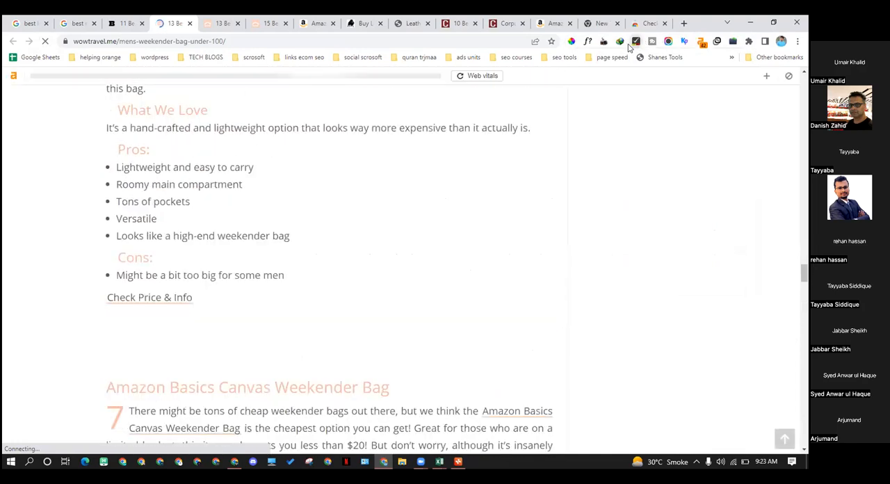
# Examine the links highlighted by Check My Links, from the product reviews up to the article's title and its buying-guide sections
pyautogui.scroll(12, 310, 259)
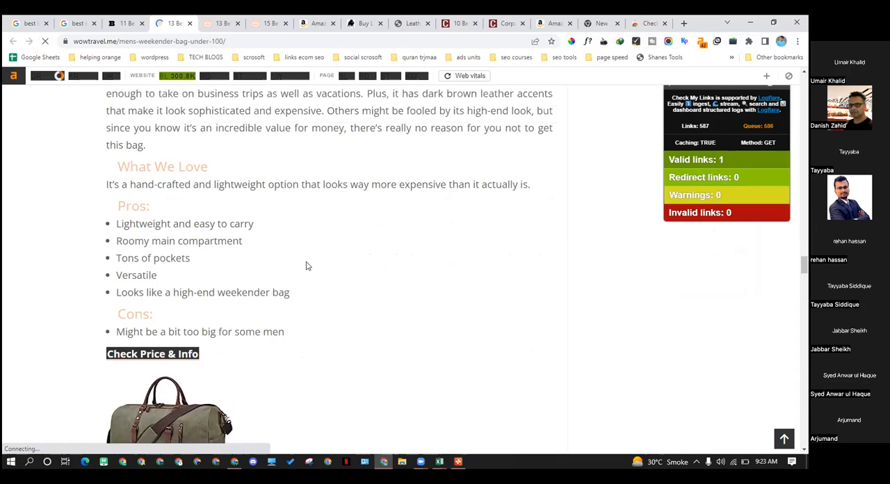
pyautogui.scroll(12, 301, 262)
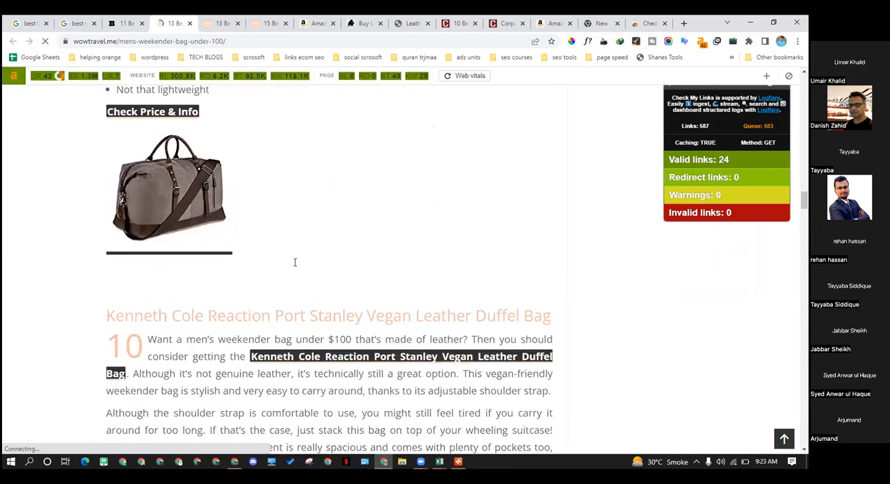
pyautogui.scroll(15, 287, 269)
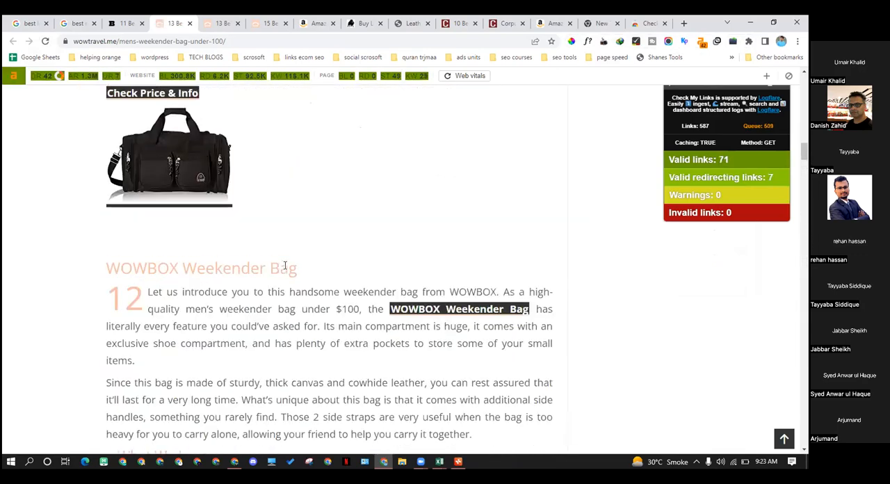
pyautogui.scroll(12, 281, 270)
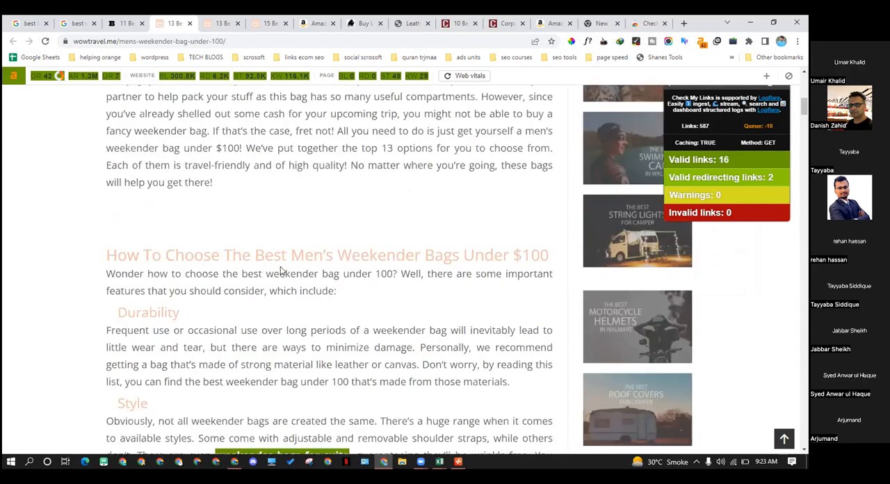
pyautogui.scroll(2, 275, 275)
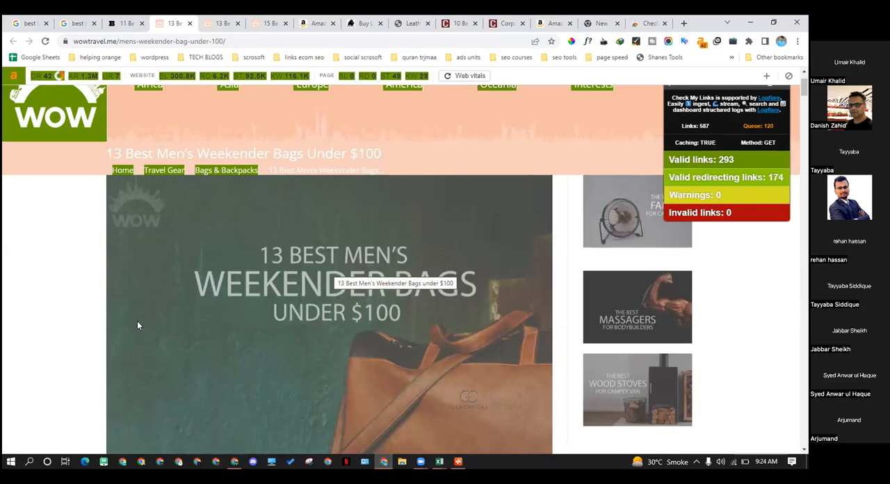
pyautogui.scroll(-4, 136, 320)
pyautogui.scroll(-5, 140, 312)
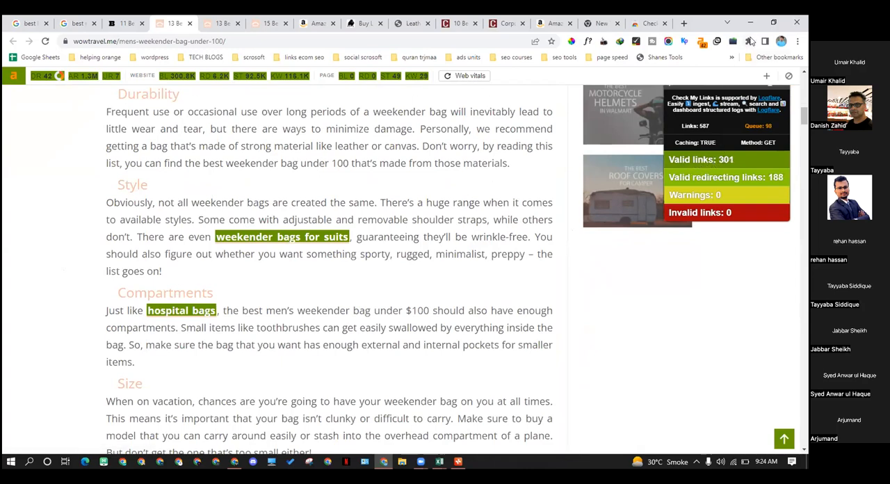
# Check the installed extensions and search Google in a new tab for "internal and external links extension chrome"
pyautogui.click(748, 41)
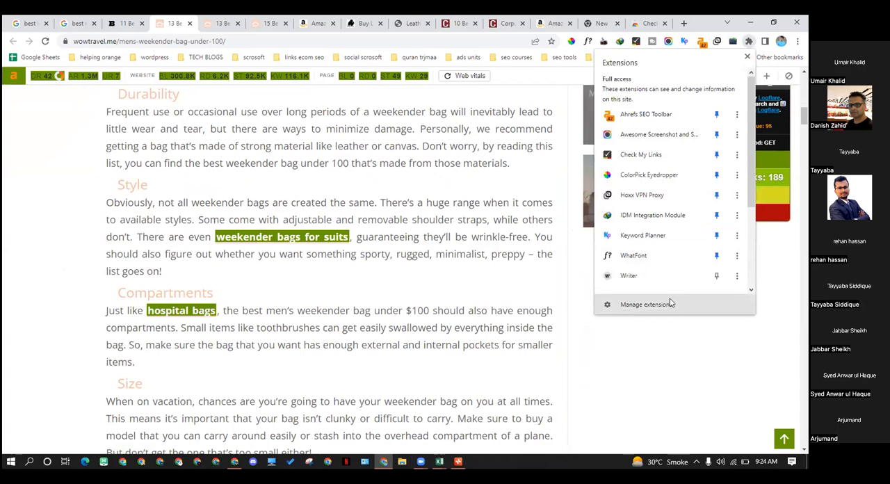
pyautogui.click(682, 23)
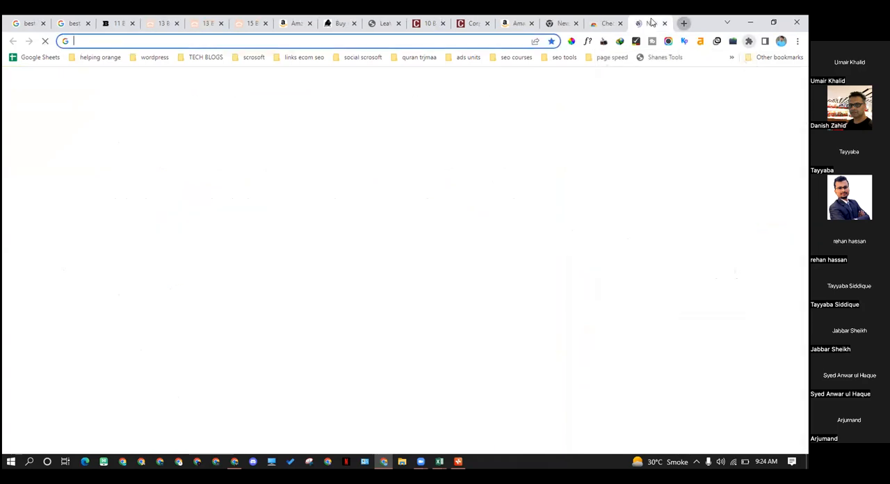
pyautogui.write('o')
pyautogui.press('BackSpace')
pyautogui.press('BackSpace')
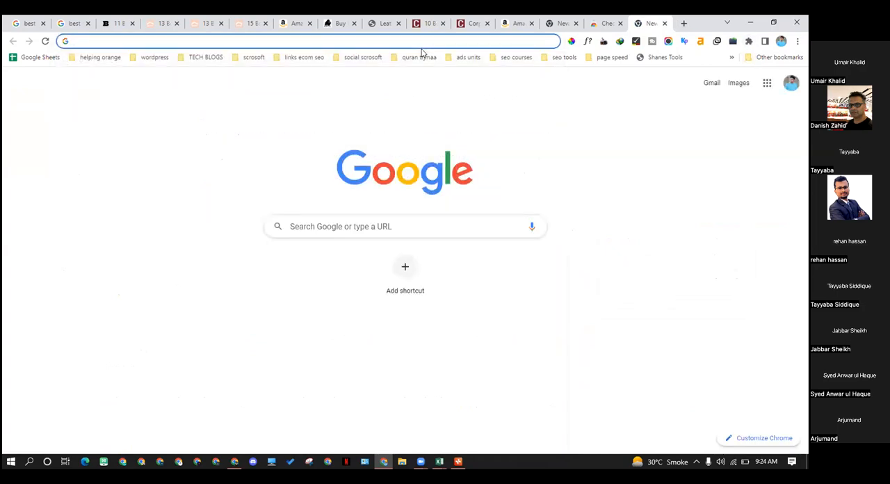
pyautogui.write('internal')
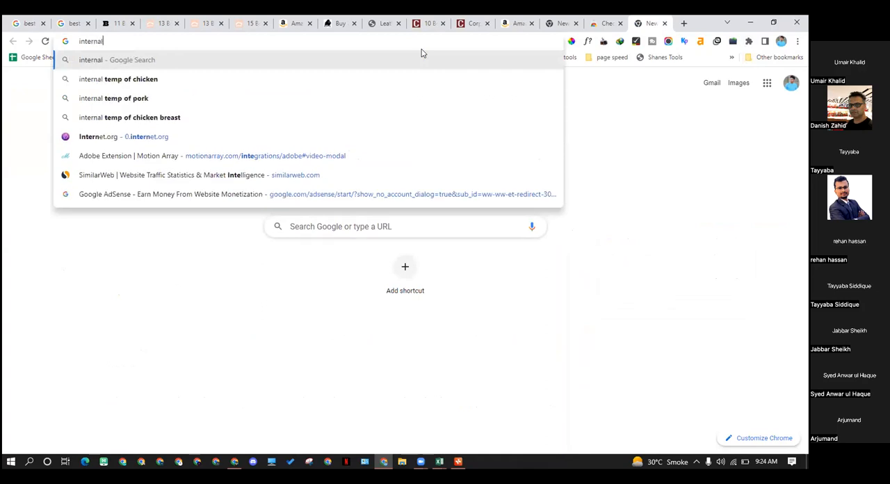
pyautogui.write(' and e')
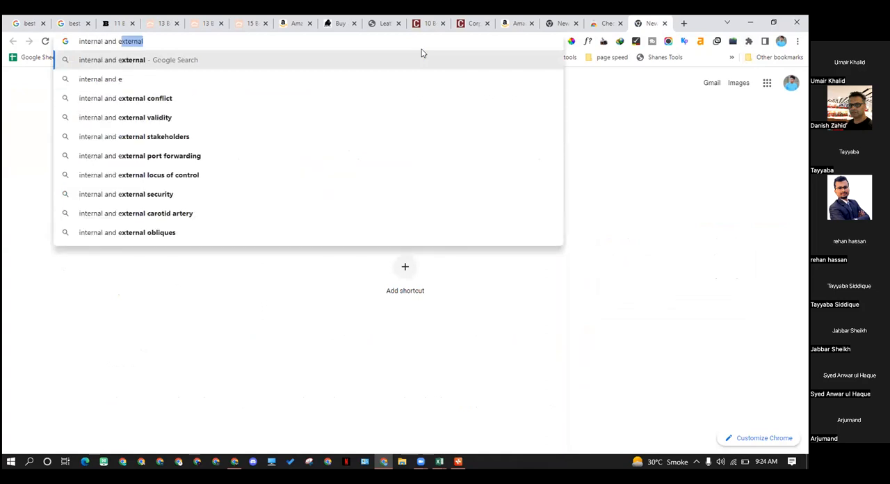
pyautogui.write('xternal')
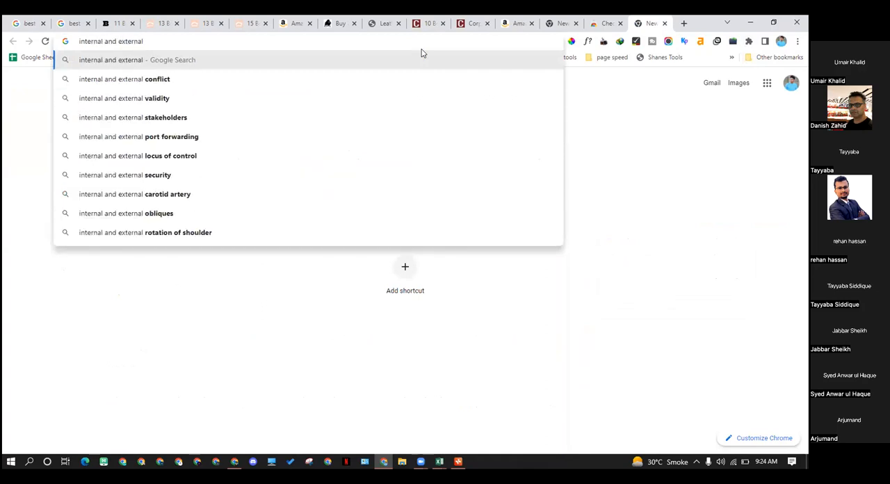
pyautogui.write(' links')
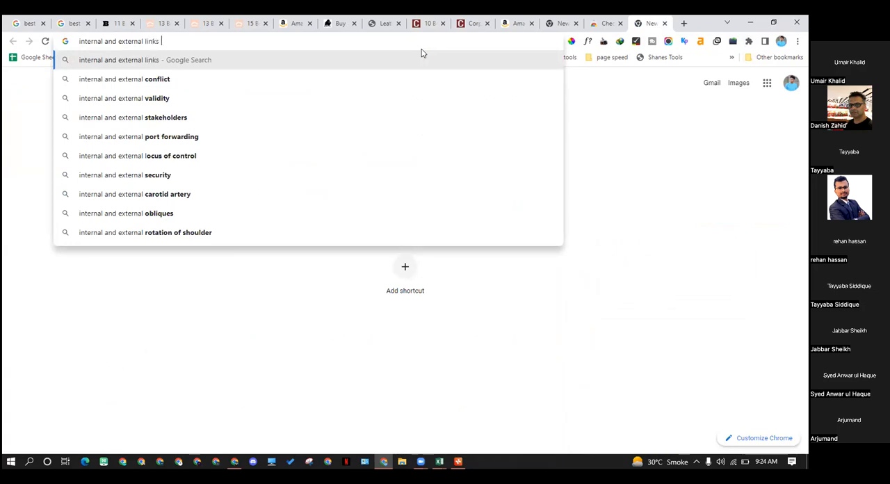
pyautogui.write(' ex')
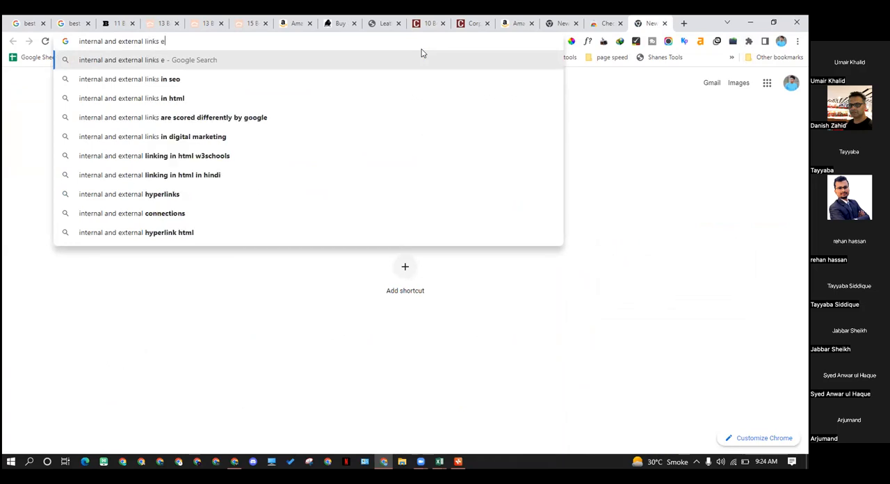
pyautogui.write('tens')
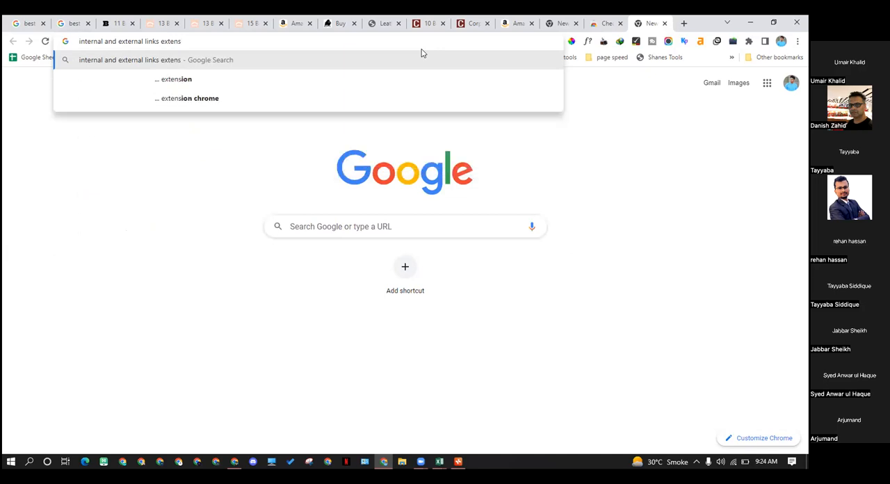
pyautogui.press('Down')
pyautogui.press('Down')
pyautogui.press('Return')
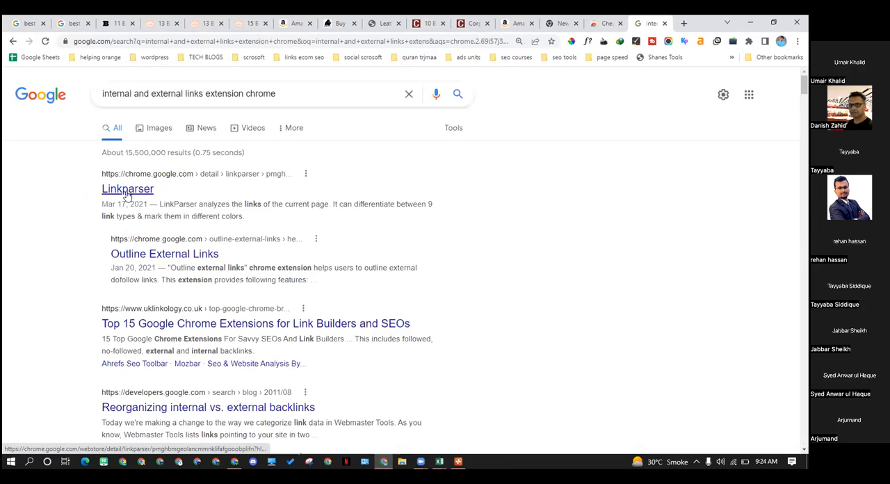
# Open the Linkparser search result in a new tab, review its Chrome Web Store overview and add the extension to Chrome
pyautogui.rightClick(137, 199)
pyautogui.click(137, 200)
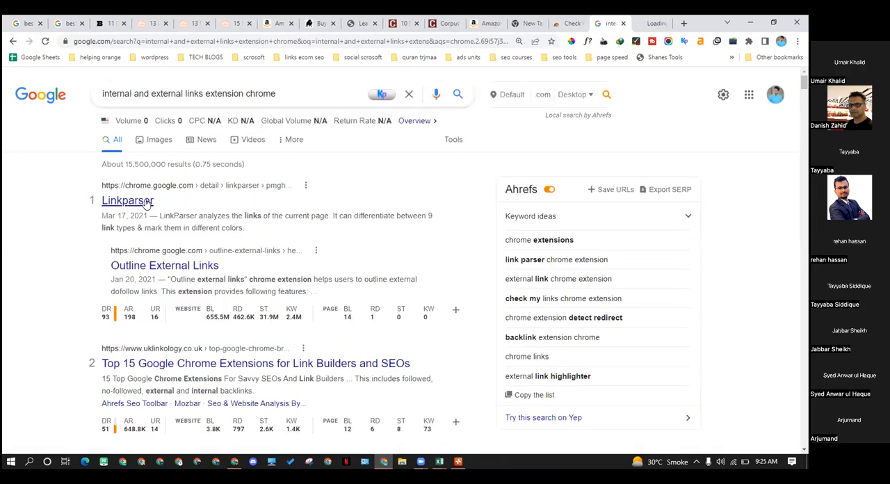
pyautogui.click(648, 23)
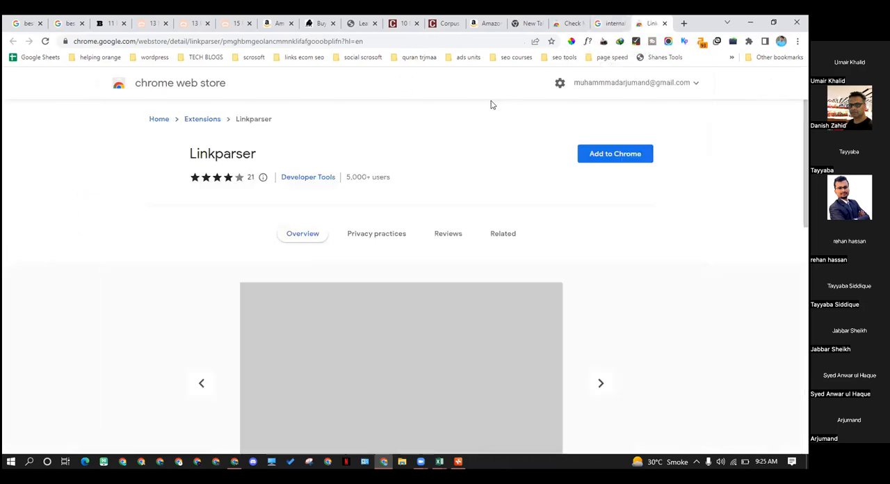
pyautogui.scroll(-2, 463, 126)
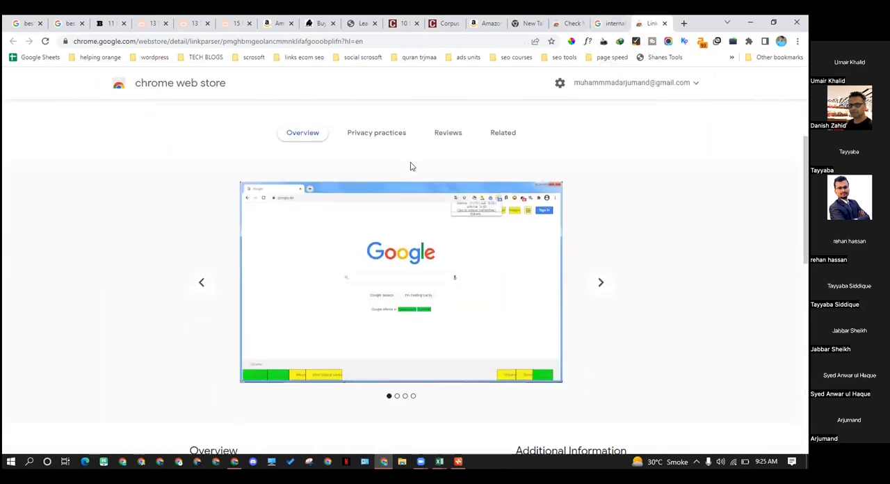
pyautogui.scroll(-1, 410, 166)
pyautogui.scroll(2, 410, 167)
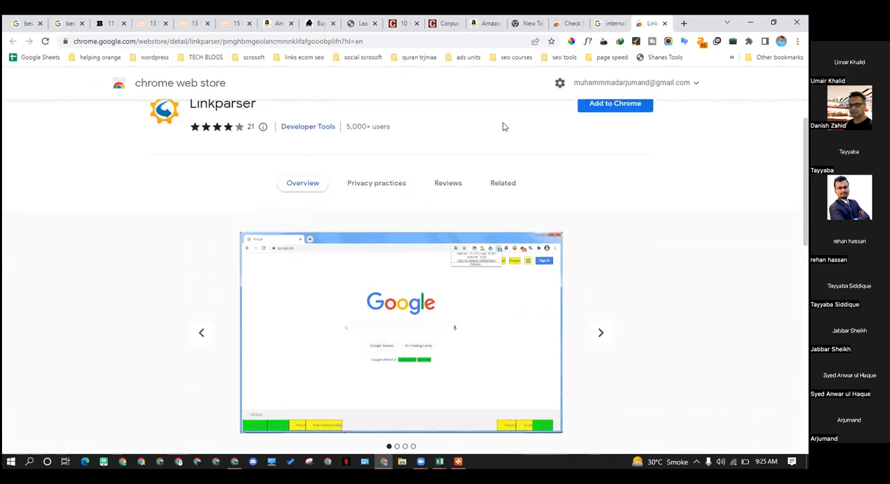
pyautogui.click(597, 106)
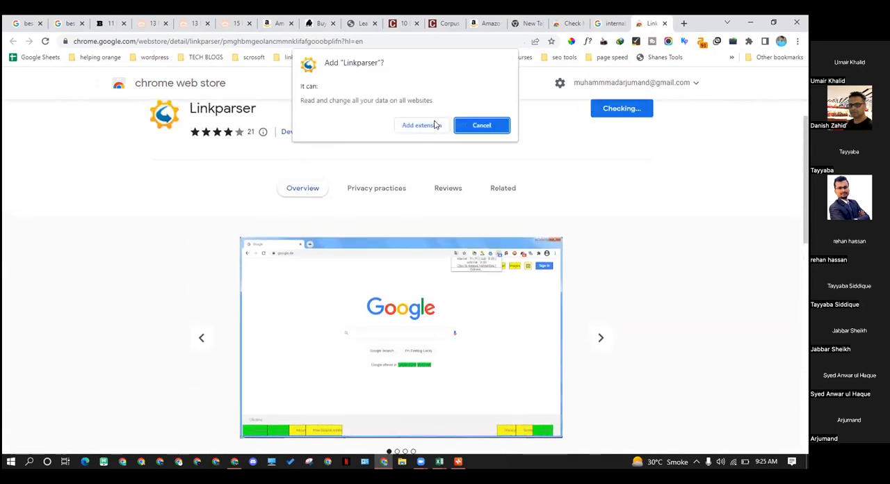
pyautogui.click(420, 123)
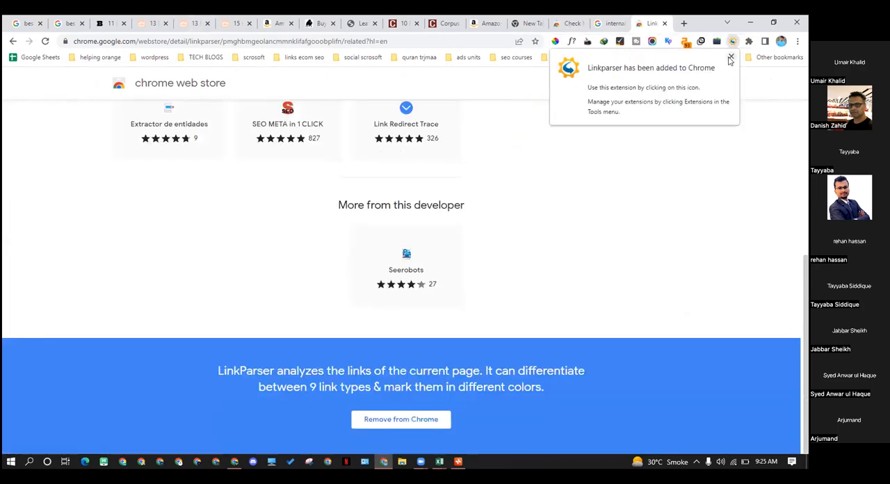
# Dismiss the installation notice and pin Linkparser to the browser toolbar
pyautogui.click(730, 57)
pyautogui.click(748, 42)
pyautogui.scroll(-3, 722, 154)
pyautogui.click(717, 183)
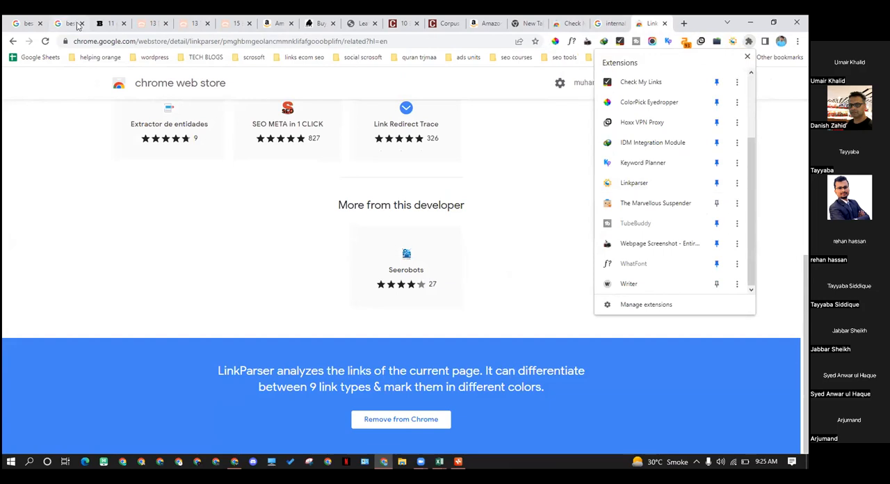
# Check Linkparser's options on the men's leather duffel bag article and look over the related extensions on its Chrome Web Store page
pyautogui.click(113, 23)
pyautogui.click(731, 42)
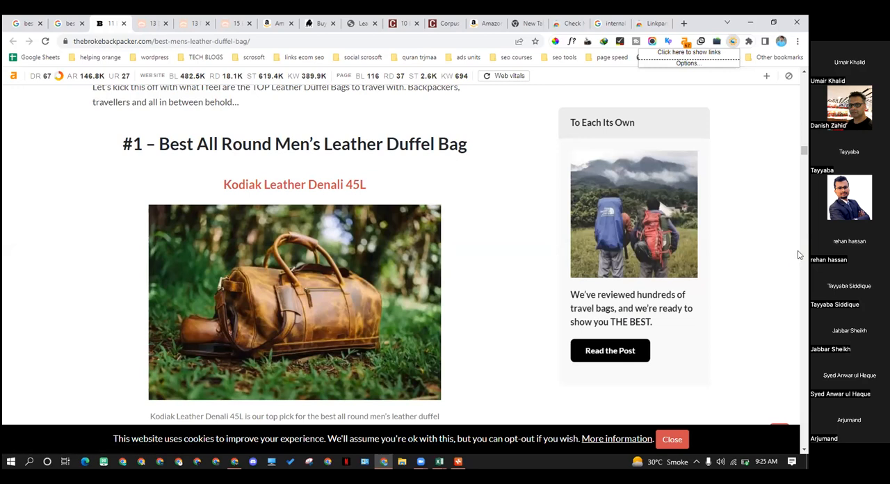
pyautogui.click(651, 23)
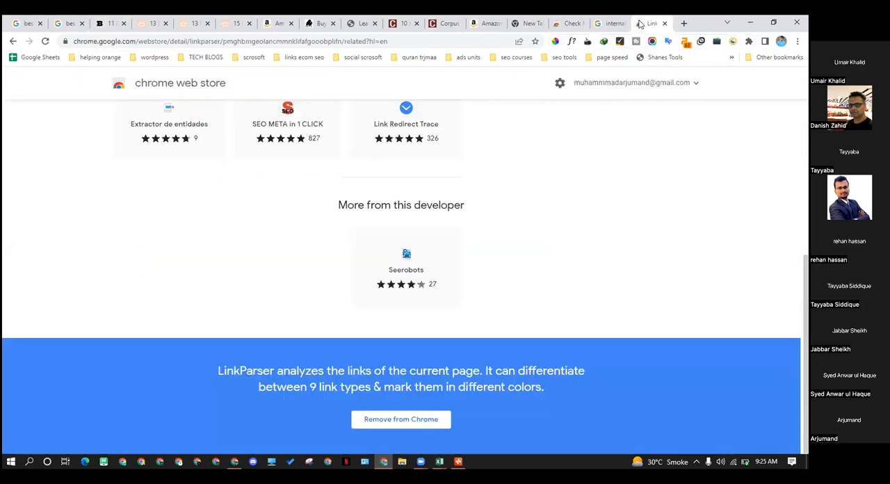
pyautogui.scroll(1, 466, 162)
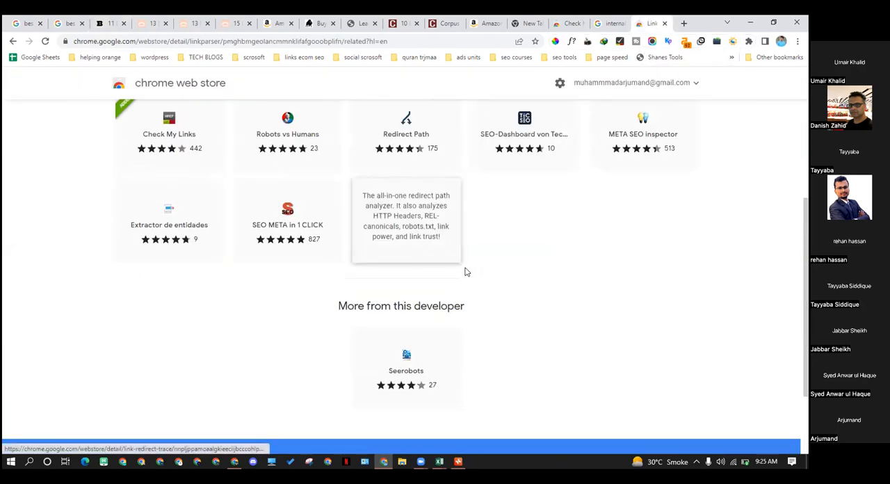
pyautogui.scroll(1, 294, 302)
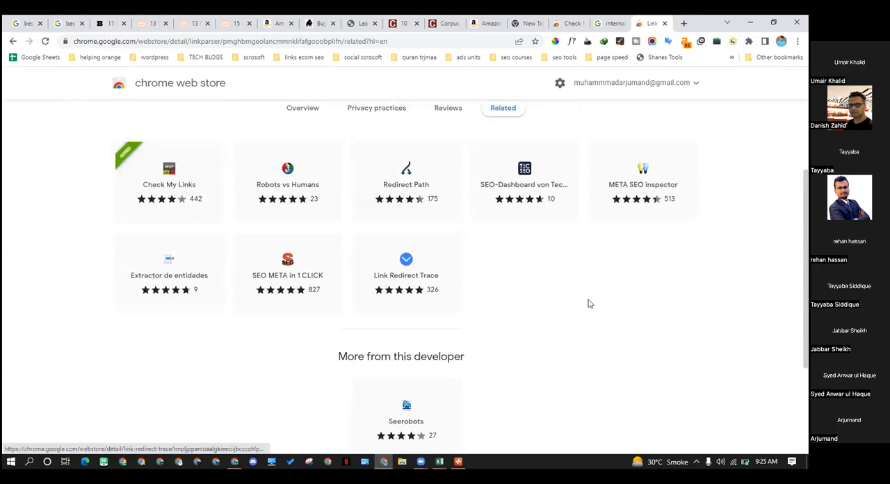
pyautogui.scroll(2, 207, 336)
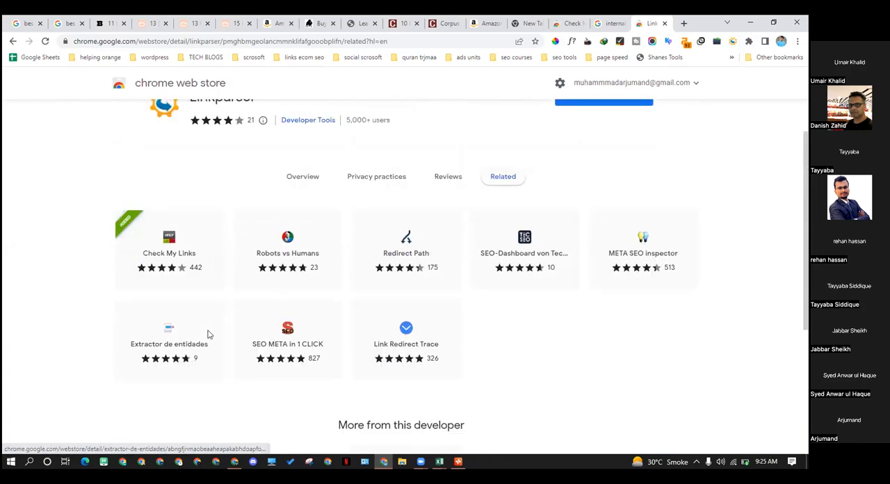
pyautogui.scroll(-1, 208, 334)
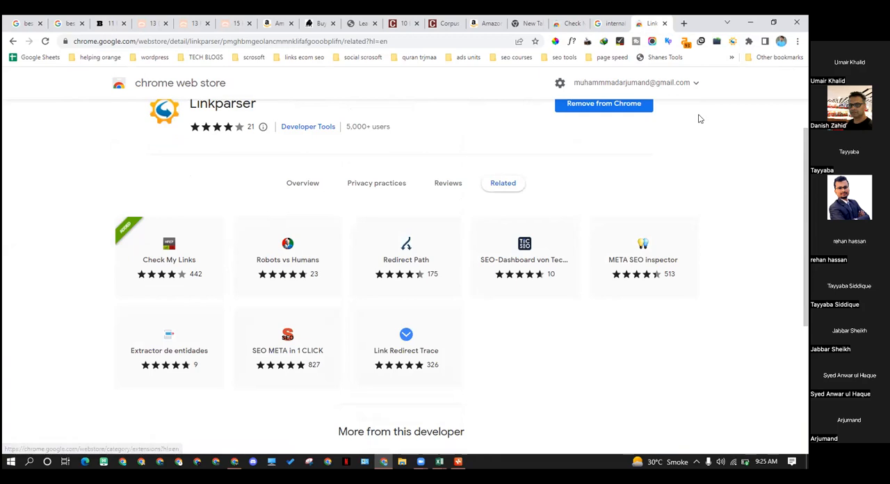
# Return to the men's leather duffel bag article, turn on Linkparser's link display and reload the page
pyautogui.click(106, 19)
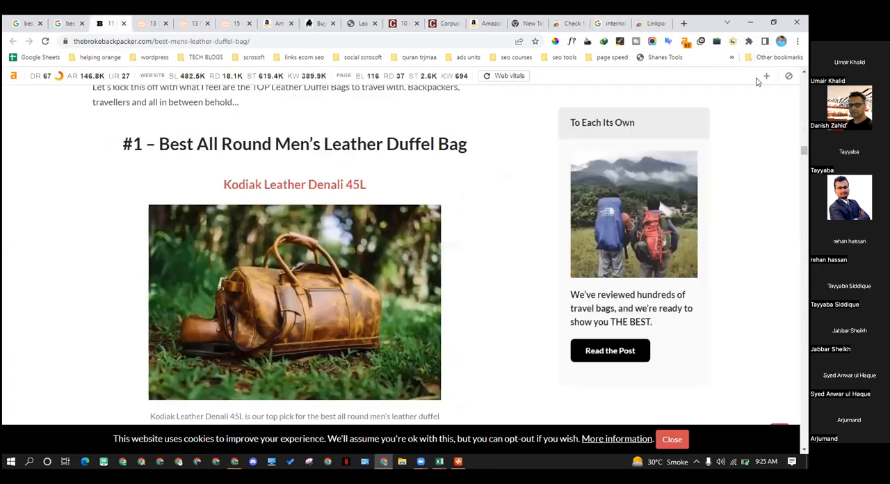
pyautogui.click(733, 42)
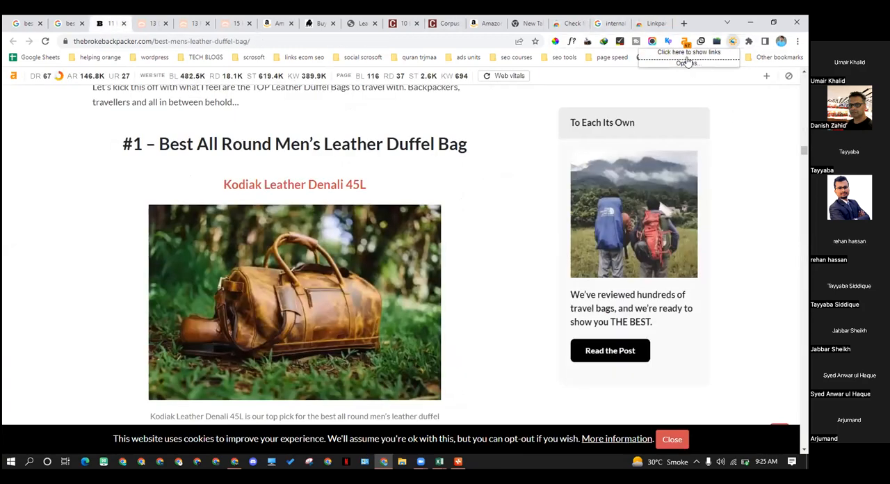
pyautogui.click(687, 53)
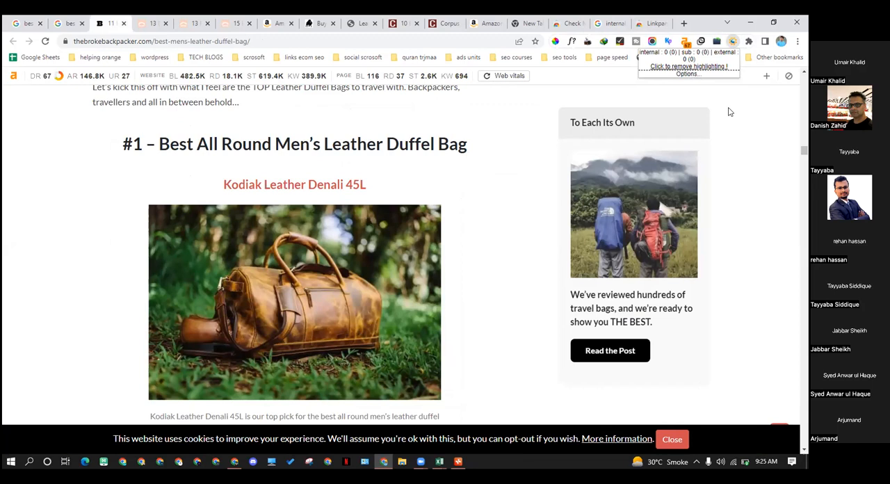
pyautogui.click(45, 41)
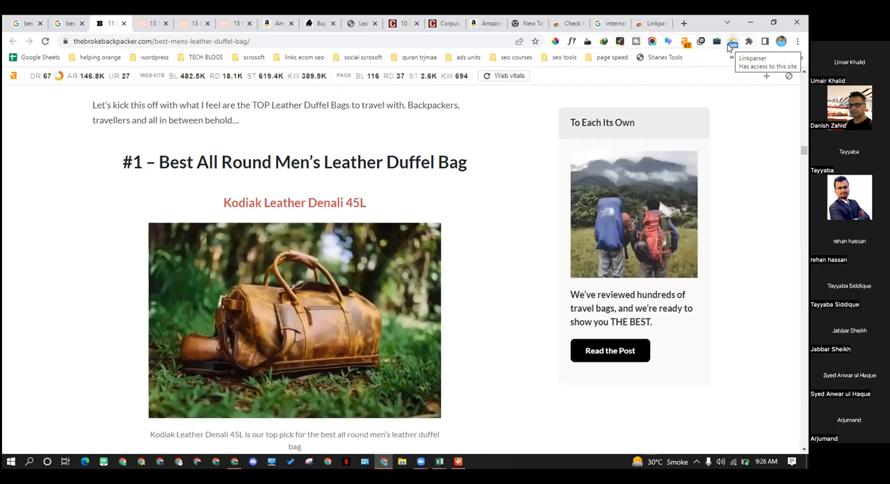
# Open Linkparser's options to review its display format and background colors, and return to the men's leather duffel bag article
pyautogui.click(730, 43)
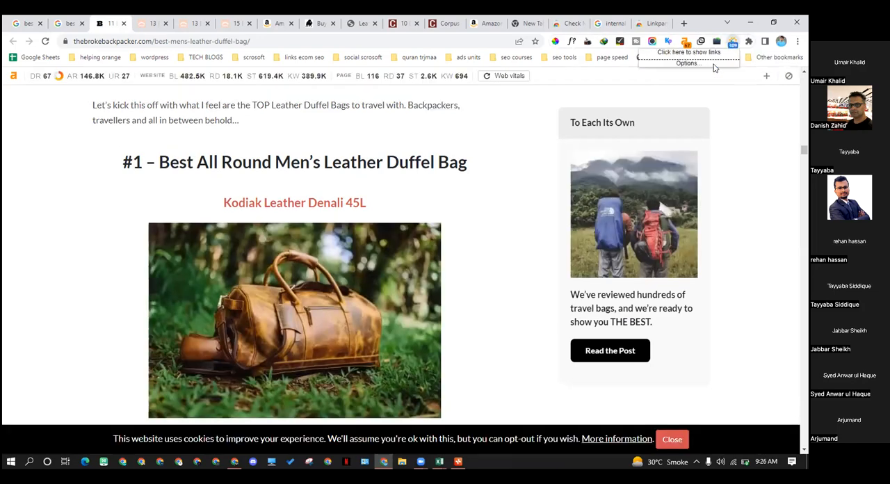
pyautogui.click(691, 63)
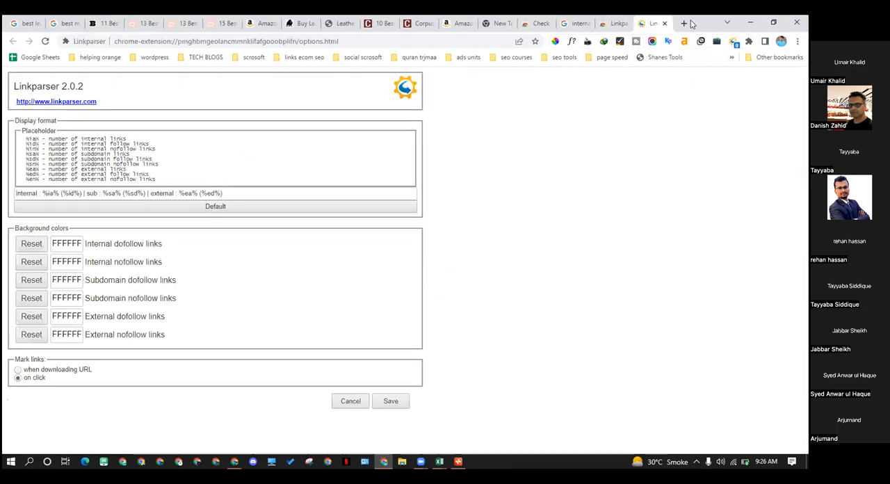
pyautogui.click(94, 25)
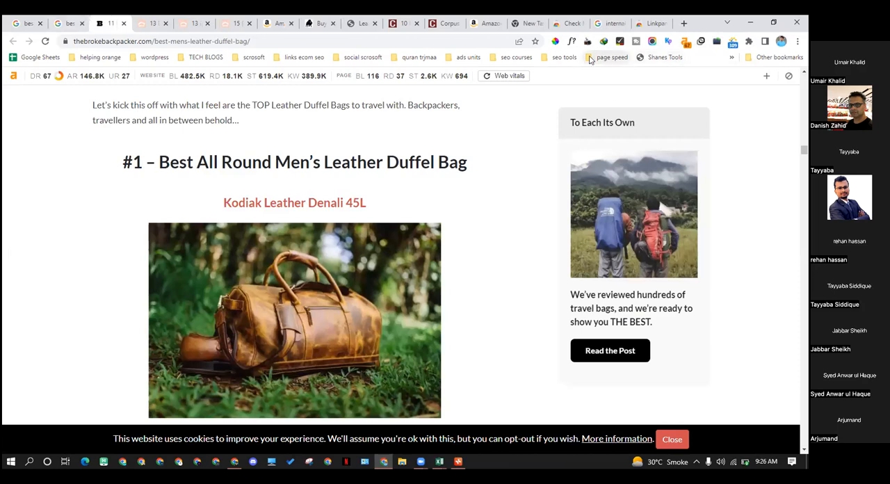
# Open Chrome's extension manager and look through the installed extensions, including Linkparser and NoFollow
pyautogui.click(747, 43)
pyautogui.scroll(-1, 702, 306)
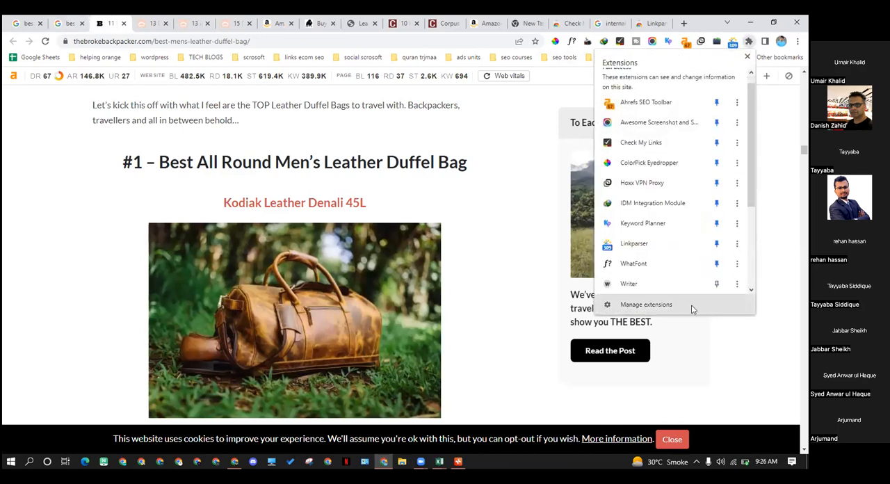
pyautogui.click(690, 305)
pyautogui.scroll(-4, 223, 255)
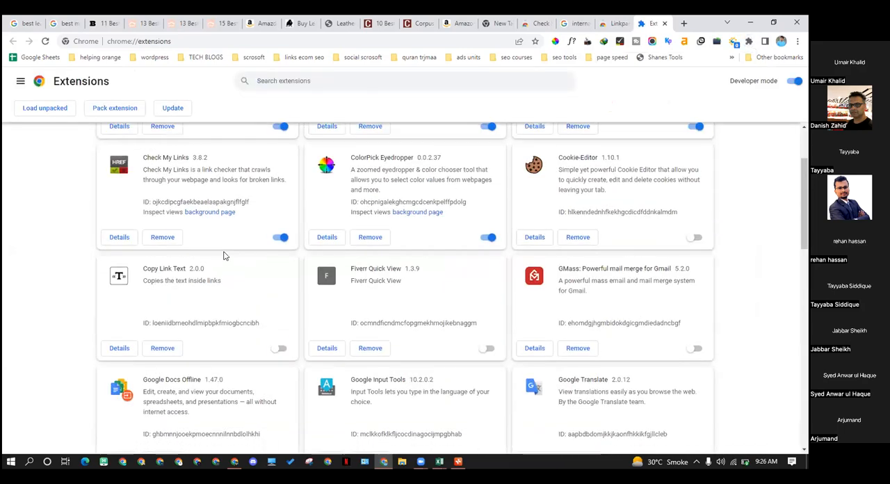
pyautogui.scroll(-3, 219, 257)
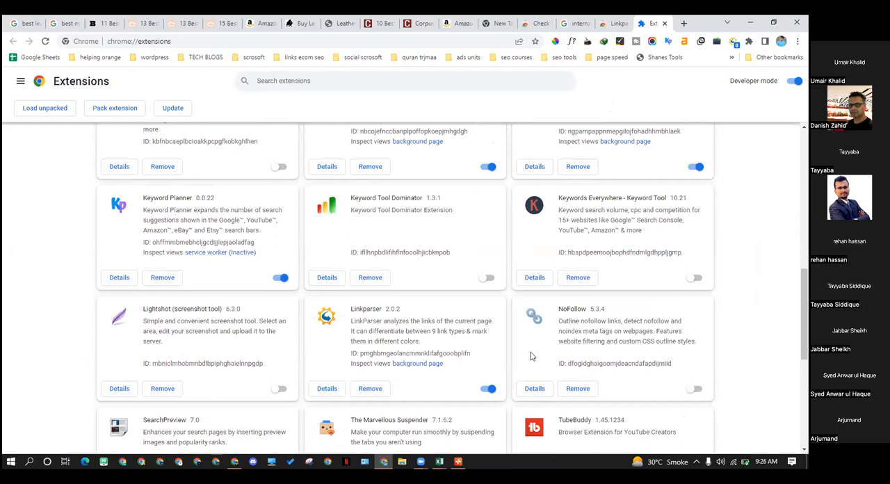
pyautogui.scroll(-1, 565, 322)
pyautogui.scroll(-1, 542, 272)
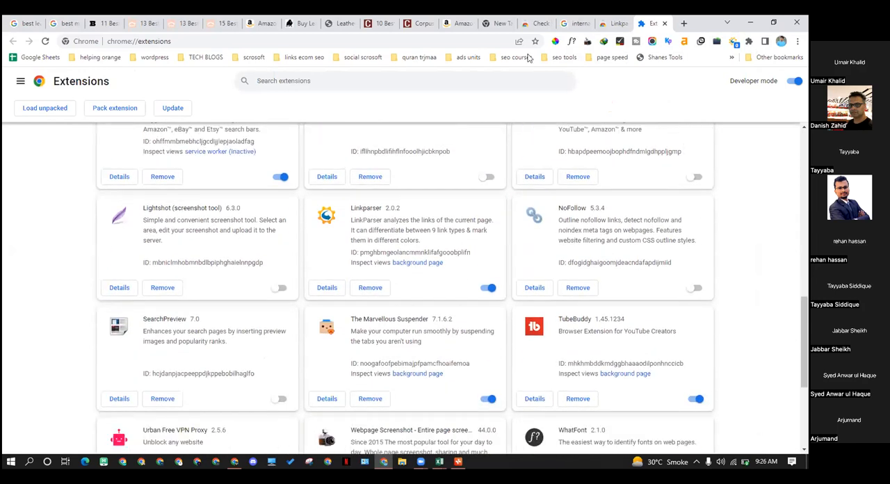
# Run Check My Links on the men's leather duffel bag article and examine the highlighted product links and the link summary
pyautogui.click(98, 22)
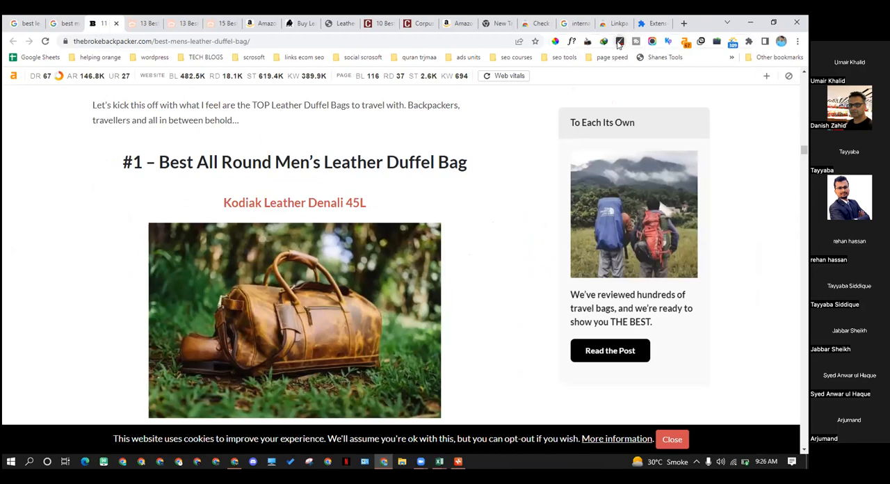
pyautogui.click(619, 42)
pyautogui.scroll(-1, 362, 224)
pyautogui.scroll(-4, 362, 224)
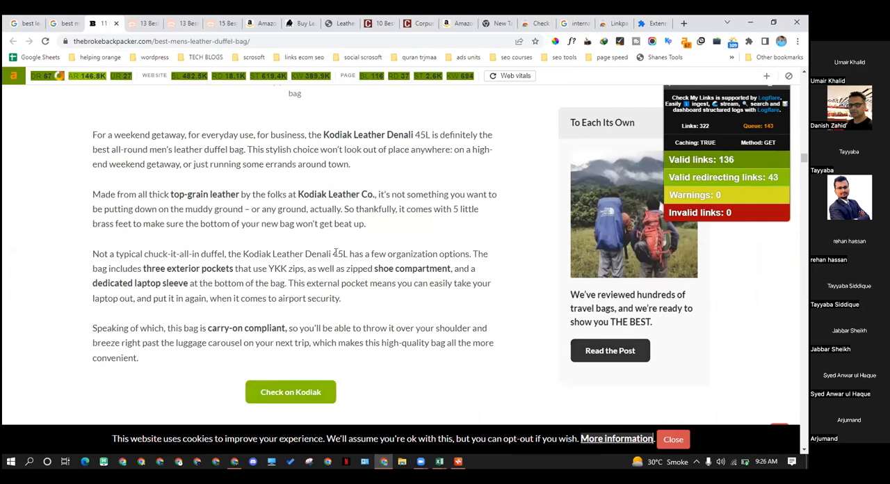
pyautogui.scroll(-2, 336, 253)
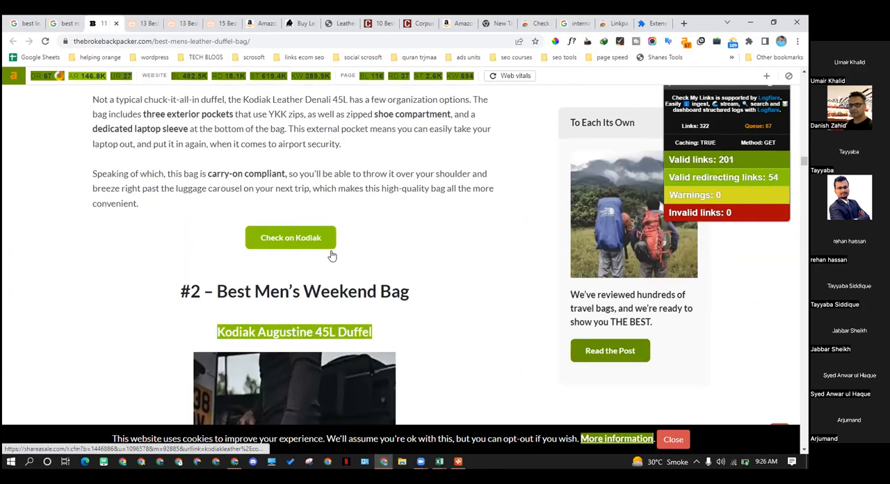
pyautogui.scroll(-2, 332, 254)
pyautogui.scroll(-3, 299, 232)
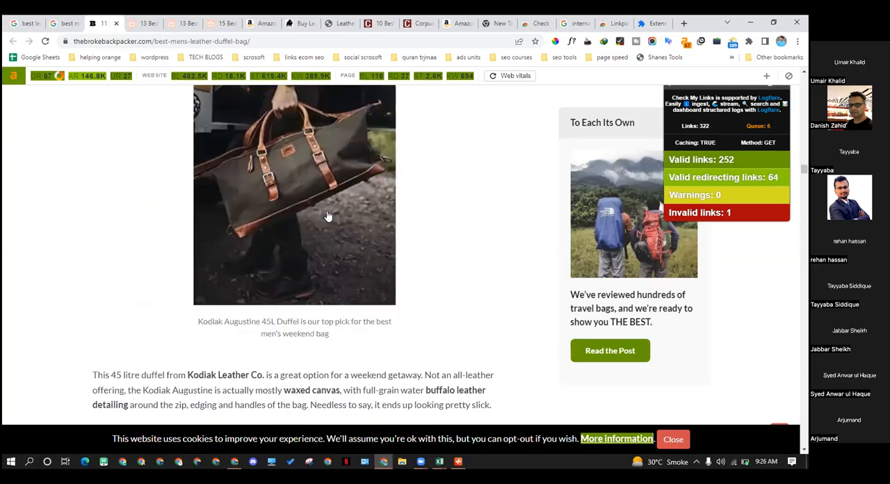
pyautogui.scroll(2, 243, 184)
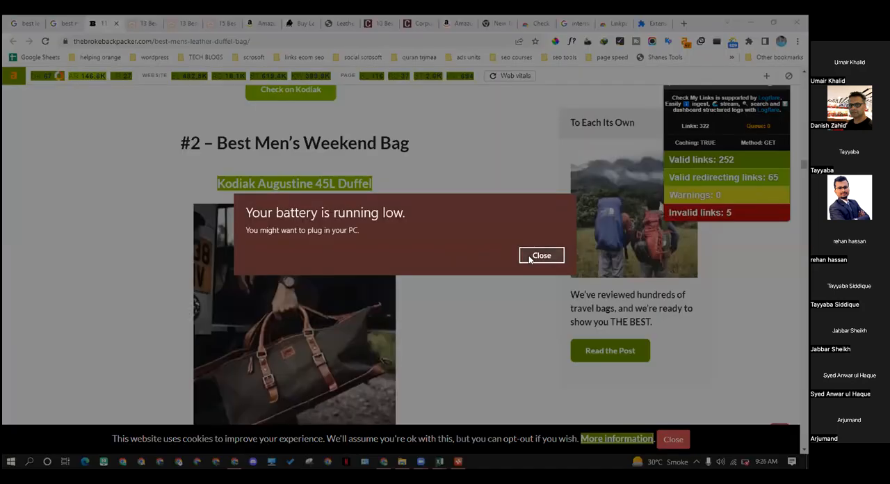
pyautogui.click(541, 255)
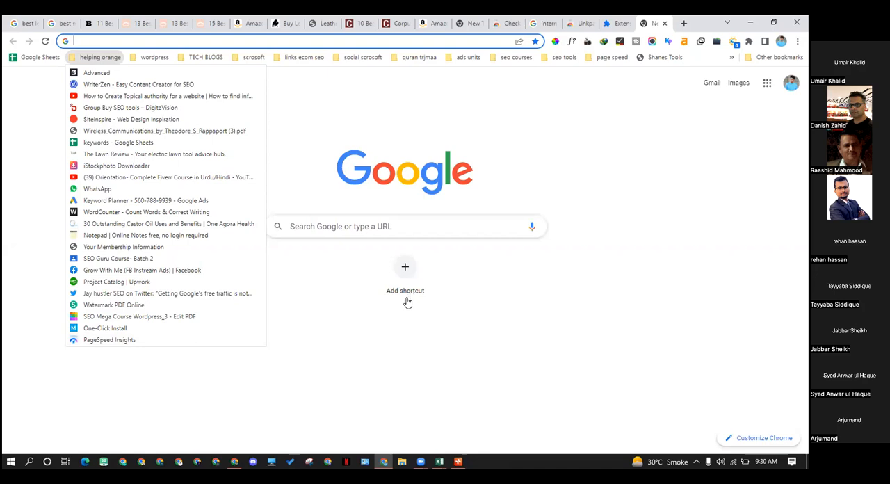
# Switch to the Excel keyword master file and examine the average monthly searches and competition data on Sheet3
pyautogui.click(522, 412)
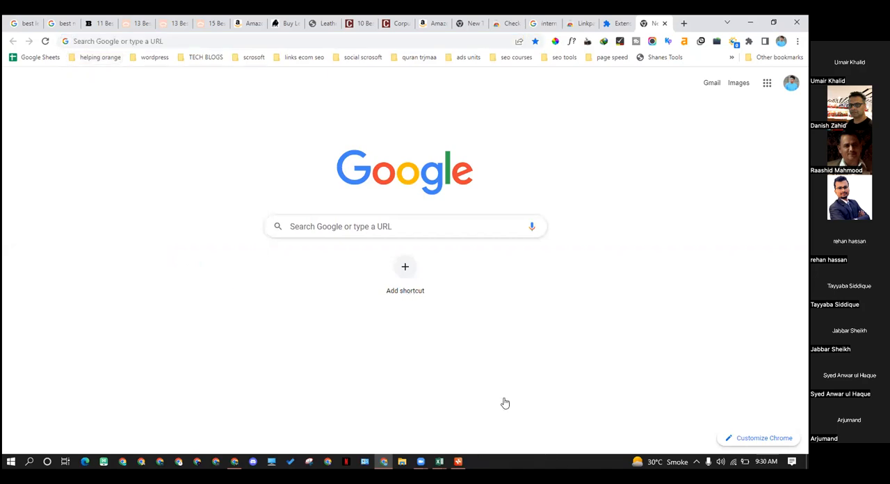
pyautogui.click(439, 461)
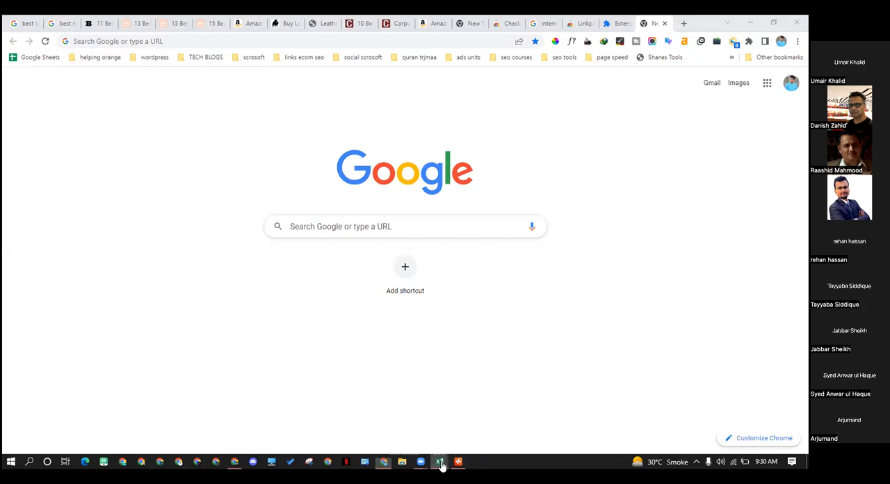
pyautogui.click(401, 430)
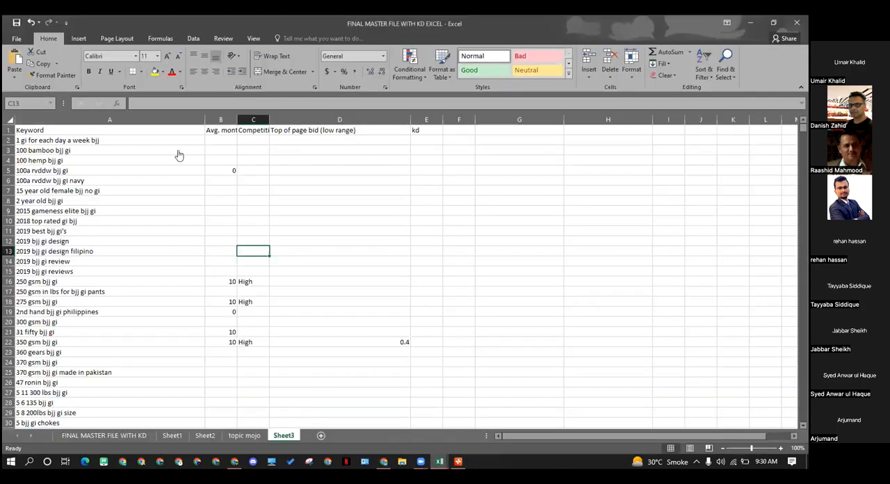
pyautogui.moveTo(234, 142); pyautogui.dragTo(244, 203)
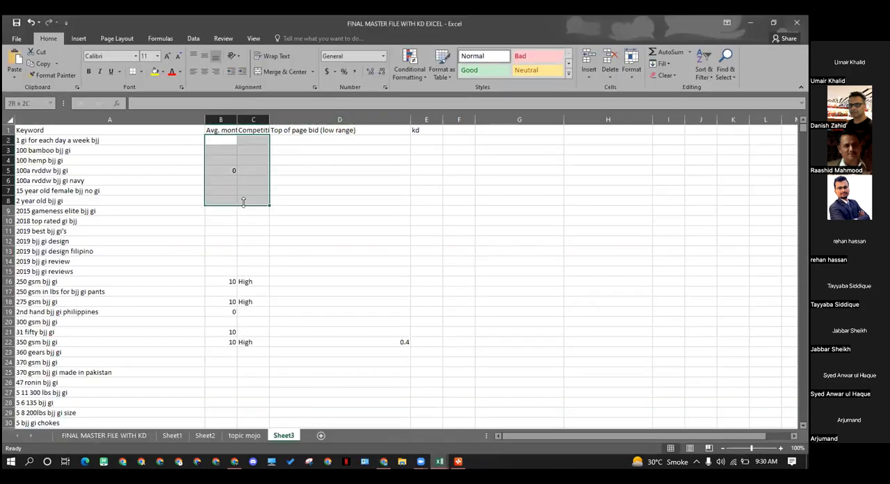
pyautogui.click(444, 280)
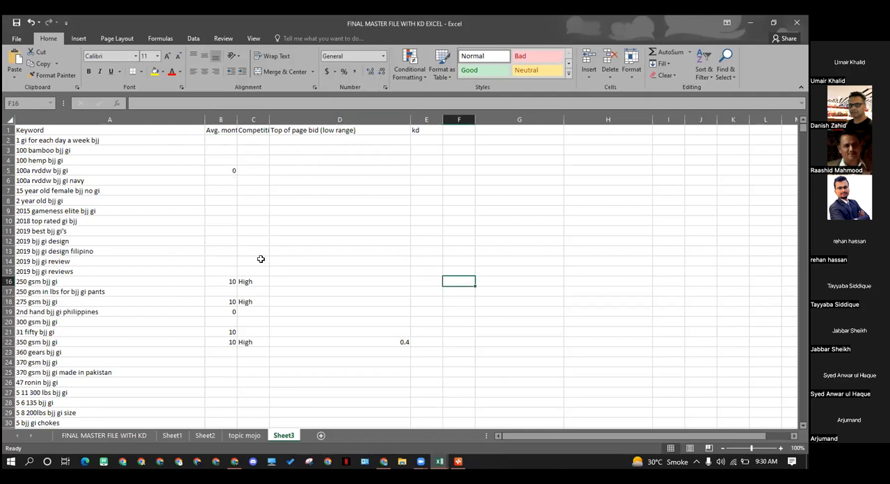
pyautogui.moveTo(218, 150); pyautogui.dragTo(221, 321)
pyautogui.moveTo(286, 278); pyautogui.dragTo(289, 273)
pyautogui.moveTo(216, 139); pyautogui.dragTo(333, 159)
pyautogui.click(327, 229)
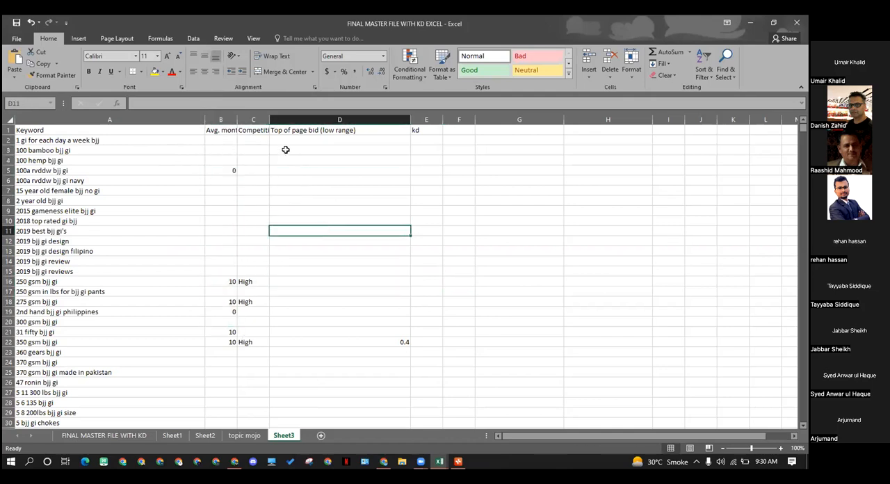
# Examine Sheet3's column headings from Keyword to Top of page bid (low range) and the search volume for "100a rvddw bjj gi"
pyautogui.moveTo(346, 130); pyautogui.dragTo(222, 129)
pyautogui.click(306, 148)
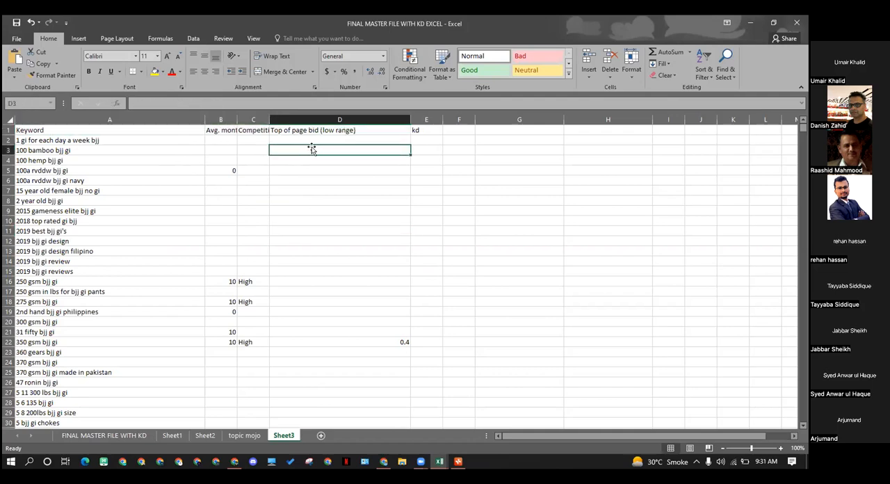
pyautogui.moveTo(349, 130); pyautogui.dragTo(233, 125)
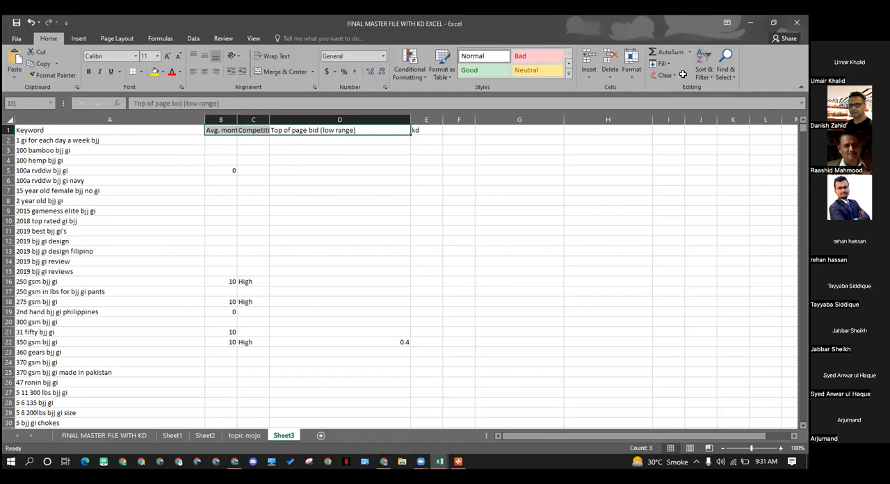
pyautogui.click(257, 197)
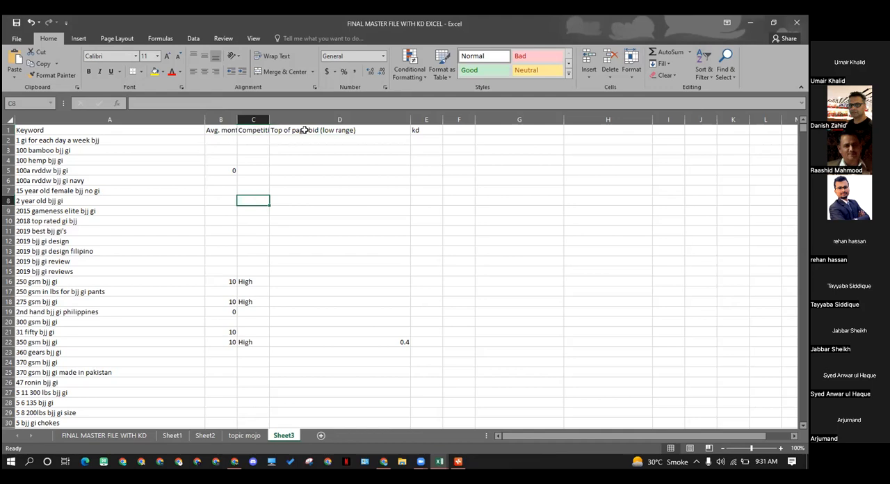
pyautogui.click(274, 130)
pyautogui.moveTo(273, 130); pyautogui.dragTo(177, 127)
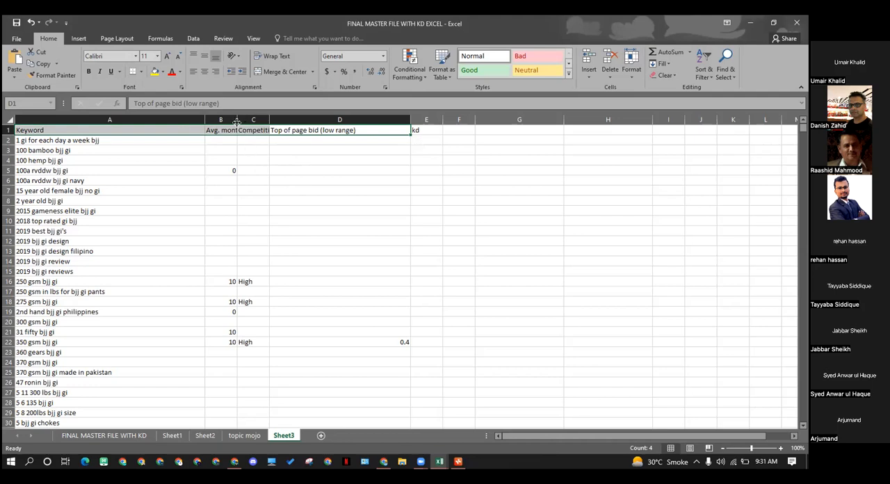
pyautogui.click(229, 163)
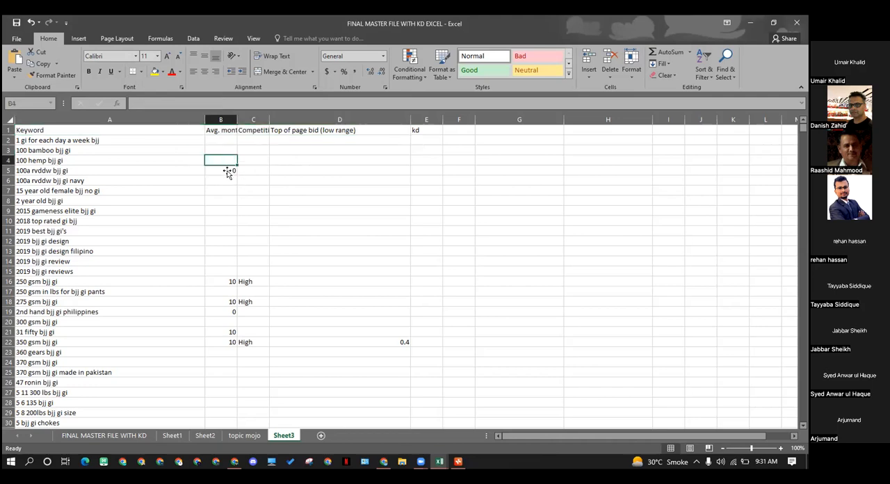
pyautogui.click(227, 172)
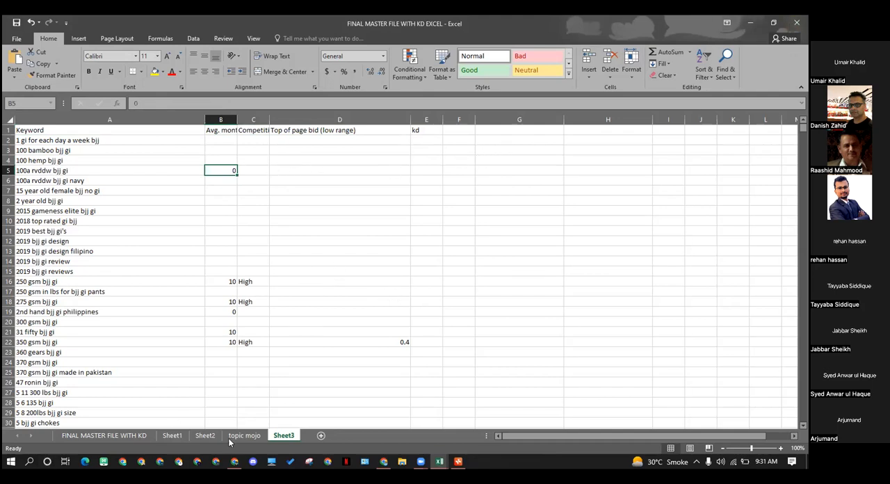
# Switch to the Semrush Keyword Magic Tool in Chrome and look over the keyword groups for duffle bag
pyautogui.click(236, 459)
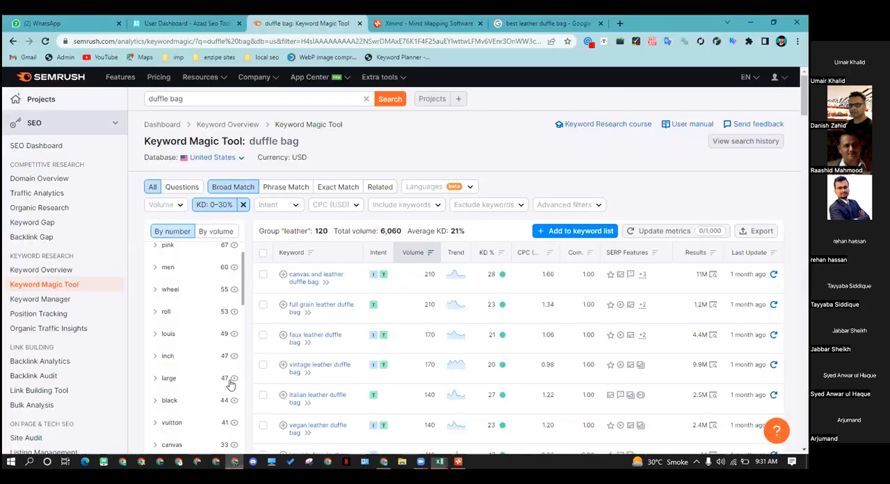
pyautogui.scroll(1, 241, 291)
pyautogui.click(243, 273)
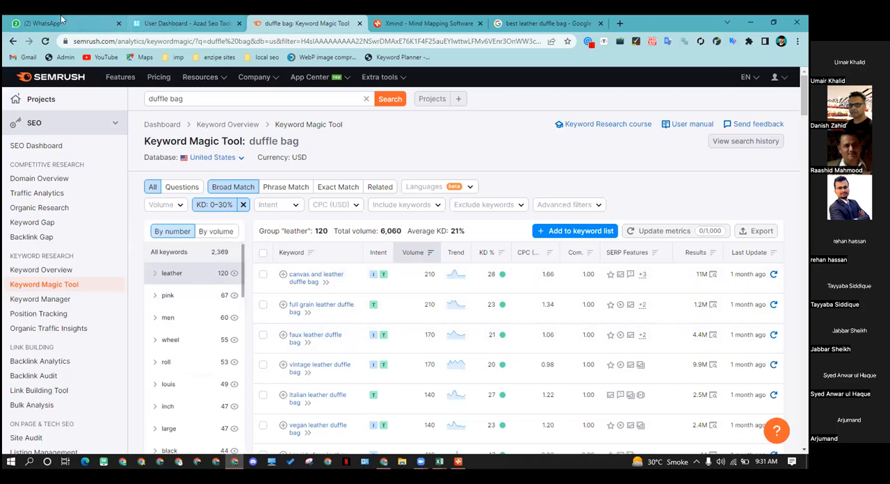
# Open WhatsApp Web and look through the list of recent chats and one conversation
pyautogui.click(84, 23)
pyautogui.scroll(-1, 159, 264)
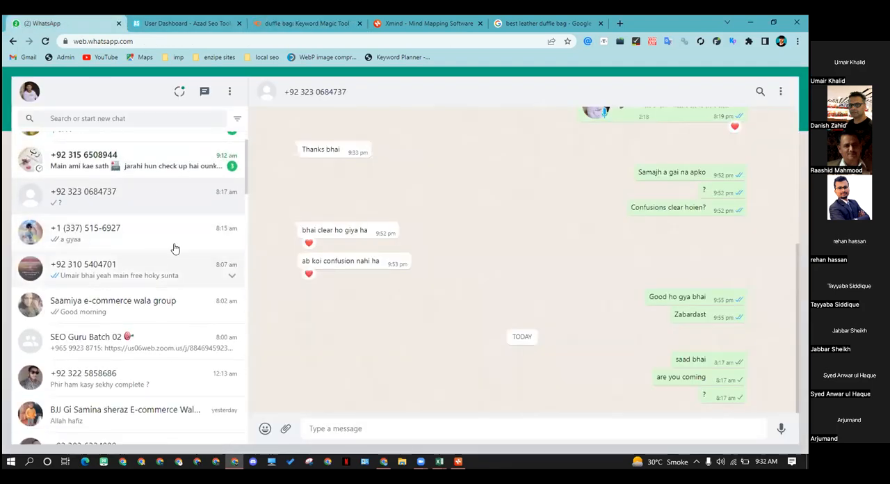
pyautogui.click(177, 236)
pyautogui.click(158, 297)
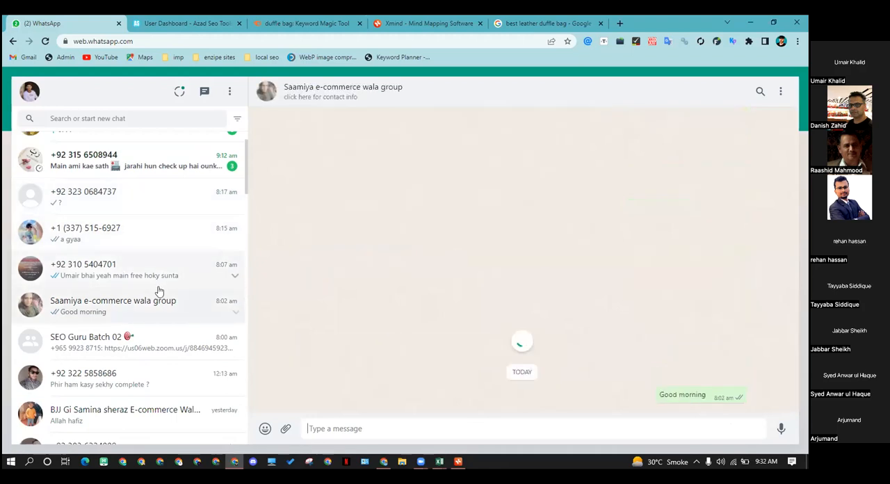
pyautogui.scroll(-2, 159, 306)
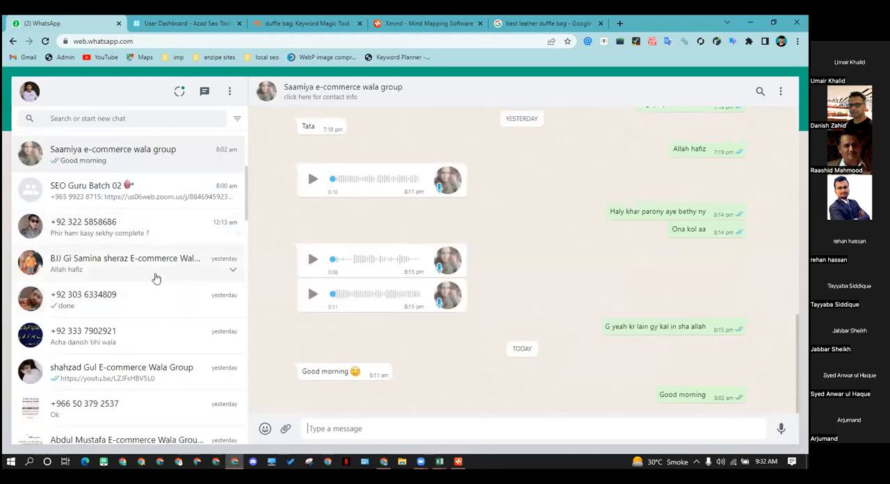
pyautogui.scroll(3, 155, 278)
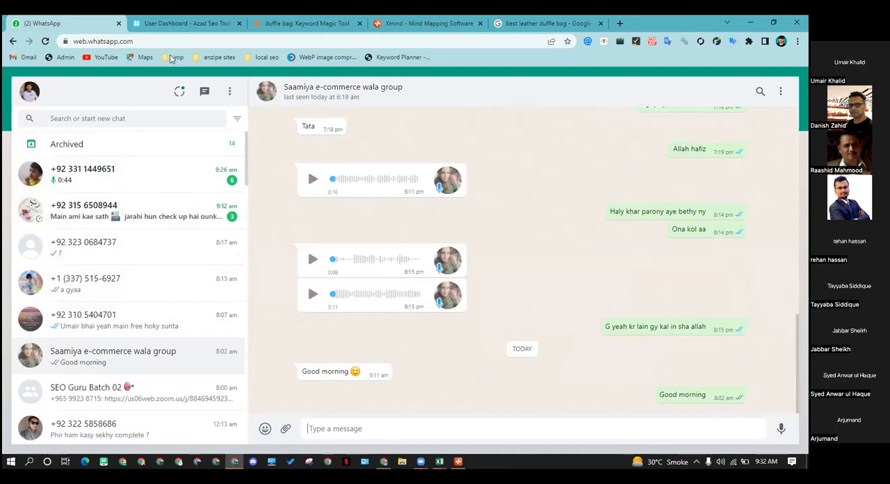
# Revisit the Semrush duffle bag keywords, check the duffle bags mind map in Xmind and return to Google's "best leather duffle bag" results
pyautogui.click(172, 25)
pyautogui.click(292, 23)
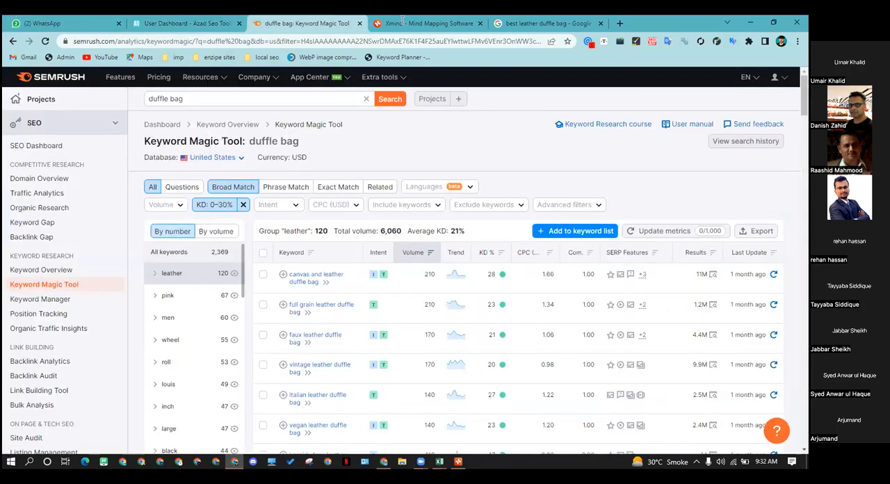
pyautogui.click(410, 23)
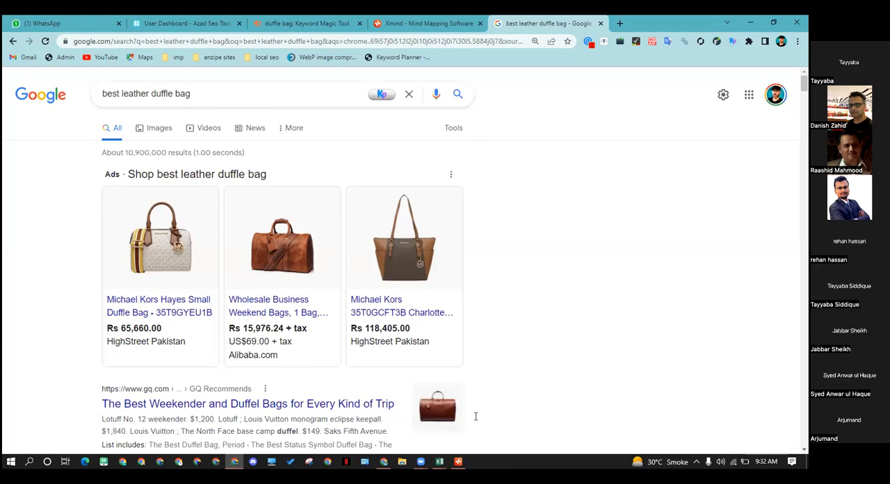
pyautogui.hotkey('alt', 'Tab')
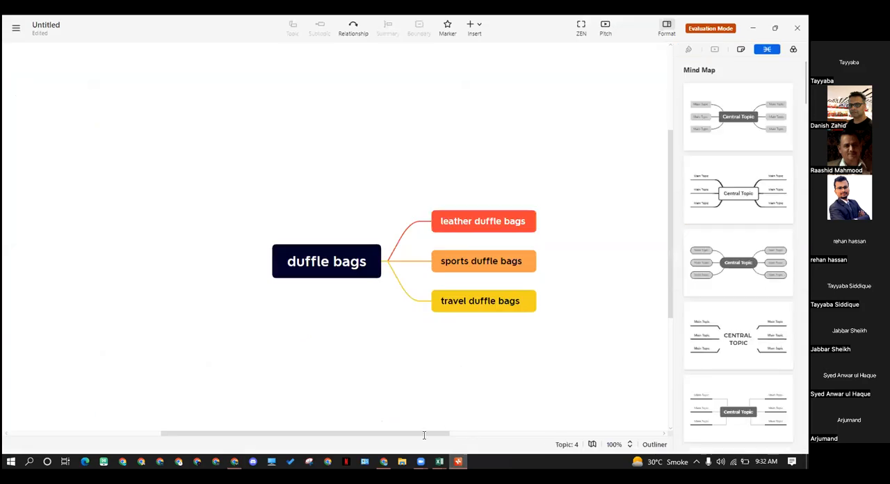
pyautogui.click(745, 28)
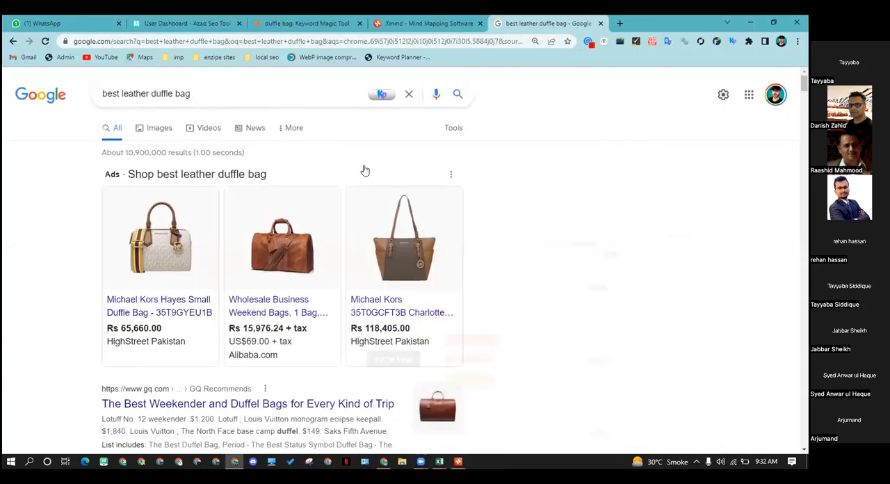
pyautogui.tripleClick(174, 94)
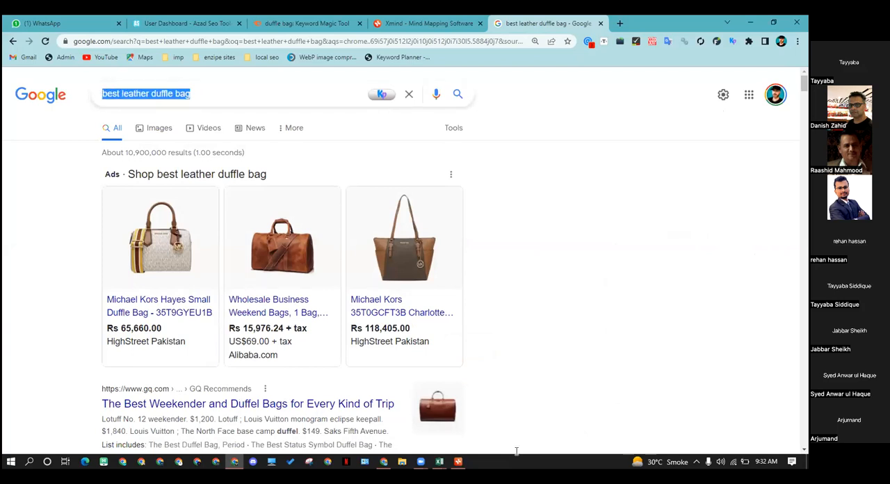
pyautogui.click(234, 93)
pyautogui.click(31, 173)
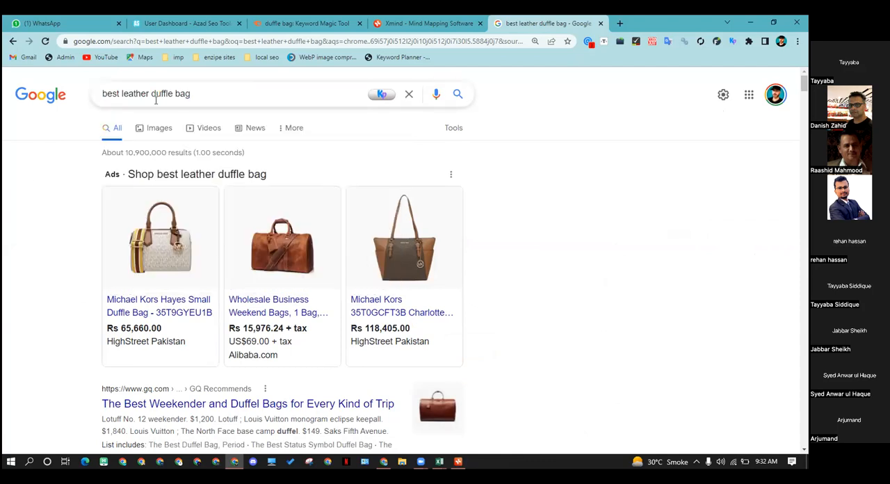
pyautogui.tripleClick(171, 95)
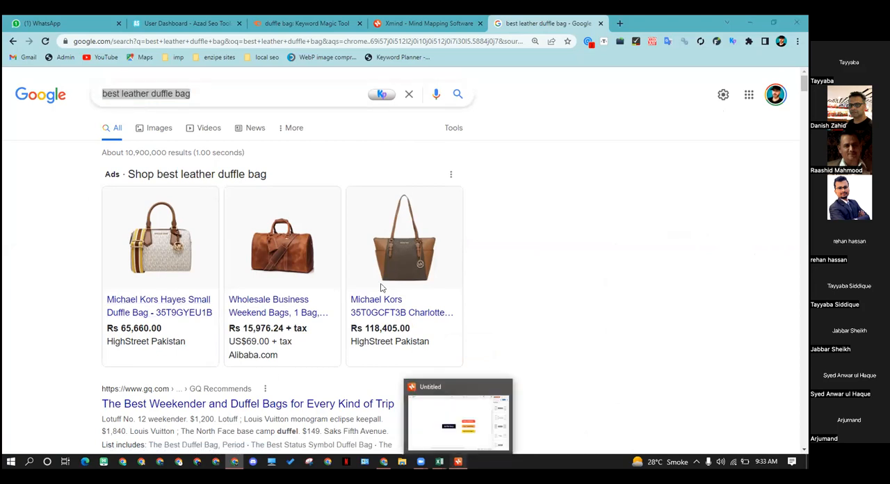
# Switch to the duffle bags mind map in Xmind and add a floating topic named "DR" above the central topic
pyautogui.doubleClick(172, 128)
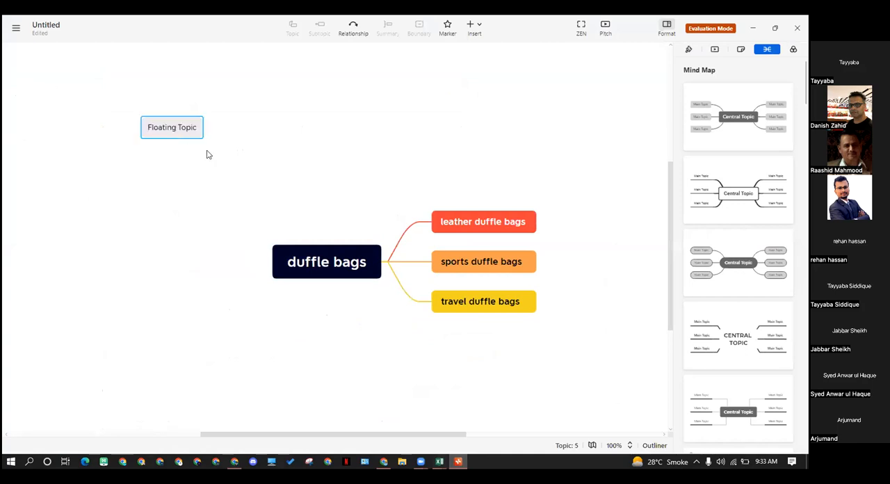
pyautogui.doubleClick(175, 130)
pyautogui.press('BackSpace')
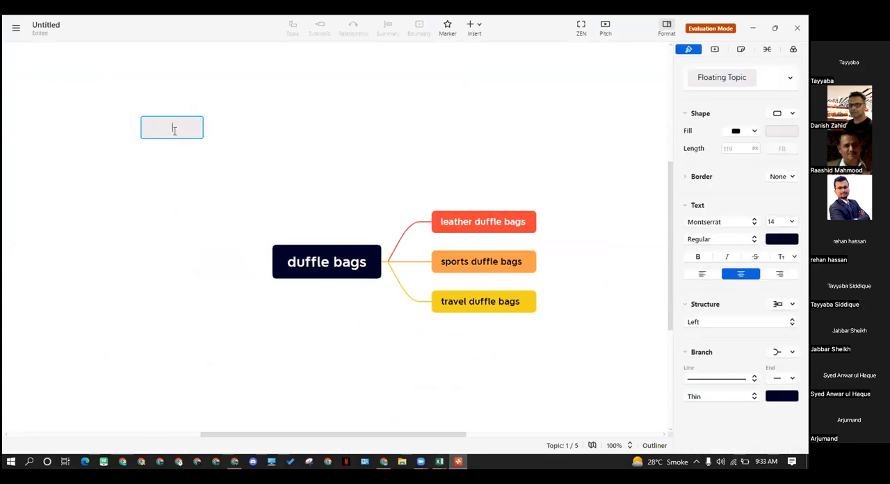
pyautogui.write('DR')
pyautogui.press('Return')
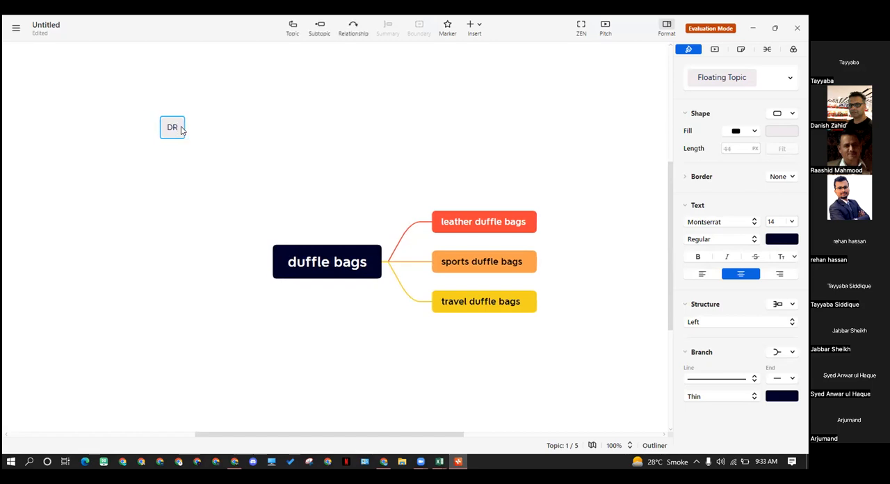
# Add a second floating topic named "search intent" and align it beside the DR topic
pyautogui.click(205, 133)
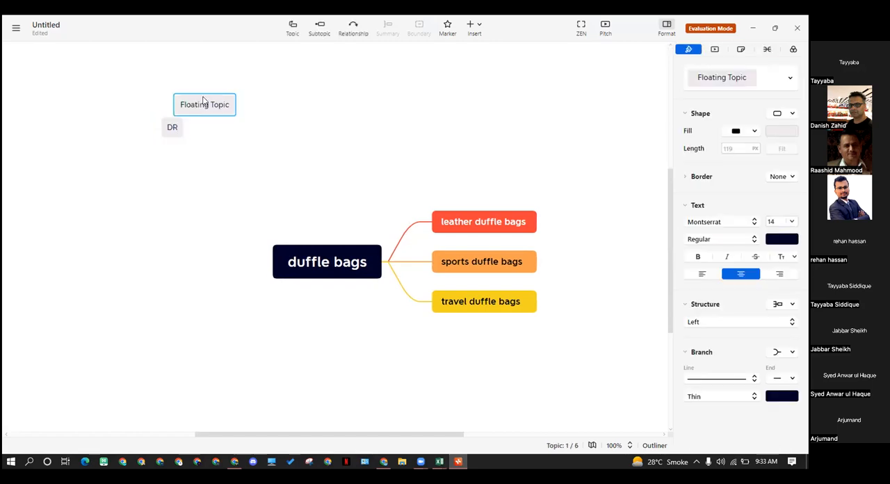
pyautogui.moveTo(207, 109); pyautogui.dragTo(232, 146)
pyautogui.doubleClick(232, 148)
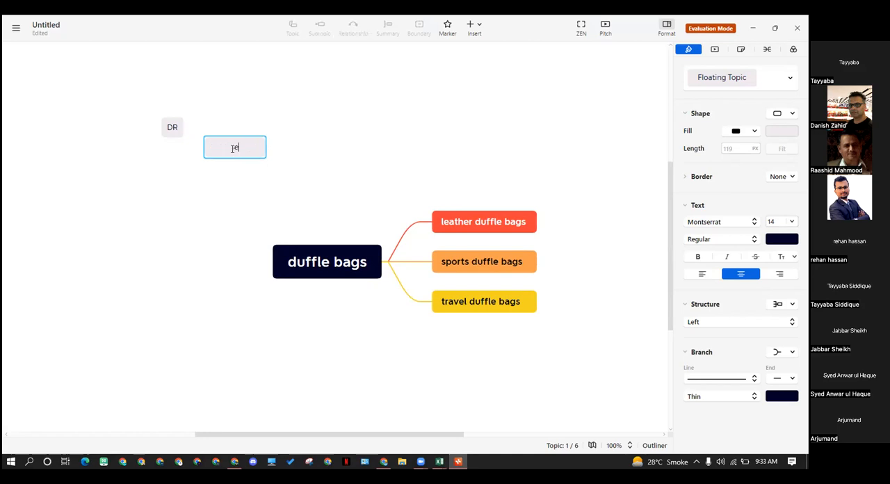
pyautogui.write('search')
pyautogui.press('BackSpace')
pyautogui.press('BackSpace')
pyautogui.press('BackSpace')
pyautogui.write('ae')
pyautogui.press('BackSpace')
pyautogui.write('rch intes')
pyautogui.press('BackSpace')
pyautogui.write('nt')
pyautogui.press('BackSpace')
pyautogui.press('BackSpace')
pyautogui.write('nt')
pyautogui.press('Return')
pyautogui.moveTo(233, 148); pyautogui.dragTo(219, 130)
pyautogui.click(248, 175)
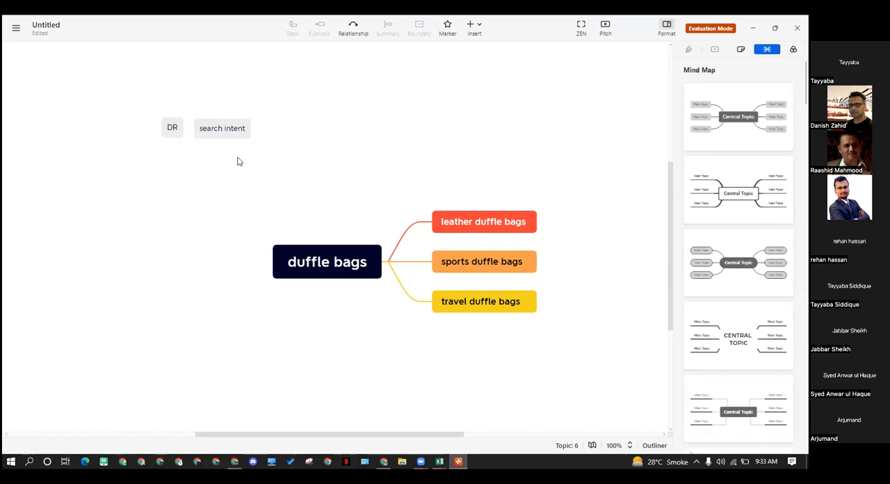
pyautogui.click(232, 128)
pyautogui.doubleClick(232, 128)
pyautogui.click(272, 127)
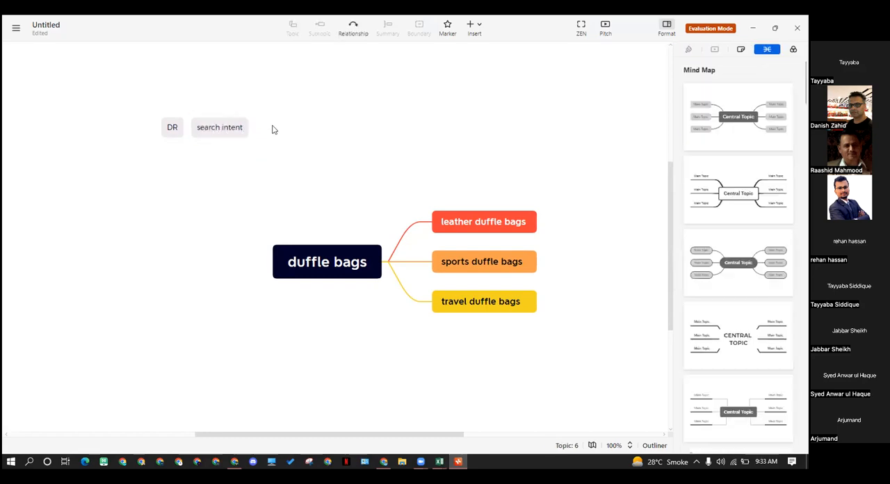
# Add a third floating topic beside search intent and name it "manual"
pyautogui.doubleClick(272, 129)
pyautogui.moveTo(273, 107); pyautogui.dragTo(289, 128)
pyautogui.doubleClick(289, 129)
pyautogui.press('BackSpace')
pyautogui.write('t')
pyautogui.write('ma')
pyautogui.write('un')
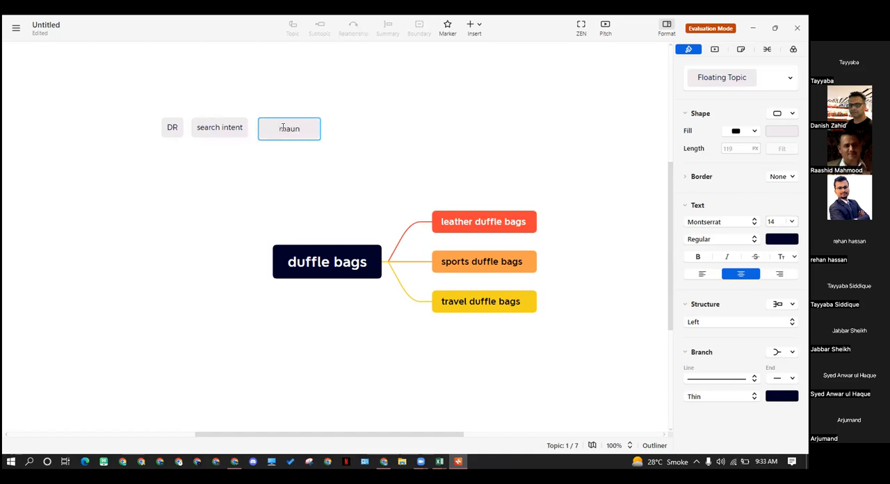
pyautogui.write('al')
pyautogui.press('BackSpace')
pyautogui.press('BackSpace')
pyautogui.press('BackSpace')
pyautogui.press('BackSpace')
pyautogui.write('nual')
pyautogui.click(230, 131)
# Extend the manual topic's text to "manual title and descripition" and reposition it beside the search intent topic
pyautogui.doubleClick(294, 137)
pyautogui.write('t')
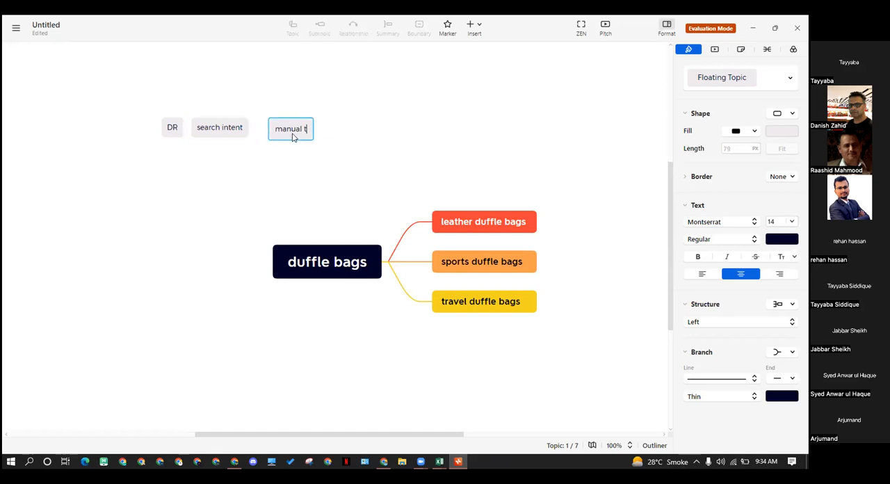
pyautogui.write('itle or')
pyautogui.press('BackSpace')
pyautogui.press('BackSpace')
pyautogui.write('and')
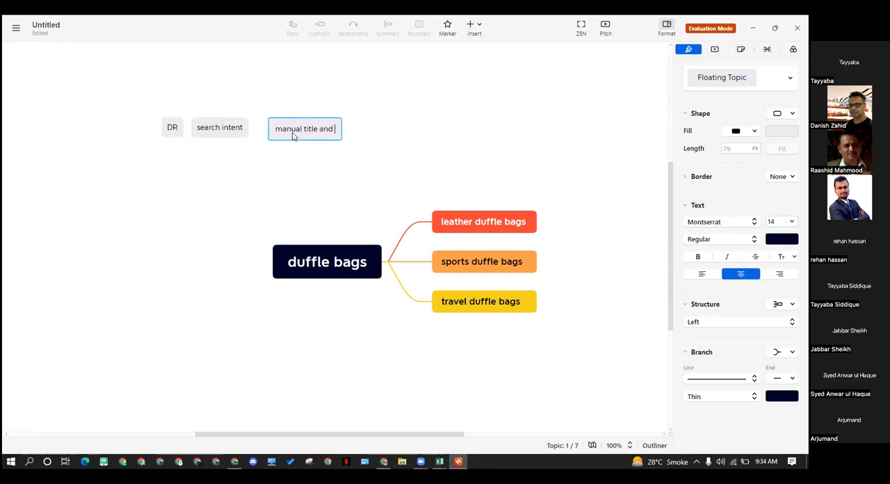
pyautogui.write(' descripition')
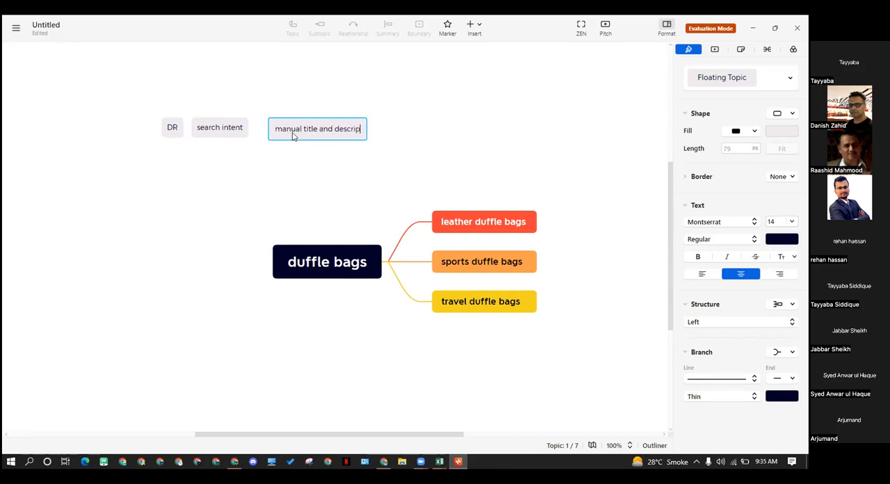
pyautogui.press('Return')
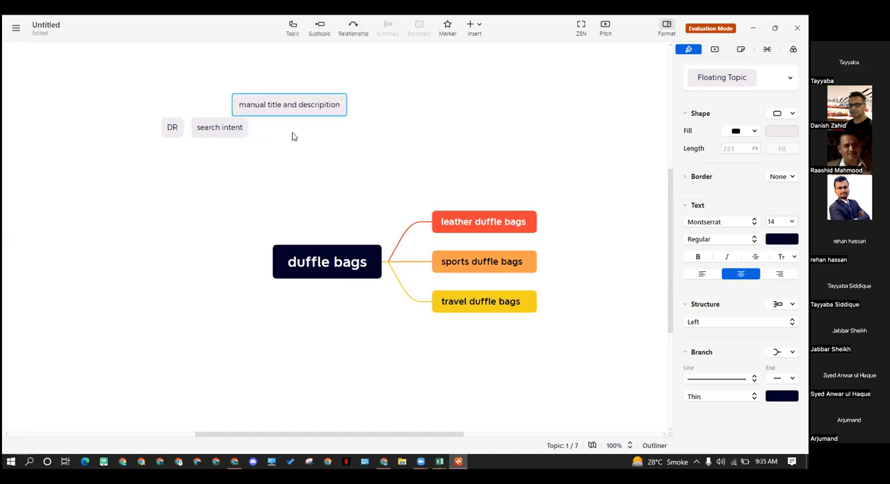
pyautogui.click(317, 75)
pyautogui.moveTo(306, 120); pyautogui.dragTo(328, 148)
pyautogui.click(326, 162)
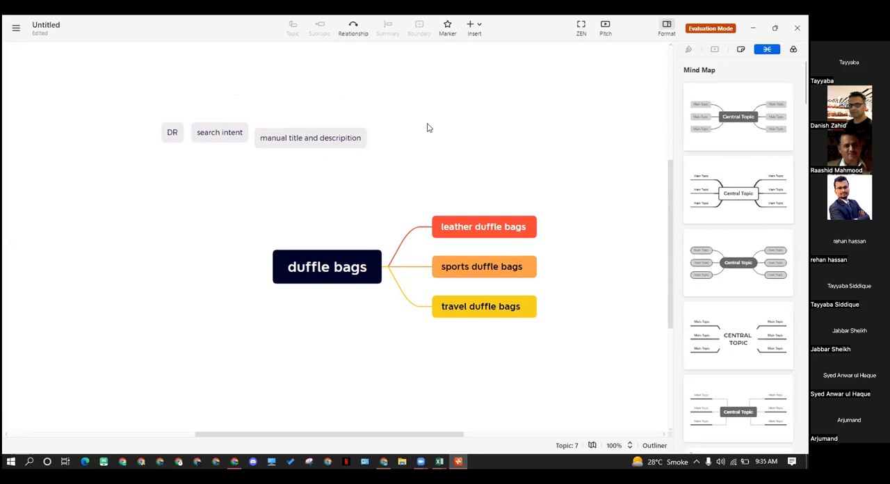
# Attach the search intent topic to the manual title and descripition topic and move the DR topic farther up and left
pyautogui.moveTo(221, 132); pyautogui.dragTo(238, 136)
pyautogui.moveTo(176, 134); pyautogui.dragTo(160, 115)
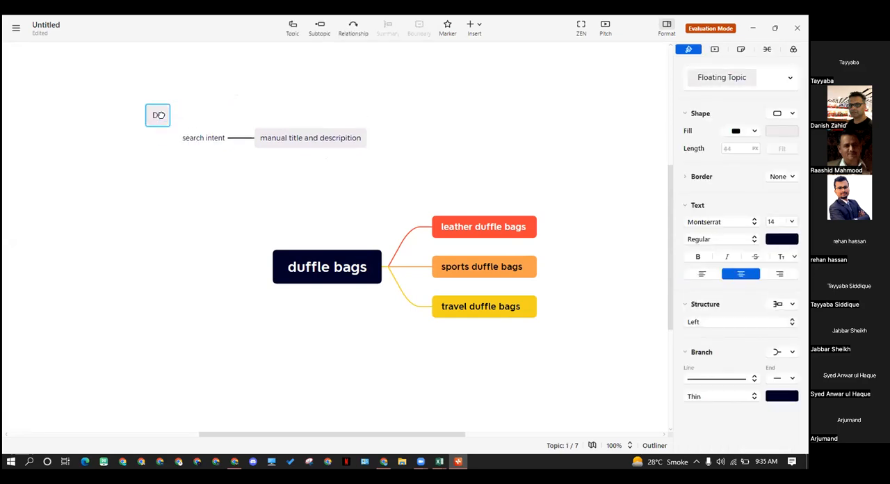
pyautogui.click(397, 132)
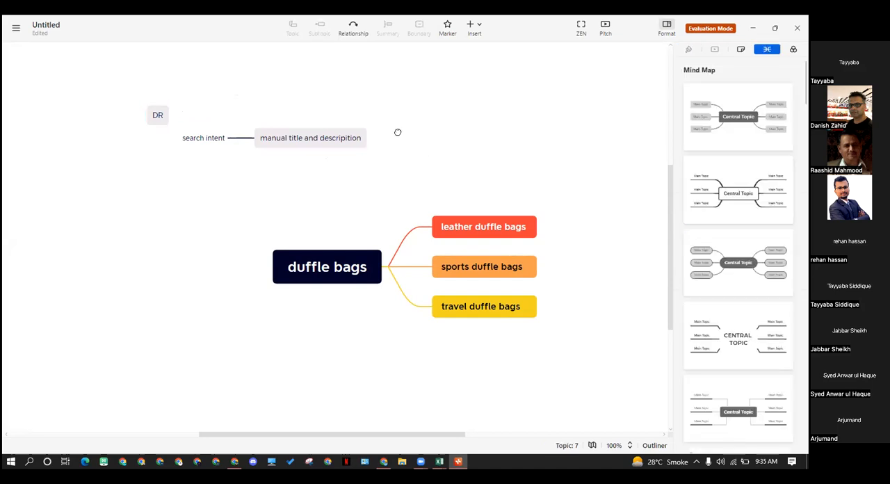
# Add a floating topic named "internal link strategy" to the right of the manual title and descripition topic
pyautogui.doubleClick(402, 135)
pyautogui.write('internal link strategy')
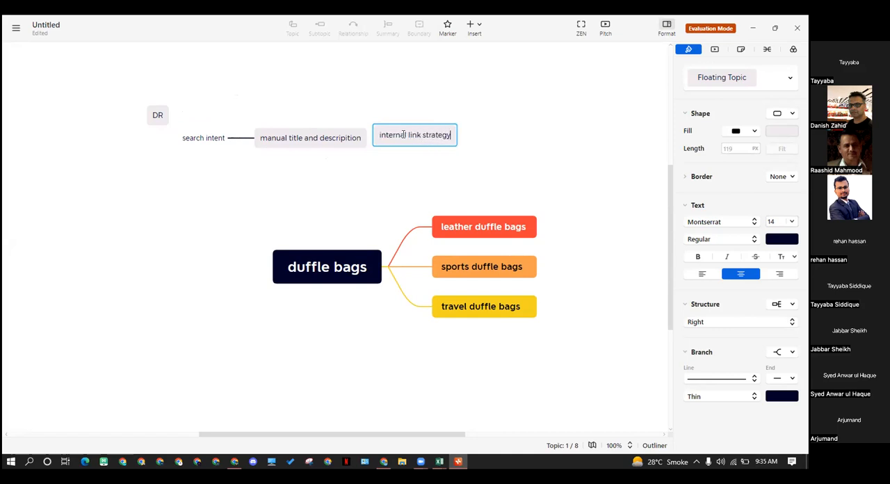
pyautogui.press('Return')
pyautogui.moveTo(415, 119); pyautogui.dragTo(427, 146)
# Attach the DR topic to search intent and align internal link strategy beside the manual title and descripition topic
pyautogui.moveTo(157, 115); pyautogui.dragTo(152, 143)
pyautogui.click(376, 142)
pyautogui.click(421, 140)
pyautogui.moveTo(421, 141)
pyautogui.mouseDown()
pyautogui.moveTo(343, 141)
pyautogui.moveTo(435, 149)
pyautogui.moveTo(431, 140)
pyautogui.mouseUp()
pyautogui.click(498, 146)
pyautogui.click(471, 145)
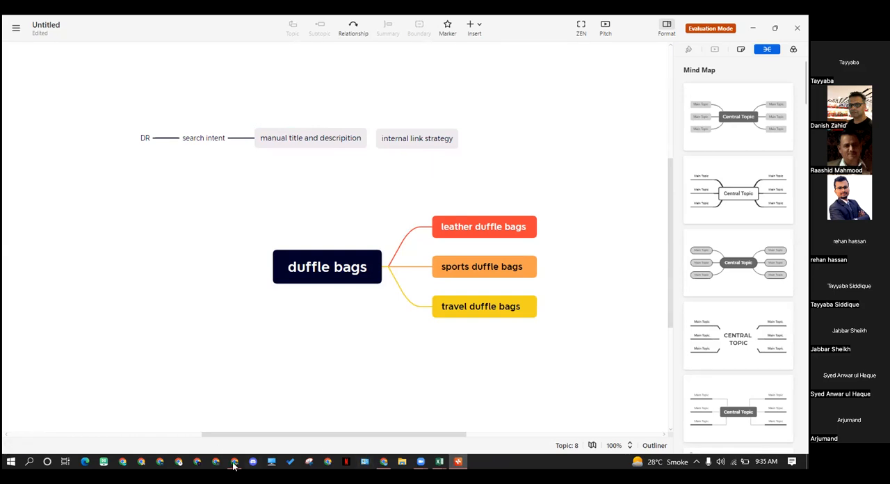
# Switch to the Chrome window with the Broke Backpacker men's leather duffel bag article and review its Check My Links counts and highlighted links
pyautogui.click(382, 461)
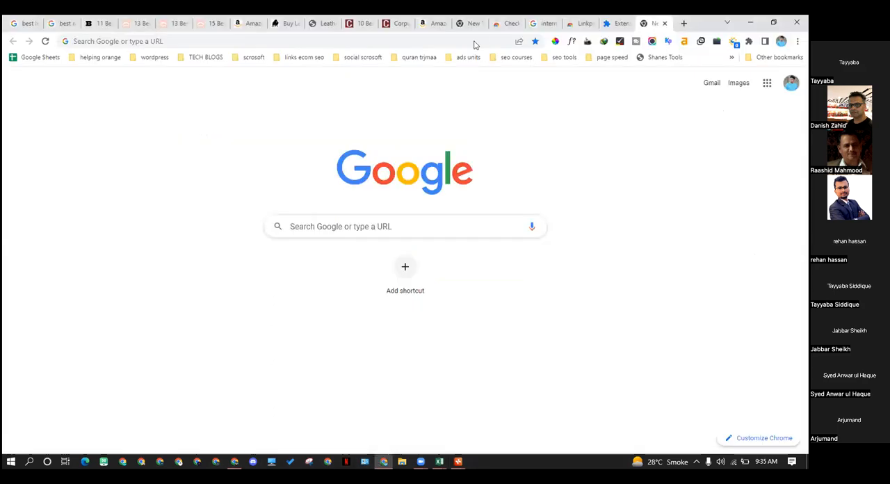
pyautogui.click(101, 23)
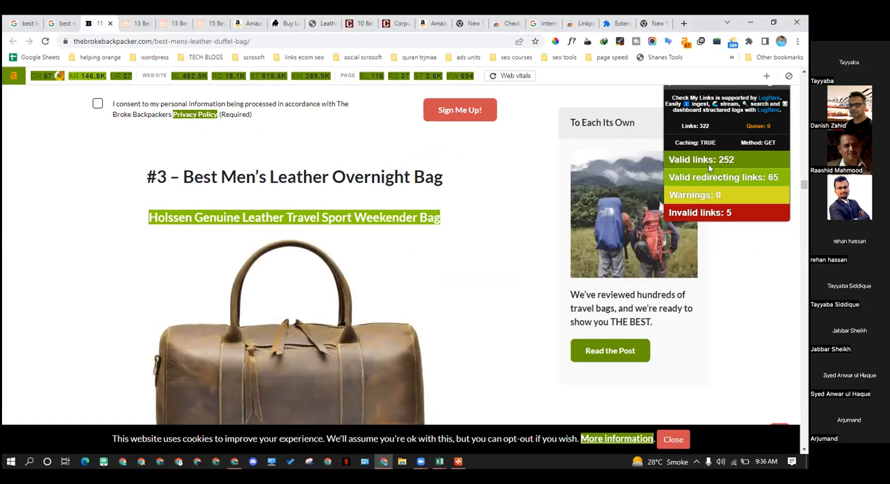
pyautogui.moveTo(716, 161)
pyautogui.mouseDown()
pyautogui.moveTo(732, 163)
pyautogui.moveTo(669, 177)
pyautogui.moveTo(773, 178)
pyautogui.mouseUp()
pyautogui.moveTo(722, 159); pyautogui.dragTo(679, 167)
pyautogui.scroll(4, 220, 209)
pyautogui.scroll(10, 220, 209)
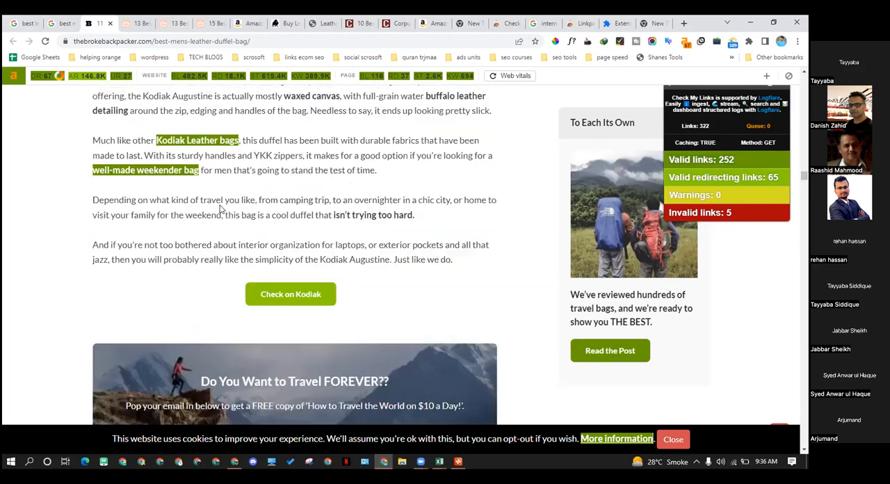
pyautogui.scroll(15, 220, 208)
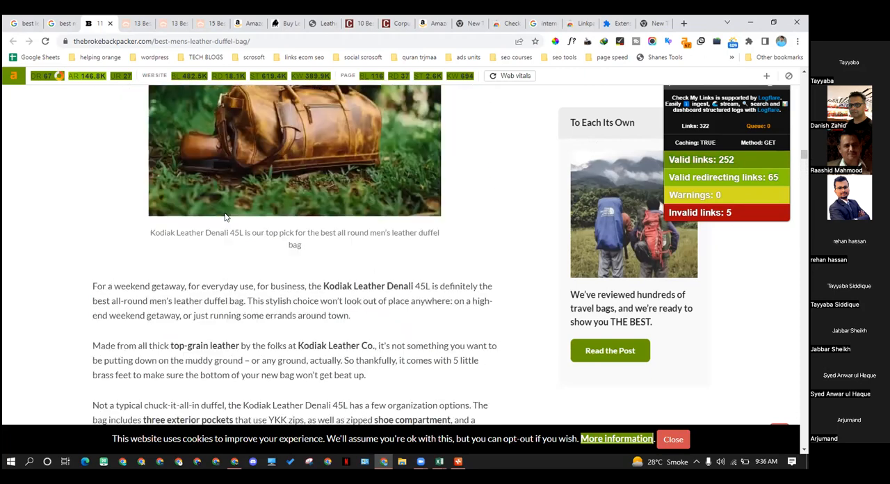
pyautogui.scroll(15, 225, 216)
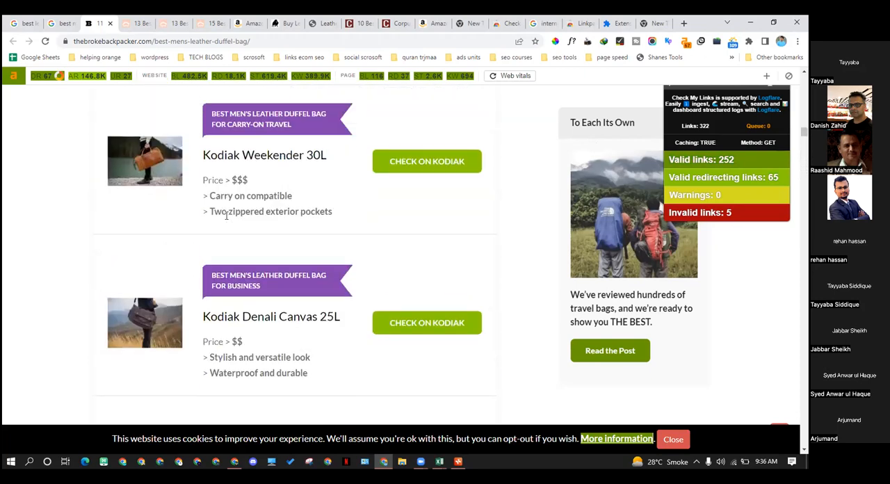
pyautogui.scroll(10, 225, 215)
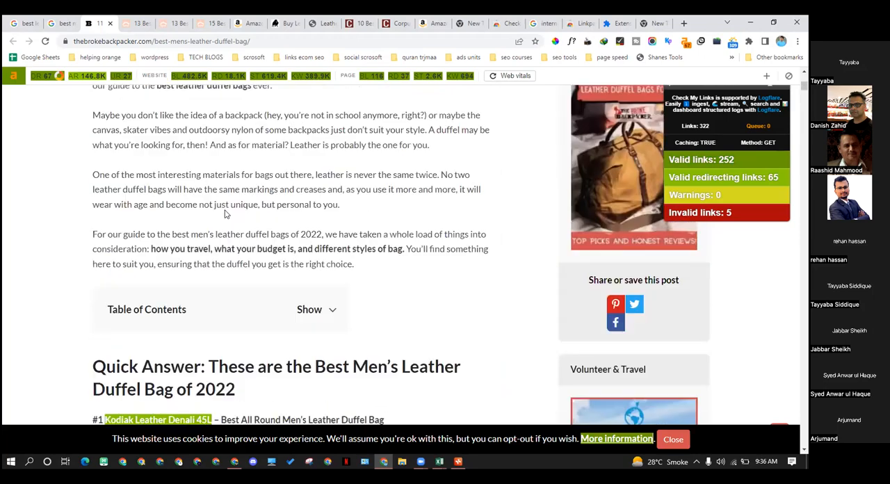
# Check where the Kodiak Leather Denali 45L link leads, return to the article and look through its product picks
pyautogui.scroll(-5, 270, 275)
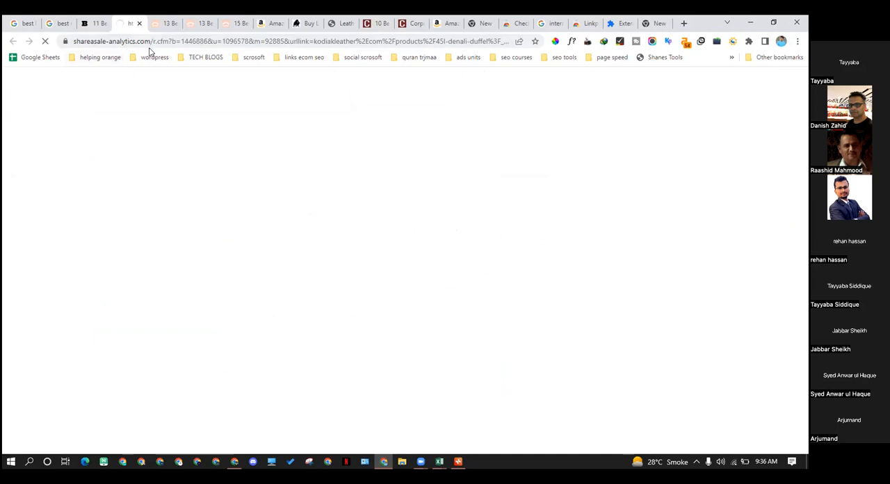
pyautogui.click(94, 23)
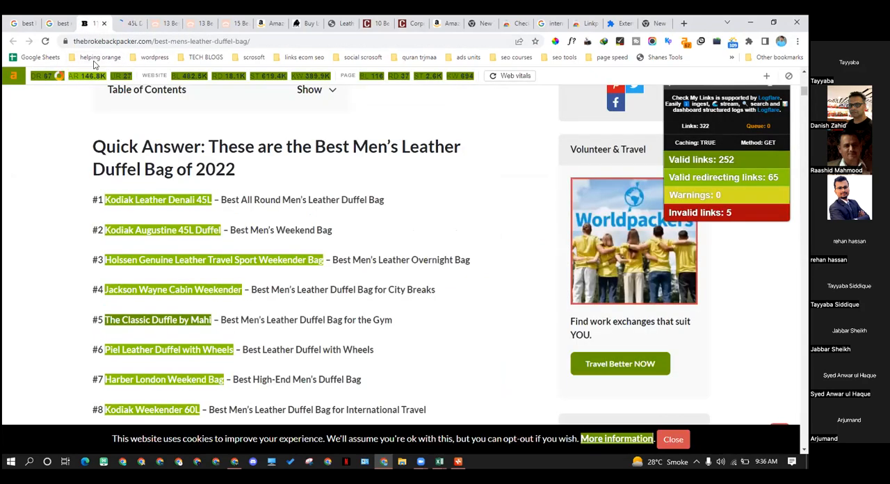
pyautogui.scroll(-3, 140, 206)
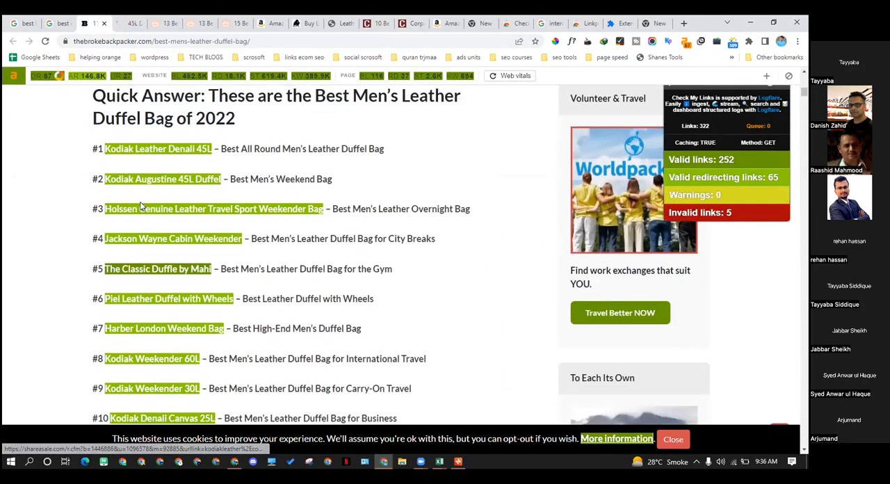
pyautogui.scroll(-15, 140, 206)
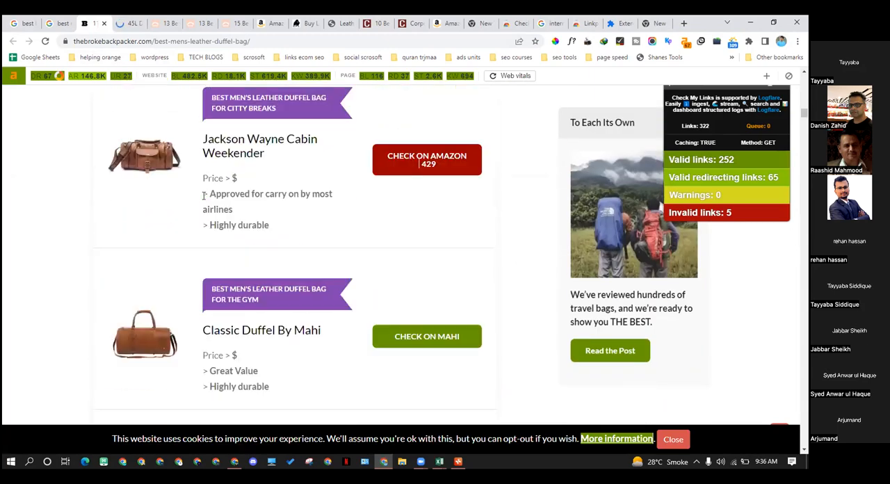
pyautogui.scroll(-5, 203, 196)
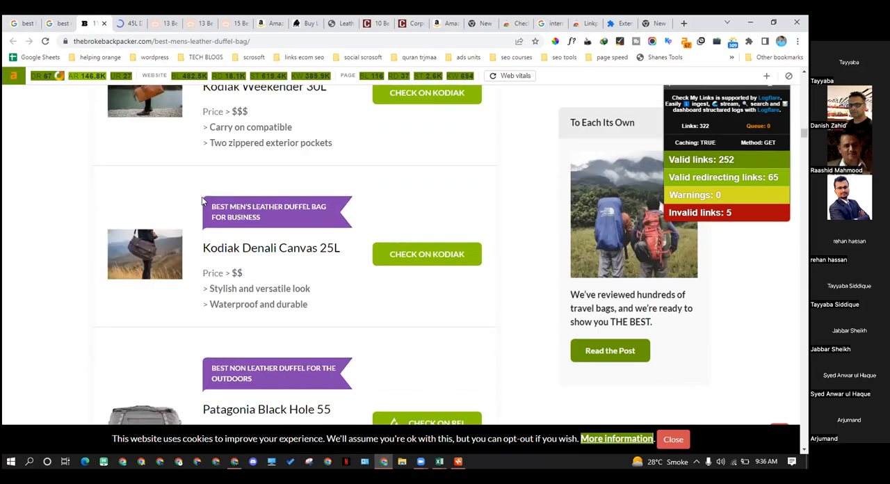
pyautogui.scroll(-5, 203, 200)
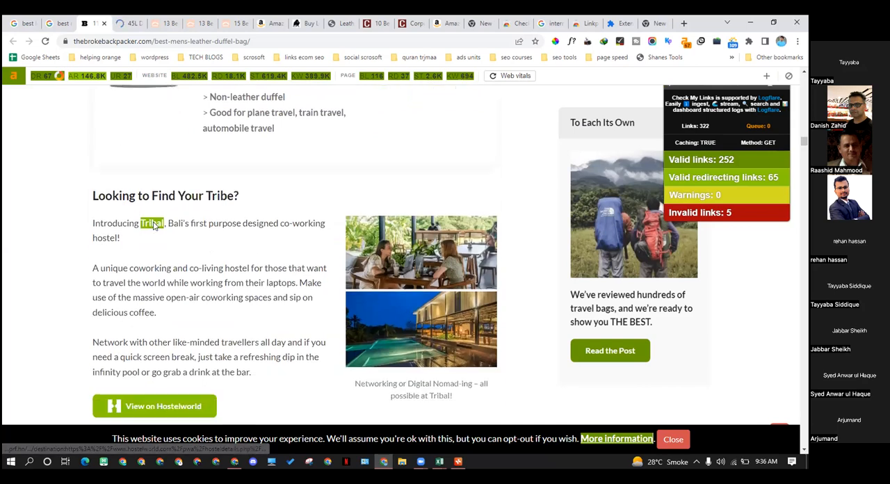
# Check the Tribal hostel link in the "Looking to Find Your Tribe?" section and return to the article
pyautogui.click(155, 226)
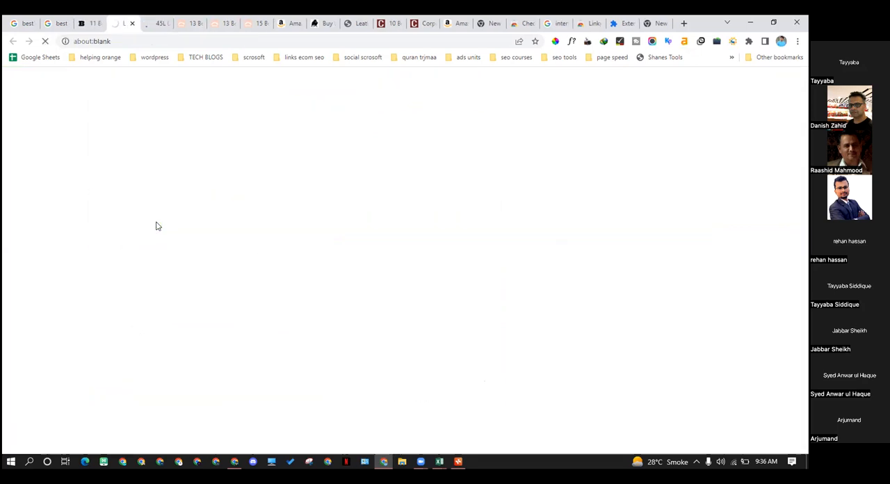
pyautogui.click(92, 25)
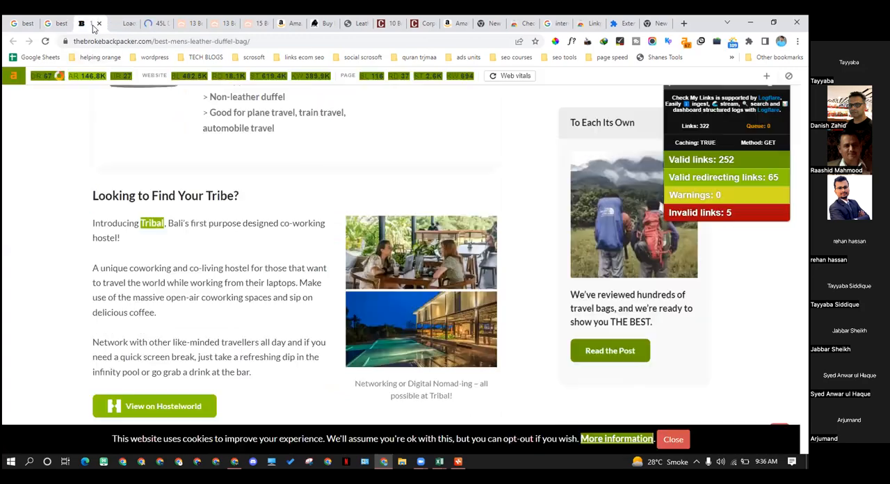
pyautogui.scroll(-4, 147, 198)
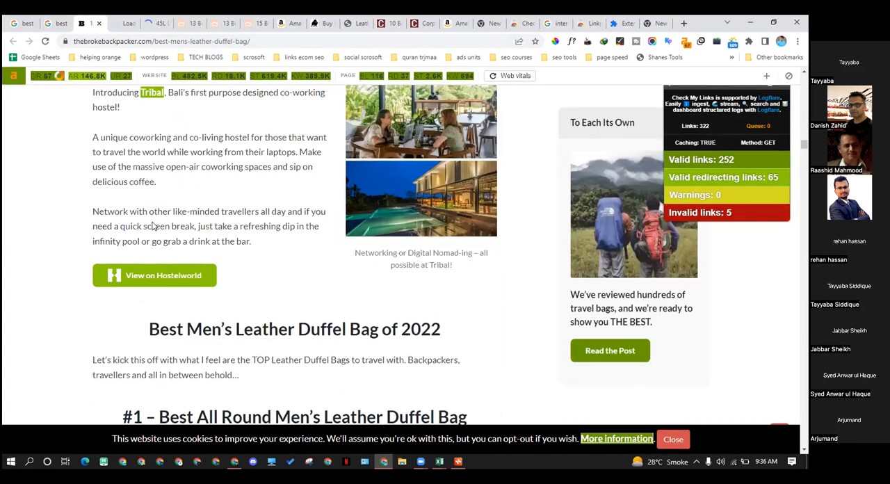
# Examine the Tribal Bali listing on Hostelworld linked from the article, and return to the men's leather duffel bag article
pyautogui.scroll(-2, 291, 247)
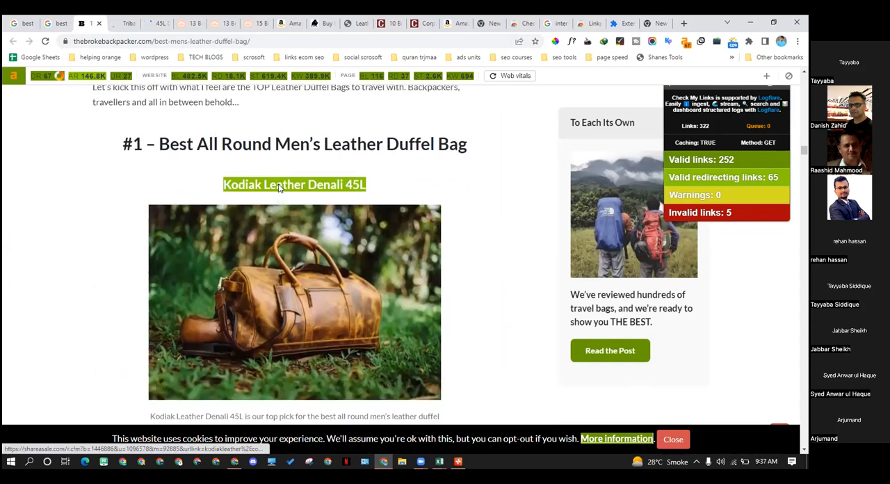
pyautogui.scroll(-2, 279, 187)
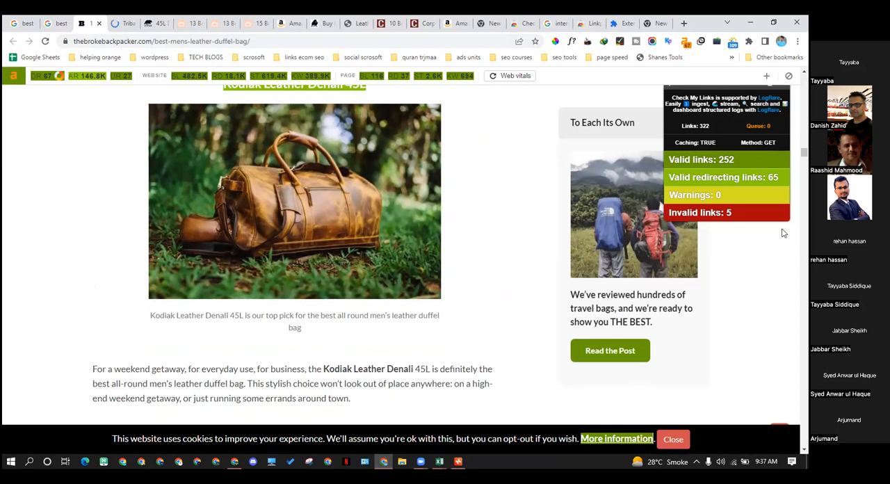
pyautogui.click(125, 23)
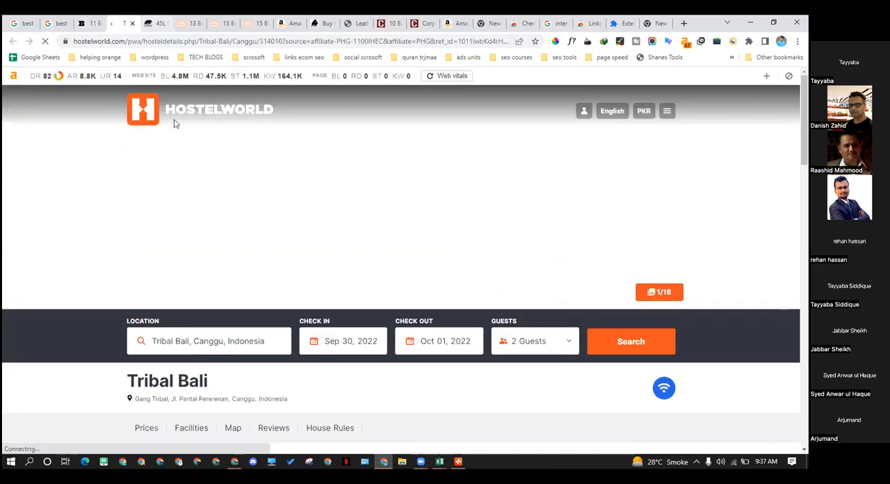
pyautogui.scroll(-2, 293, 219)
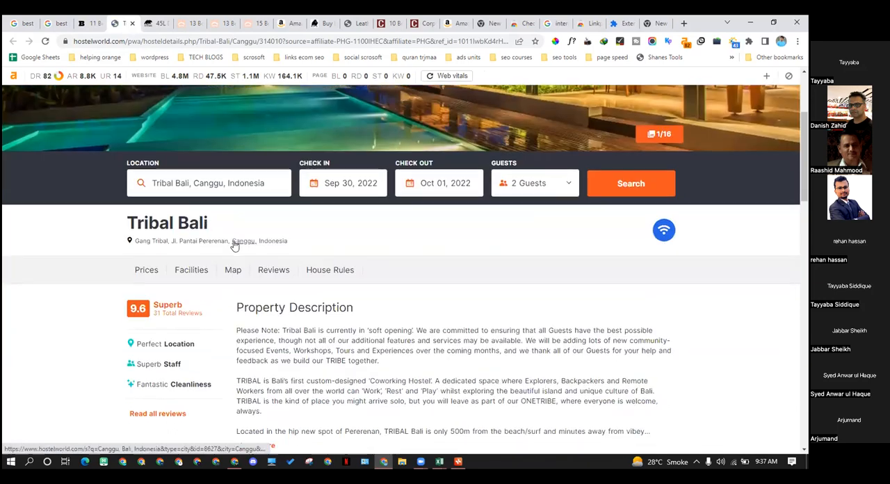
pyautogui.scroll(-4, 234, 245)
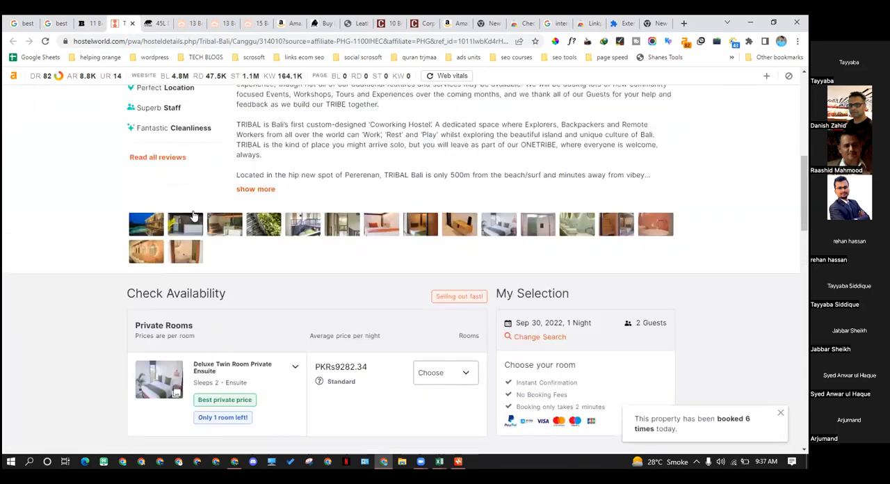
pyautogui.scroll(6, 188, 201)
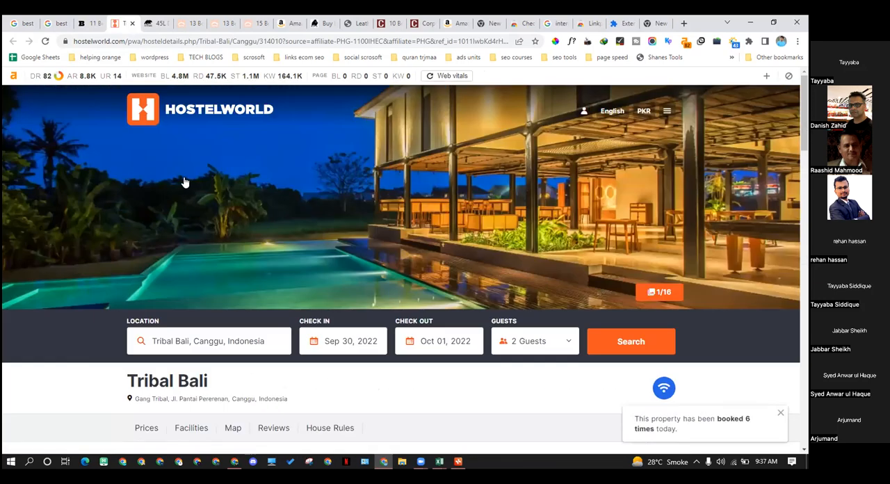
pyautogui.hotkey('ctrl', 'shift', 'Tab')
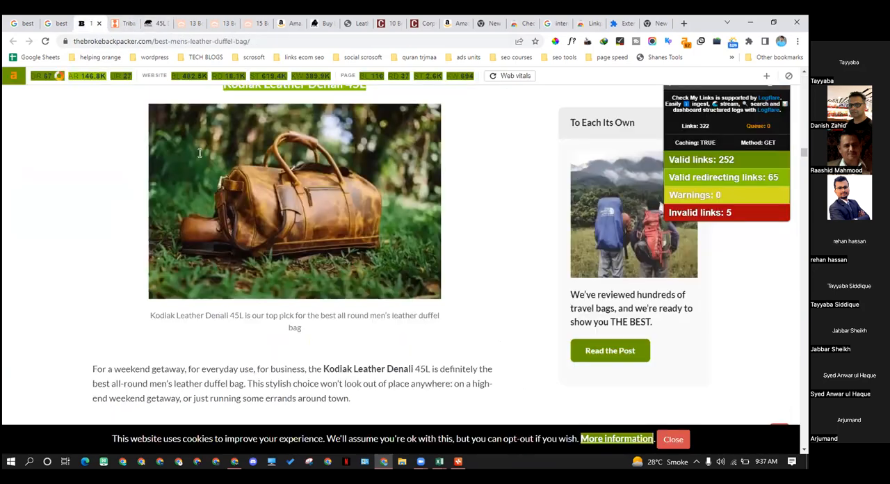
# Examine the highlighted internal, affiliate and broken links in the article's product picks #2 to #5
pyautogui.scroll(-5, 199, 152)
pyautogui.scroll(-3, 202, 214)
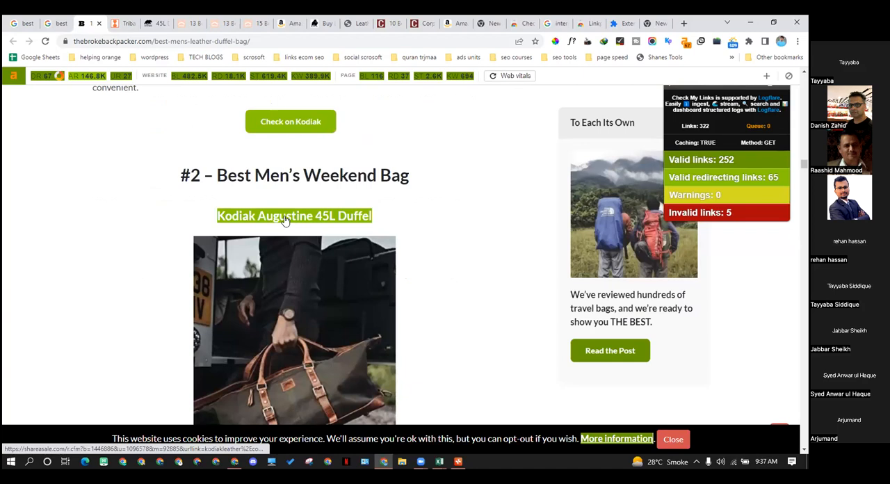
pyautogui.scroll(-5, 282, 220)
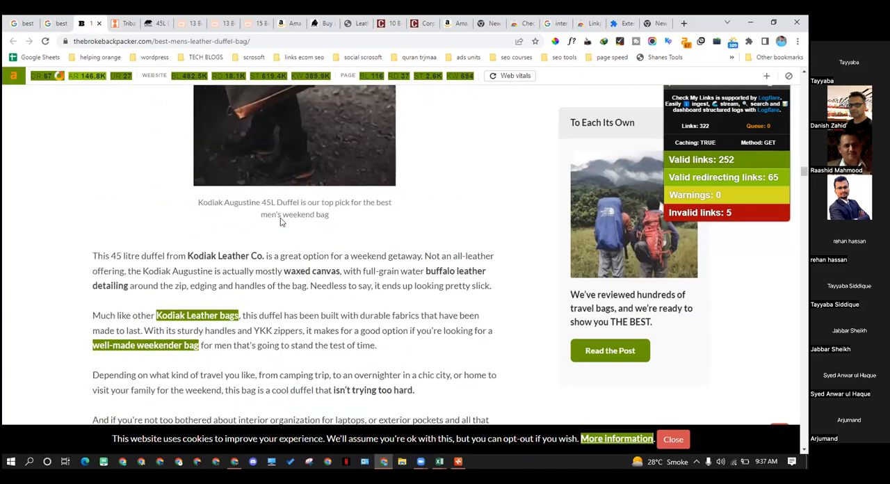
pyautogui.scroll(-3, 280, 221)
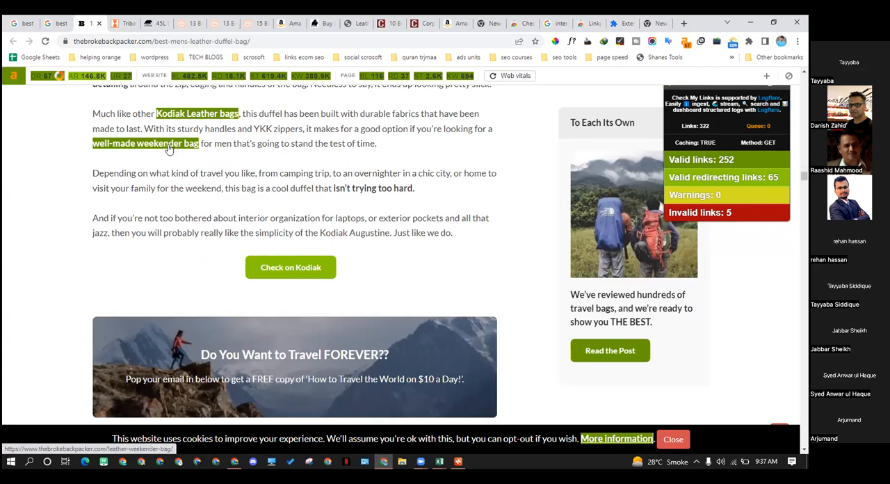
pyautogui.scroll(-4, 189, 128)
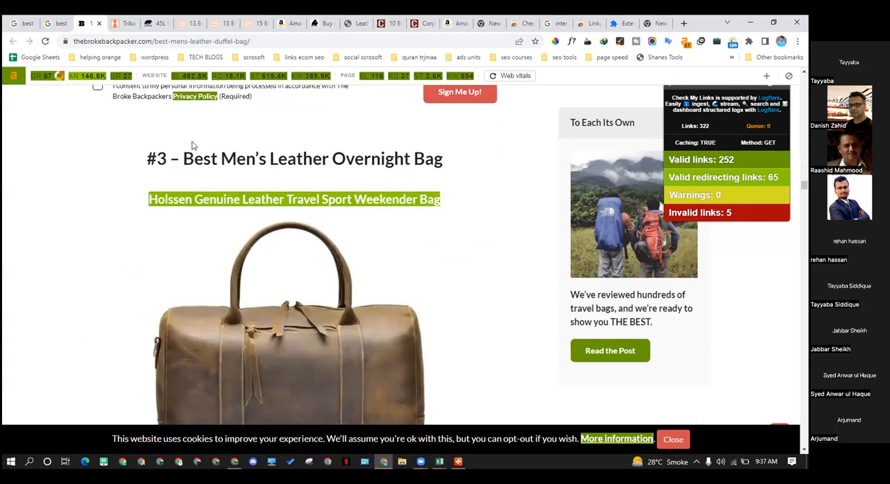
pyautogui.scroll(-9, 192, 142)
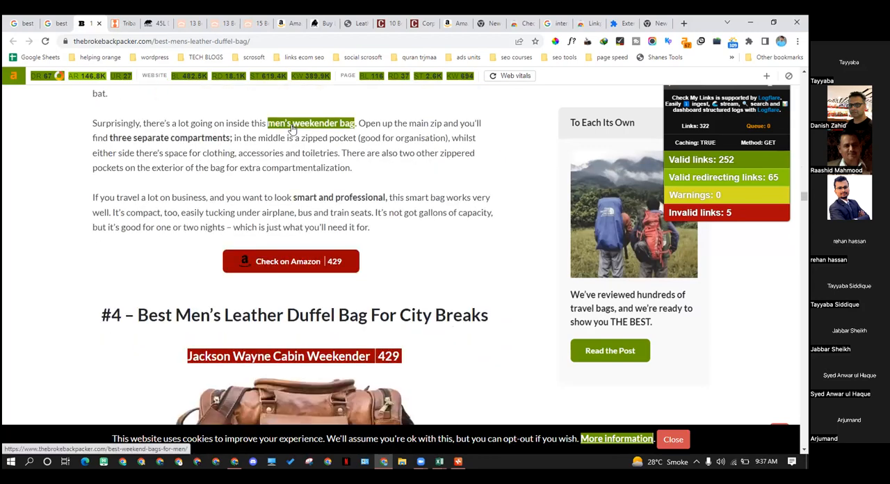
pyautogui.scroll(-6, 291, 133)
pyautogui.scroll(-9, 285, 149)
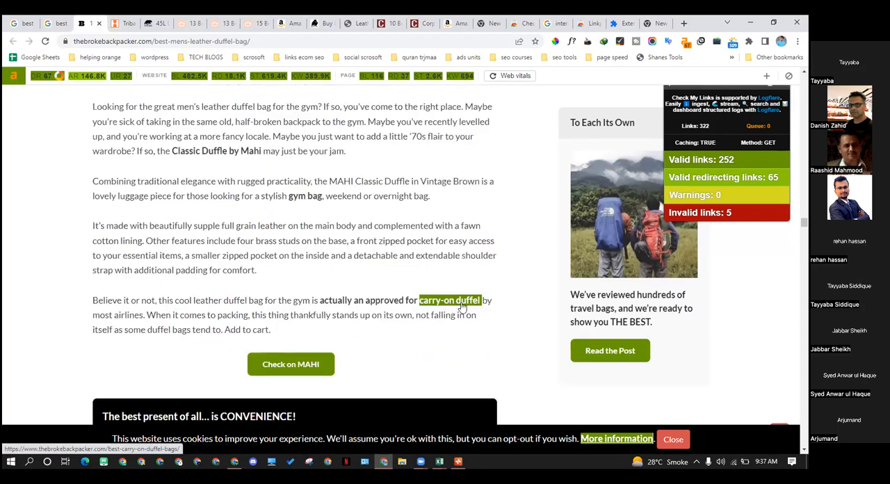
# Examine the retailer buttons and in-text links in the article's product picks #6 to #11
pyautogui.scroll(-10, 339, 263)
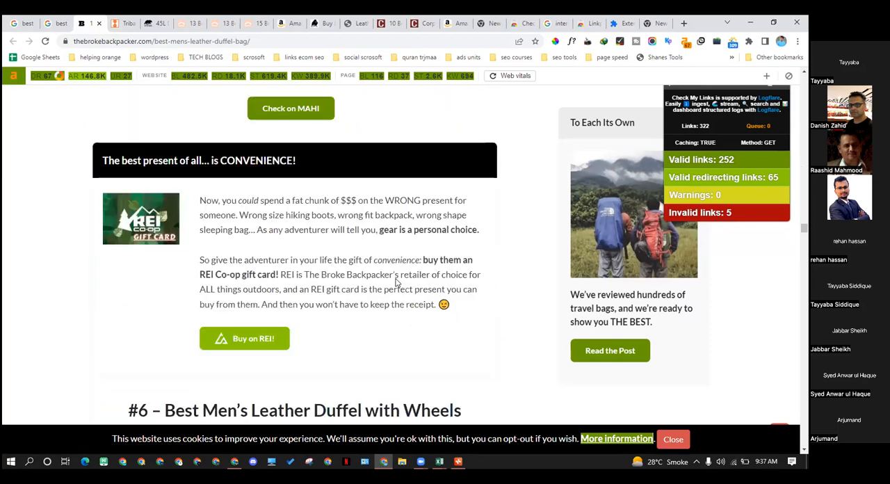
pyautogui.scroll(-10, 339, 263)
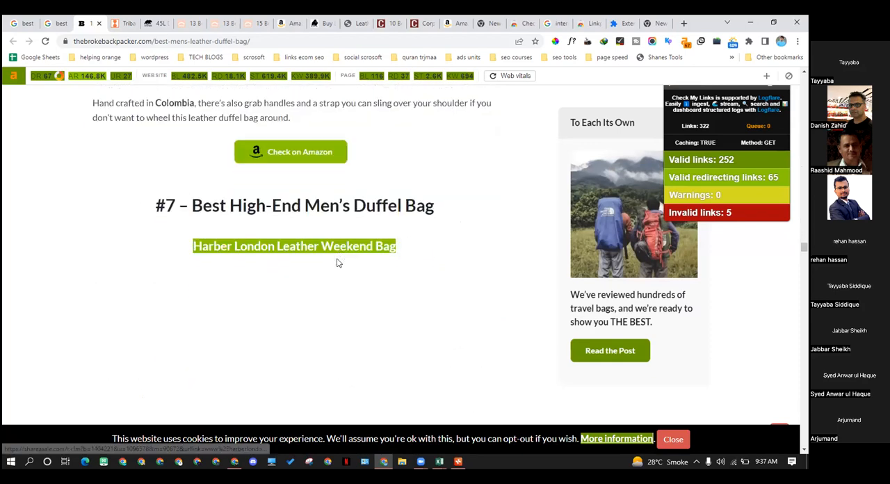
pyautogui.scroll(-10, 335, 255)
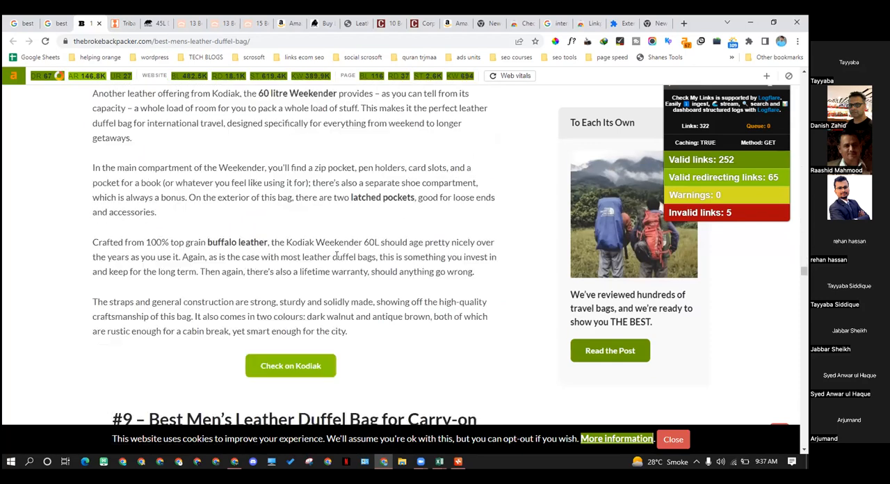
pyautogui.scroll(-3, 332, 255)
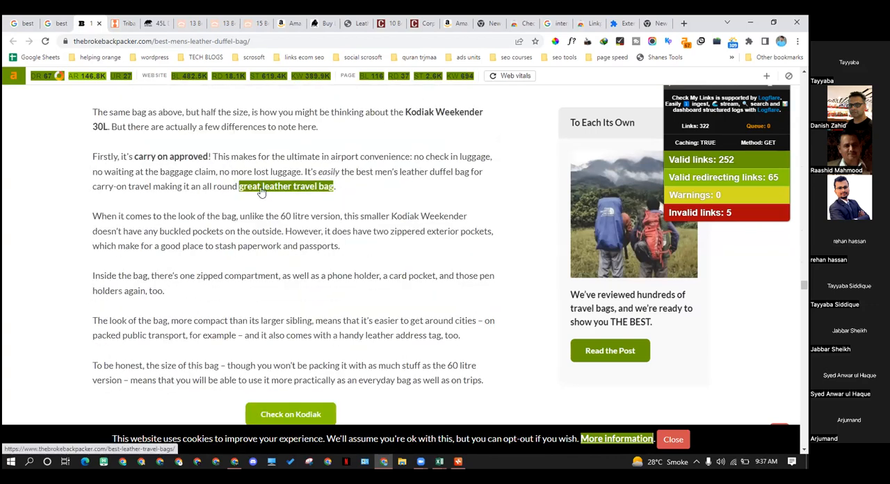
pyautogui.scroll(-10, 265, 192)
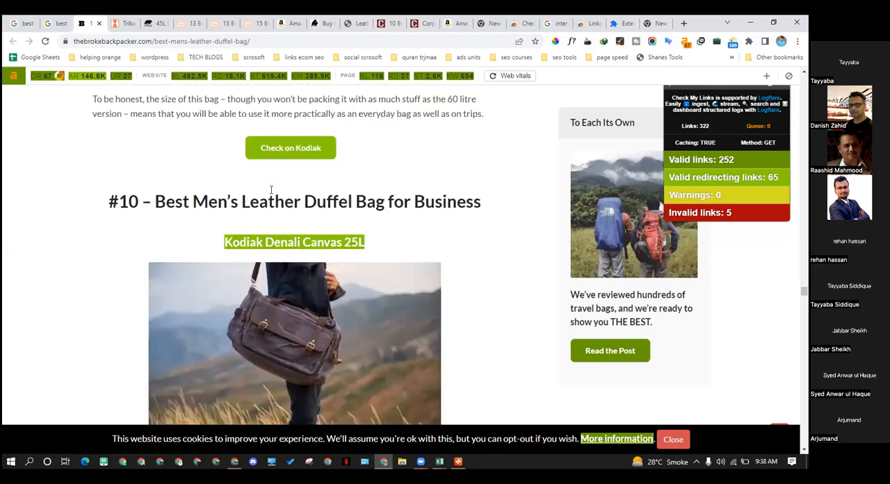
pyautogui.scroll(-3, 268, 194)
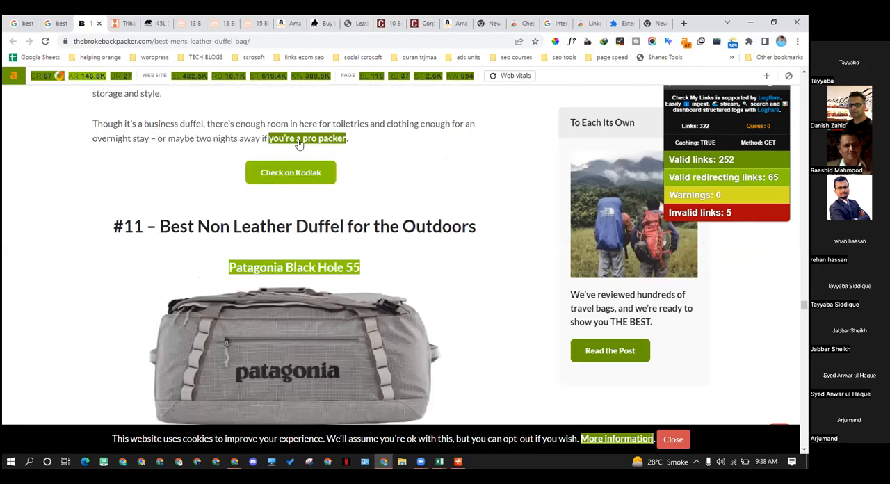
pyautogui.scroll(-5, 295, 141)
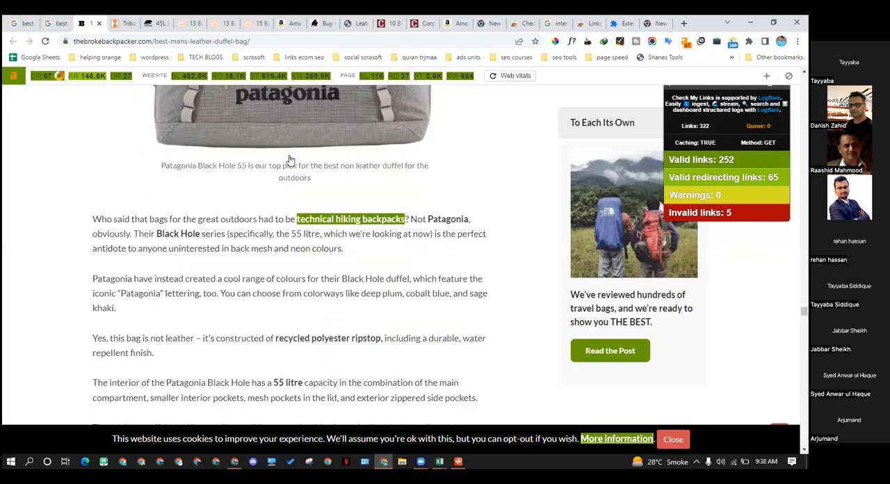
pyautogui.scroll(-10, 290, 160)
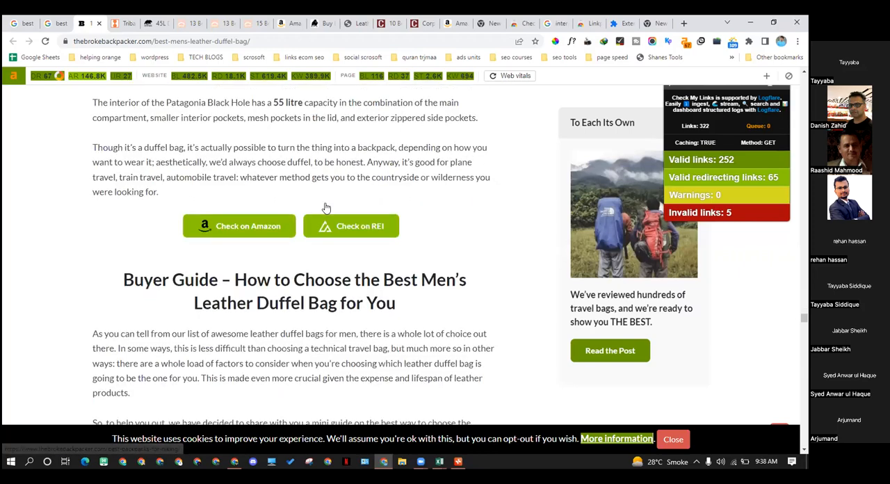
# Look through the buyer guide, final thoughts and closing team link of the duffel bag article
pyautogui.scroll(-6, 320, 205)
pyautogui.scroll(3, 320, 205)
pyautogui.scroll(-10, 317, 205)
pyautogui.scroll(-15, 316, 206)
pyautogui.scroll(-20, 316, 206)
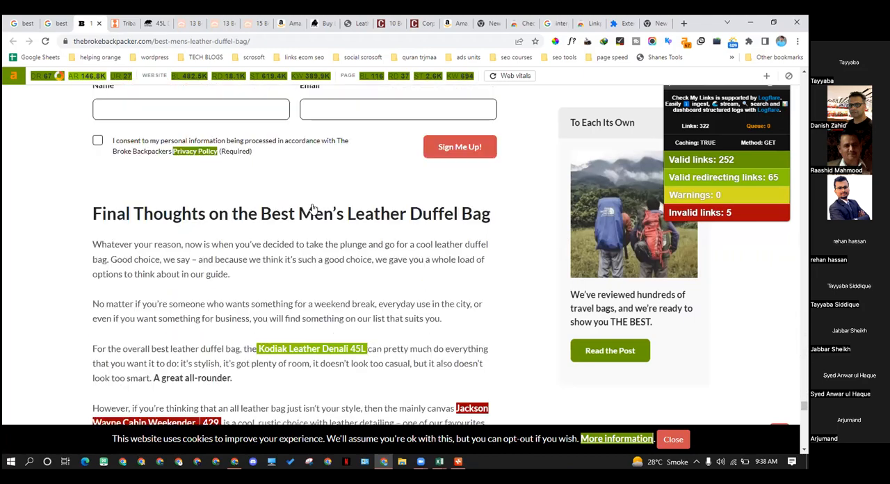
pyautogui.scroll(-6, 192, 183)
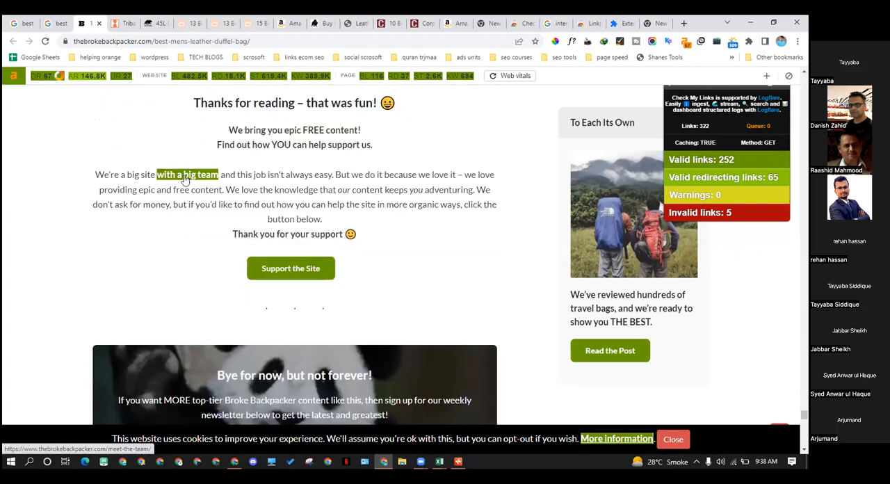
# Review the author bio with its social links, the comments and the affiliate disclosure at the article's end
pyautogui.scroll(-10, 316, 185)
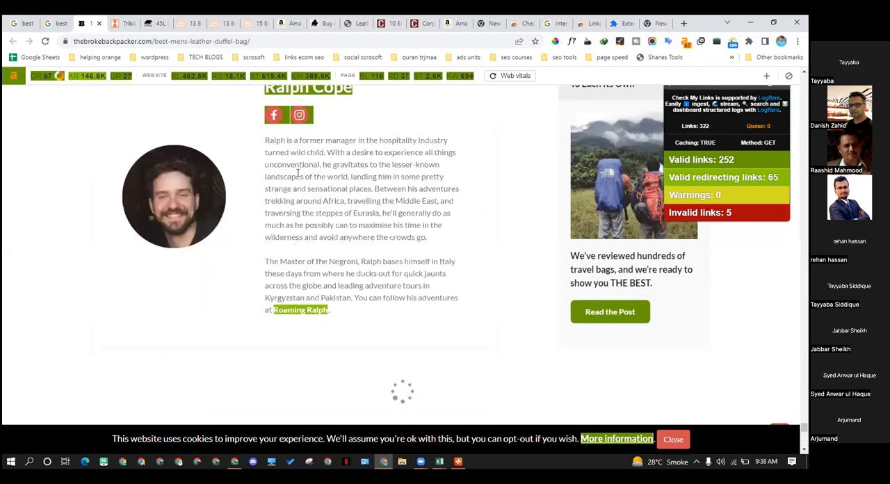
pyautogui.scroll(3, 223, 194)
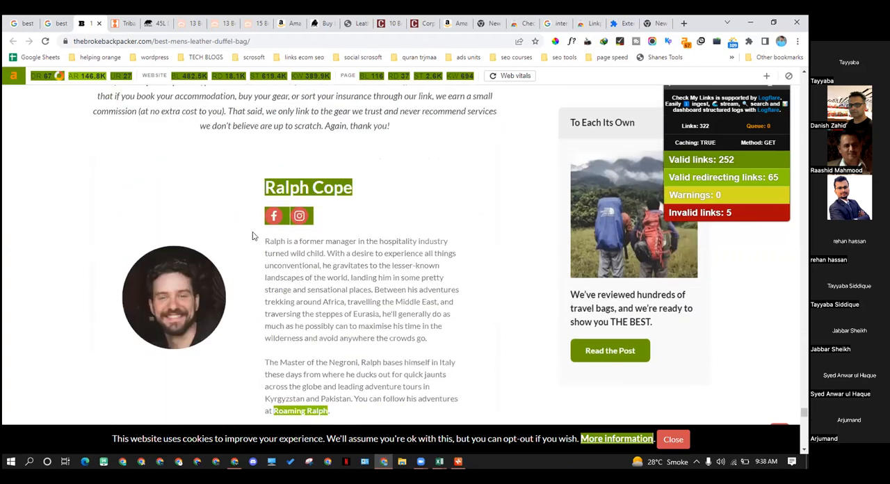
pyautogui.scroll(-5, 252, 235)
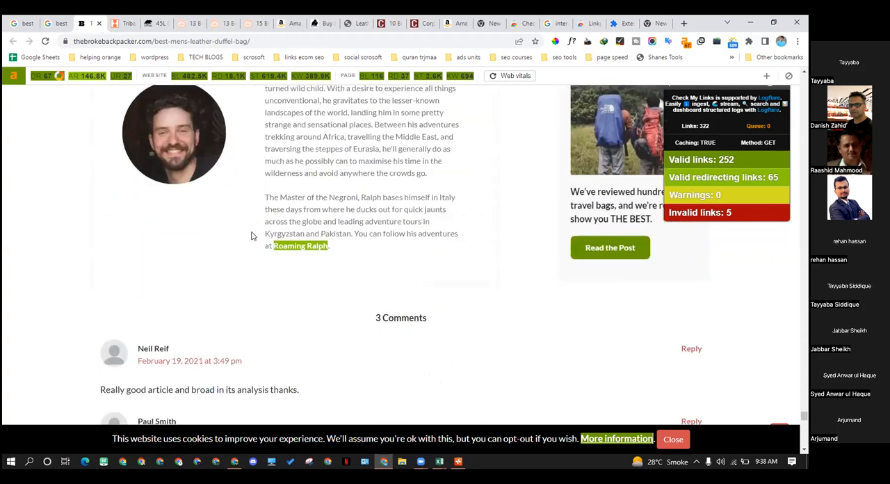
pyautogui.scroll(4, 252, 236)
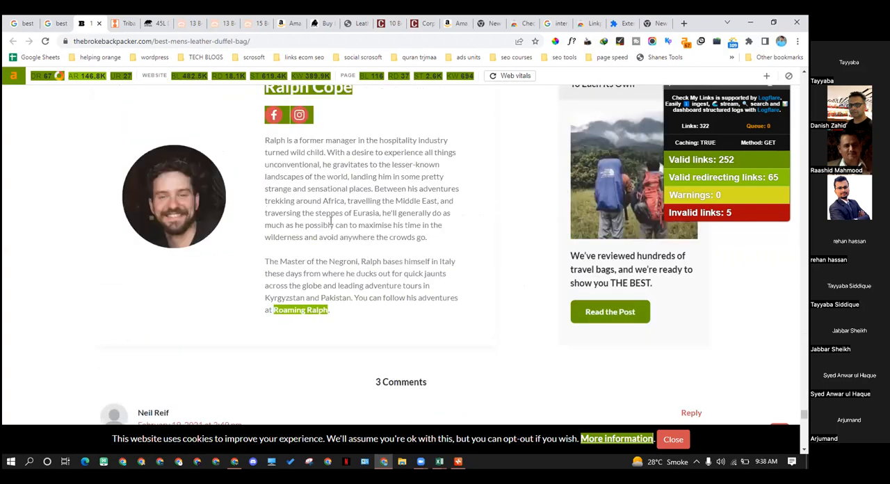
pyautogui.scroll(3, 331, 221)
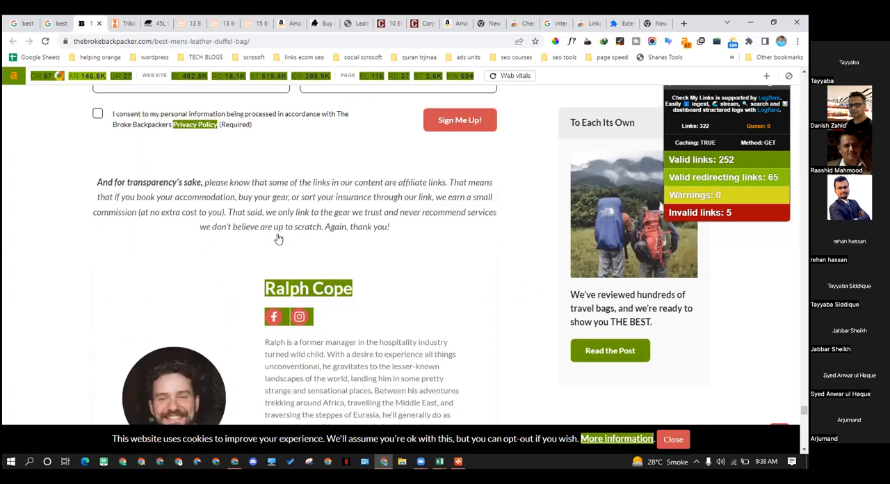
pyautogui.scroll(9, 278, 238)
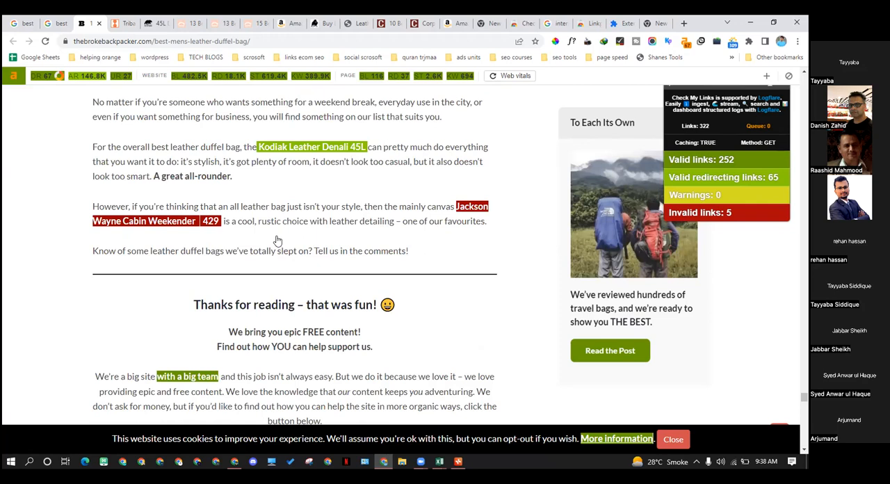
# Search Google for "this person does not exist" in the blank tab and open thispersondoesnotexist.com from the results
pyautogui.click(647, 27)
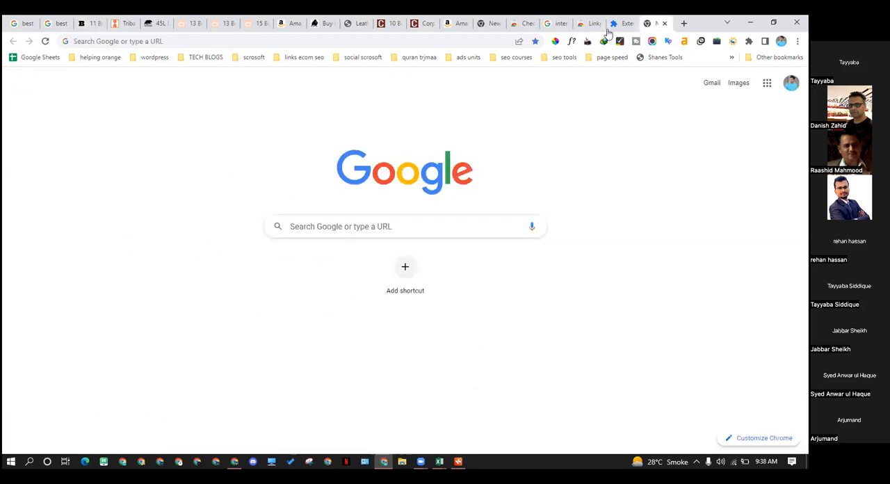
pyautogui.click(310, 43)
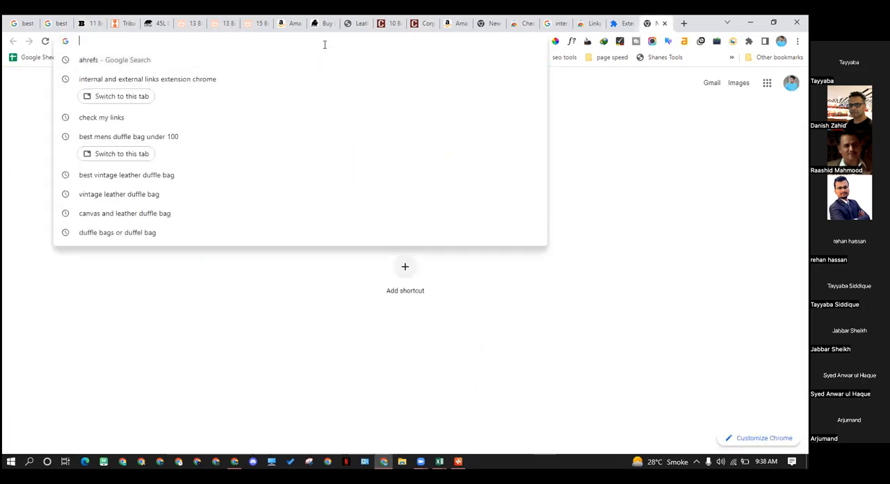
pyautogui.write('this')
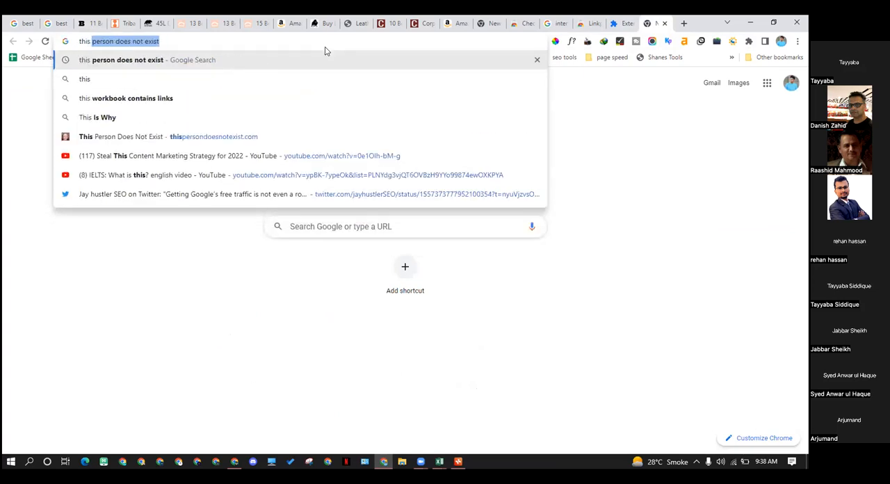
pyautogui.press('End')
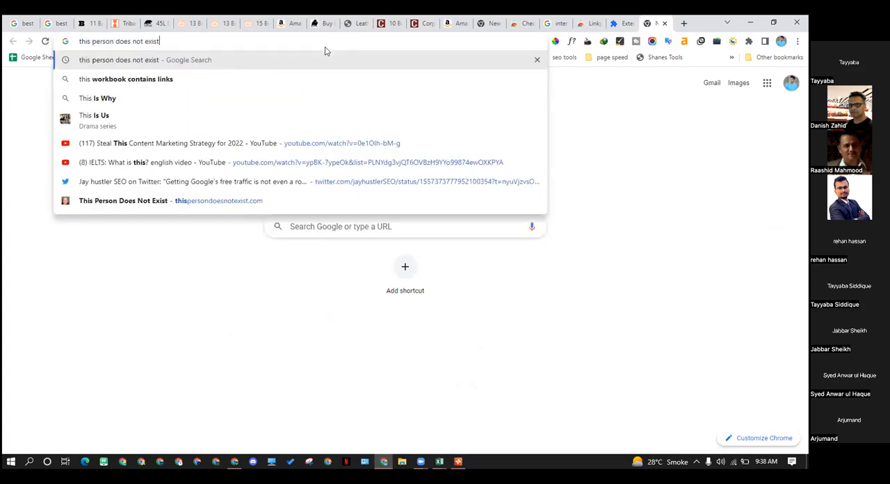
pyautogui.press('Return')
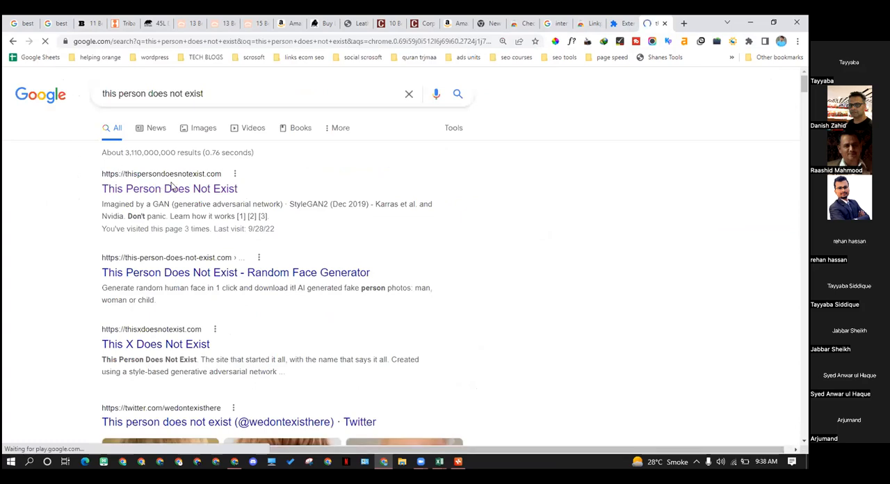
pyautogui.click(172, 190)
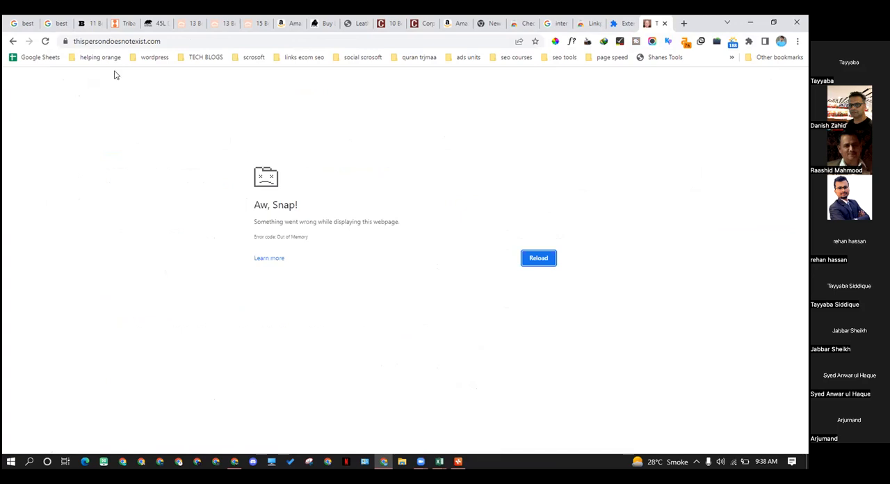
# Reload the crashed thispersondoesnotexist.com page, closing the other browser window and the extensions tab to free up memory
pyautogui.click(46, 41)
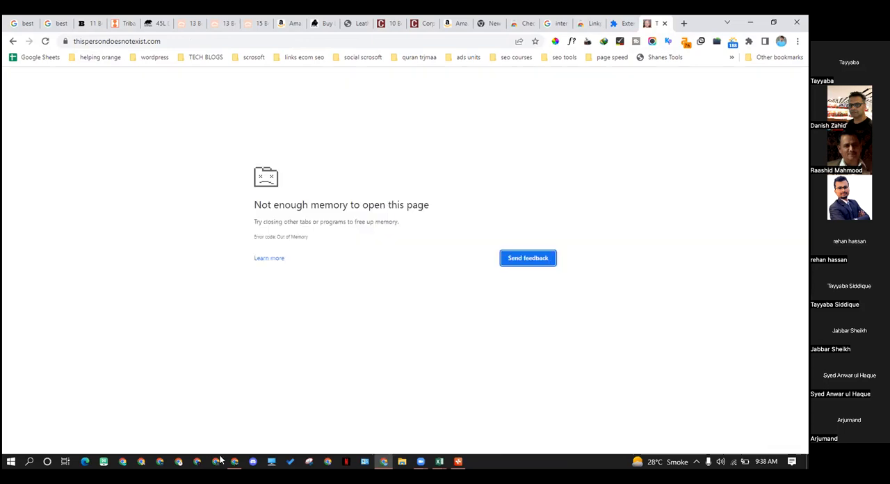
pyautogui.click(234, 462)
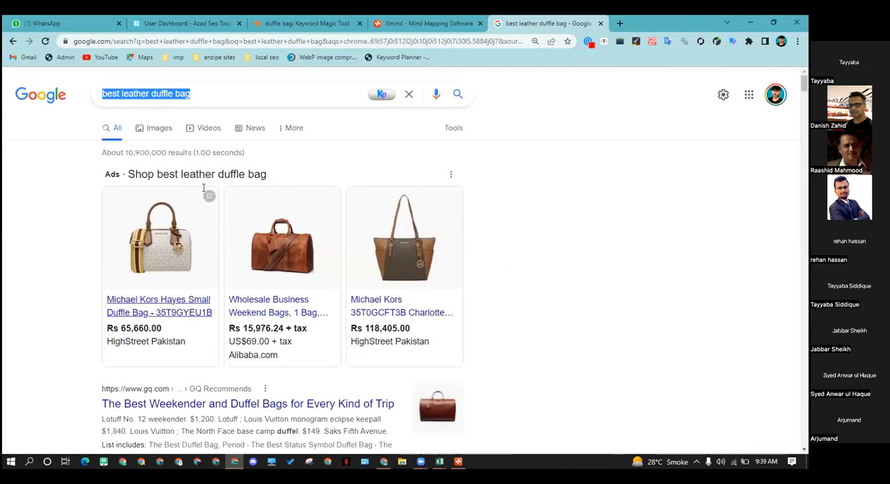
pyautogui.click(796, 22)
pyautogui.click(44, 42)
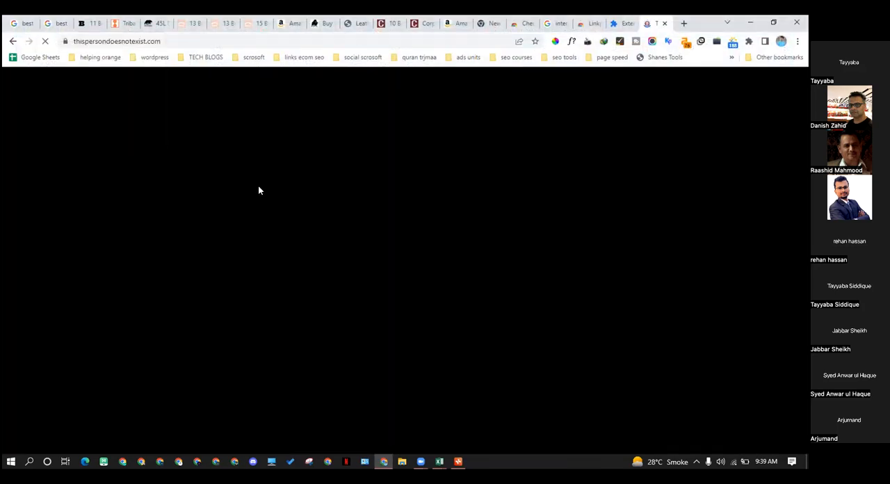
pyautogui.click(621, 23)
pyautogui.click(631, 23)
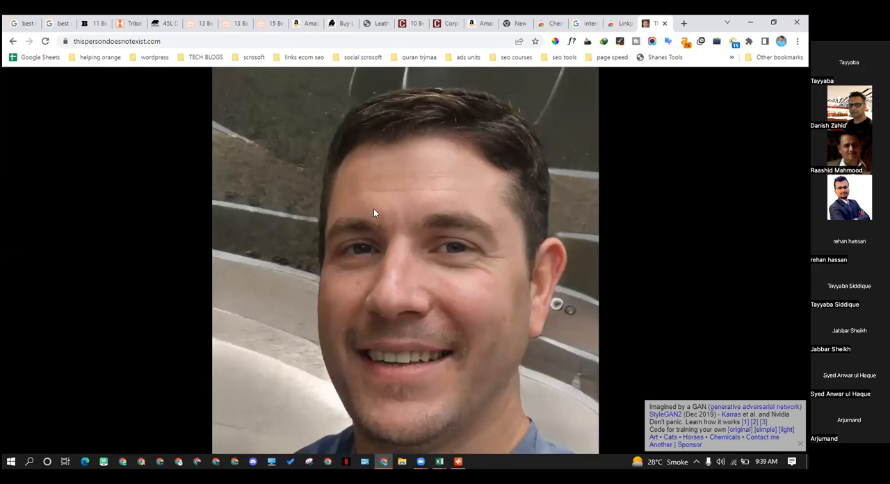
# Generate a different AI face on thispersondoesnotexist.com and save it to Downloads as a JPEG image named image
pyautogui.click(45, 42)
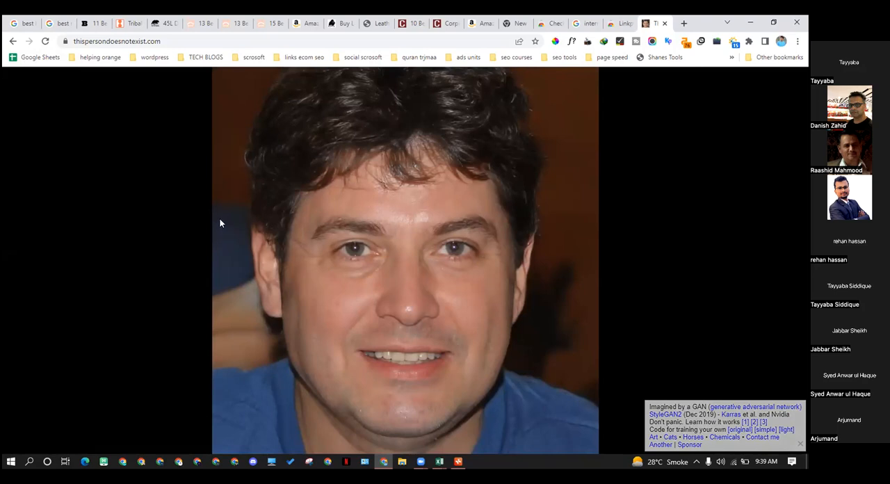
pyautogui.rightClick(407, 233)
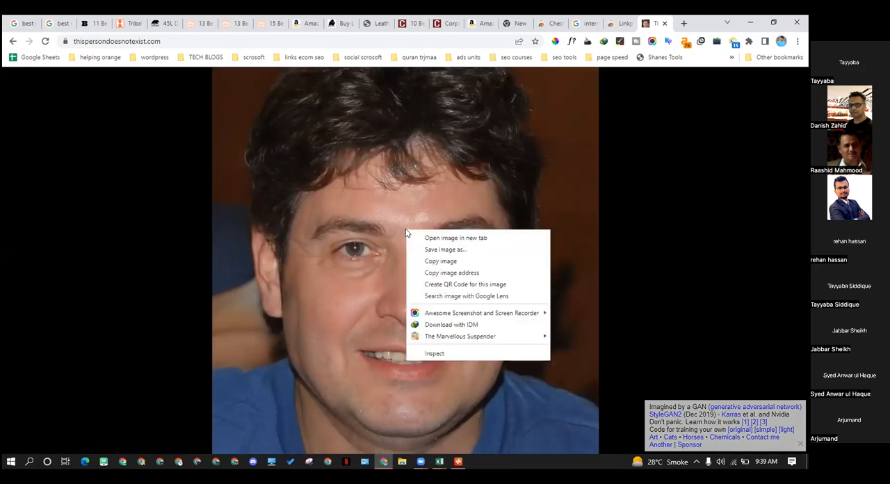
pyautogui.click(436, 249)
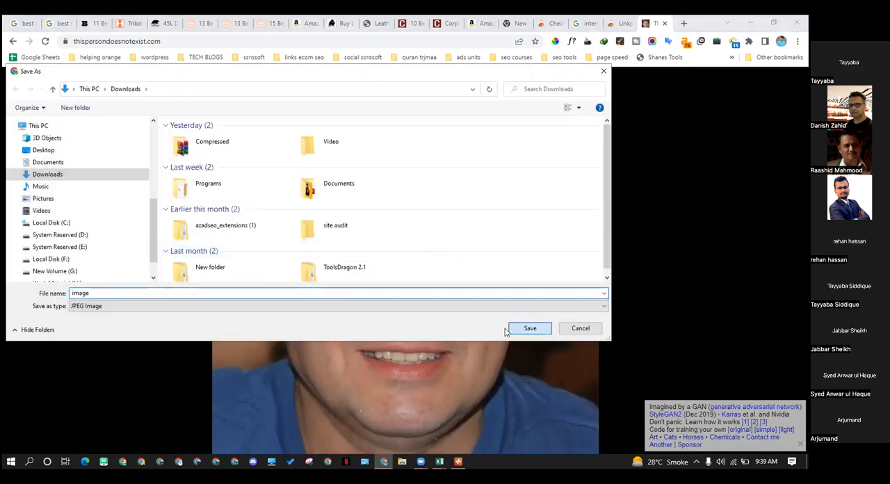
pyautogui.click(513, 329)
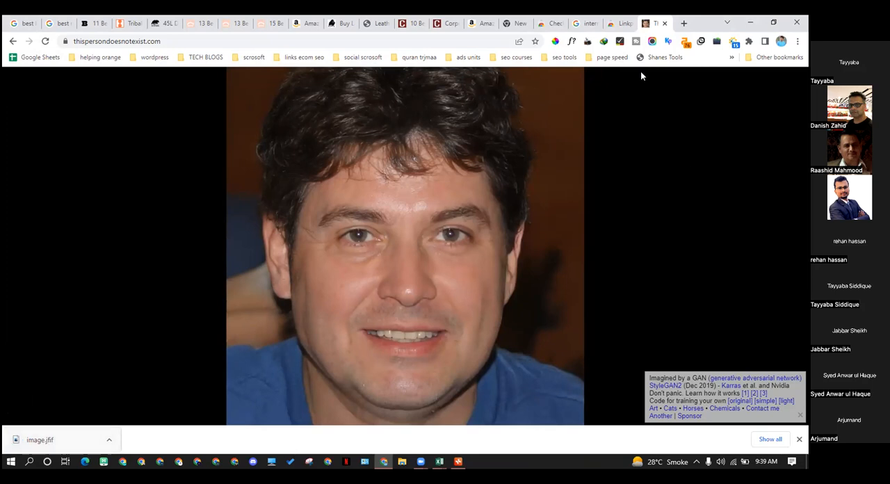
# Search Google for "jfif to jpg" in a new tab
pyautogui.click(682, 24)
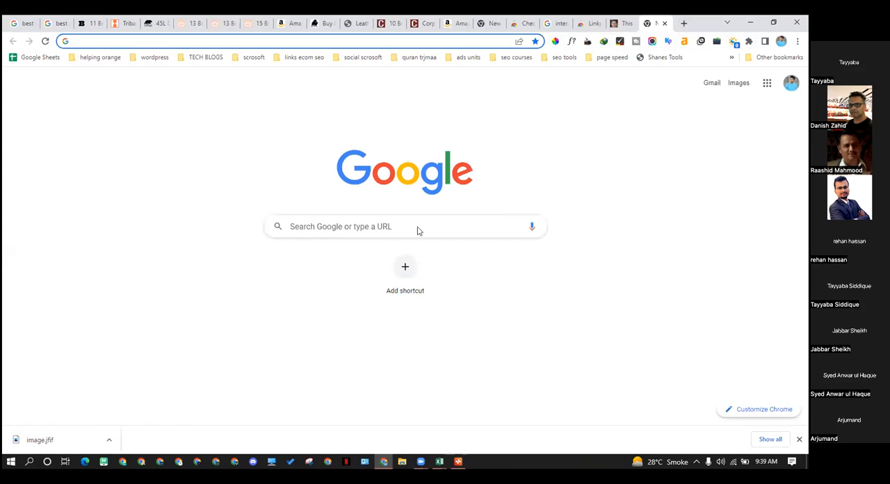
pyautogui.write('ji')
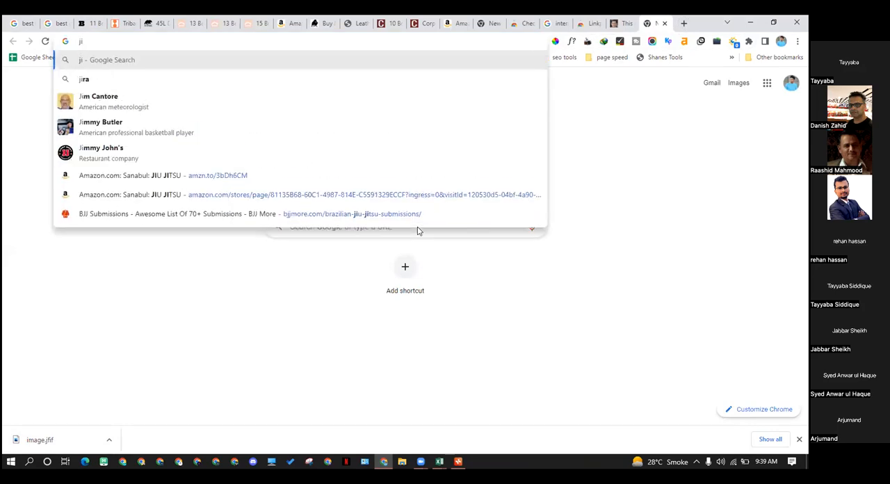
pyautogui.press('BackSpace')
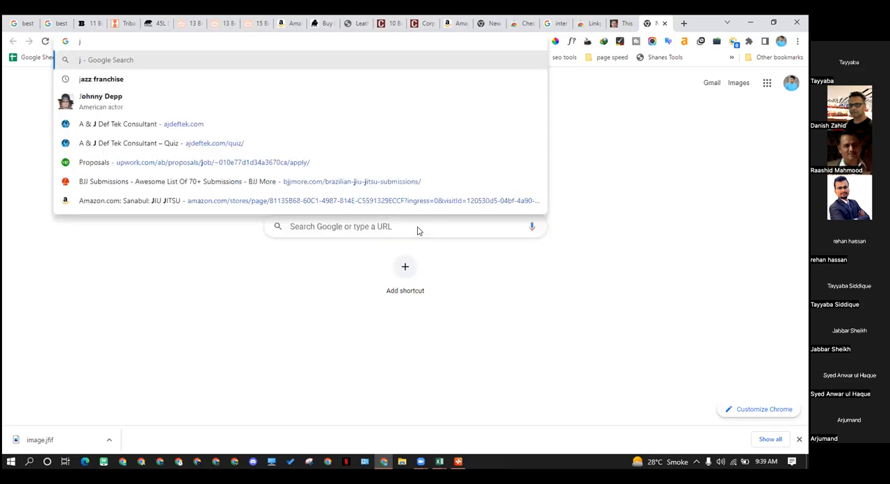
pyautogui.write('fif')
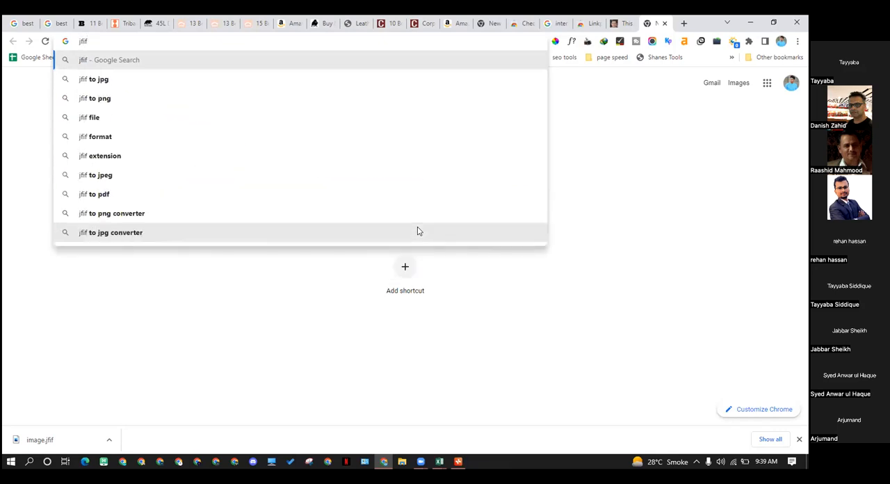
pyautogui.press('Down')
pyautogui.press('Return')
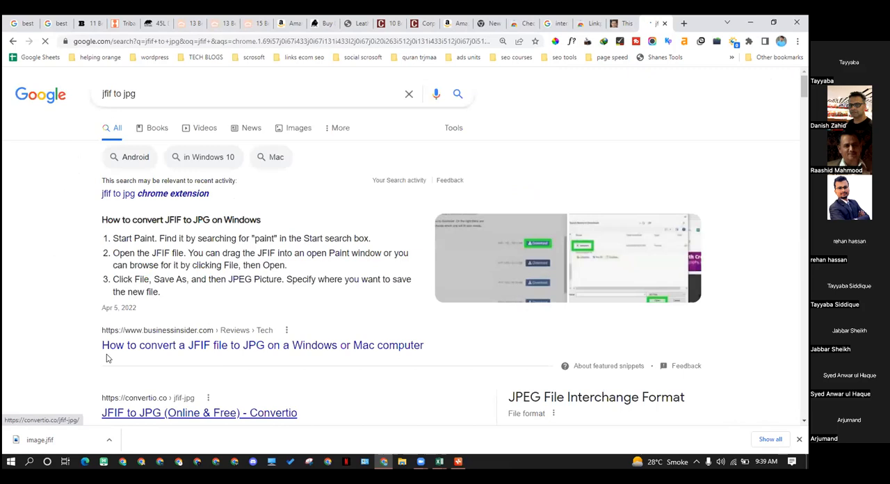
# Open Convertio's JFIF to JPG converter from the search results in a new tab
pyautogui.scroll(-2, 139, 368)
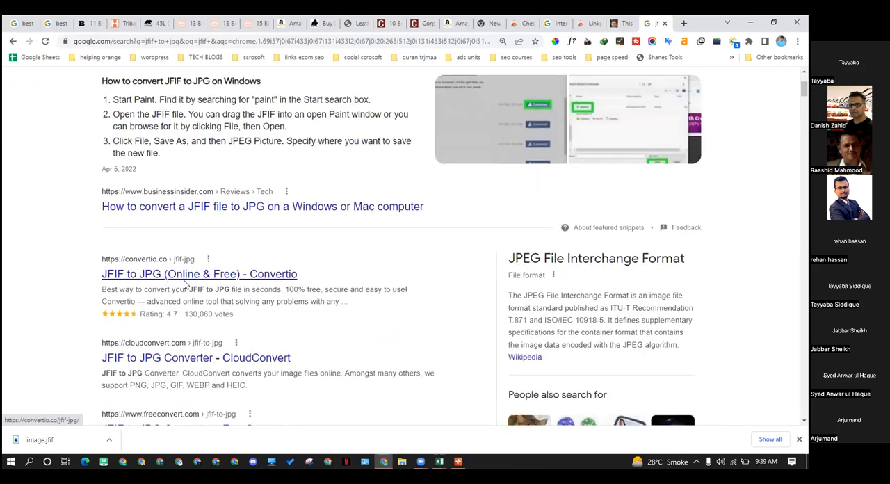
pyautogui.rightClick(177, 273)
pyautogui.click(55, 264)
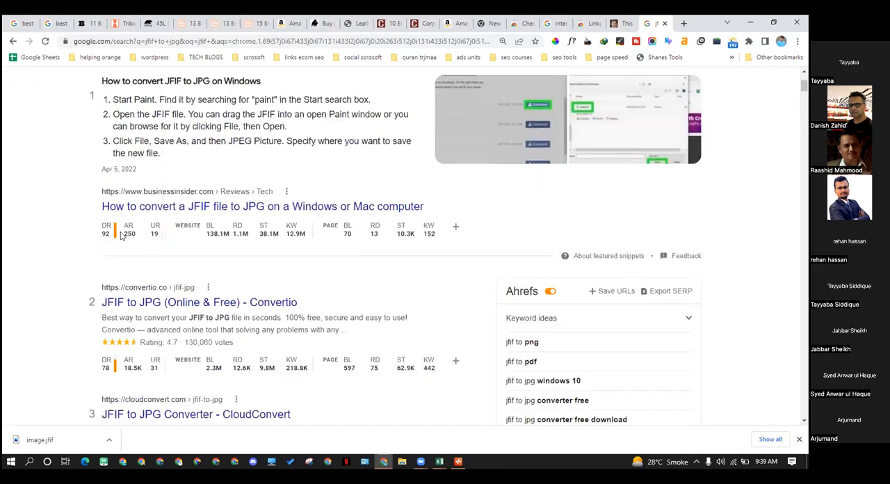
pyautogui.rightClick(165, 301)
pyautogui.click(238, 307)
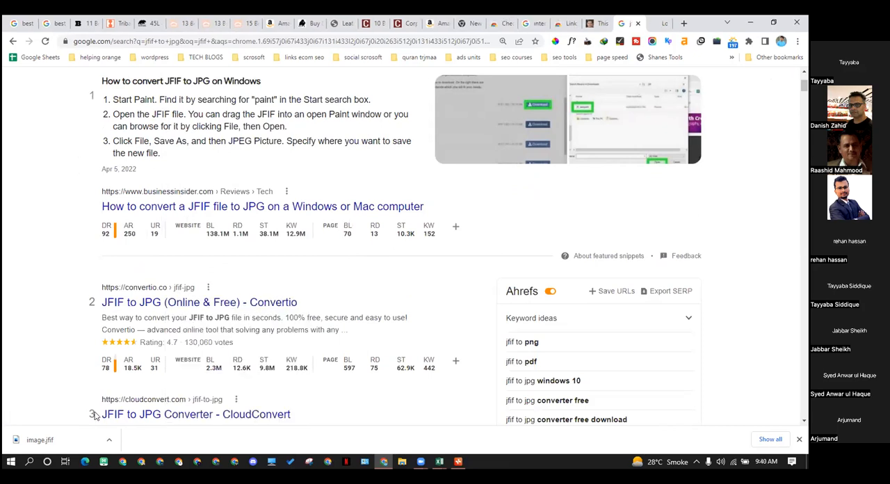
# Upload the downloaded image.jfif to Convertio, convert it to JPG and download image.jpg, dismissing the quality rating request
pyautogui.moveTo(53, 441); pyautogui.dragTo(171, 349)
pyautogui.moveTo(310, 306); pyautogui.dragTo(292, 302)
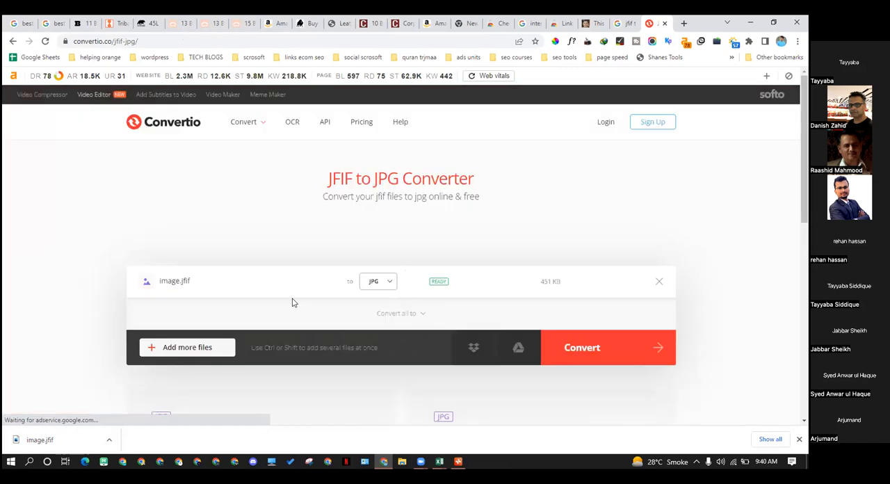
pyautogui.click(577, 358)
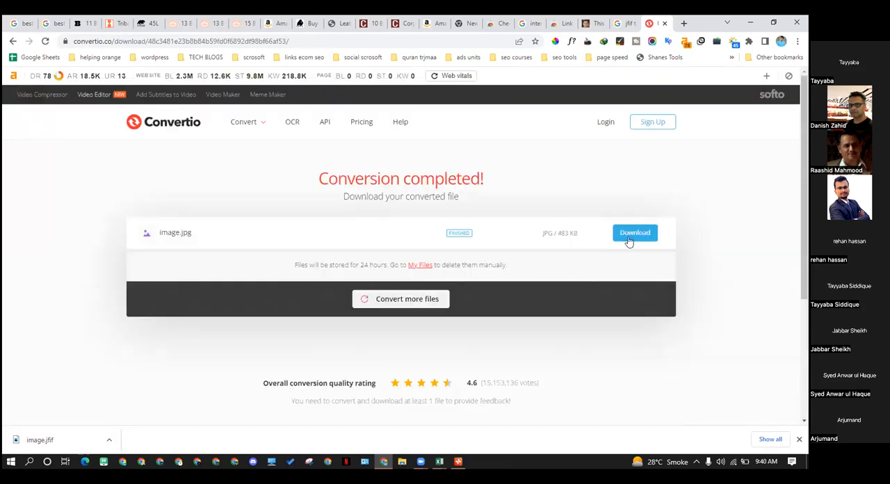
pyautogui.click(623, 242)
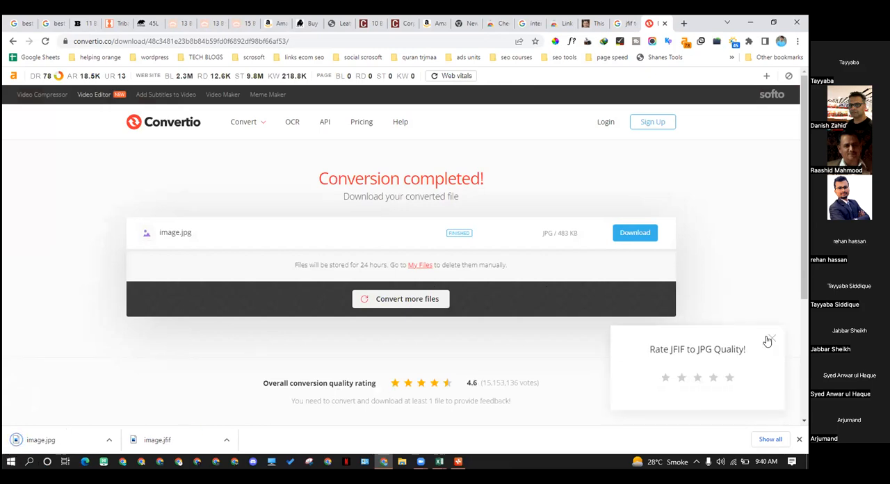
pyautogui.click(770, 338)
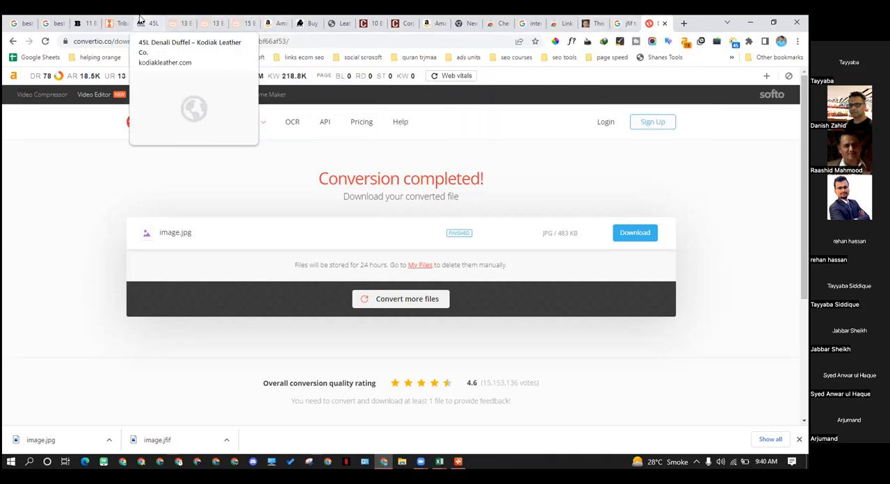
# Return to the Broke Backpacker duffel bag article and examine the author's photo, social links and bio text near its end
pyautogui.click(85, 23)
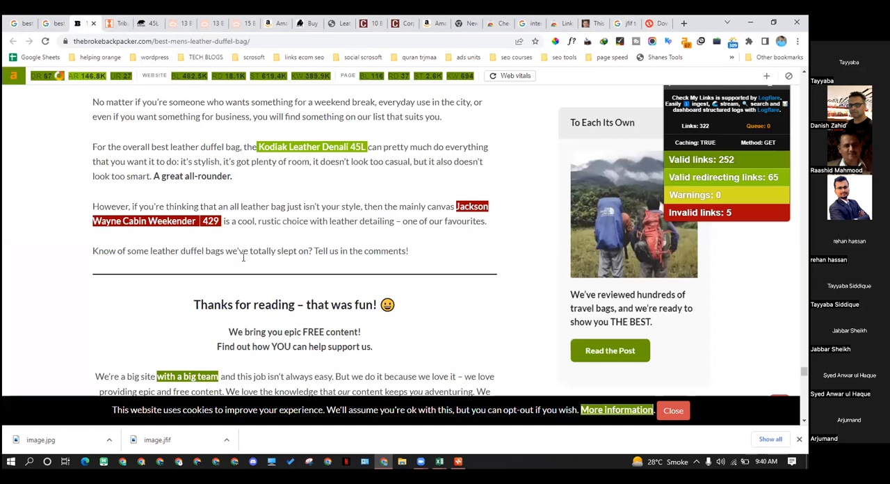
pyautogui.scroll(-3, 243, 257)
pyautogui.scroll(1, 258, 298)
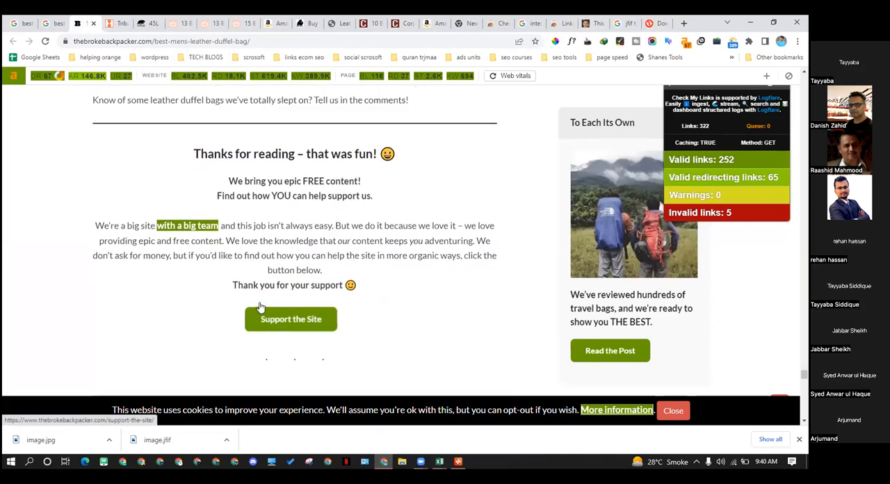
pyautogui.scroll(5, 259, 306)
pyautogui.scroll(-10, 258, 323)
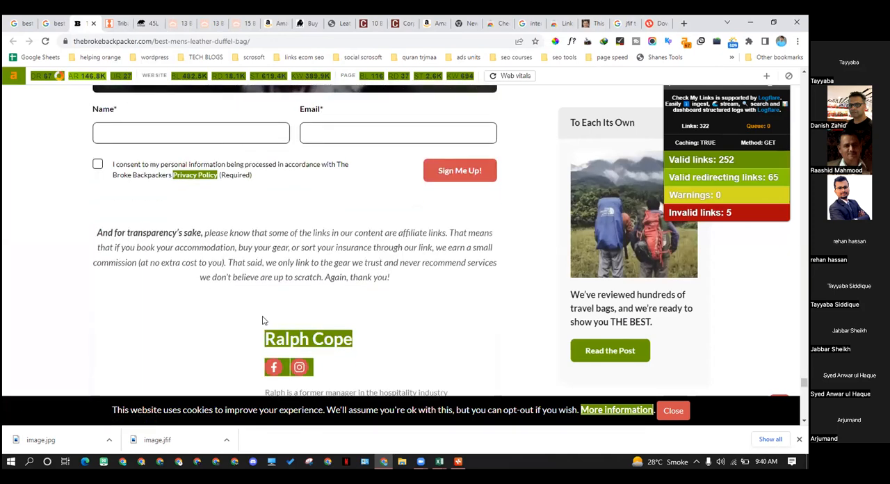
pyautogui.scroll(-5, 264, 312)
pyautogui.scroll(3, 264, 320)
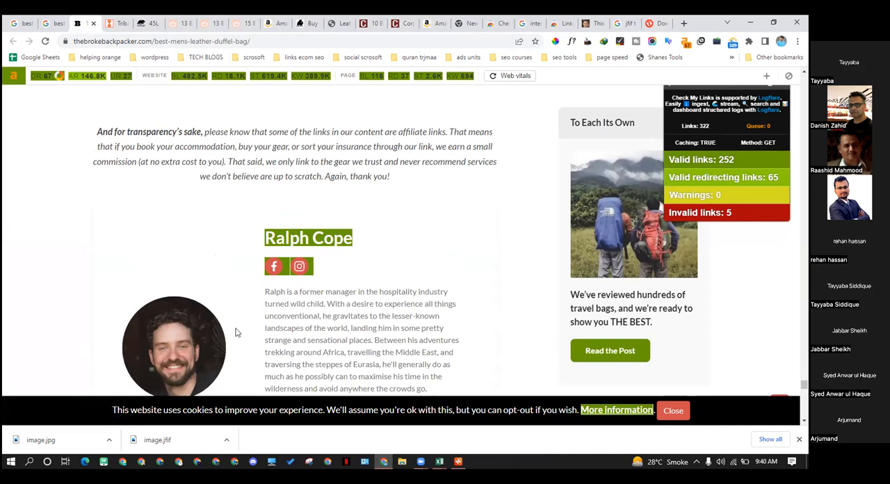
pyautogui.scroll(-1, 166, 313)
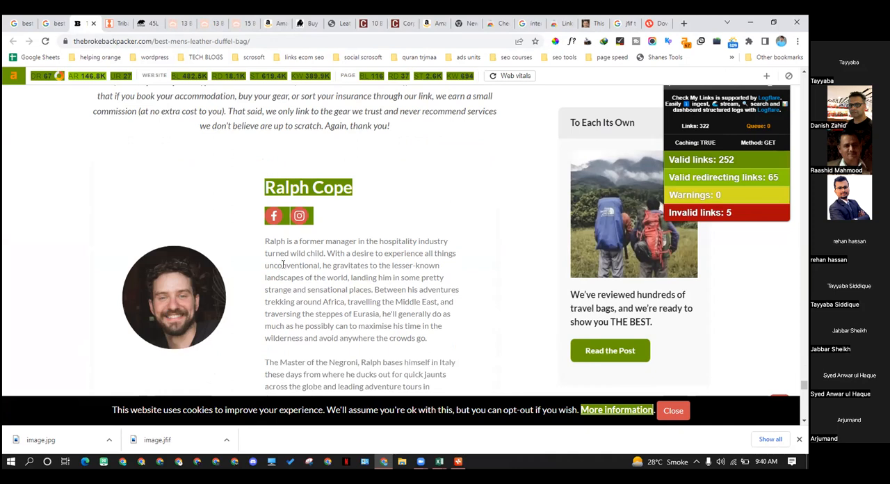
pyautogui.moveTo(265, 241); pyautogui.dragTo(367, 301)
pyautogui.click(367, 313)
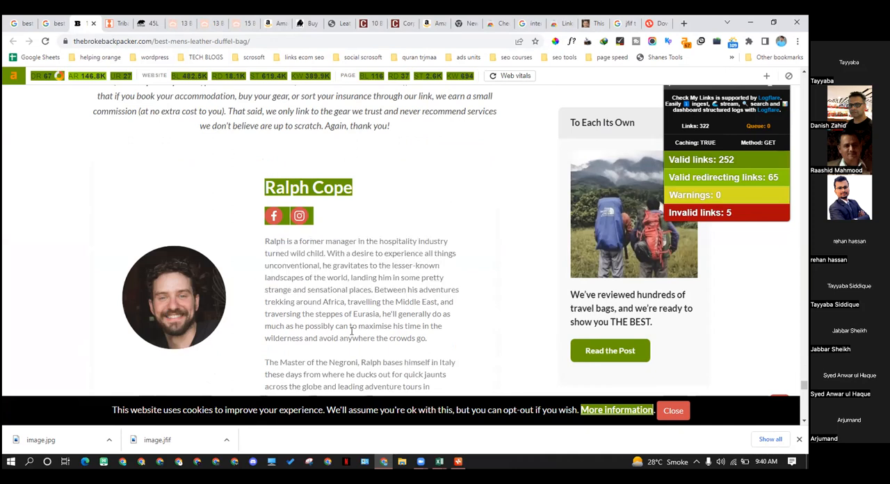
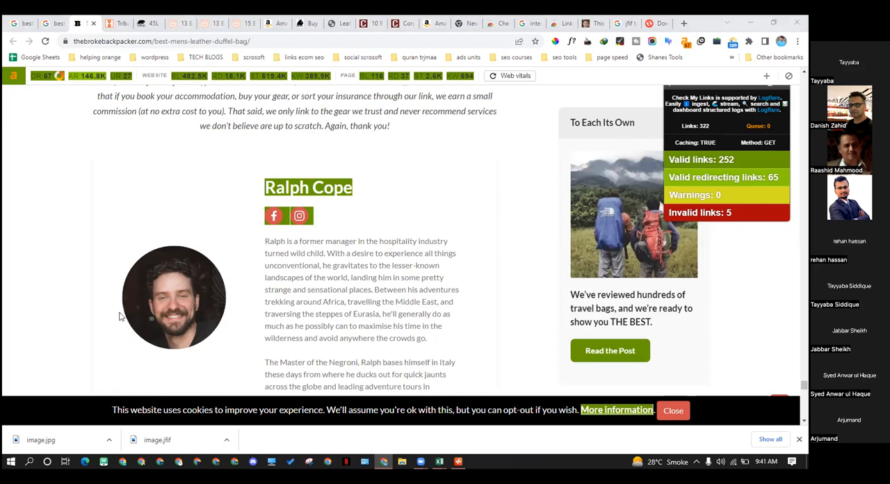
# Compare the article's author bio with the Convertio download page and the face on thispersondoesnotexist.com, ending back on the Broke Backpacker article
pyautogui.scroll(1, 87, 300)
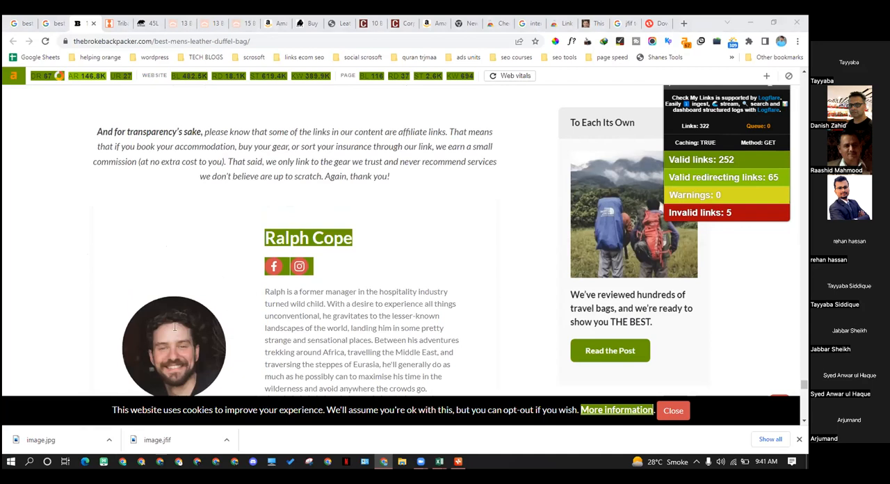
pyautogui.scroll(-1, 172, 353)
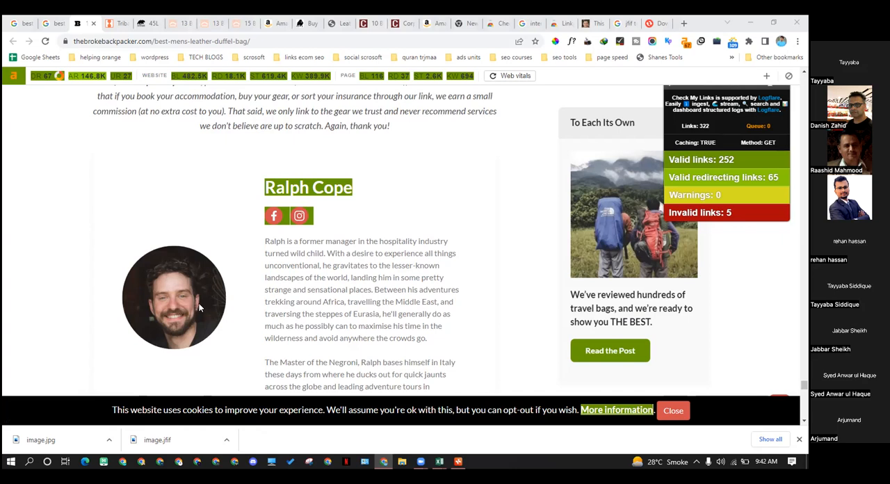
pyautogui.click(657, 24)
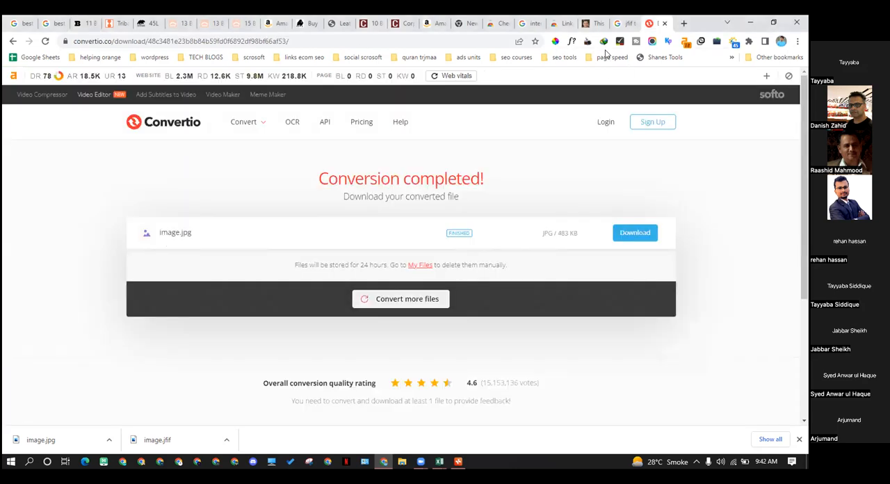
pyautogui.click(595, 24)
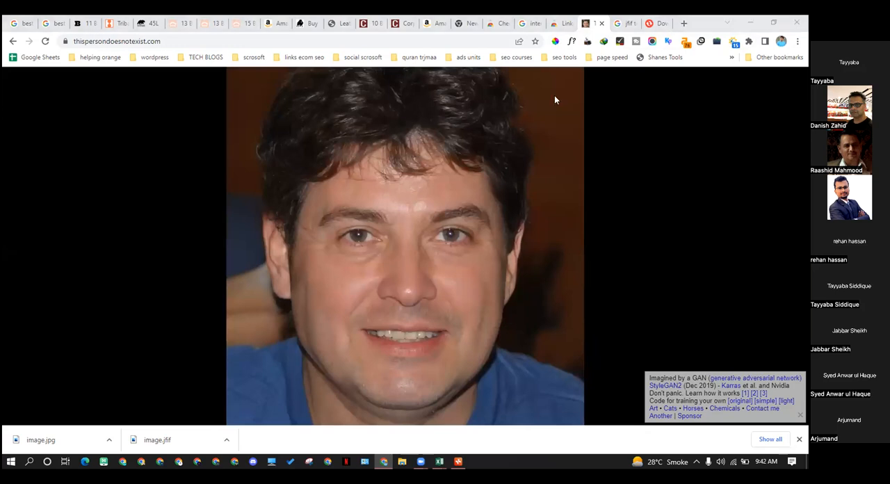
pyautogui.click(66, 24)
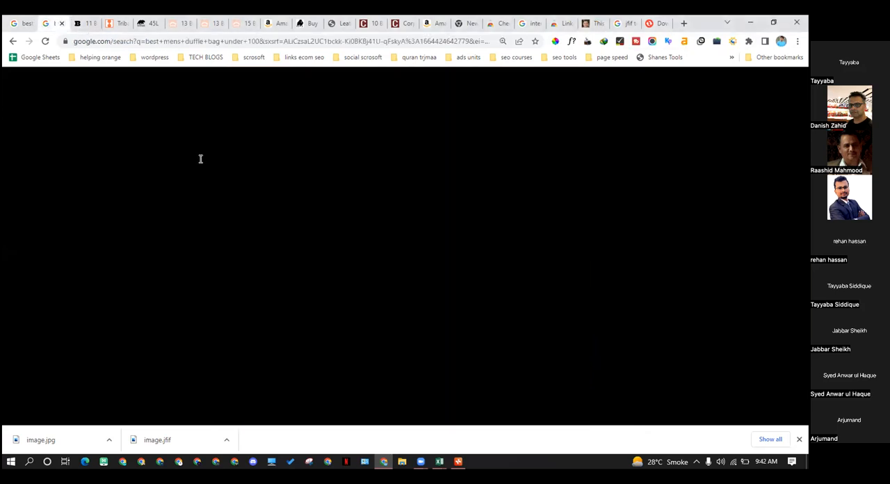
pyautogui.click(87, 21)
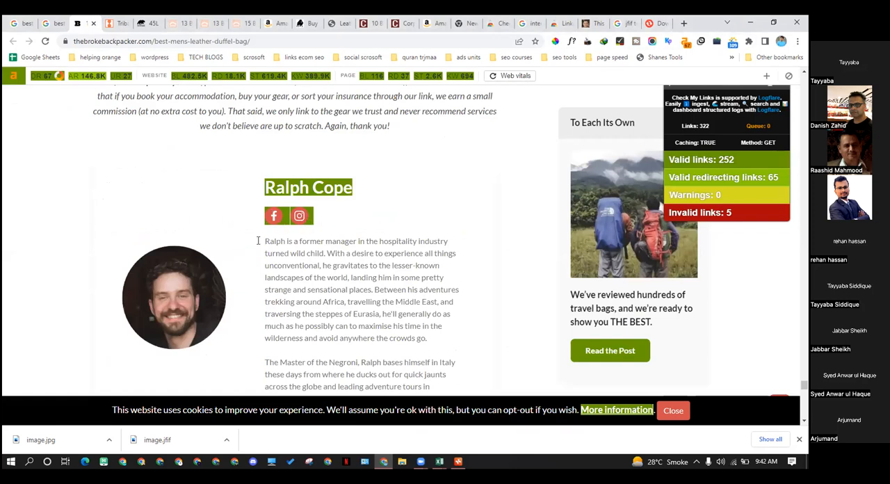
# Examine the end of the author bio, the reader comments, the reply form and the article's closing section
pyautogui.scroll(-1, 263, 251)
pyautogui.scroll(-10, 263, 257)
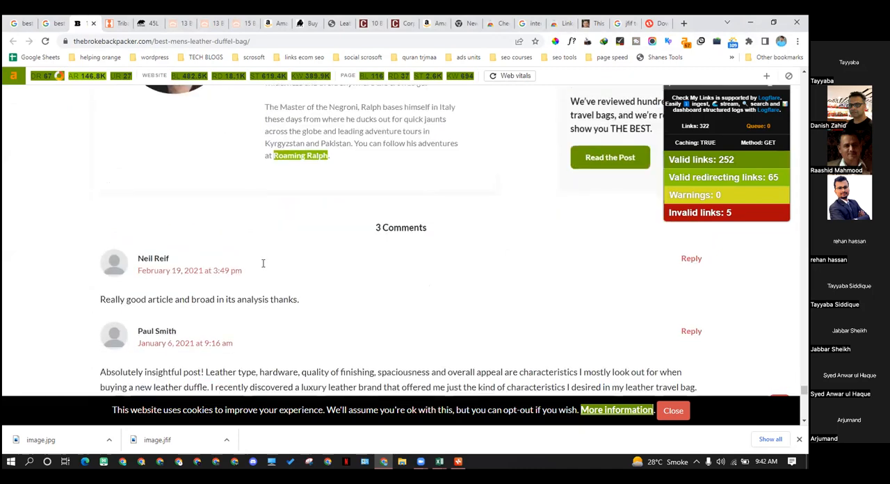
pyautogui.scroll(-3, 263, 270)
pyautogui.scroll(15, 351, 292)
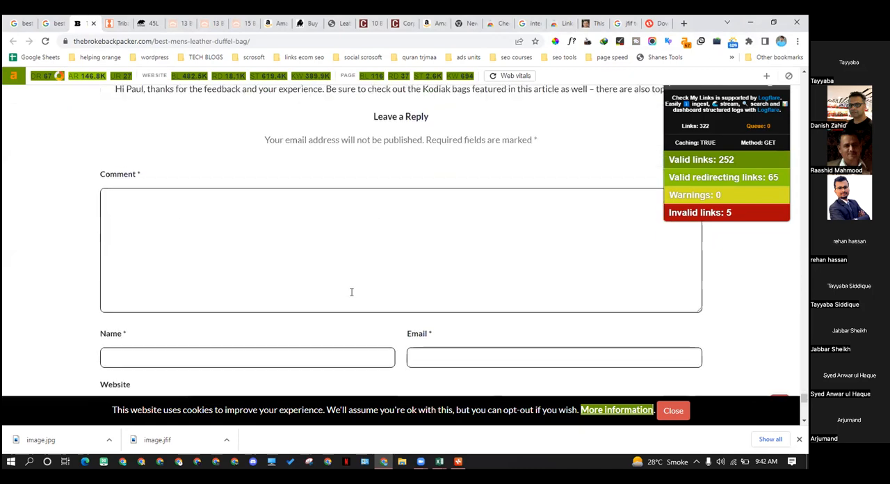
pyautogui.scroll(15, 390, 303)
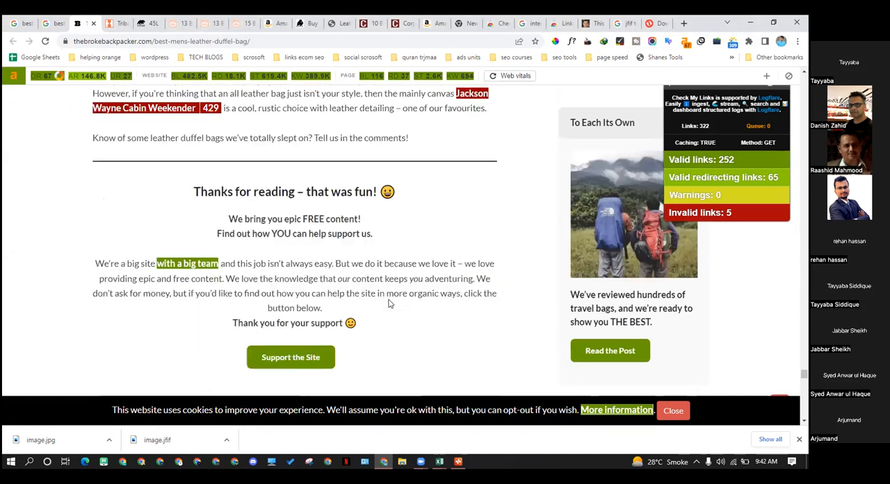
# Open the Facebook share link near the start of the article to inspect the share page, and close it
pyautogui.moveTo(804, 366); pyautogui.dragTo(803, 80)
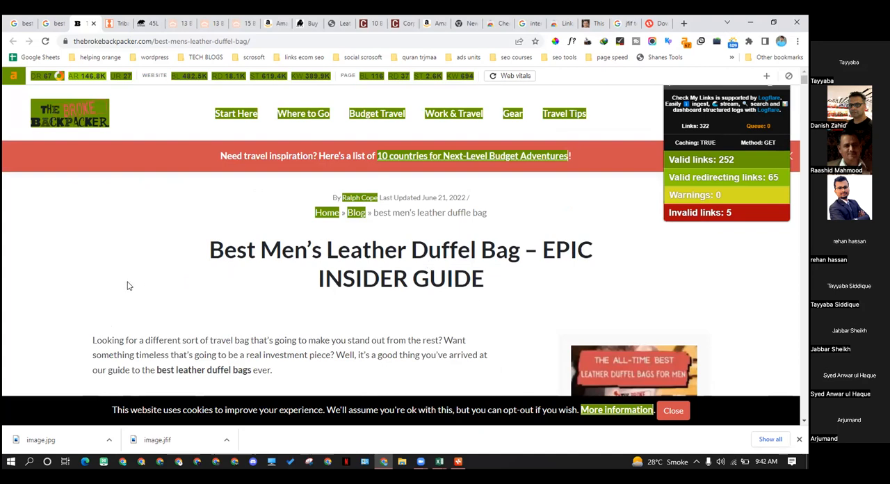
pyautogui.scroll(-2, 82, 313)
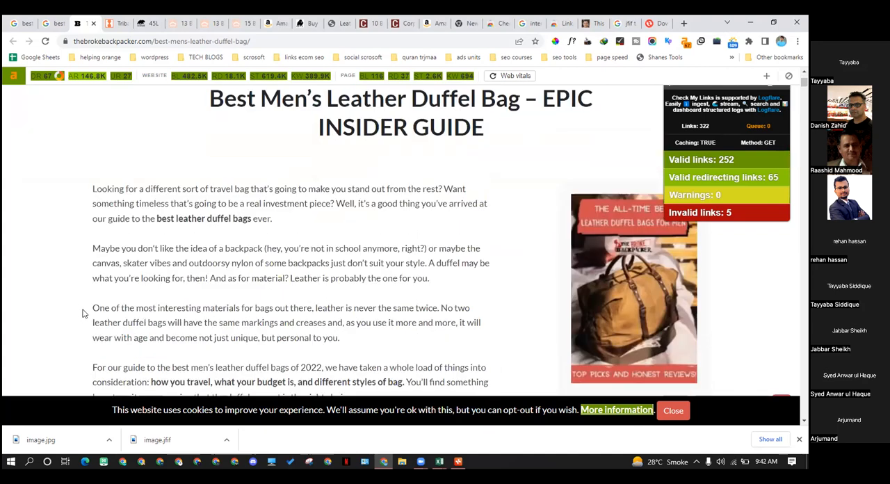
pyautogui.scroll(-3, 82, 313)
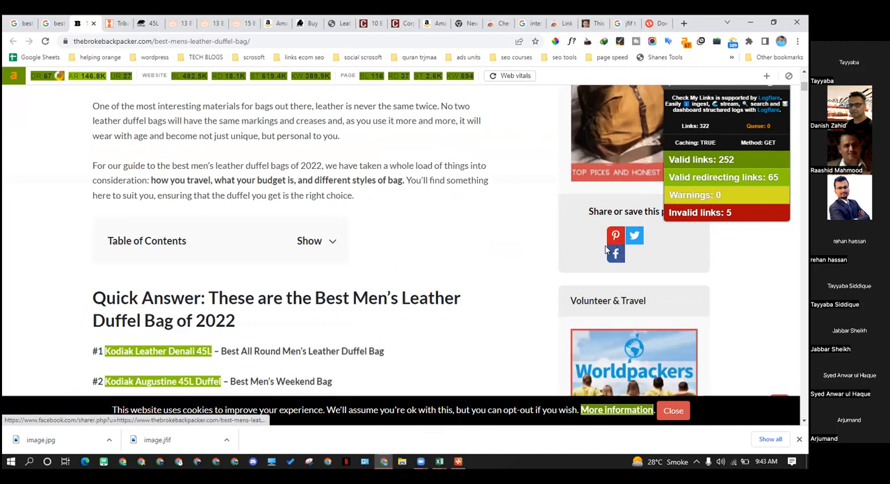
pyautogui.scroll(-2, 593, 252)
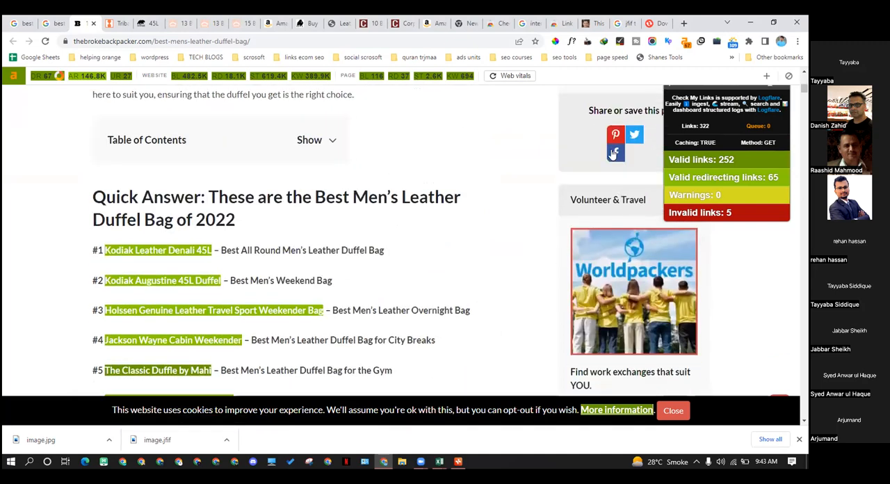
pyautogui.click(611, 156)
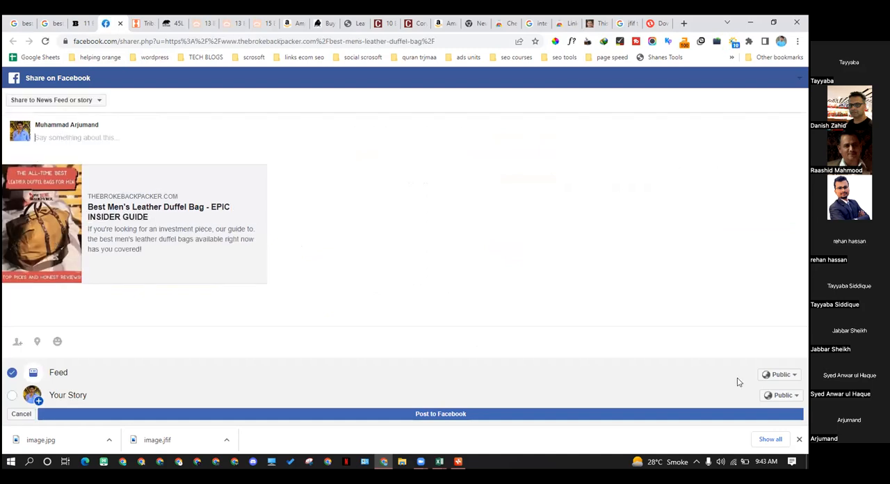
pyautogui.click(120, 23)
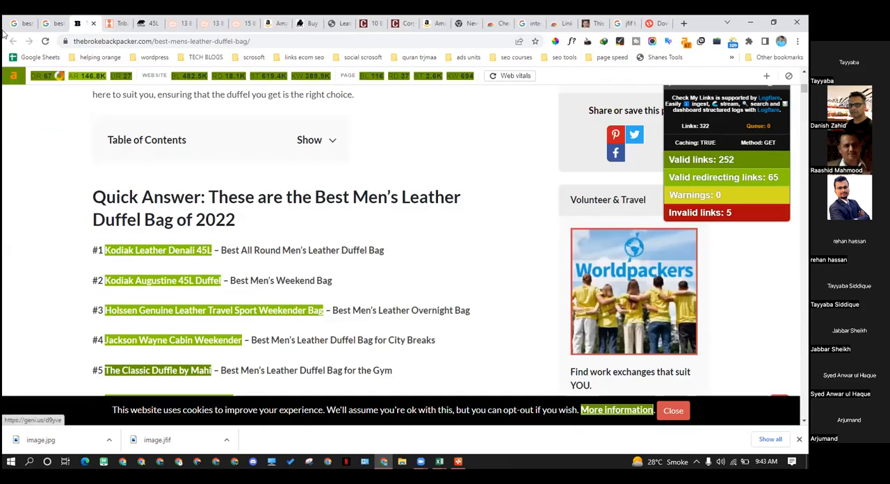
# Copy the query "best mens duffle bag under 100" from the Google search results page
pyautogui.click(49, 23)
pyautogui.tripleClick(206, 94)
pyautogui.hotkey('ctrl', 'c')
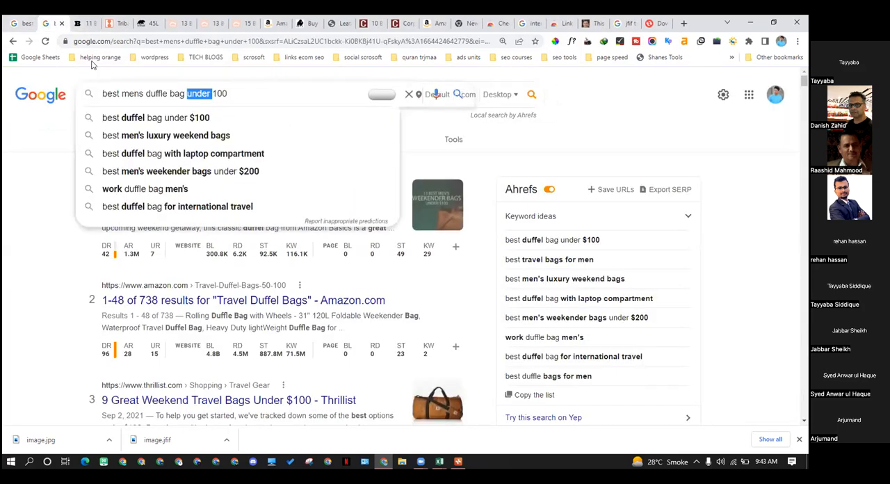
pyautogui.rightClick(206, 94)
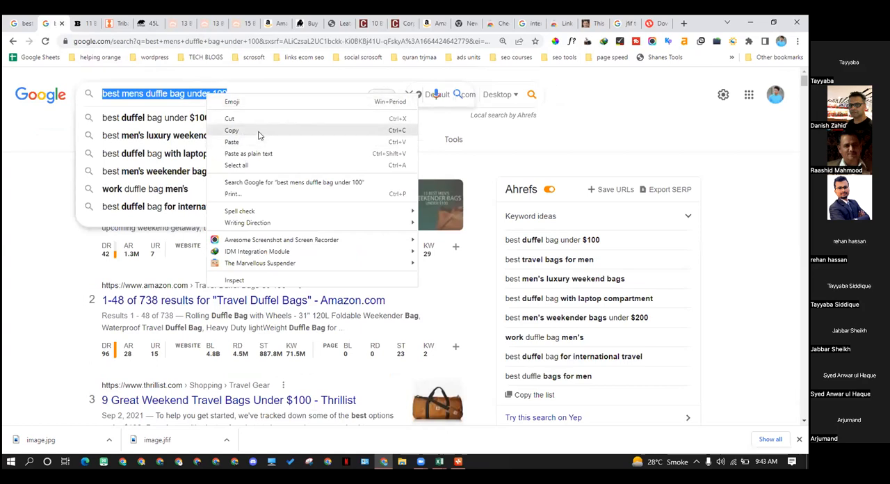
pyautogui.click(258, 131)
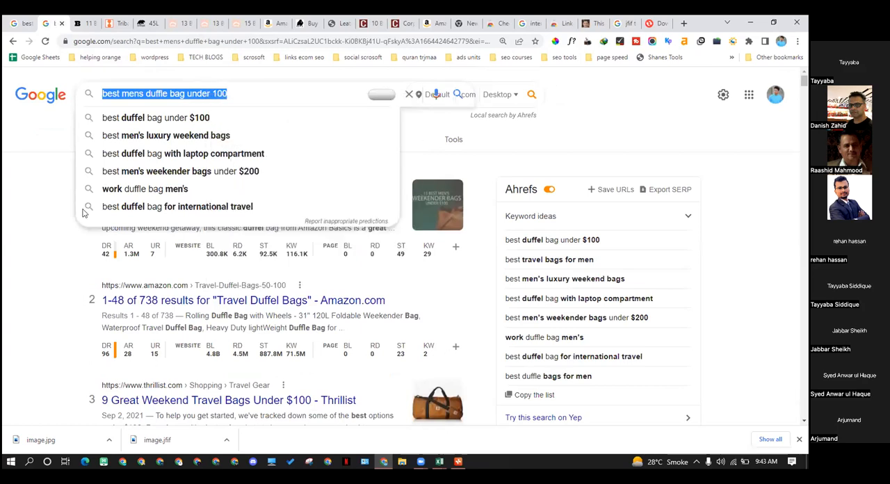
# Switch to Xmind, add a fourth main topic to the "duffle bags" central topic and open its text for editing
pyautogui.click(458, 461)
pyautogui.click(326, 272)
pyautogui.press('Tab')
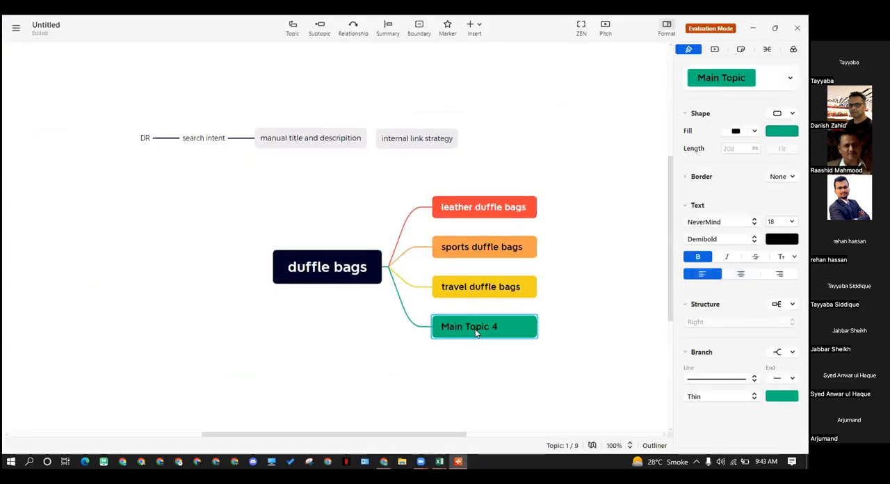
pyautogui.doubleClick(474, 332)
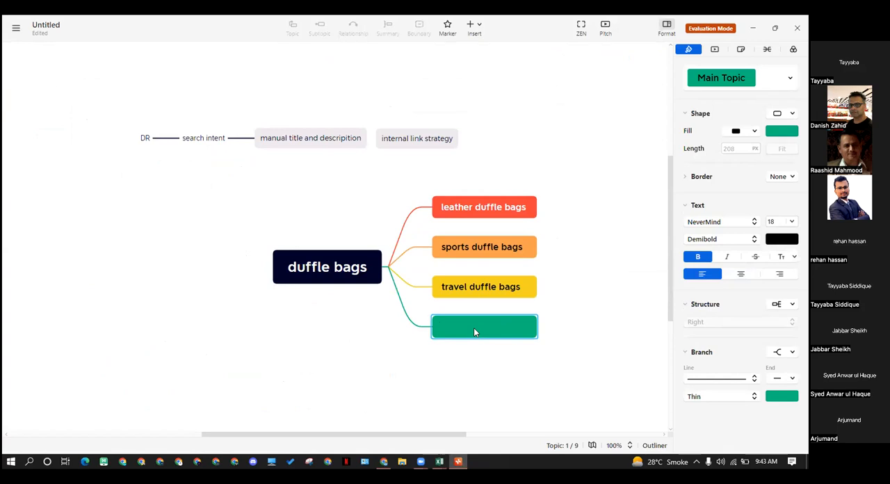
pyautogui.hotkey('ctrl', 'v')
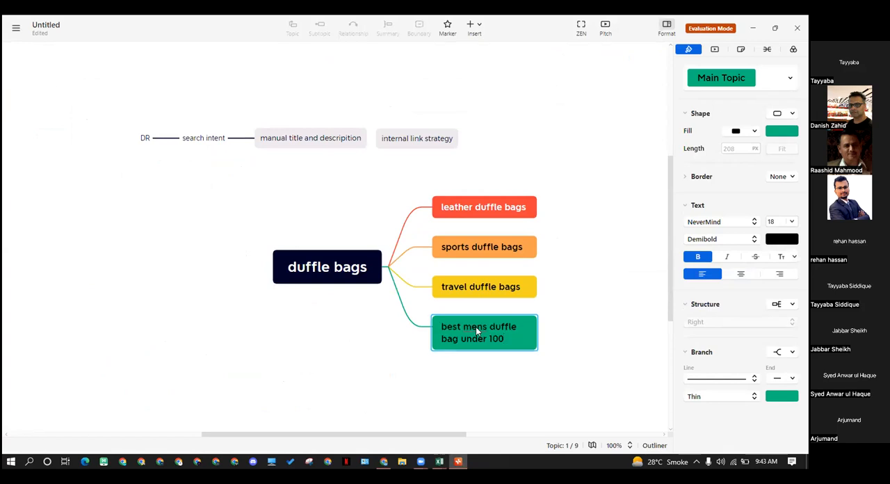
pyautogui.hotkey('ctrl', 'a')
pyautogui.hotkey('ctrl', 'c')
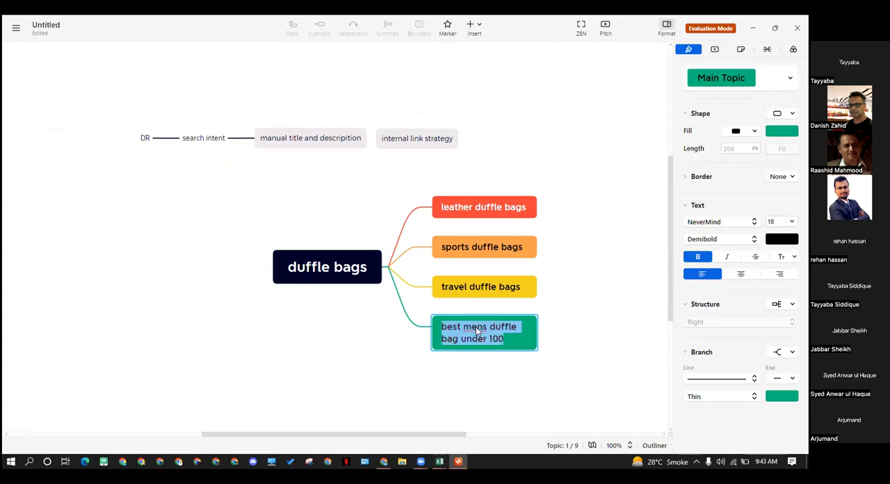
pyautogui.press('BackSpace')
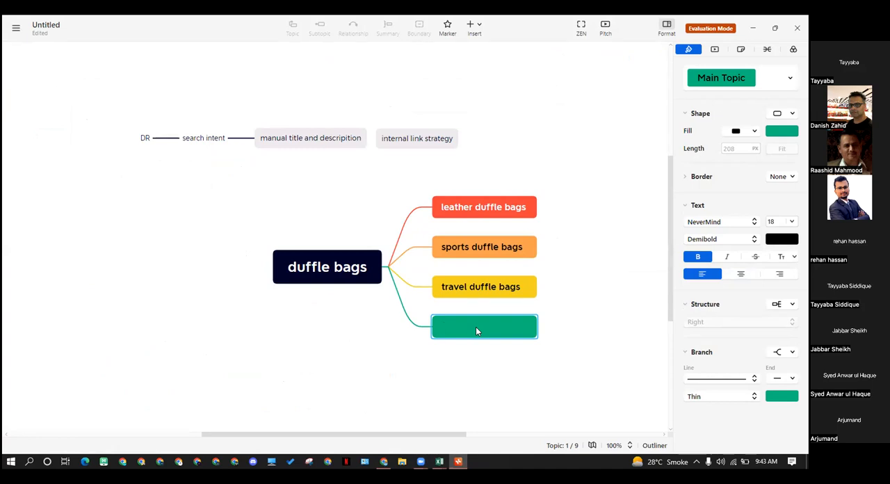
# Name the fourth main topic "men's duffle bags"
pyautogui.write("men's duffle")
pyautogui.write('bags')
pyautogui.click(510, 390)
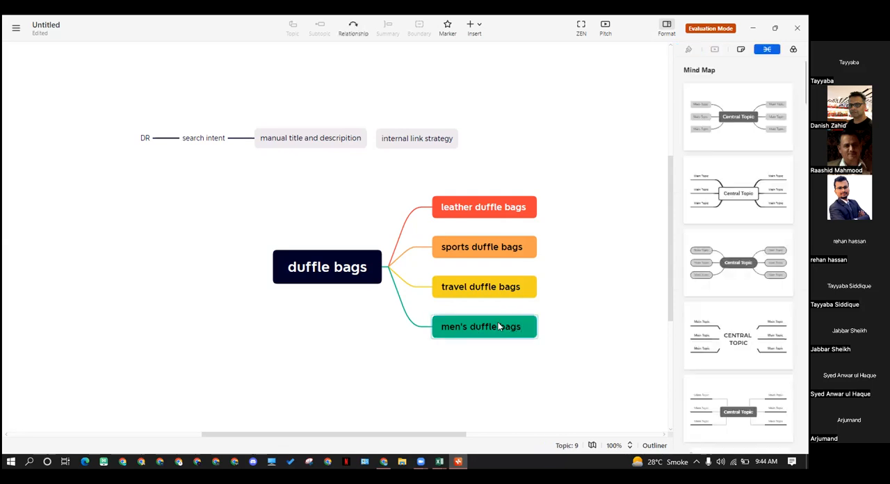
# Add a subtopic with the copied keyword "best mens duffle bag under 100" to the "men's duffle bags" topic
pyautogui.click(461, 331)
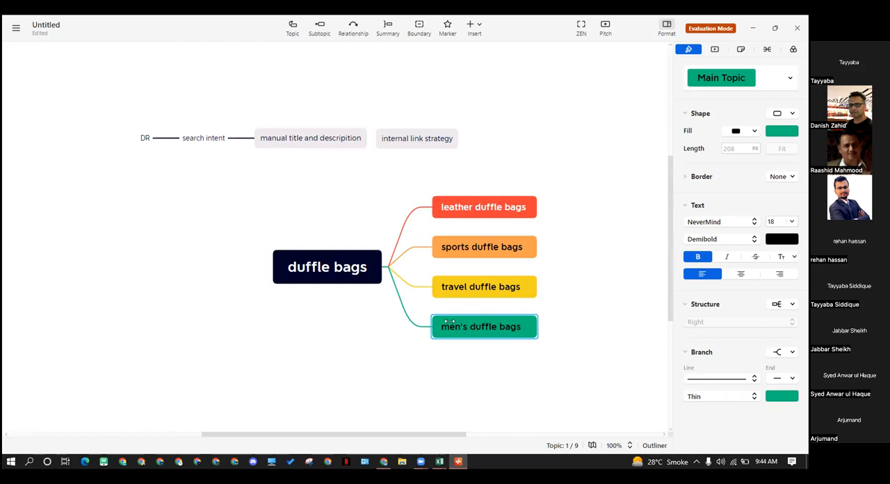
pyautogui.press('Tab')
pyautogui.doubleClick(589, 326)
pyautogui.hotkey('ctrl', 'v')
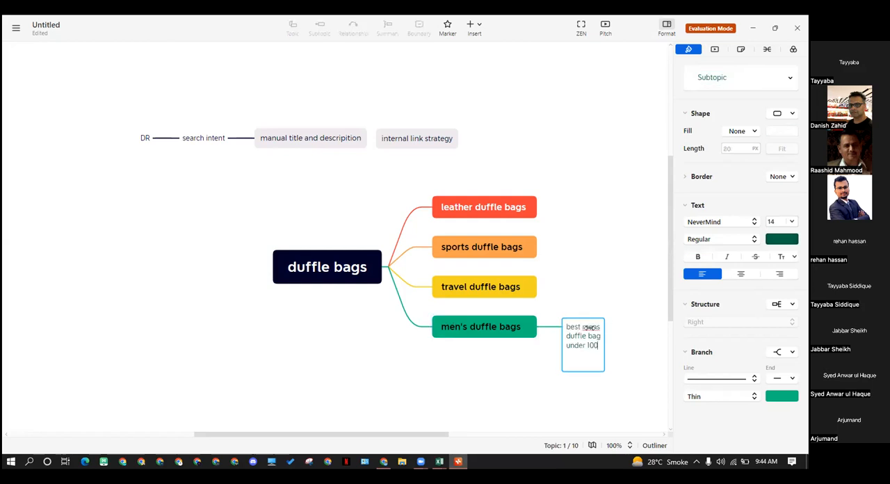
pyautogui.click(624, 351)
pyautogui.moveTo(222, 238); pyautogui.dragTo(57, 221)
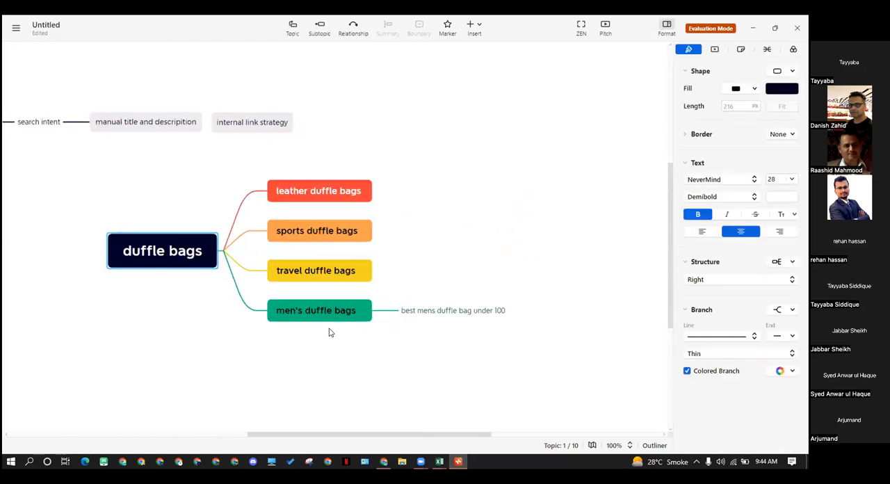
pyautogui.click(291, 318)
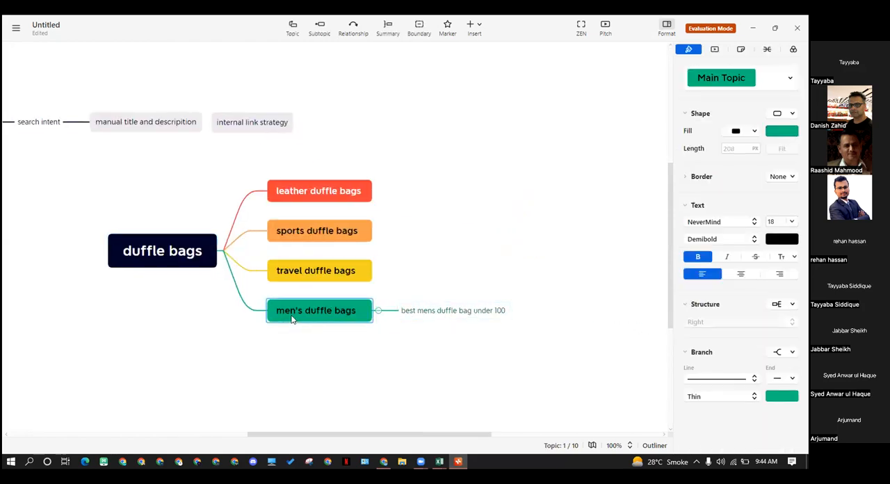
pyautogui.click(429, 316)
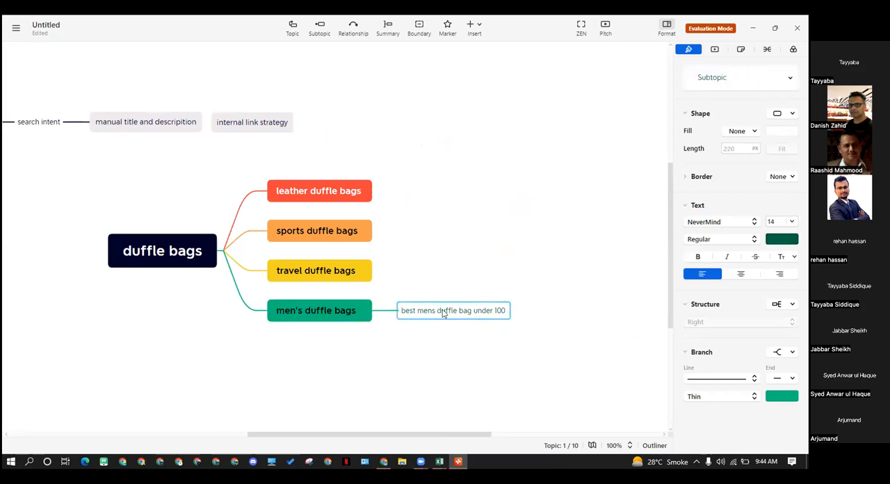
pyautogui.click(297, 302)
pyautogui.click(421, 301)
pyautogui.click(450, 320)
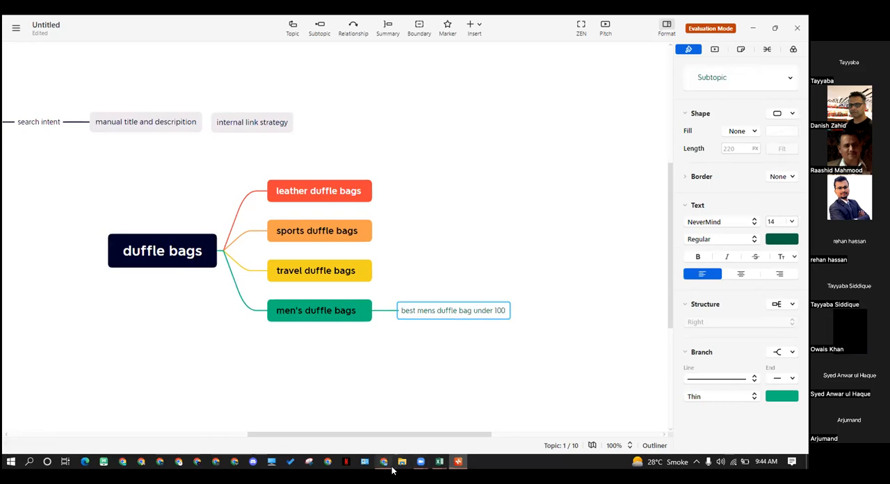
# Switch to the Excel workbook duffle-bag_broad-match_us_2022-09-29 and review its leather duffle bag keywords down to the last row
pyautogui.moveTo(393, 470)
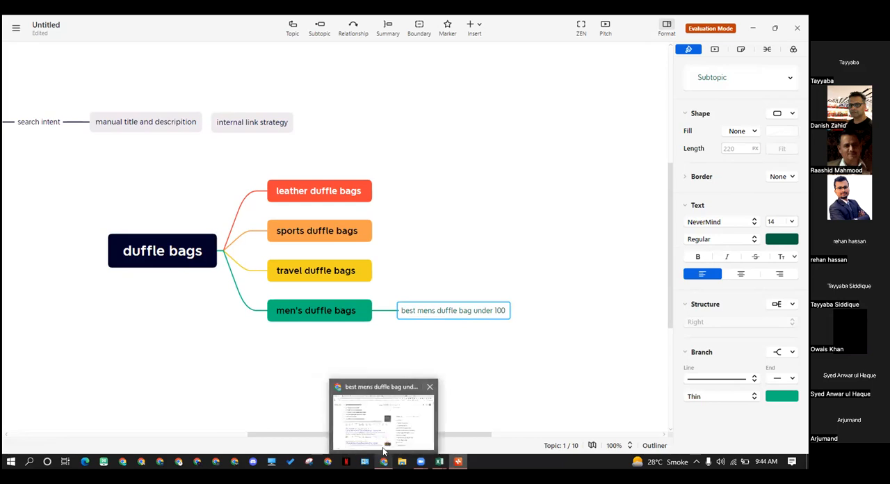
pyautogui.click(382, 445)
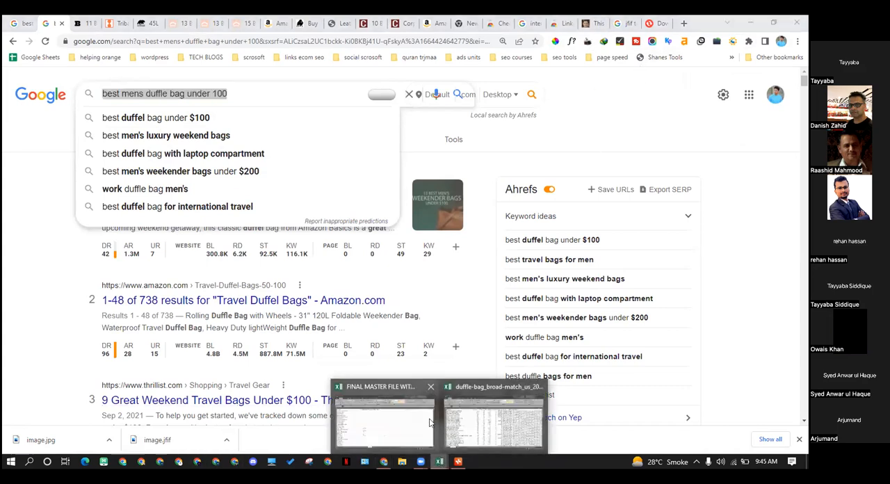
pyautogui.click(497, 411)
pyautogui.click(146, 331)
pyautogui.scroll(-9, 132, 341)
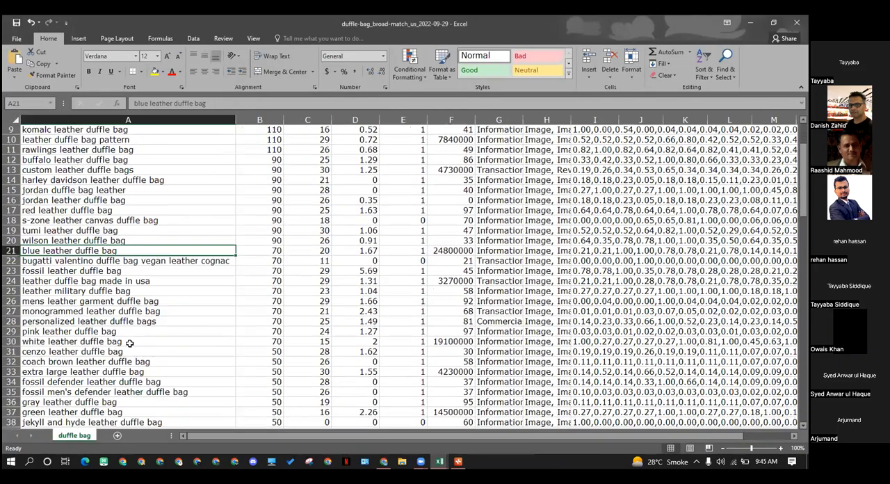
pyautogui.scroll(-18, 123, 352)
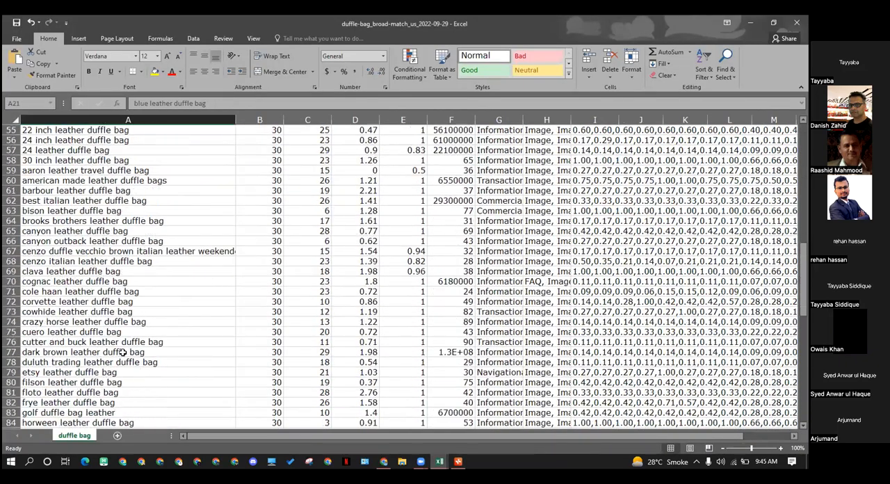
pyautogui.scroll(-4, 111, 361)
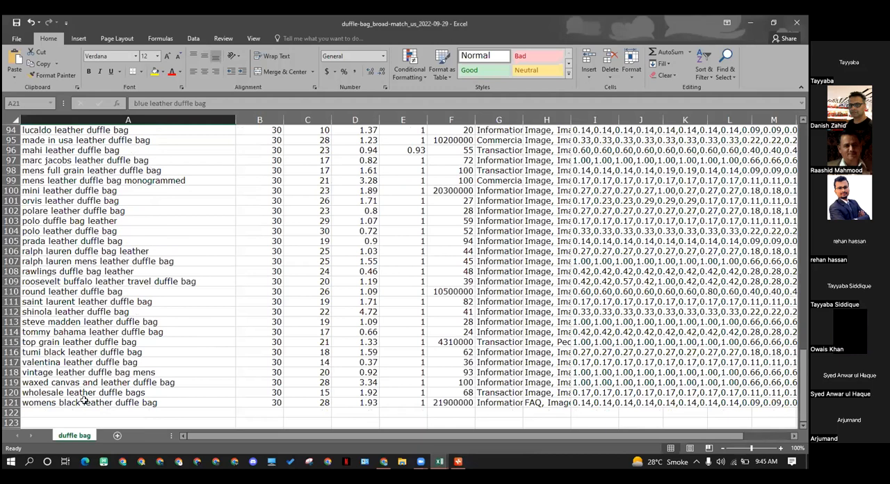
# Close the Excel workbook without saving its changes and bring up the Hostelworld page in Chrome
pyautogui.click(795, 26)
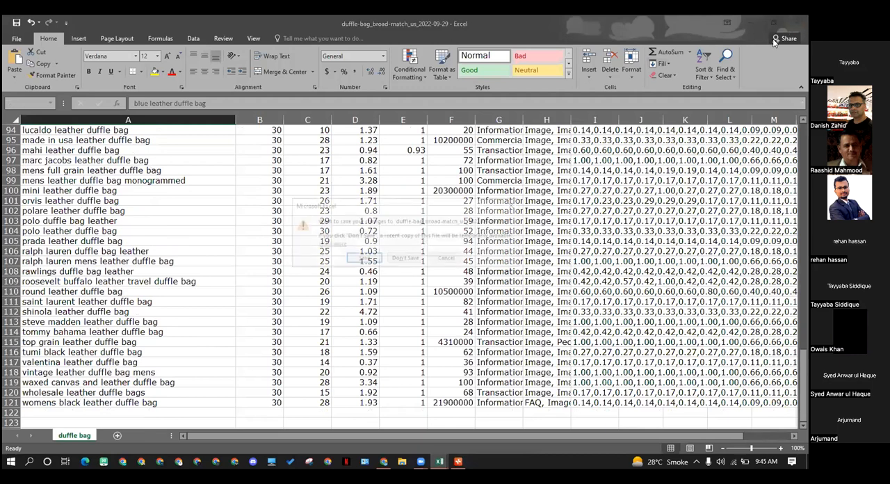
pyautogui.click(404, 260)
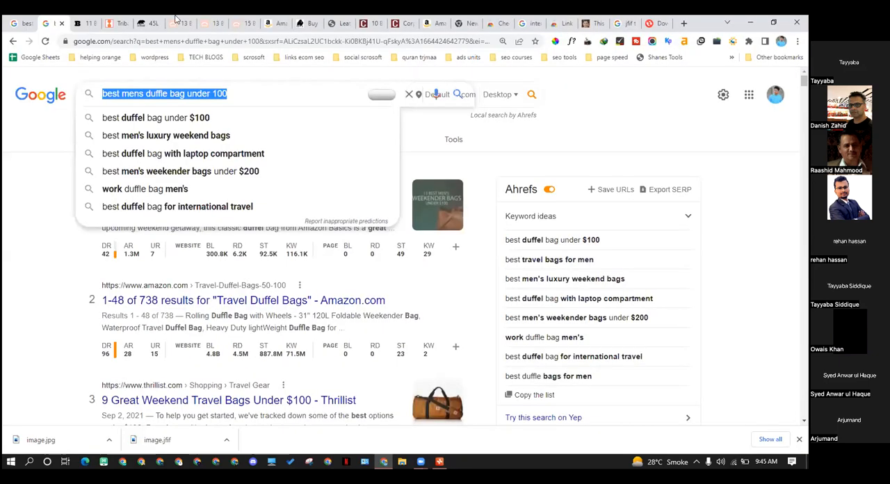
pyautogui.click(91, 24)
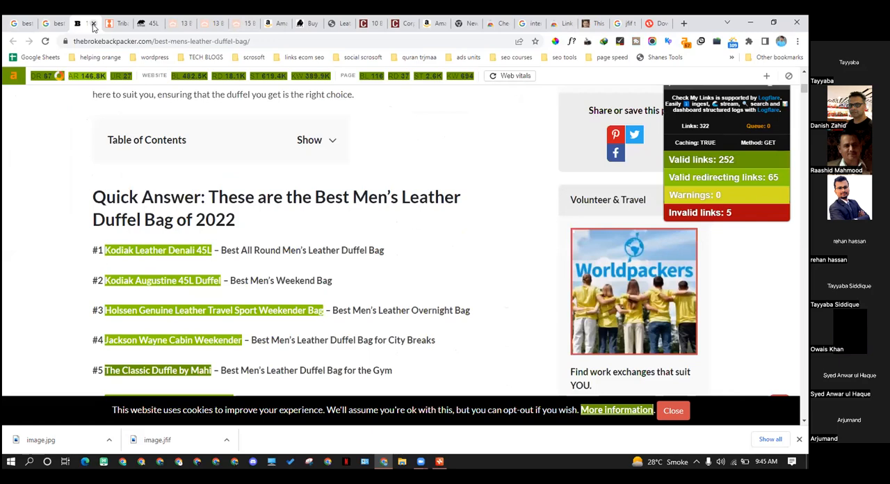
pyautogui.click(115, 24)
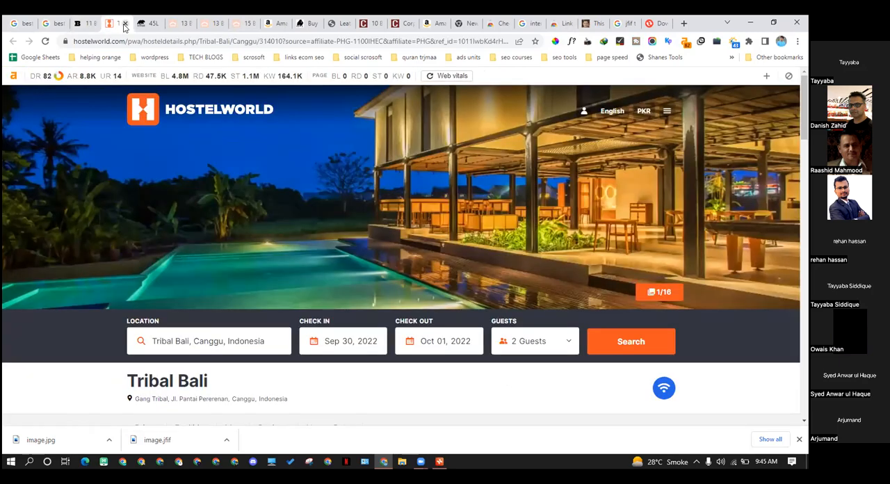
# Close the leftover Hostelworld, product, retailer, Chrome Web Store and JFIF conversion tabs, keeping the two Google searches and two best-bag articles open
pyautogui.click(125, 25)
pyautogui.click(125, 23)
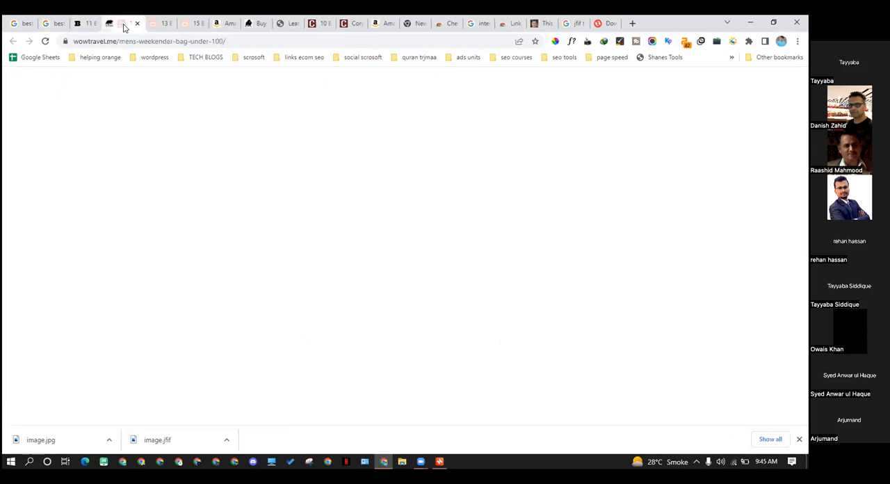
pyautogui.click(139, 26)
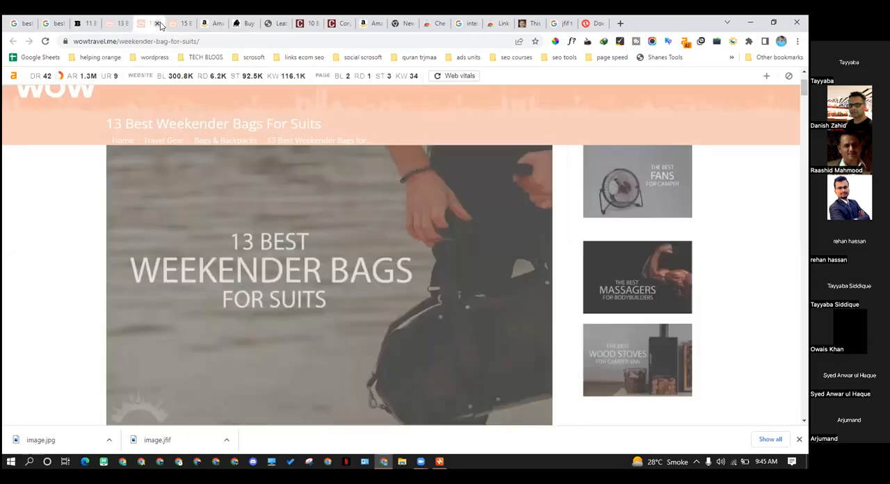
pyautogui.click(157, 24)
pyautogui.click(158, 24)
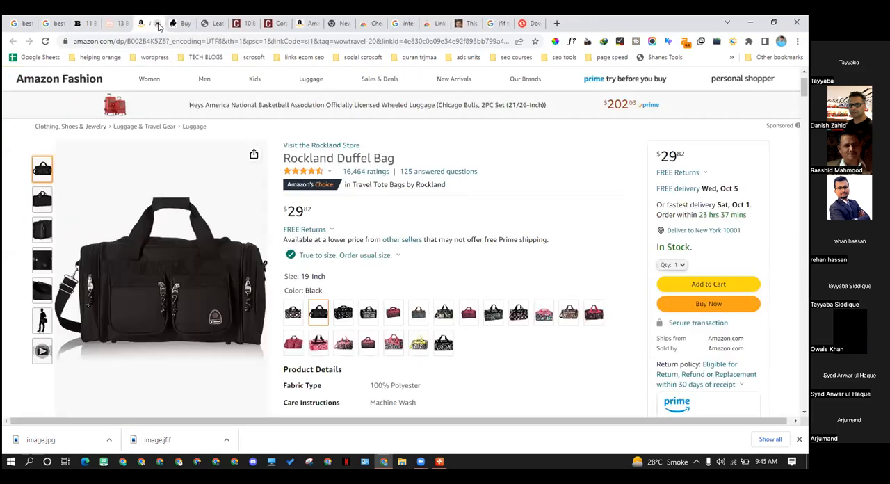
pyautogui.click(158, 25)
pyautogui.click(158, 25)
pyautogui.click(157, 25)
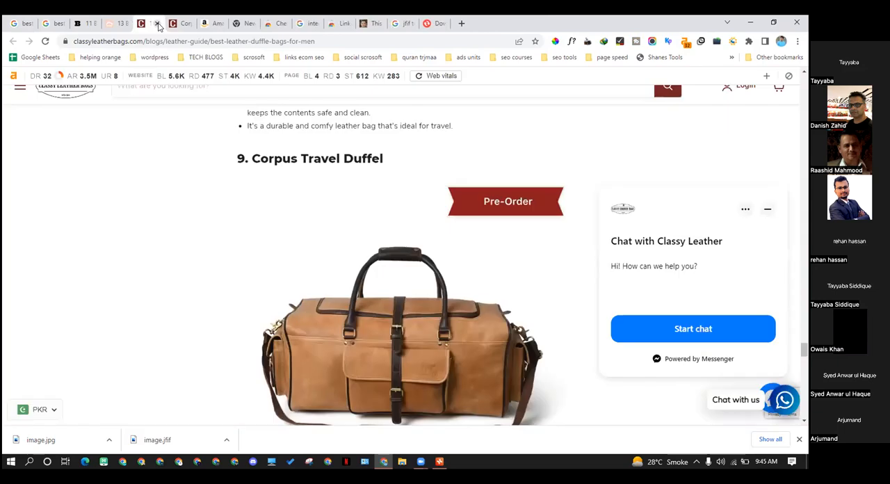
pyautogui.click(158, 24)
pyautogui.click(158, 25)
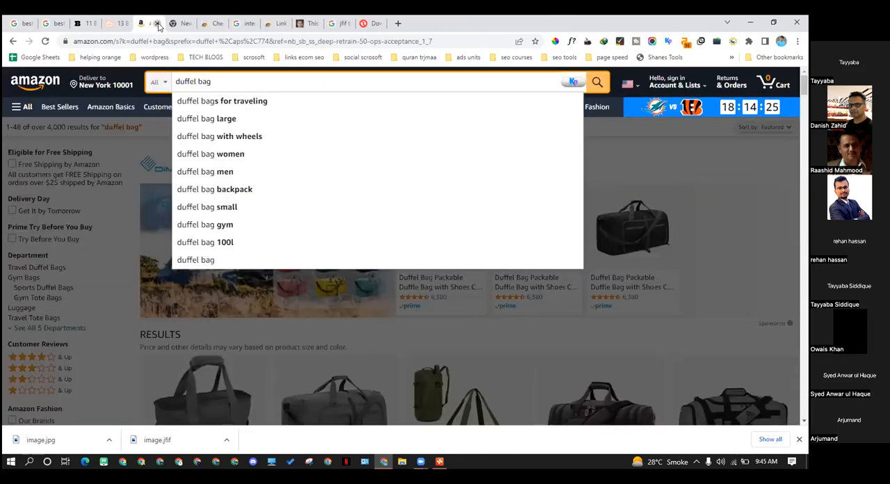
pyautogui.click(158, 25)
pyautogui.click(158, 25)
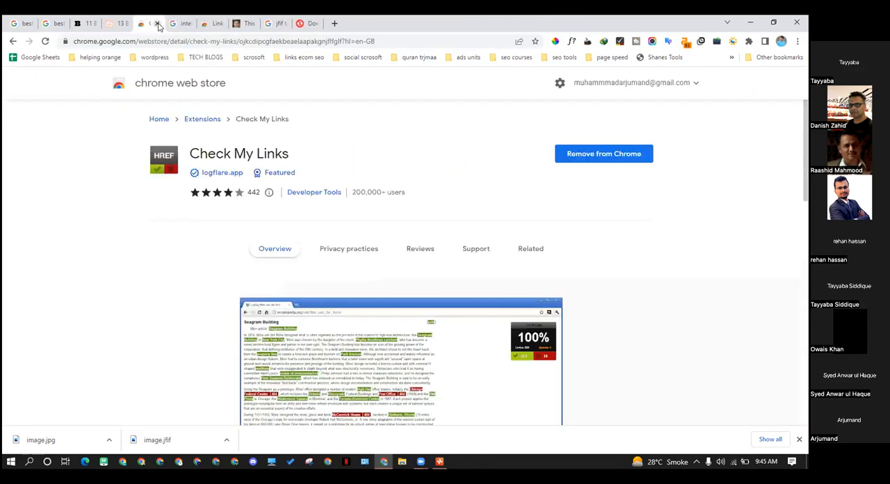
pyautogui.click(158, 25)
pyautogui.click(157, 25)
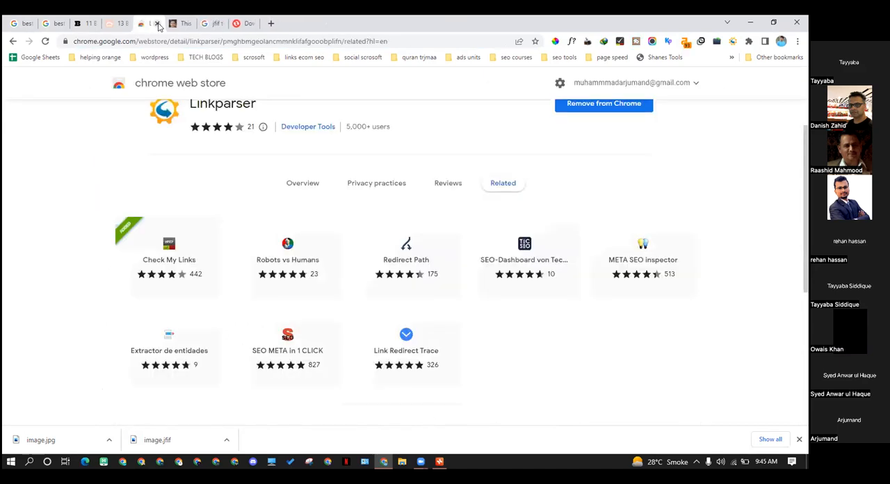
pyautogui.click(157, 25)
pyautogui.click(157, 24)
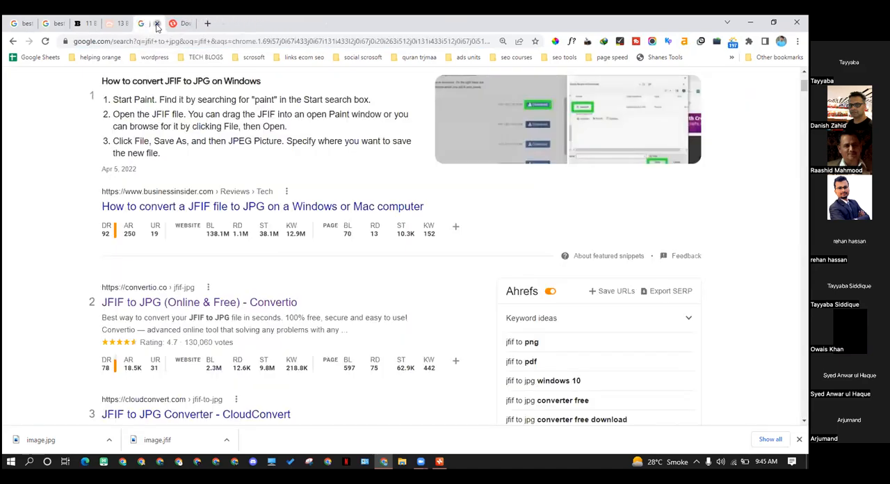
pyautogui.click(157, 24)
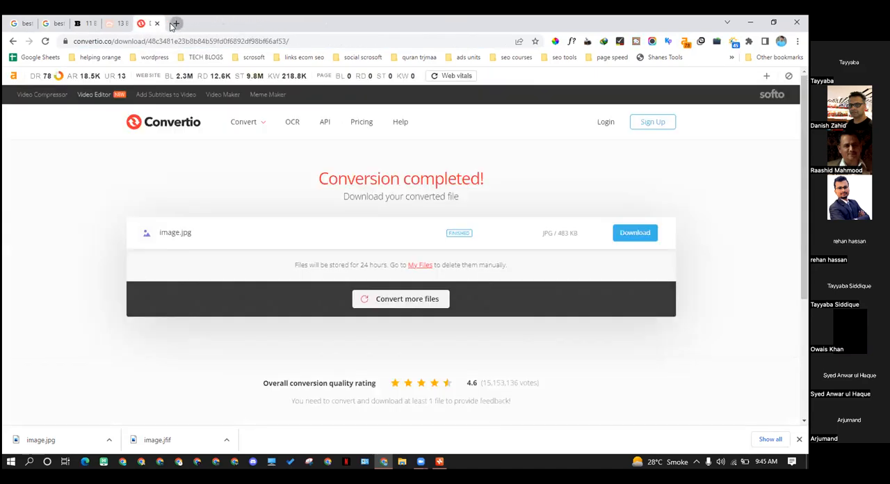
# Open a new tab and enter the copied keyword "best mens duffle bag under 100" as a Google query
pyautogui.click(175, 23)
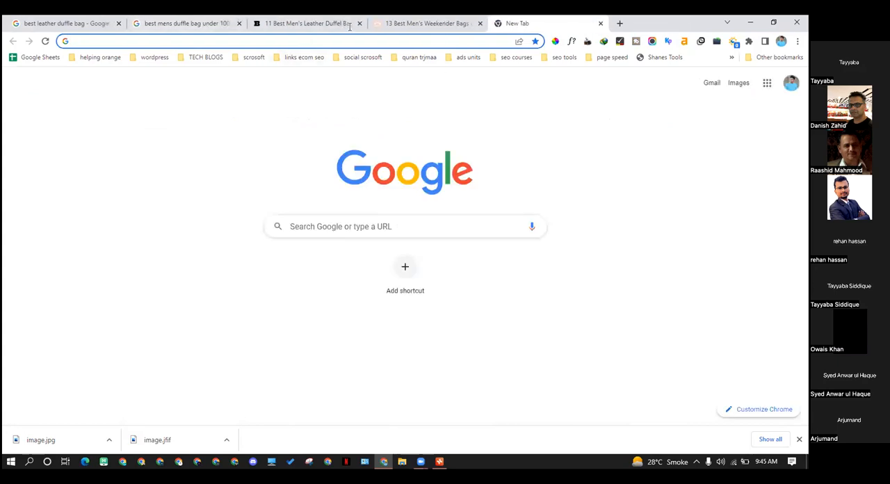
pyautogui.click(348, 25)
pyautogui.click(508, 23)
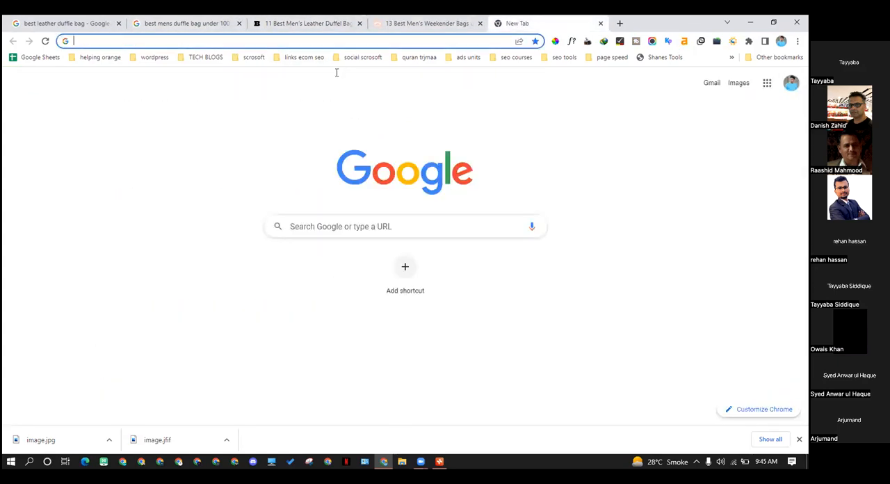
pyautogui.click(324, 221)
pyautogui.write('best mens duffle bag under 100')
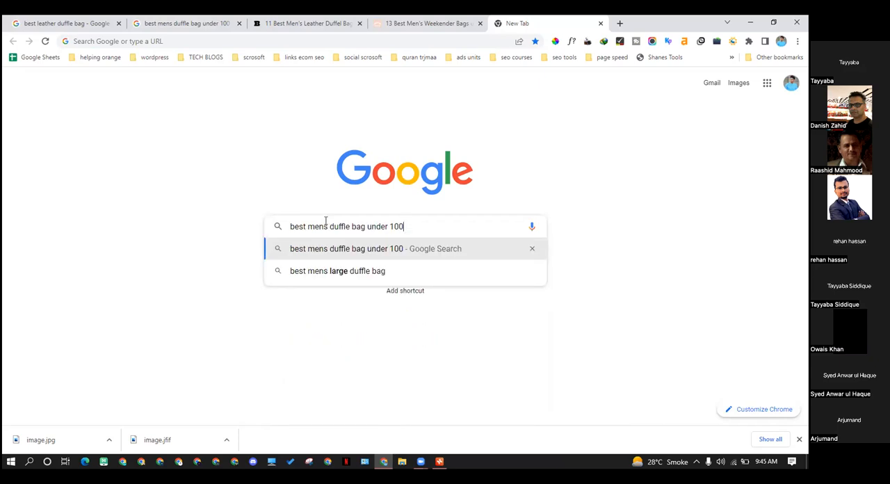
# Shorten the Google query to "mens duffle bag" by removing "best" and "under 100"
pyautogui.press('BackSpace')
pyautogui.press('BackSpace')
pyautogui.press('BackSpace')
pyautogui.press('BackSpace')
pyautogui.press('BackSpace')
pyautogui.press('BackSpace')
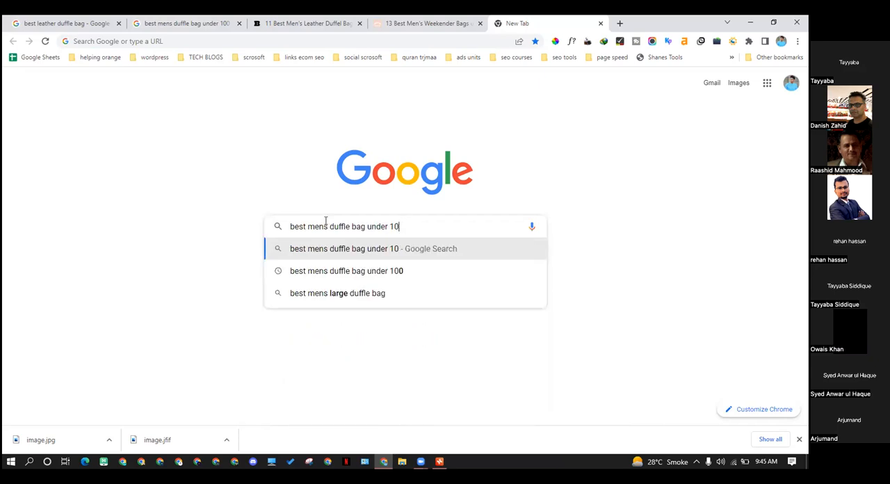
pyautogui.press('BackSpace')
pyautogui.press('BackSpace')
pyautogui.press('BackSpace')
pyautogui.press('BackSpace')
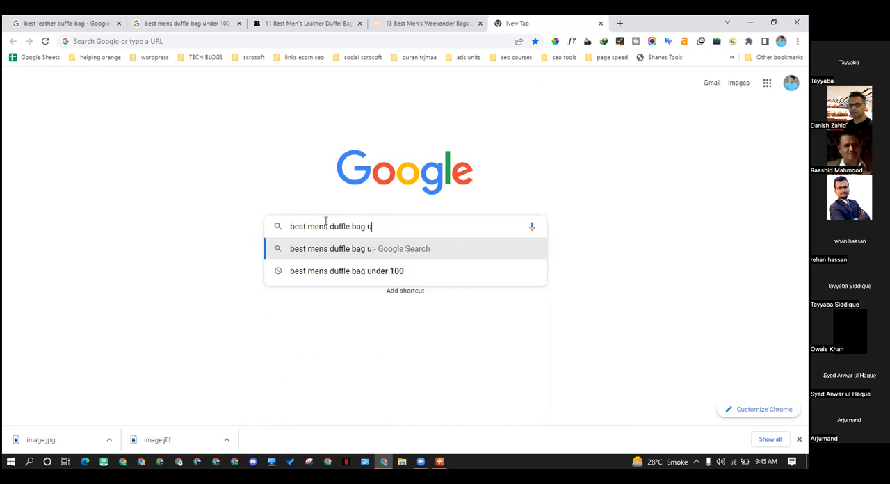
pyautogui.press('Delete')
pyautogui.press('Delete')
pyautogui.press('Delete')
pyautogui.press('Delete')
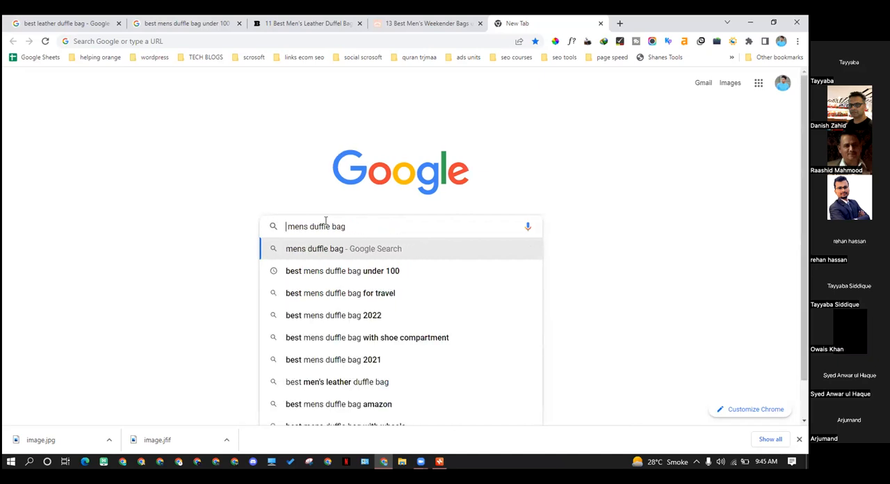
# Change the query to "what duffle bag" to look at Google's suggestions for "what" questions
pyautogui.write('a')
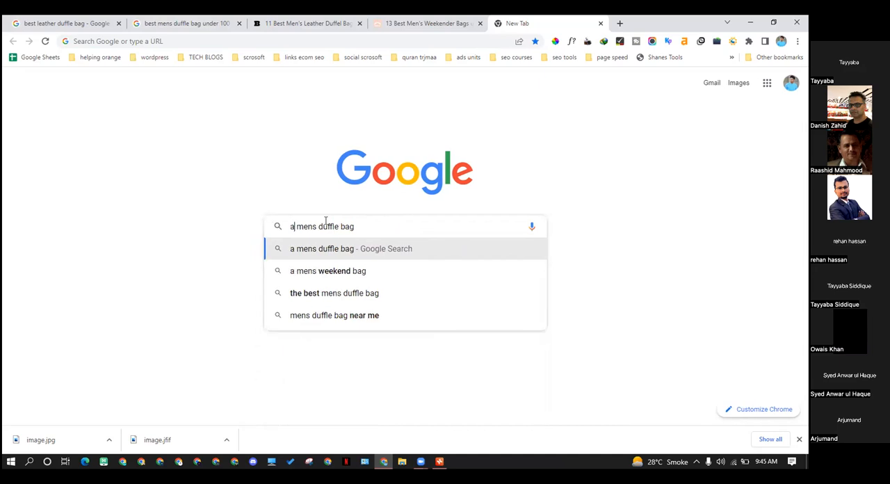
pyautogui.press('BackSpace')
pyautogui.write('wha')
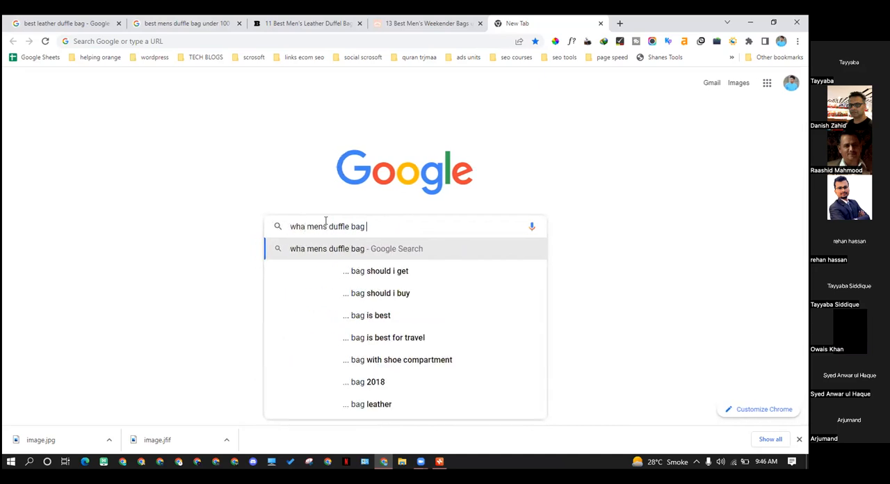
pyautogui.press('Left')
pyautogui.press('Left')
pyautogui.press('Left')
pyautogui.press('Left')
pyautogui.press('Left')
pyautogui.press('Left')
pyautogui.press('Left')
pyautogui.press('Left')
pyautogui.press('BackSpace')
pyautogui.press('BackSpace')
pyautogui.press('BackSpace')
pyautogui.press('BackSpace')
pyautogui.press('BackSpace')
pyautogui.press('BackSpace')
pyautogui.write('t')
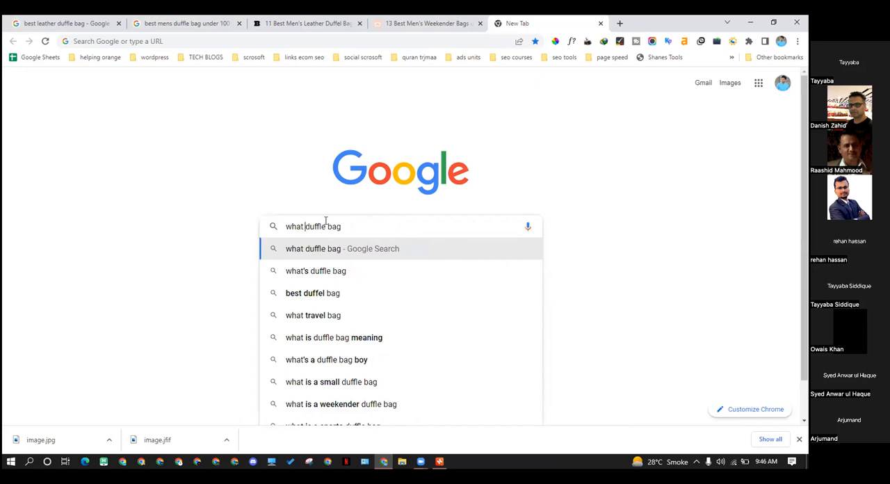
# Try "how" in place of "what" to check the suggested questions, and reduce the query to "duffle bag"
pyautogui.press('BackSpace')
pyautogui.press('BackSpace')
pyautogui.press('BackSpace')
pyautogui.press('BackSpace')
pyautogui.press('BackSpace')
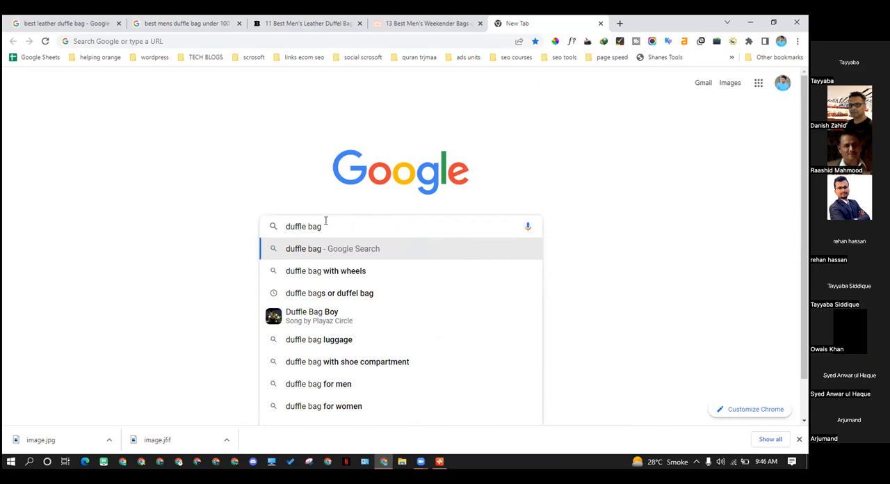
pyautogui.write('how')
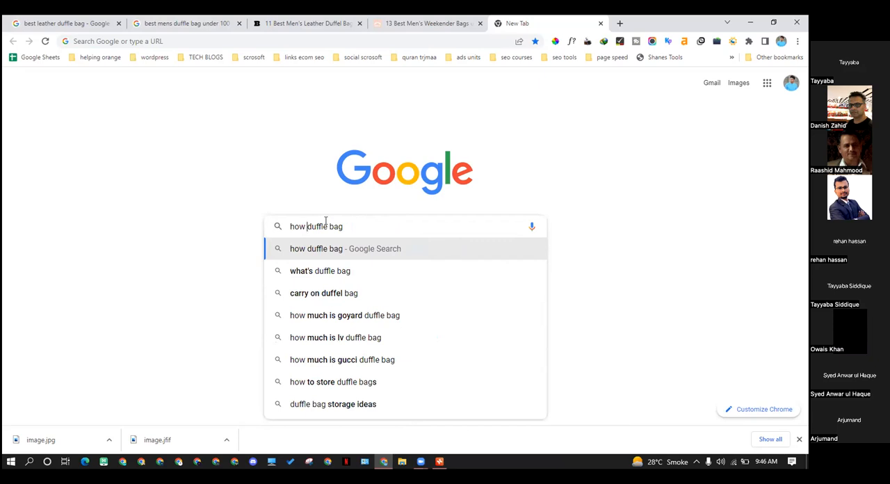
pyautogui.press('BackSpace')
pyautogui.press('BackSpace')
pyautogui.press('BackSpace')
pyautogui.press('BackSpace')
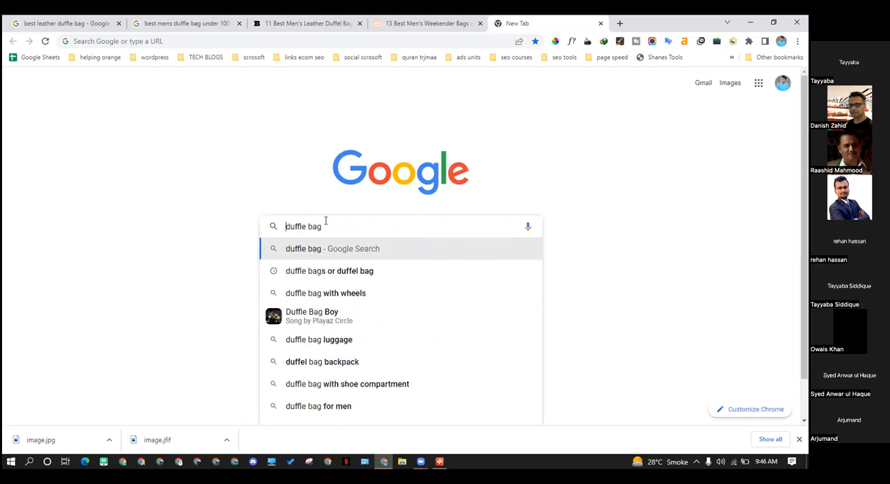
pyautogui.write('k')
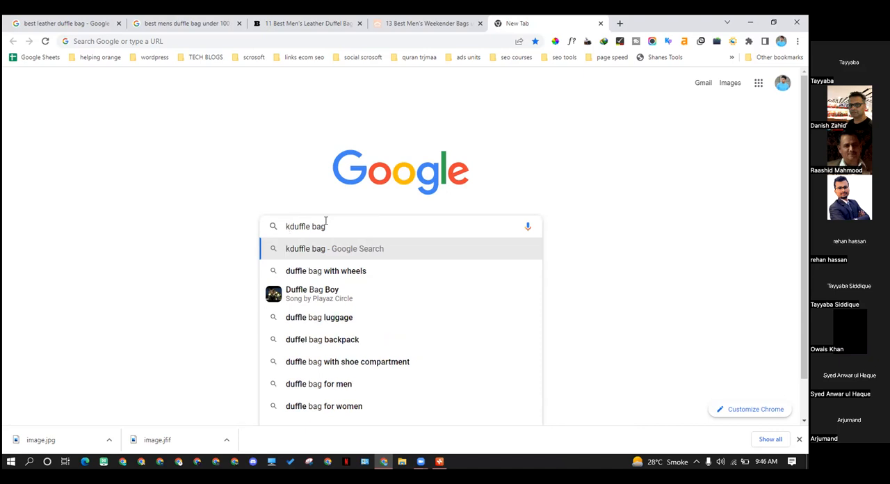
pyautogui.press('BackSpace')
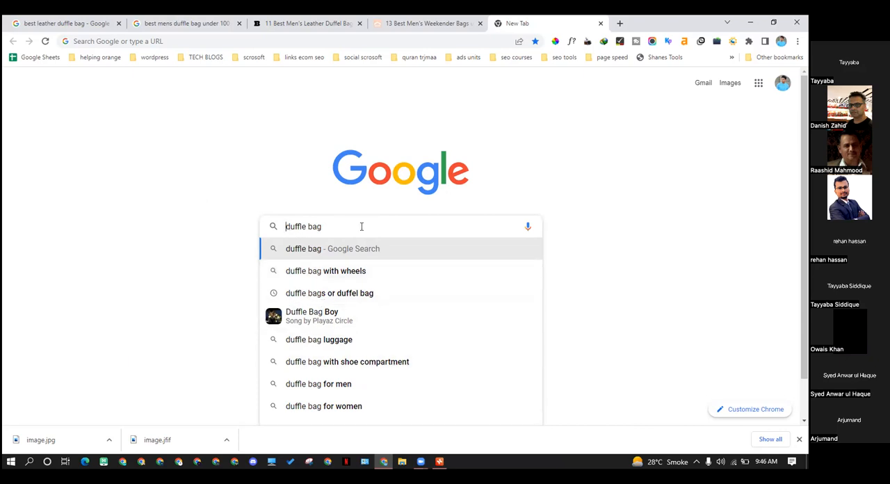
# Select the whole query text "duffle bag" in the Google search box and copy it
pyautogui.doubleClick(326, 224)
pyautogui.moveTo(327, 223); pyautogui.dragTo(286, 229)
pyautogui.click(199, 195)
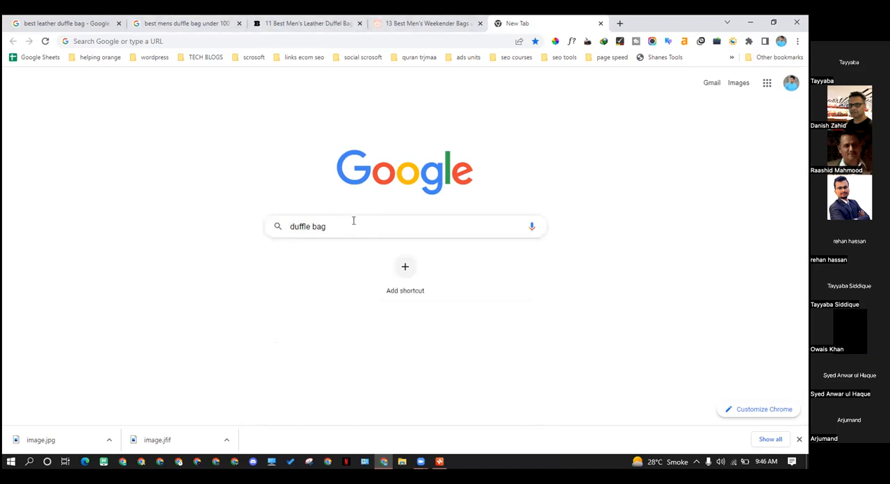
pyautogui.moveTo(328, 226); pyautogui.dragTo(245, 230)
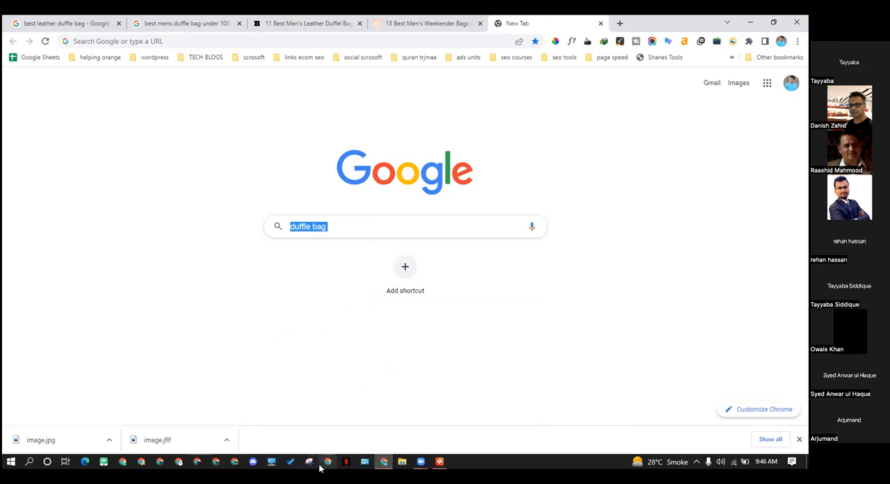
# Open the AnswerThePublic website in a new tab
pyautogui.click(622, 24)
pyautogui.write('a')
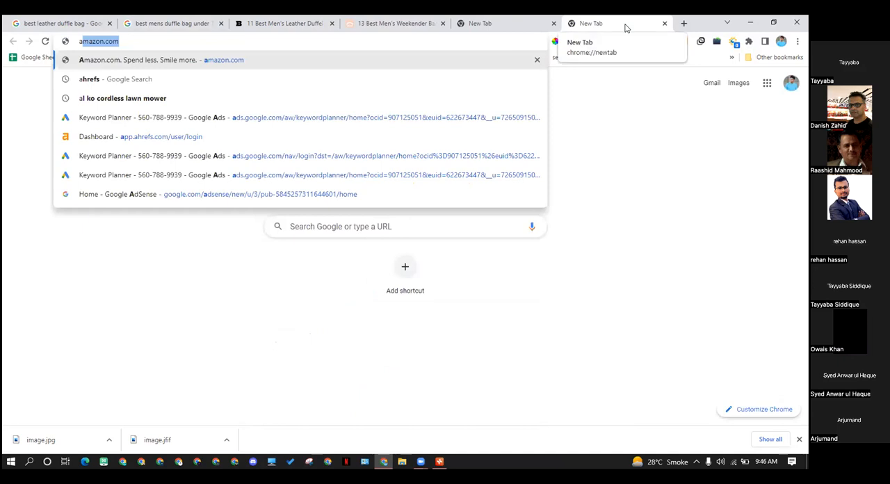
pyautogui.write('nswerthepublic')
pyautogui.press('Return')
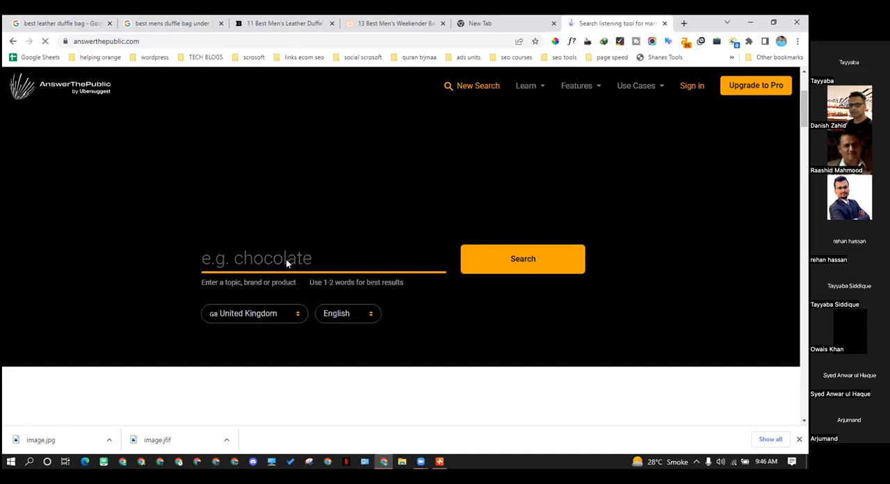
# Search AnswerThePublic for "duffle bag" with the country set to United States and the language left as English
pyautogui.click(286, 259)
pyautogui.click(215, 314)
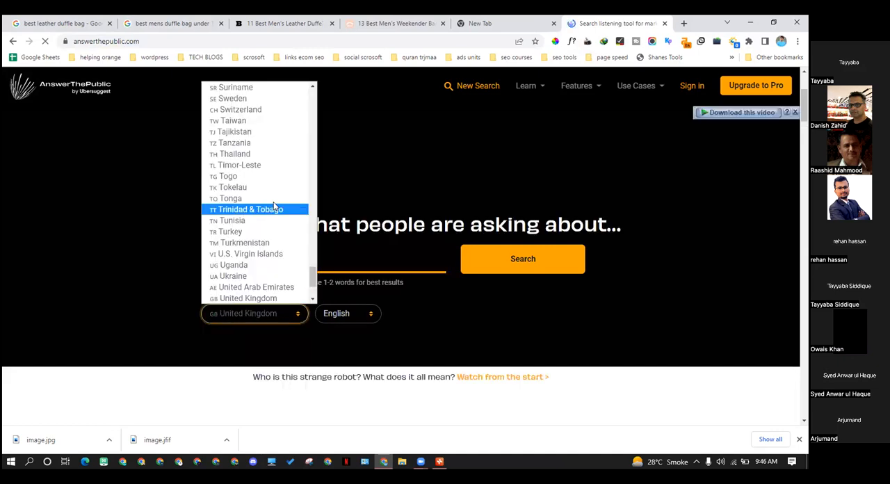
pyautogui.scroll(-3, 257, 285)
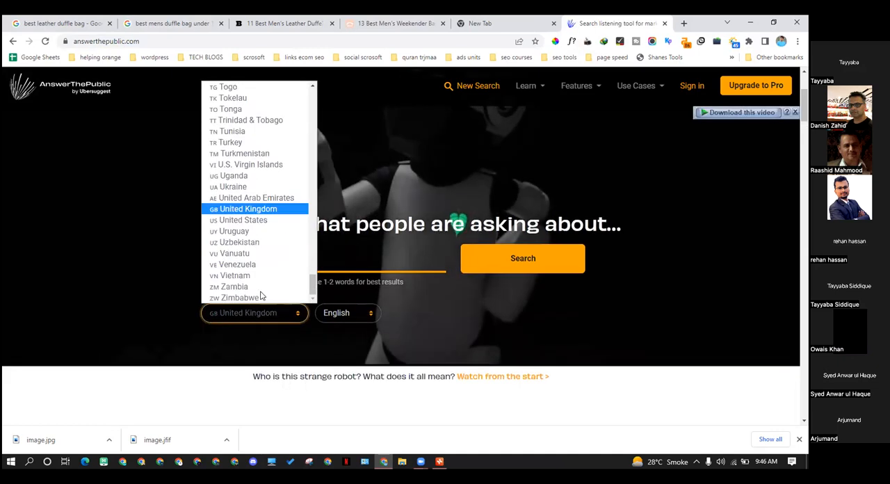
pyautogui.click(256, 221)
pyautogui.click(510, 257)
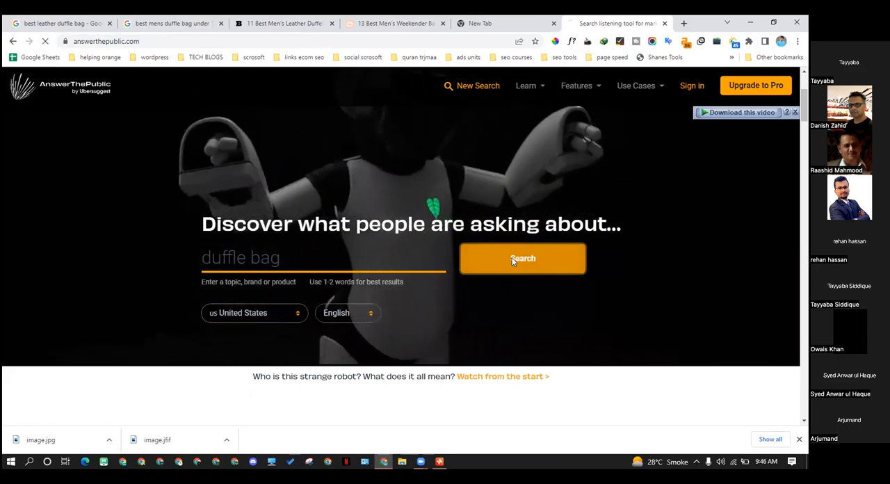
# Look over the questions section of the AnswerThePublic report for duffle bag
pyautogui.scroll(-4, 363, 299)
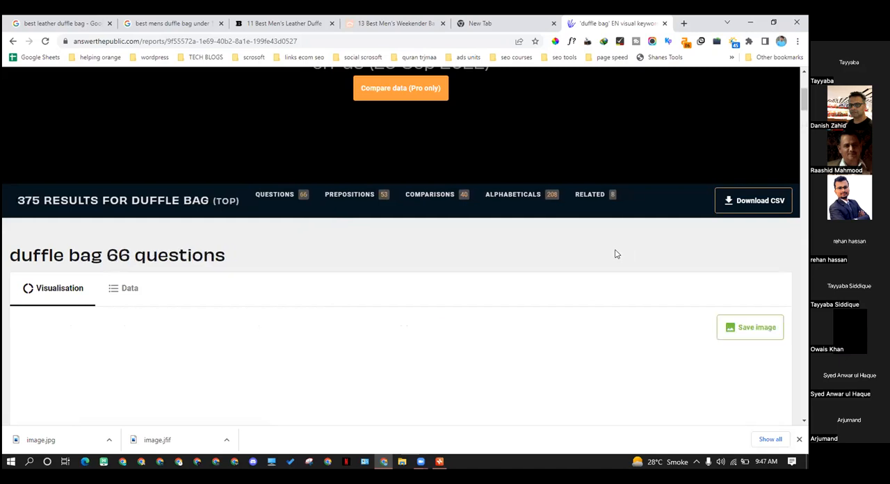
pyautogui.scroll(-3, 677, 179)
pyautogui.scroll(3, 678, 180)
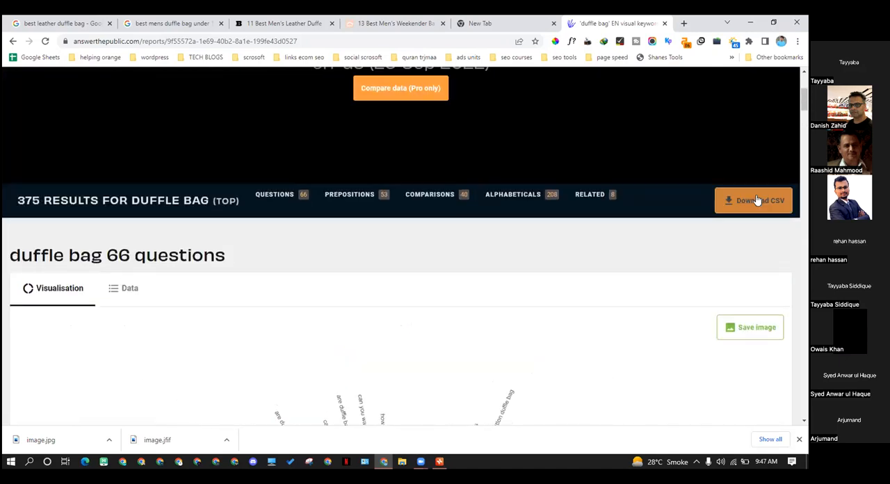
# Download the duffle bag report as a CSV file, then open it in Excel and widen the Suggestion column
pyautogui.click(754, 202)
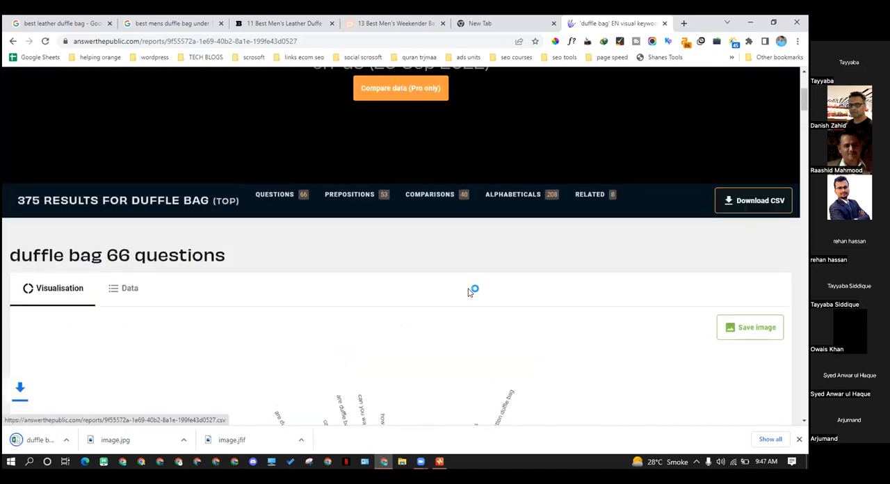
pyautogui.click(73, 439)
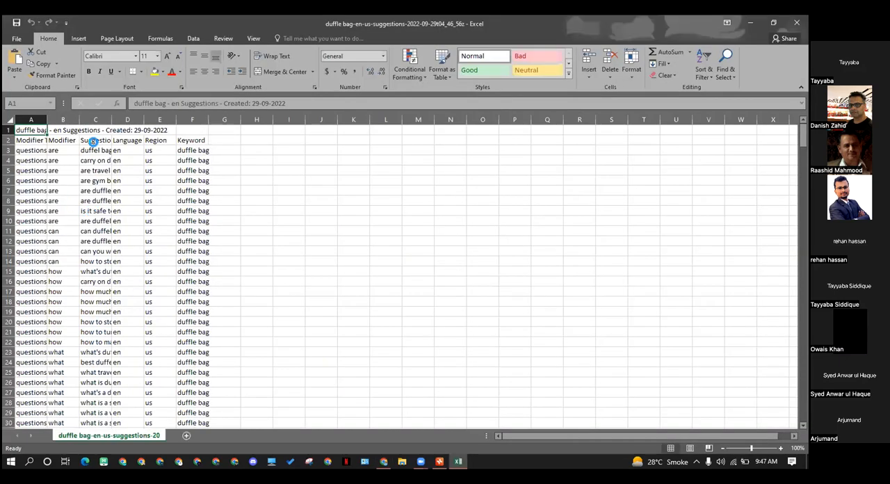
pyautogui.moveTo(112, 120); pyautogui.dragTo(400, 141)
pyautogui.click(132, 180)
pyautogui.moveTo(133, 153); pyautogui.dragTo(132, 193)
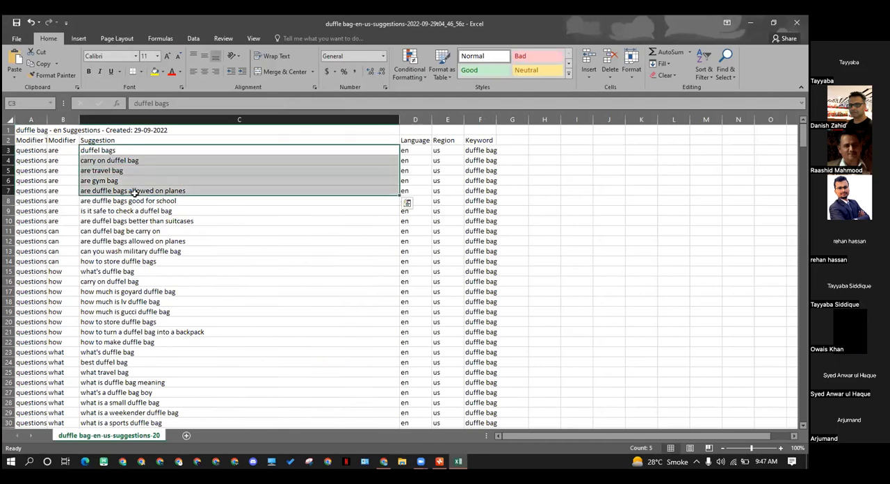
pyautogui.click(119, 220)
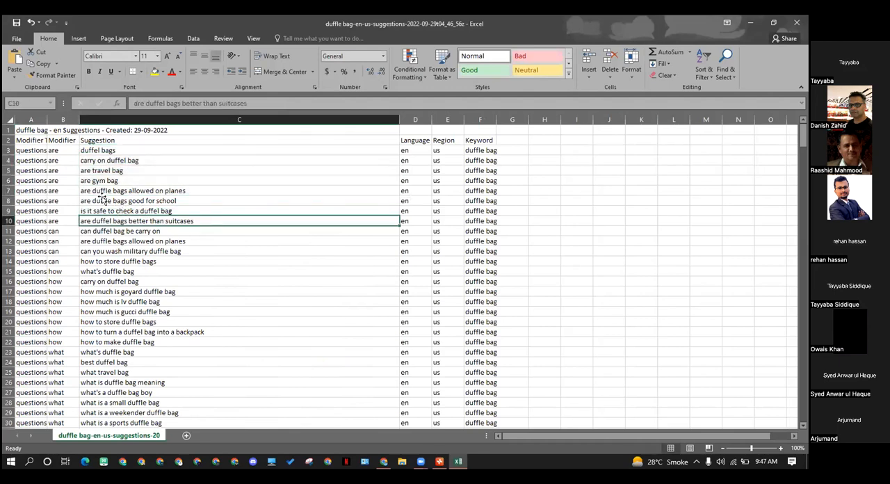
# Copy the suggestion "are duffle bags allowed on planes" from the spreadsheet and switch to the Xmind mind map
pyautogui.click(104, 194)
pyautogui.hotkey('ctrl', 'c')
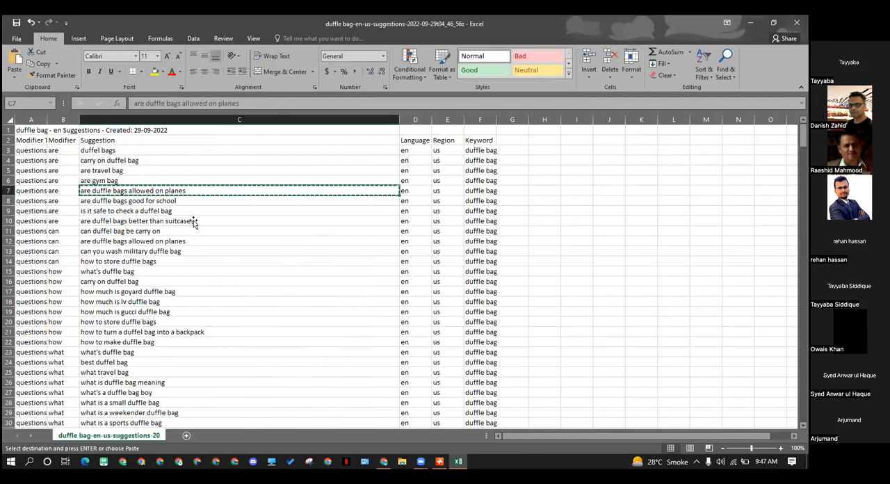
pyautogui.click(439, 461)
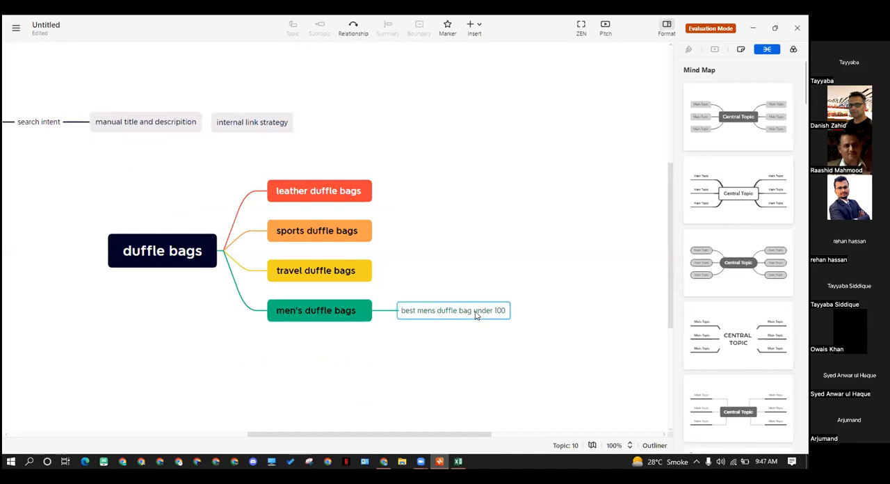
# Move the subtopic "best mens duffle bag under 100" to the "travel duffle bags" topic
pyautogui.click(476, 315)
pyautogui.click(467, 323)
pyautogui.click(423, 316)
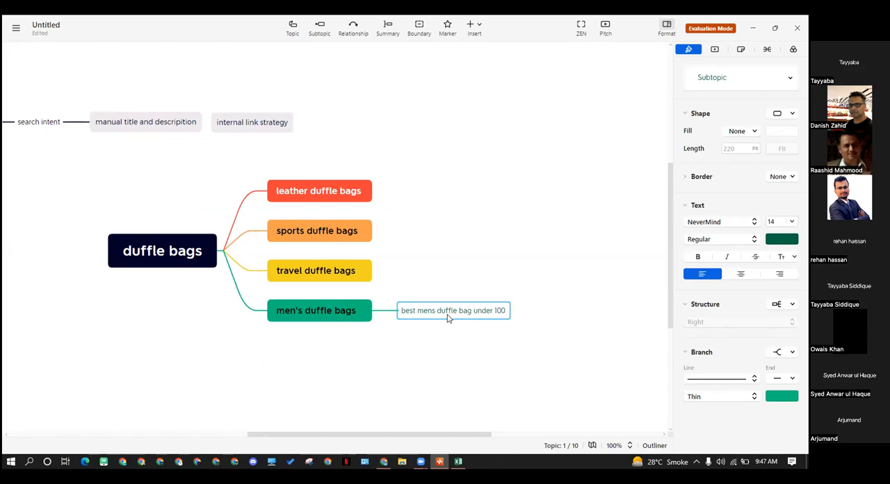
pyautogui.click(368, 282)
pyautogui.click(448, 314)
pyautogui.click(343, 278)
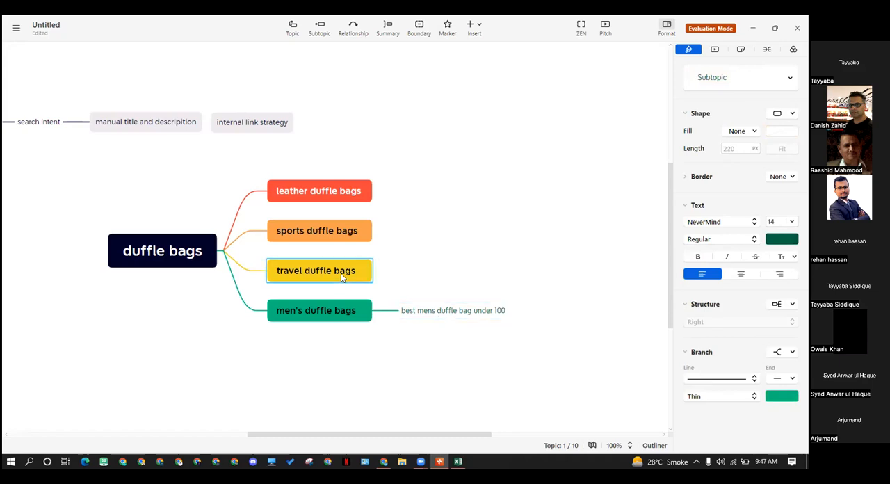
pyautogui.moveTo(425, 314); pyautogui.dragTo(399, 287)
pyautogui.click(338, 278)
pyautogui.click(480, 272)
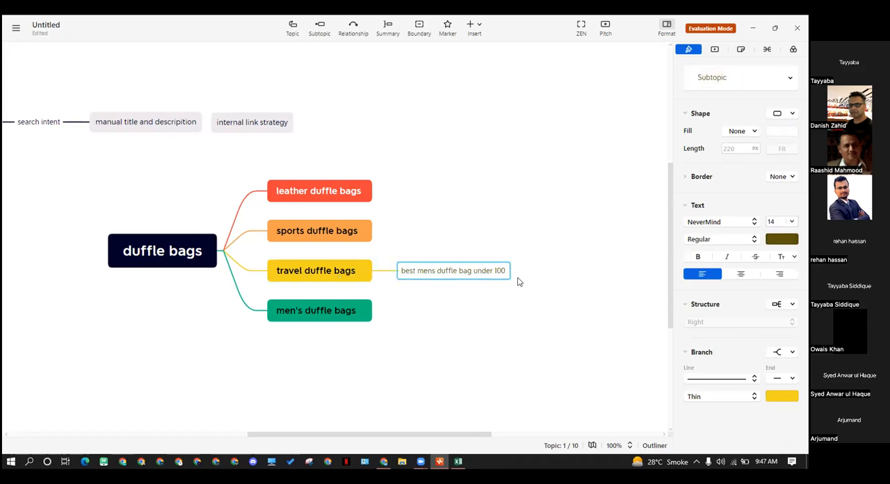
# Add the copied question "are duffle bags allowed on planes" as a subtopic of "best mens duffle bag under 100"
pyautogui.press('Tab')
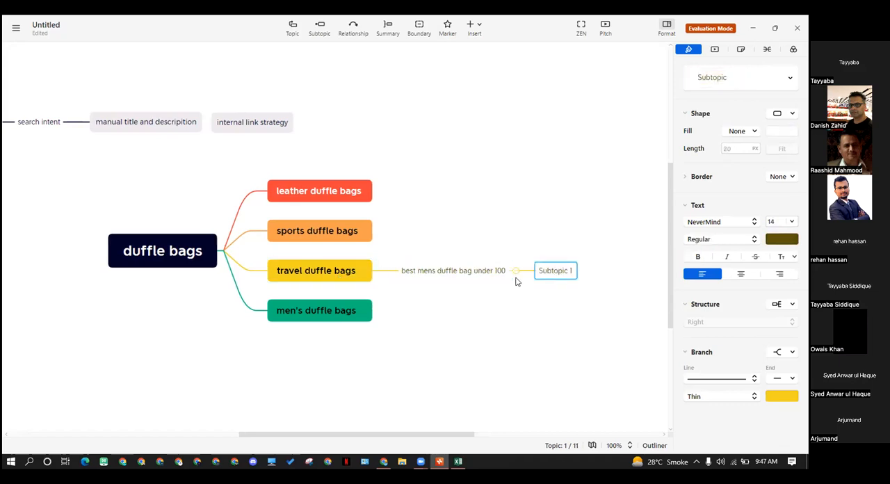
pyautogui.press('BackSpace')
pyautogui.hotkey('ctrl', 'v')
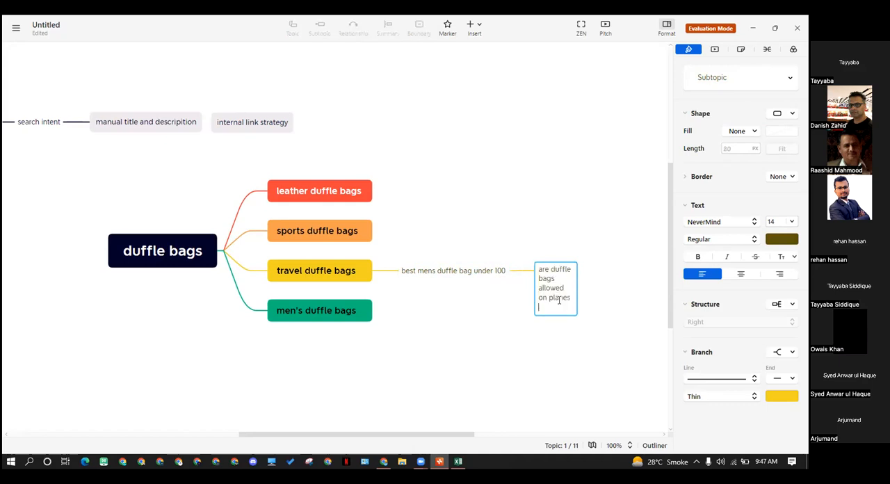
pyautogui.click(589, 315)
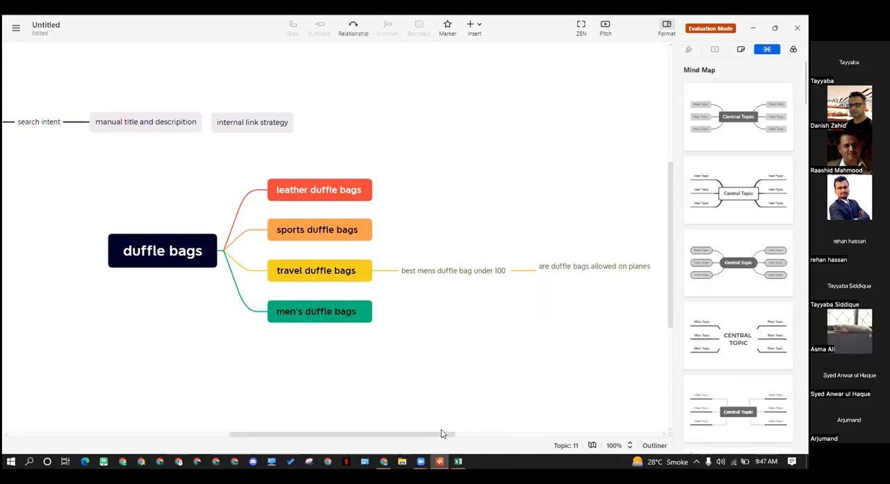
pyautogui.scroll(-1, 359, 311)
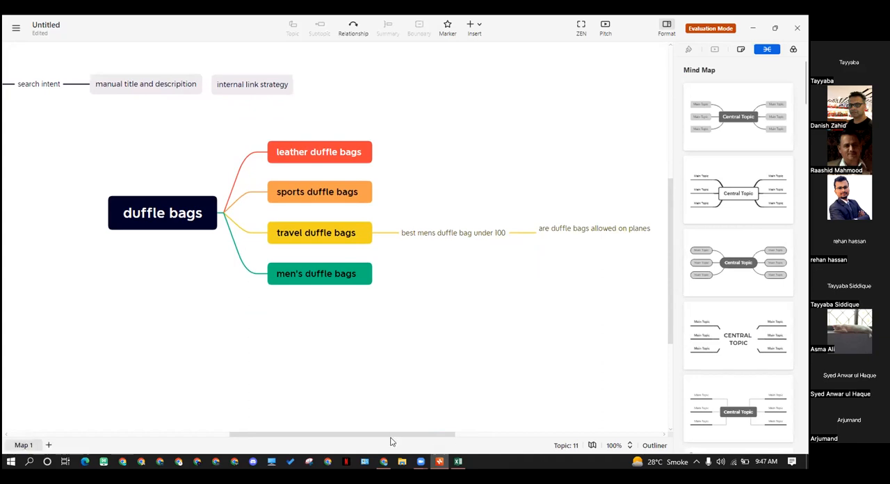
pyautogui.moveTo(395, 435); pyautogui.dragTo(420, 437)
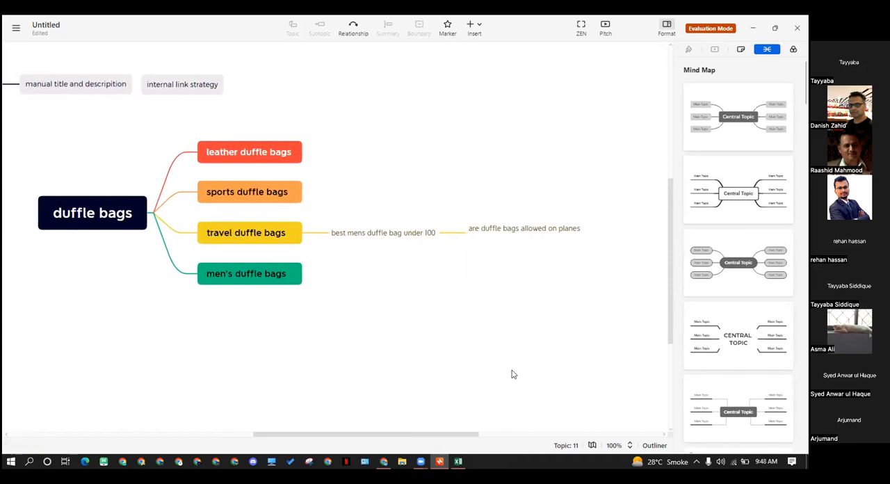
pyautogui.scroll(1, 513, 373)
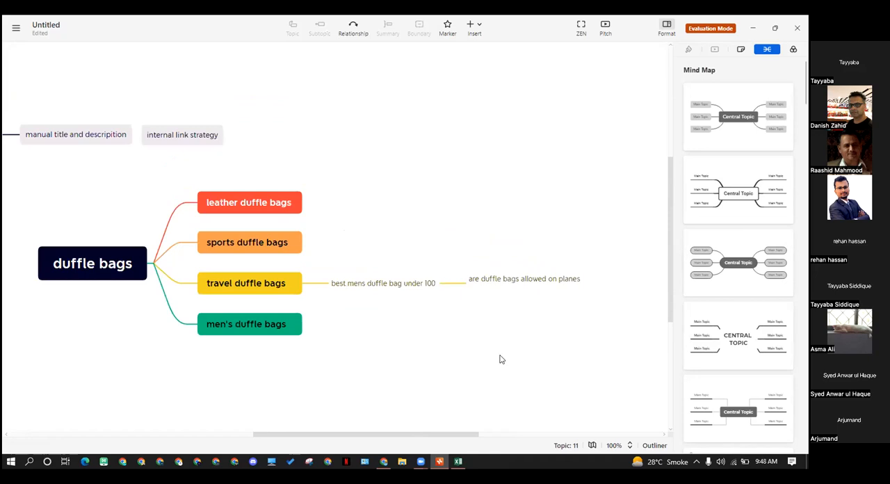
pyautogui.click(501, 288)
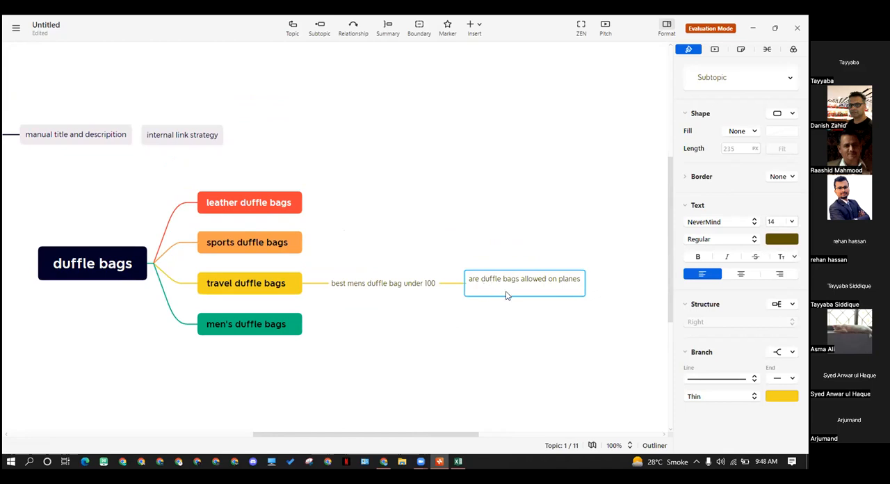
pyautogui.click(543, 315)
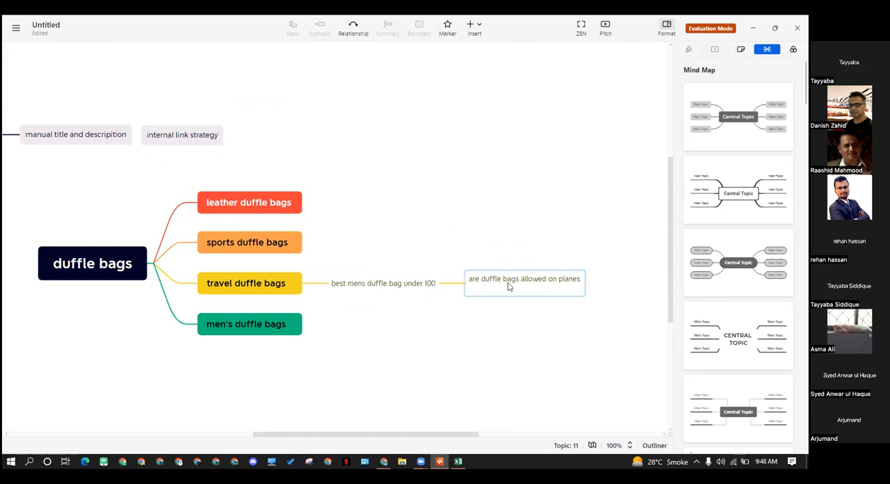
# Move the subtopic "best mens duffle bag under 100" with its child question back under "men's duffle bags"
pyautogui.click(285, 293)
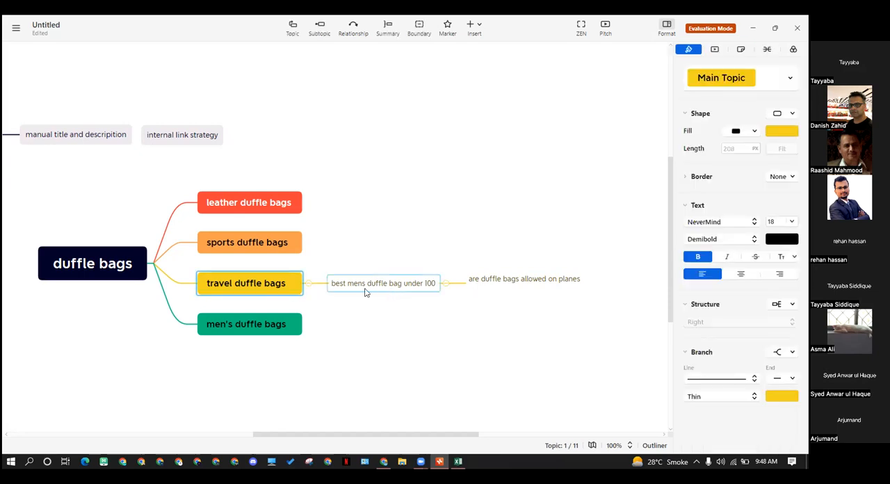
pyautogui.click(370, 292)
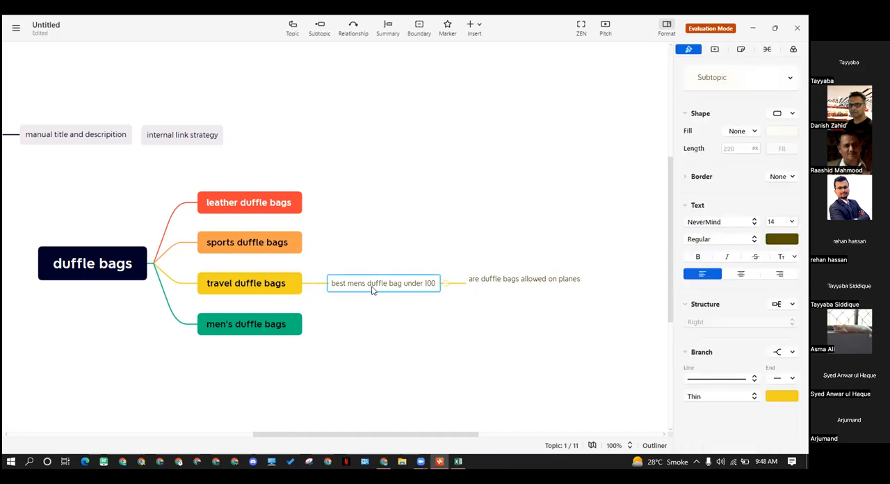
pyautogui.click(230, 289)
pyautogui.click(248, 322)
pyautogui.moveTo(370, 292); pyautogui.dragTo(354, 326)
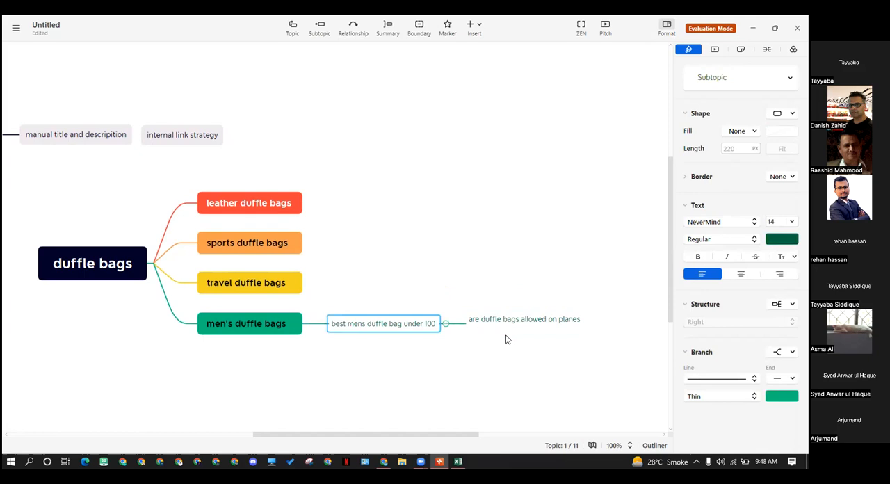
pyautogui.click(506, 340)
pyautogui.click(488, 322)
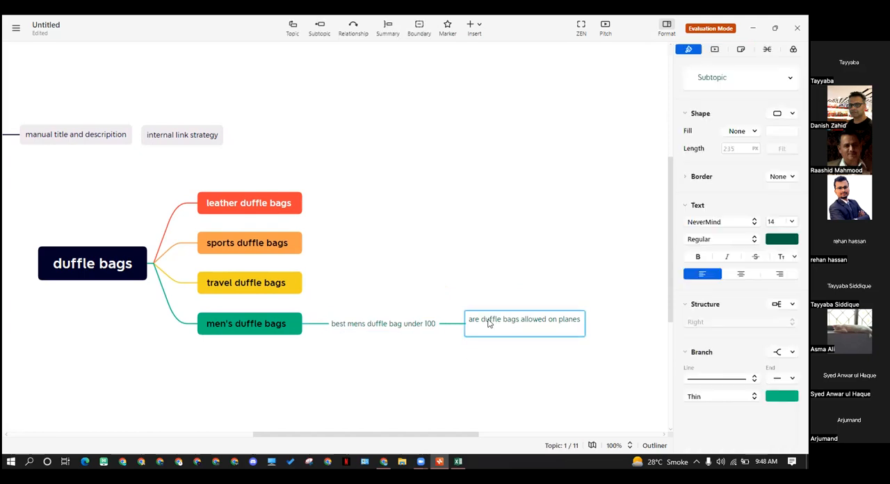
pyautogui.click(485, 358)
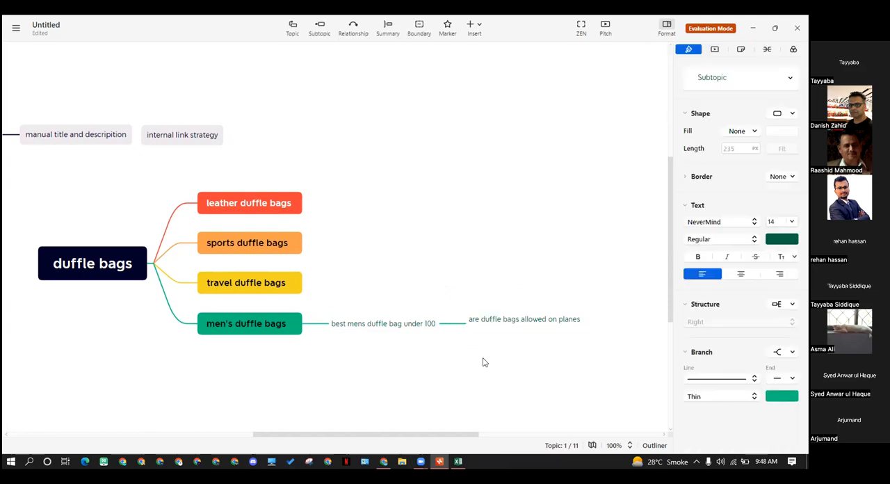
pyautogui.click(497, 322)
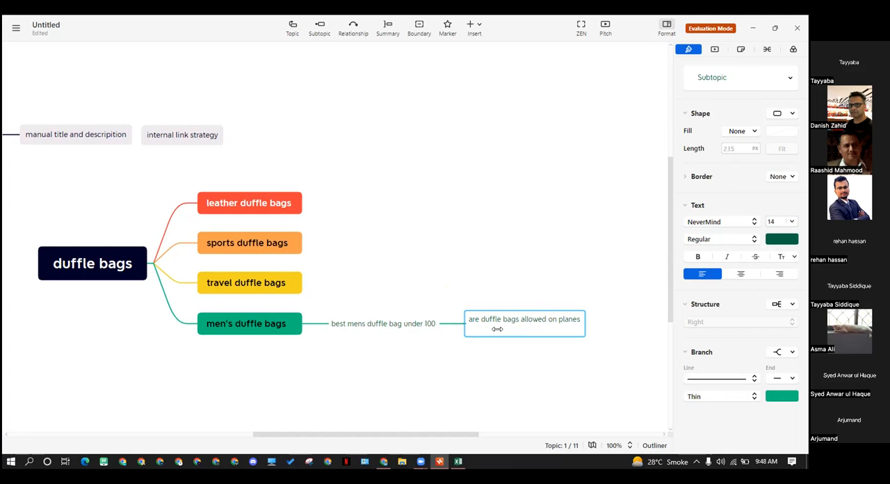
pyautogui.click(534, 352)
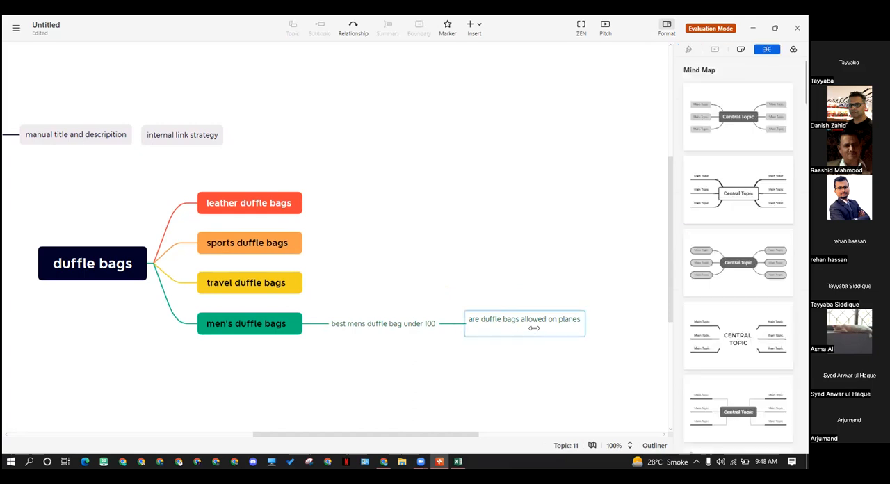
pyautogui.click(533, 328)
pyautogui.click(512, 373)
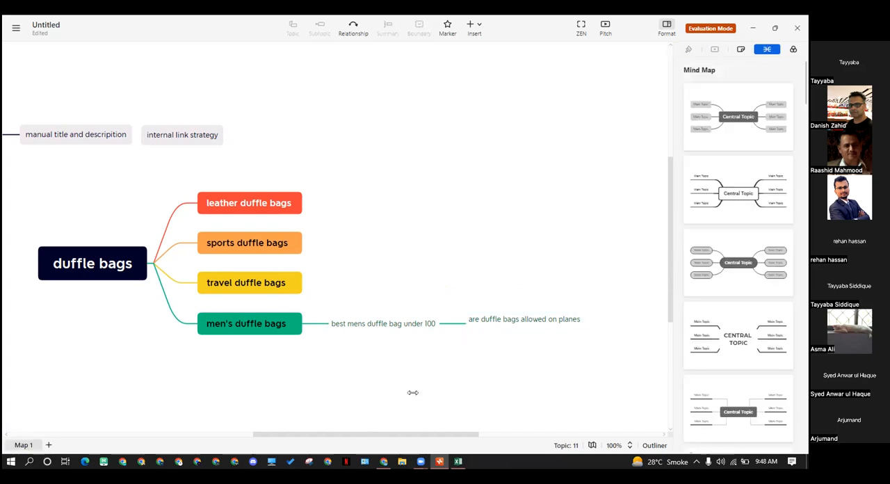
pyautogui.moveTo(384, 462)
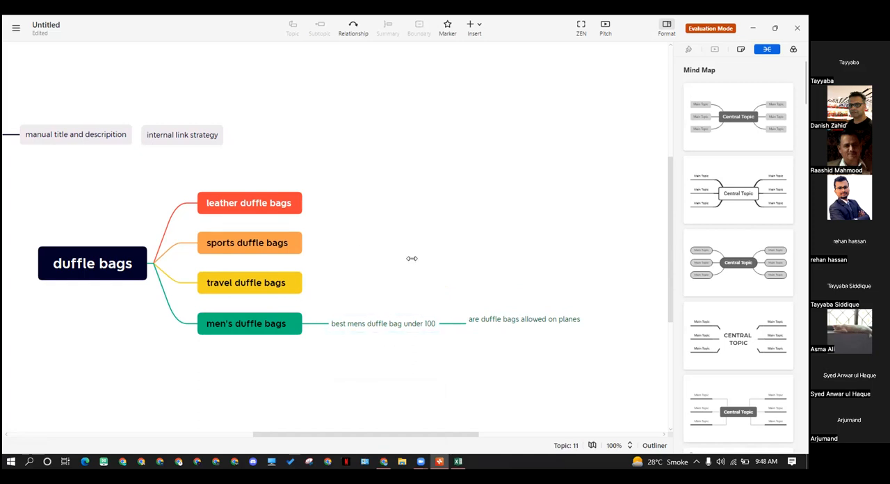
pyautogui.click(401, 324)
pyautogui.click(396, 363)
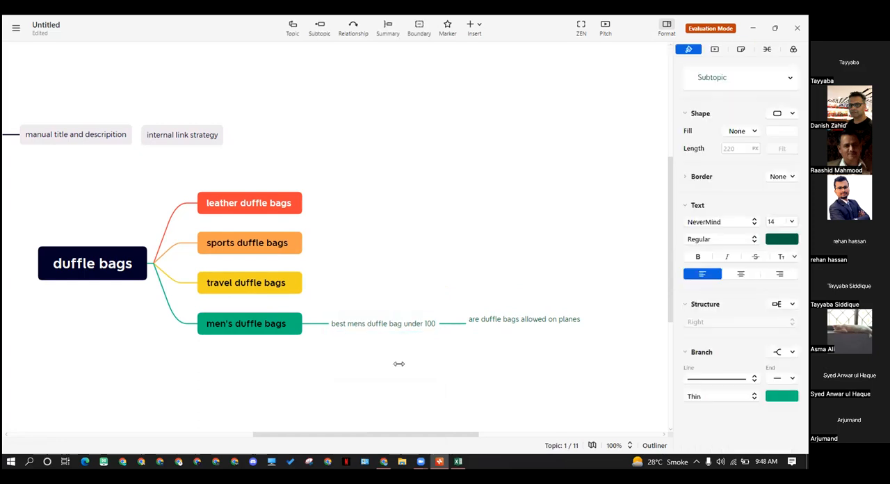
pyautogui.click(298, 269)
pyautogui.click(285, 240)
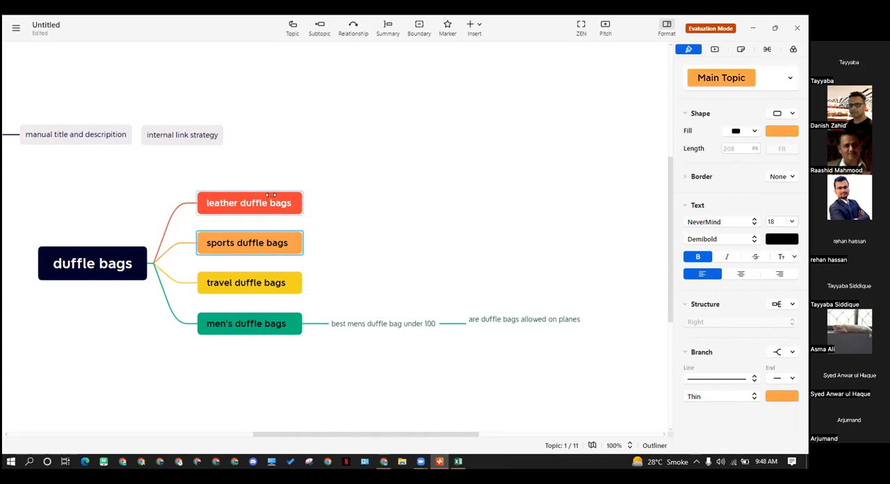
pyautogui.click(246, 210)
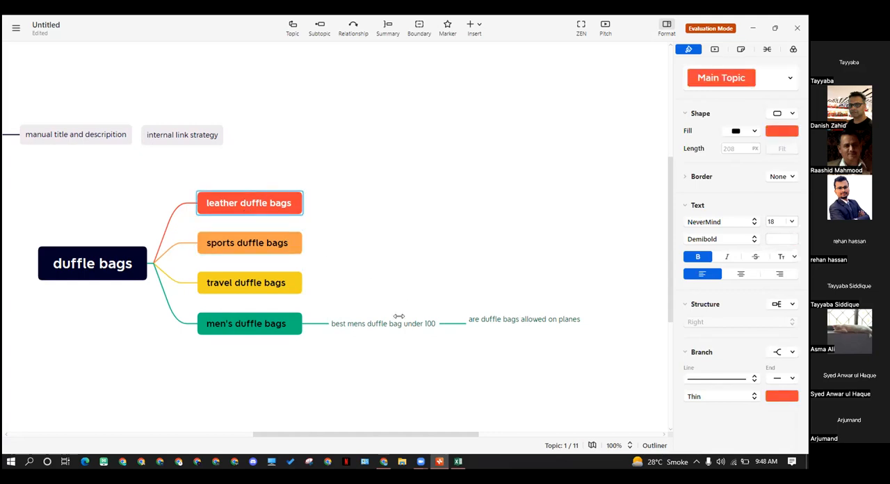
pyautogui.click(375, 321)
pyautogui.click(348, 253)
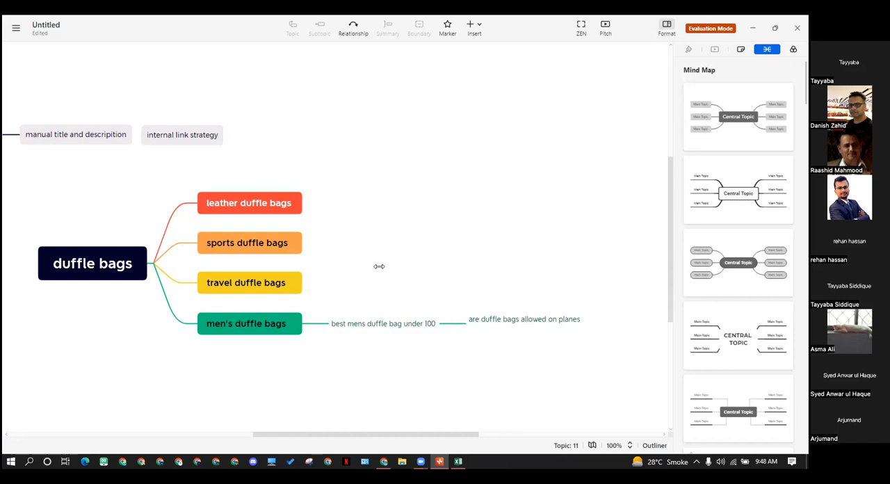
pyautogui.click(397, 322)
pyautogui.click(451, 357)
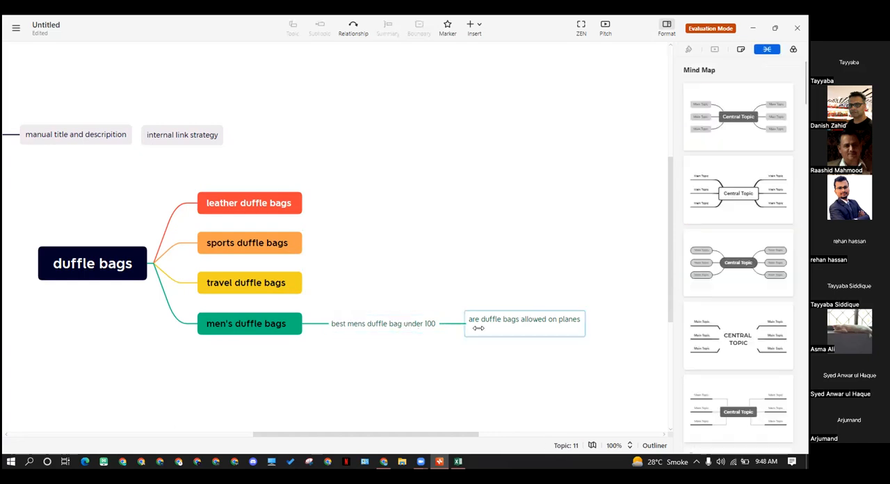
pyautogui.click(383, 325)
pyautogui.click(488, 325)
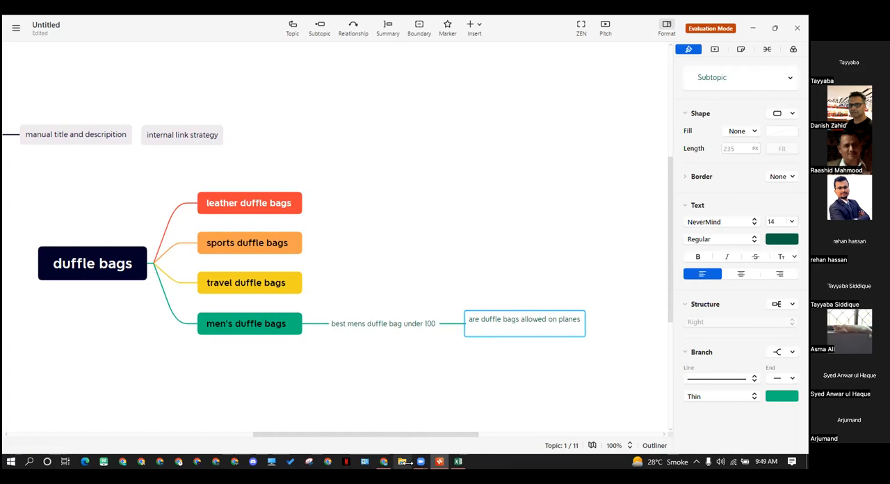
# Copy the suggestion "are duffle bags good for school" from the Excel spreadsheet and switch to the Xmind mind map
pyautogui.click(458, 460)
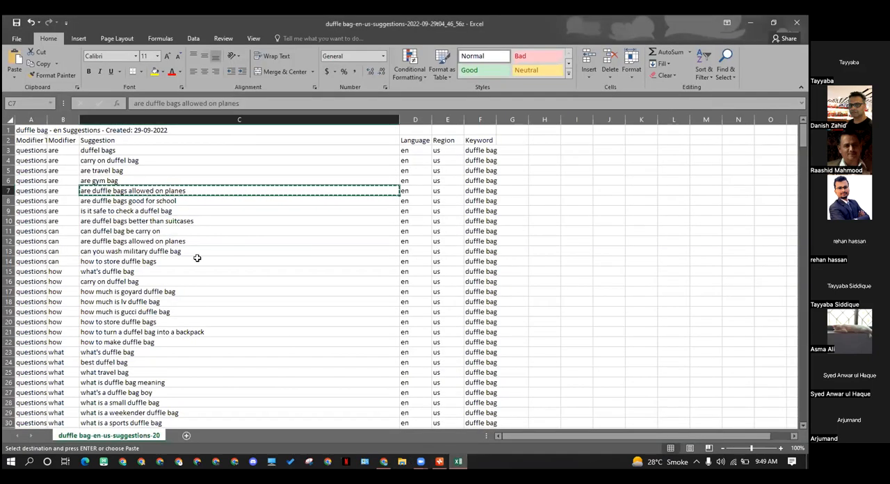
pyautogui.click(136, 201)
pyautogui.hotkey('ctrl', 'c')
pyautogui.hotkey('alt', 'Tab')
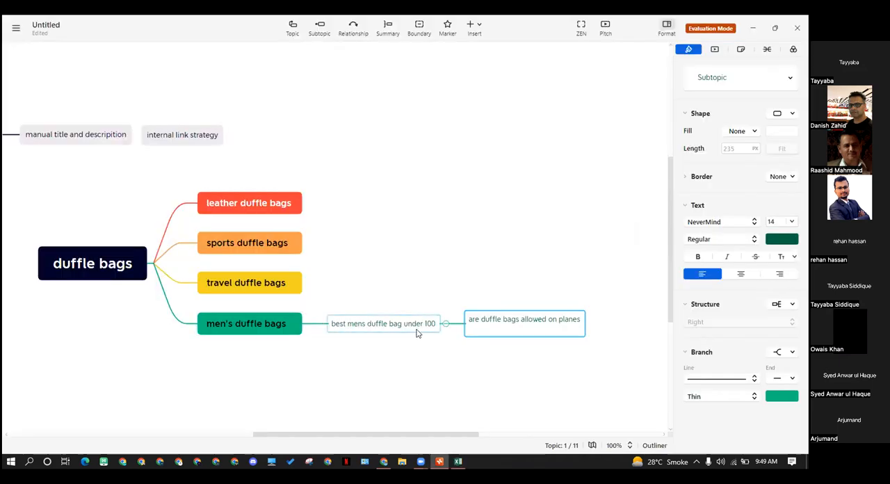
pyautogui.click(372, 332)
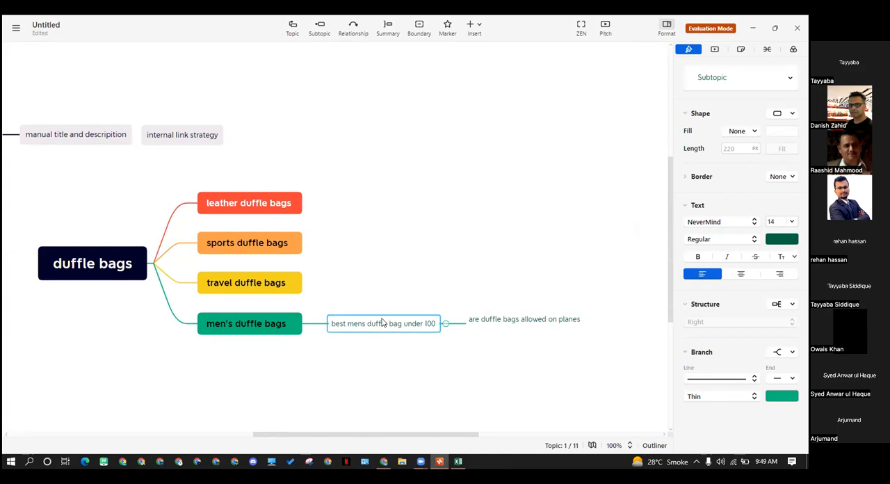
pyautogui.click(504, 328)
pyautogui.click(526, 365)
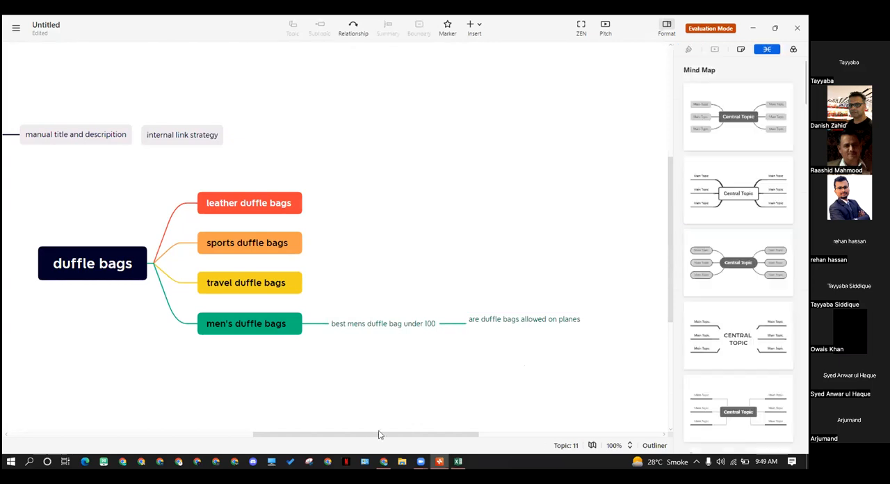
pyautogui.click(420, 323)
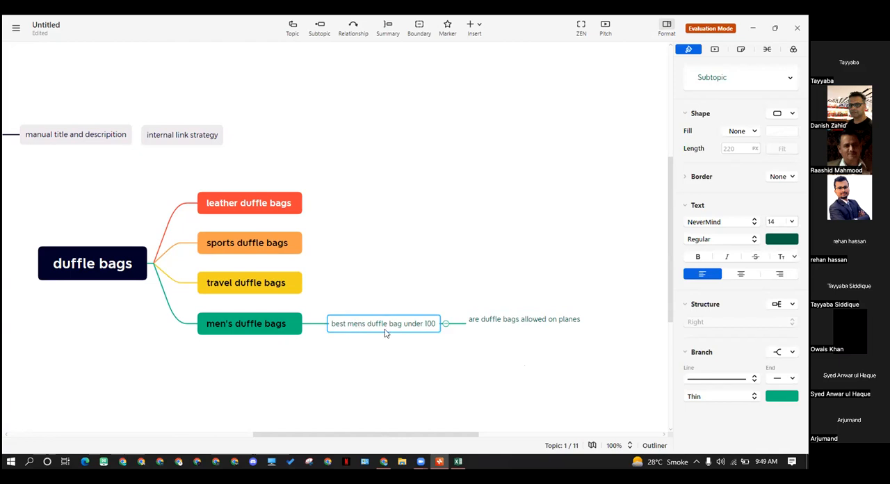
pyautogui.click(539, 327)
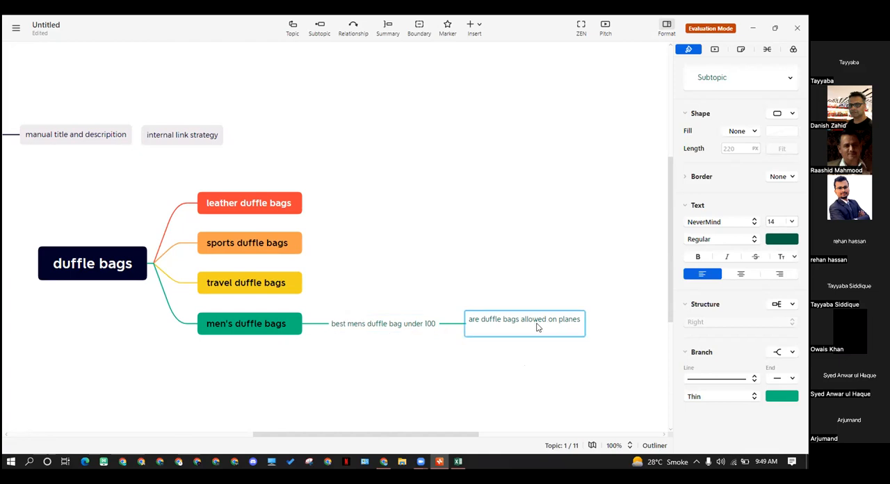
pyautogui.click(556, 373)
pyautogui.click(408, 327)
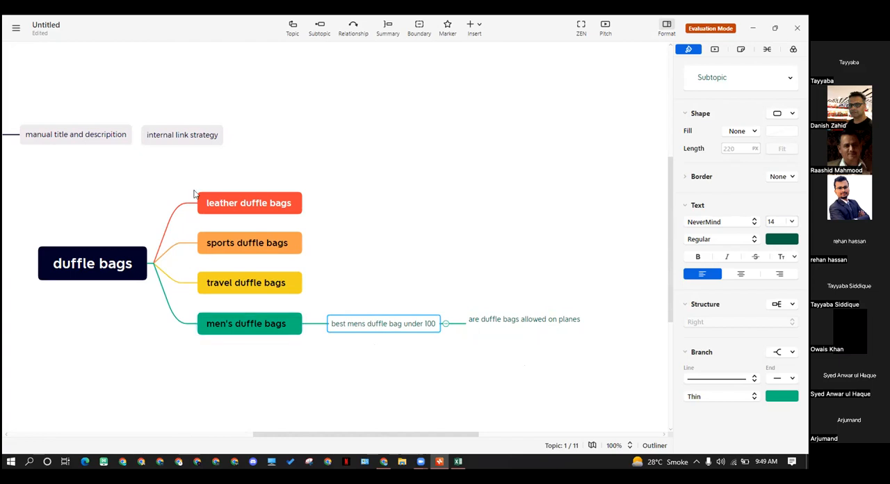
pyautogui.click(375, 358)
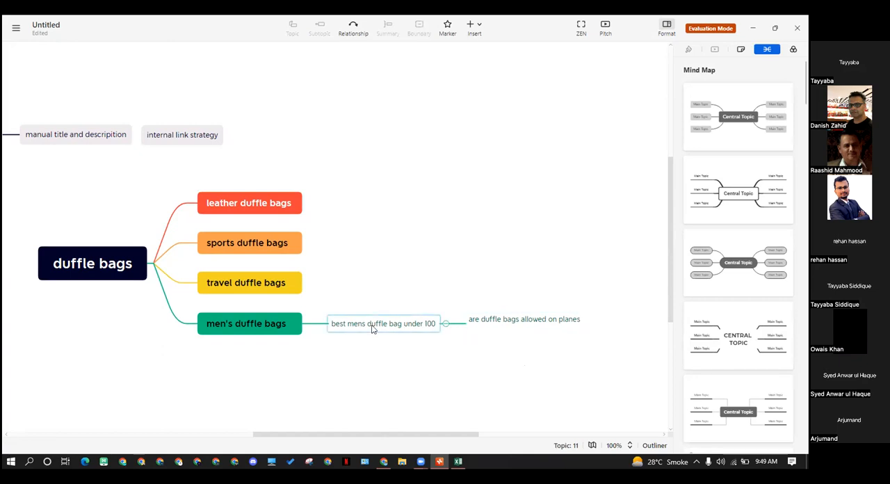
# Paste the copied question "are duffle bags good for school" and attach it as a subtopic of "best mens duffle bag under 100"
pyautogui.hotkey('ctrl', 'v')
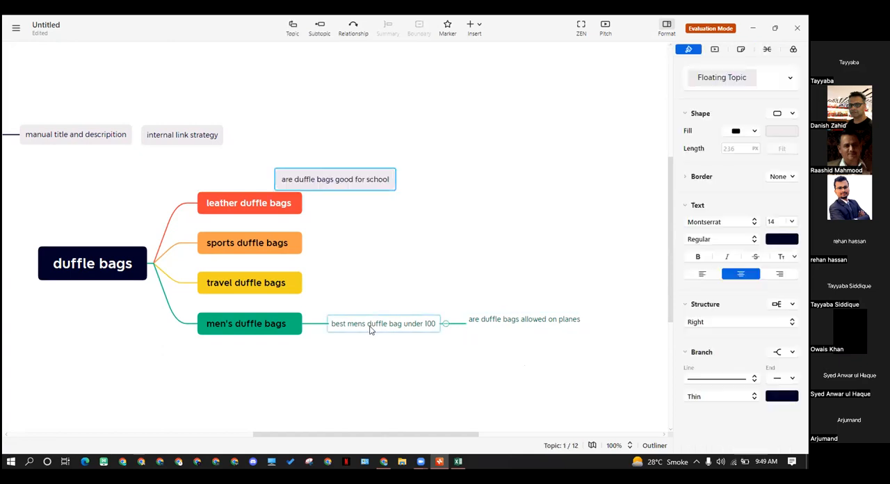
pyautogui.moveTo(368, 179); pyautogui.dragTo(474, 319)
pyautogui.click(489, 359)
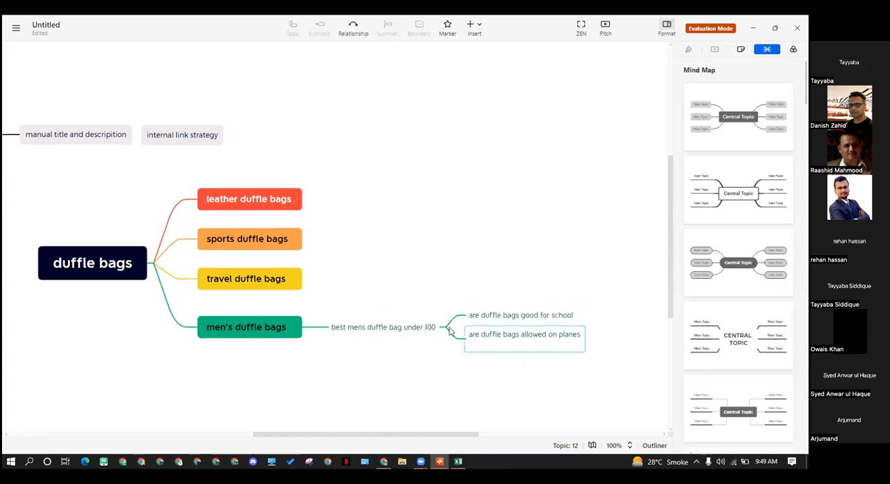
pyautogui.click(366, 331)
pyautogui.click(366, 312)
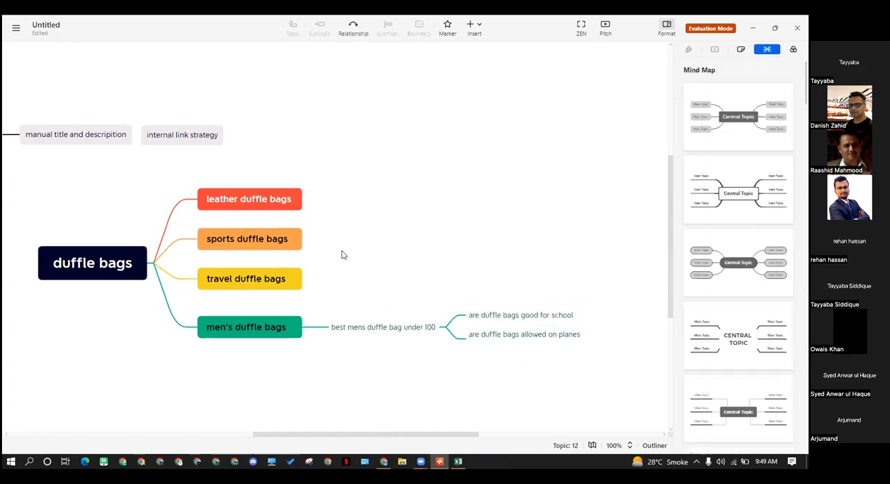
pyautogui.moveTo(341, 193); pyautogui.dragTo(390, 289)
# Copy the suggestion "are duffel bags better than suitcases" from the Excel spreadsheet and return to the Xmind mind map
pyautogui.hotkey('alt', 'Tab')
pyautogui.press('Down')
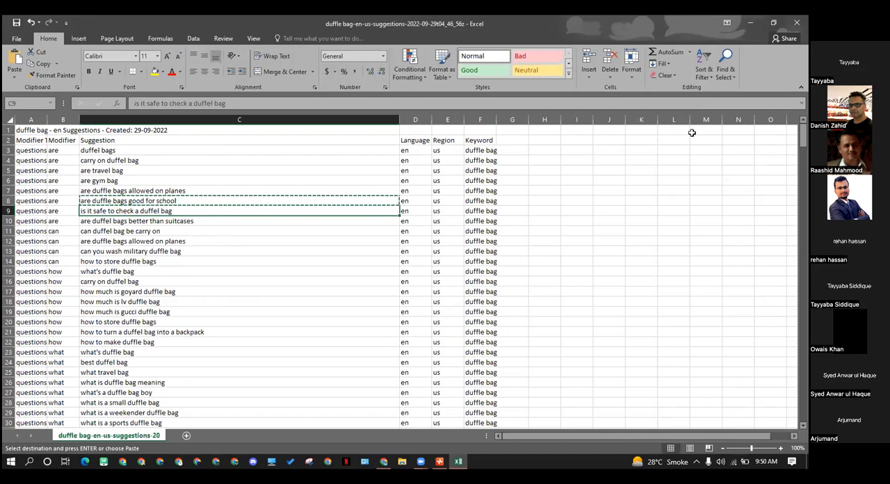
pyautogui.hotkey('alt', 'Tab')
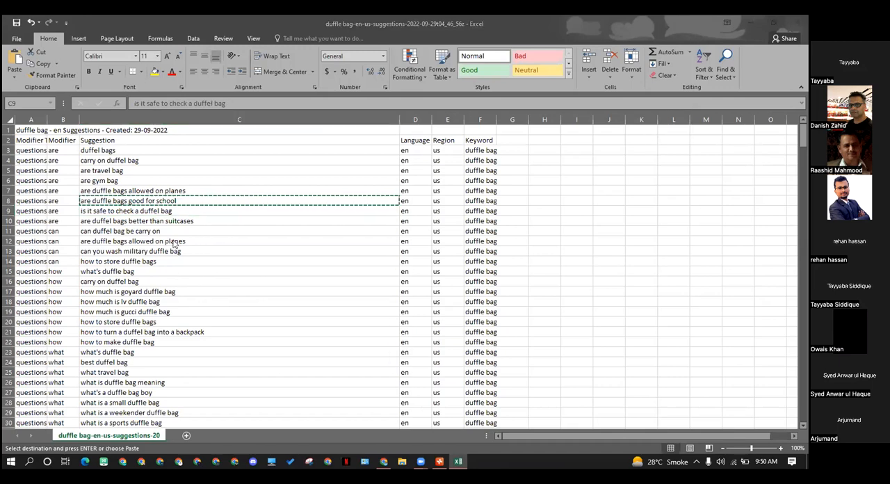
pyautogui.click(152, 208)
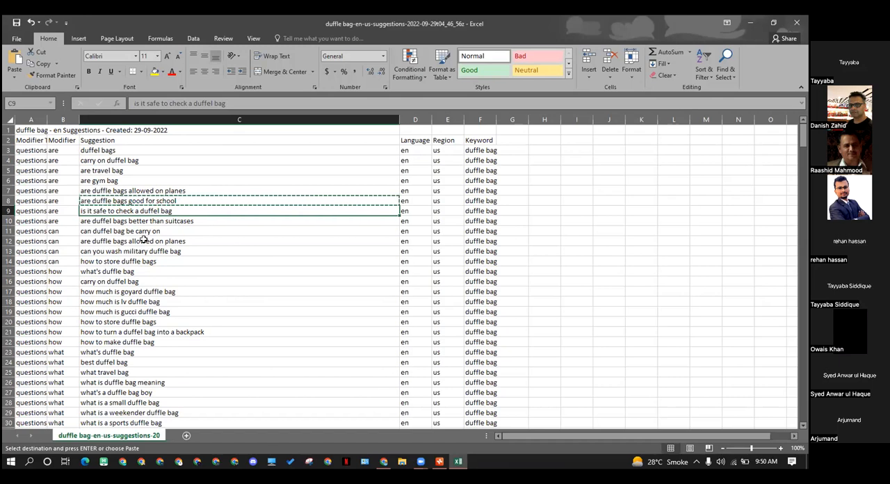
pyautogui.click(187, 222)
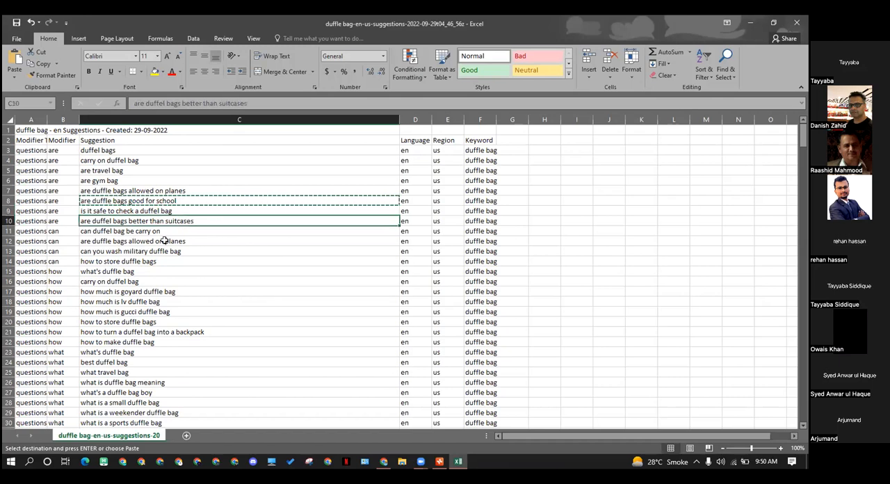
pyautogui.hotkey('ctrl', 'c')
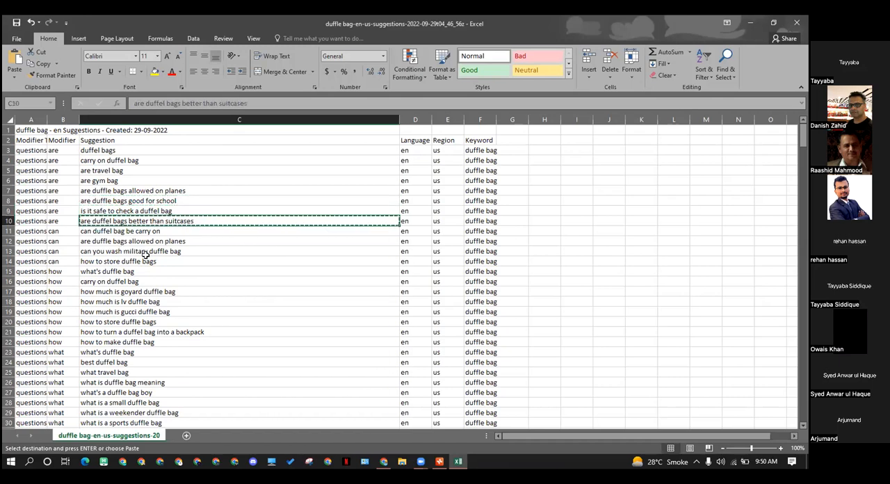
pyautogui.hotkey('alt', 'Tab')
# Add a main topic "vs" to "duffle bags" and paste the copied question "are duffel bags better than suitcases" as its subtopic
pyautogui.click(414, 330)
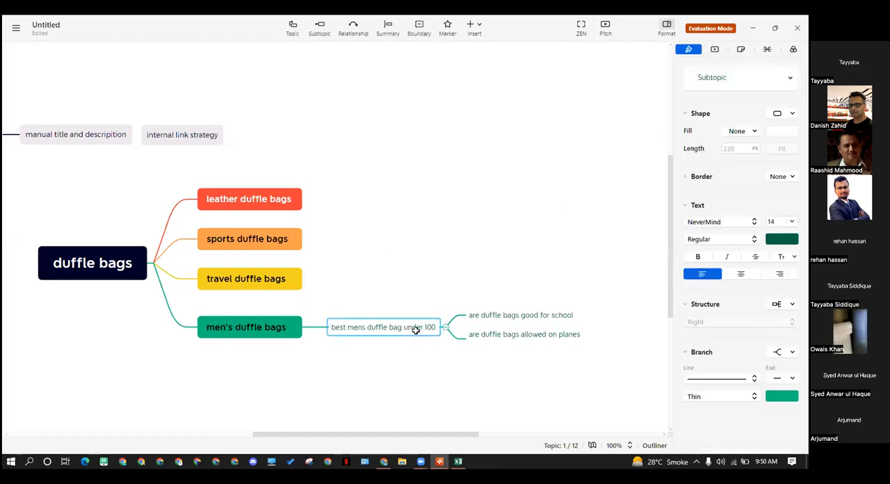
pyautogui.click(258, 377)
pyautogui.click(90, 265)
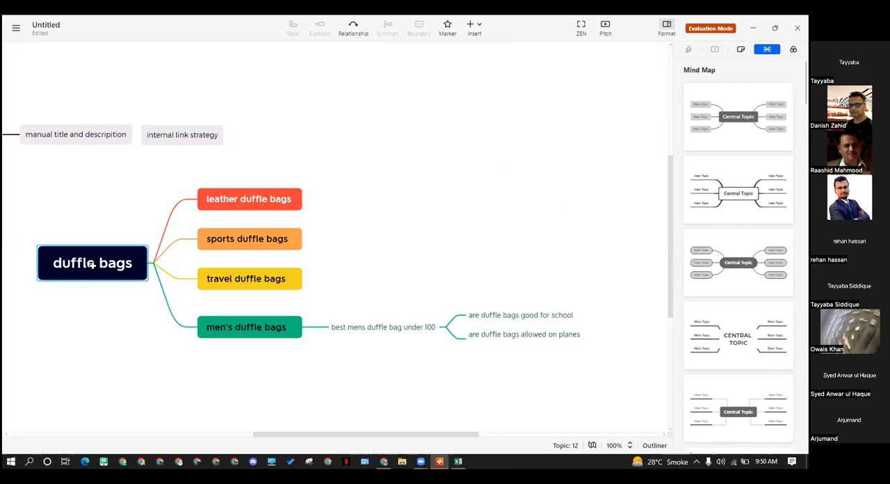
pyautogui.press('Tab')
pyautogui.write('vs')
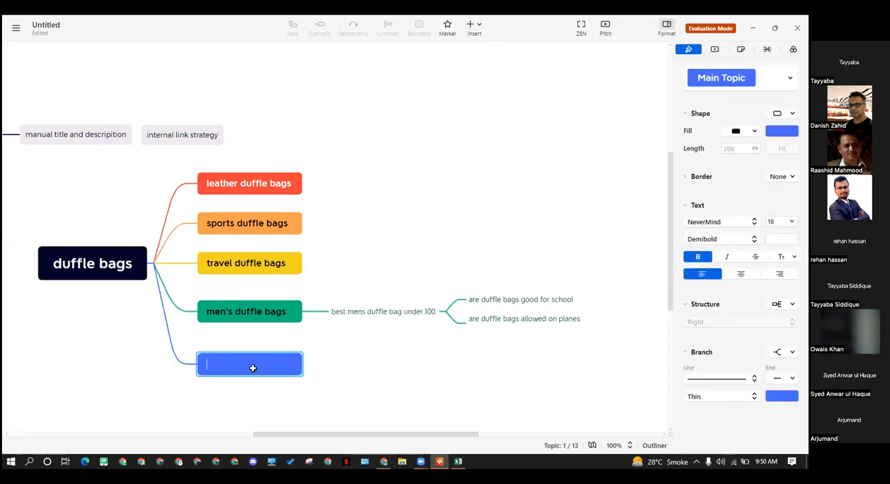
pyautogui.press('Return')
pyautogui.click(338, 385)
pyautogui.click(265, 358)
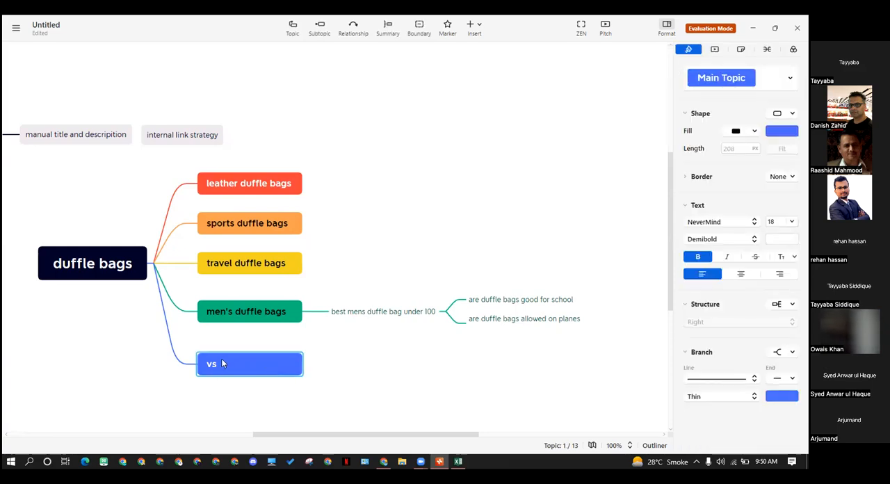
pyautogui.hotkey('ctrl', 'v')
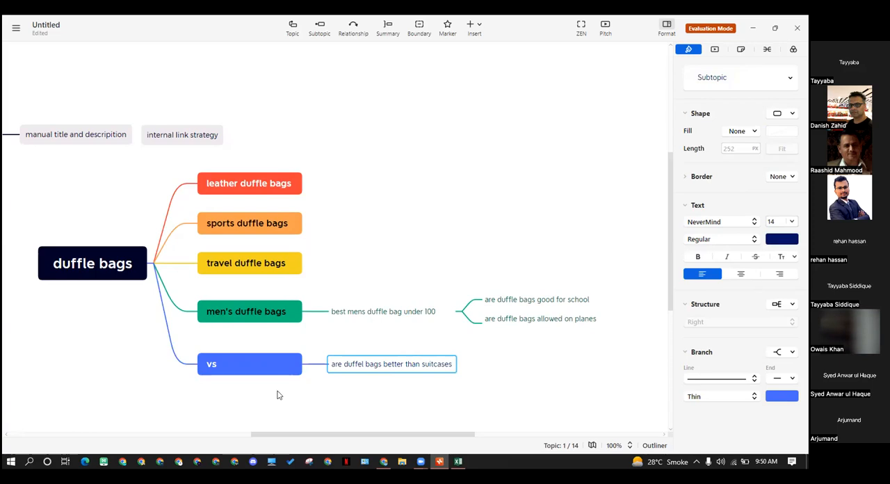
# Copy the suggestion "can you wash military duffle bag" from the Excel spreadsheet and switch back to the Xmind mind map
pyautogui.hotkey('alt', 'Tab')
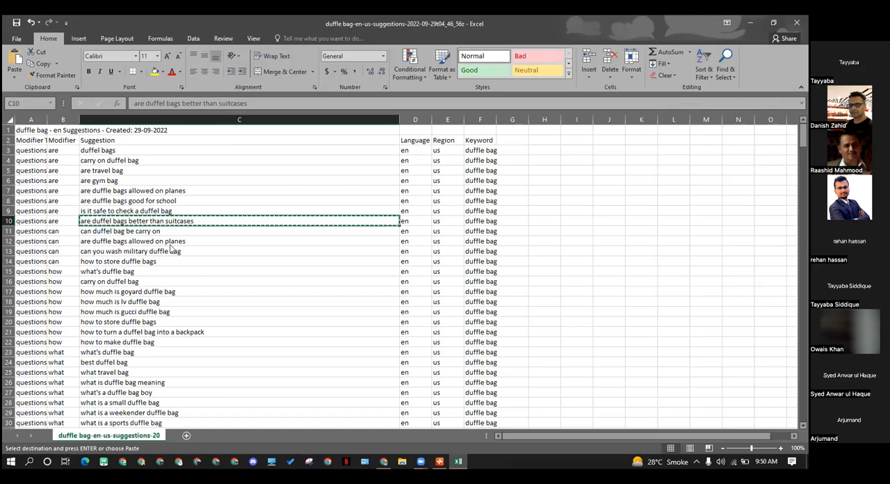
pyautogui.click(107, 241)
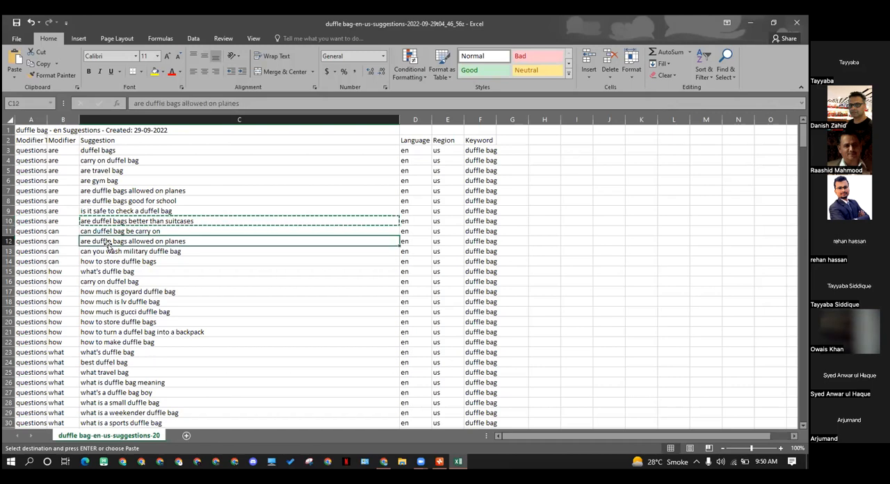
pyautogui.click(115, 253)
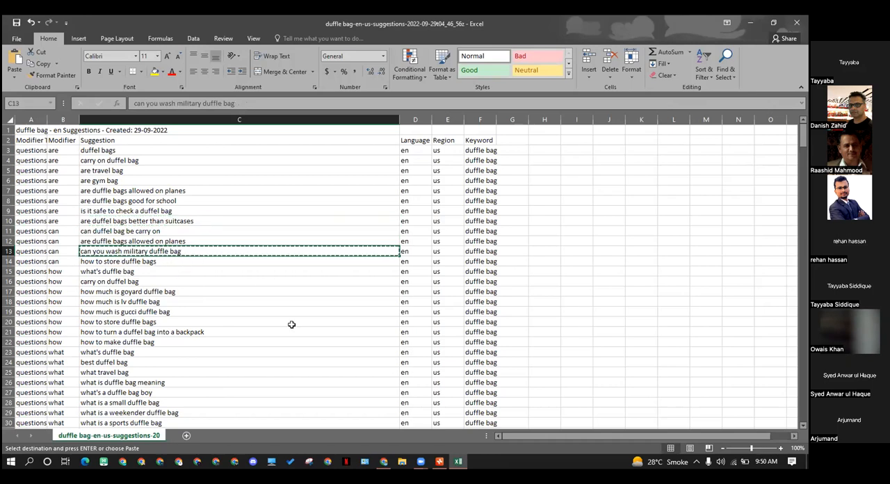
pyautogui.hotkey('alt', 'Tab')
# Add the copied question "can you wash military duffle bag" as a third subtopic of "best mens duffle bag under 100", without a trailing line break
pyautogui.click(381, 318)
pyautogui.press('Tab')
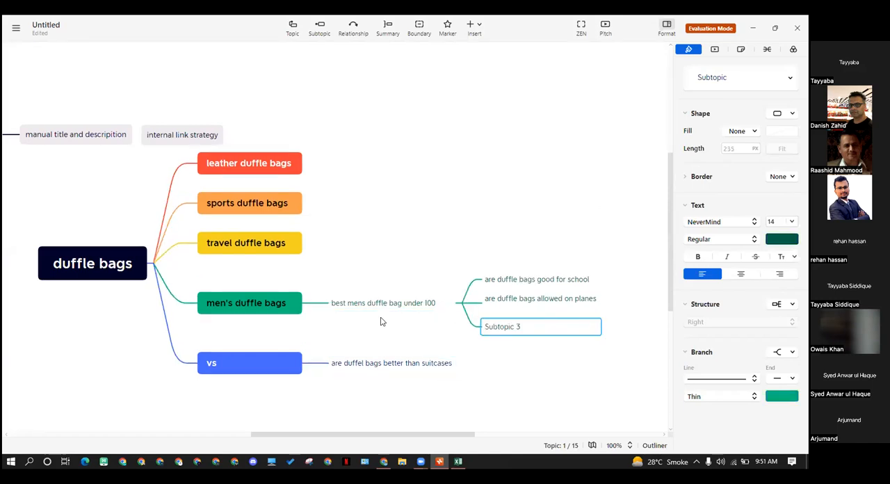
pyautogui.doubleClick(510, 330)
pyautogui.hotkey('ctrl', 'v')
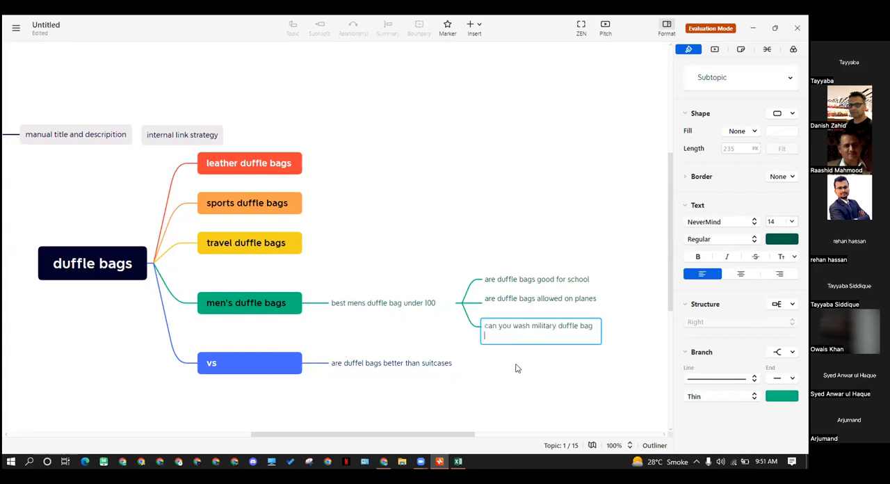
pyautogui.press('BackSpace')
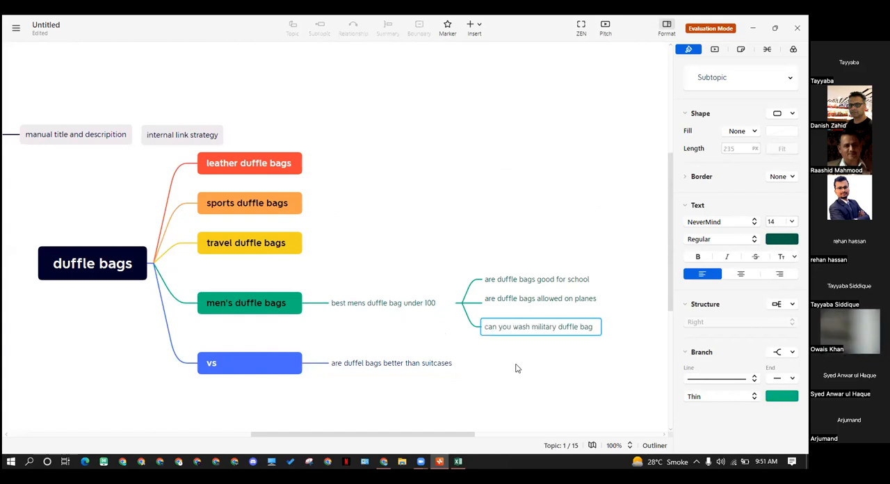
pyautogui.press('Return')
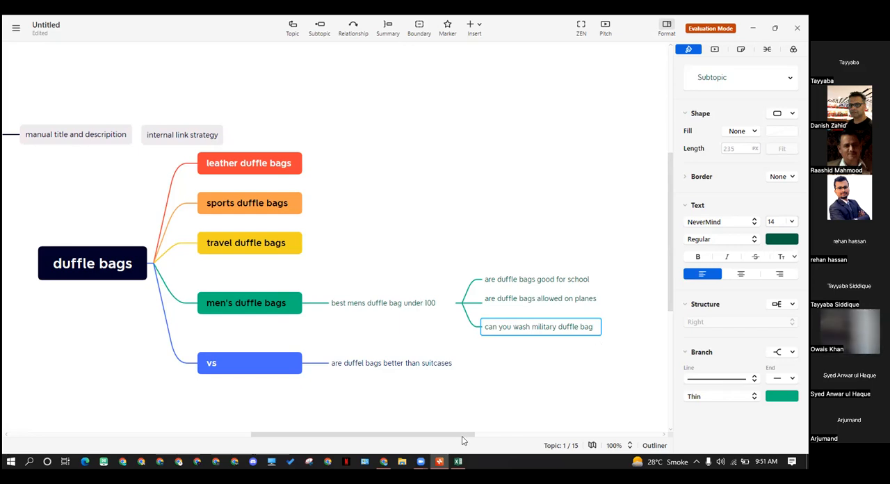
# Move the floating "DR", "search intent", "manual title and descripition" chain and "internal link strategy" away from the duffle bag branches, keeping them next to each other
pyautogui.moveTo(330, 436); pyautogui.dragTo(272, 438)
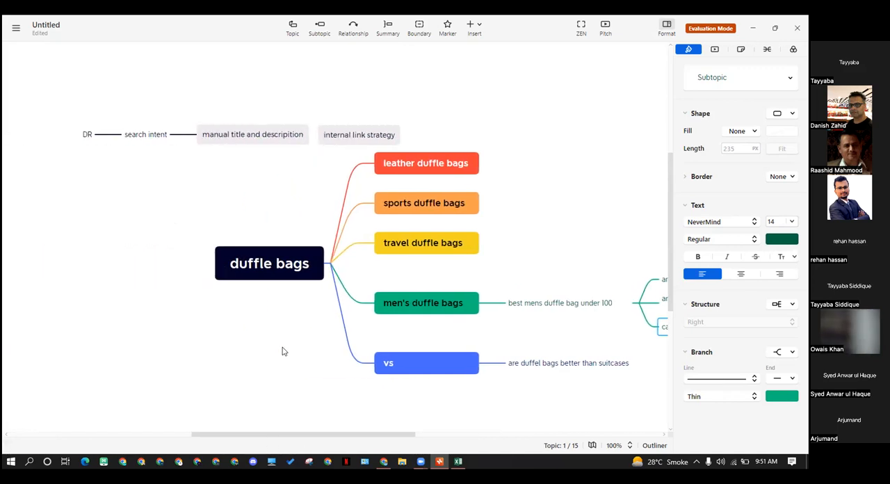
pyautogui.moveTo(323, 141); pyautogui.dragTo(224, 179)
pyautogui.moveTo(73, 122); pyautogui.dragTo(253, 147)
pyautogui.moveTo(246, 139); pyautogui.dragTo(175, 169)
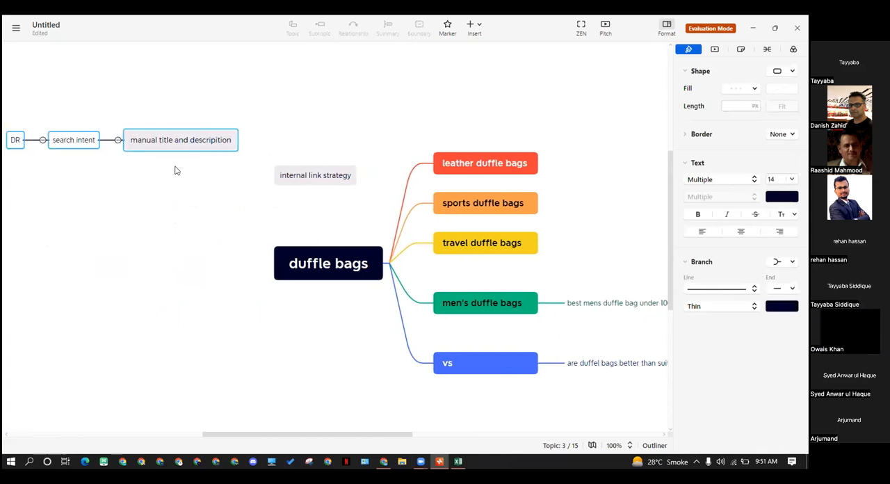
pyautogui.moveTo(310, 180); pyautogui.dragTo(290, 147)
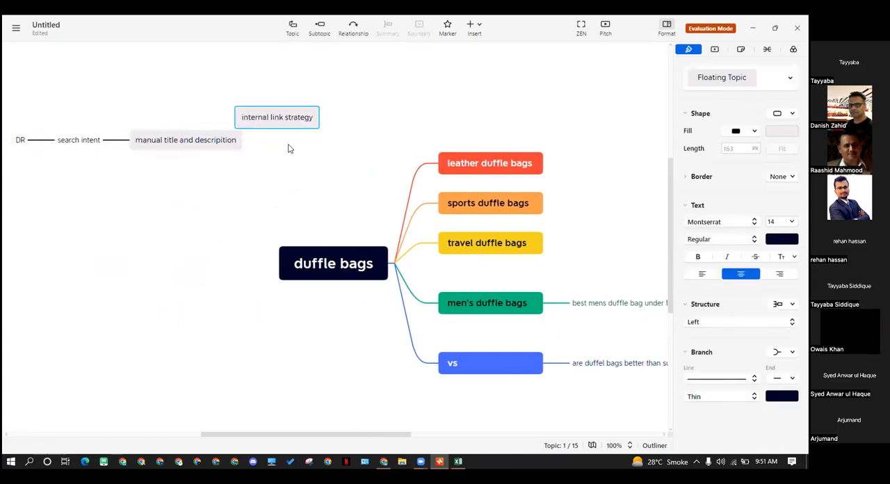
pyautogui.moveTo(333, 435); pyautogui.dragTo(432, 436)
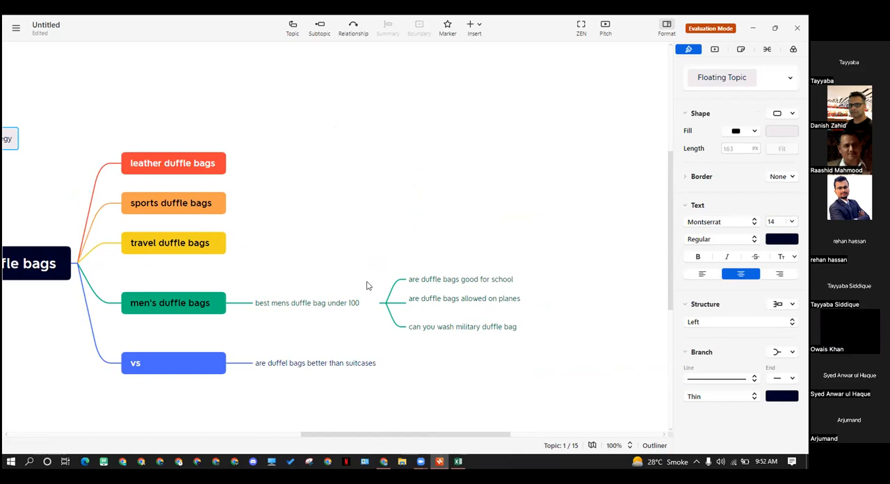
pyautogui.click(341, 306)
pyautogui.click(473, 369)
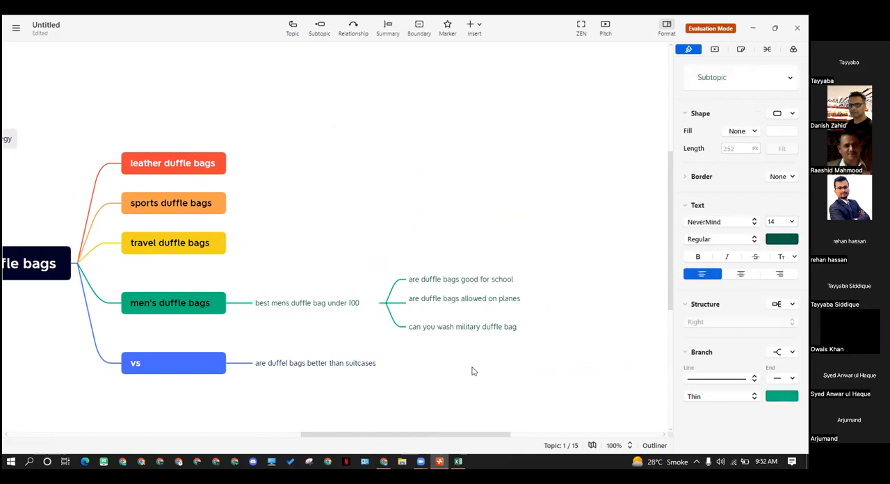
pyautogui.click(438, 276)
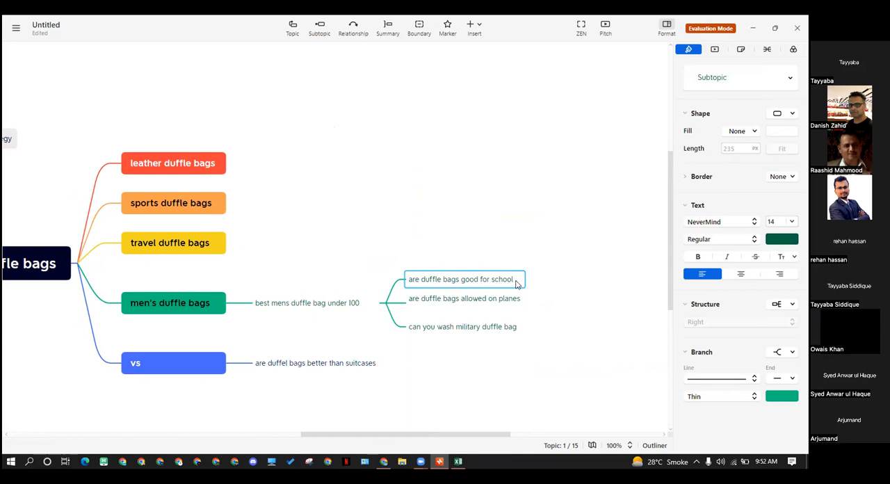
pyautogui.click(565, 251)
pyautogui.click(512, 284)
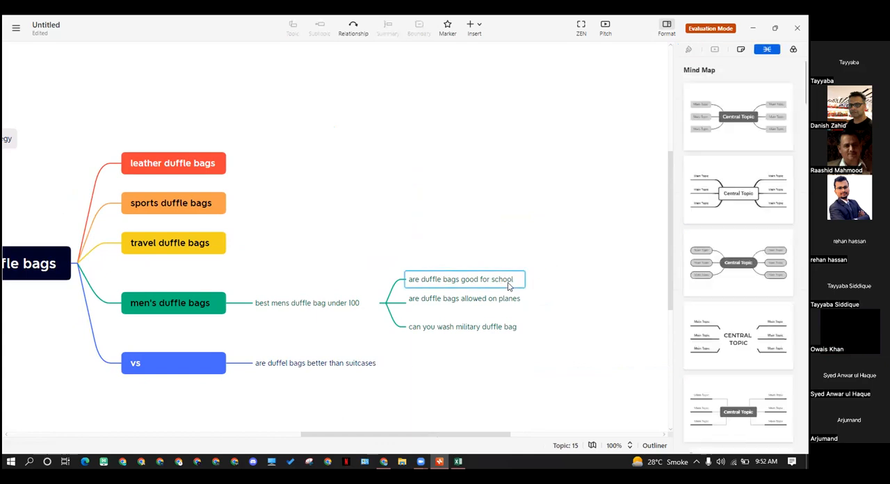
# Copy the question "are duffle bags good for school" from the Xmind mind map and switch to the Chrome browser
pyautogui.hotkey('ctrl', 'a')
pyautogui.click(510, 240)
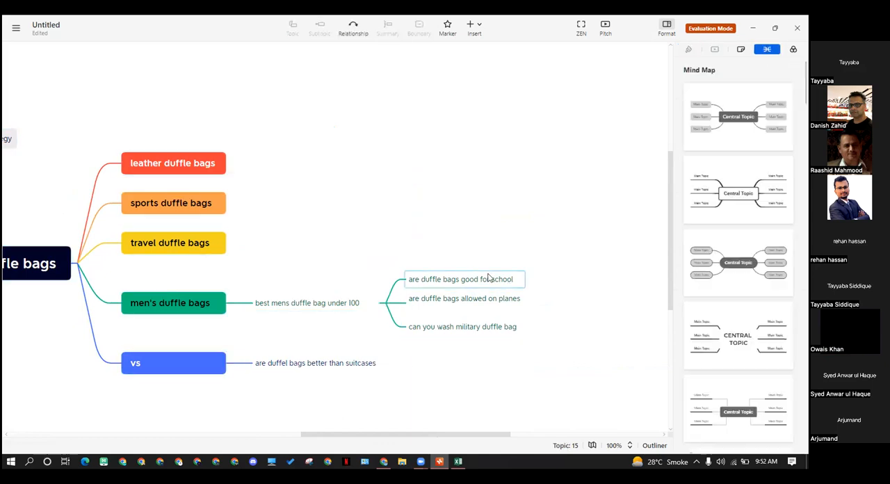
pyautogui.click(489, 279)
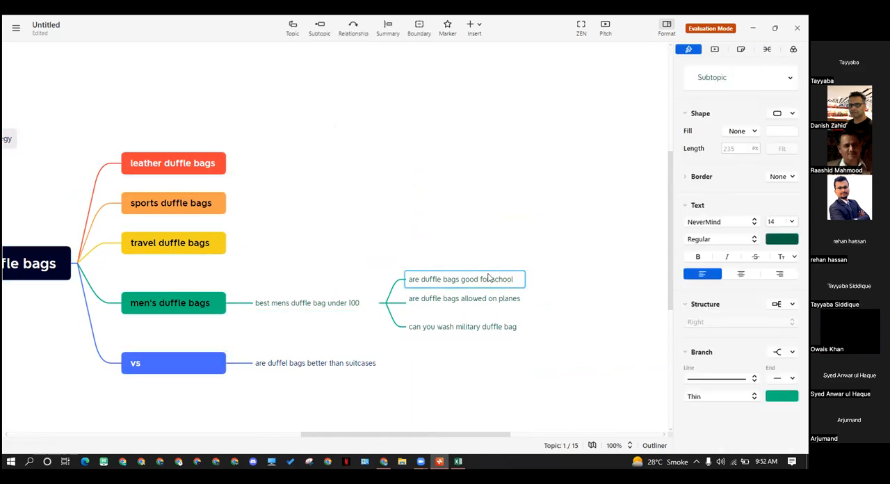
pyautogui.click(383, 460)
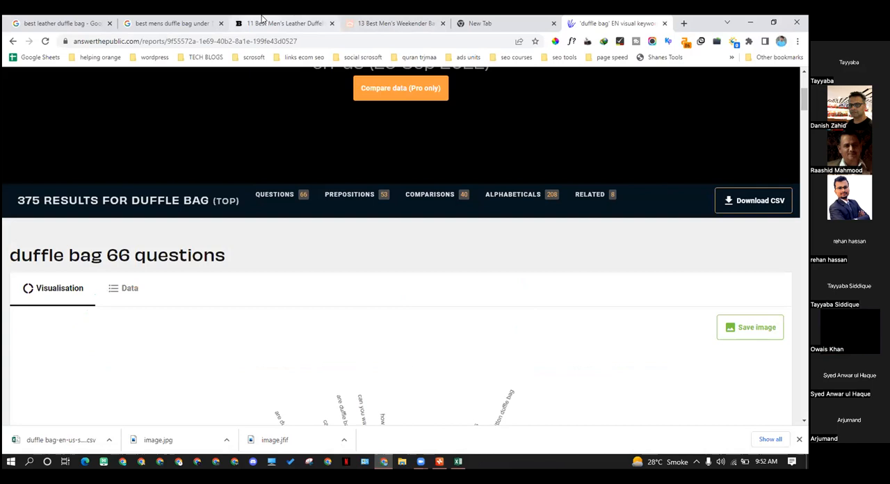
# Replace the "best mens duffle bag under 100" Google query with the copied question "are duffle bags good for school"
pyautogui.click(170, 23)
pyautogui.click(43, 143)
pyautogui.tripleClick(132, 94)
pyautogui.hotkey('ctrl', 'v')
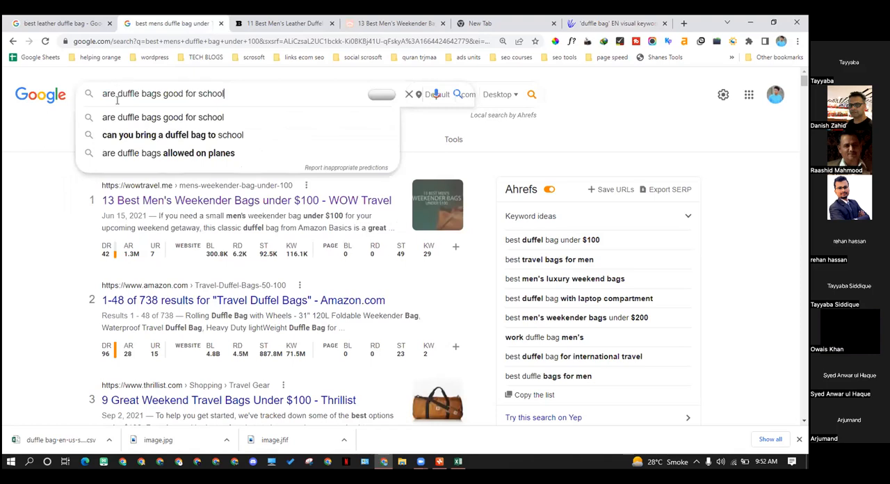
# Compare the suggestions "are duffle bags good for school" and "can you bring a duffel bag to school", then search Google for the former
pyautogui.press('Down')
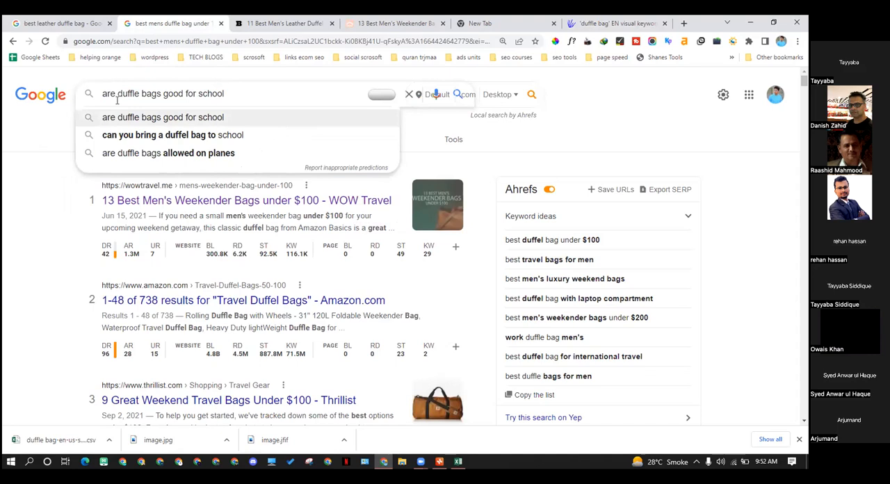
pyautogui.press('Down')
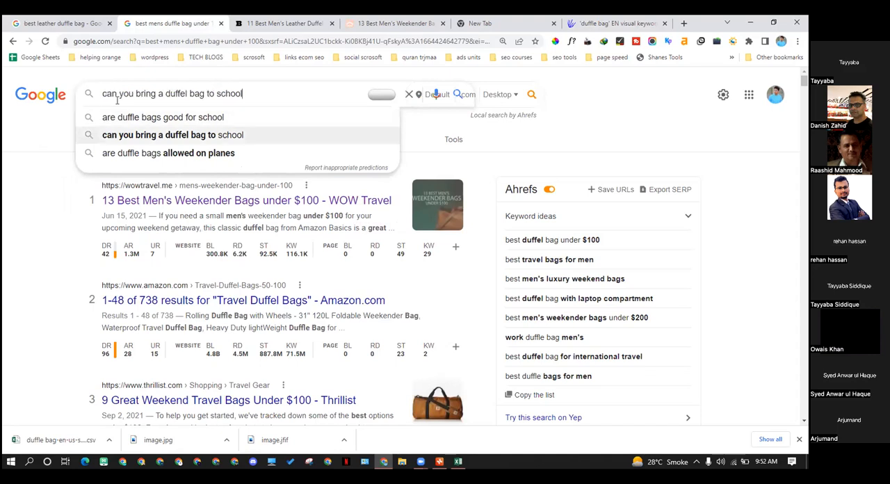
pyautogui.press('Up')
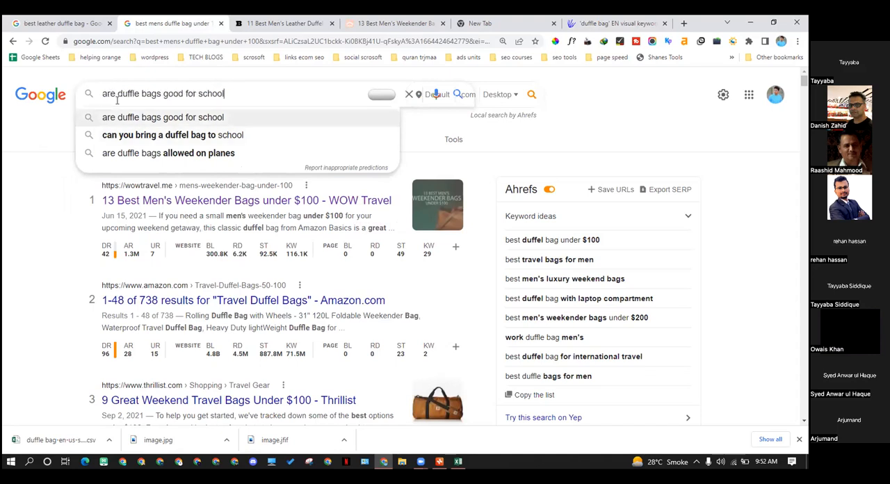
pyautogui.press('Down')
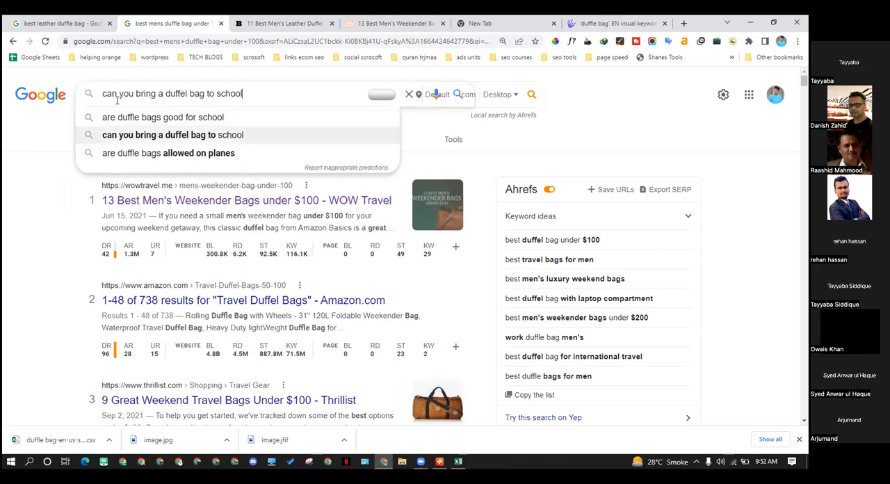
pyautogui.press('Up')
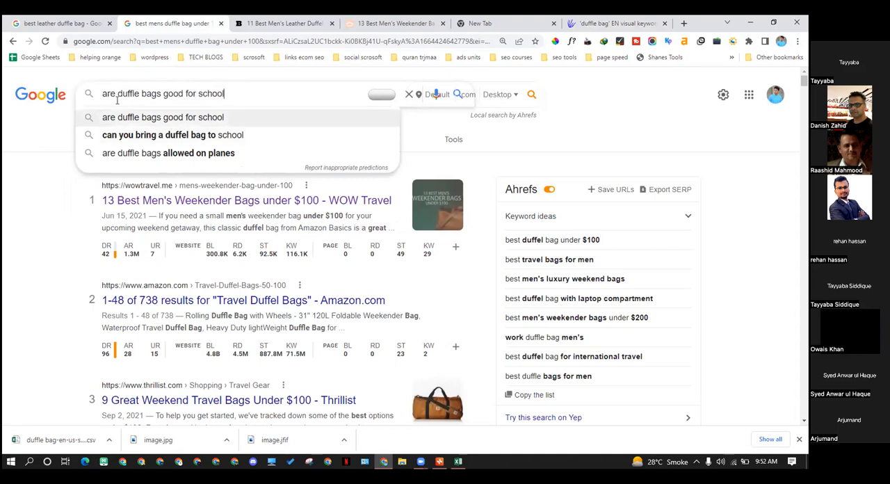
pyautogui.press('Down')
pyautogui.press('Up')
pyautogui.press('Down')
pyautogui.press('Up')
pyautogui.press('Down')
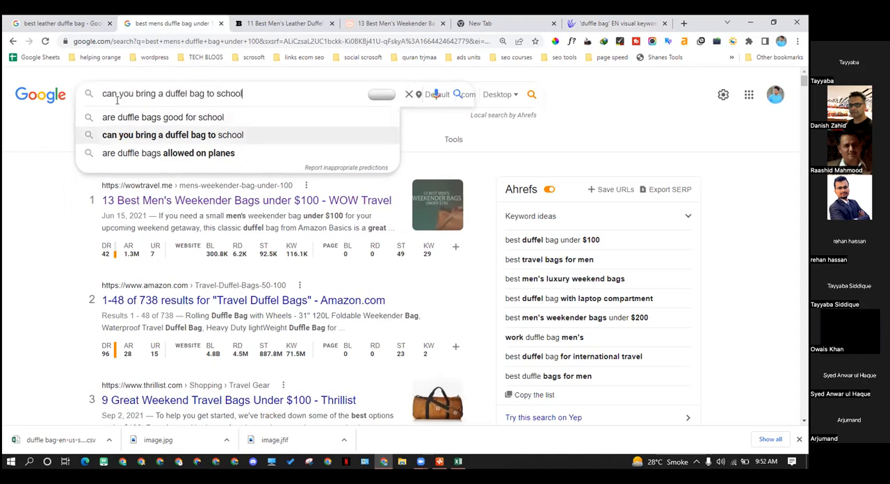
pyautogui.press('Up')
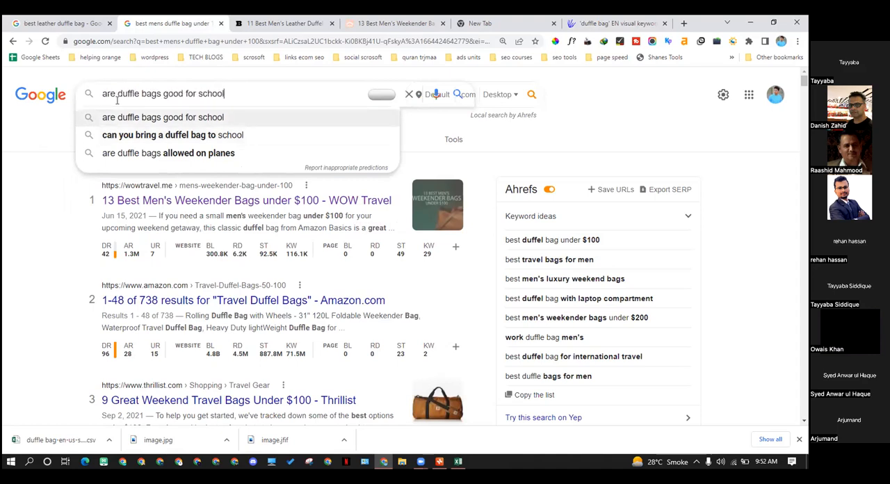
pyautogui.press('Down')
pyautogui.press('Up')
pyautogui.press('Return')
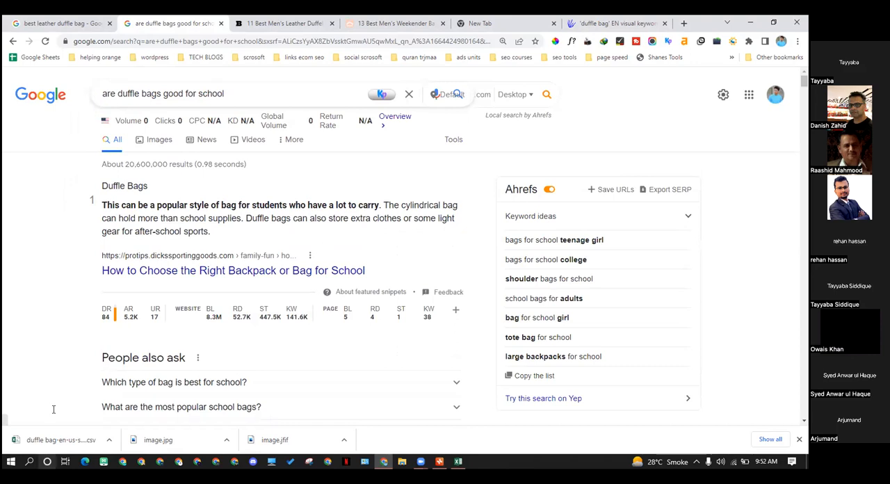
# Examine the Google results for "are duffle bags good for school", including the featured snippet, related questions and each site's Ahrefs metrics
pyautogui.scroll(-4, 145, 235)
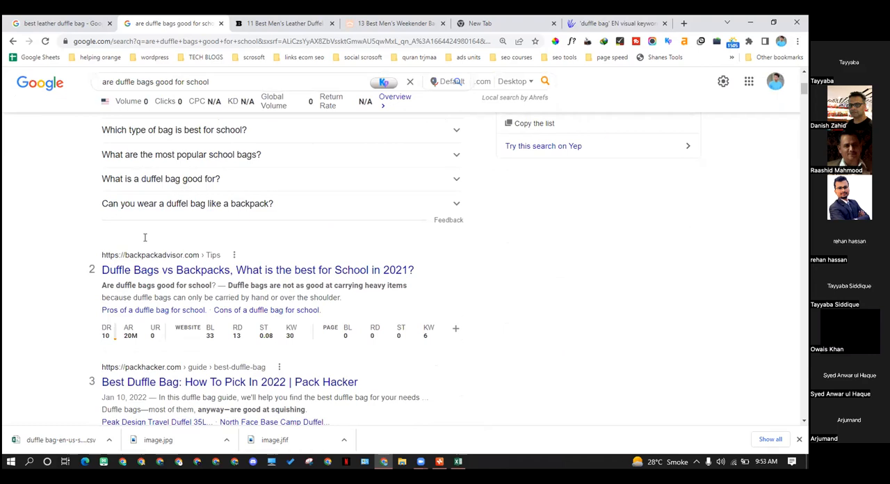
pyautogui.scroll(-5, 144, 237)
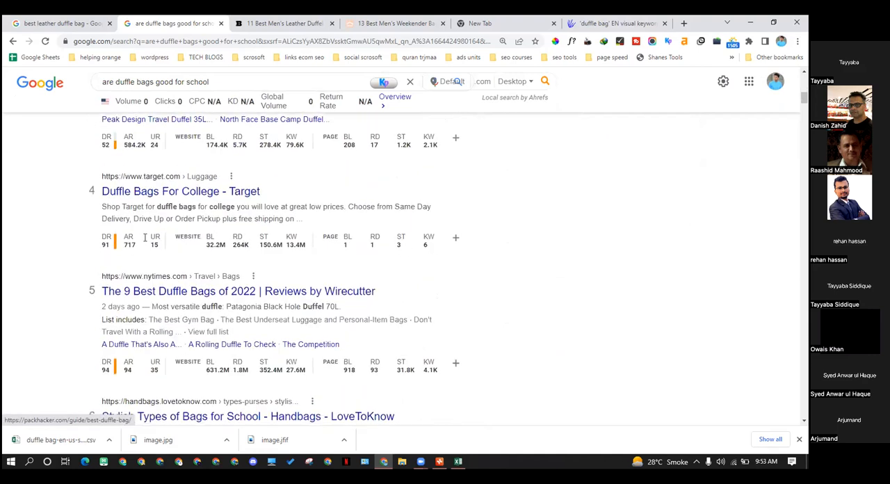
pyautogui.scroll(-7, 145, 237)
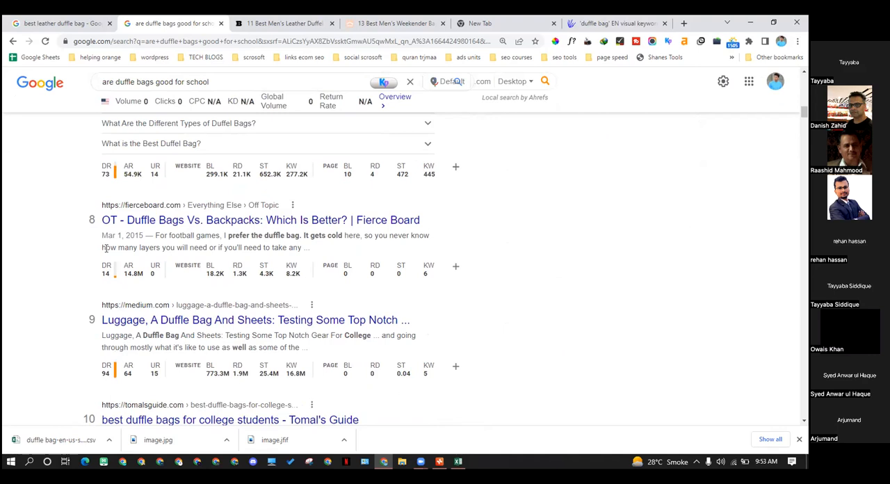
pyautogui.scroll(7, 106, 248)
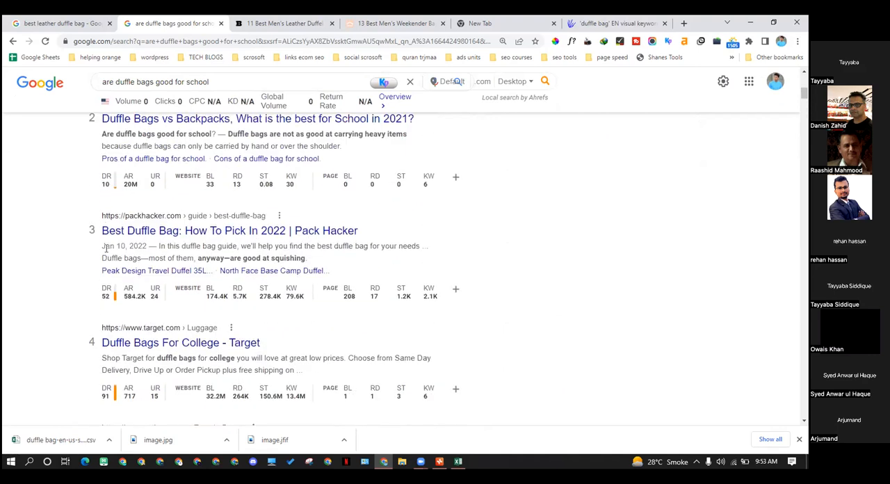
pyautogui.scroll(3, 106, 248)
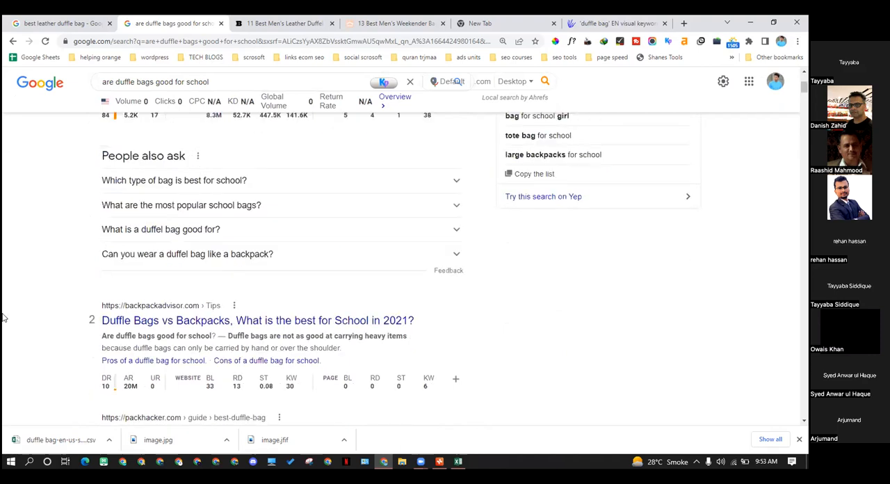
pyautogui.scroll(1, 172, 381)
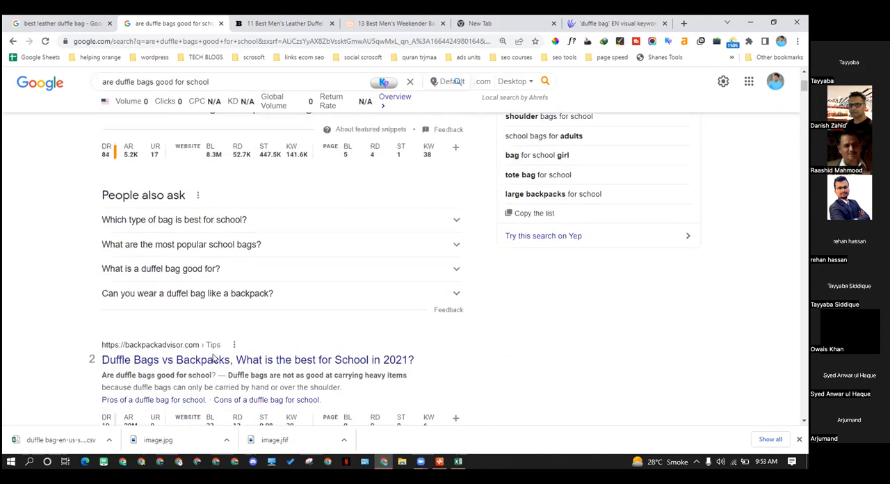
pyautogui.scroll(-1, 173, 380)
pyautogui.scroll(3, 138, 283)
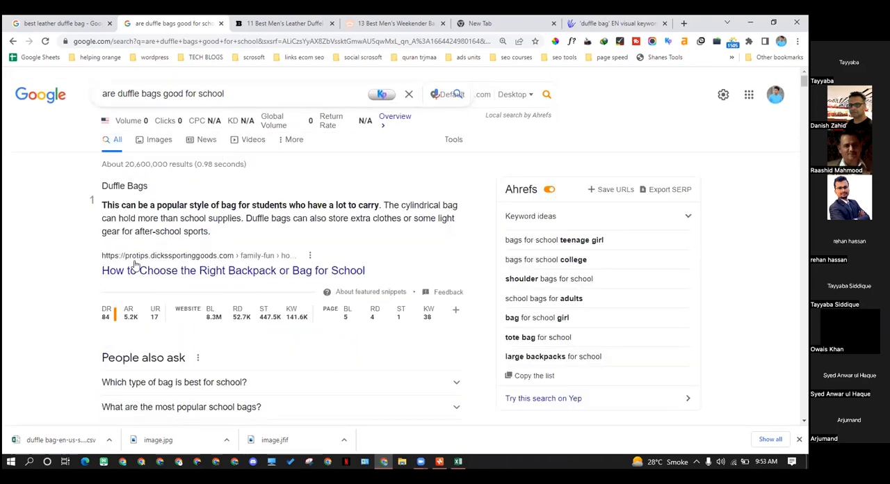
pyautogui.scroll(-4, 375, 297)
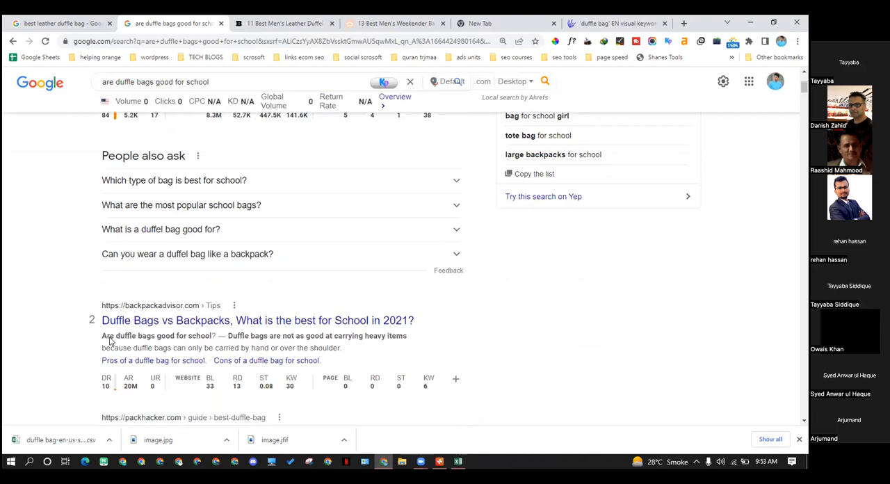
# Highlight the matching question in the backpackadvisor.com result's snippet and open that article in a new browser tab
pyautogui.moveTo(110, 336); pyautogui.dragTo(213, 337)
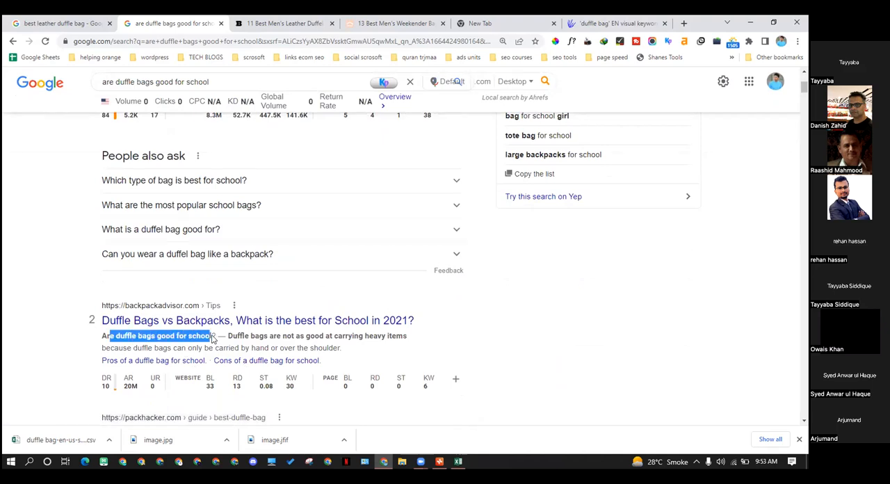
pyautogui.moveTo(102, 337); pyautogui.dragTo(155, 336)
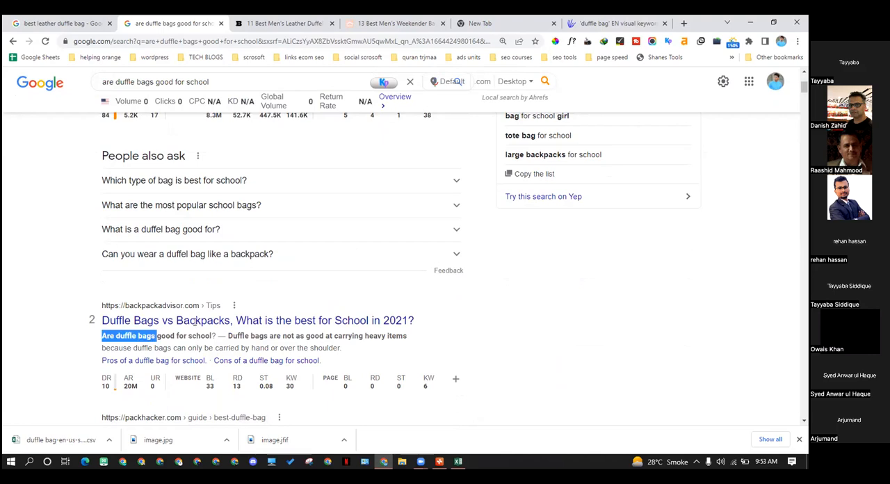
pyautogui.rightClick(212, 328)
pyautogui.click(213, 331)
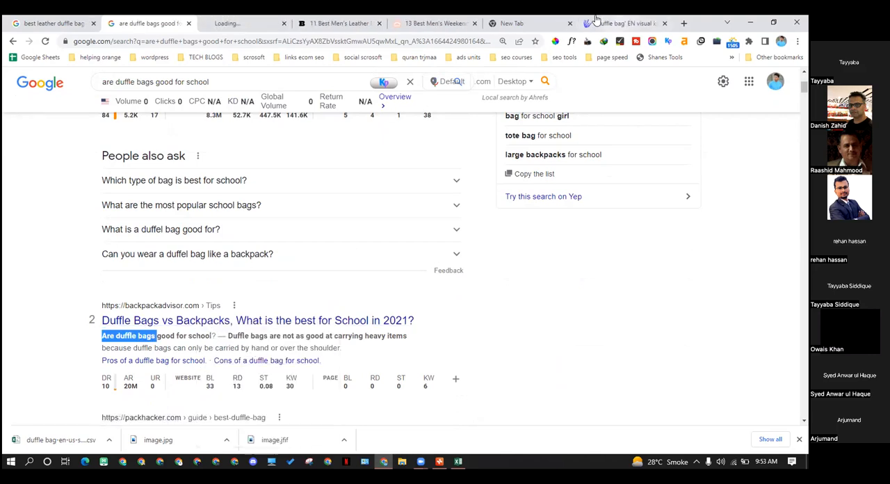
pyautogui.click(264, 21)
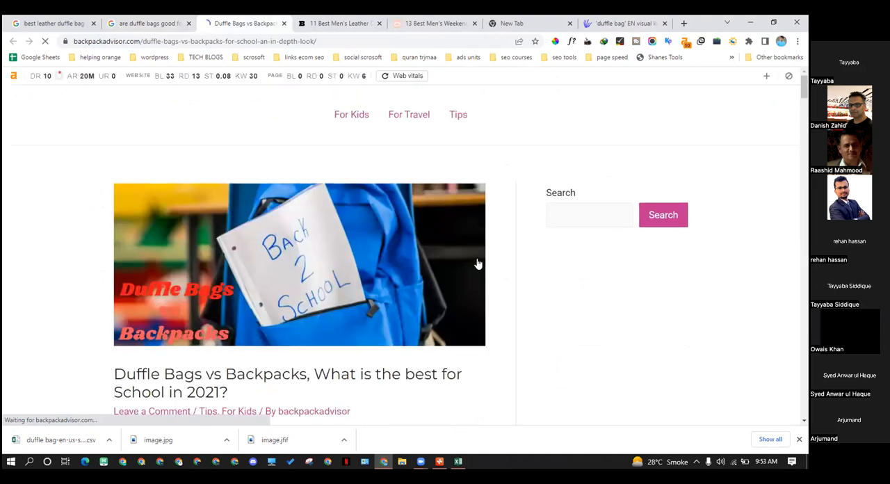
# Review the "Duffle Bags vs Backpacks" article's layout and frequently asked questions, and collapse its table of contents
pyautogui.scroll(-6, 327, 230)
pyautogui.scroll(3, 327, 230)
pyautogui.scroll(3, 328, 230)
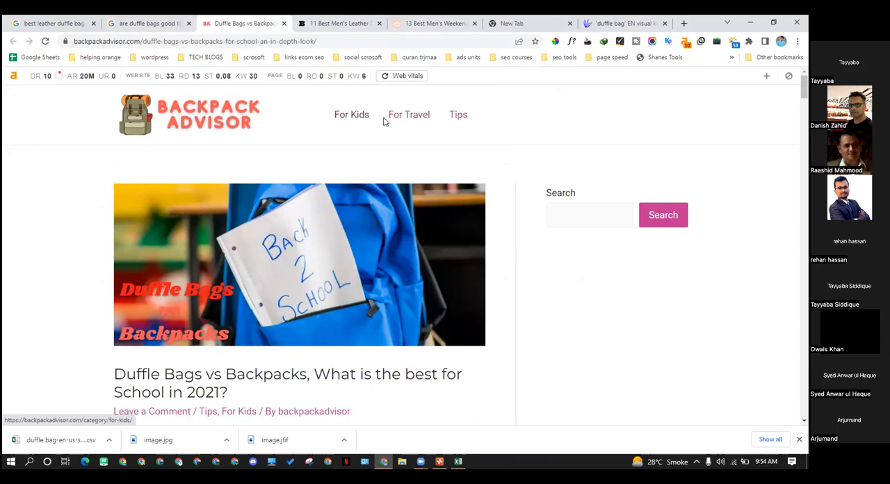
pyautogui.scroll(-5, 323, 214)
pyautogui.scroll(-3, 323, 215)
pyautogui.scroll(3, 294, 210)
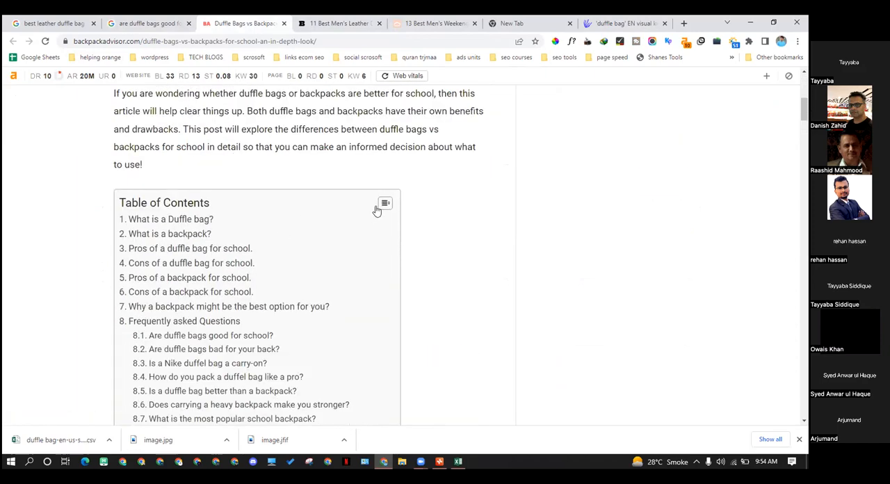
pyautogui.click(385, 202)
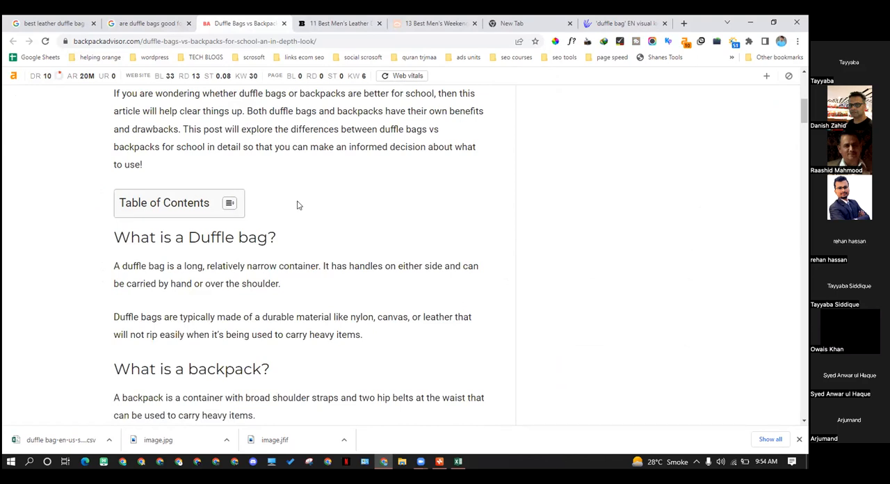
pyautogui.click(438, 21)
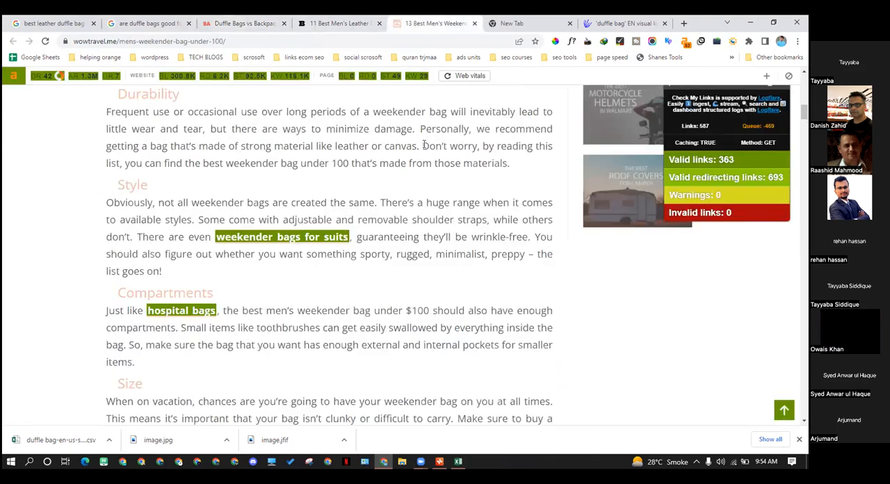
pyautogui.scroll(4, 337, 320)
pyautogui.scroll(8, 336, 320)
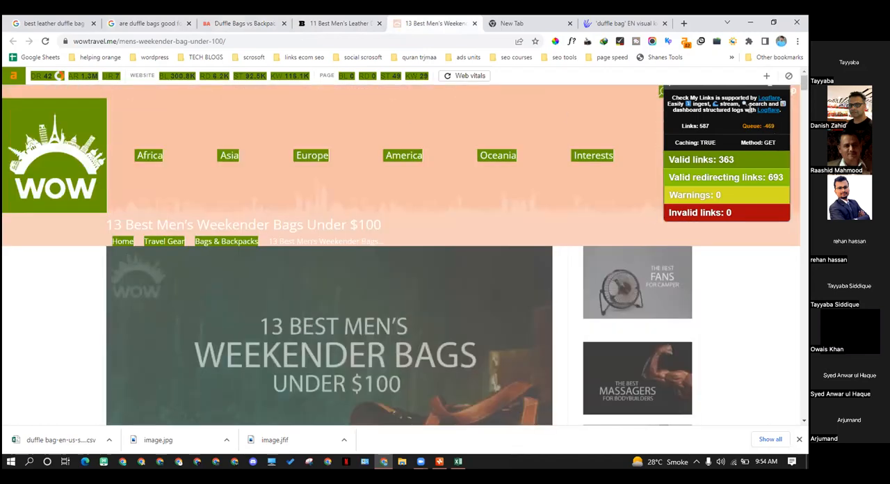
pyautogui.scroll(-3, 396, 293)
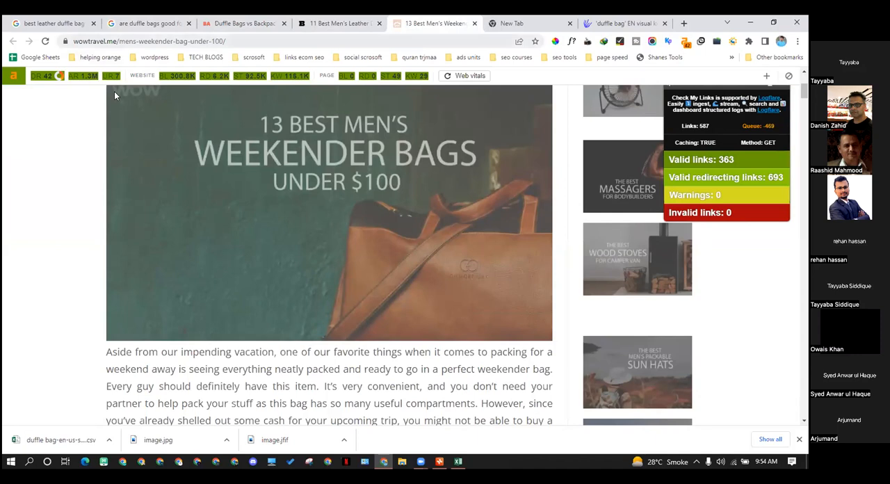
pyautogui.click(104, 41)
pyautogui.moveTo(74, 41); pyautogui.dragTo(140, 41)
pyautogui.rightClick(95, 43)
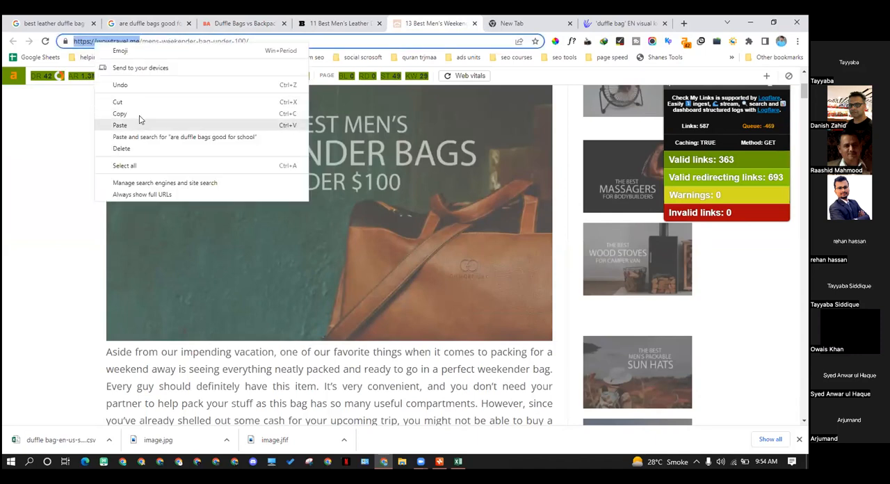
pyautogui.click(126, 113)
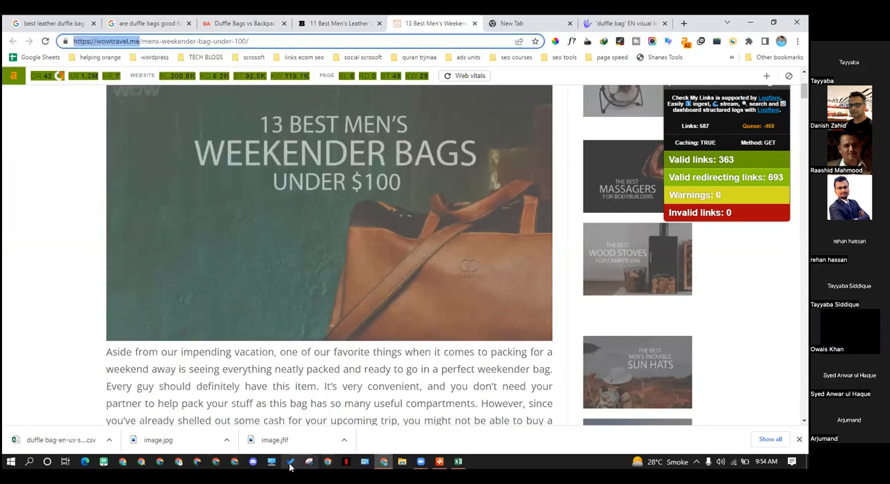
# Switch to the other Chrome profile and open the Azad SEO member dashboard with its SEO tool subscriptions
pyautogui.click(234, 461)
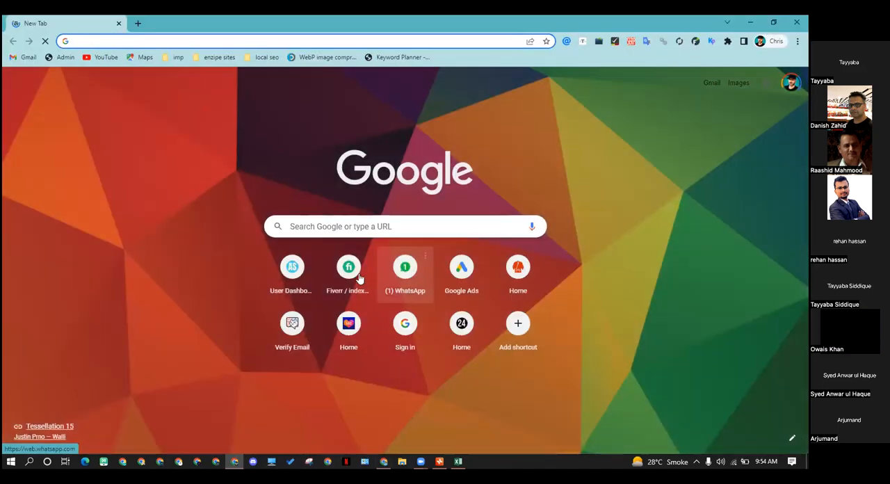
pyautogui.click(299, 279)
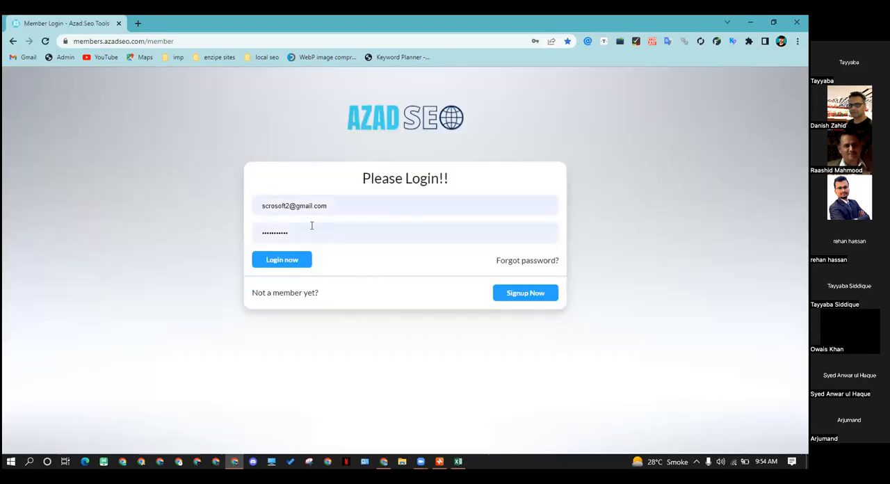
pyautogui.click(291, 262)
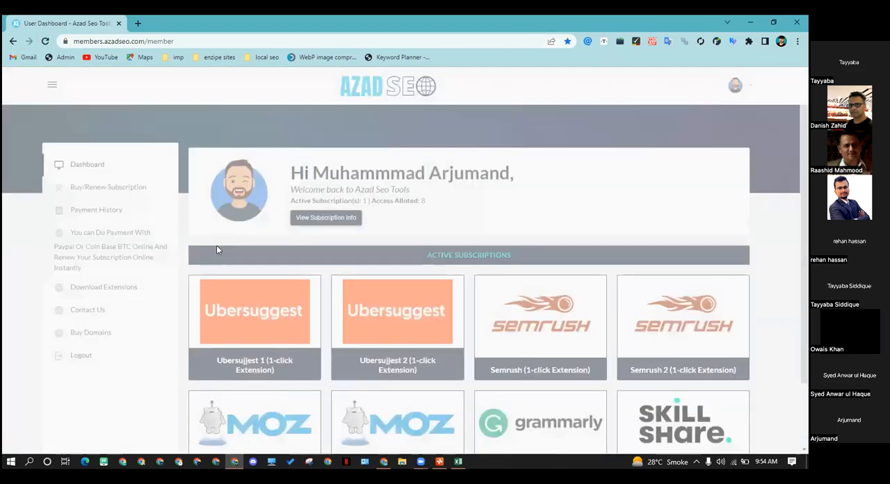
pyautogui.click(498, 307)
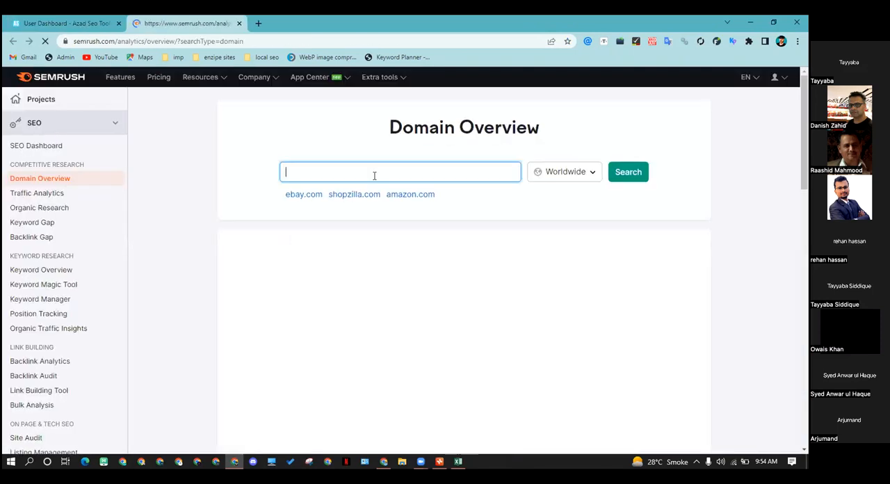
pyautogui.hotkey('ctrl', 'v')
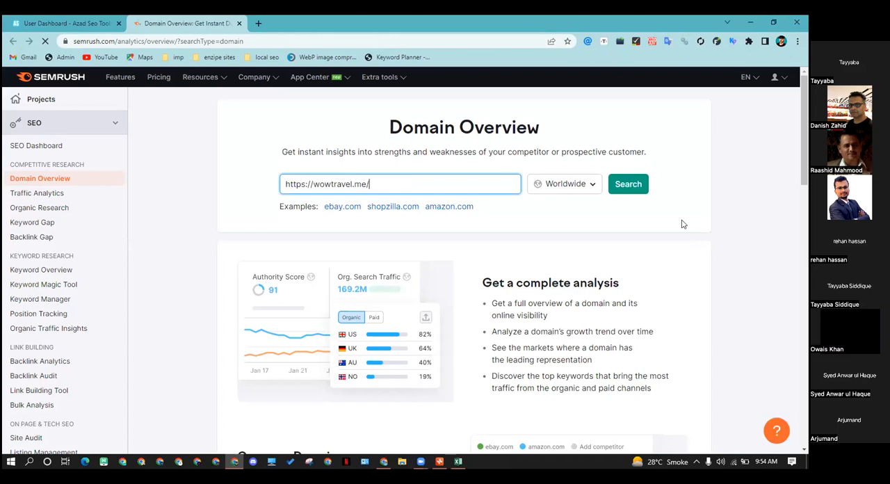
pyautogui.click(631, 186)
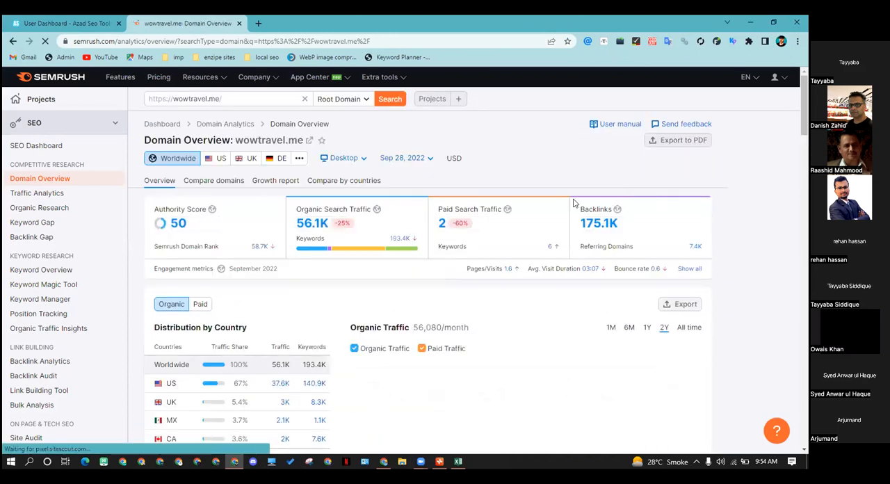
# Examine wowtravel.me's organic traffic trend, traffic distribution by country and keywords by intent in the Domain Overview report
pyautogui.scroll(-1, 486, 230)
pyautogui.scroll(-5, 309, 277)
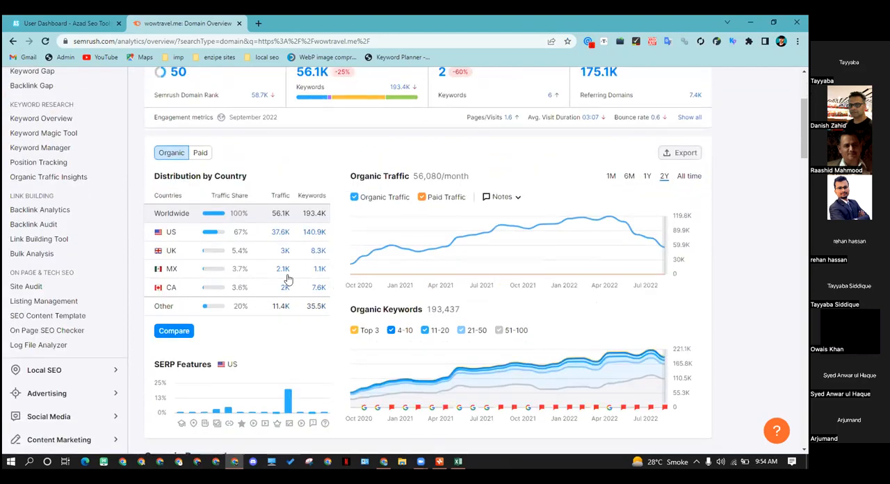
pyautogui.scroll(-2, 309, 277)
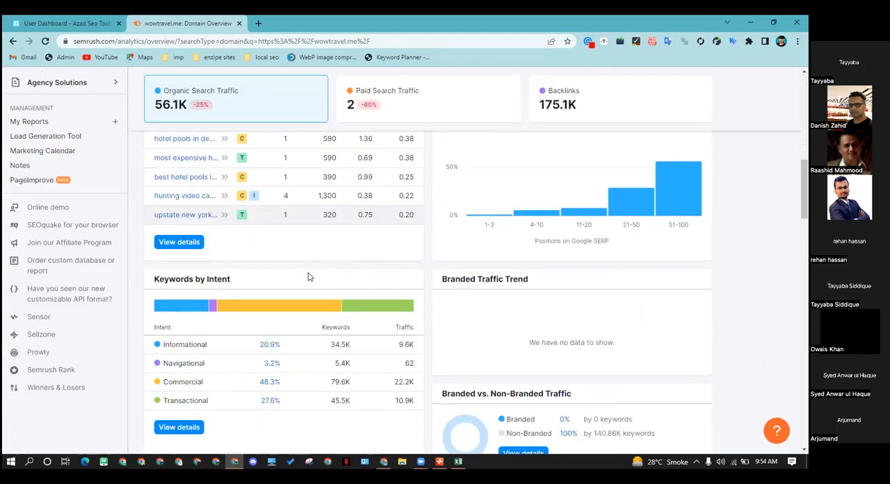
pyautogui.scroll(-2, 292, 285)
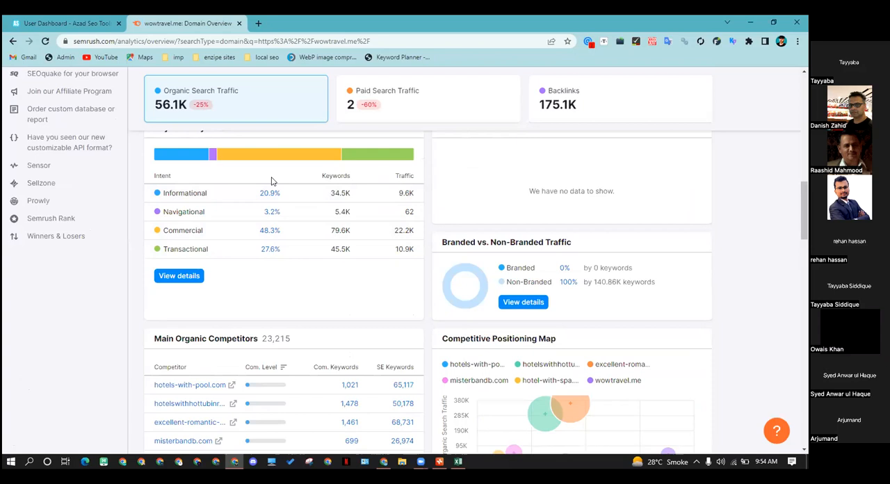
pyautogui.scroll(7, 466, 288)
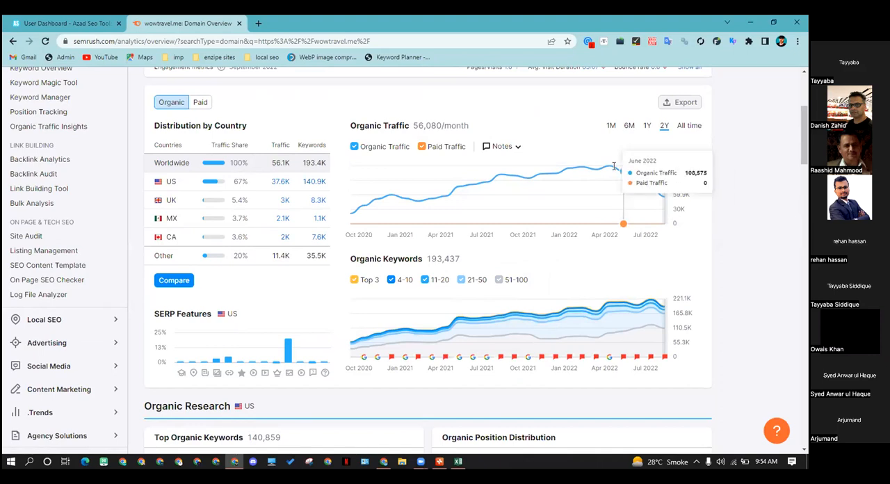
pyautogui.scroll(-1, 242, 264)
pyautogui.scroll(-5, 241, 264)
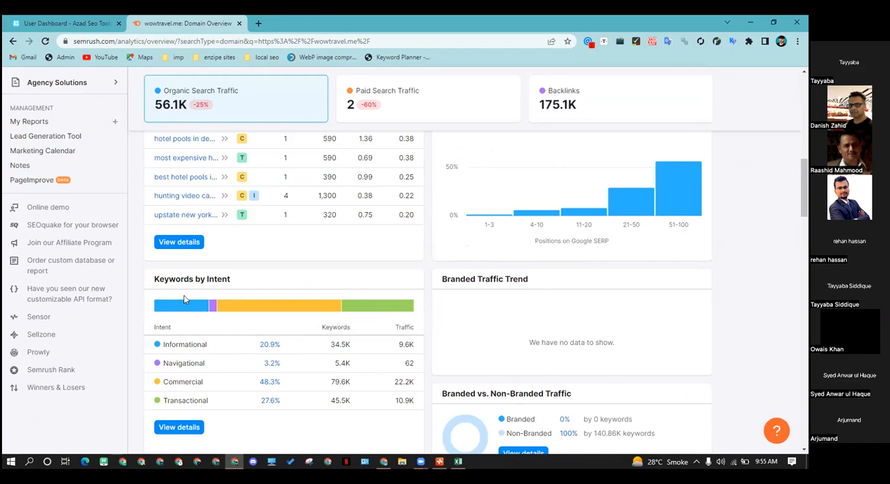
pyautogui.scroll(1, 503, 312)
pyautogui.scroll(3, 503, 311)
pyautogui.rightClick(502, 308)
pyautogui.click(731, 288)
pyautogui.scroll(2, 704, 312)
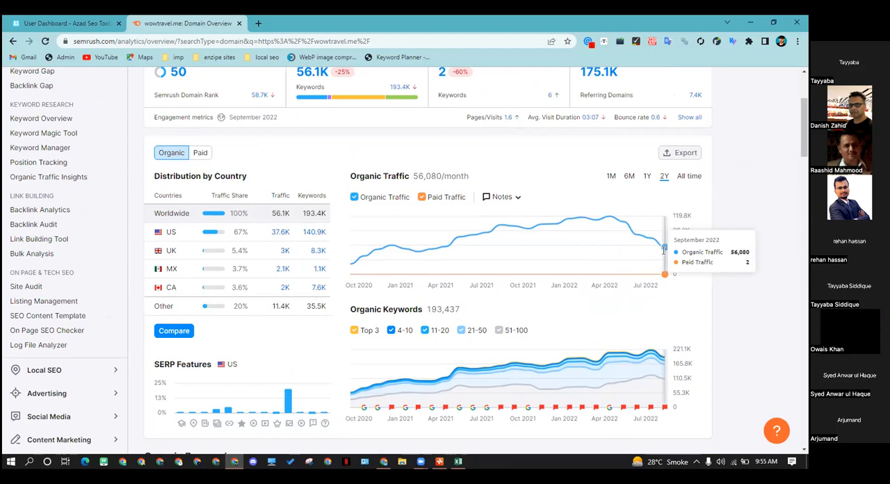
pyautogui.scroll(3, 678, 275)
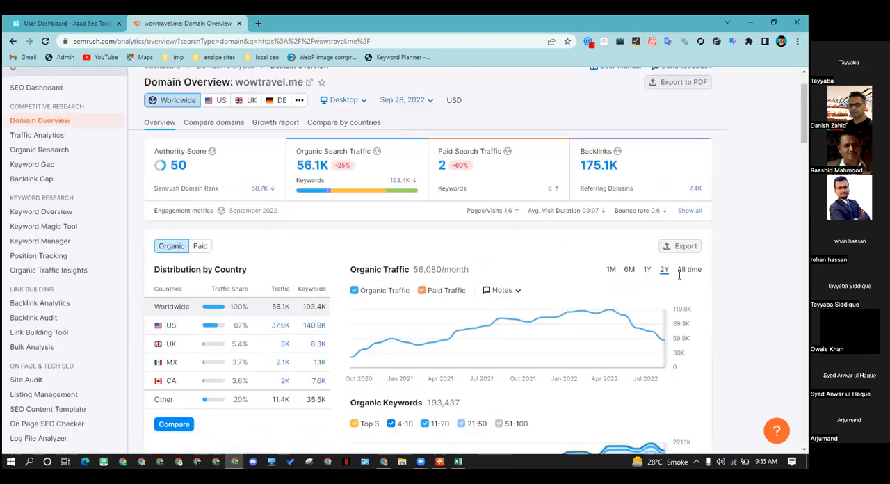
# Review the report's main organic competitors and competitive positioning map for wowtravel.me
pyautogui.scroll(-10, 697, 318)
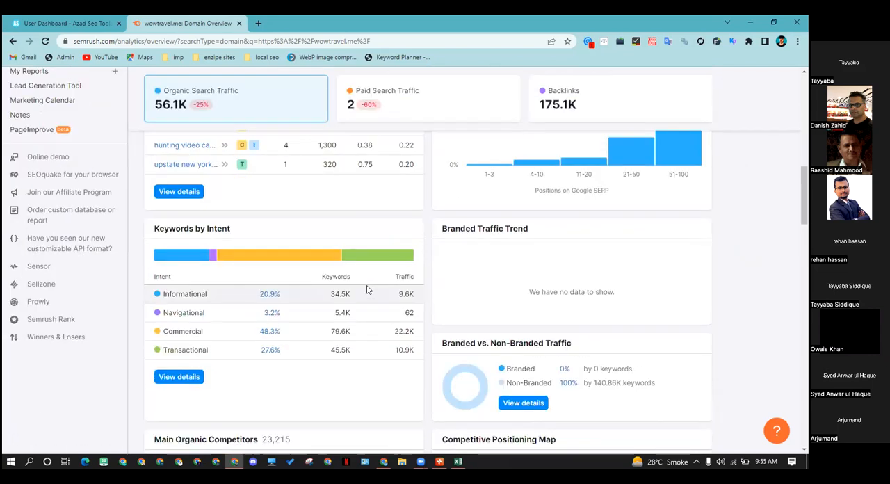
pyautogui.scroll(-5, 212, 354)
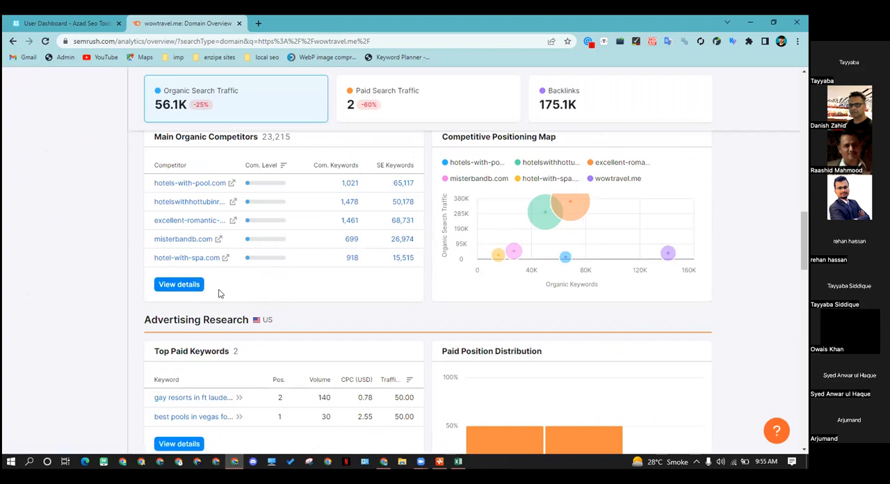
pyautogui.scroll(2, 221, 297)
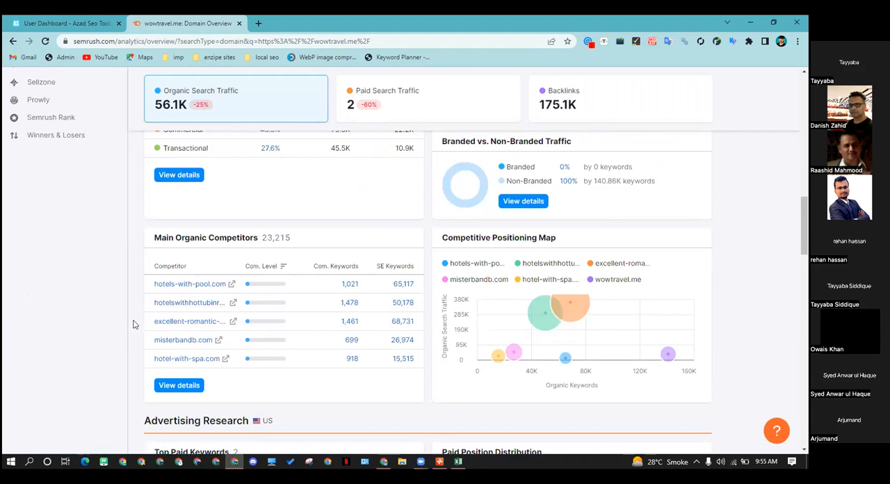
pyautogui.scroll(2, 301, 265)
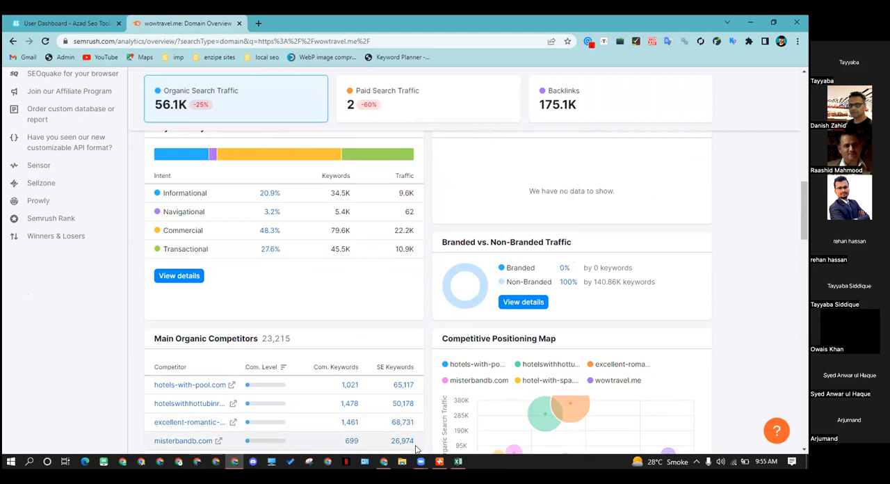
# Switch back to the Chrome window with the men's weekender bags article and highlight its "Rockland Duffel Bag" heading
pyautogui.moveTo(383, 461)
pyautogui.click(372, 441)
pyautogui.scroll(-10, 298, 274)
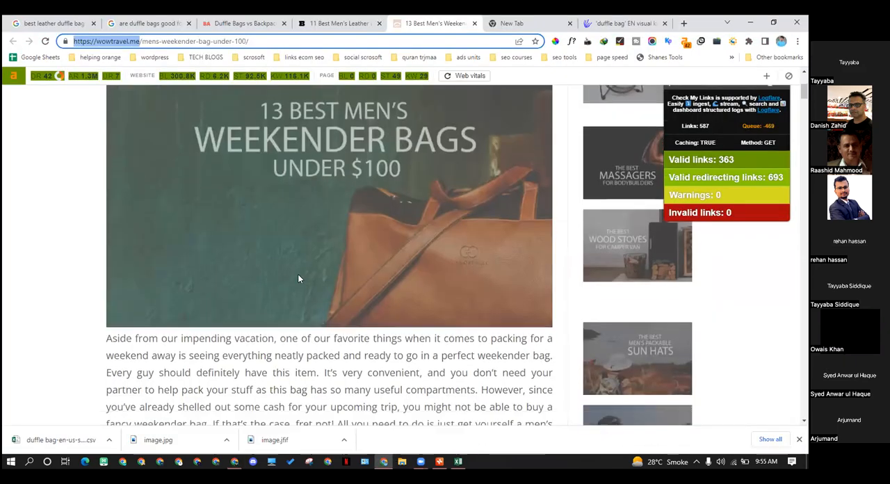
pyautogui.scroll(-8, 226, 265)
pyautogui.scroll(3, 403, 274)
pyautogui.moveTo(111, 193); pyautogui.dragTo(252, 194)
pyautogui.click(260, 200)
pyautogui.moveTo(108, 194); pyautogui.dragTo(261, 192)
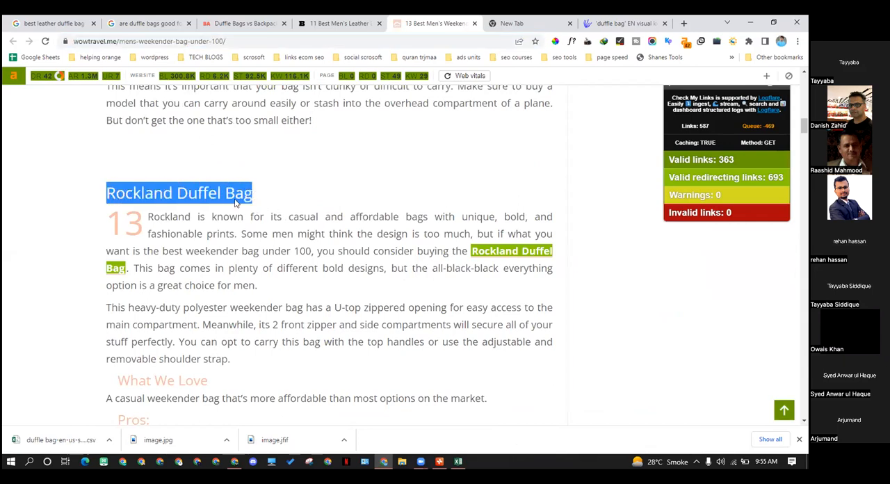
# Switch to the Xmind mind map and add a main topic named "by brand" to the central topic "duffle bags"
pyautogui.click(439, 460)
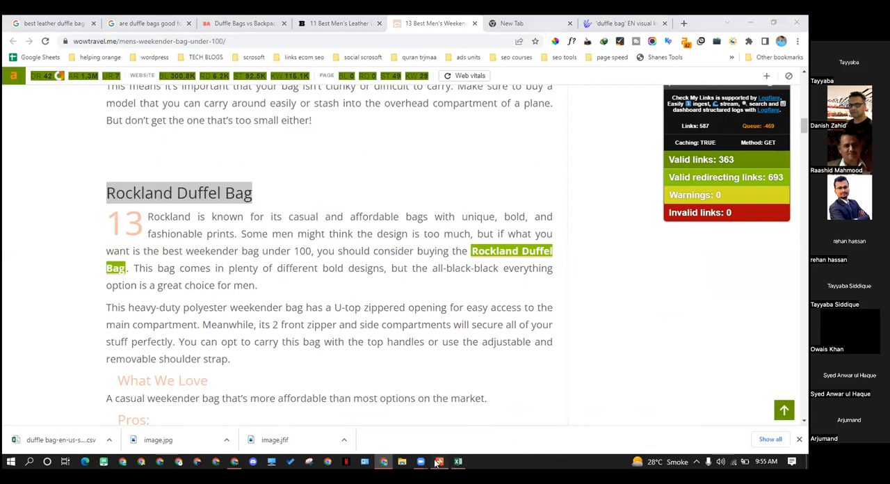
pyautogui.moveTo(383, 435); pyautogui.dragTo(310, 435)
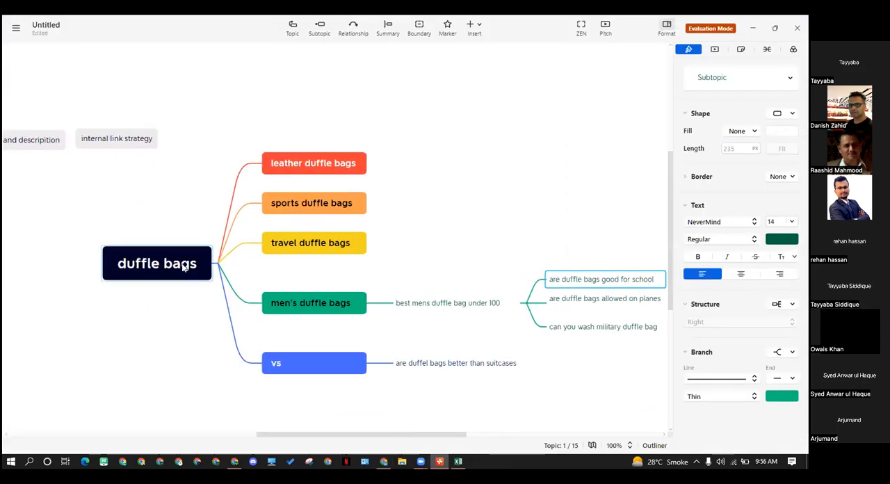
pyautogui.click(184, 267)
pyautogui.press('Tab')
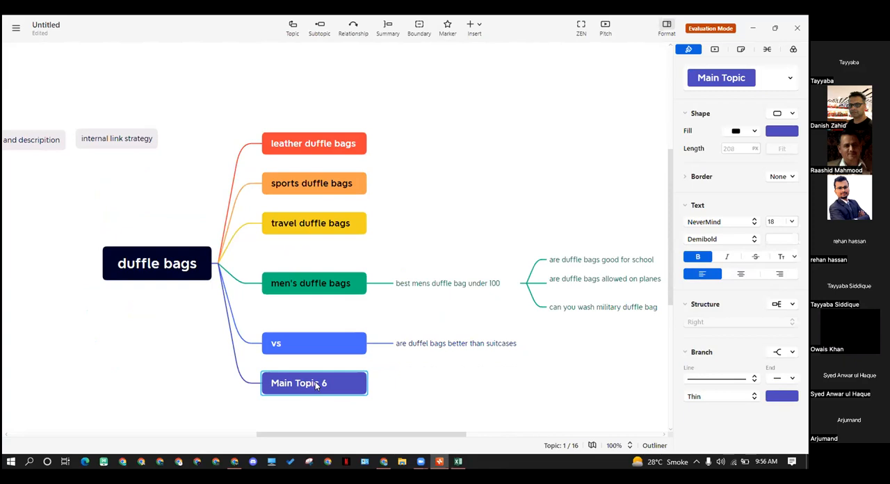
pyautogui.write('by b')
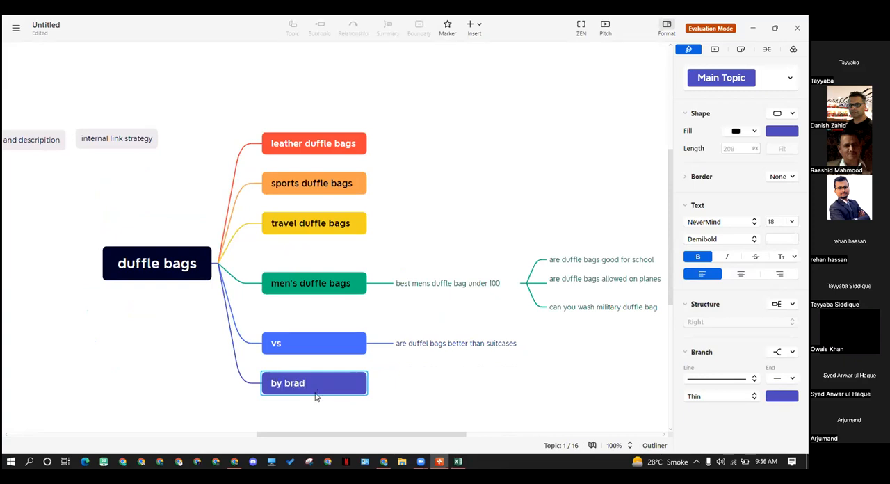
pyautogui.write('rand')
pyautogui.press('Return')
pyautogui.click(437, 395)
# Add two subtopics, "abc" and "def", under the "by brand" topic
pyautogui.click(330, 383)
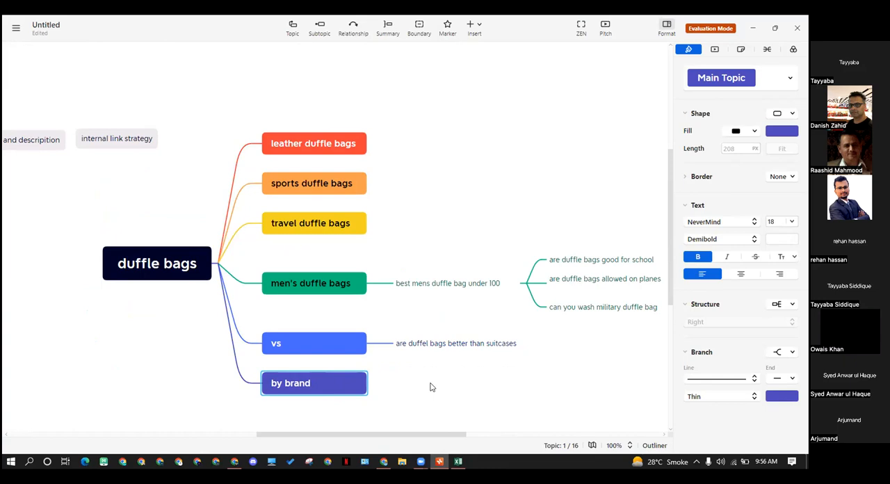
pyautogui.scroll(-2, 430, 387)
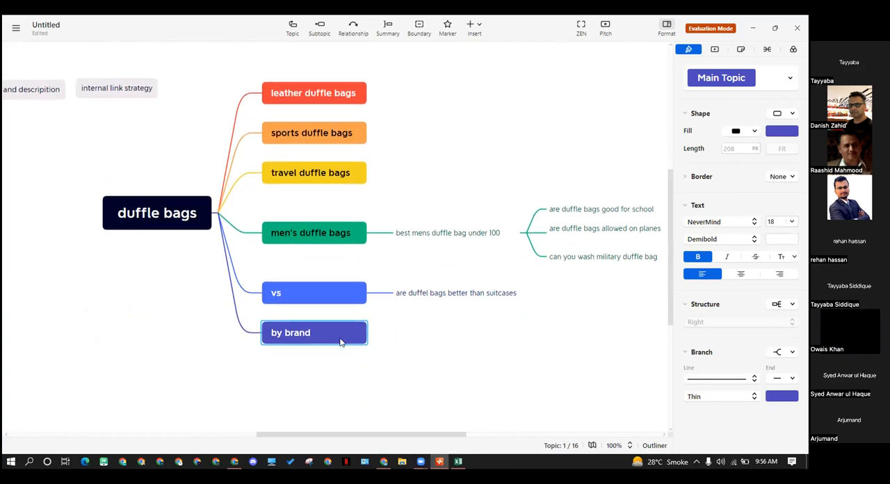
pyautogui.press('Tab')
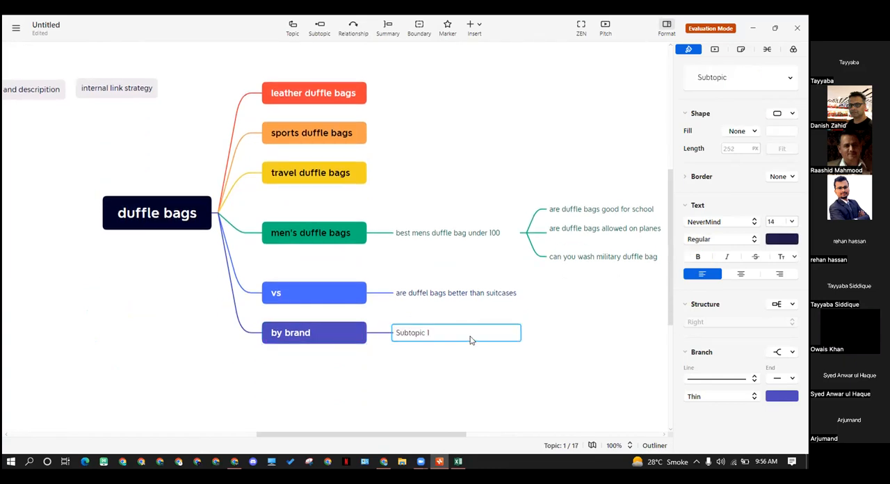
pyautogui.doubleClick(427, 334)
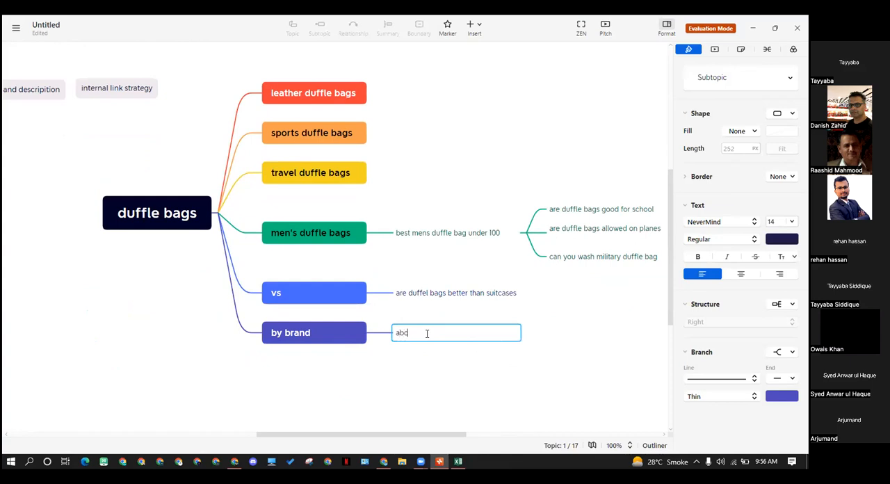
pyautogui.press('Return')
pyautogui.press('Return')
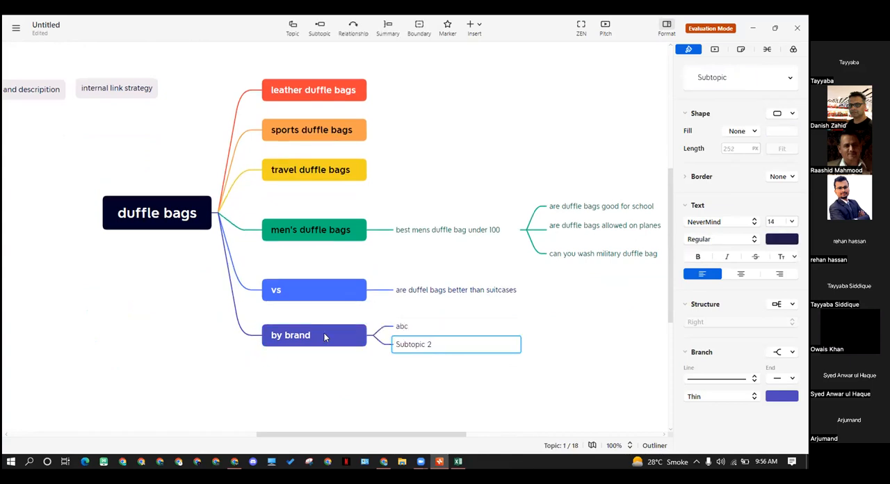
pyautogui.write('def')
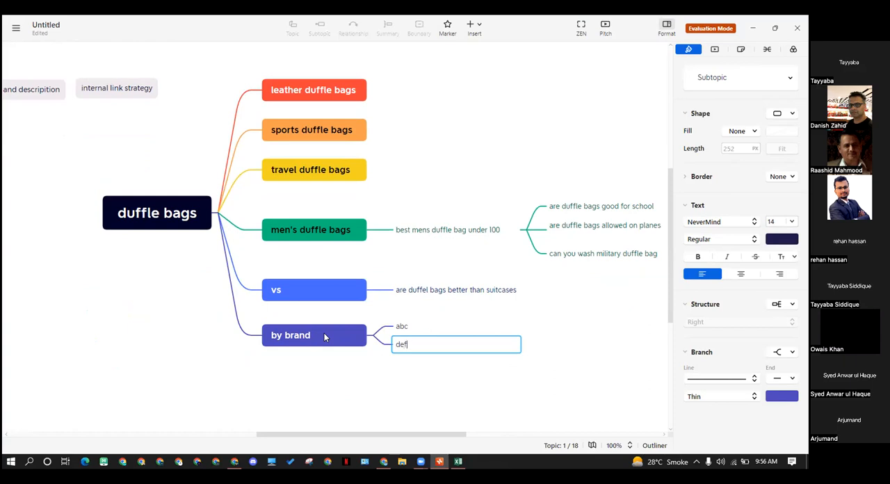
pyautogui.press('Return')
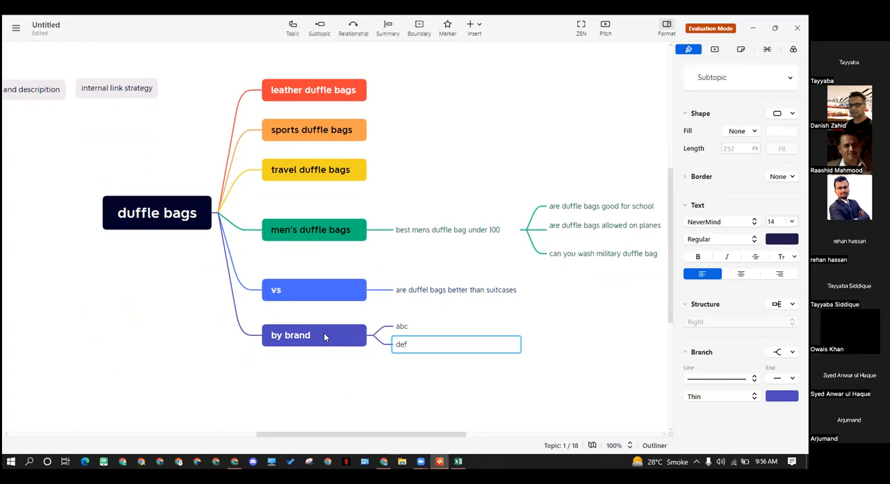
pyautogui.press('Tab')
pyautogui.press('Delete')
pyautogui.click(423, 360)
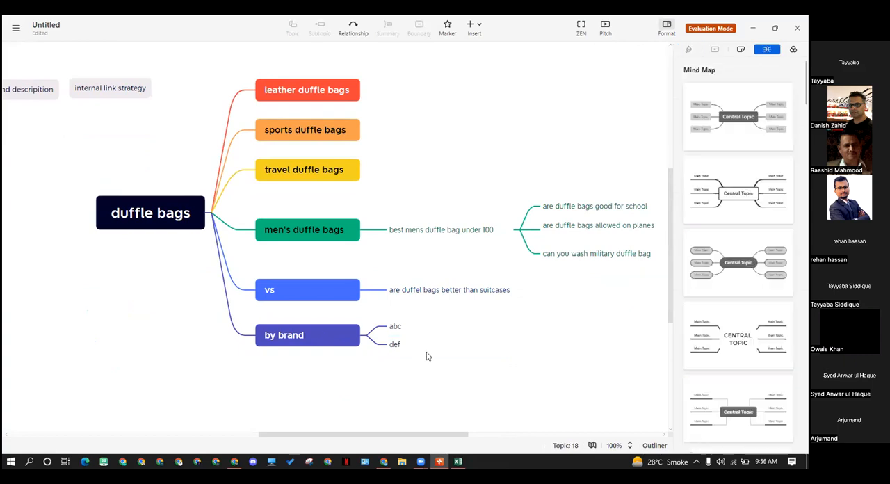
pyautogui.click(412, 343)
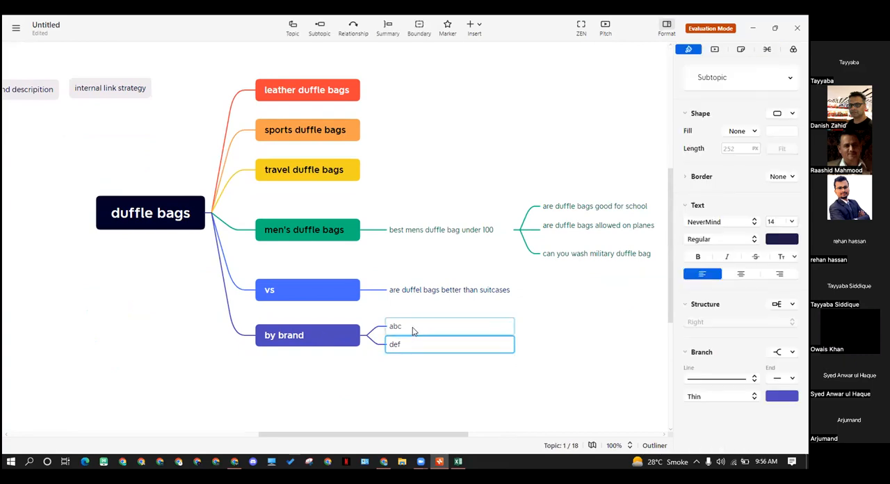
pyautogui.click(411, 353)
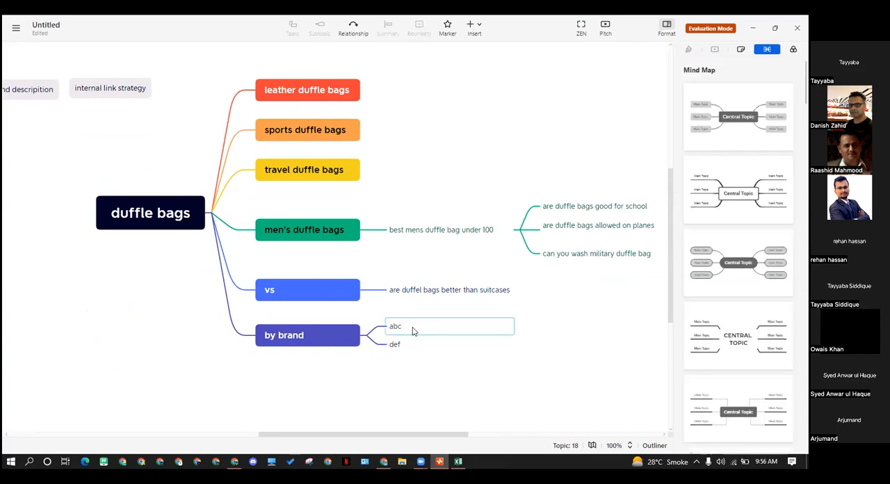
pyautogui.click(467, 326)
pyautogui.click(555, 335)
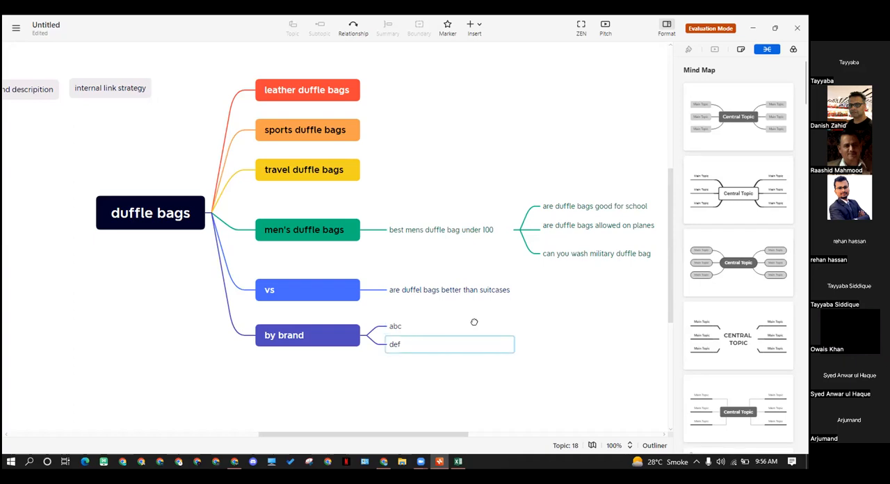
pyautogui.click(326, 342)
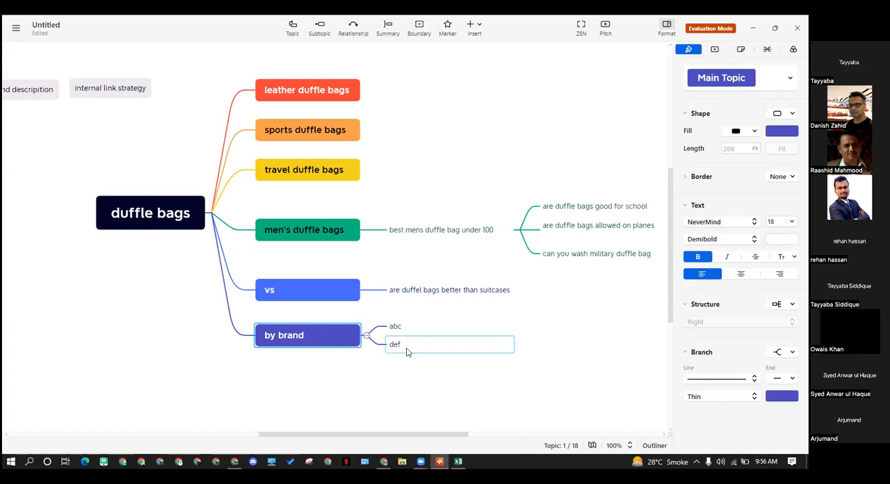
pyautogui.click(424, 238)
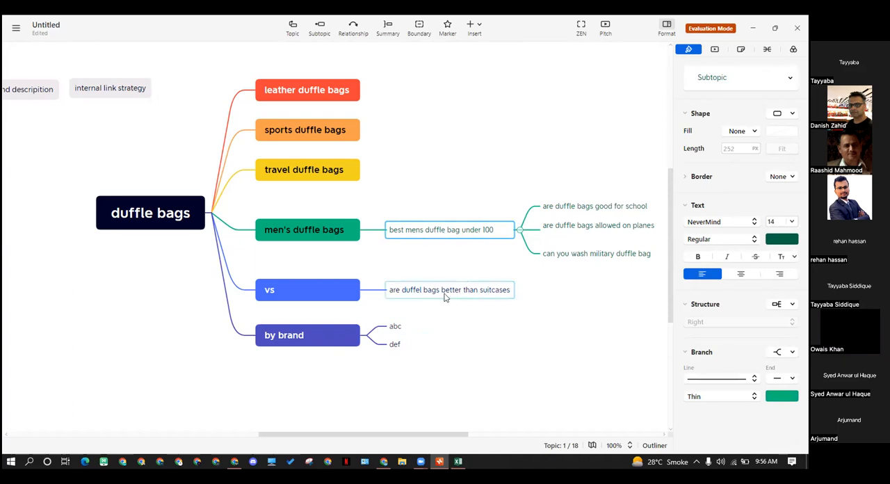
pyautogui.click(396, 344)
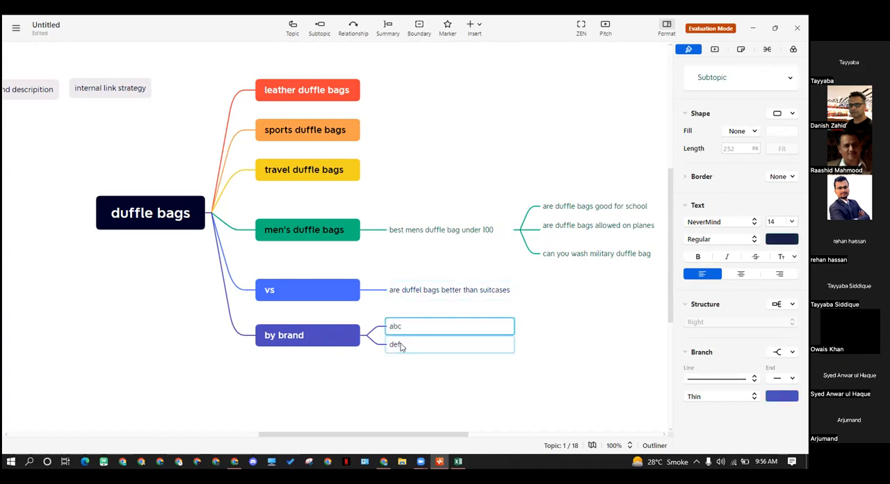
pyautogui.click(454, 230)
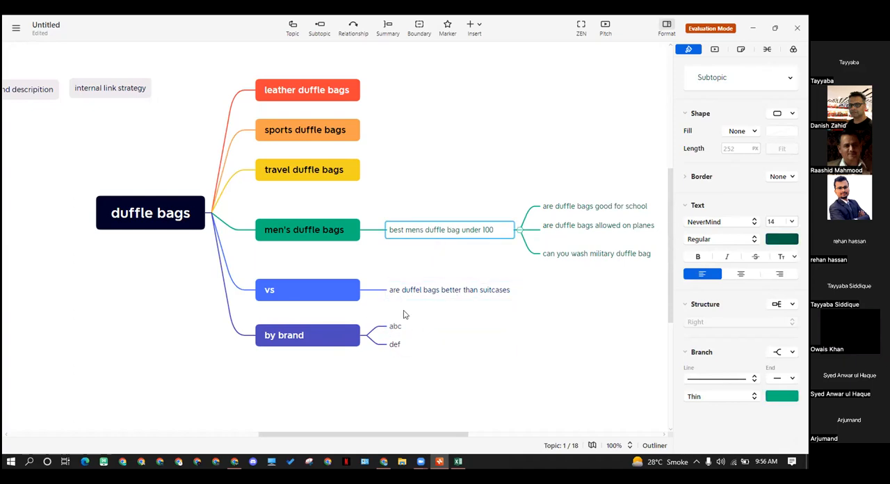
# Select all six main topics of "duffle bags" together, from "leather duffle bags" to "by brand", and clear the selection
pyautogui.scroll(2, 404, 318)
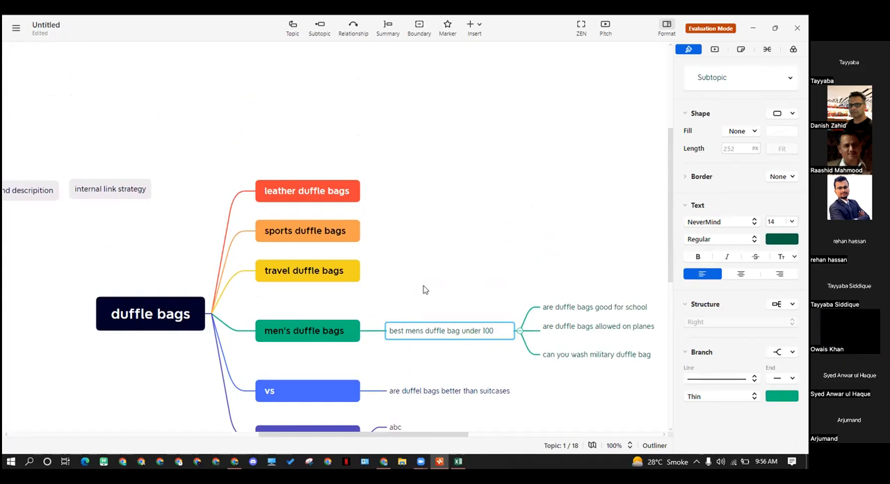
pyautogui.scroll(-2, 423, 286)
pyautogui.scroll(-5, 179, 294)
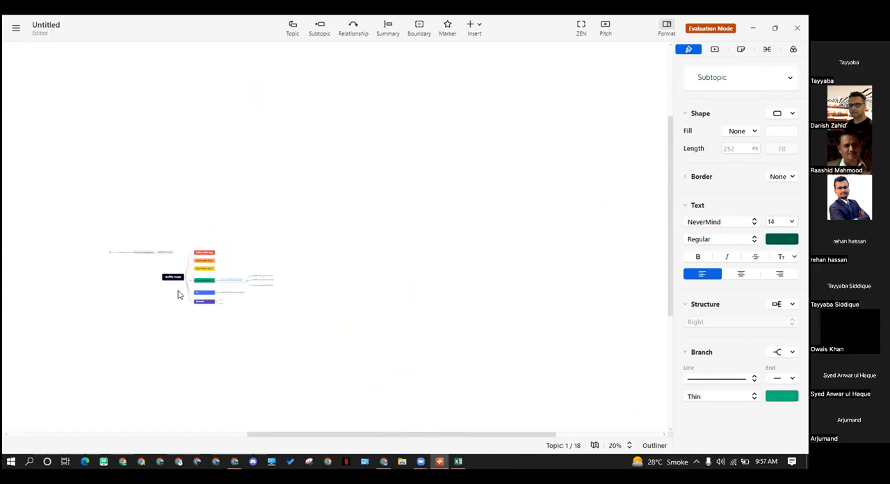
pyautogui.scroll(5, 179, 294)
pyautogui.scroll(-3, 238, 303)
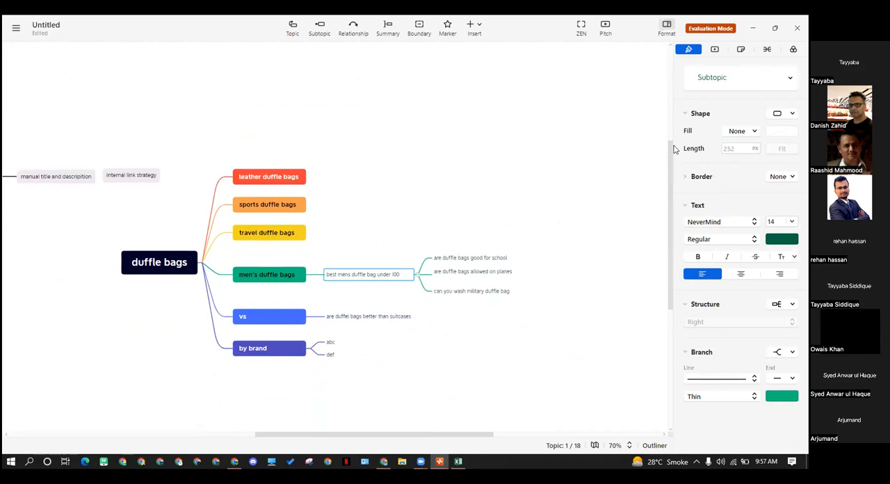
pyautogui.click(537, 264)
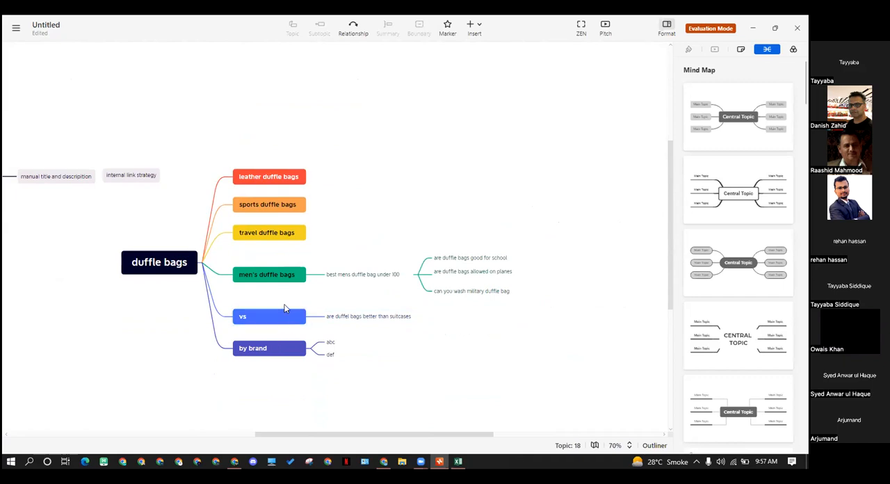
pyautogui.moveTo(273, 142); pyautogui.dragTo(181, 312)
pyautogui.moveTo(269, 145); pyautogui.dragTo(250, 397)
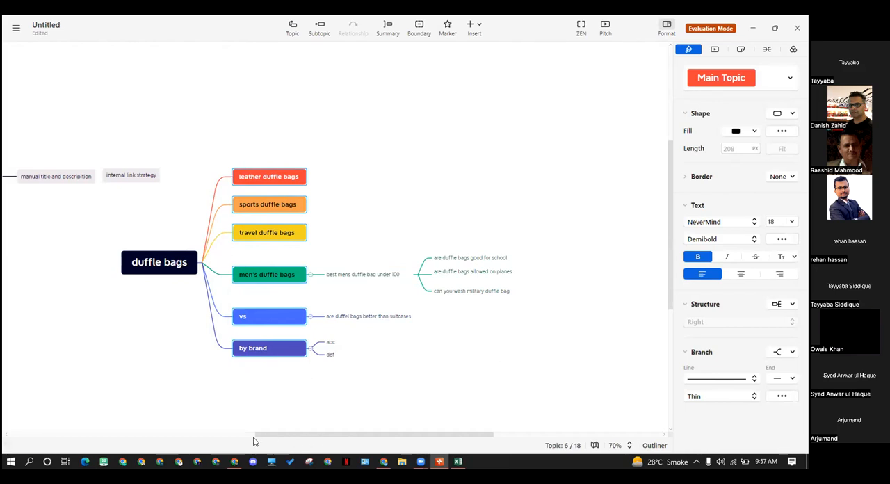
pyautogui.moveTo(383, 462)
pyautogui.click(349, 344)
pyautogui.click(349, 379)
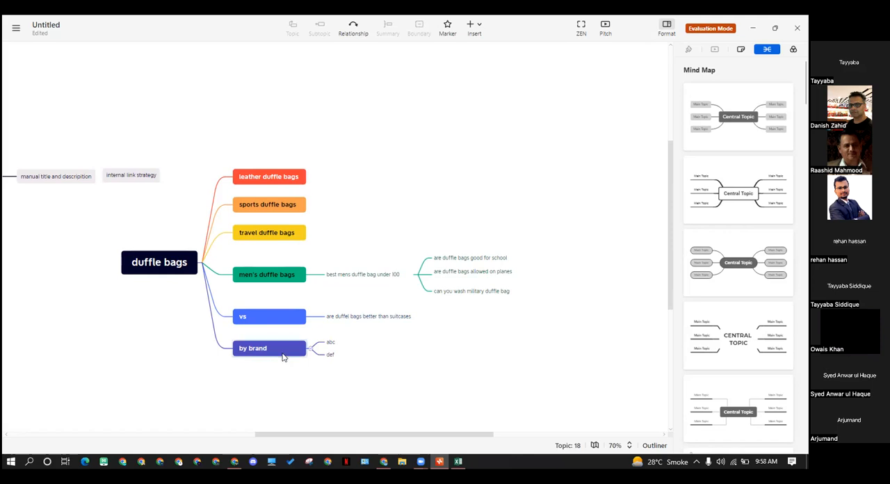
# Rename the "abc" subtopic under "by brand" as "bell"
pyautogui.click(282, 355)
pyautogui.click(352, 343)
pyautogui.click(352, 344)
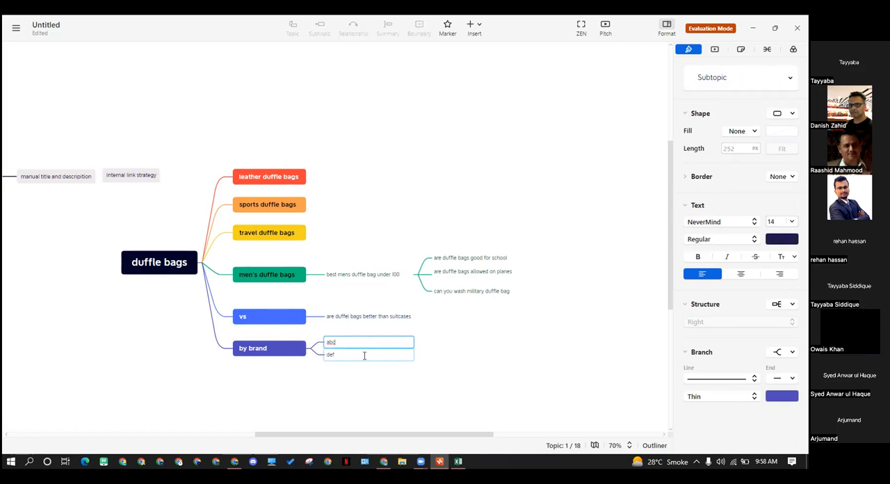
pyautogui.write('b')
pyautogui.write('be')
pyautogui.press('Return')
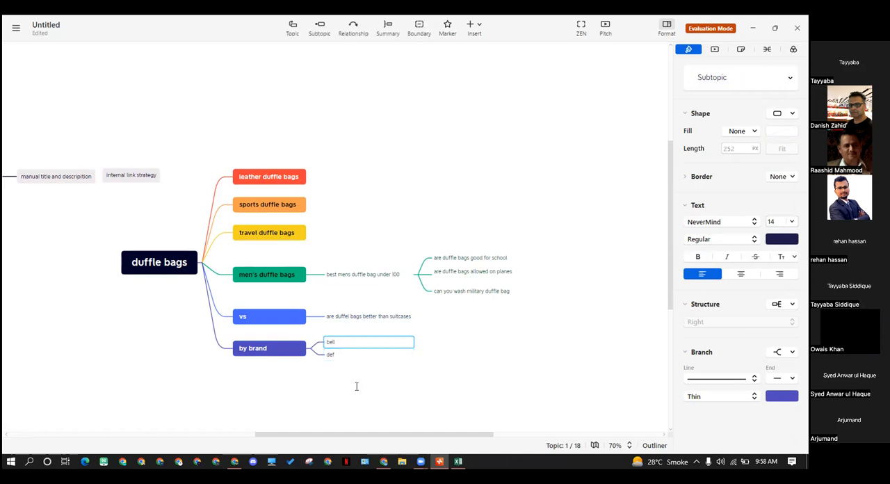
pyautogui.click(355, 387)
pyautogui.click(349, 352)
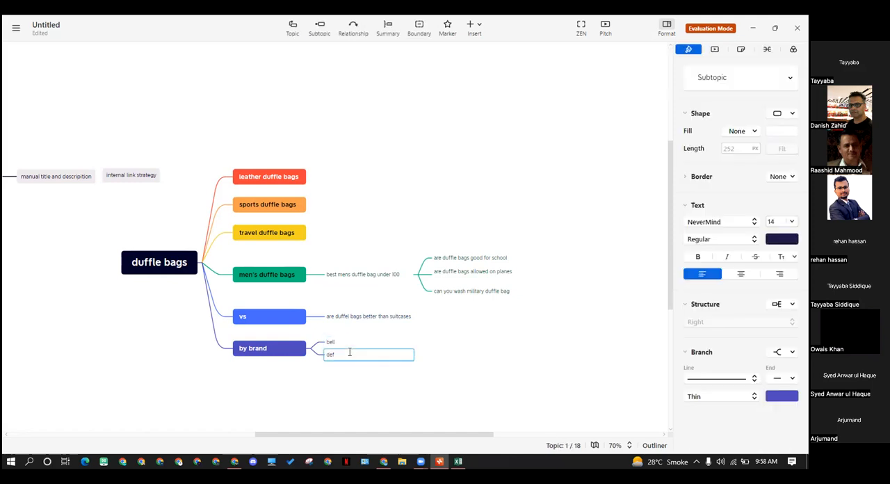
pyautogui.click(440, 354)
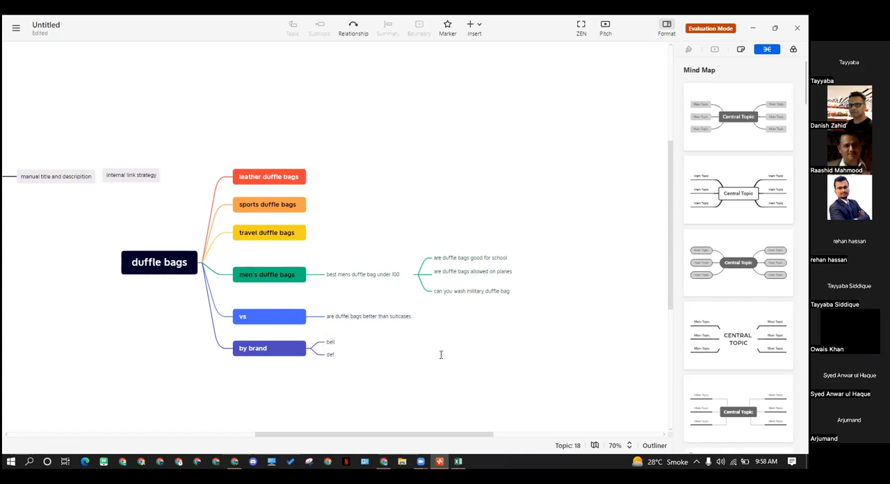
pyautogui.click(340, 341)
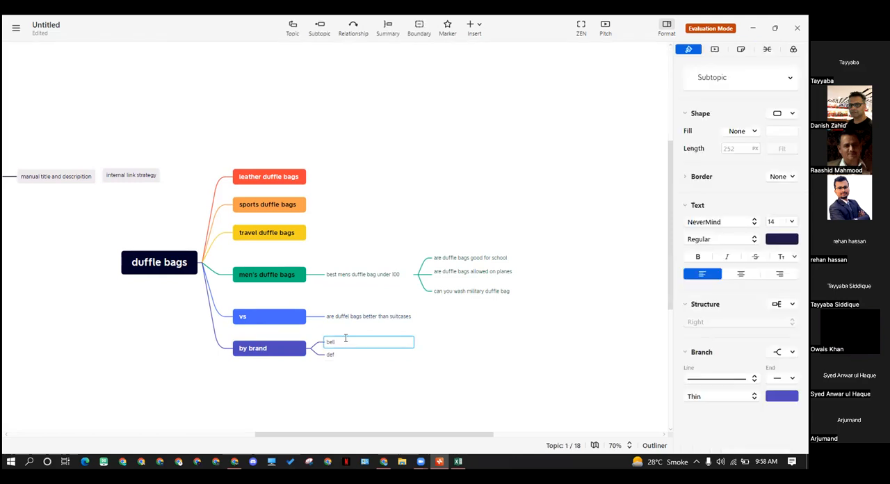
pyautogui.click(289, 354)
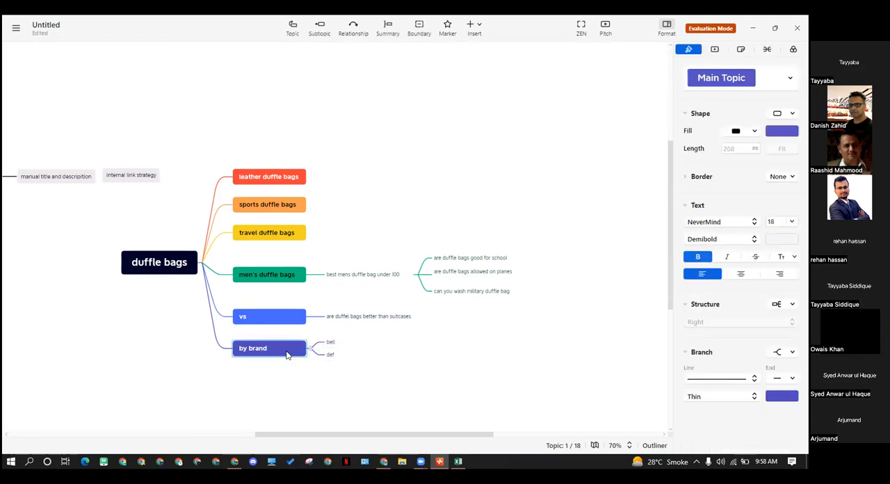
pyautogui.click(341, 345)
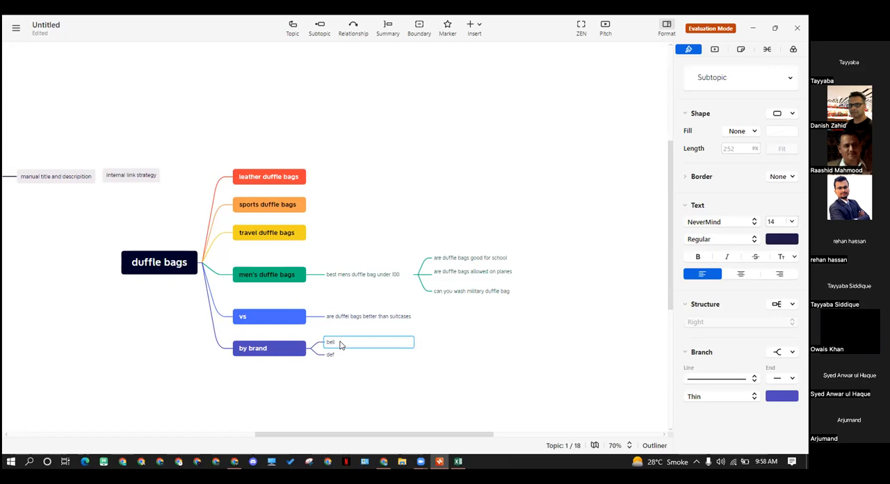
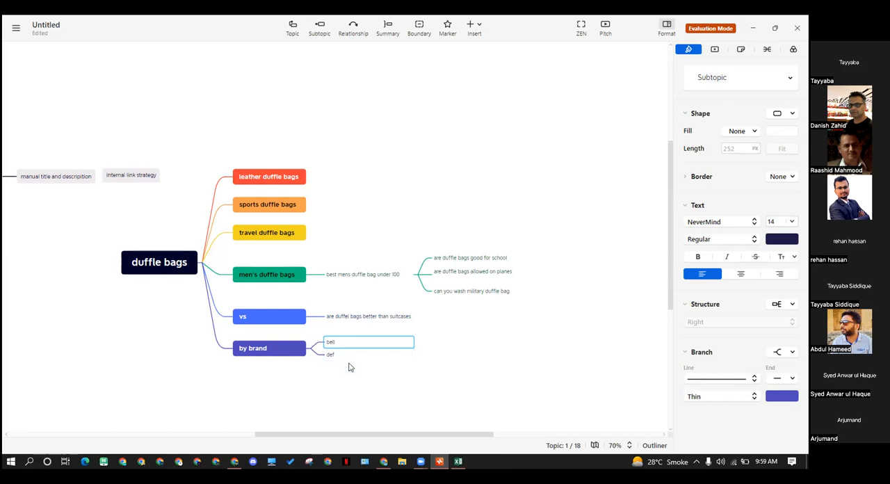
# Switch to Chrome and clear the leftover "duffle bag" search text on the new tab page
pyautogui.click(333, 385)
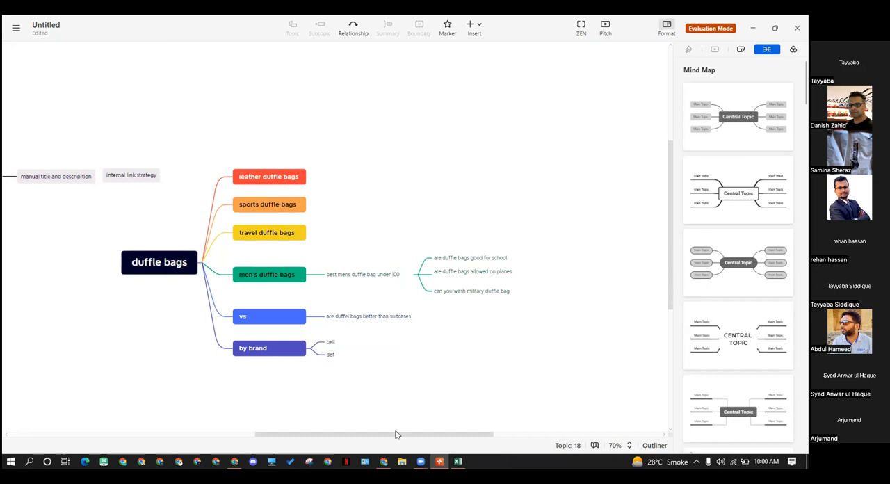
pyautogui.click(383, 461)
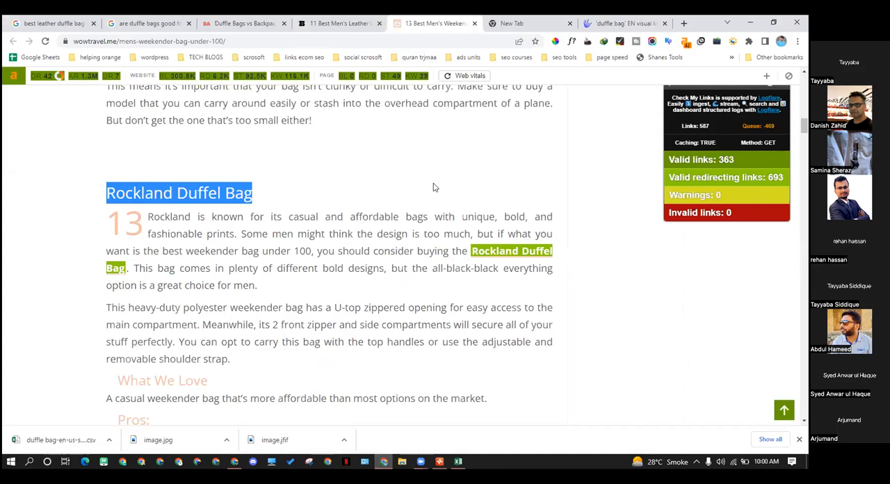
pyautogui.click(518, 23)
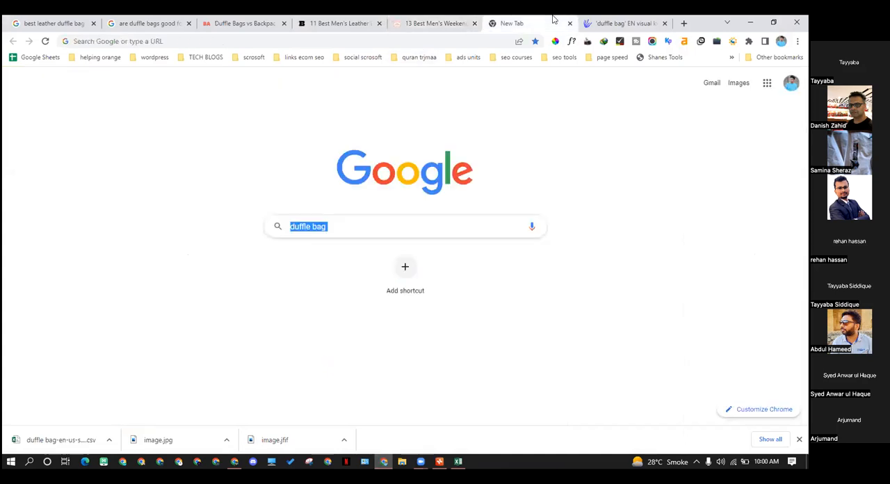
pyautogui.click(442, 226)
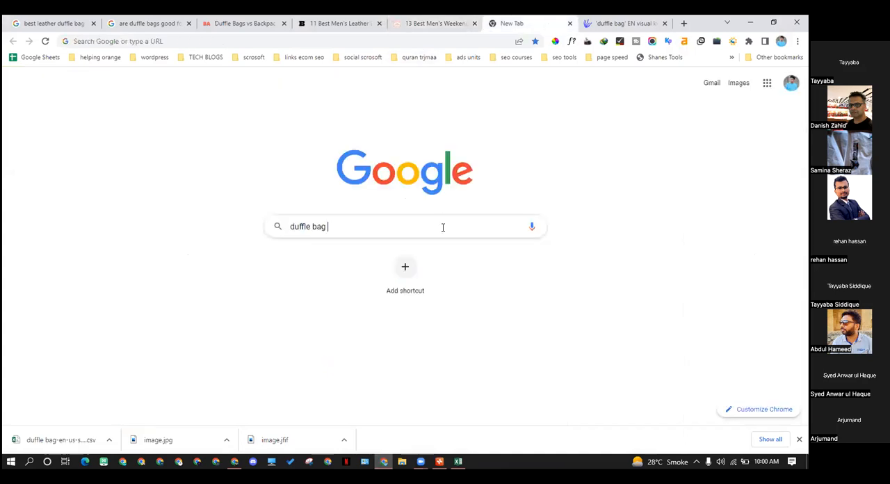
pyautogui.hotkey('ctrl', 'a')
pyautogui.press('BackSpace')
# Search Google for wpbeginner
pyautogui.click(232, 41)
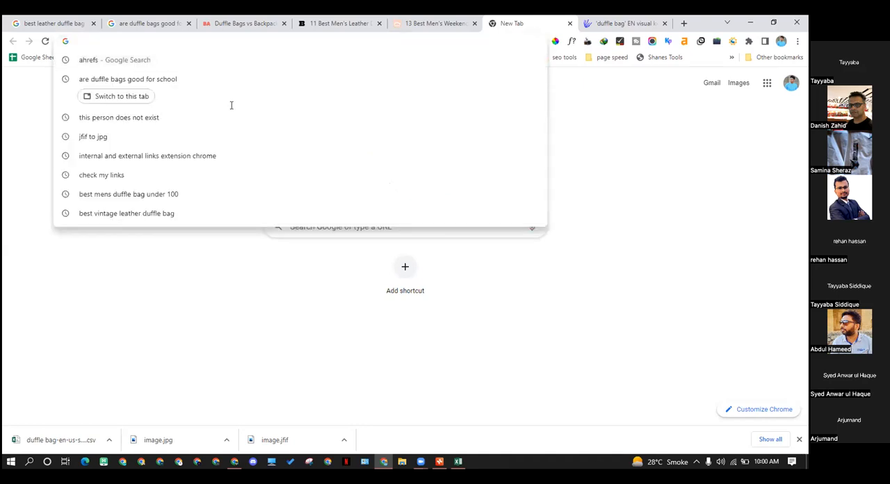
pyautogui.write('we')
pyautogui.press('BackSpace')
pyautogui.press('BackSpace')
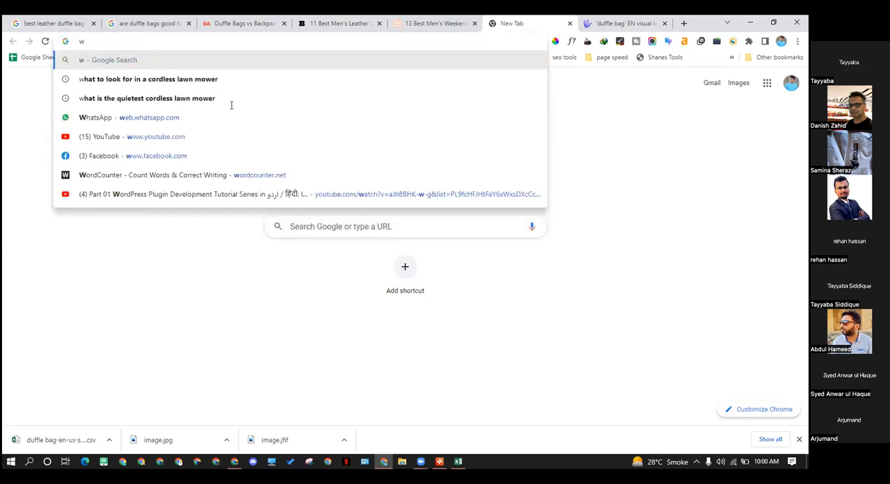
pyautogui.write('p')
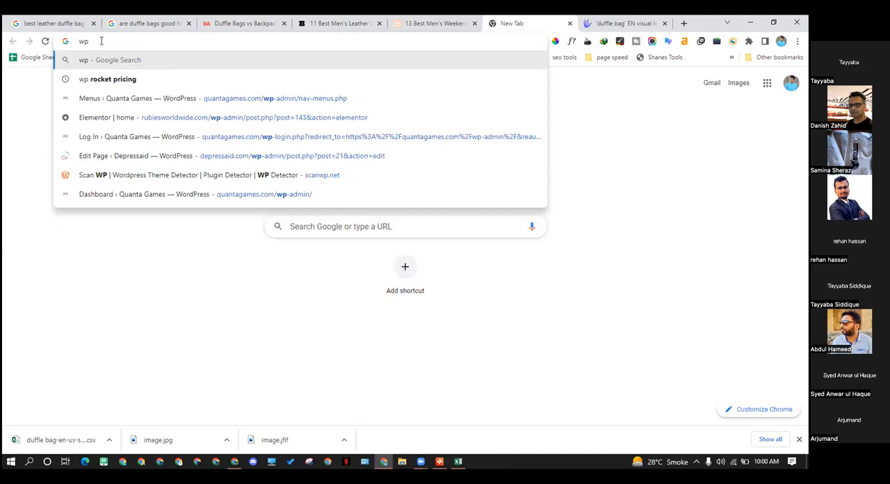
pyautogui.write('begim')
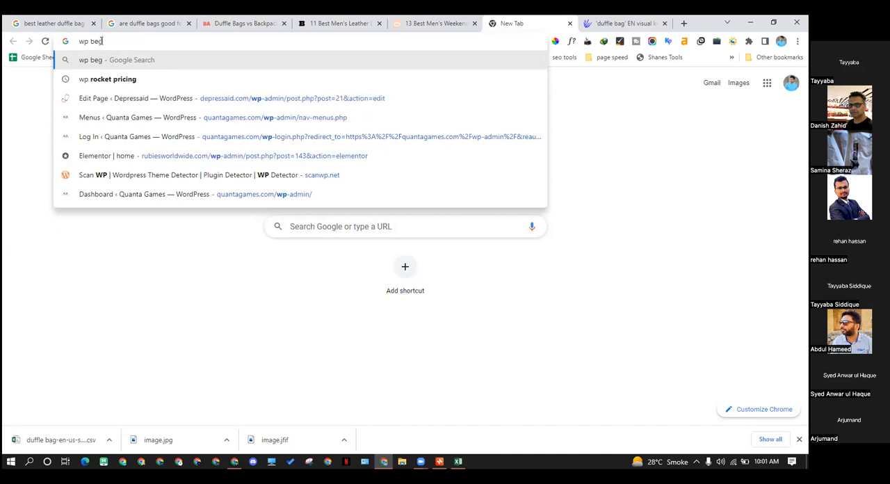
pyautogui.press('Down')
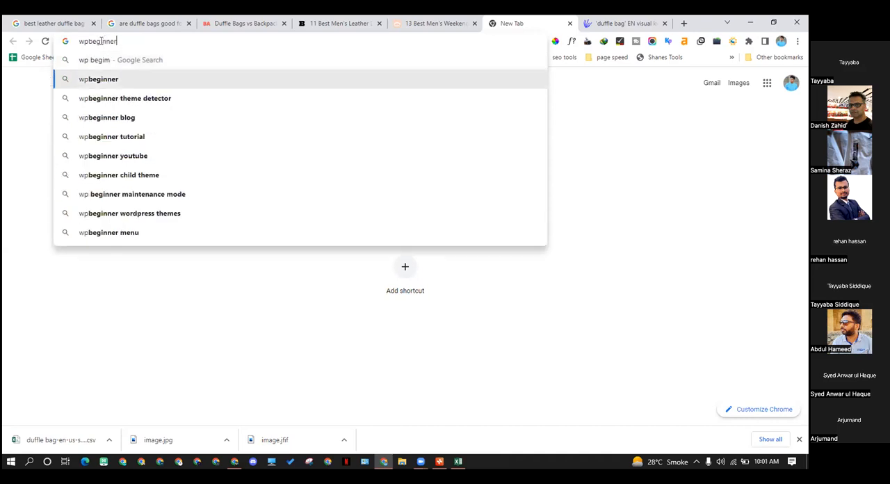
pyautogui.press('Return')
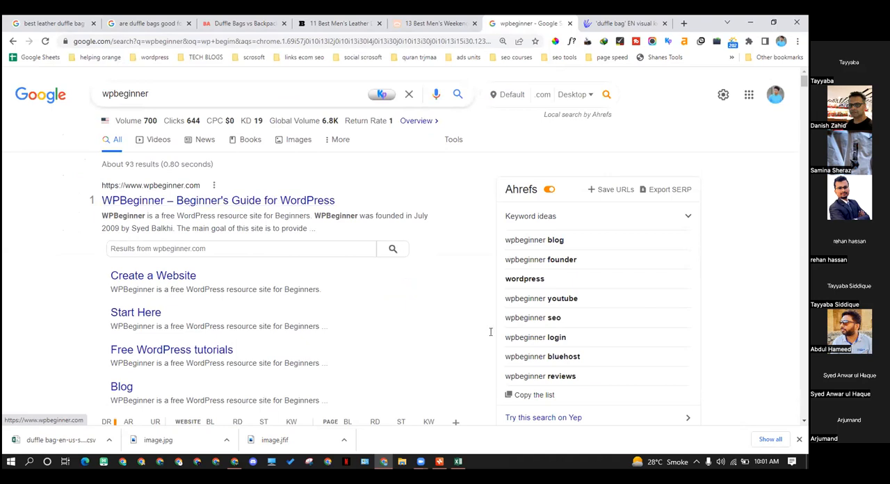
# Open the WPBeginner website from the search results and dismiss its notification request
pyautogui.click(292, 199)
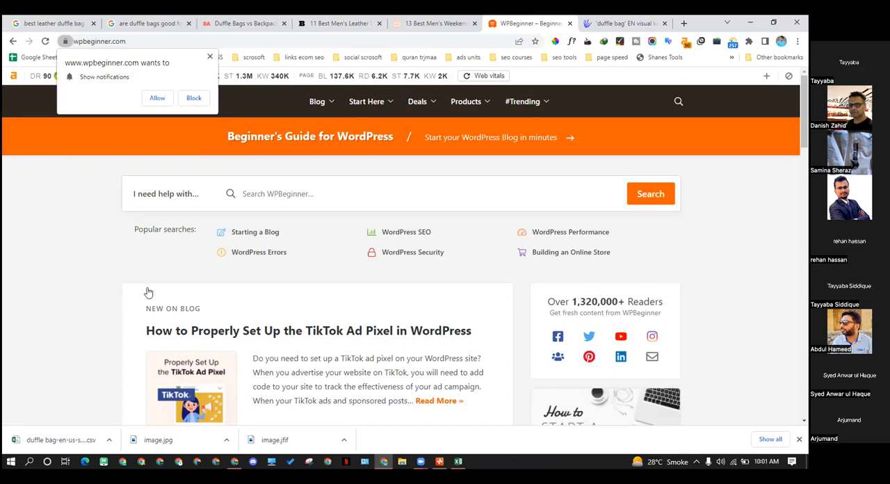
pyautogui.click(210, 56)
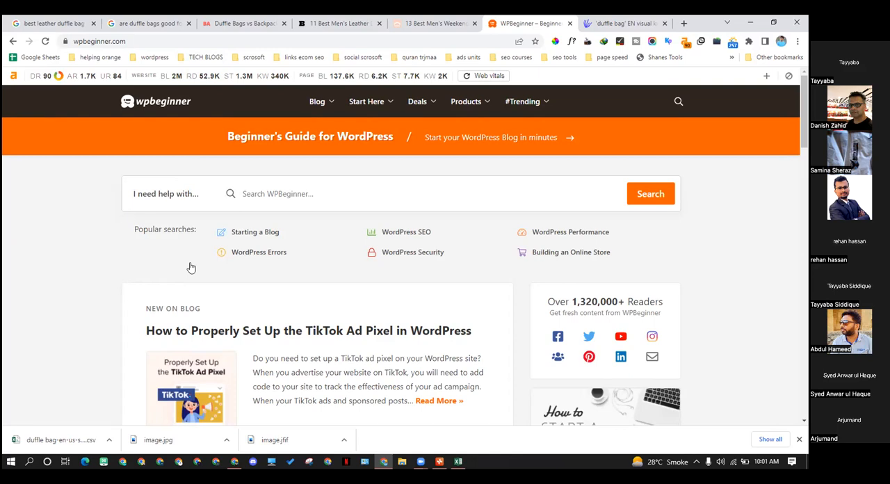
# Switch back to the XMind duffle bags map and examine the main topics and the subtopics of "men's duffle bags"
pyautogui.click(440, 461)
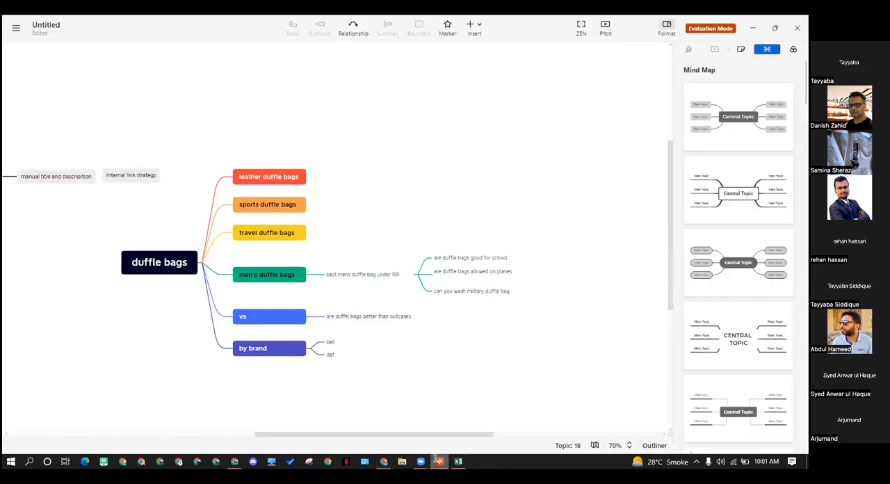
pyautogui.click(382, 271)
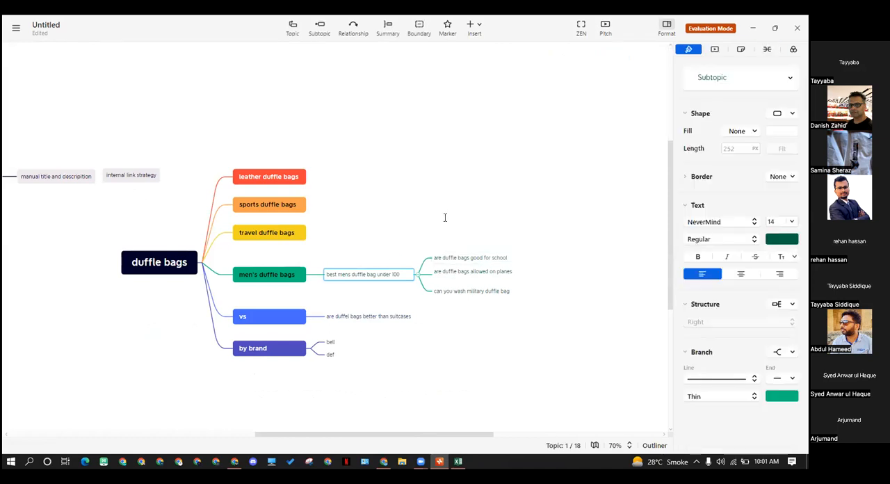
pyautogui.click(445, 218)
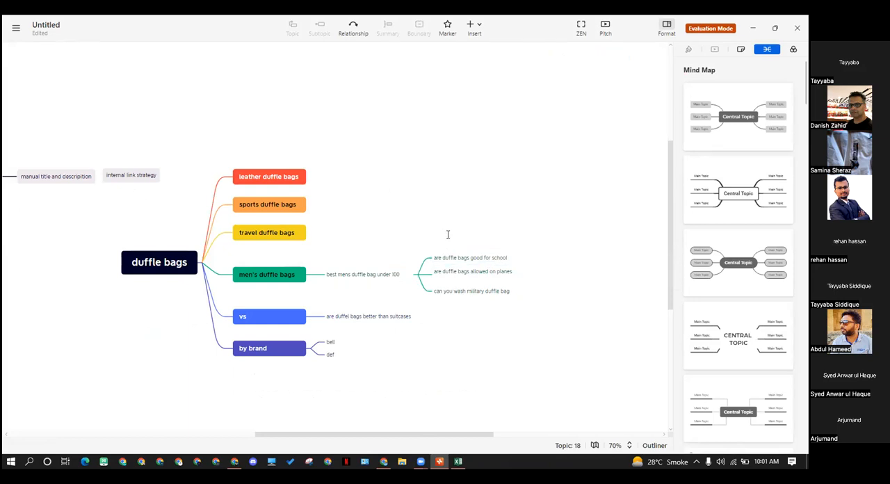
pyautogui.moveTo(248, 148); pyautogui.dragTo(499, 402)
pyautogui.click(499, 402)
pyautogui.moveTo(278, 149); pyautogui.dragTo(278, 227)
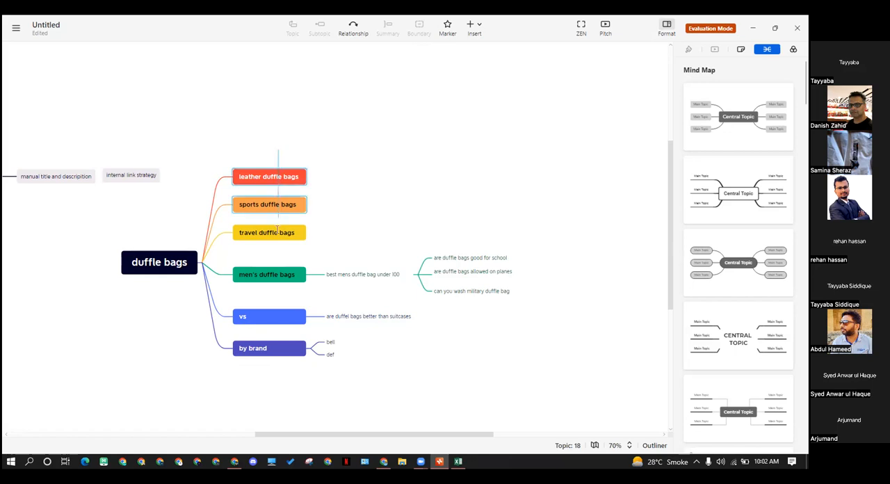
pyautogui.click(291, 125)
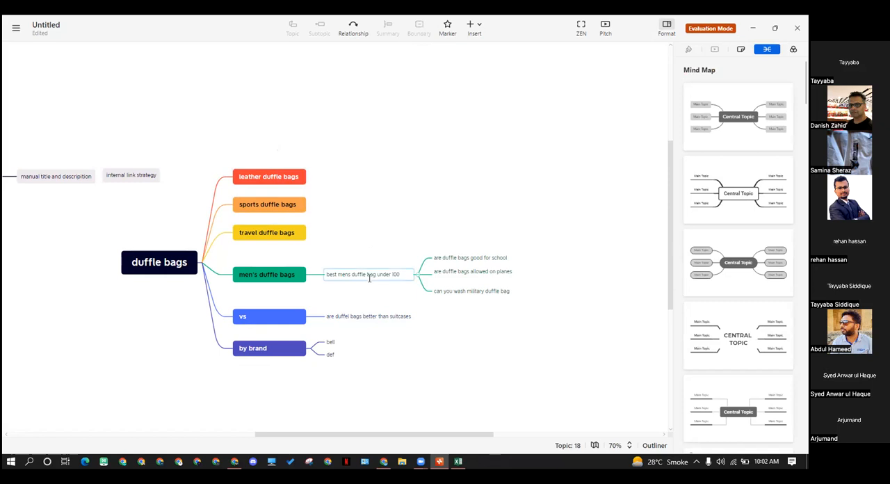
pyautogui.moveTo(492, 310); pyautogui.dragTo(368, 237)
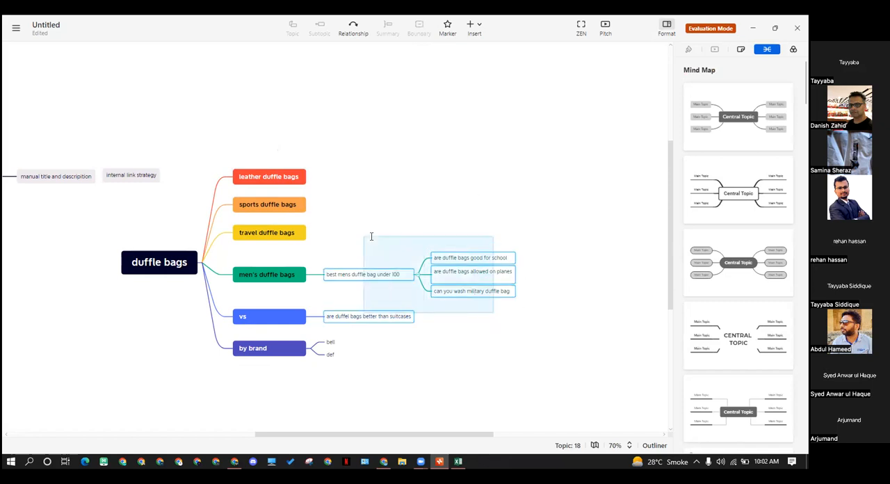
pyautogui.click(269, 276)
pyautogui.moveTo(358, 243); pyautogui.dragTo(508, 284)
pyautogui.click(548, 303)
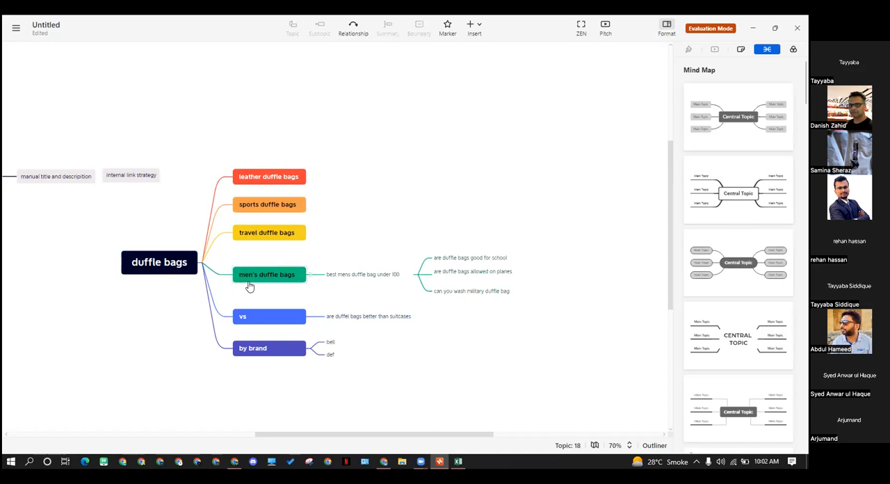
pyautogui.click(266, 281)
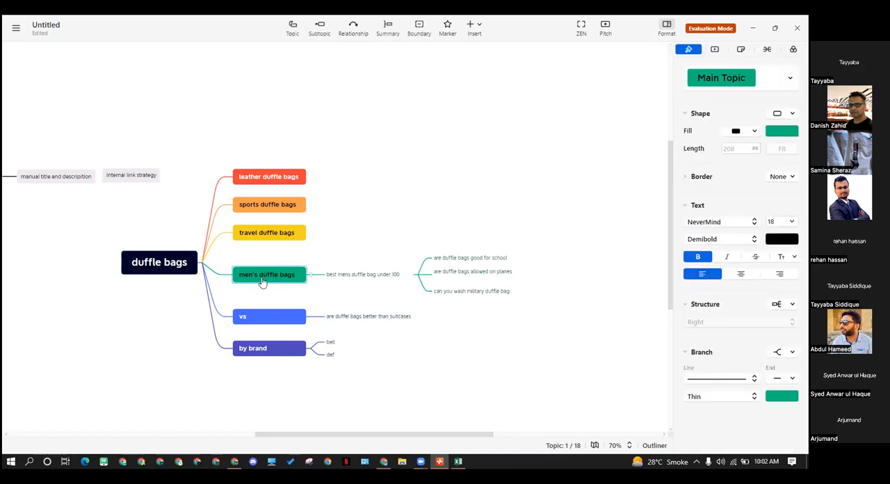
pyautogui.click(359, 280)
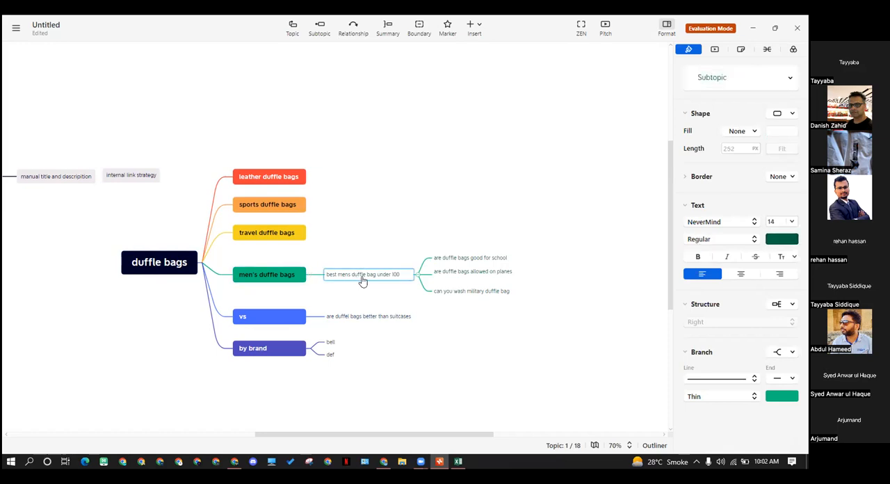
# Add a second subtopic under "men's duffle bags" named "best mens duffle bag under 200"
pyautogui.click(290, 277)
pyautogui.press('Tab')
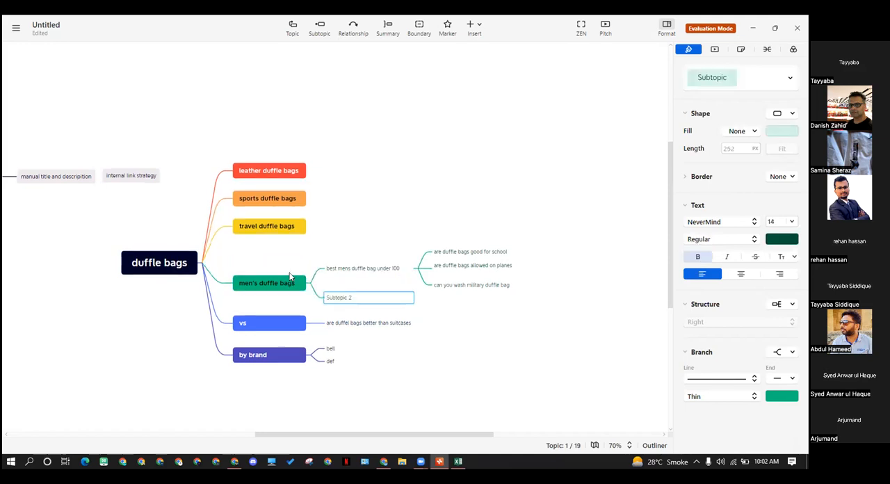
pyautogui.doubleClick(339, 294)
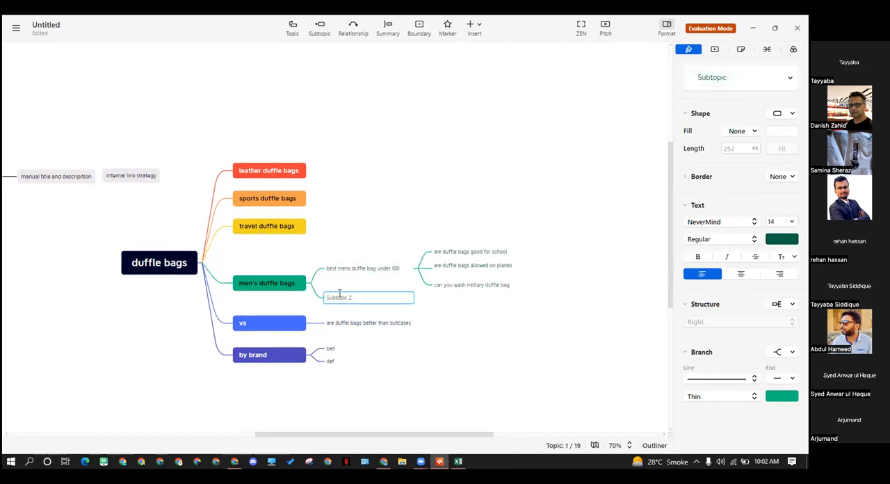
pyautogui.write('best')
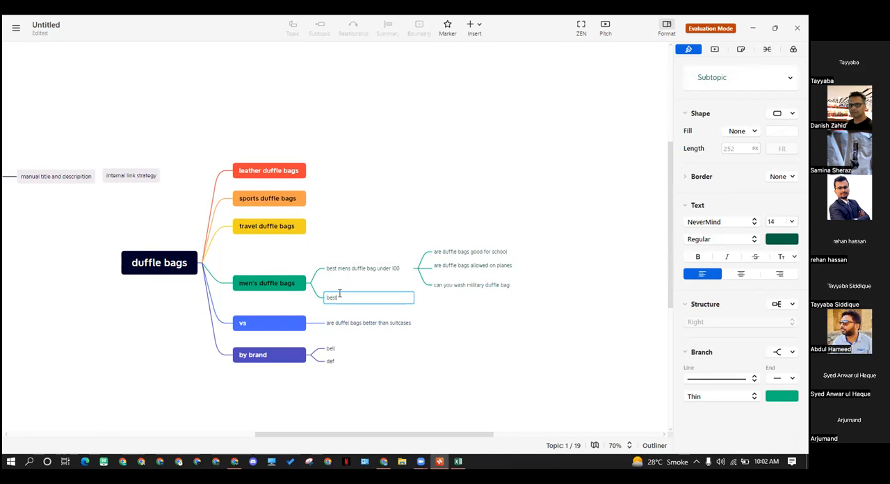
pyautogui.write(' mens duffle bag under 200')
pyautogui.press('Return')
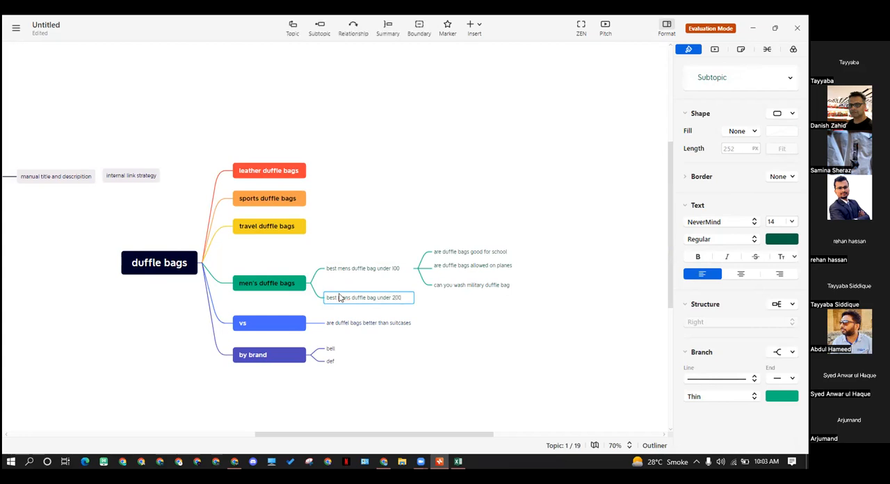
pyautogui.click(441, 320)
# Examine the "men's duffle bags" topic and how its "under 100" and "under 200" subtopics relate to it
pyautogui.click(285, 286)
pyautogui.click(359, 288)
pyautogui.click(361, 301)
pyautogui.click(442, 311)
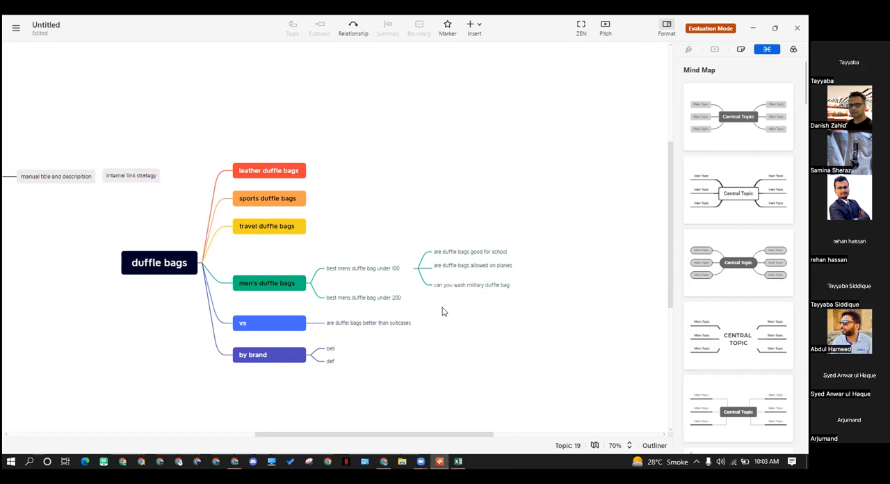
pyautogui.click(384, 299)
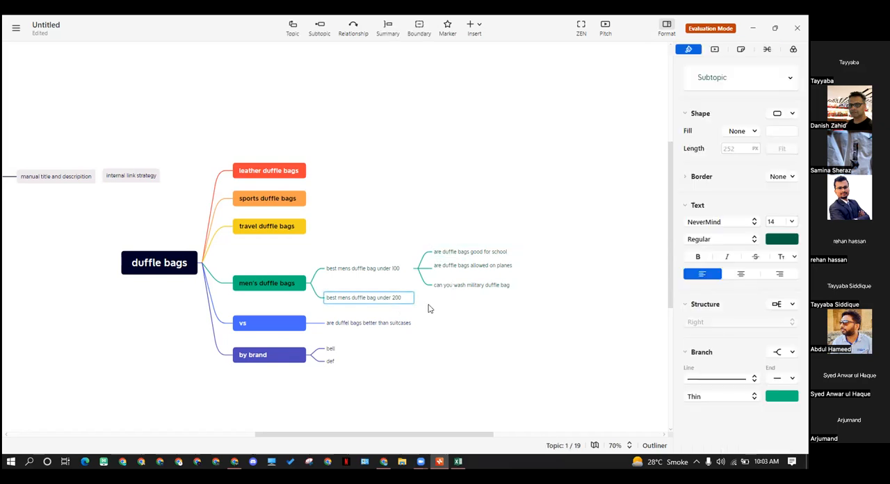
pyautogui.click(280, 283)
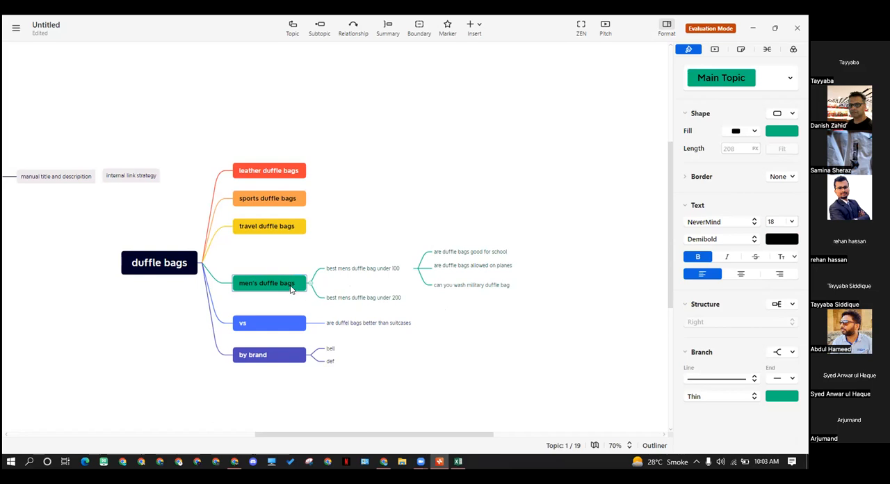
pyautogui.click(372, 302)
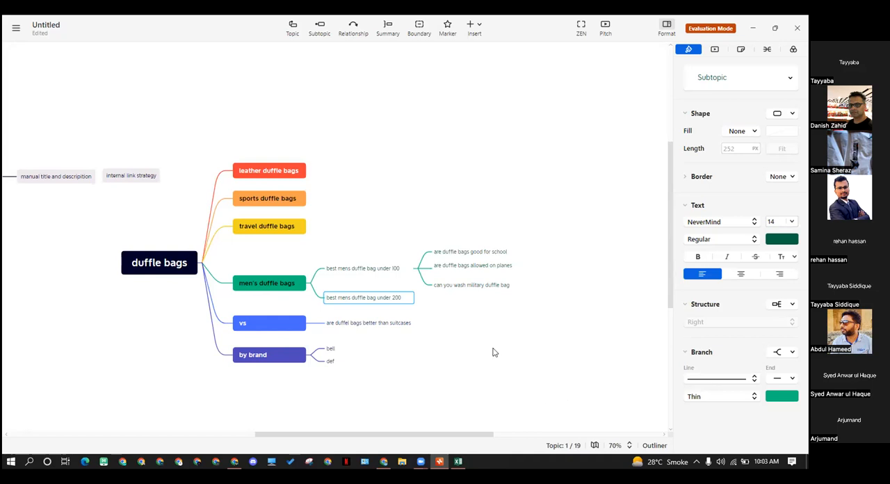
pyautogui.click(371, 271)
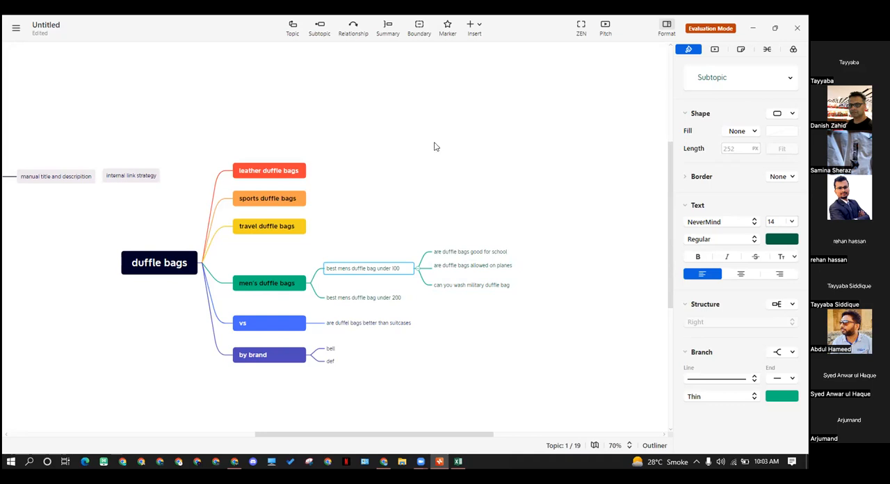
# Draw freehand circles above "best mens duffle bag under 100" and beside its three question subtopics
pyautogui.moveTo(350, 250)
pyautogui.mouseDown()
pyautogui.moveTo(370, 245)
pyautogui.moveTo(353, 258)
pyautogui.mouseUp()
pyautogui.moveTo(484, 233)
pyautogui.mouseDown()
pyautogui.moveTo(491, 230)
pyautogui.moveTo(484, 234)
pyautogui.mouseUp()
pyautogui.moveTo(534, 262); pyautogui.dragTo(541, 276)
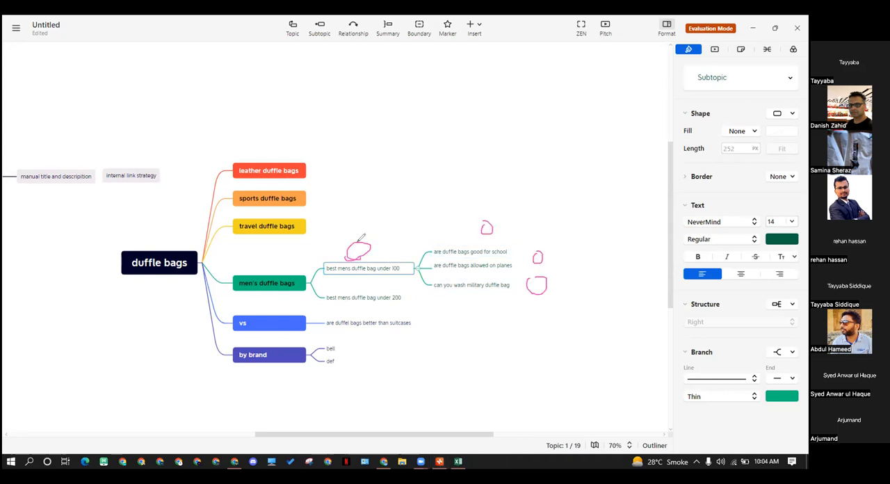
# Draw freehand arrows linking the circle at "best mens duffle bag under 100" to the circles at its three question subtopics
pyautogui.moveTo(372, 243)
pyautogui.mouseDown()
pyautogui.moveTo(479, 215)
pyautogui.moveTo(491, 226)
pyautogui.mouseUp()
pyautogui.moveTo(376, 243)
pyautogui.mouseDown()
pyautogui.moveTo(545, 236)
pyautogui.moveTo(544, 248)
pyautogui.mouseUp()
pyautogui.moveTo(369, 250)
pyautogui.mouseDown()
pyautogui.moveTo(373, 218)
pyautogui.moveTo(557, 241)
pyautogui.moveTo(546, 276)
pyautogui.mouseUp()
pyautogui.moveTo(478, 217); pyautogui.dragTo(469, 232)
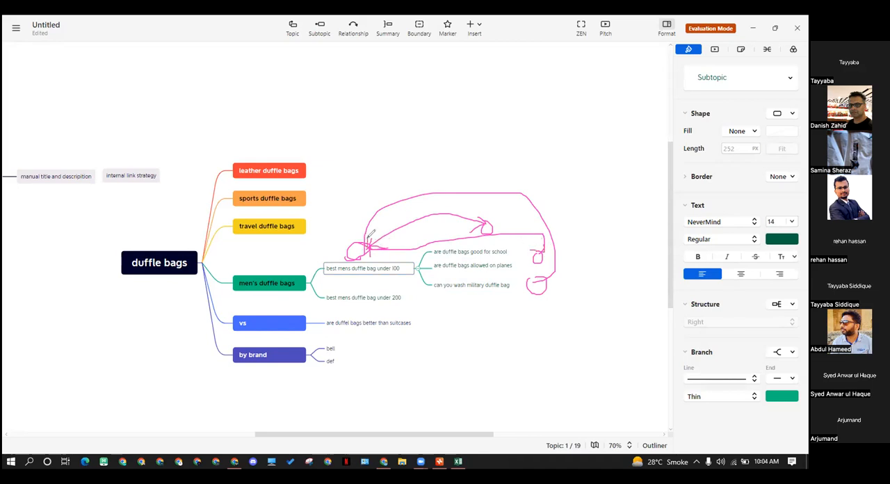
pyautogui.moveTo(533, 277); pyautogui.dragTo(547, 277)
# Outline the group of three question subtopics freehand and mark the "best mens duffle bag under 200" subtopic
pyautogui.moveTo(425, 240)
pyautogui.mouseDown()
pyautogui.moveTo(526, 255)
pyautogui.moveTo(522, 297)
pyautogui.moveTo(406, 250)
pyautogui.mouseUp()
pyautogui.moveTo(486, 229); pyautogui.dragTo(404, 250)
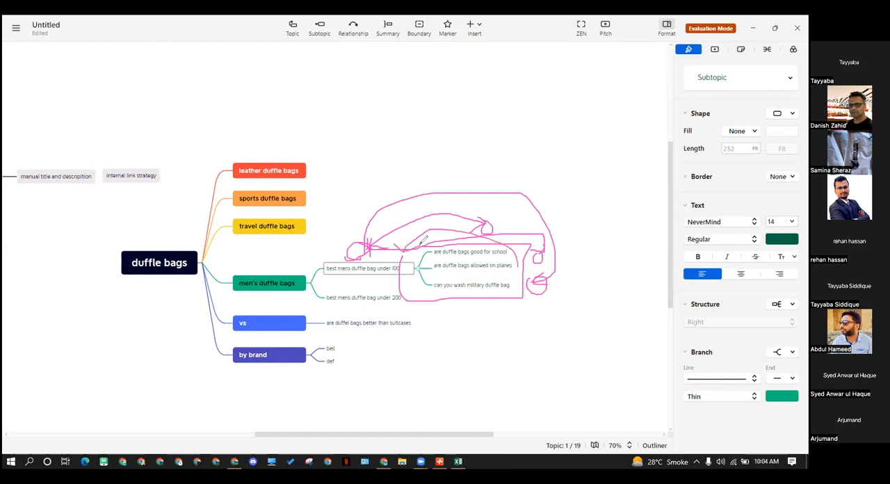
pyautogui.moveTo(336, 307); pyautogui.dragTo(365, 298)
# Erase all freehand annotations over the mind map and deselect the current subtopic
pyautogui.moveTo(463, 192)
pyautogui.mouseDown()
pyautogui.moveTo(455, 238)
pyautogui.moveTo(379, 299)
pyautogui.moveTo(378, 251)
pyautogui.moveTo(329, 319)
pyautogui.moveTo(443, 220)
pyautogui.moveTo(553, 254)
pyautogui.moveTo(532, 291)
pyautogui.mouseUp()
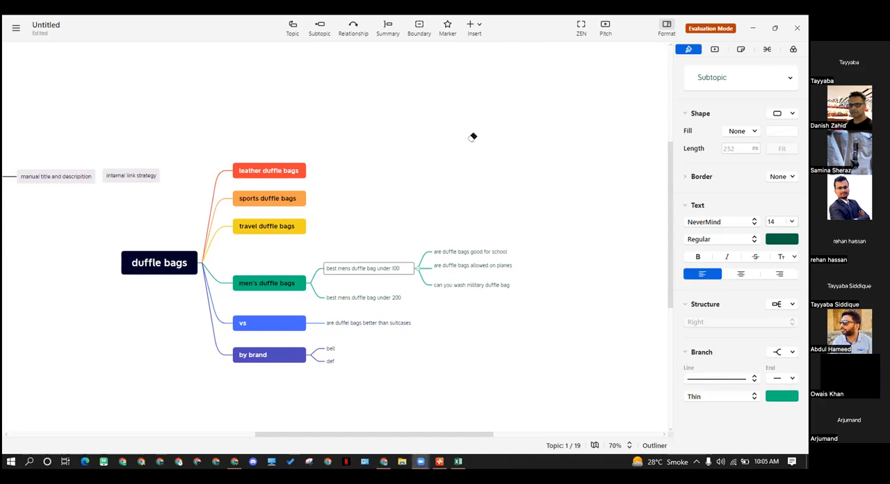
pyautogui.click(410, 148)
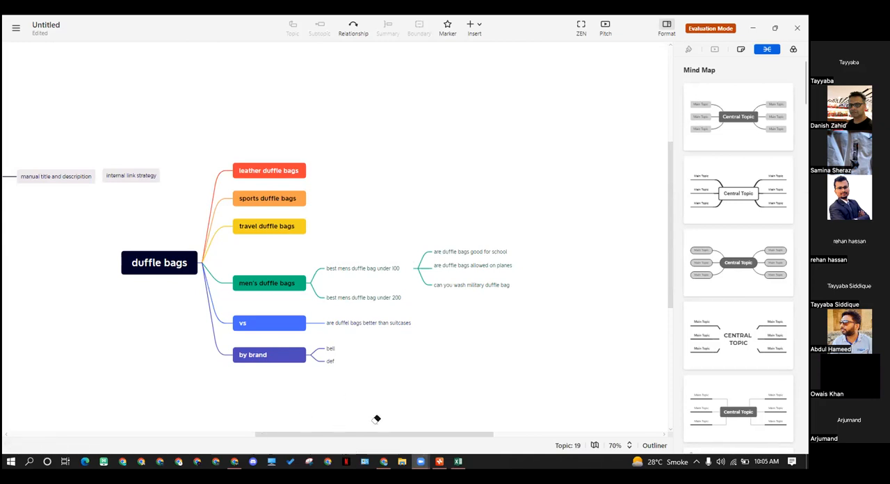
# Review the mind map from the floating SEO notes across the duffle bags branches, picking out the "internal link strategy" topic
pyautogui.moveTo(366, 431); pyautogui.dragTo(308, 429)
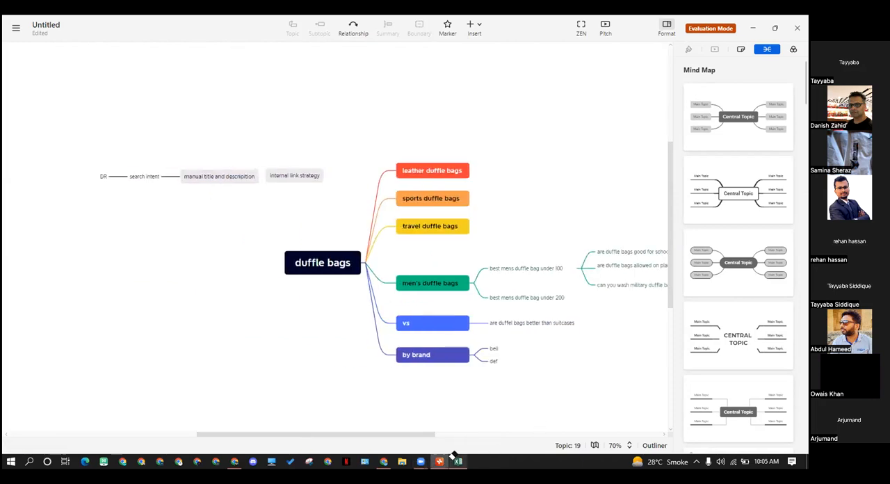
pyautogui.moveTo(416, 430); pyautogui.dragTo(462, 428)
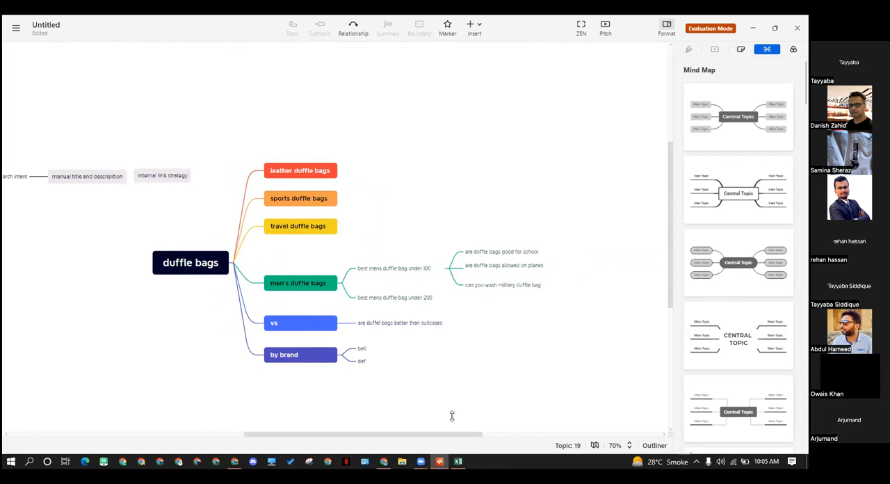
pyautogui.scroll(-1, 426, 395)
pyautogui.scroll(1, 365, 417)
pyautogui.click(150, 178)
pyautogui.moveTo(144, 177)
pyautogui.mouseDown()
pyautogui.moveTo(126, 161)
pyautogui.moveTo(150, 178)
pyautogui.moveTo(173, 177)
pyautogui.moveTo(153, 185)
pyautogui.moveTo(159, 177)
pyautogui.mouseUp()
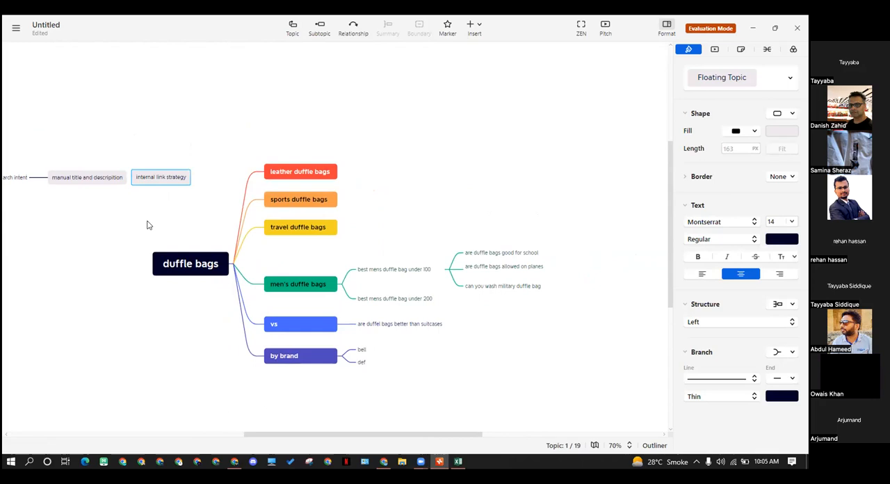
pyautogui.moveTo(310, 438); pyautogui.dragTo(282, 435)
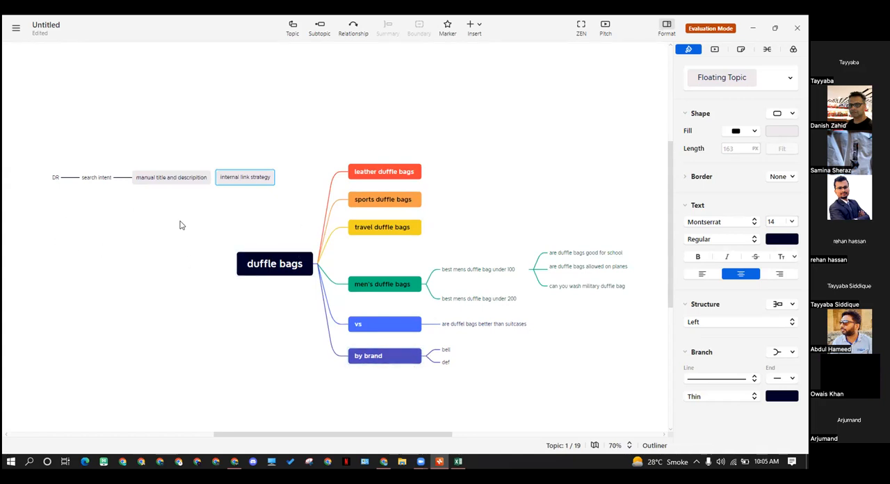
pyautogui.moveTo(74, 255); pyautogui.dragTo(120, 263)
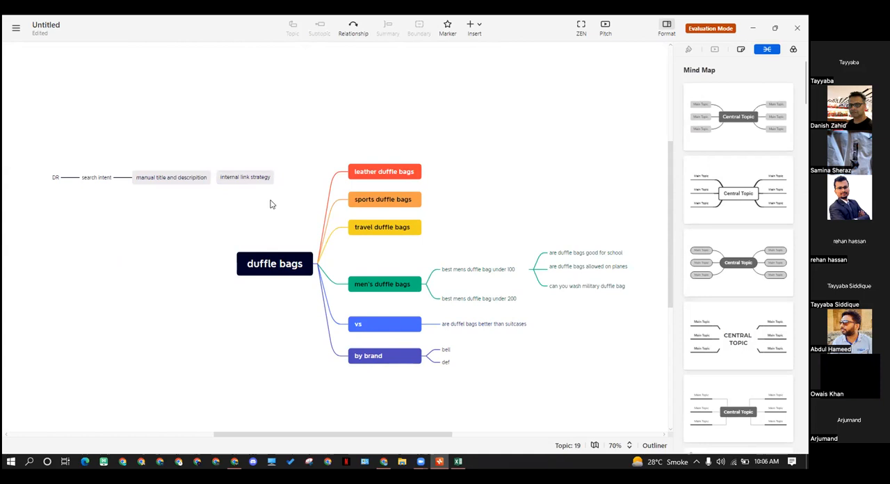
# Highlight the six main topics branching from "duffle bags" together and clear the selection
pyautogui.moveTo(397, 144); pyautogui.dragTo(448, 423)
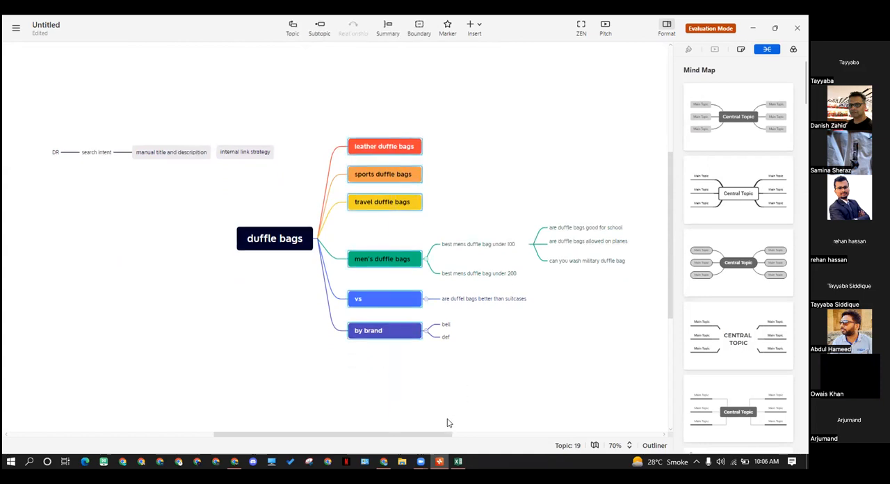
pyautogui.moveTo(387, 463)
pyautogui.click(465, 385)
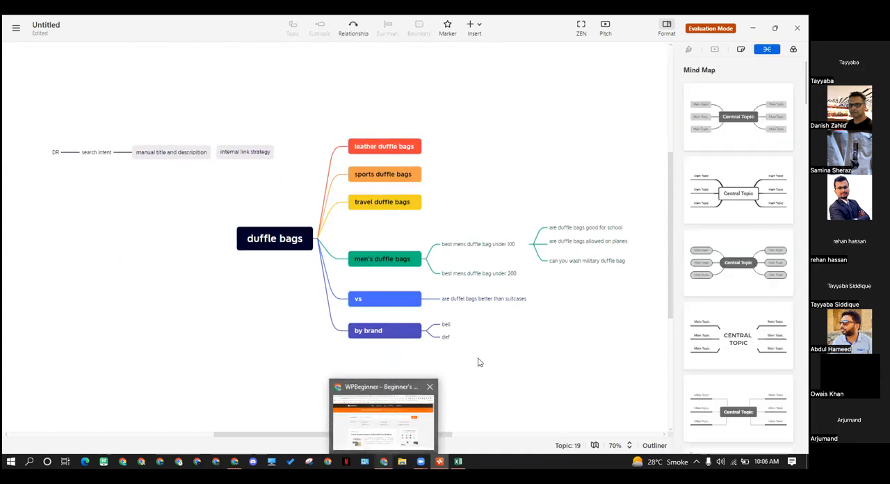
# Switch to the Chrome window showing WPBeginner, open a new tab and dismiss the downloads bar
pyautogui.click(381, 464)
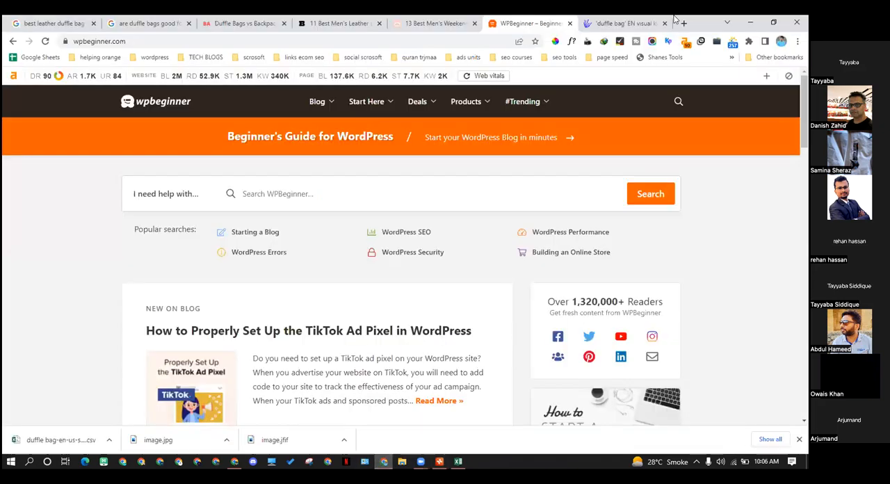
pyautogui.click(684, 25)
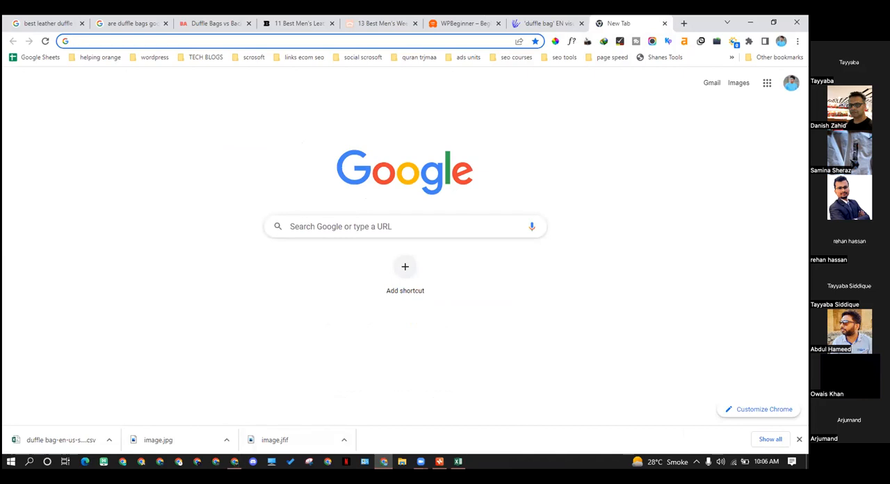
pyautogui.click(798, 439)
# Check the Main Organic Competitors section of the Semrush overview for wowtravel.me, then minimize that browser window
pyautogui.click(234, 461)
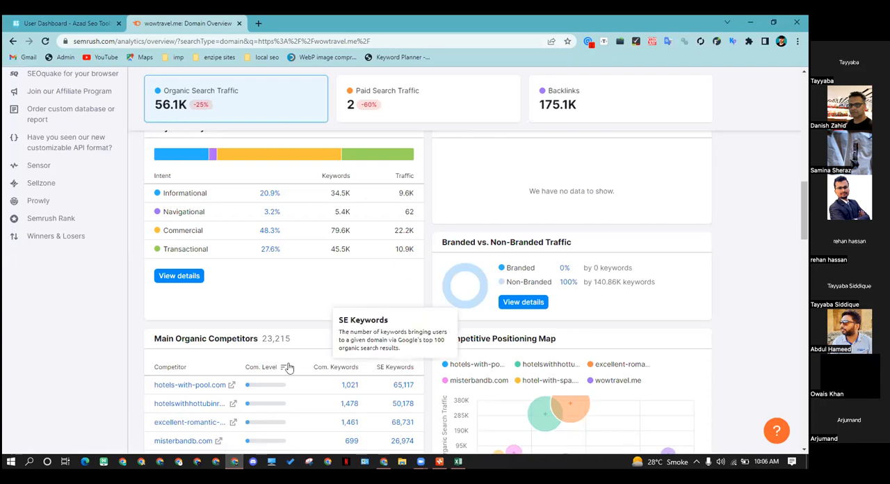
pyautogui.scroll(-3, 287, 367)
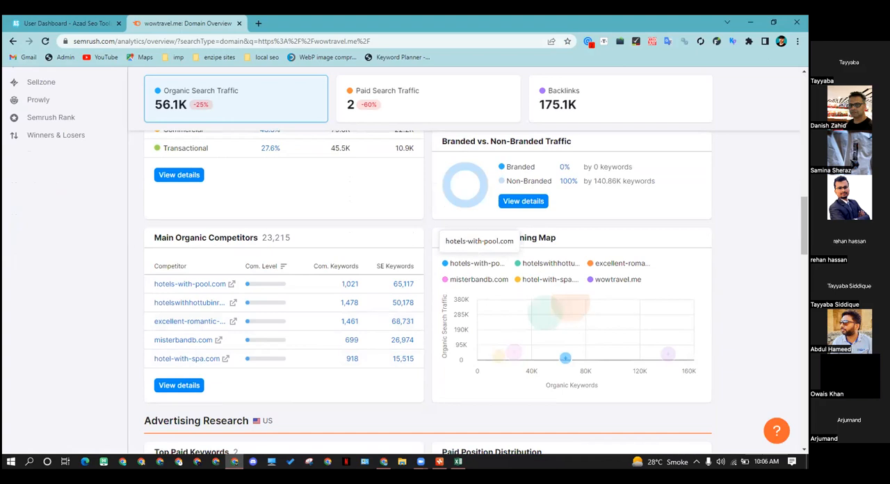
pyautogui.click(750, 22)
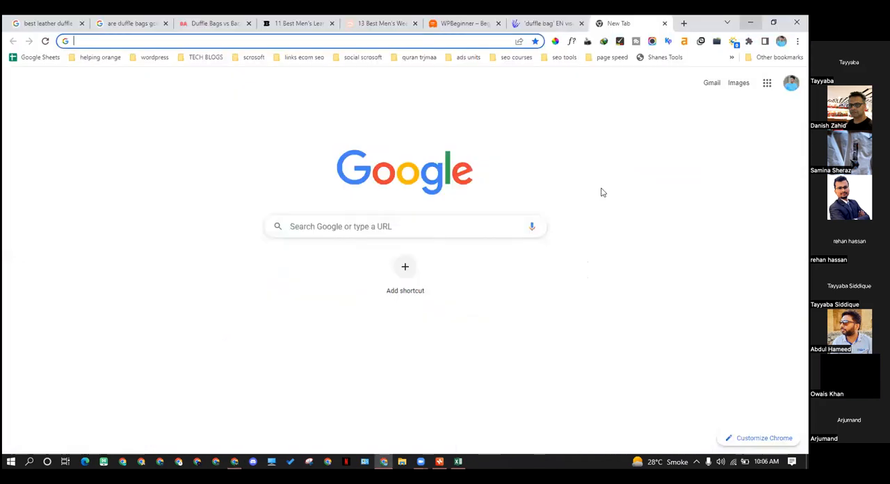
# Show the wowtravel.me article on men's weekender bags under $100 and highlight the Rockland Duffel Bag description paragraphs
pyautogui.click(518, 91)
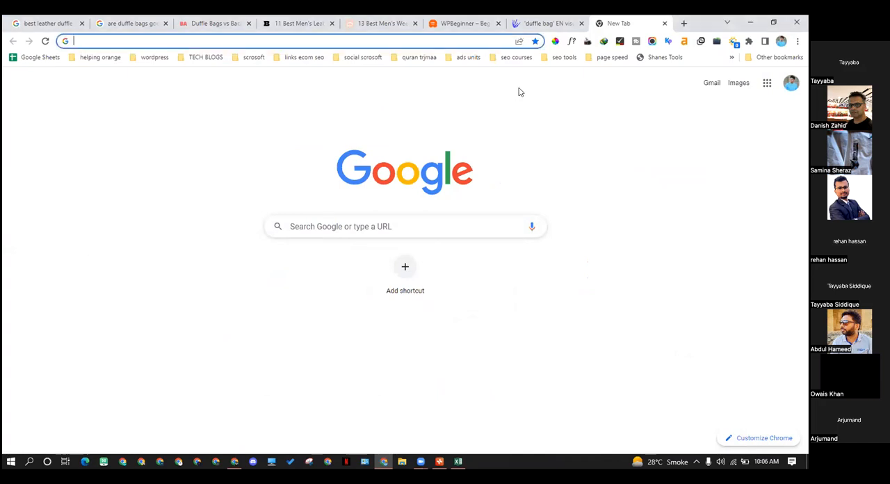
pyautogui.click(392, 23)
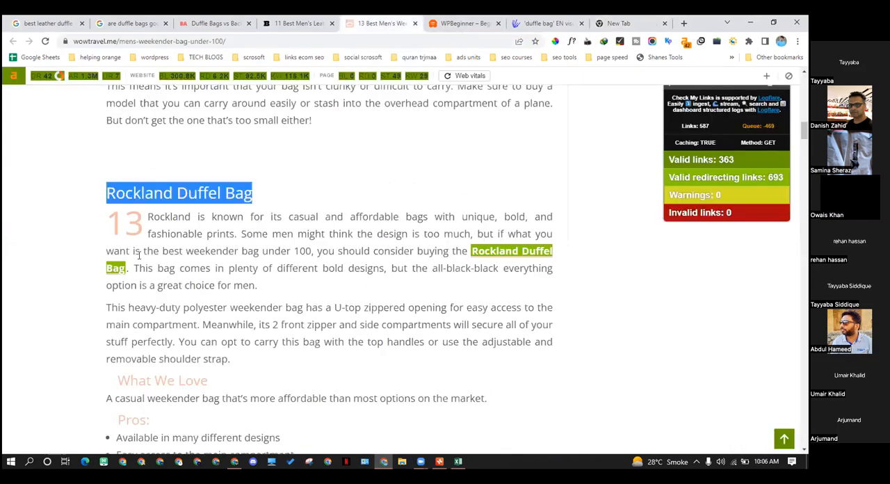
pyautogui.moveTo(167, 240); pyautogui.dragTo(297, 299)
pyautogui.moveTo(233, 358); pyautogui.dragTo(213, 306)
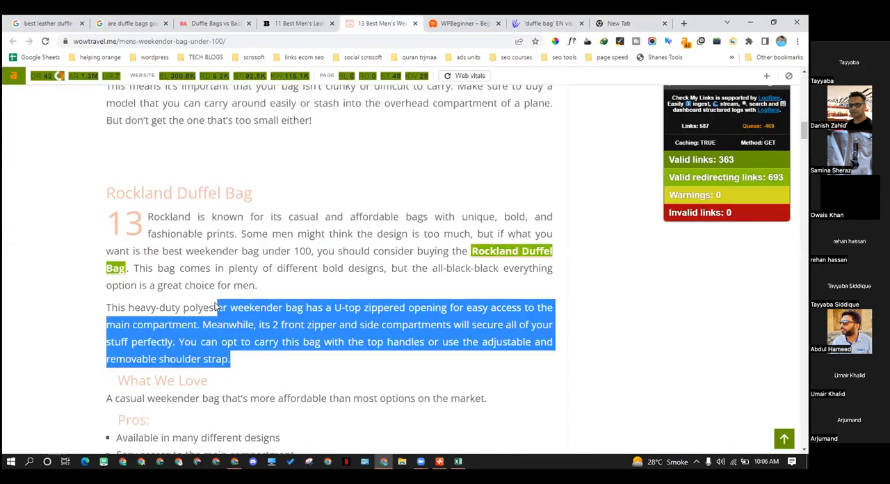
pyautogui.moveTo(147, 216); pyautogui.dragTo(268, 353)
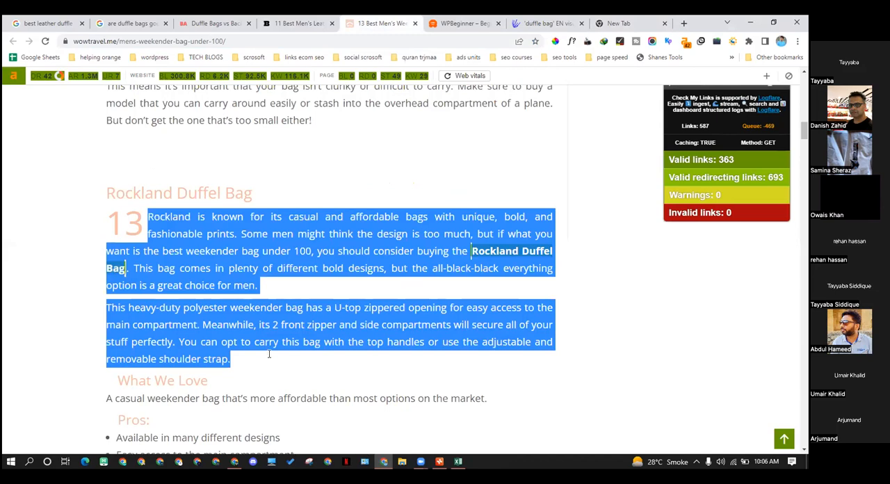
# Examine the Rockland Duffel Bag review down to its pros and cons, re-highlighting its description and clearing the highlight
pyautogui.scroll(-3, 269, 331)
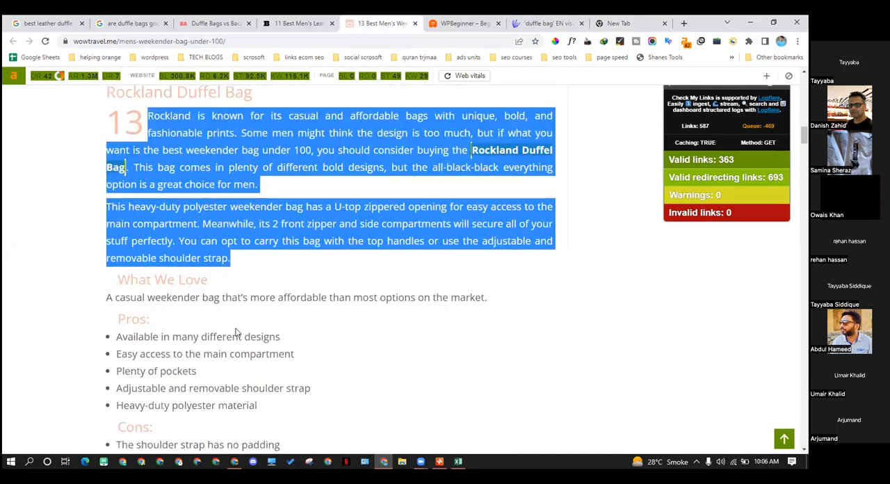
pyautogui.click(163, 215)
pyautogui.moveTo(149, 118); pyautogui.dragTo(350, 254)
pyautogui.click(259, 252)
pyautogui.keyDown('shift'); pyautogui.click(195, 185); pyautogui.keyUp('shift')
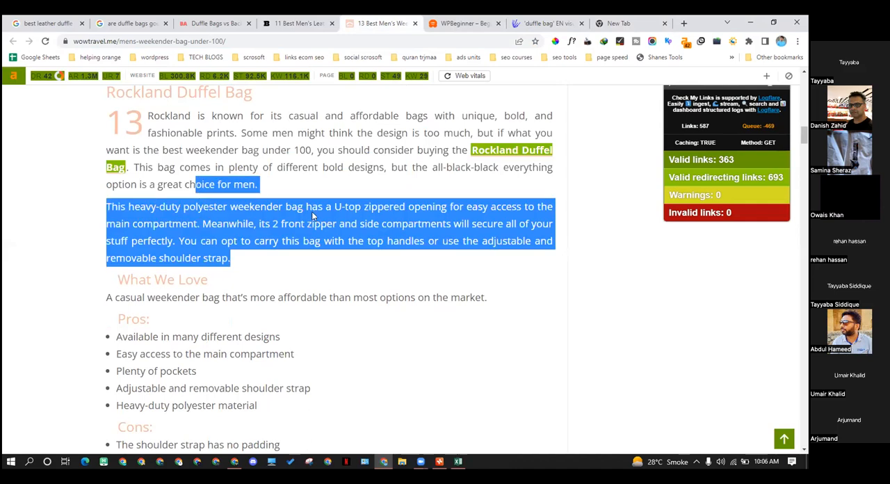
pyautogui.scroll(1, 323, 204)
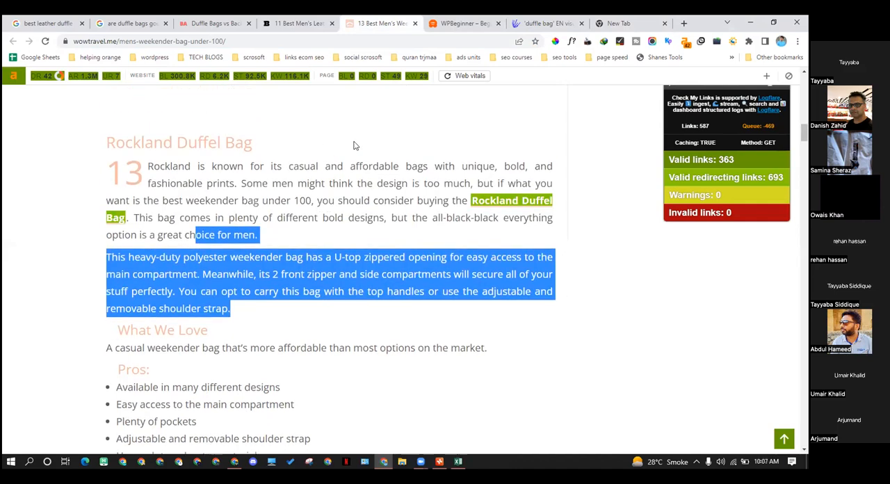
pyautogui.click(270, 174)
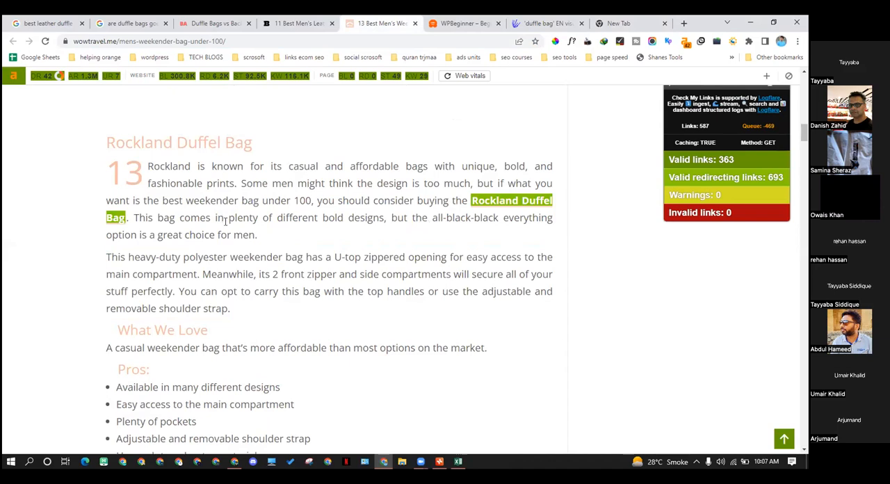
# View the article's WOWBOX Weekender Bag section and check the duffle bag suggestions list in Excel before returning to the article
pyautogui.scroll(-2, 226, 222)
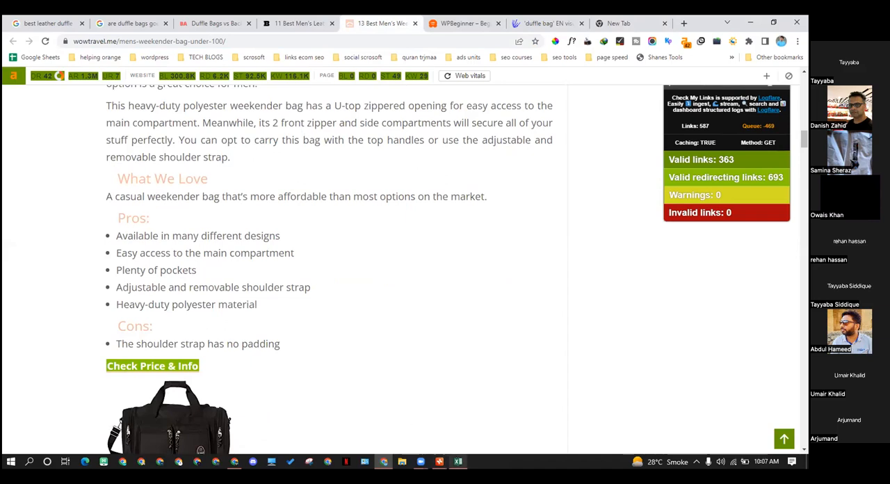
pyautogui.scroll(-6, 351, 306)
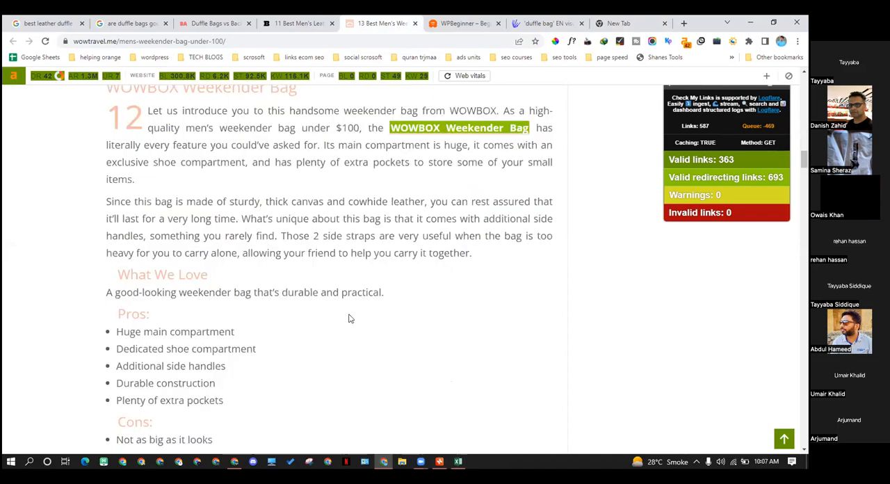
pyautogui.click(458, 462)
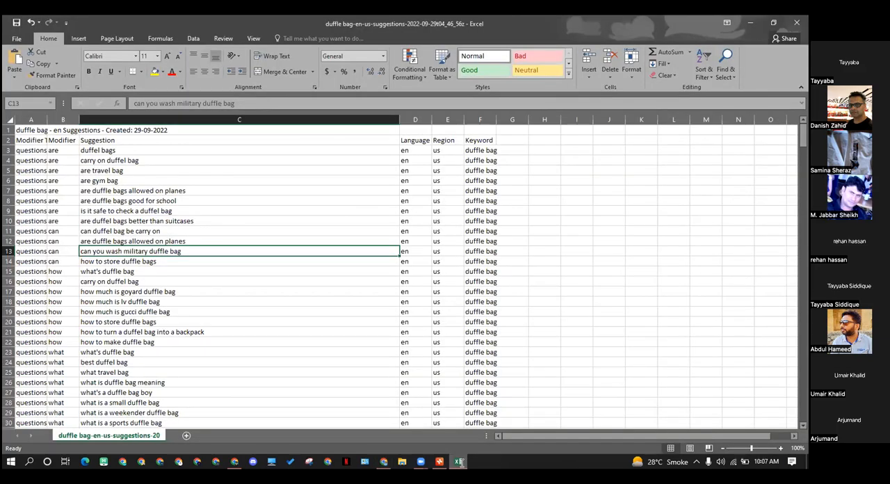
pyautogui.click(459, 461)
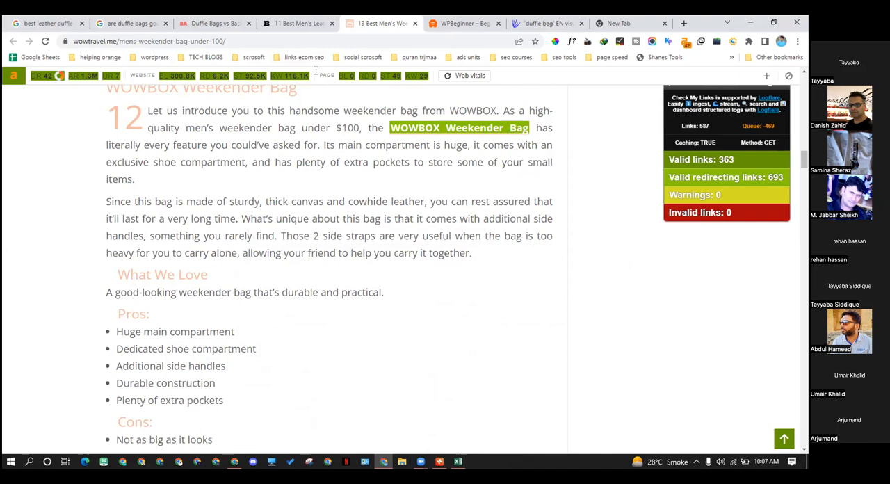
# Review the article back up to its Compartments and Size sections, then show the backpackadvisor.com duffle bags vs backpacks article
pyautogui.scroll(1, 332, 183)
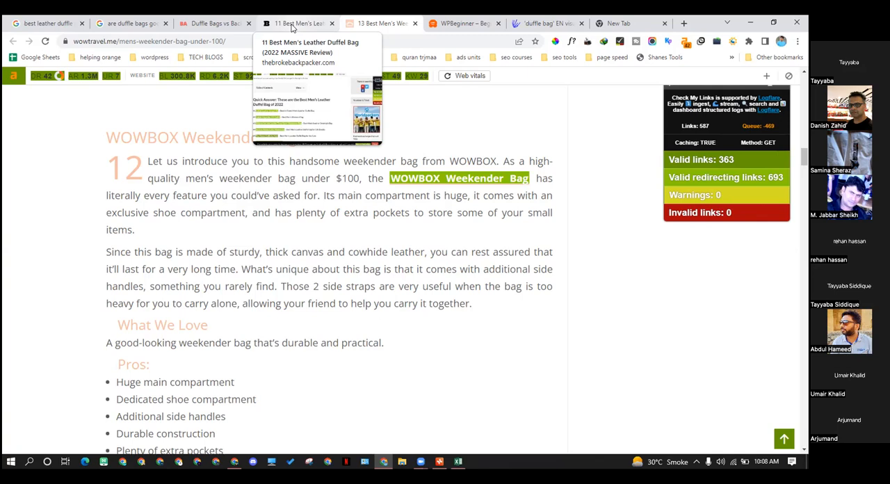
pyautogui.scroll(1, 549, 250)
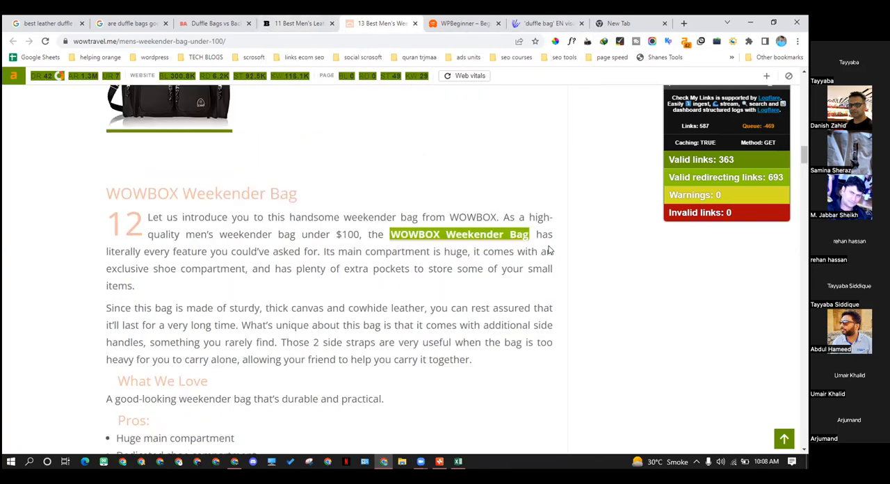
pyautogui.scroll(-10, 549, 250)
pyautogui.scroll(2, 450, 189)
pyautogui.scroll(3, 449, 189)
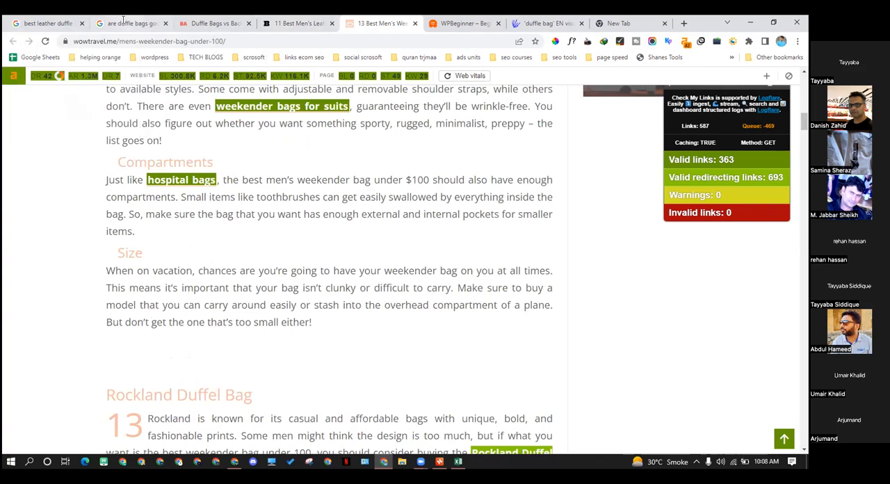
pyautogui.click(206, 21)
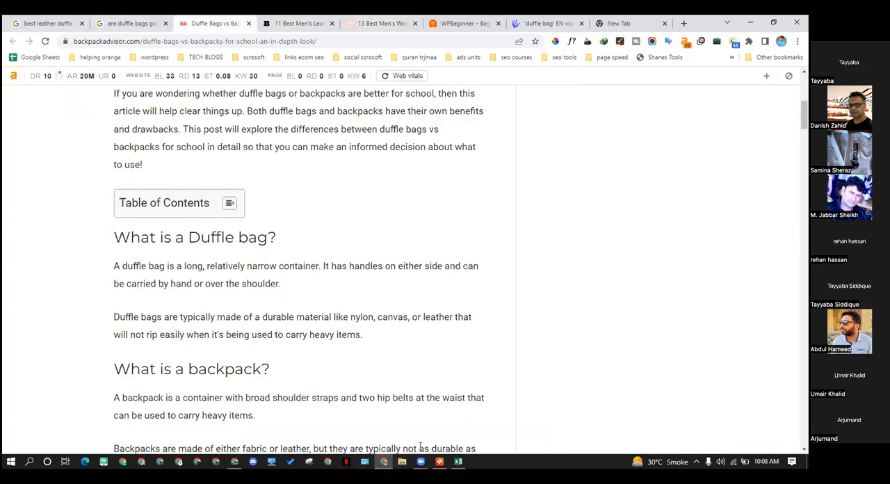
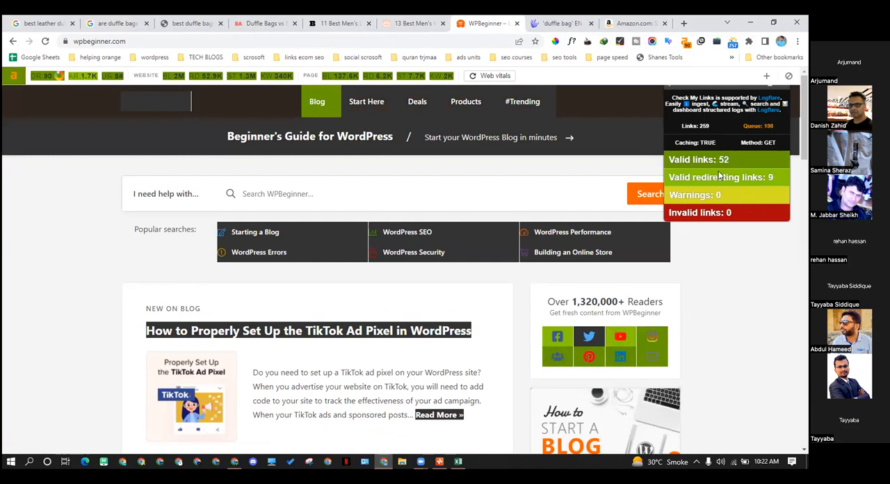
# Open WPBeginner's Starting a Blog link in a new tab and highlight the Popular searches label on the homepage
pyautogui.rightClick(257, 238)
pyautogui.click(276, 245)
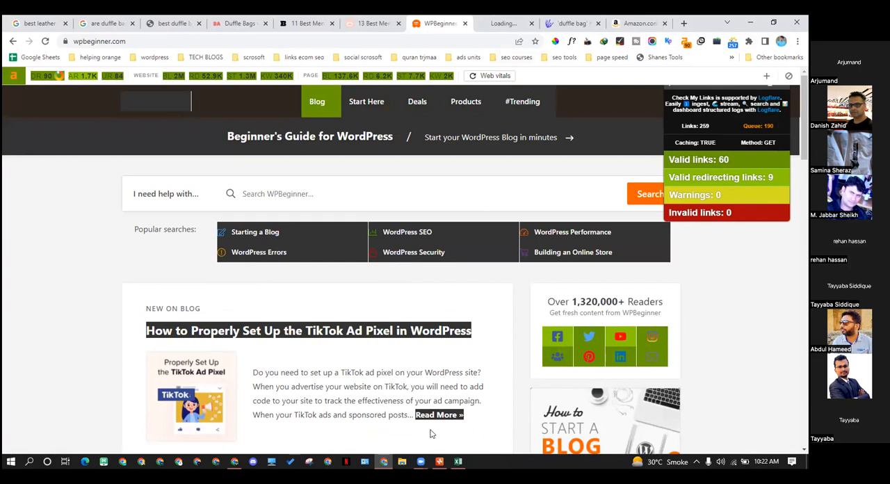
pyautogui.click(503, 23)
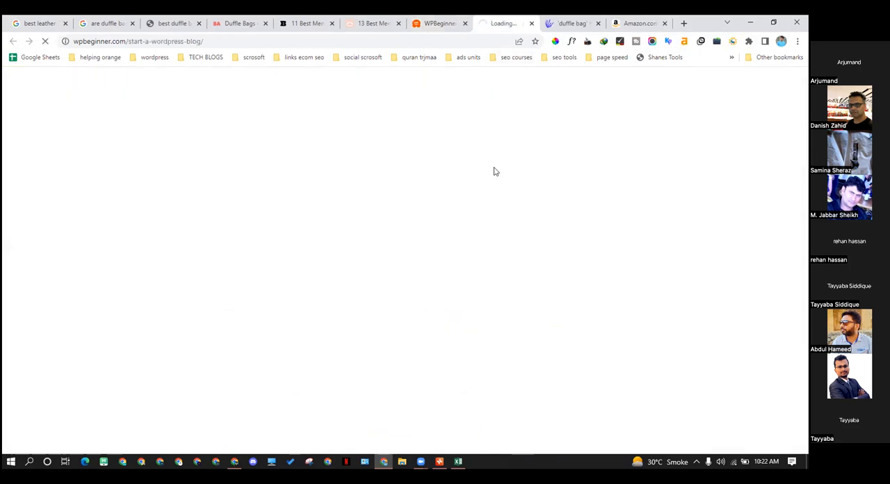
pyautogui.click(450, 22)
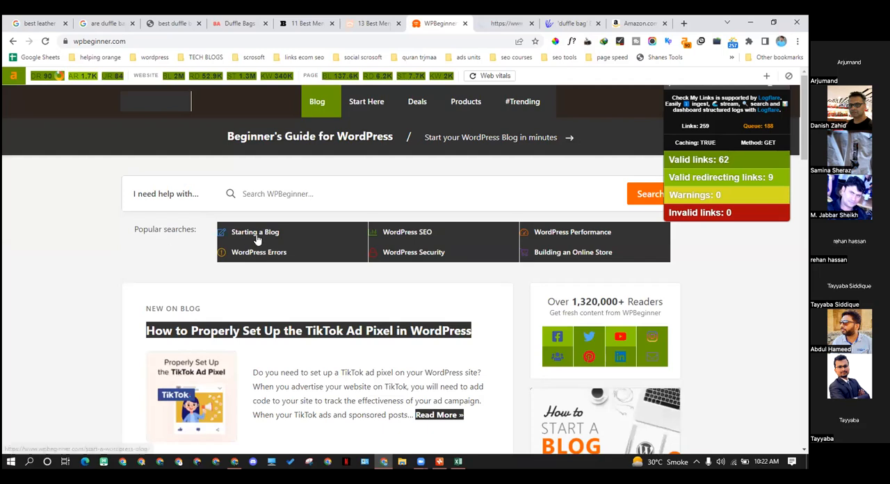
pyautogui.moveTo(133, 230); pyautogui.dragTo(194, 230)
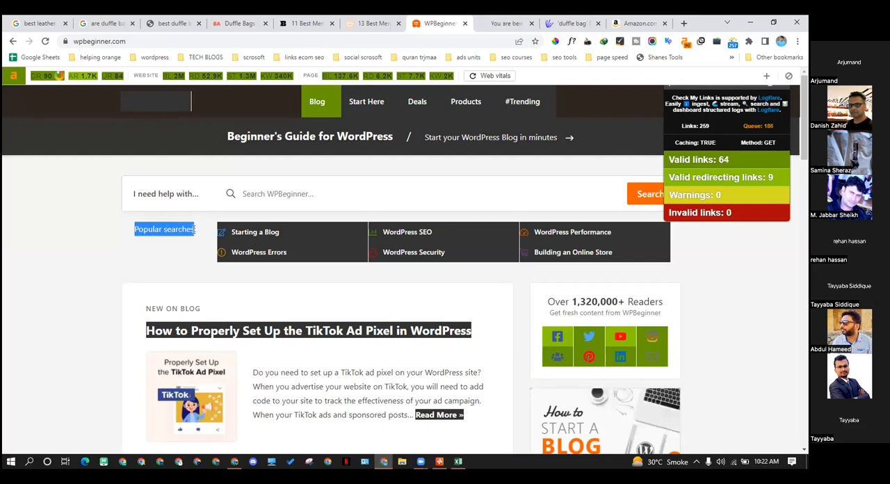
pyautogui.click(195, 240)
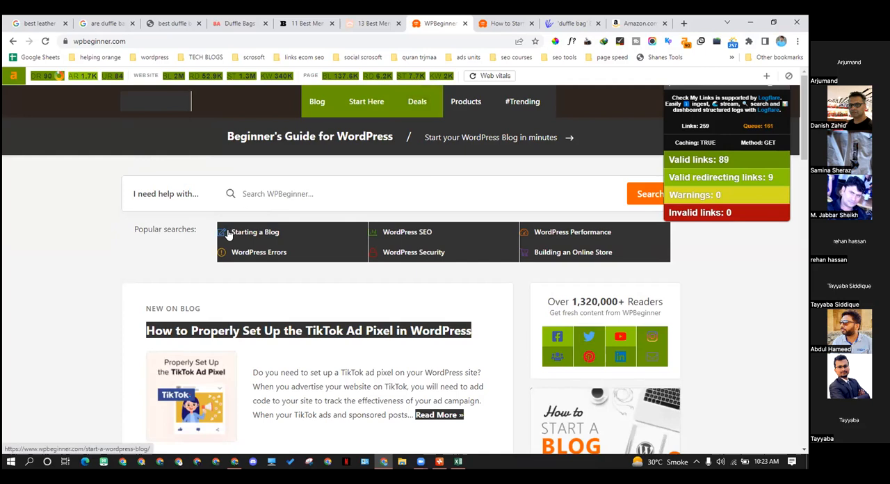
# Show the WordPress blog guide and highlight "Start a WordPress Blog in 2022" in its title before clearing the highlight
pyautogui.click(515, 25)
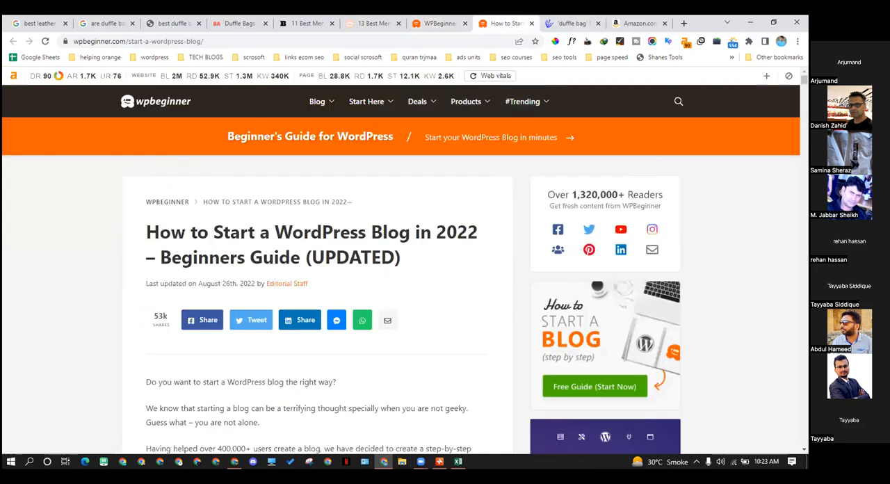
pyautogui.scroll(-1, 334, 232)
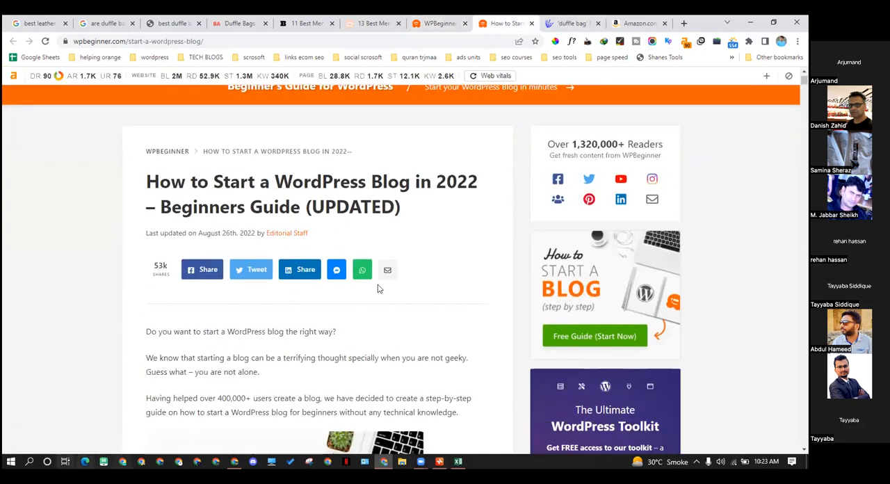
pyautogui.moveTo(213, 182); pyautogui.dragTo(462, 182)
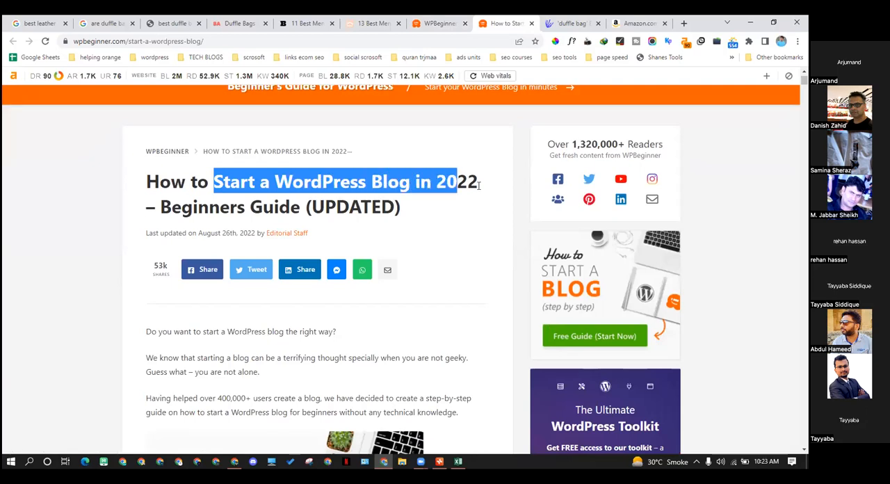
pyautogui.scroll(-1, 436, 216)
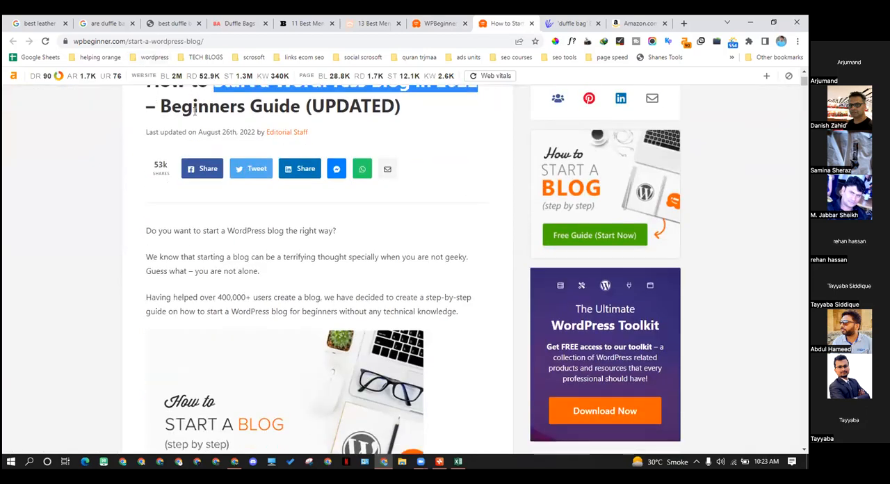
pyautogui.scroll(1, 192, 139)
pyautogui.click(189, 170)
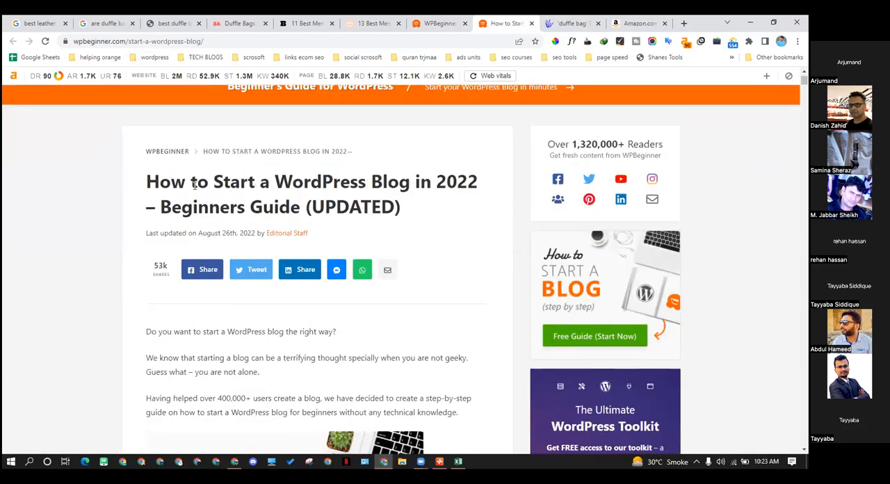
# Examine the guide's full length, selecting from its closing paragraph back up to the introduction and clearing the selection
pyautogui.scroll(-1, 195, 186)
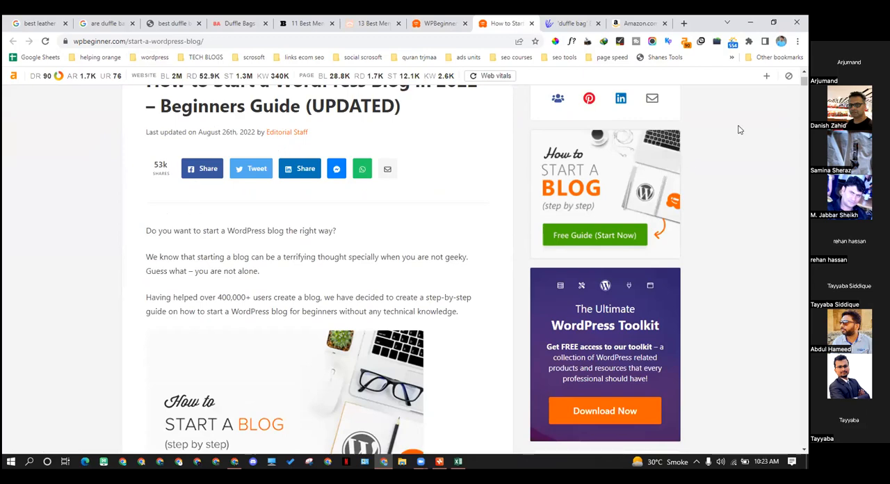
pyautogui.scroll(-20, 189, 189)
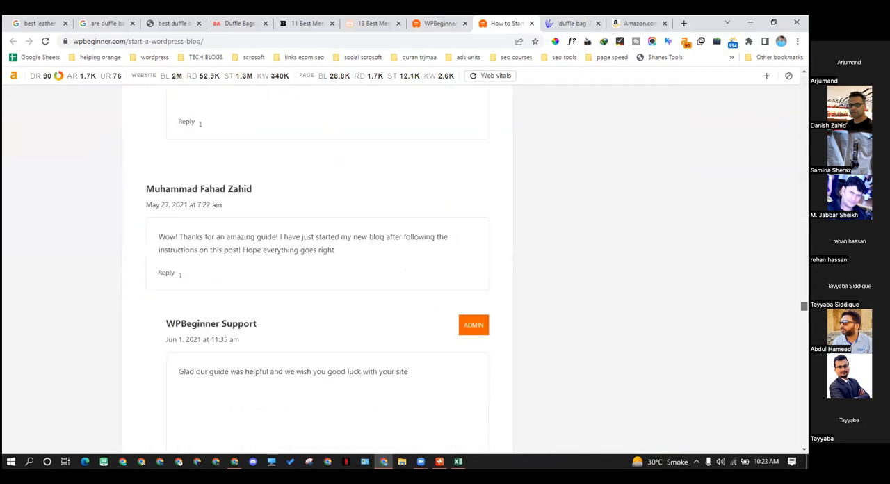
pyautogui.scroll(-20, 317, 264)
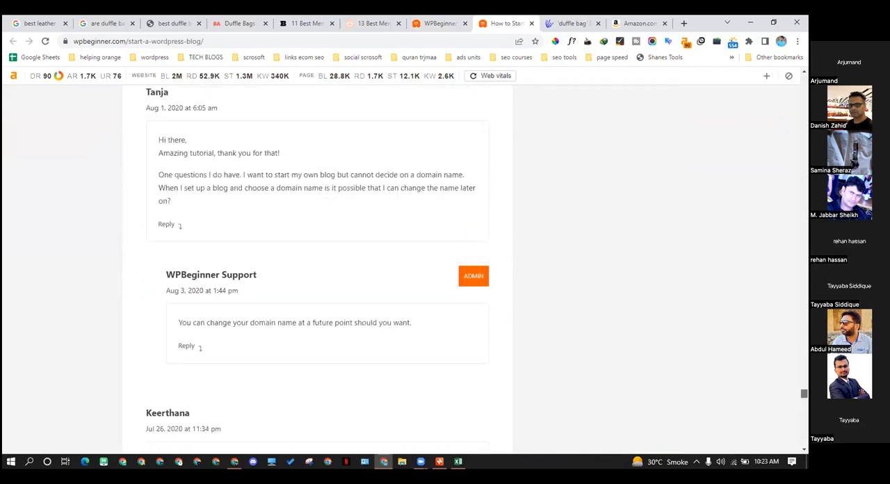
pyautogui.scroll(15, 317, 264)
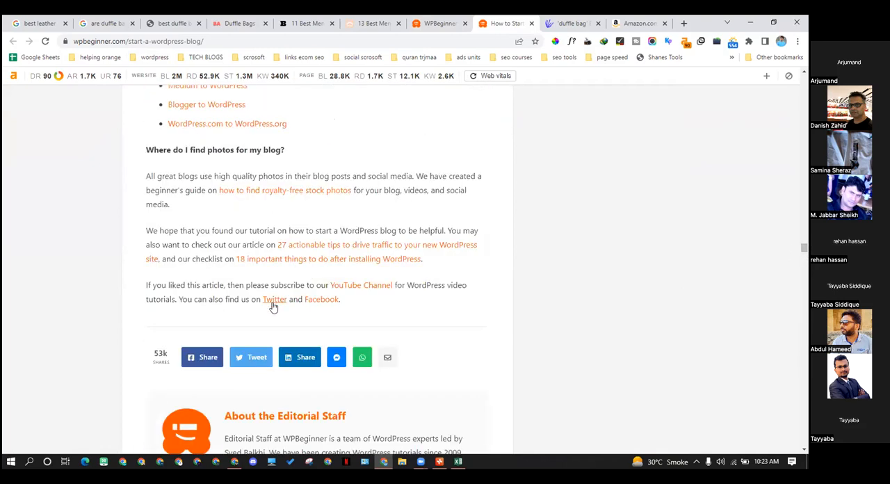
pyautogui.moveTo(361, 303); pyautogui.dragTo(127, 77)
pyautogui.moveTo(128, 150); pyautogui.dragTo(123, 252)
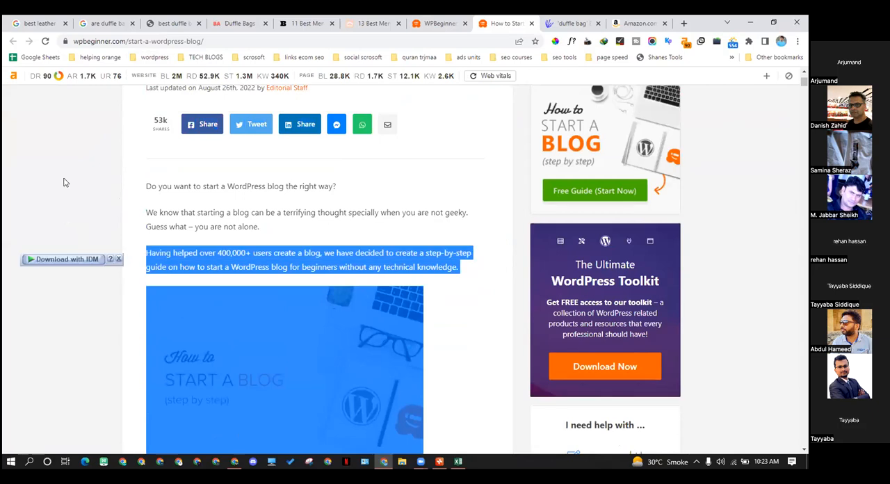
pyautogui.click(66, 182)
pyautogui.scroll(3, 278, 250)
pyautogui.scroll(-1, 313, 250)
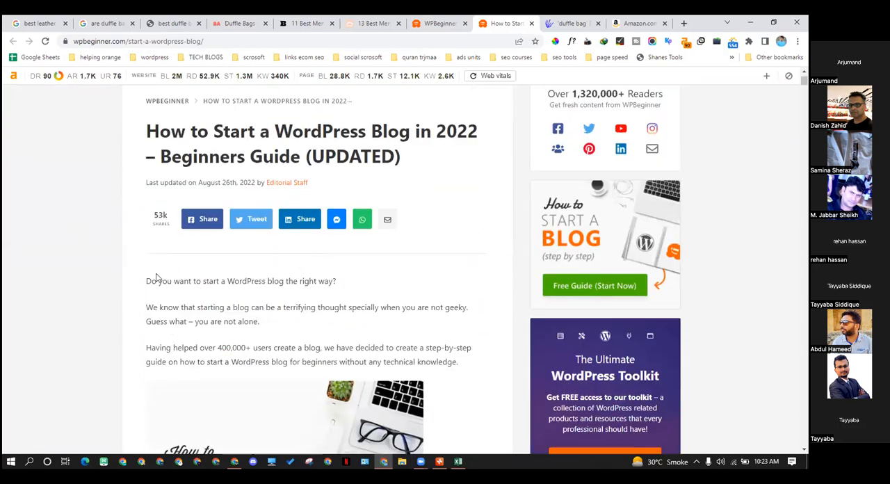
# Open the guide's free WordPress Blog Setup link in a new tab and compare that page with the article
pyautogui.scroll(-4, 208, 264)
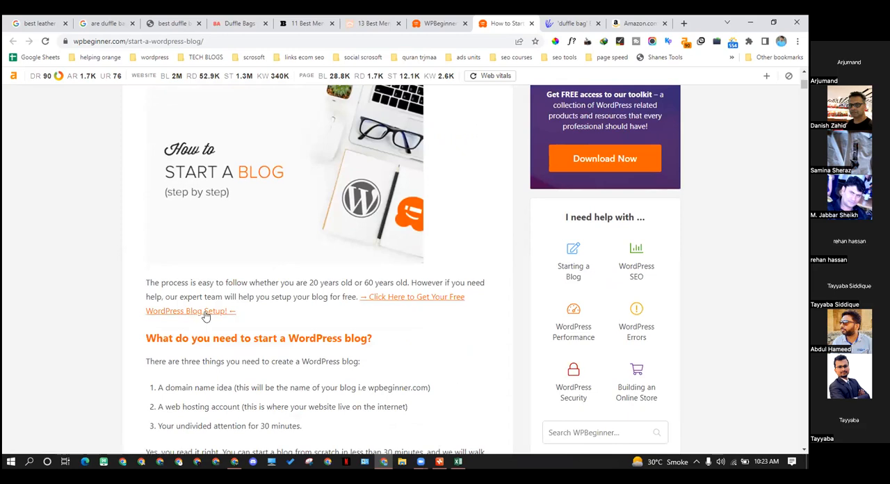
pyautogui.rightClick(401, 300)
pyautogui.click(424, 304)
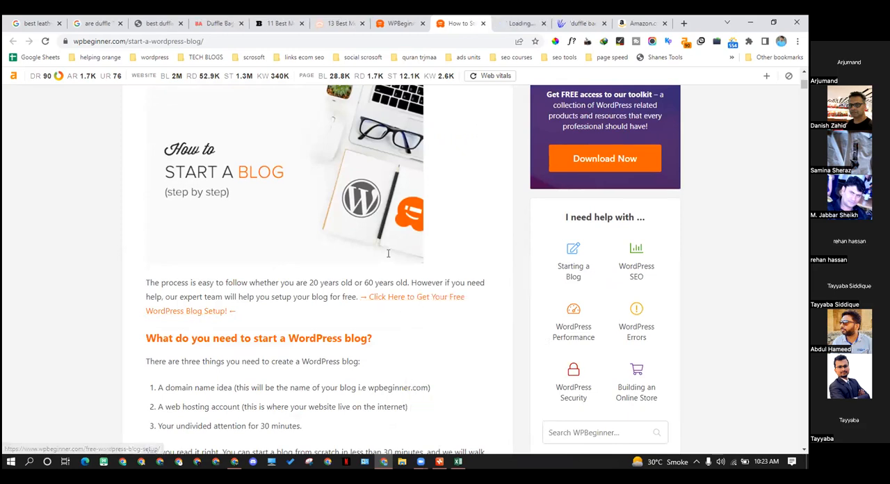
pyautogui.click(507, 21)
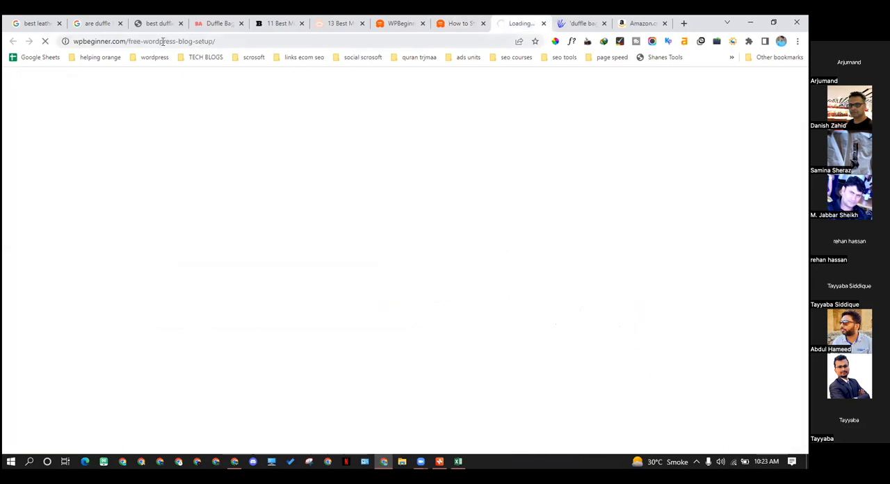
pyautogui.click(464, 25)
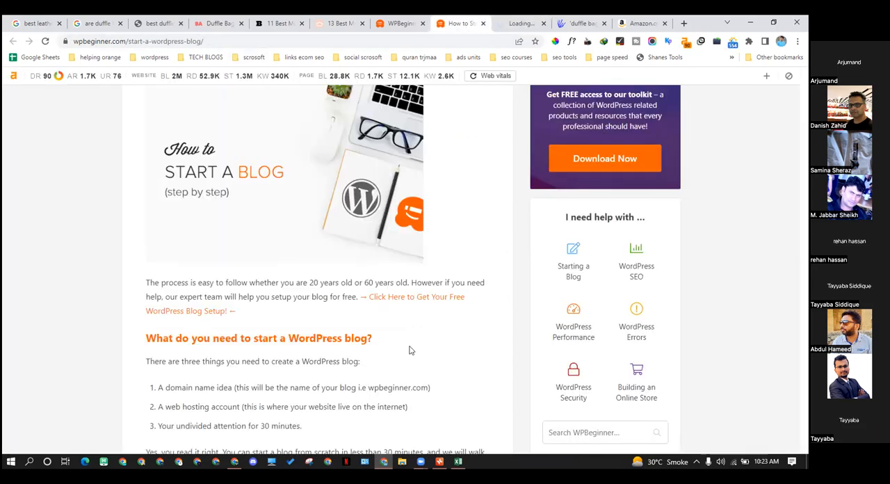
pyautogui.click(507, 25)
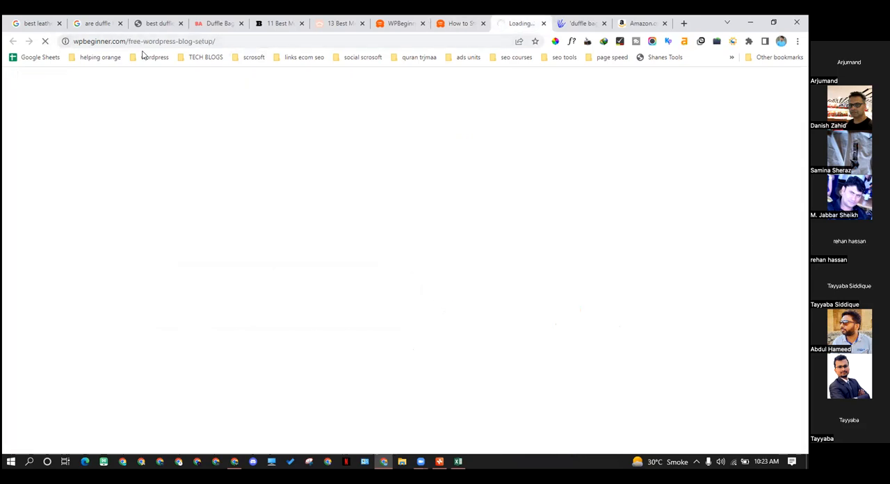
pyautogui.click(464, 25)
# Highlight the guide's "Step 1. Pick Your Blog Name and Platform" heading and open its blogging platform link in a new tab
pyautogui.scroll(-10, 332, 292)
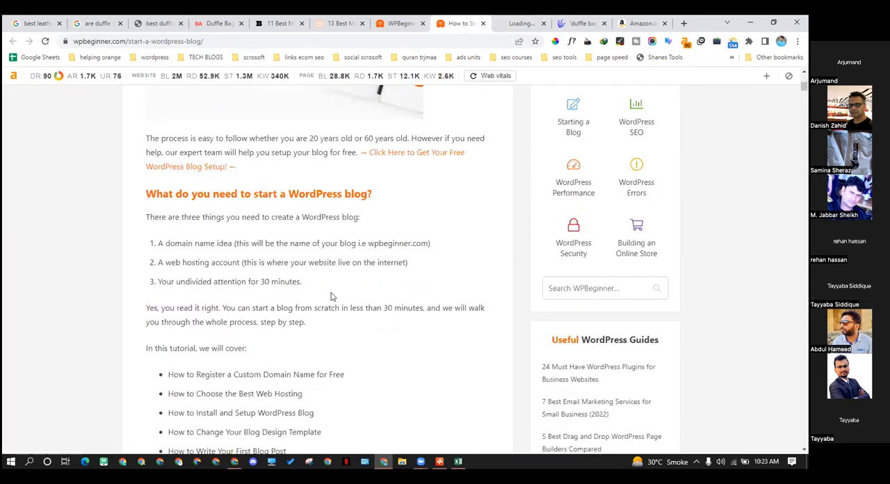
pyautogui.scroll(-2, 310, 285)
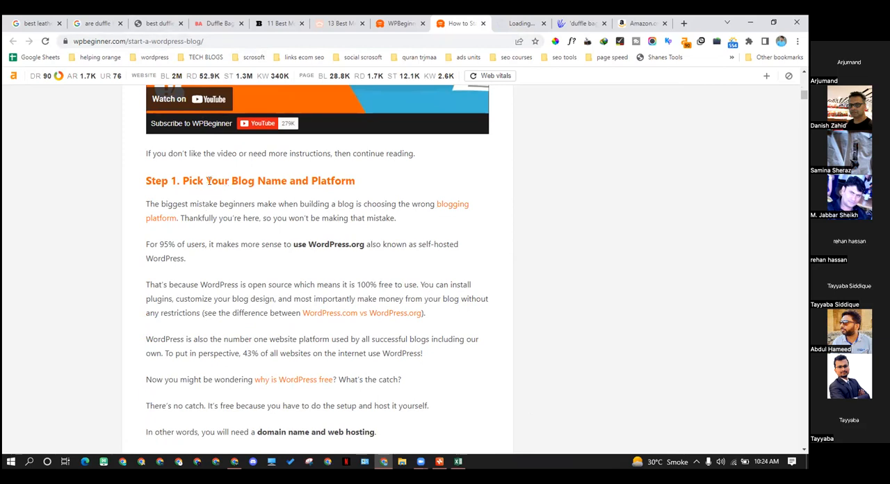
pyautogui.moveTo(203, 180); pyautogui.dragTo(356, 181)
pyautogui.click(393, 215)
pyautogui.rightClick(455, 213)
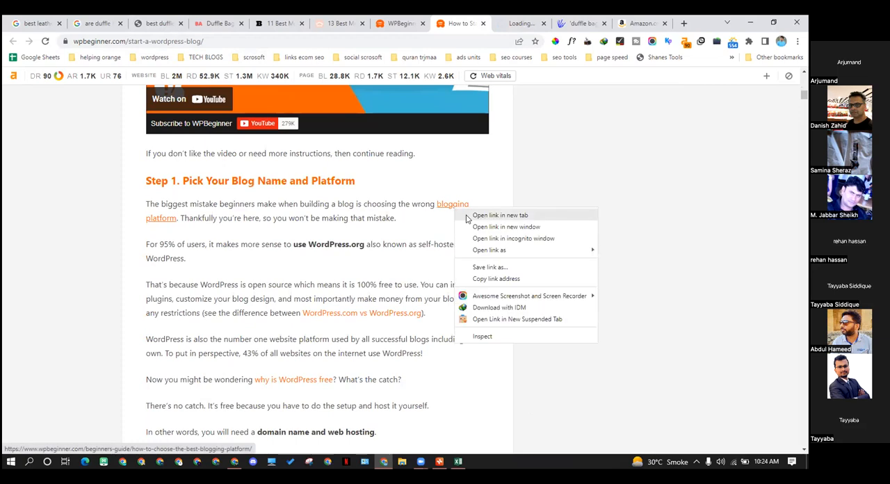
pyautogui.click(487, 215)
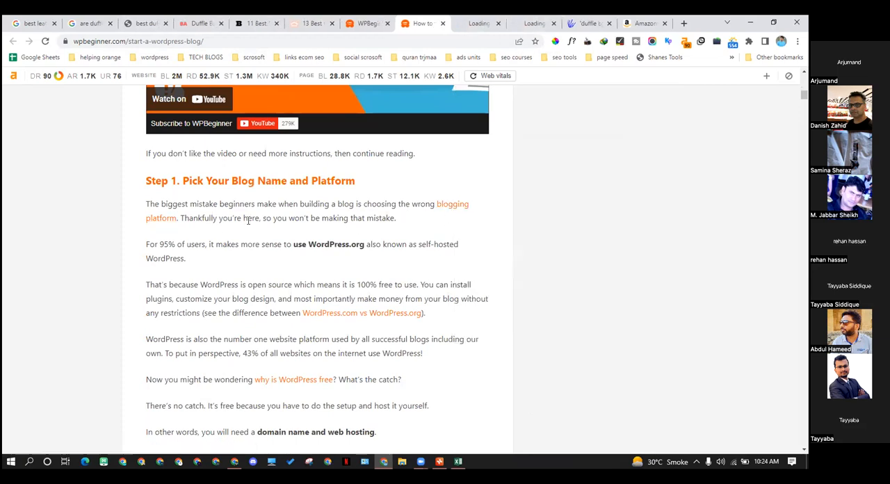
# Check the free blog setup and best blogging platform pages opened from the guide
pyautogui.click(480, 23)
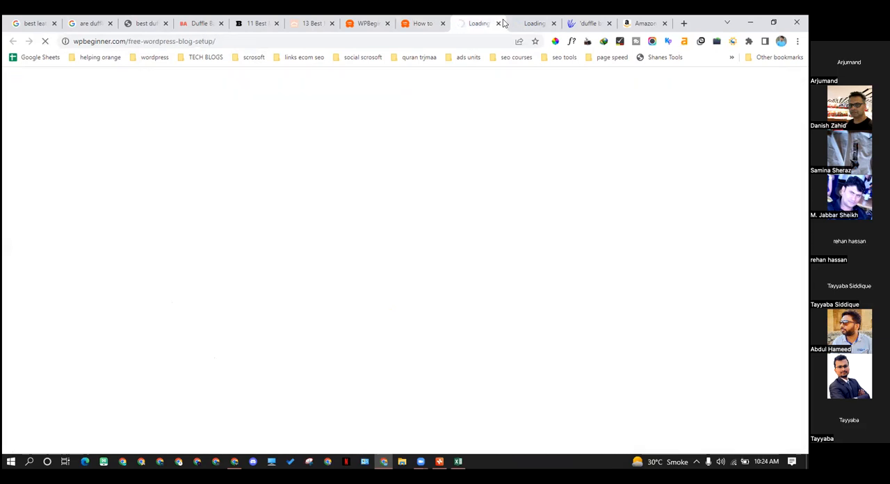
pyautogui.click(420, 23)
pyautogui.scroll(2, 433, 218)
pyautogui.click(528, 23)
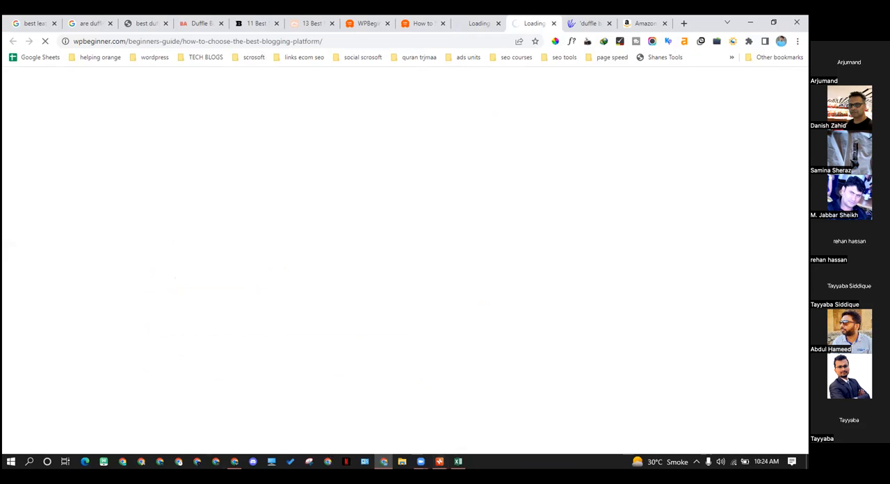
# Close the second browser window and the 'duffle bag' and Amazon tabs, leaving a blank new tab open
pyautogui.click(238, 459)
pyautogui.click(796, 22)
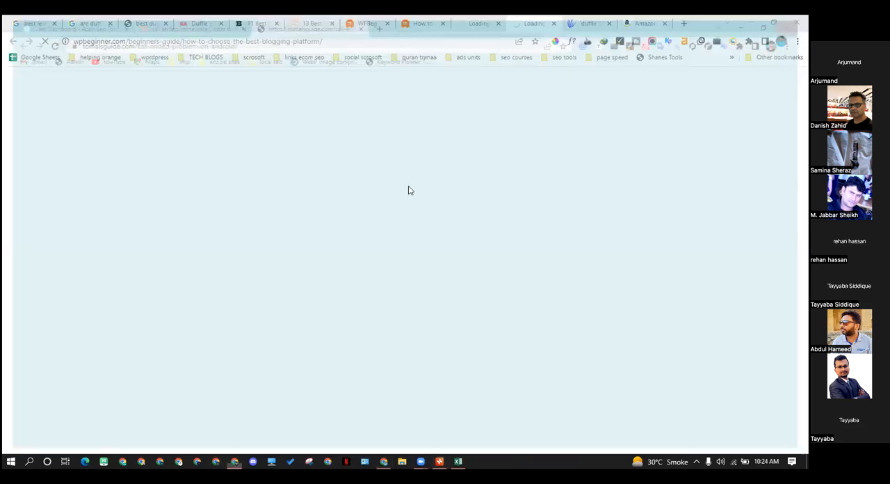
pyautogui.click(590, 23)
pyautogui.click(609, 23)
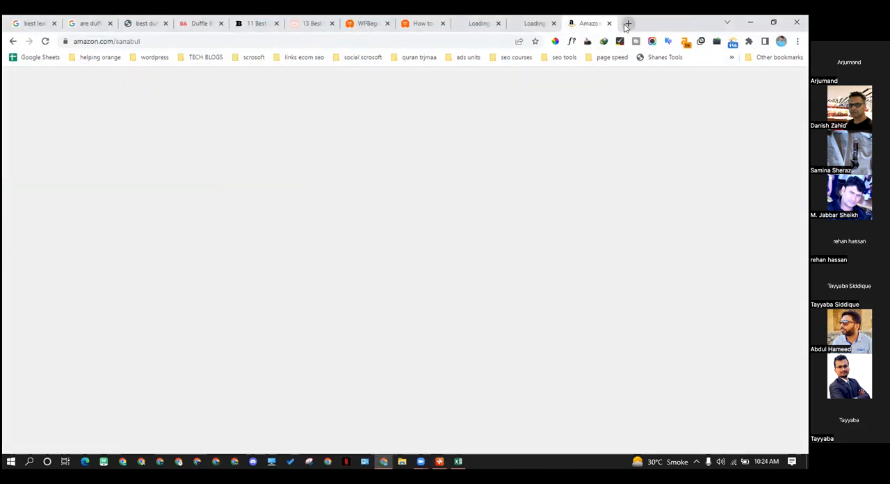
pyautogui.click(626, 23)
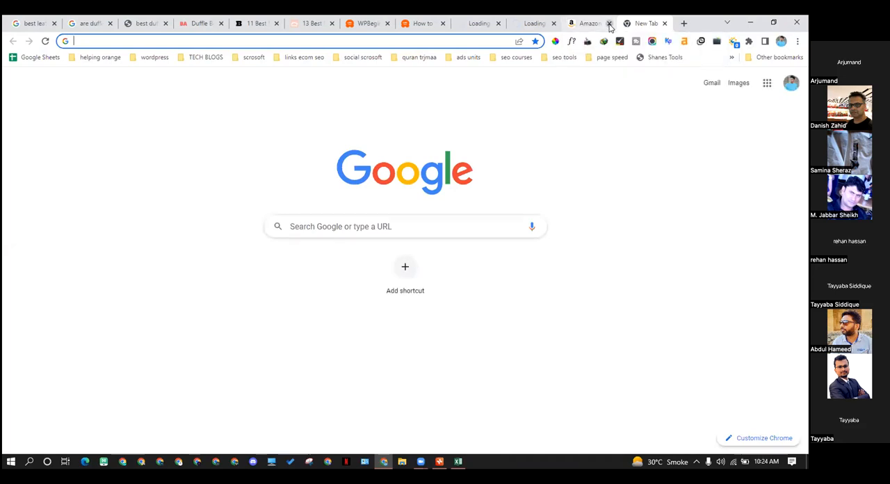
pyautogui.click(609, 24)
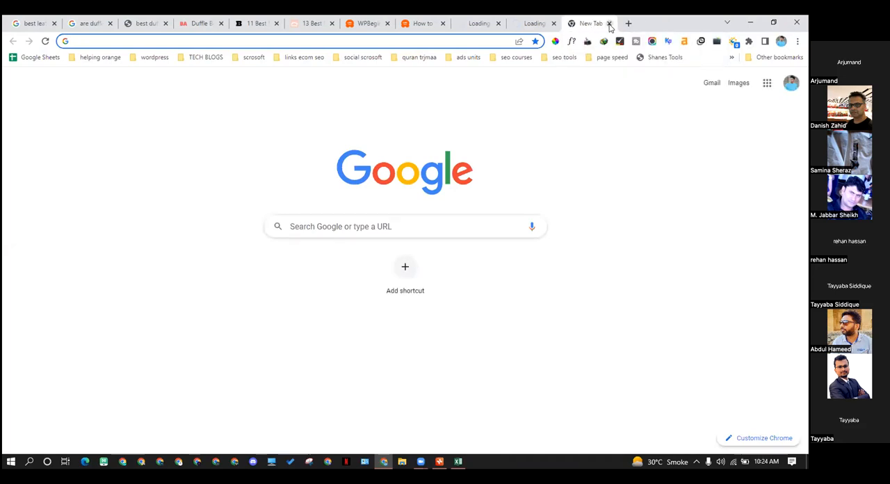
# Close the WPBeginner homepage tab and check the free blog setup and best blogging platform pages again
pyautogui.click(424, 21)
pyautogui.click(367, 23)
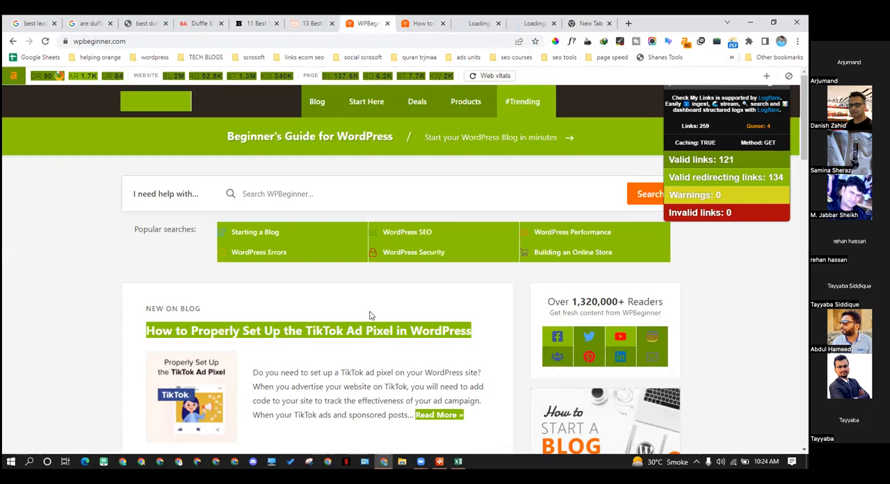
pyautogui.click(422, 24)
pyautogui.click(464, 26)
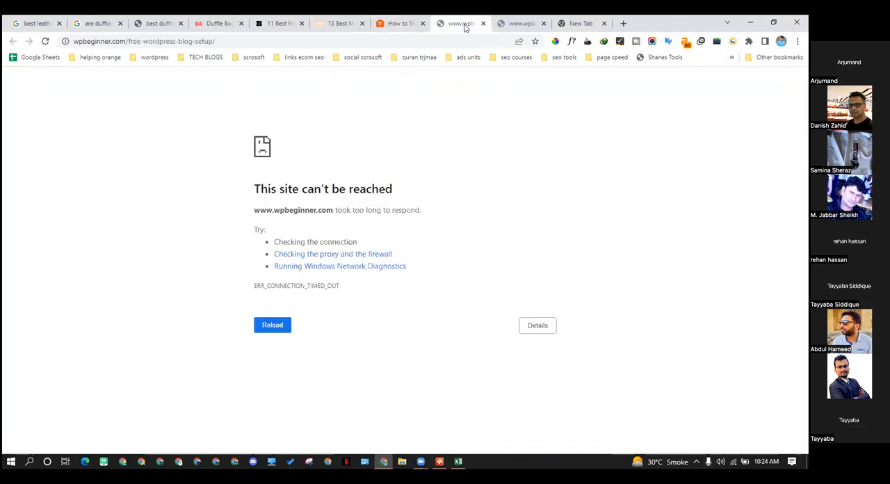
pyautogui.click(505, 21)
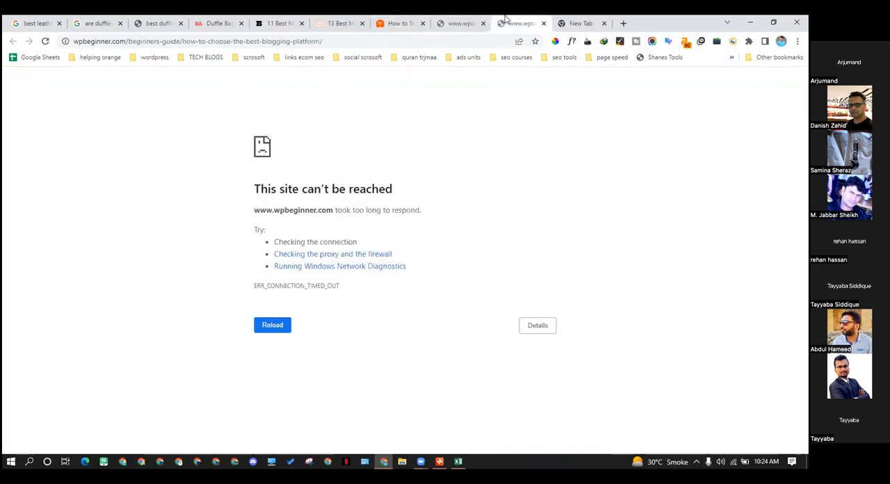
# Close the two best men's bags article tabs and the duffle bags comparison tab, and show the tomalsguide.com college duffle bags page
pyautogui.click(350, 25)
pyautogui.click(362, 25)
pyautogui.click(295, 21)
pyautogui.click(302, 24)
pyautogui.click(228, 25)
pyautogui.click(240, 25)
pyautogui.click(162, 24)
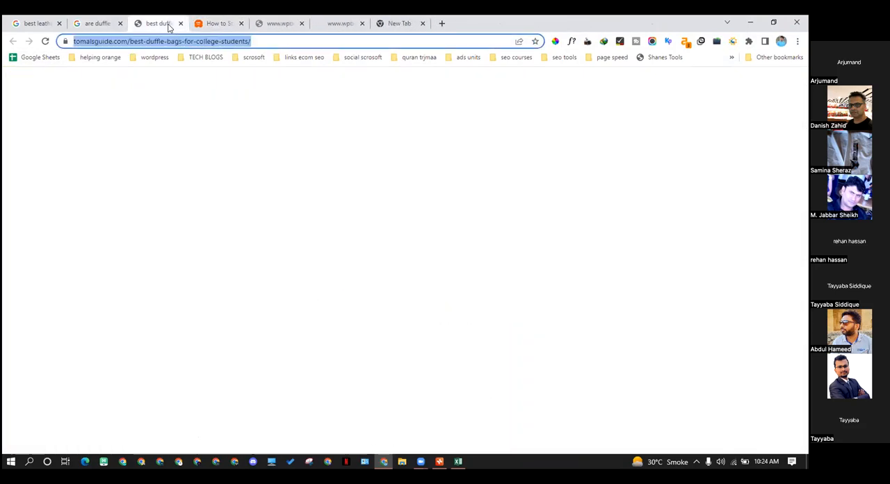
# Close the tomalsguide.com college duffle bags page and the two duffle bag Google search tabs
pyautogui.click(180, 23)
pyautogui.click(120, 23)
pyautogui.click(45, 19)
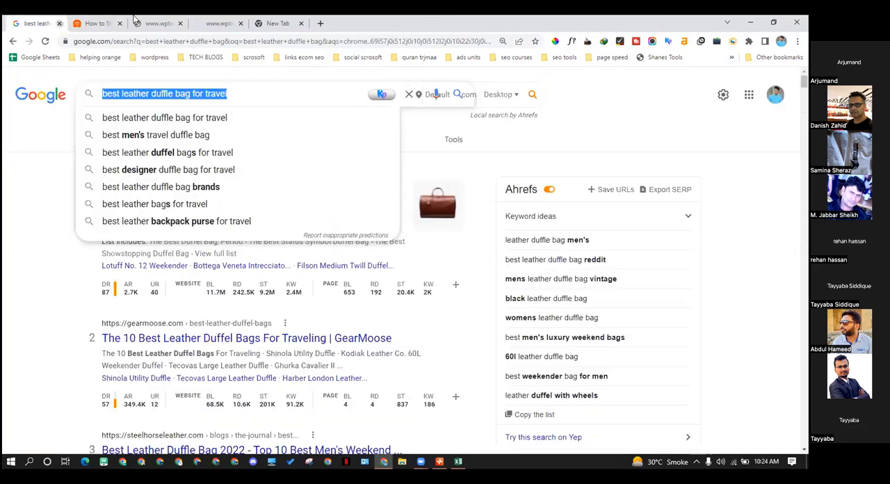
pyautogui.click(59, 23)
# Reload the free blog setup and best blogging platform pages and check the Wi-Fi connection
pyautogui.click(104, 23)
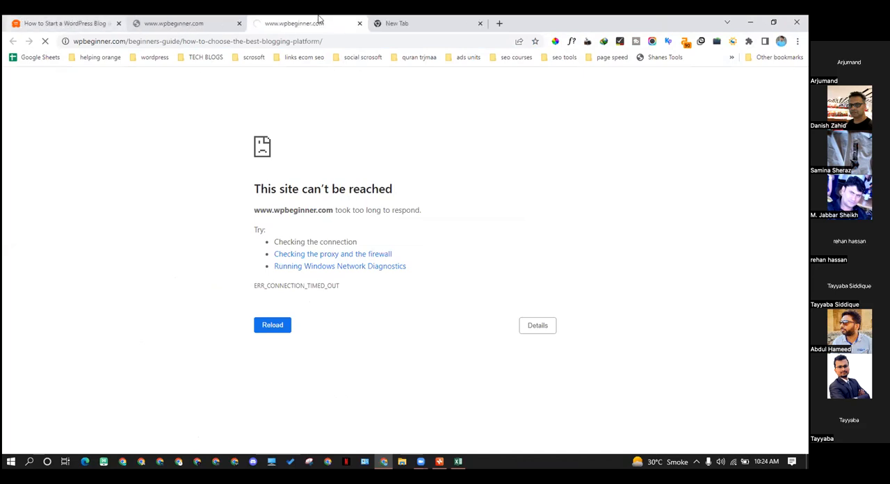
pyautogui.click(48, 44)
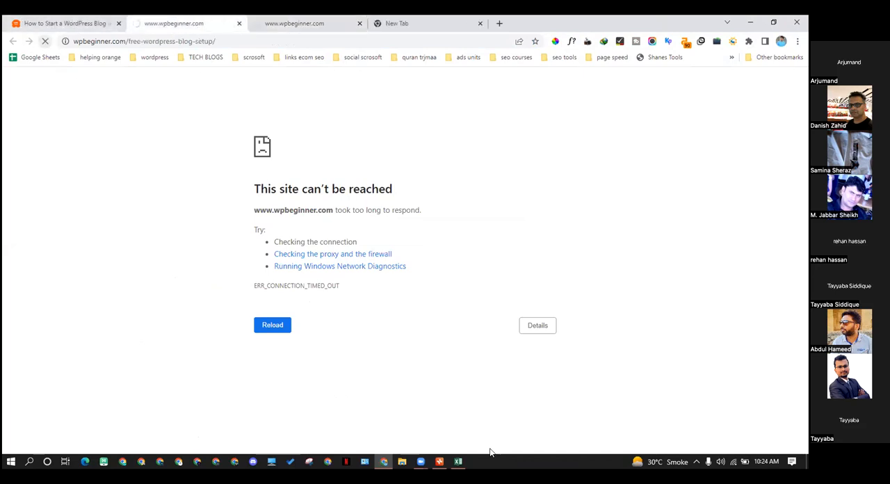
pyautogui.click(725, 464)
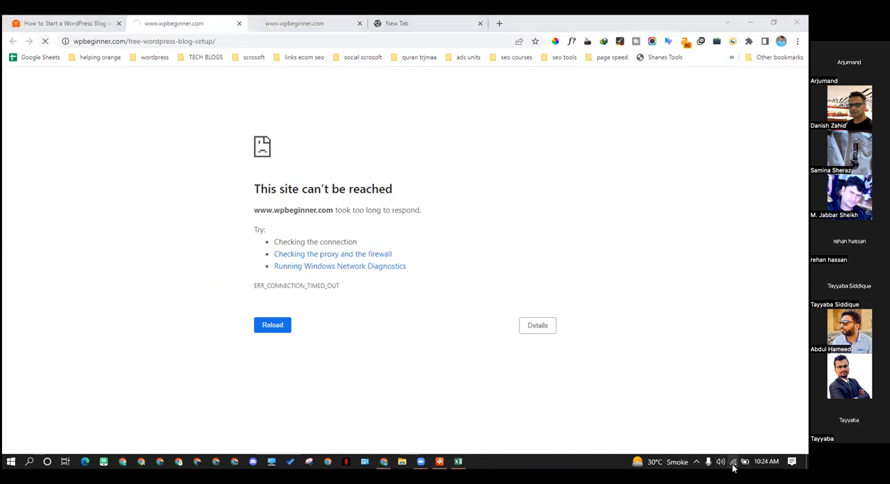
pyautogui.click(513, 394)
pyautogui.click(67, 24)
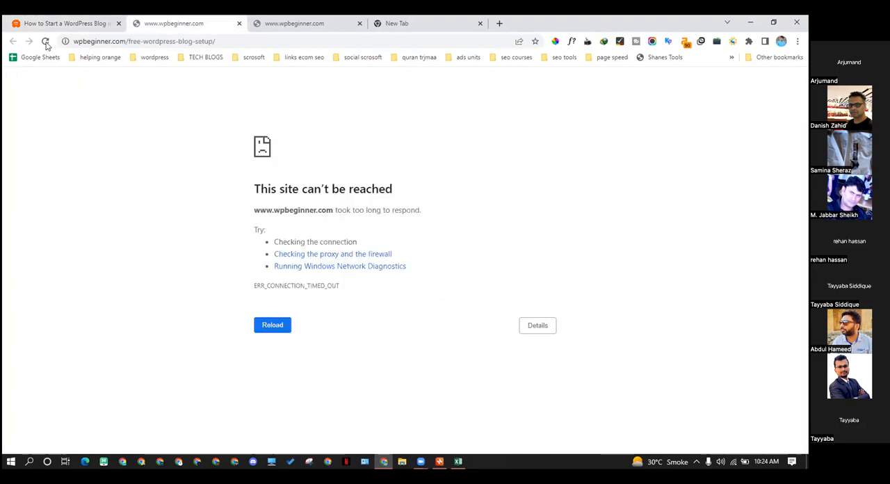
pyautogui.click(45, 43)
pyautogui.click(42, 19)
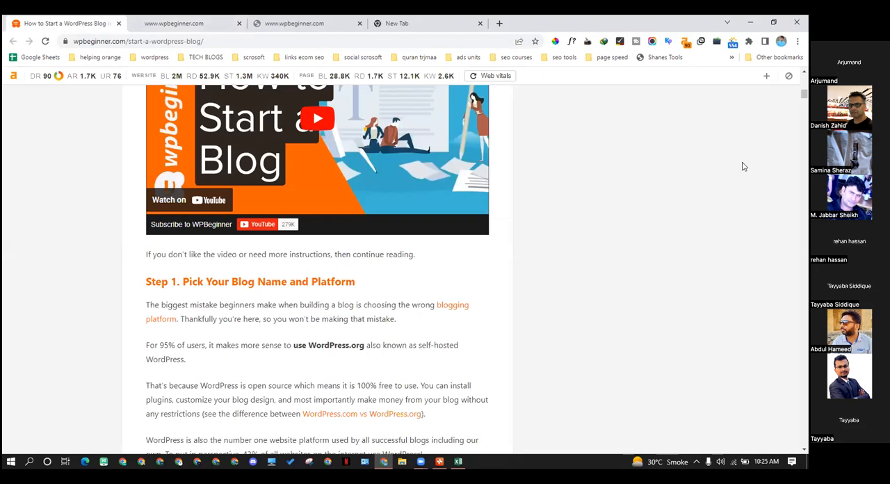
# Copy the address of the 'How to Start a WordPress Blog' guide and load it in the other Chrome profile's window
pyautogui.moveTo(202, 41); pyautogui.dragTo(61, 40)
pyautogui.rightClick(107, 48)
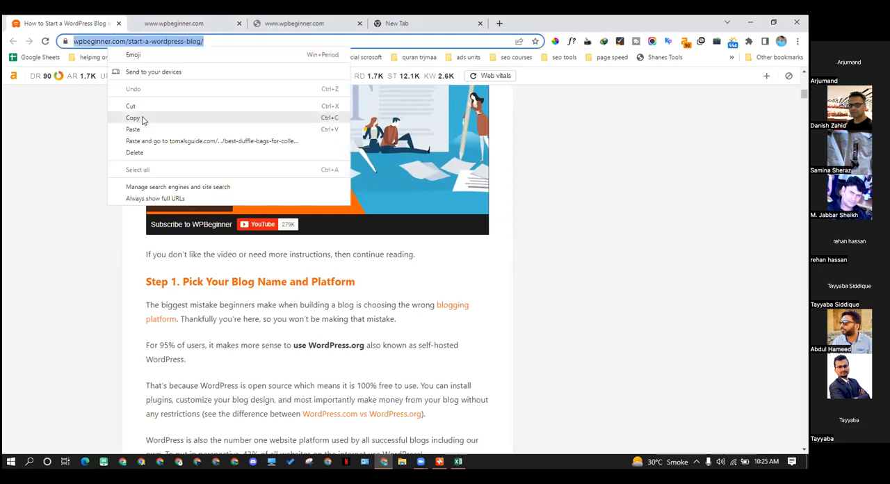
pyautogui.click(143, 119)
pyautogui.click(234, 461)
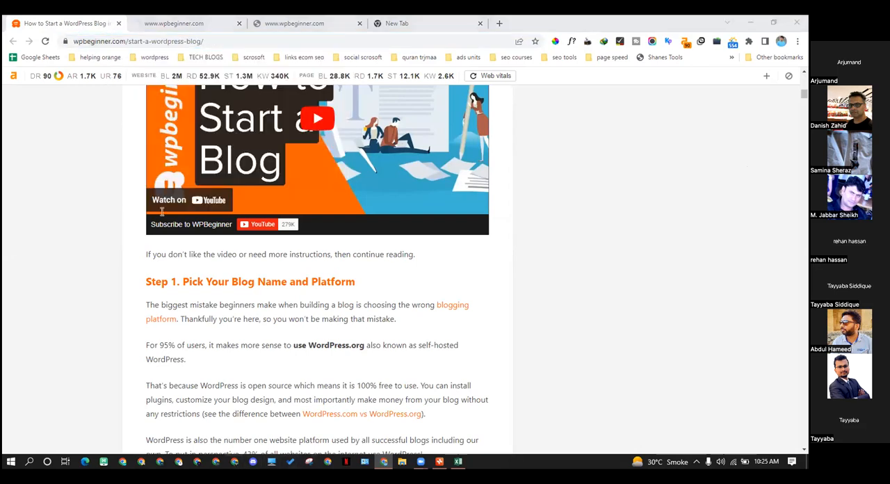
pyautogui.hotkey('ctrl', 'v')
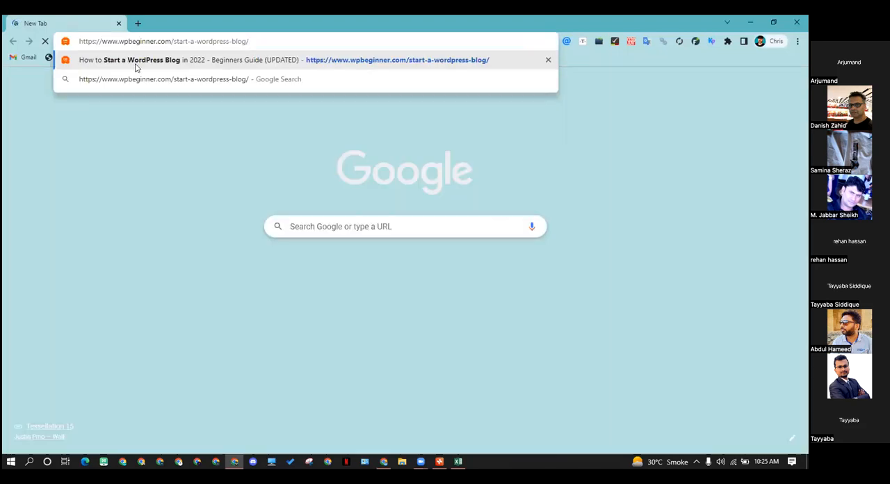
pyautogui.press('Return')
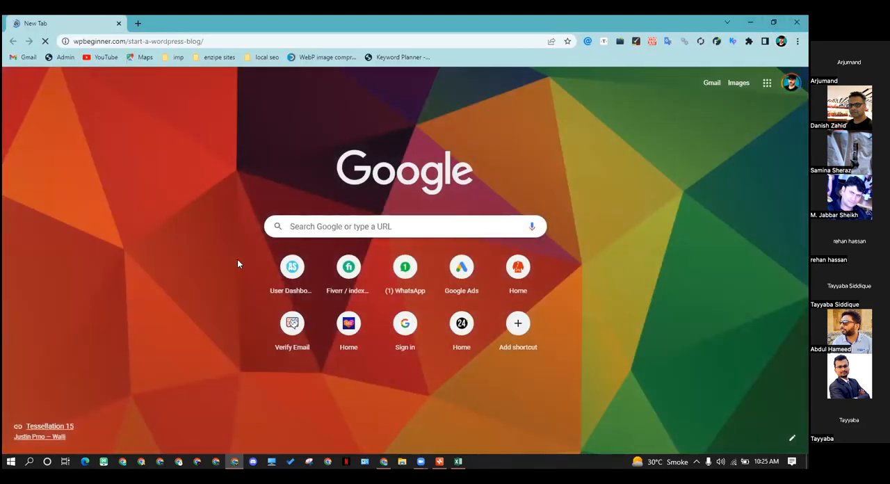
# Close the free blog setup, best blogging platform and blank tabs, and check the guide loading in the other Chrome window
pyautogui.click(382, 462)
pyautogui.click(222, 23)
pyautogui.click(239, 23)
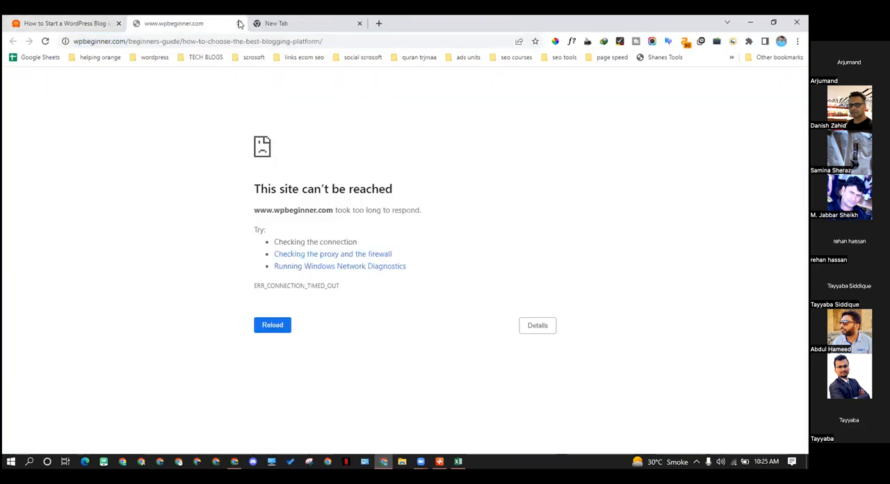
pyautogui.click(239, 23)
pyautogui.click(240, 23)
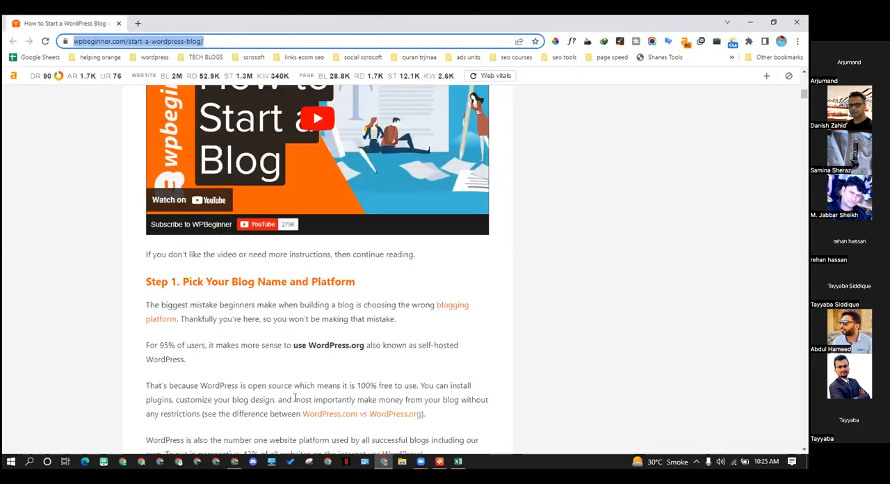
pyautogui.click(235, 461)
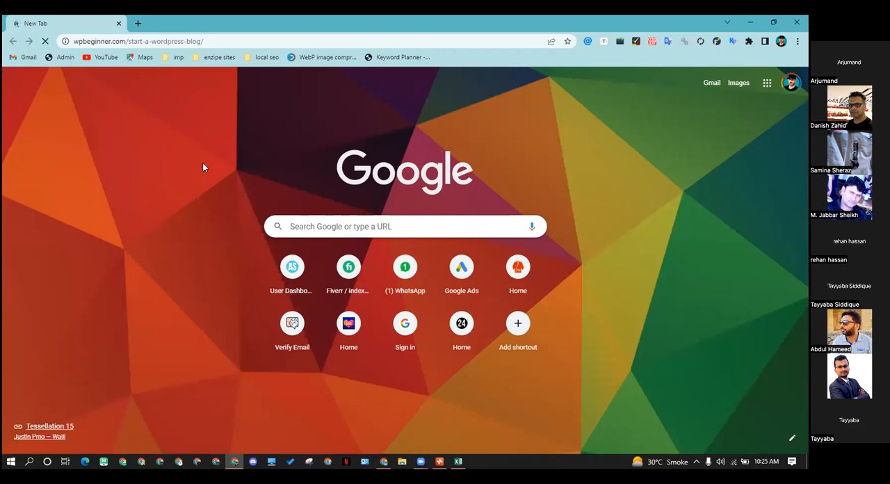
pyautogui.moveTo(393, 466); pyautogui.dragTo(365, 465)
# Open the guide's 'blogging platform' link from Step 1 in a new tab, reload it, and return to the guide
pyautogui.click(401, 462)
pyautogui.scroll(-3, 333, 238)
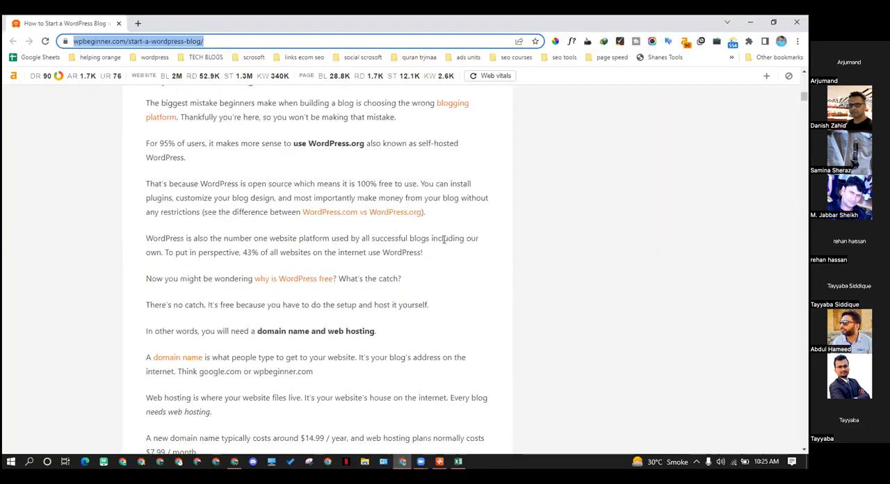
pyautogui.scroll(2, 447, 249)
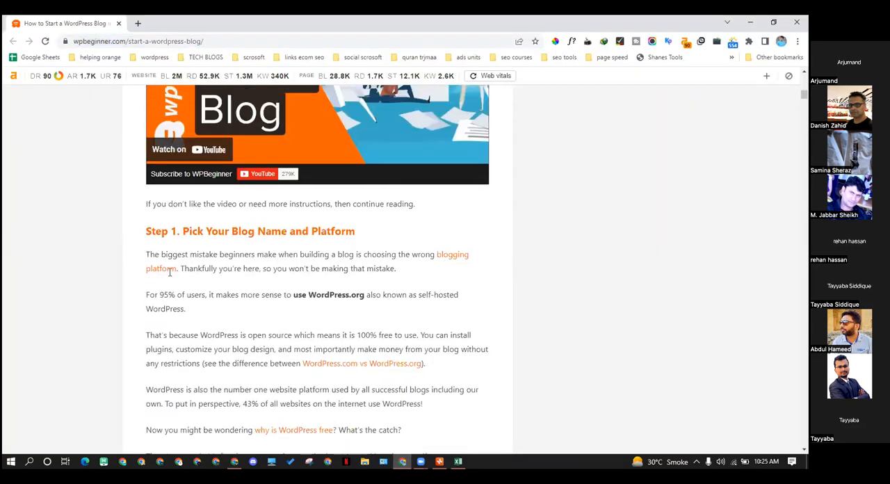
pyautogui.rightClick(456, 260)
pyautogui.click(456, 265)
pyautogui.click(164, 23)
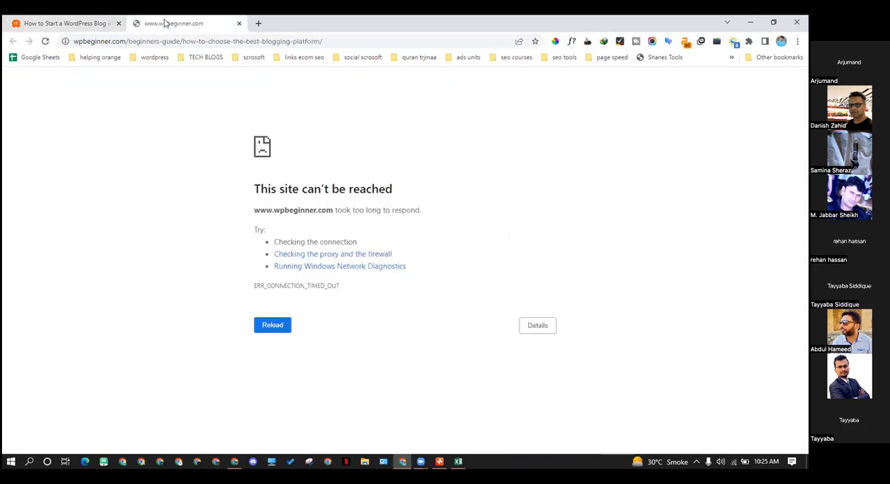
pyautogui.click(43, 41)
pyautogui.click(29, 22)
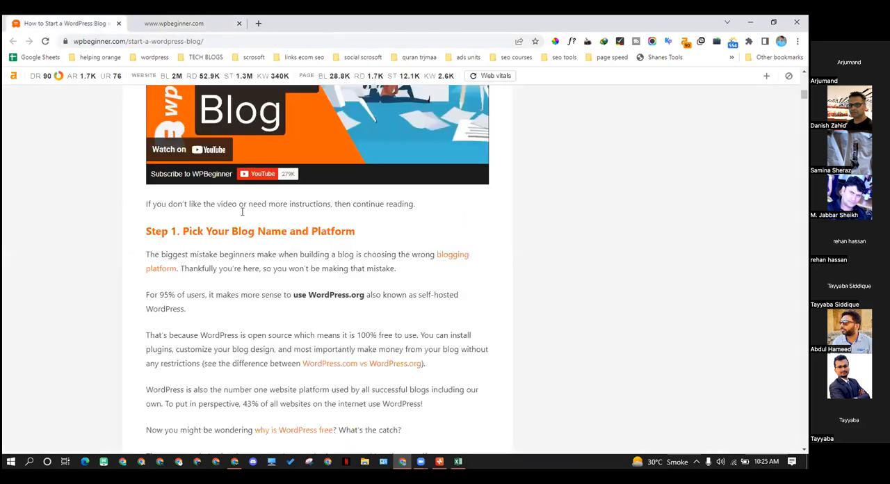
pyautogui.scroll(-2, 210, 199)
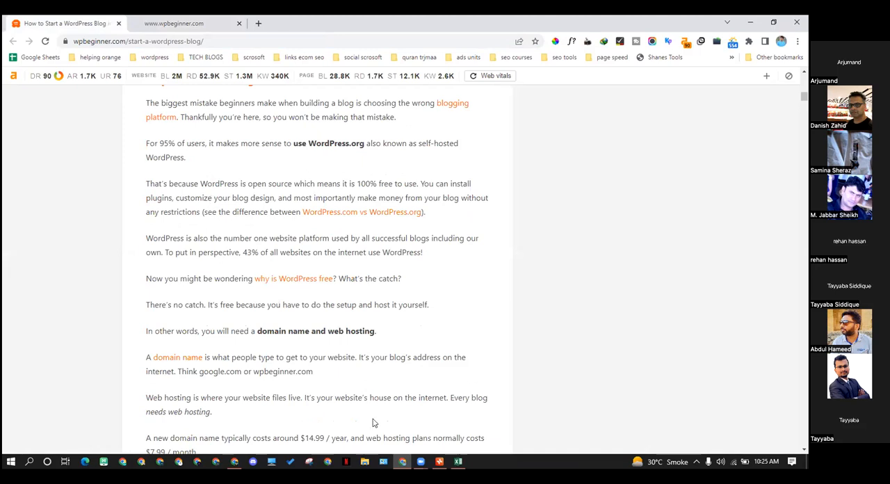
# Switch to XMind and examine the 'duffle bags' central topic, its main topics and the 'leather duffle bags' branch
pyautogui.click(439, 461)
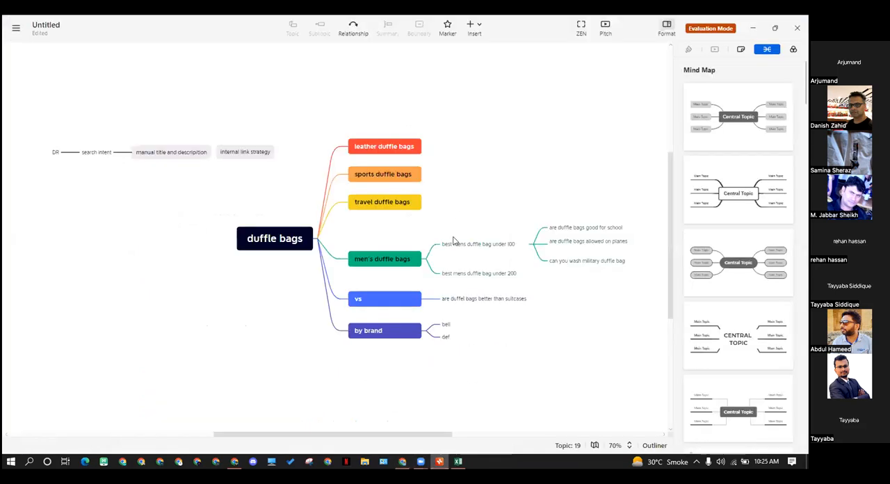
pyautogui.scroll(2, 453, 242)
pyautogui.click(250, 288)
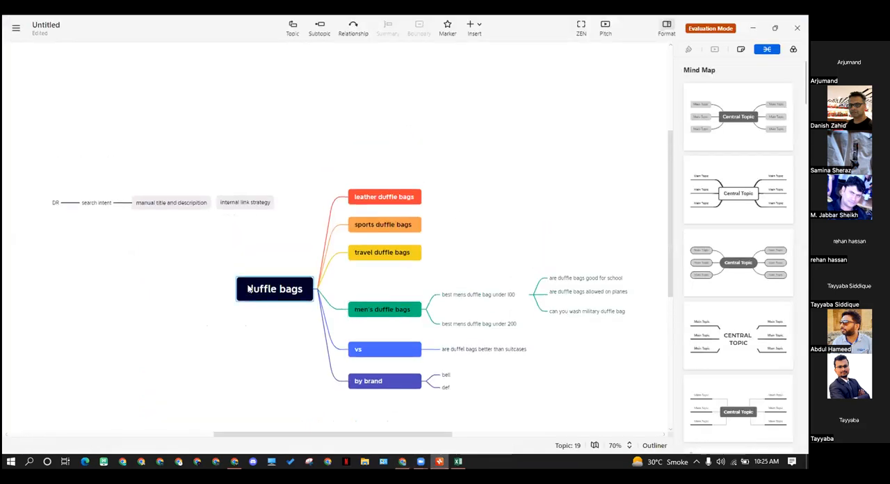
pyautogui.moveTo(370, 139); pyautogui.dragTo(419, 320)
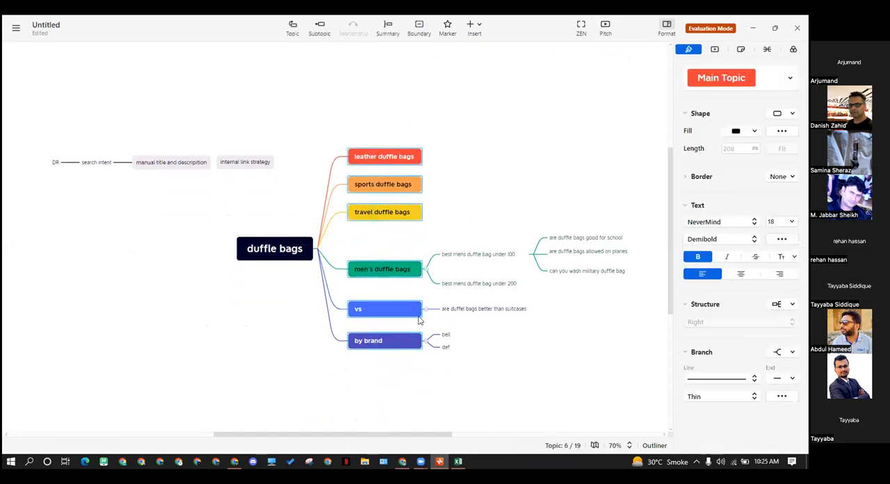
pyautogui.moveTo(495, 100); pyautogui.dragTo(621, 351)
pyautogui.scroll(3, 435, 405)
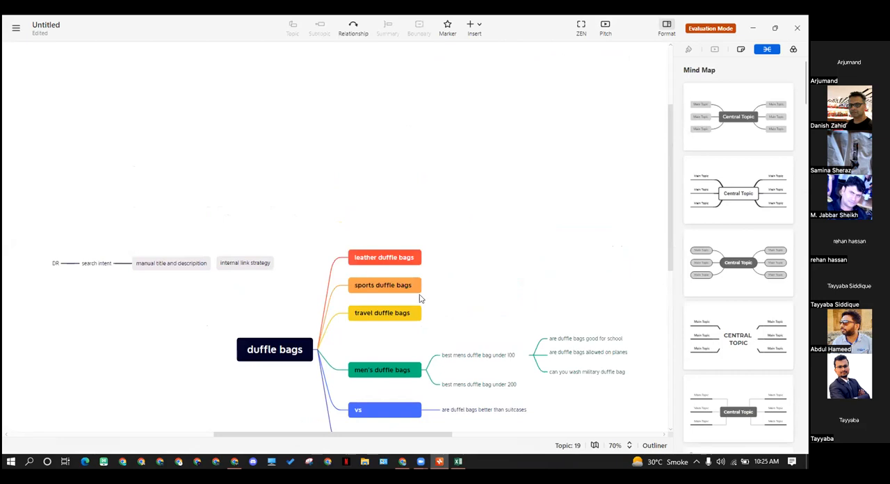
pyautogui.scroll(-2, 282, 324)
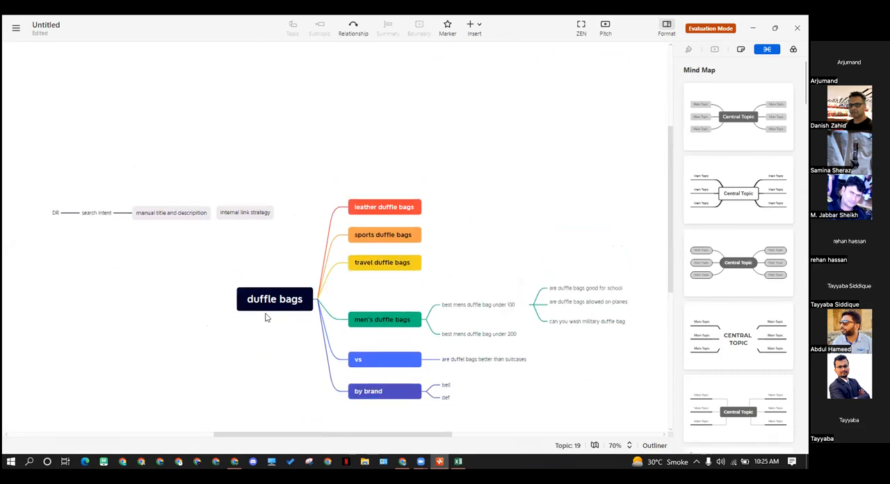
pyautogui.click(275, 304)
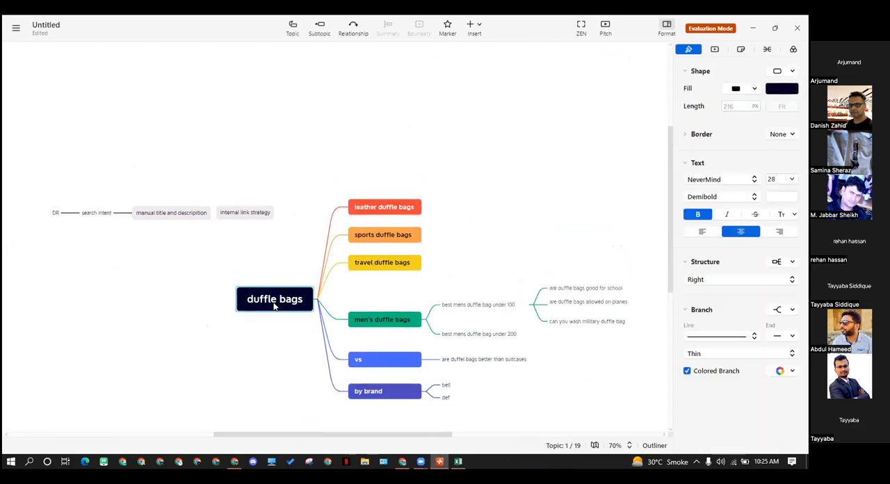
pyautogui.click(390, 215)
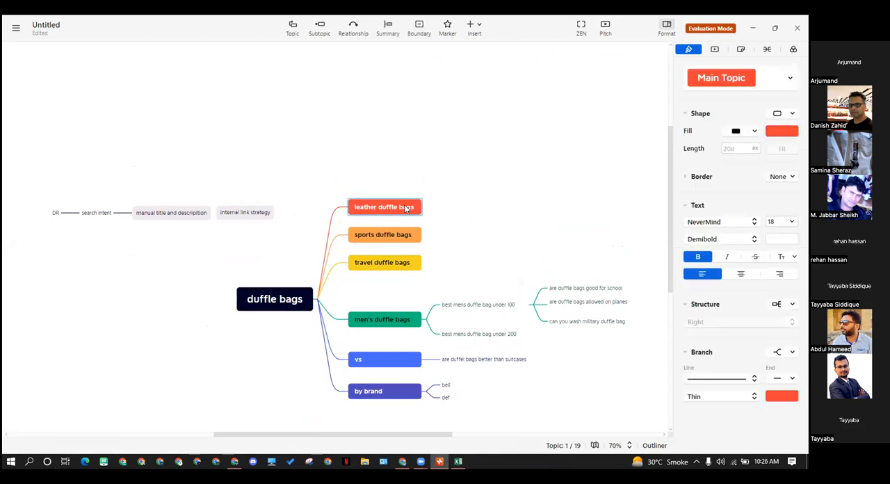
pyautogui.click(374, 177)
pyautogui.click(389, 214)
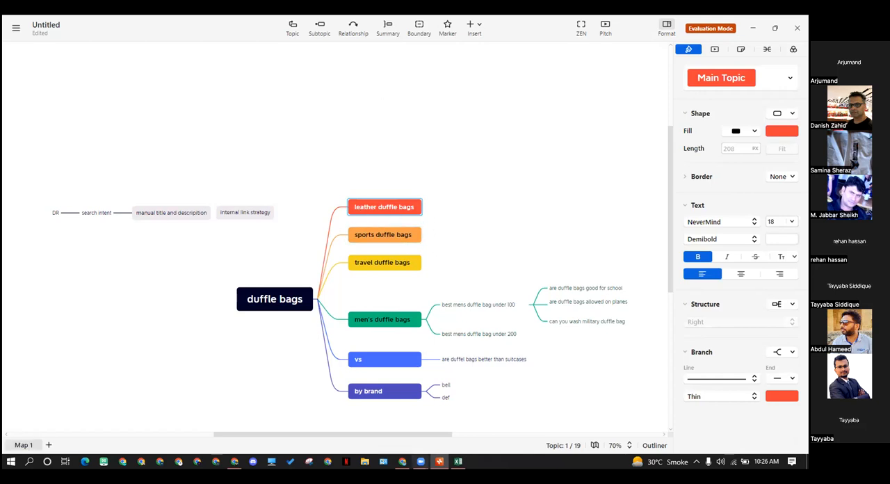
# Switch to Chrome and check the best blogging platform page and the WordPress blog guide in the two profile windows
pyautogui.click(403, 463)
pyautogui.click(185, 21)
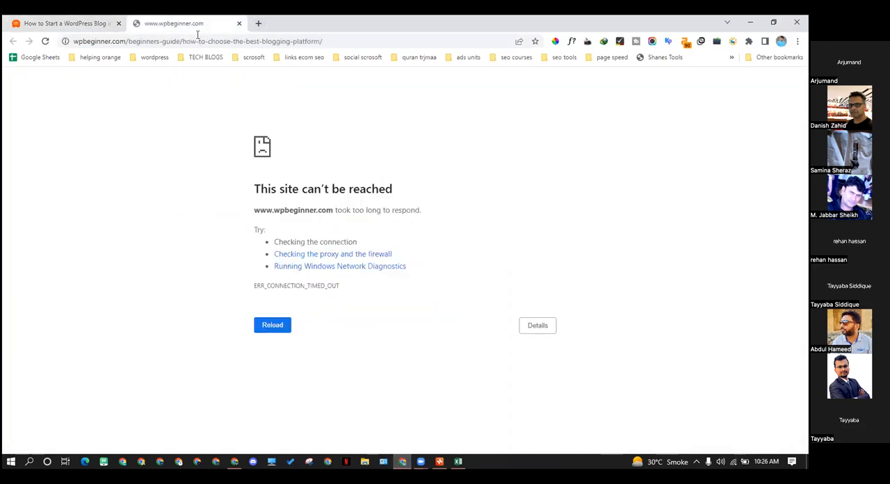
pyautogui.click(236, 462)
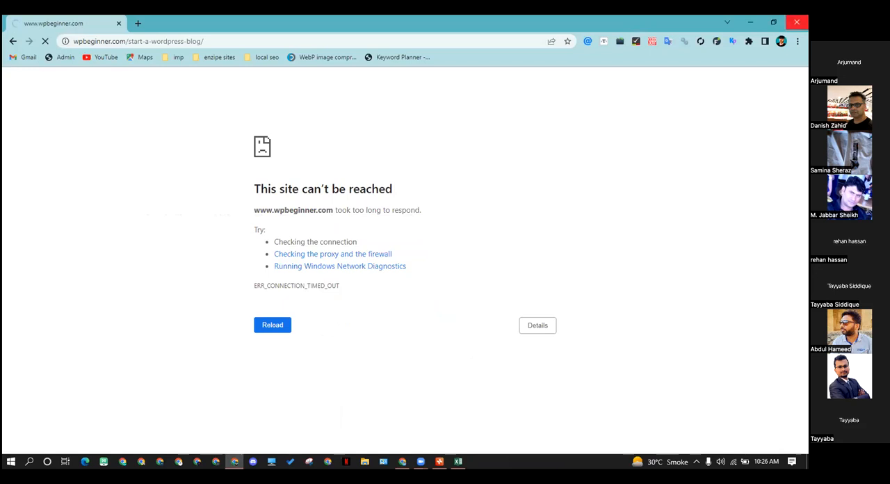
pyautogui.click(750, 24)
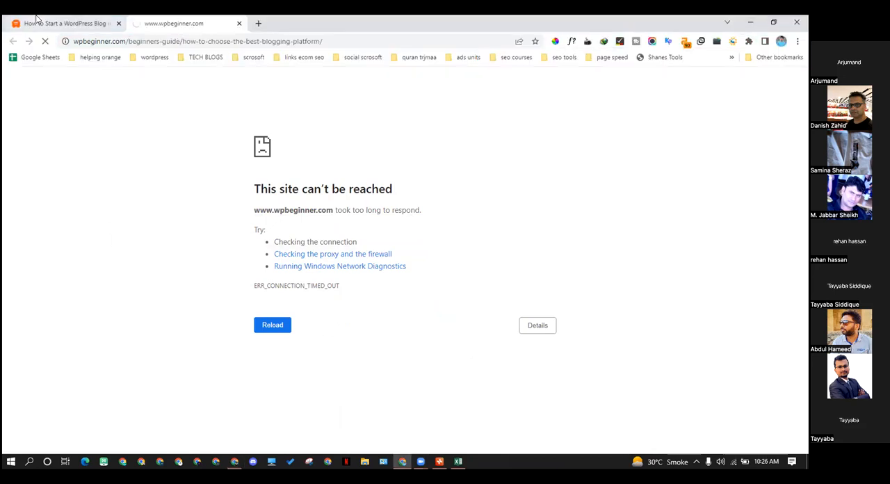
pyautogui.click(234, 461)
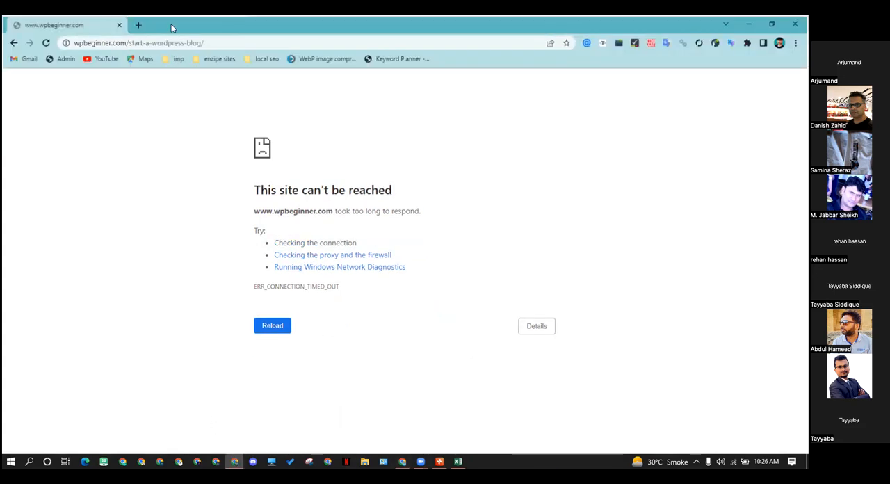
# Replace the WPBeginner tab with the Azad SEO member site and log in with the saved credentials
pyautogui.click(138, 23)
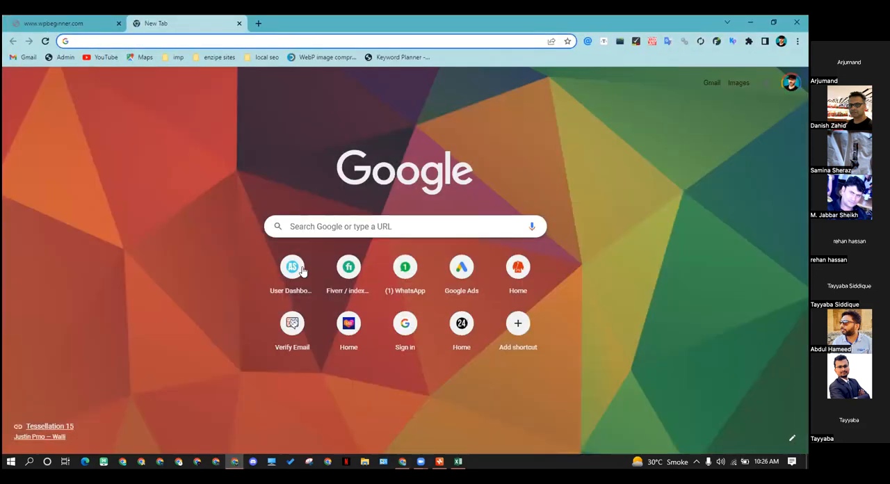
pyautogui.click(292, 271)
pyautogui.click(107, 21)
pyautogui.click(118, 23)
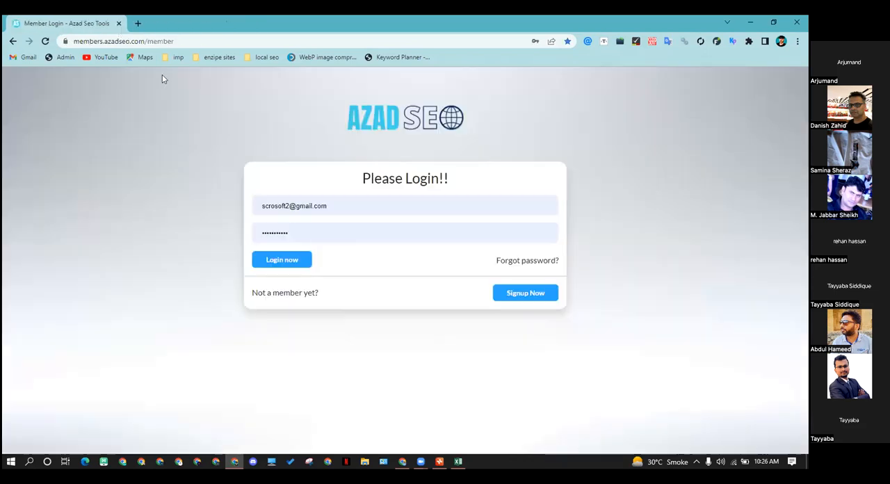
pyautogui.click(283, 268)
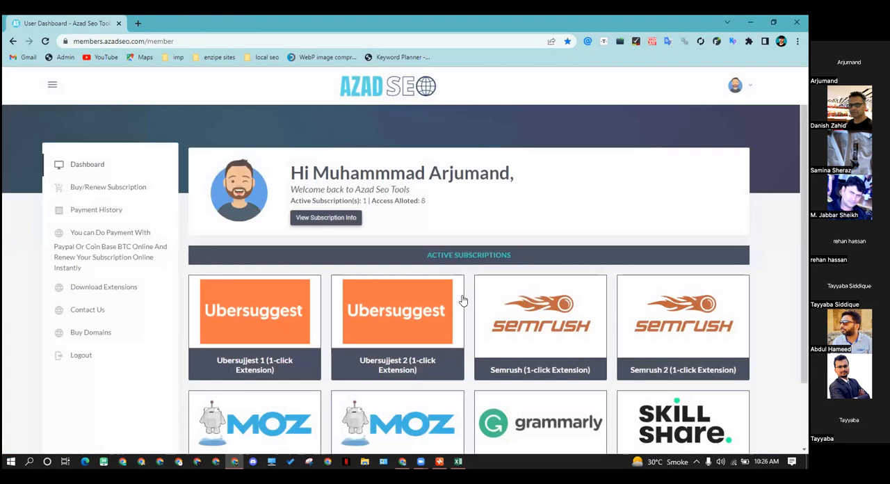
# Open Semrush from the member dashboard and check the Domain Overview for qoura.com worldwide
pyautogui.scroll(-1, 486, 299)
pyautogui.click(531, 294)
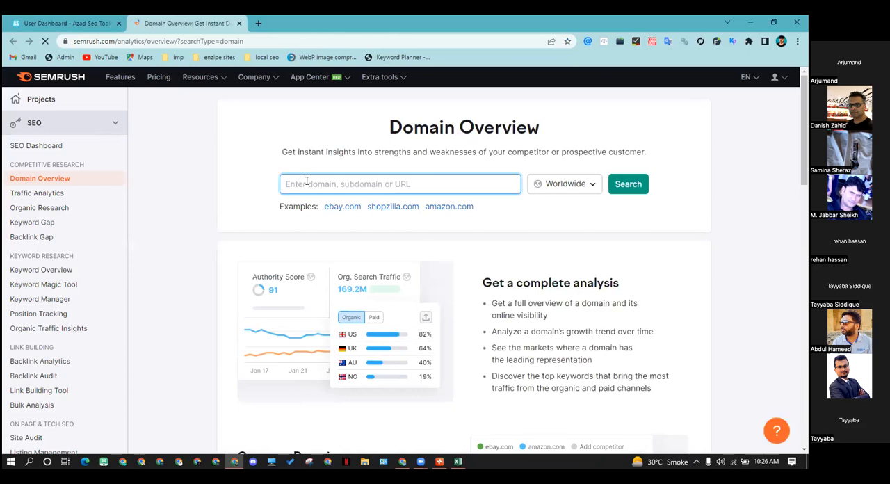
pyautogui.write('qour')
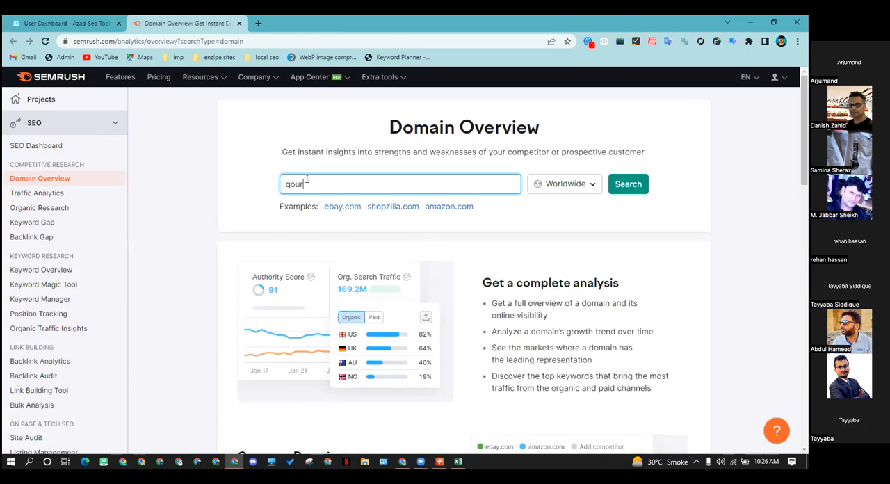
pyautogui.write('a.com')
pyautogui.click(627, 186)
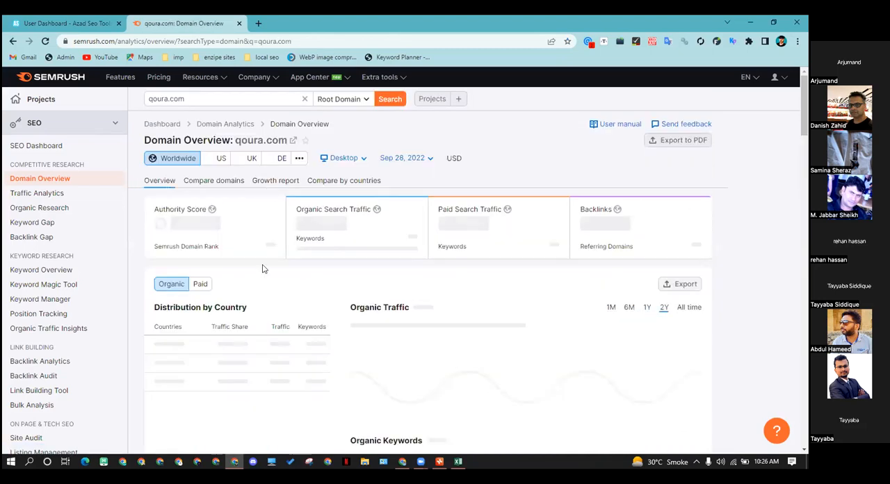
pyautogui.scroll(-2, 268, 263)
pyautogui.scroll(-2, 238, 262)
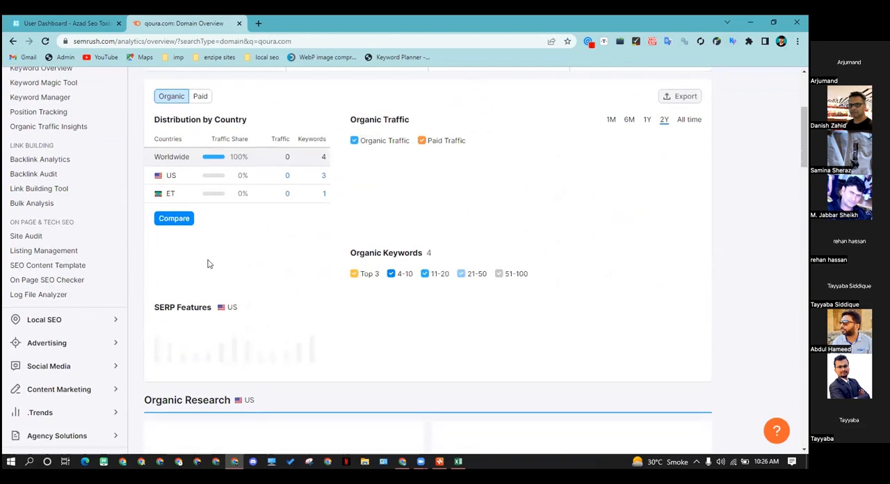
pyautogui.scroll(2, 273, 277)
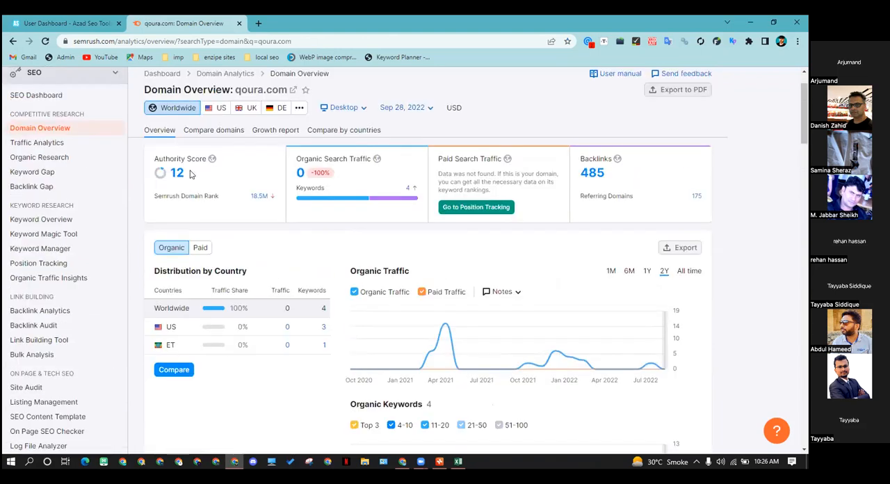
pyautogui.scroll(1, 191, 174)
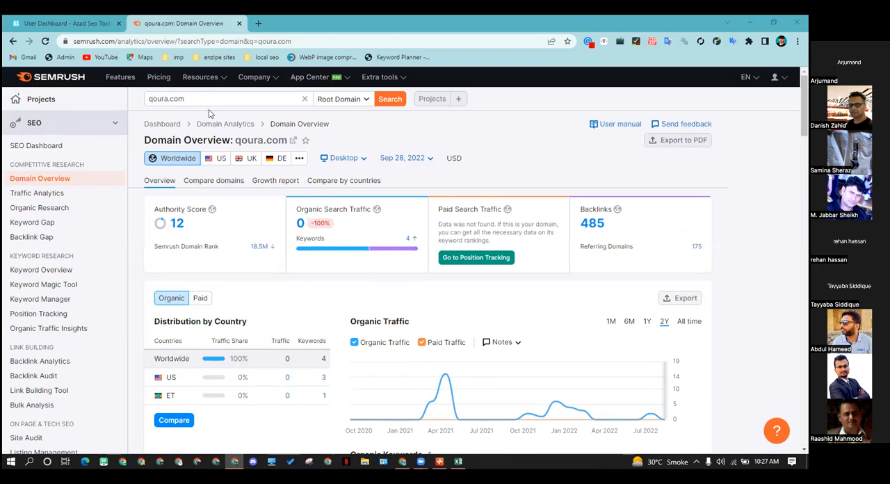
# Correct the domain's spelling to quora.com and open its Domain Overview
pyautogui.click(161, 101)
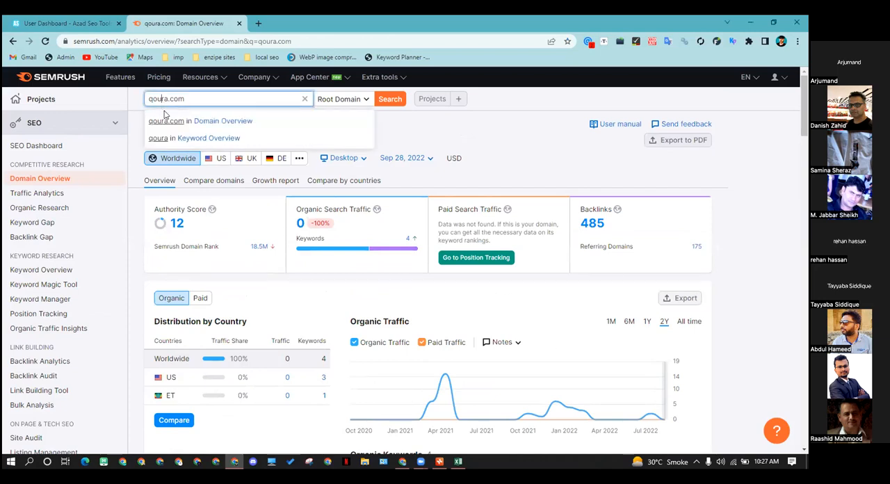
pyautogui.press('BackSpace')
pyautogui.press('Right')
pyautogui.write('o')
pyautogui.click(167, 120)
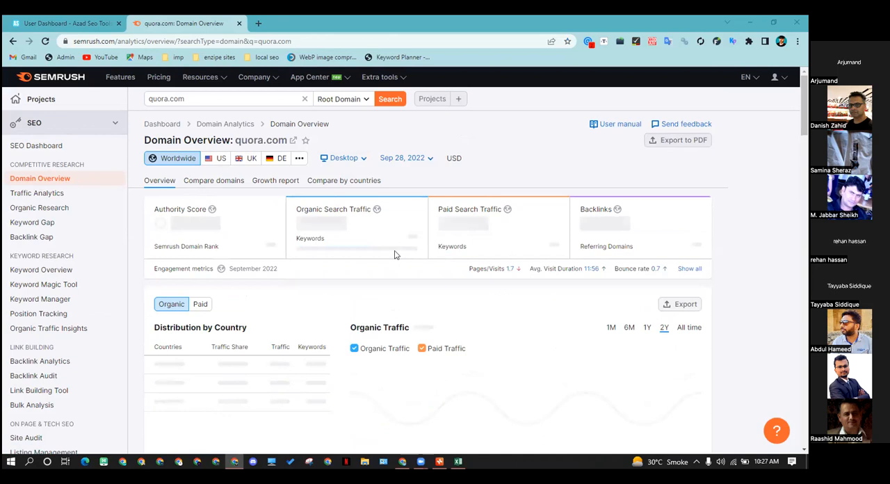
# Open the detailed organic positions report from quora.com's Top Organic Keywords
pyautogui.scroll(-6, 315, 231)
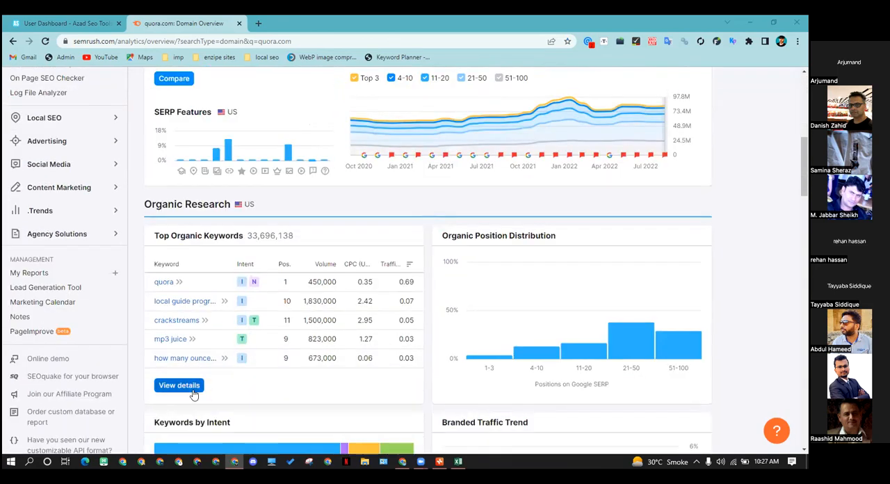
pyautogui.moveTo(162, 238)
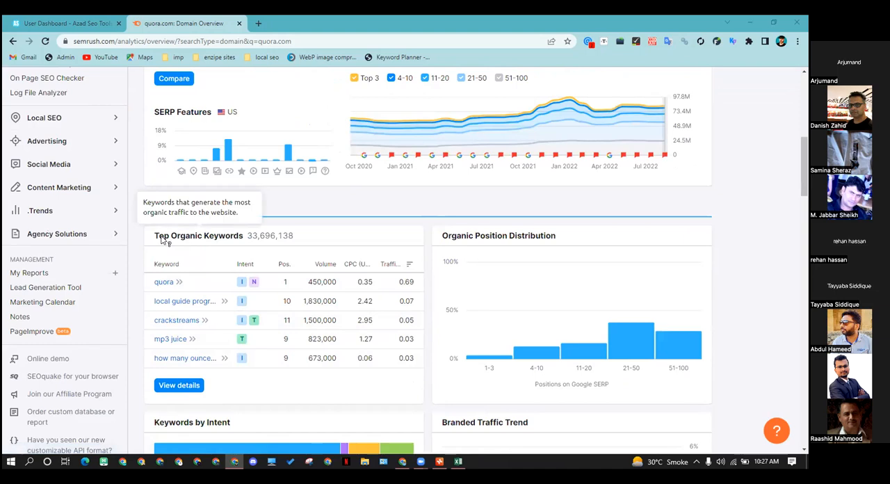
pyautogui.click(179, 385)
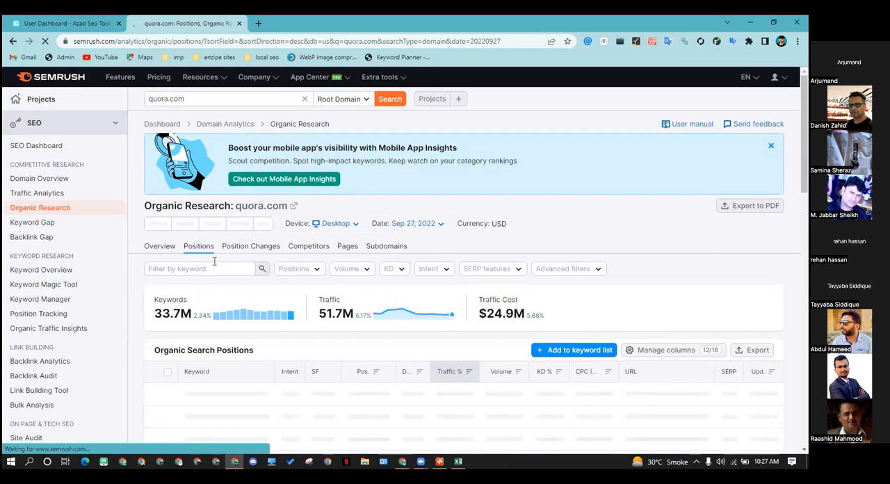
pyautogui.click(215, 264)
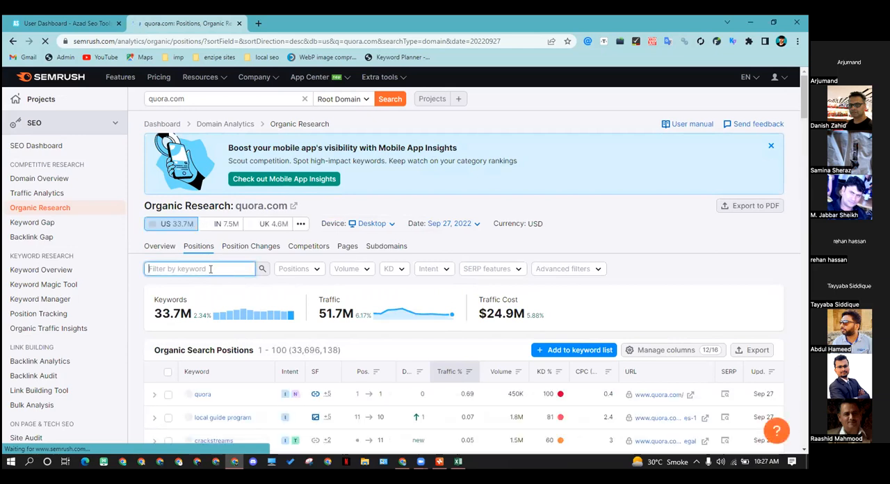
# Switch to XMind and close the duffle bags mind map without saving the changes
pyautogui.click(439, 460)
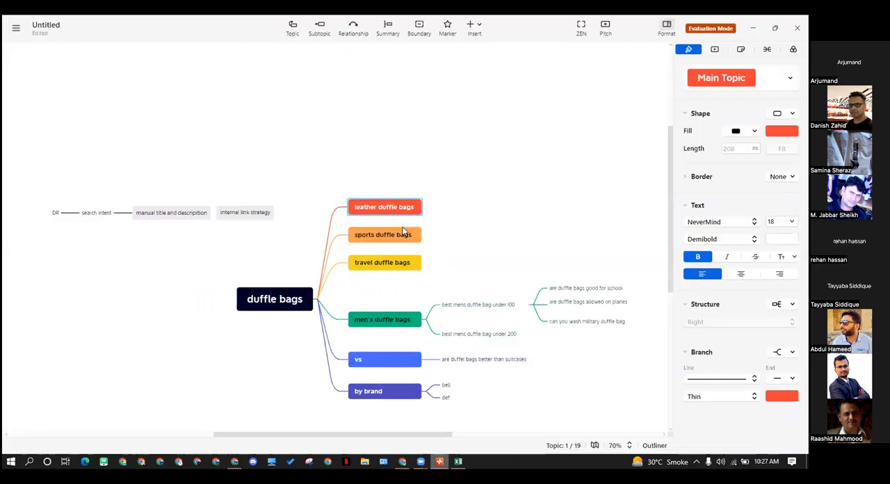
pyautogui.click(797, 28)
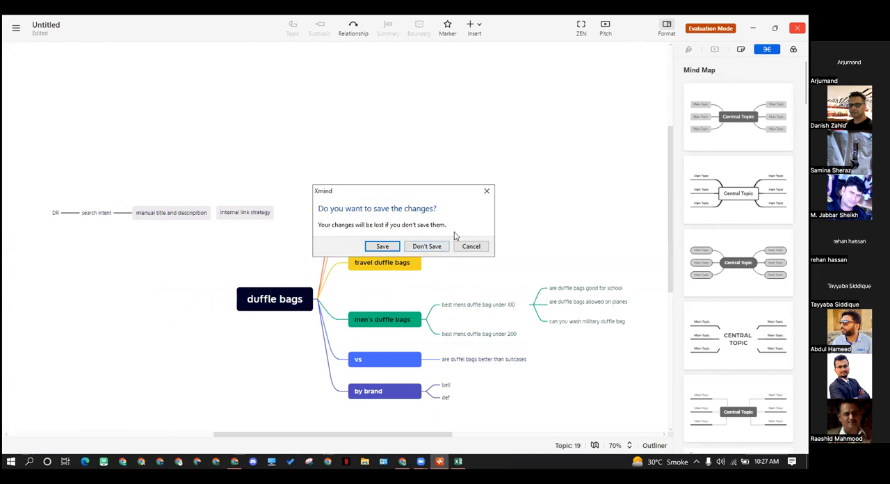
pyautogui.click(426, 246)
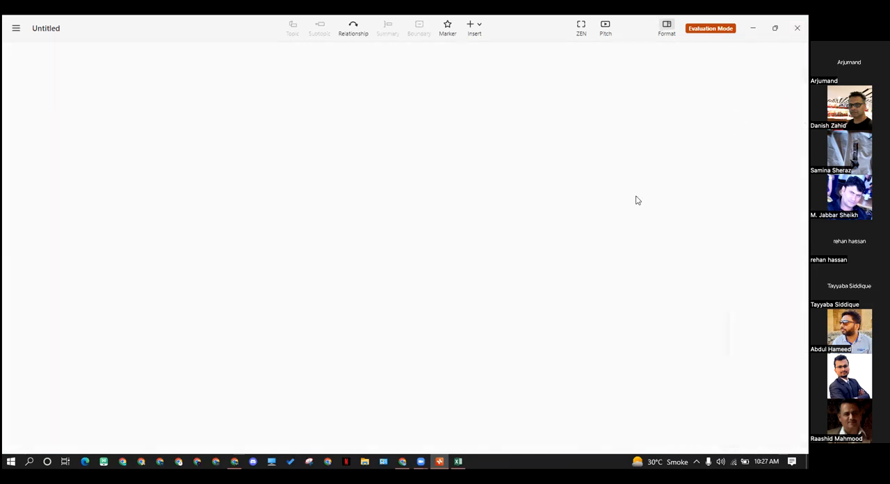
pyautogui.click(796, 28)
# Close the duffle bag suggestions CSV in Excel without saving, and close the WPBeginner browser window
pyautogui.click(796, 23)
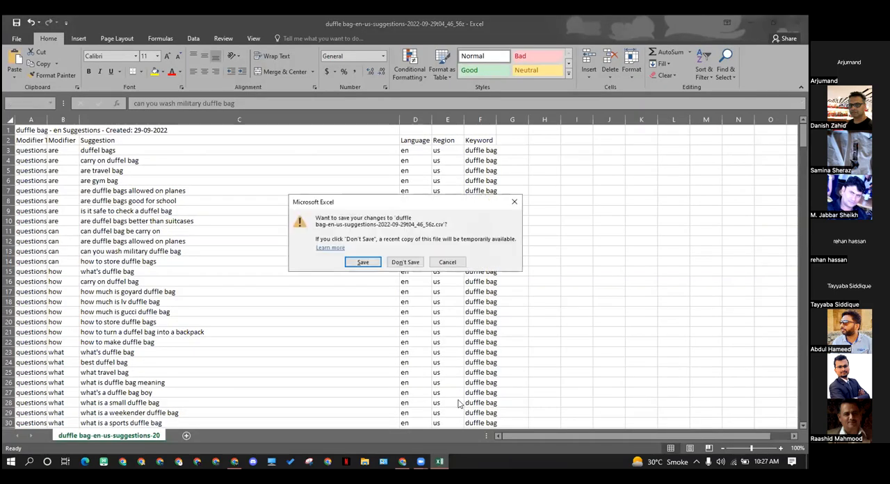
pyautogui.click(405, 262)
pyautogui.click(796, 23)
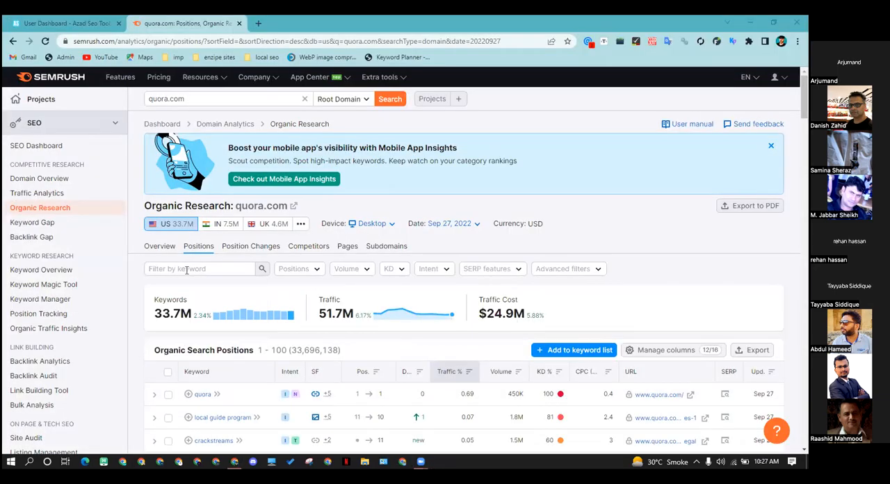
# Filter quora.com's organic search positions in Semrush by the keyword 'duffle bag'
pyautogui.click(186, 270)
pyautogui.write('duff')
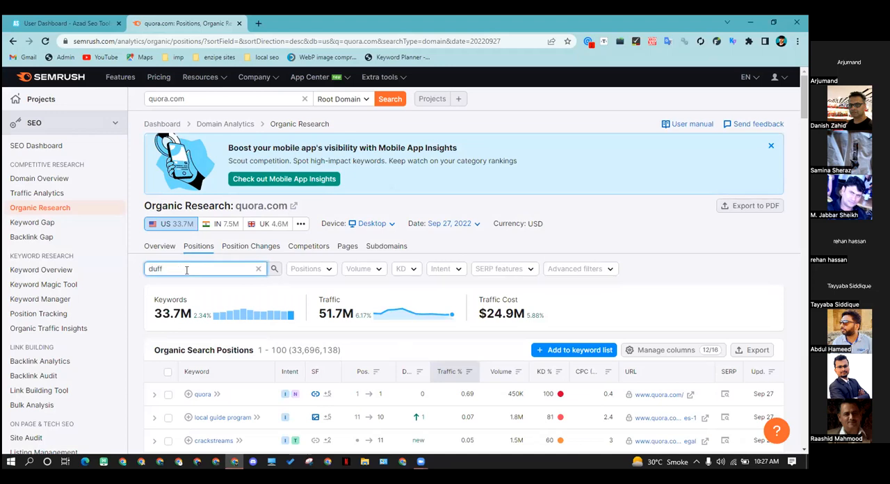
pyautogui.write('le bag')
pyautogui.press('Return')
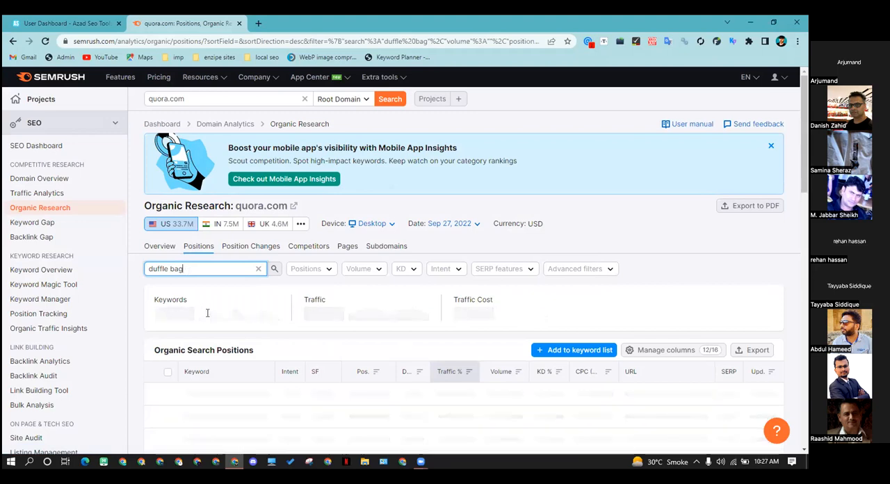
# Examine quora.com's duffle bag keywords with their positions and search intent, and dismiss the Mobile App Insights banner
pyautogui.scroll(-1, 206, 312)
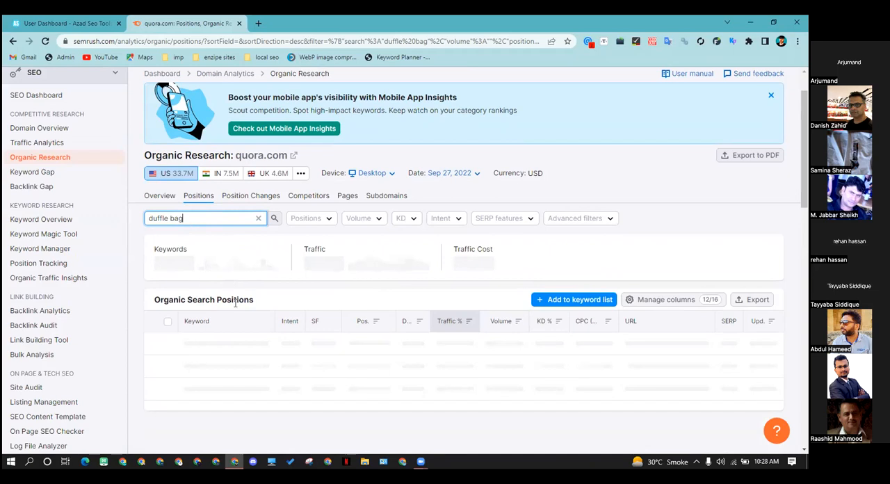
pyautogui.scroll(-2, 399, 344)
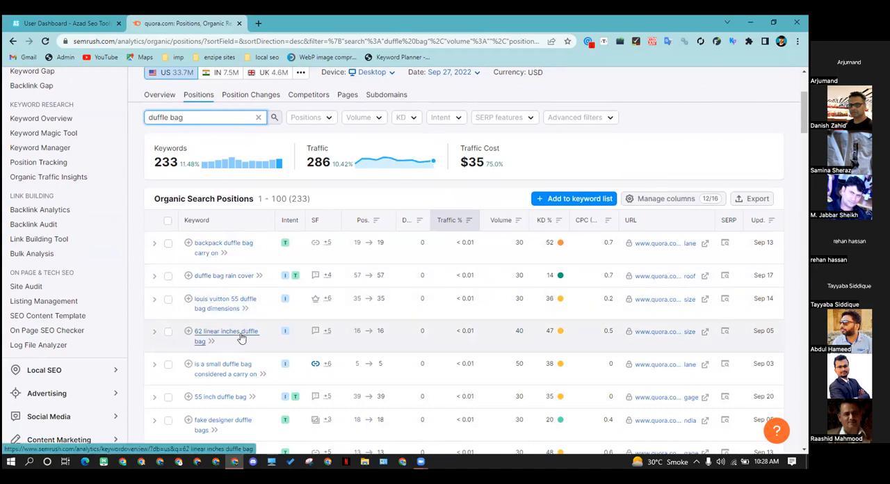
pyautogui.scroll(-1, 222, 337)
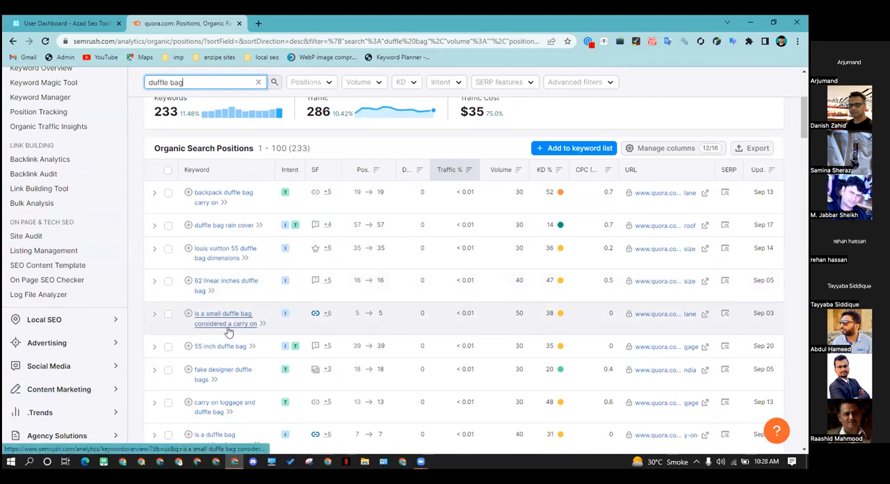
pyautogui.scroll(-1, 247, 329)
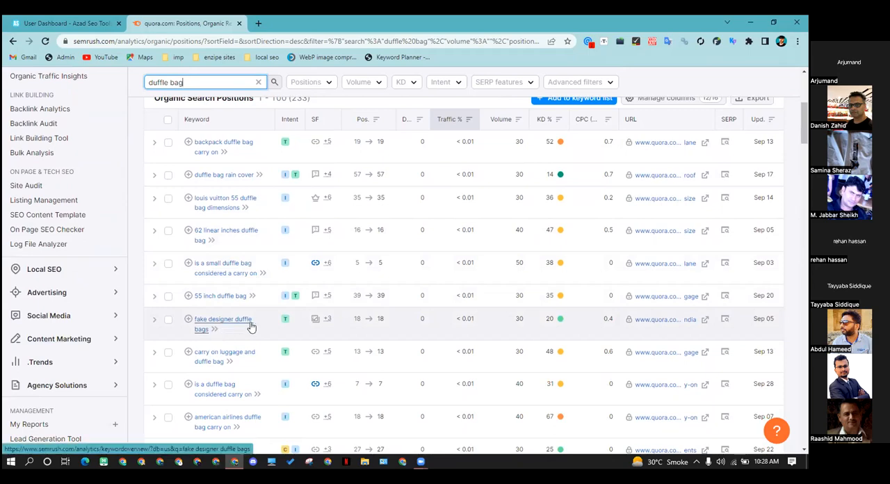
pyautogui.scroll(-4, 247, 326)
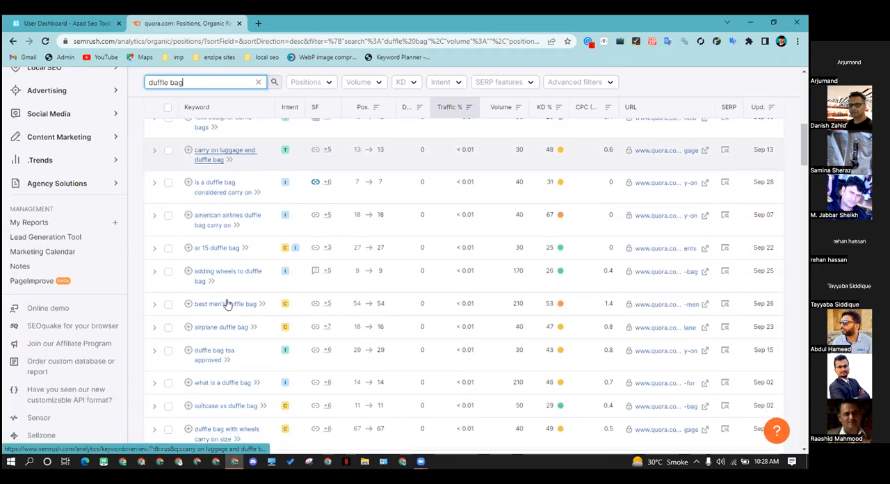
pyautogui.scroll(-2, 230, 306)
pyautogui.scroll(9, 348, 320)
pyautogui.scroll(1, 375, 314)
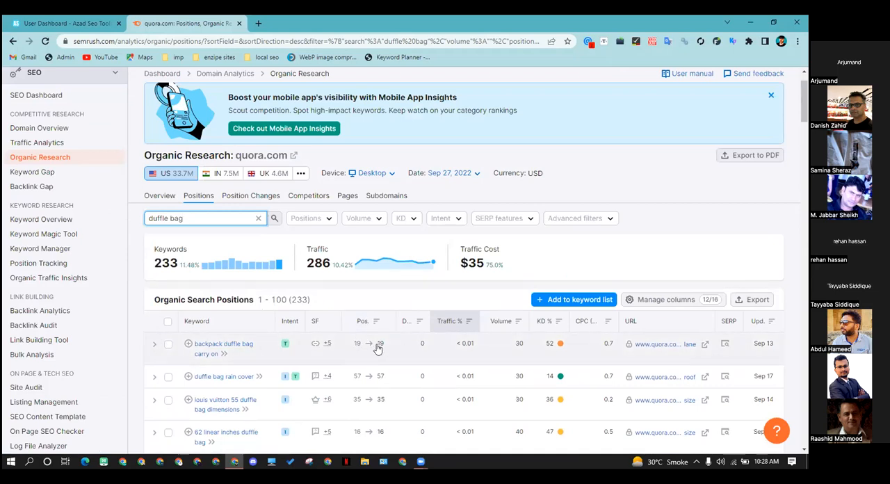
pyautogui.scroll(-1, 354, 331)
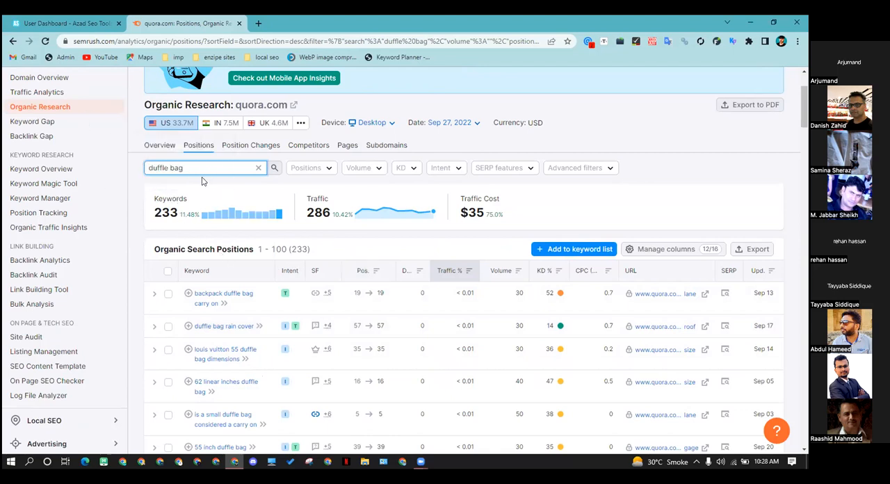
pyautogui.scroll(-2, 243, 208)
pyautogui.scroll(3, 278, 230)
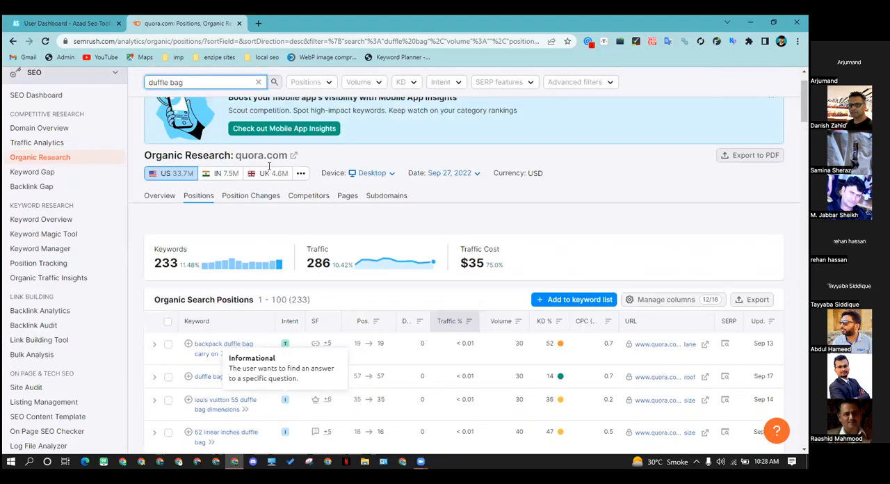
pyautogui.click(770, 96)
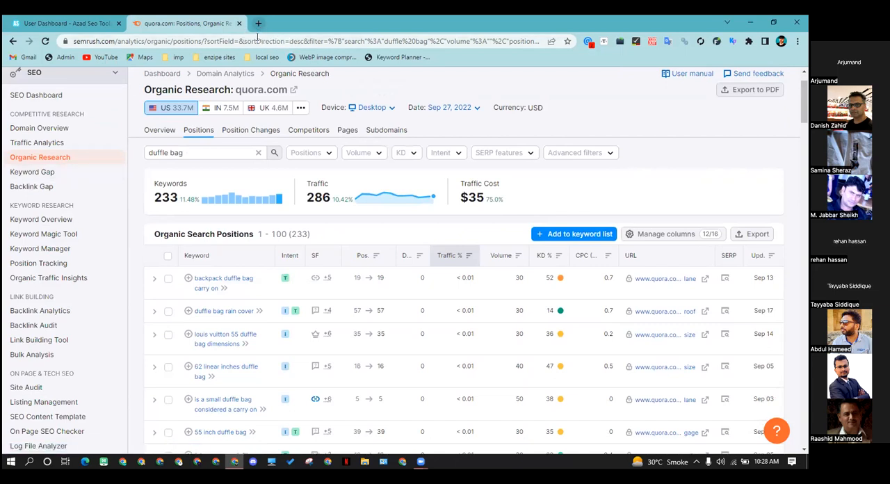
# Go further through the duffle bag keywords, comparing their positions, volume and difficulty, and minimize the browser window
pyautogui.scroll(-5, 292, 229)
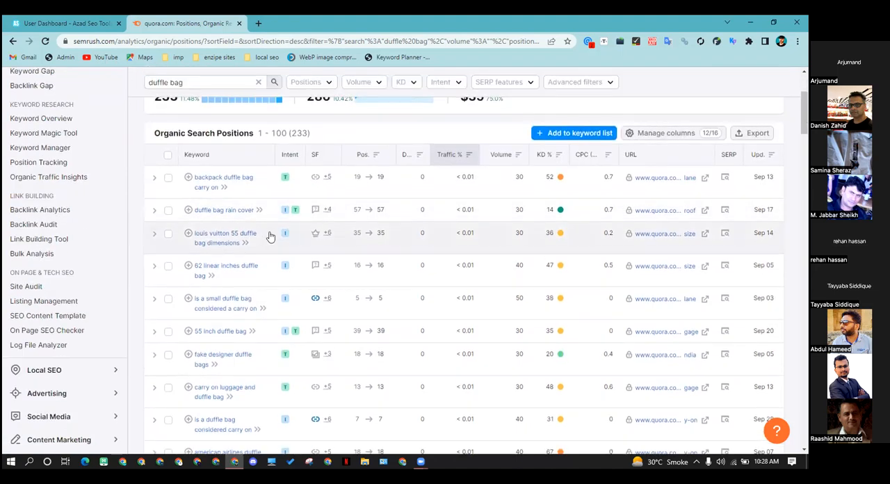
pyautogui.scroll(-2, 238, 265)
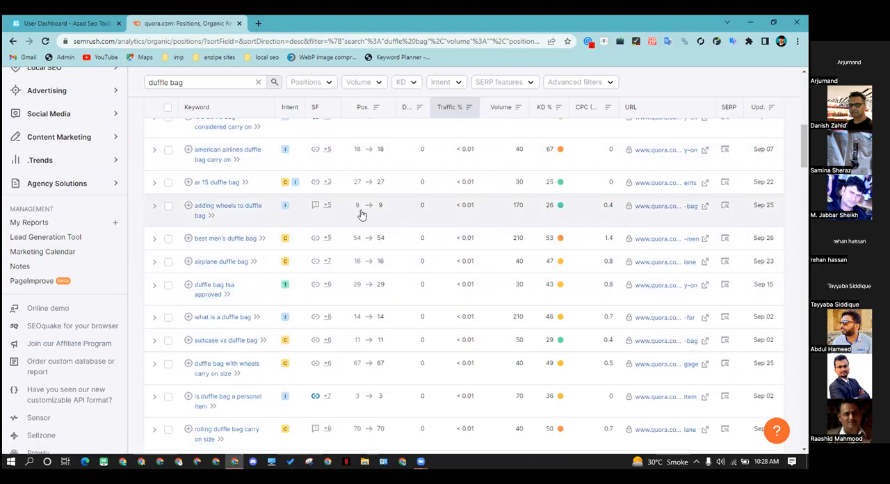
pyautogui.scroll(-1, 313, 219)
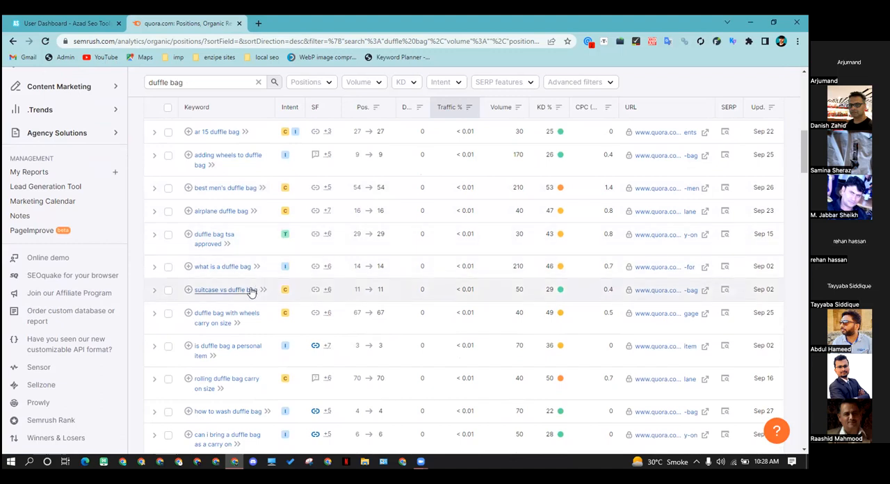
pyautogui.scroll(-1, 233, 298)
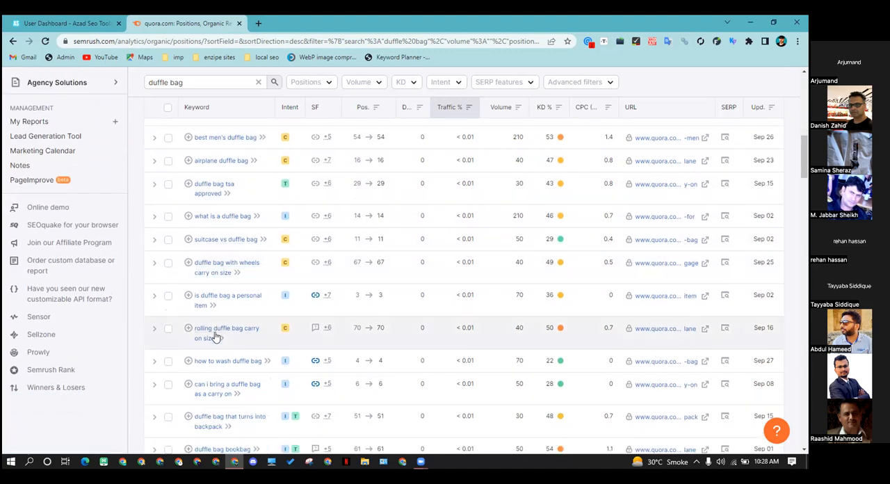
pyautogui.scroll(-3, 207, 350)
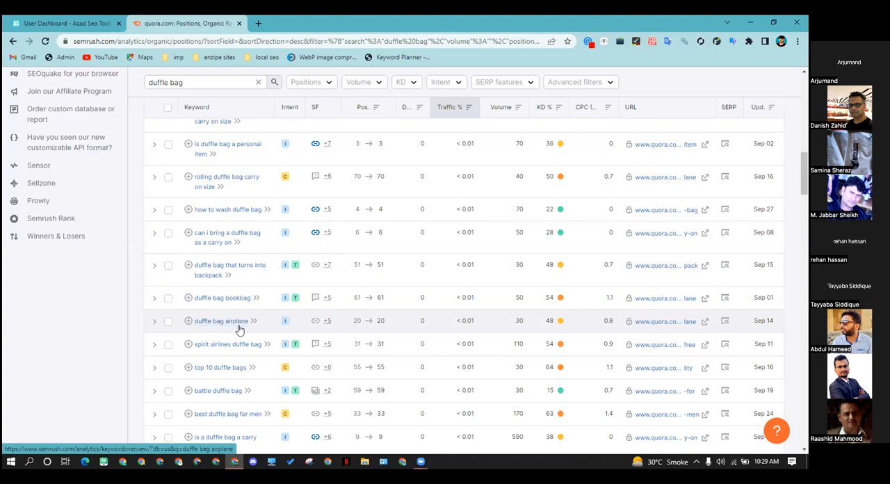
pyautogui.scroll(-1, 240, 329)
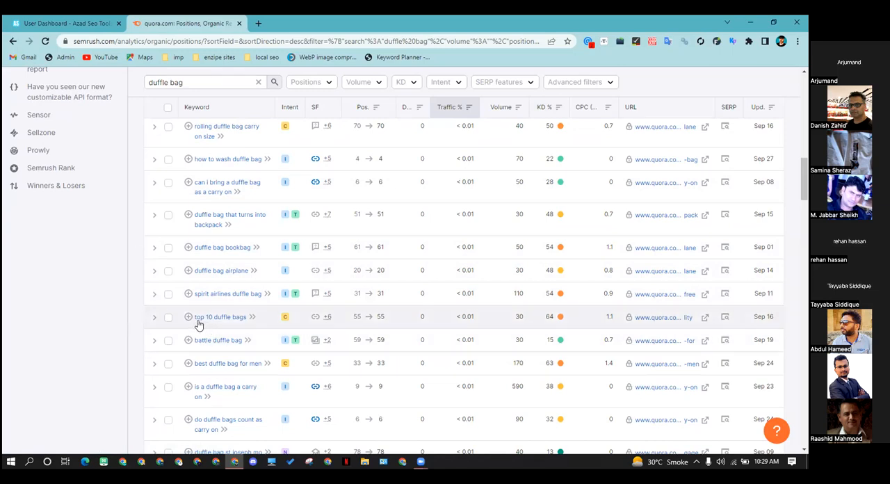
pyautogui.click(747, 23)
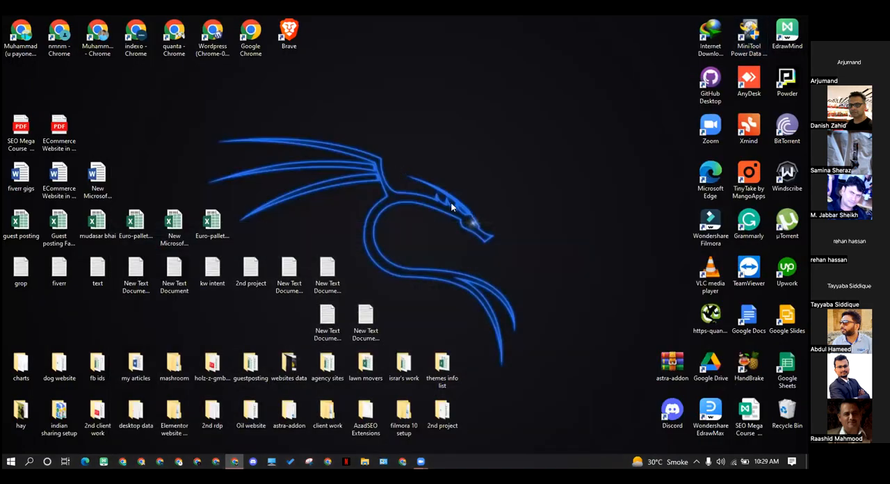